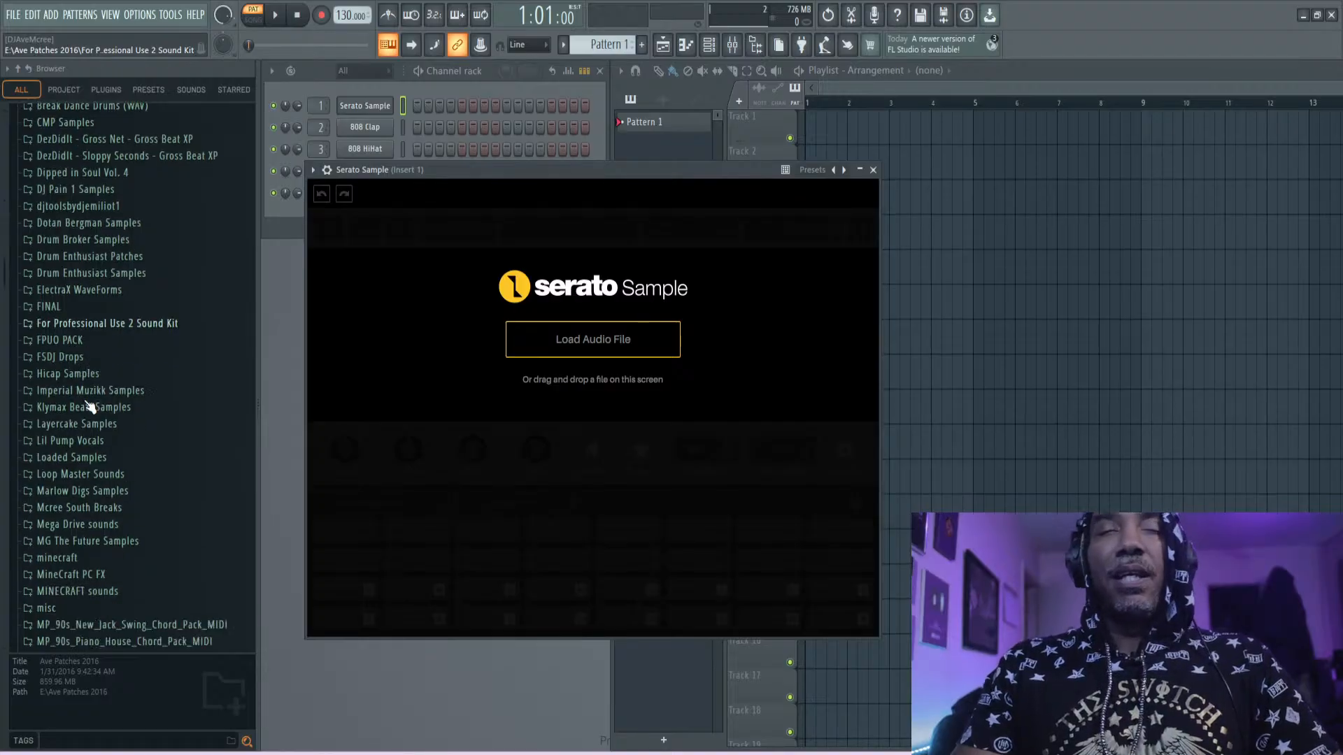
- Browse the ProdbyTY Samples folder and open the _Samples folder inside TY - LOTUS VOL. 4 SAMPLES
{"action": "scroll", "coordinate": [95, 404], "scroll_direction": "down", "scroll_amount": 5}
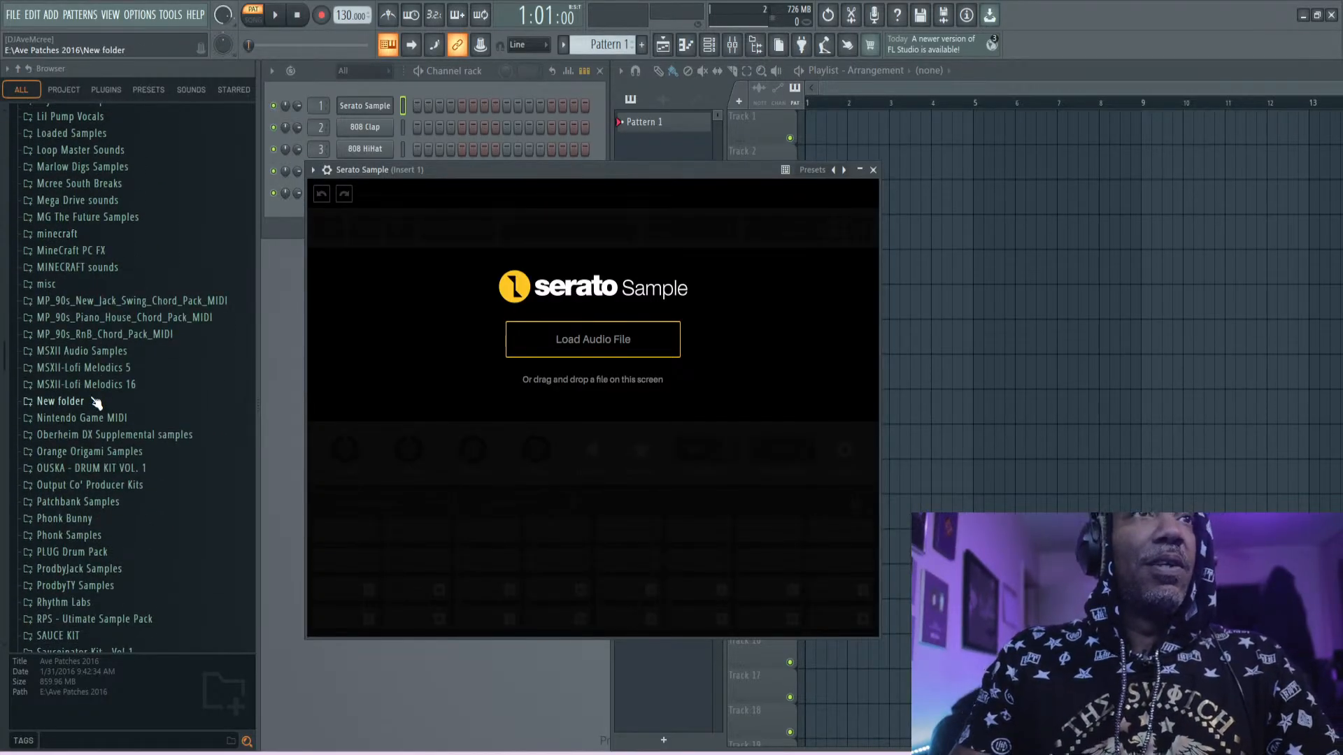
{"action": "scroll", "coordinate": [96, 405], "scroll_direction": "down", "scroll_amount": 10}
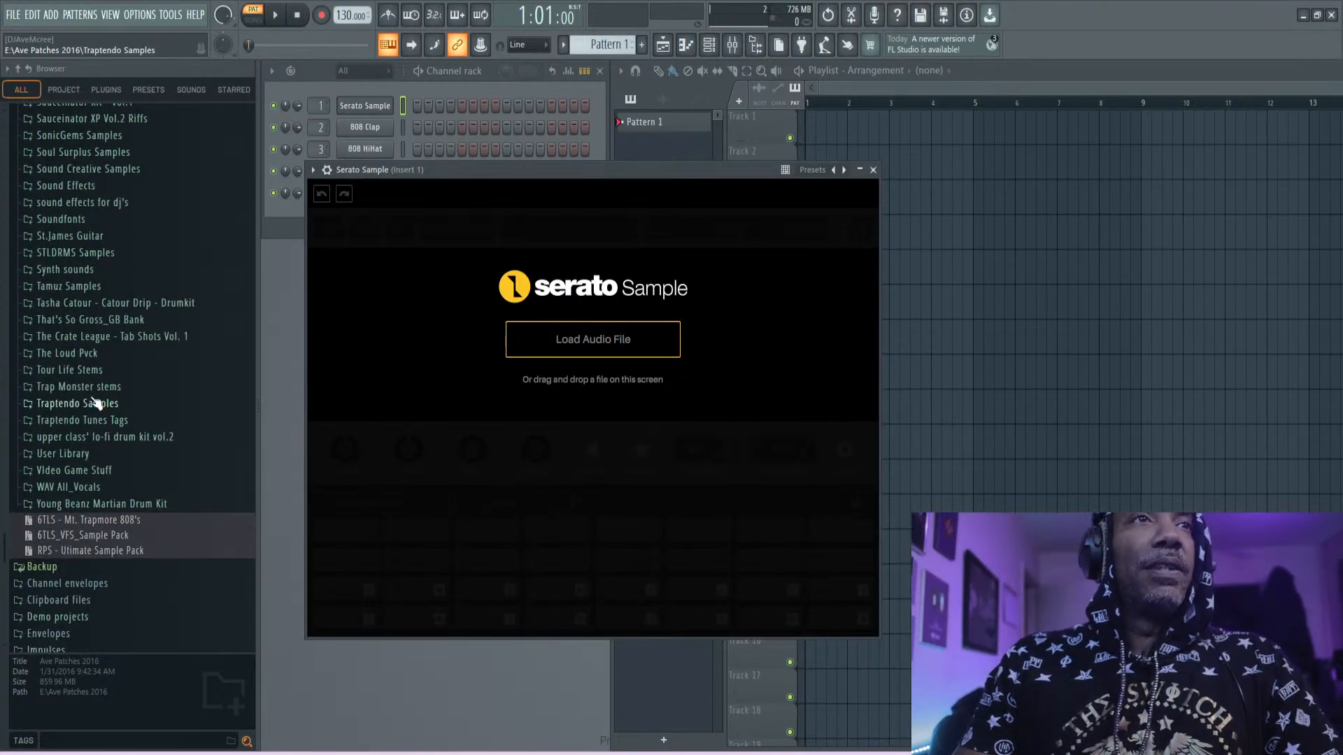
{"action": "scroll", "coordinate": [95, 403], "scroll_direction": "up", "scroll_amount": 5}
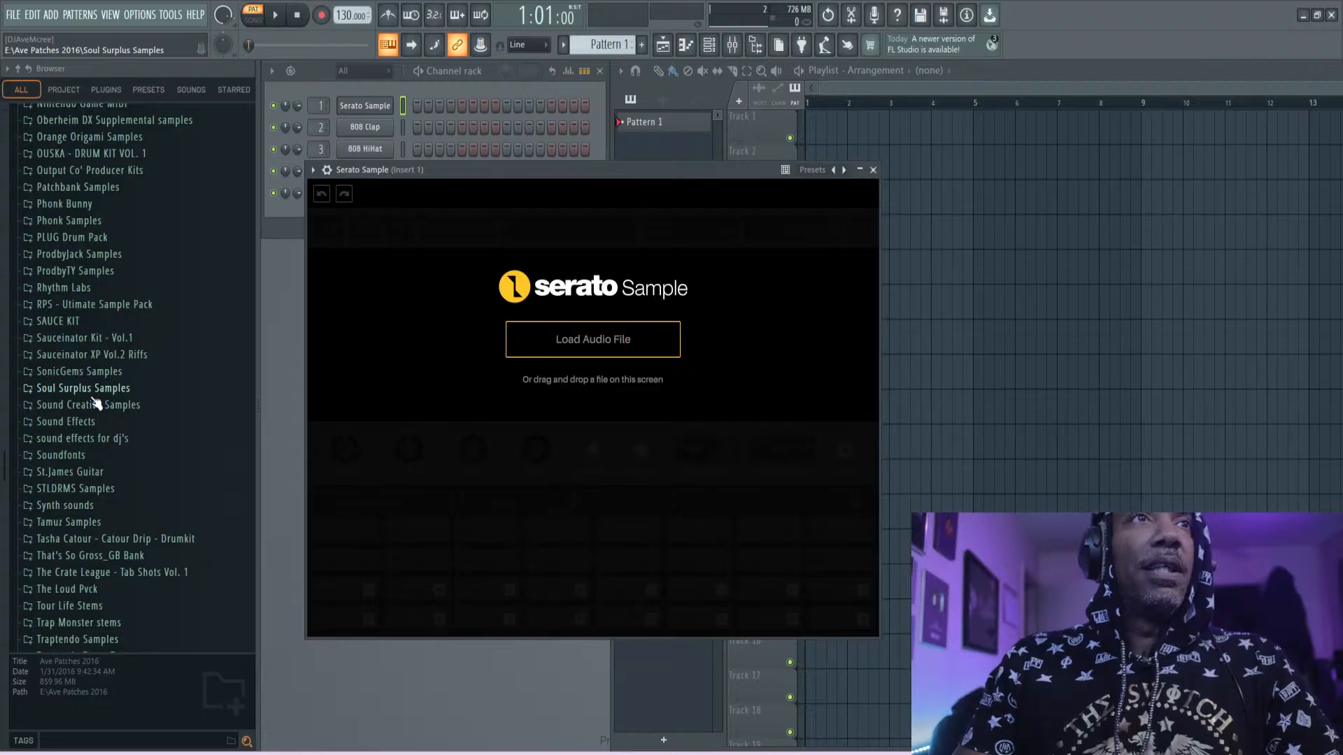
{"action": "scroll", "coordinate": [96, 404], "scroll_direction": "up", "scroll_amount": 3}
{"action": "left_click", "coordinate": [117, 435]}
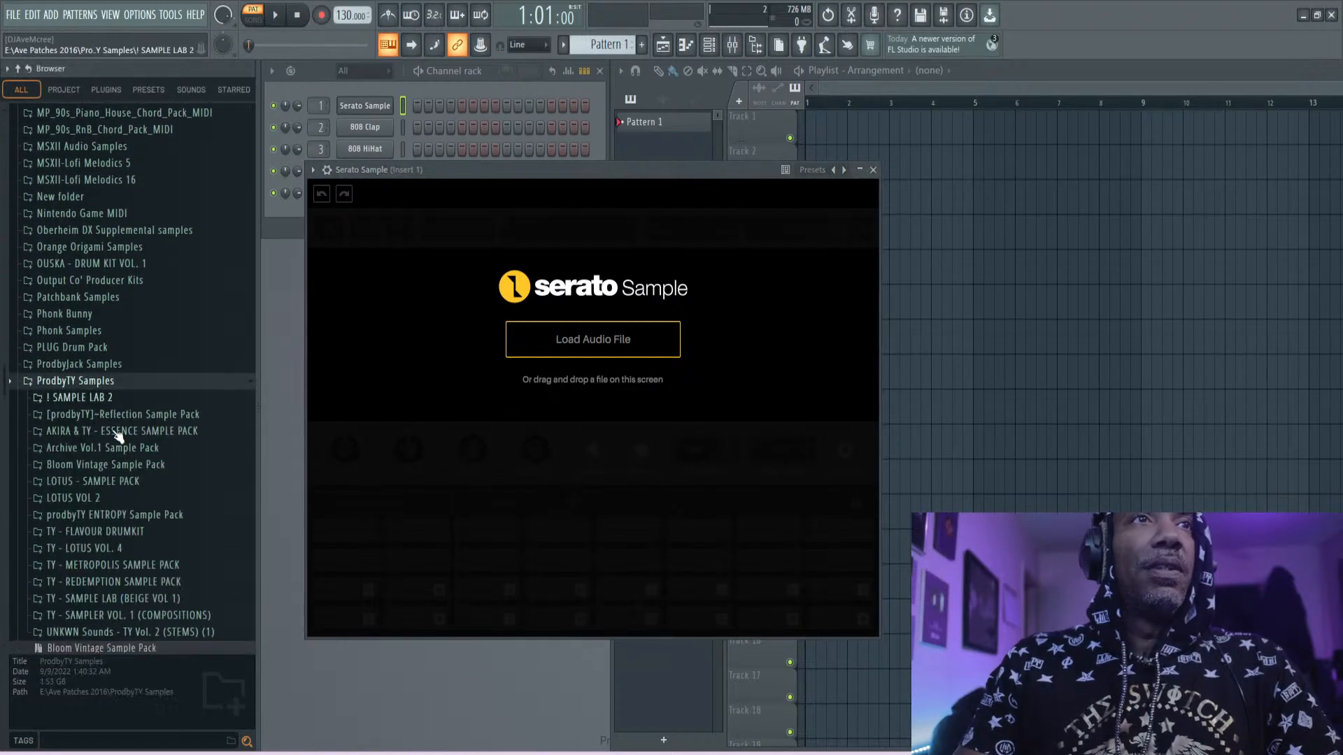
{"action": "left_click", "coordinate": [124, 395]}
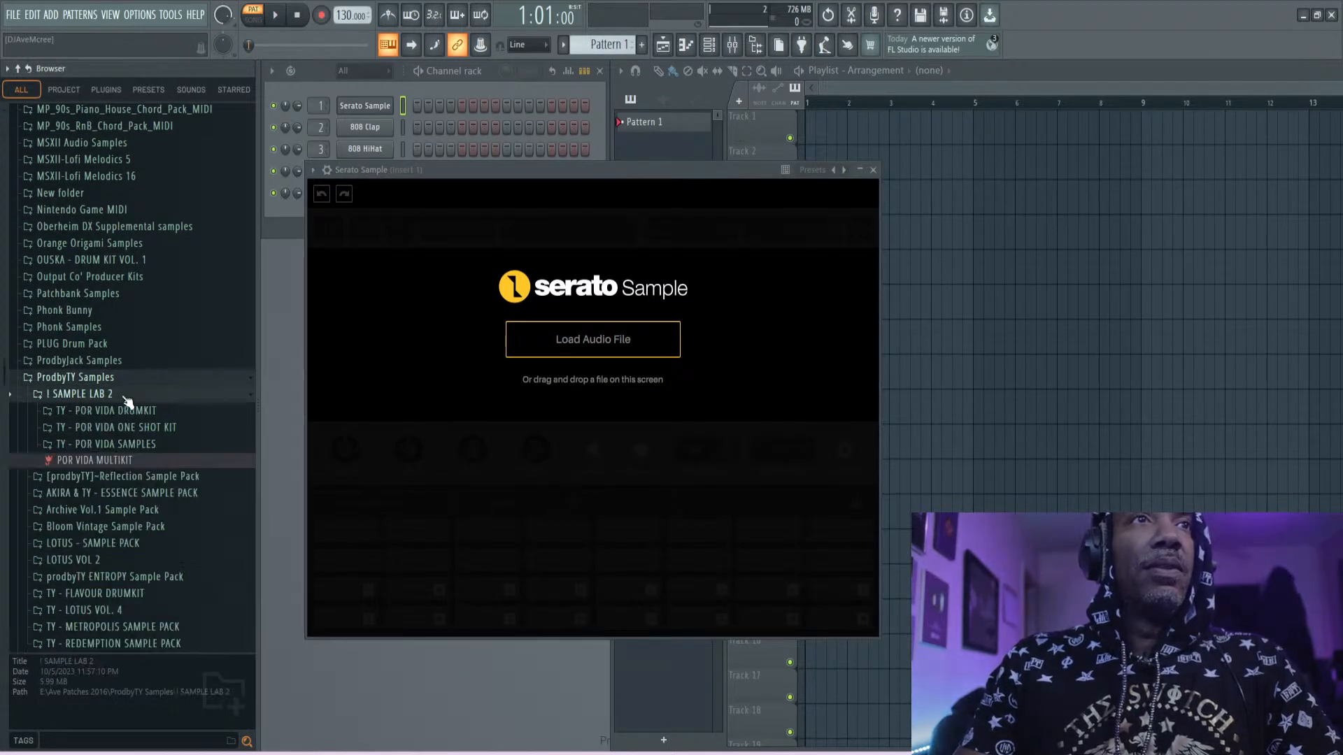
{"action": "scroll", "coordinate": [129, 406], "scroll_direction": "down", "scroll_amount": 6}
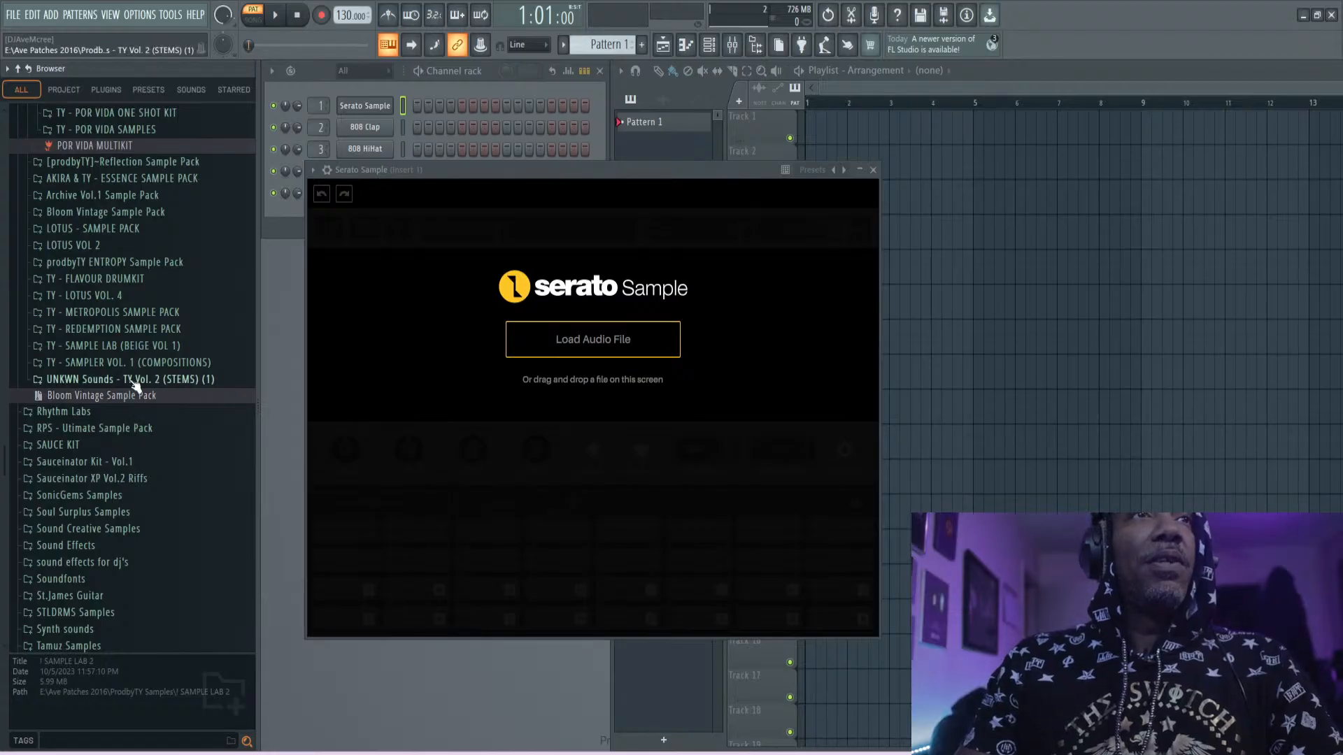
{"action": "left_click", "coordinate": [138, 296]}
{"action": "left_click", "coordinate": [142, 313]}
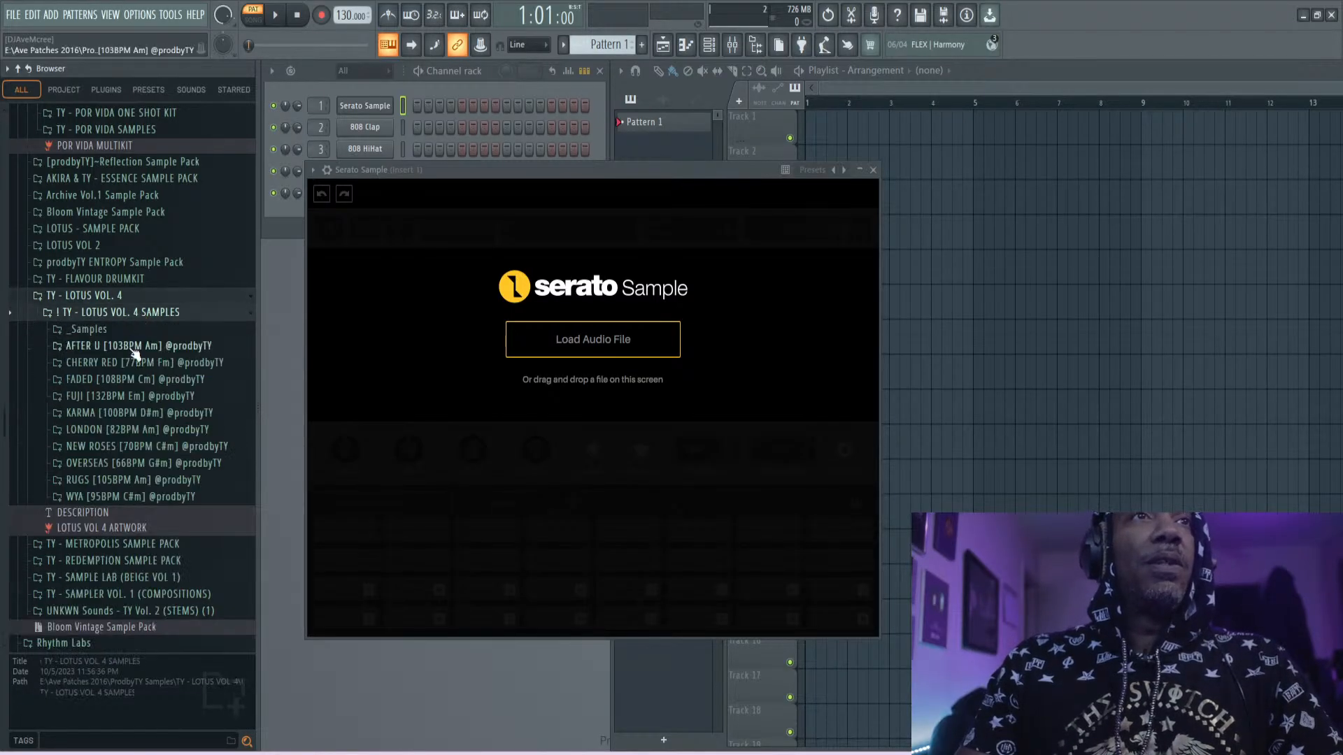
{"action": "left_click", "coordinate": [149, 330]}
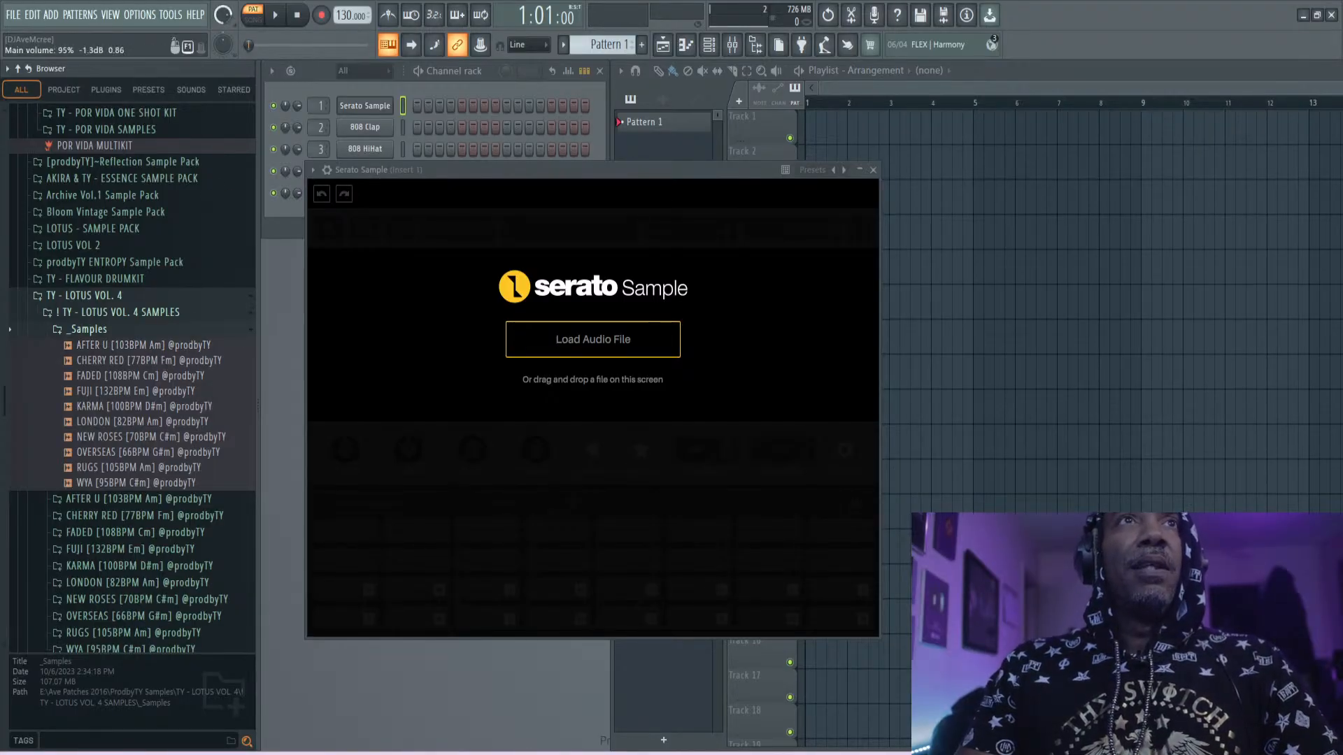
- Audition the AFTER U, CHERRY RED and LONDON samples, and load LONDON [82BPM Am] into Serato Sample
{"action": "left_click", "coordinate": [180, 347]}
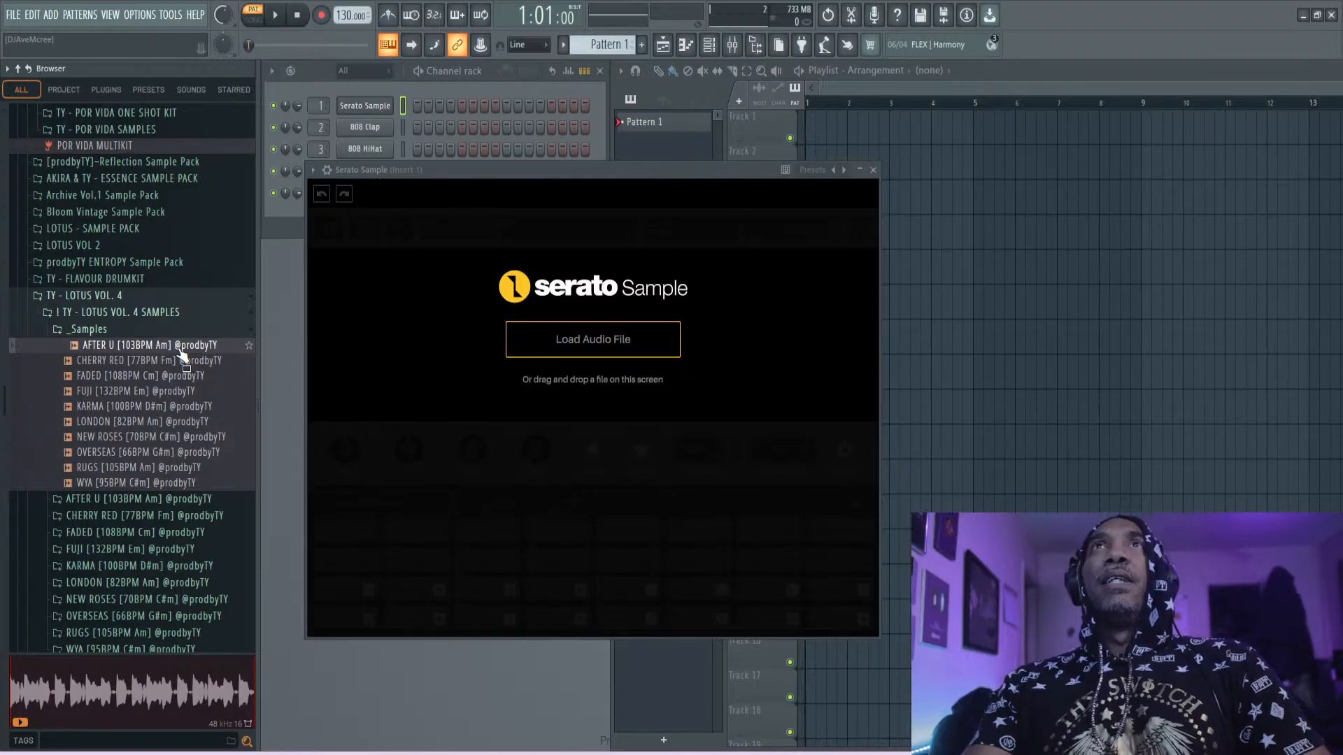
{"action": "left_click_drag", "start_coordinate": [182, 355], "coordinate": [187, 365]}
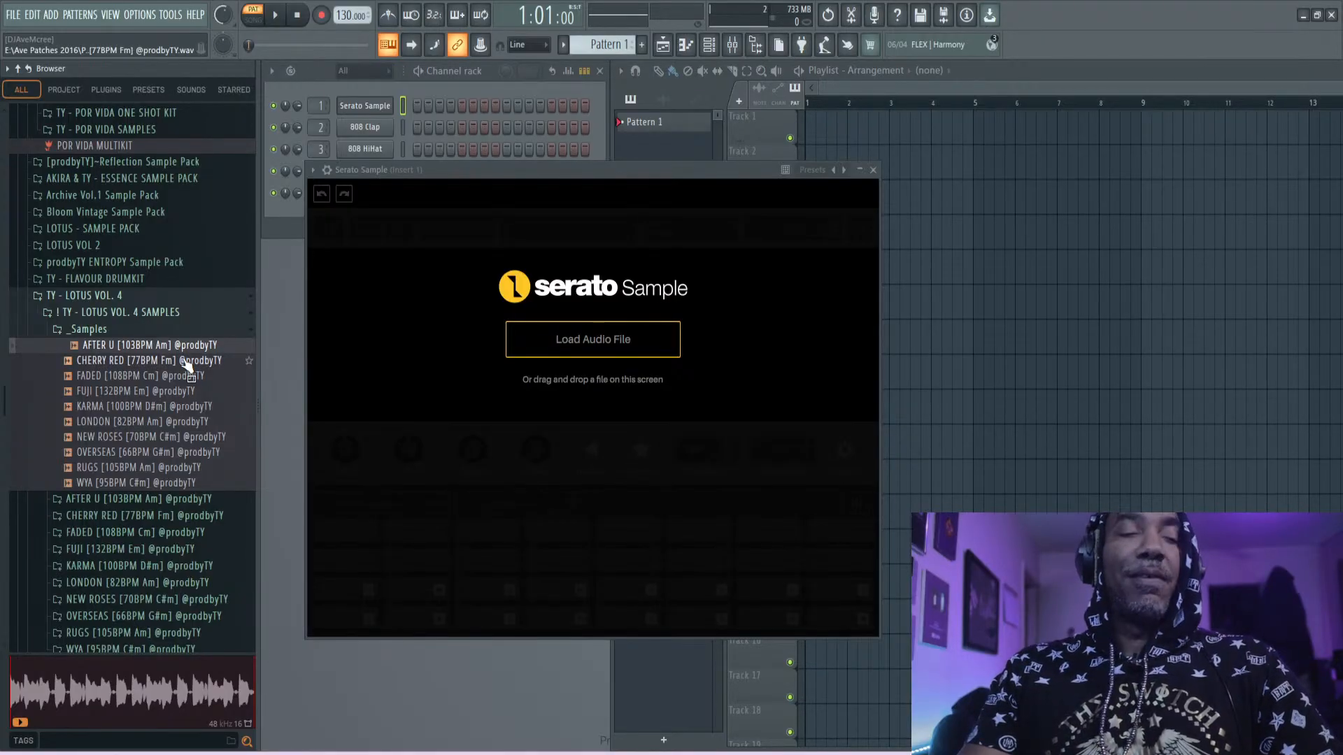
{"action": "left_click", "coordinate": [188, 363]}
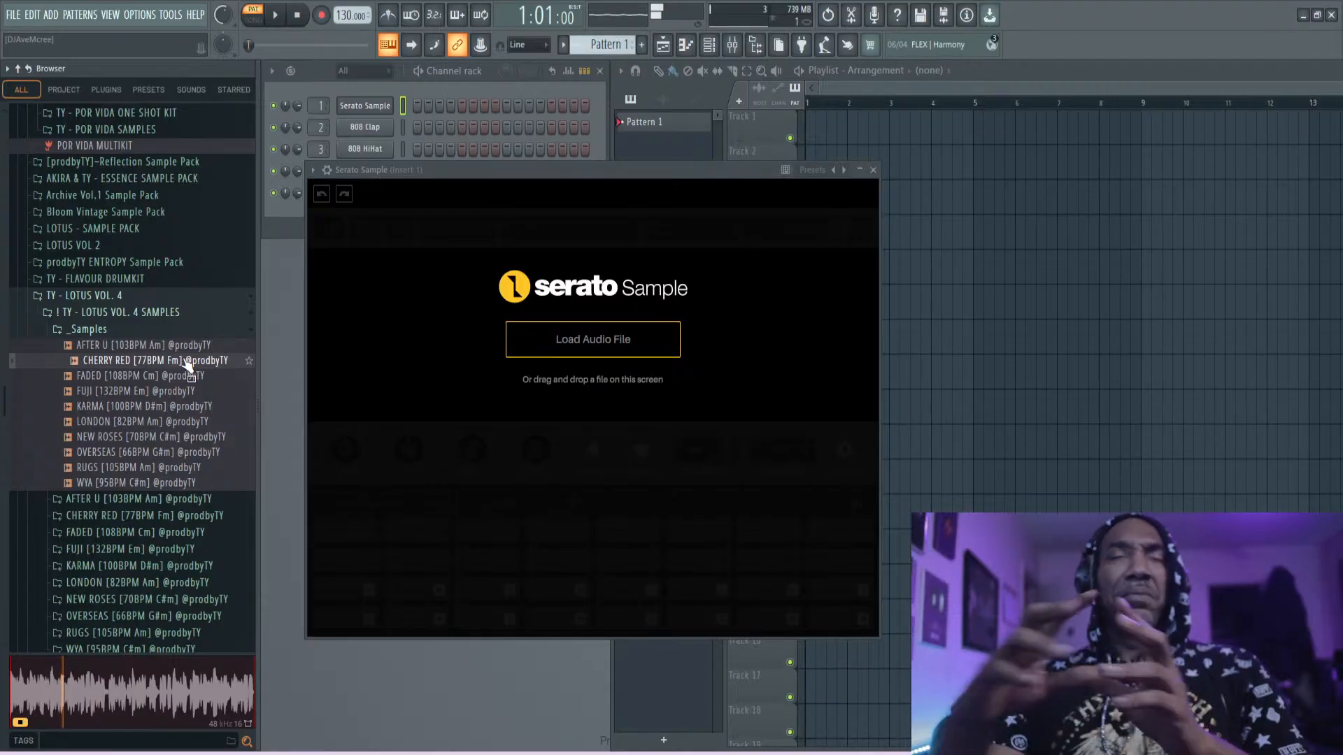
{"action": "left_click", "coordinate": [196, 421]}
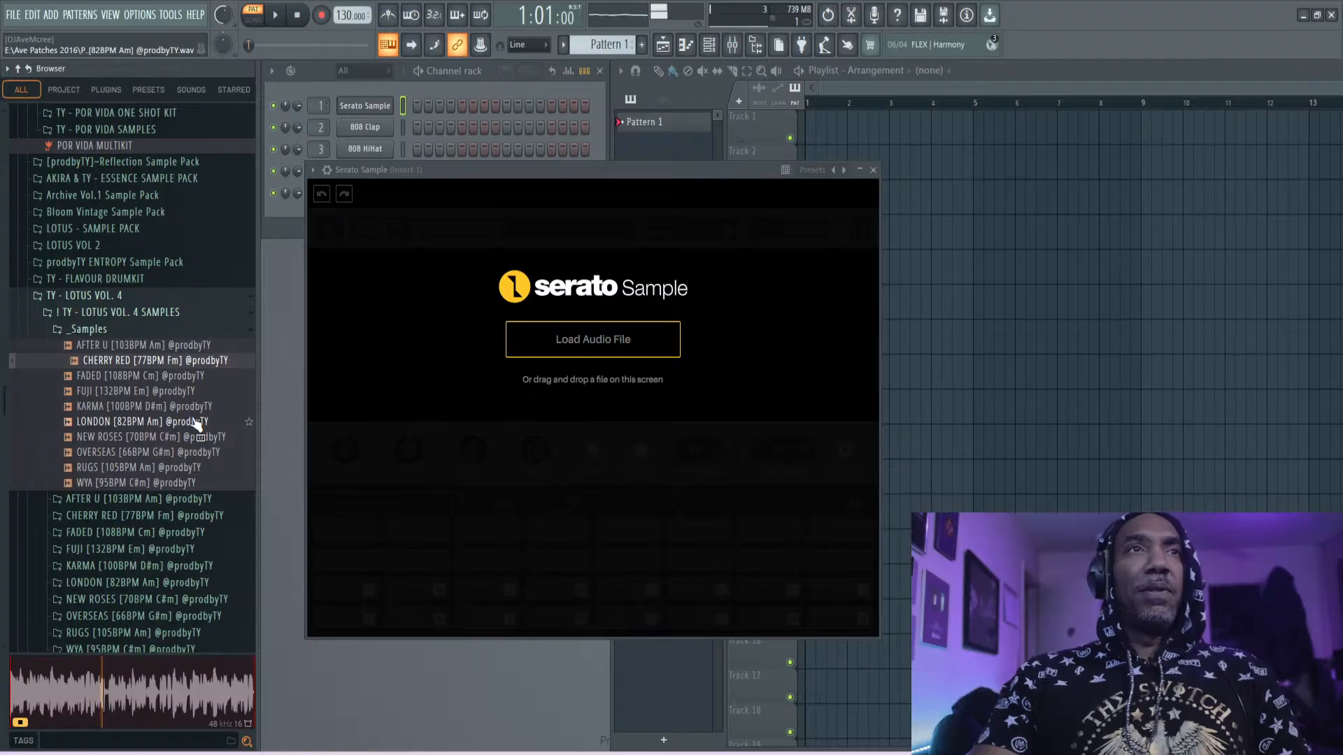
{"action": "left_click", "coordinate": [196, 422]}
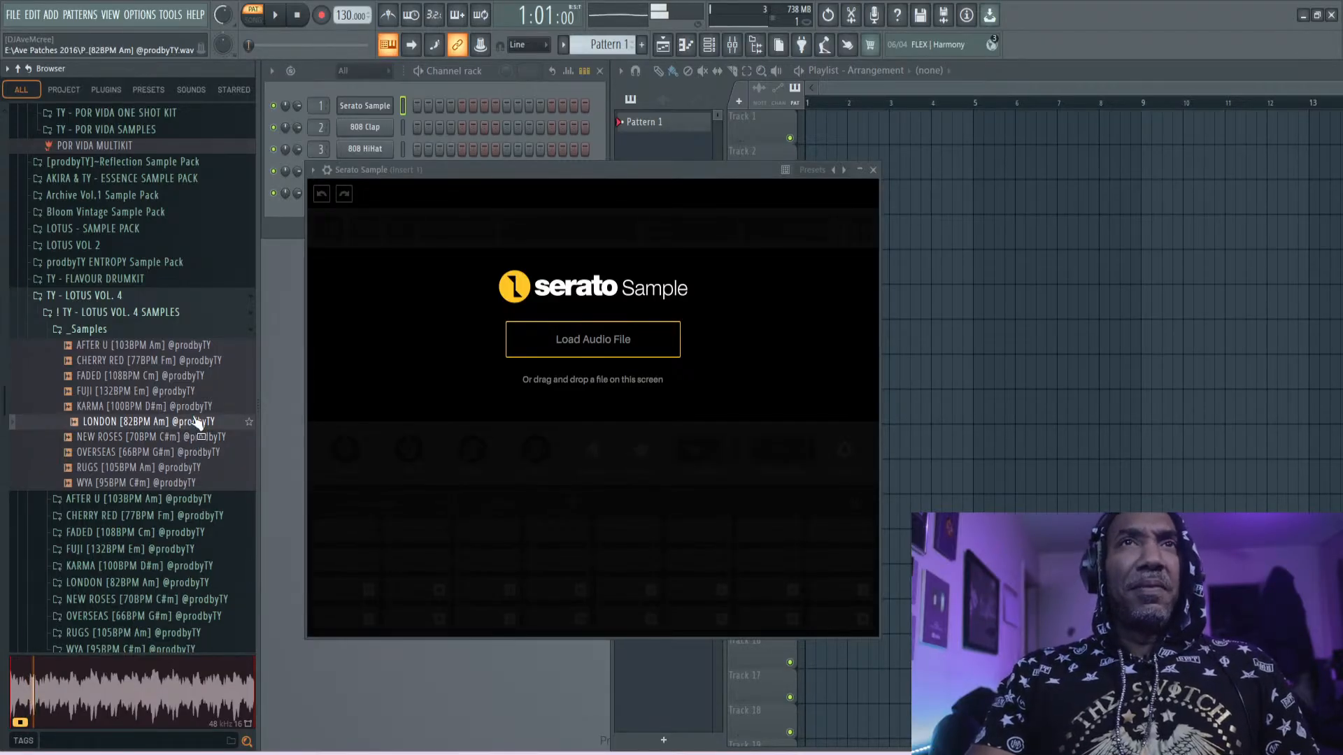
{"action": "left_click_drag", "start_coordinate": [198, 422], "coordinate": [541, 343]}
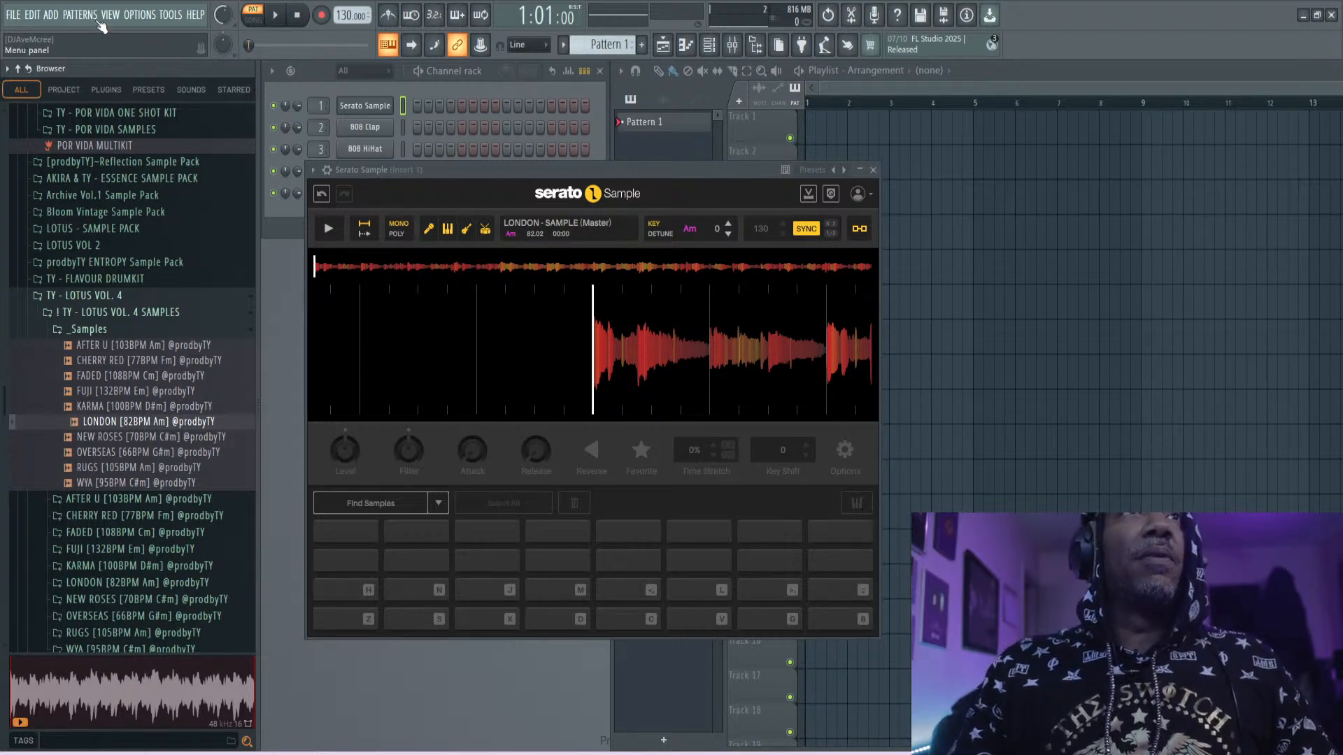
- Enable the MPK mini Plus as a MIDI input device and trigger a Serato Sample pad to test it
{"action": "left_click", "coordinate": [127, 17]}
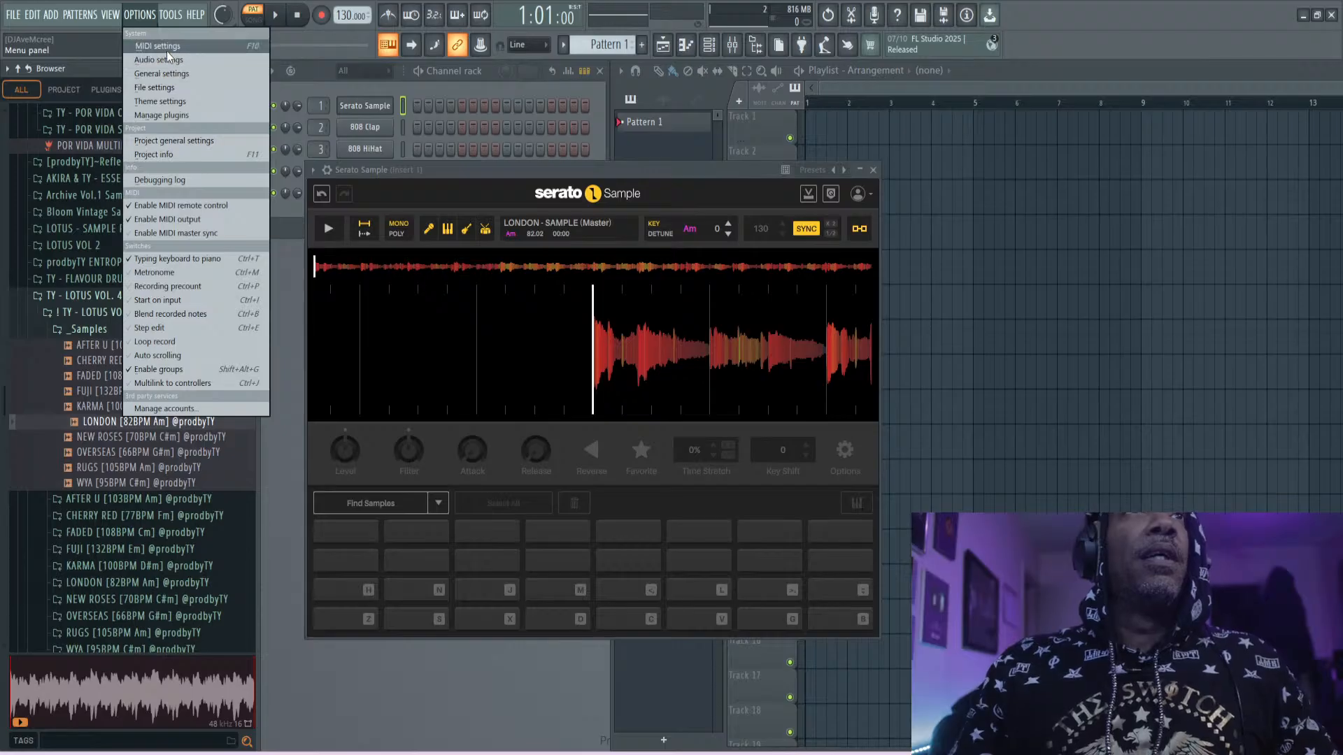
{"action": "left_click", "coordinate": [165, 48]}
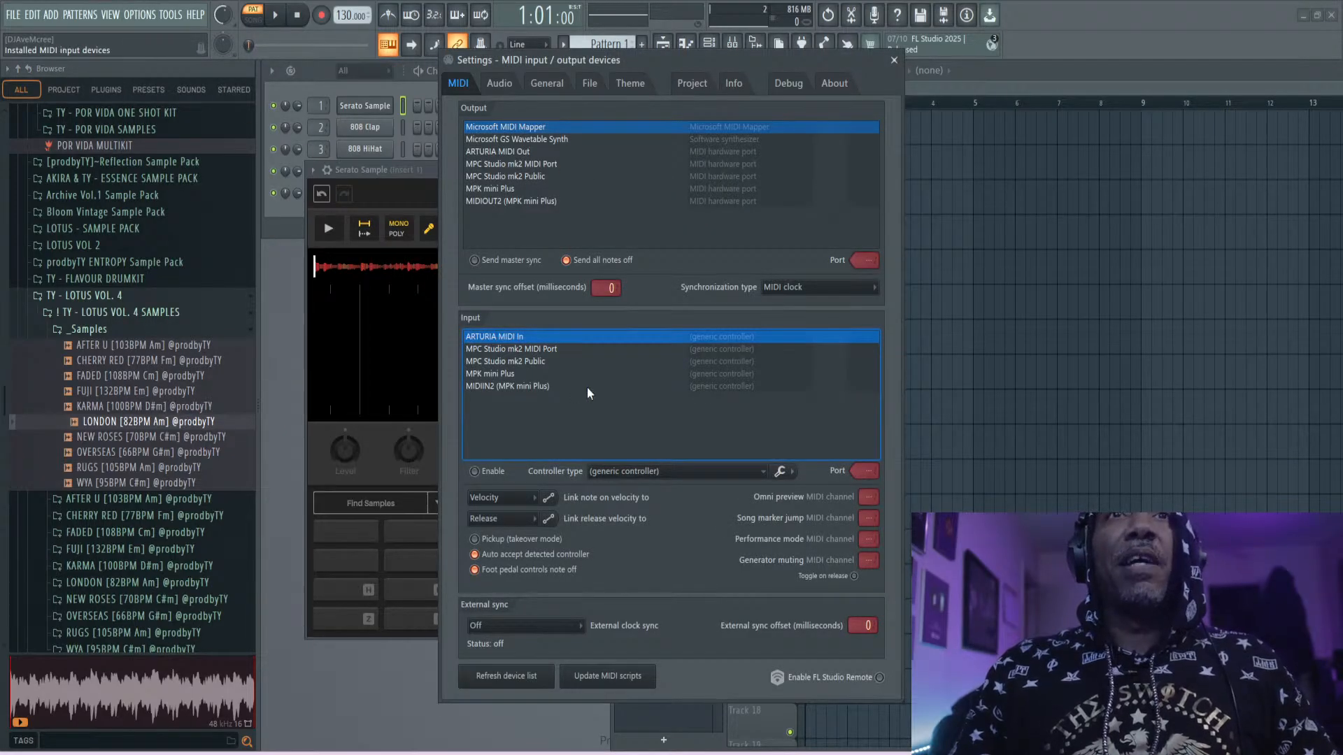
{"action": "left_click", "coordinate": [556, 350]}
{"action": "left_click", "coordinate": [555, 363]}
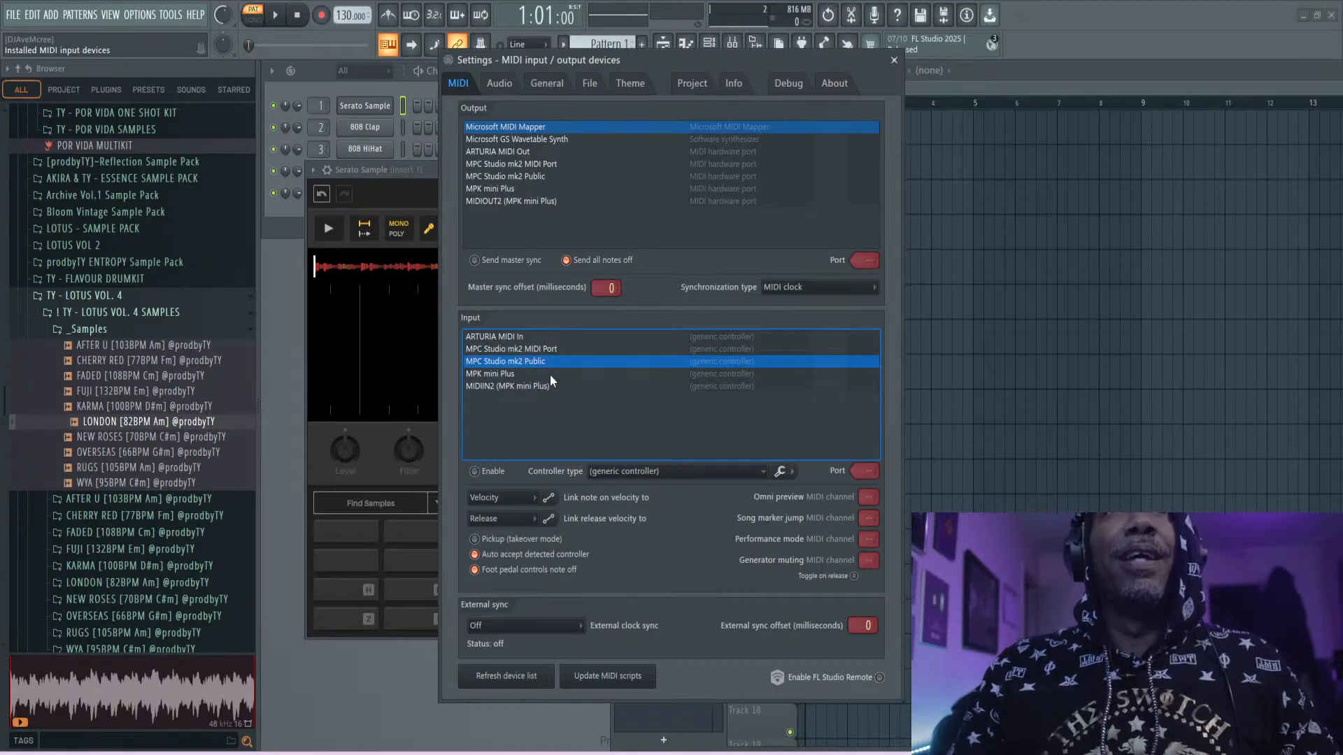
{"action": "left_click", "coordinate": [550, 375]}
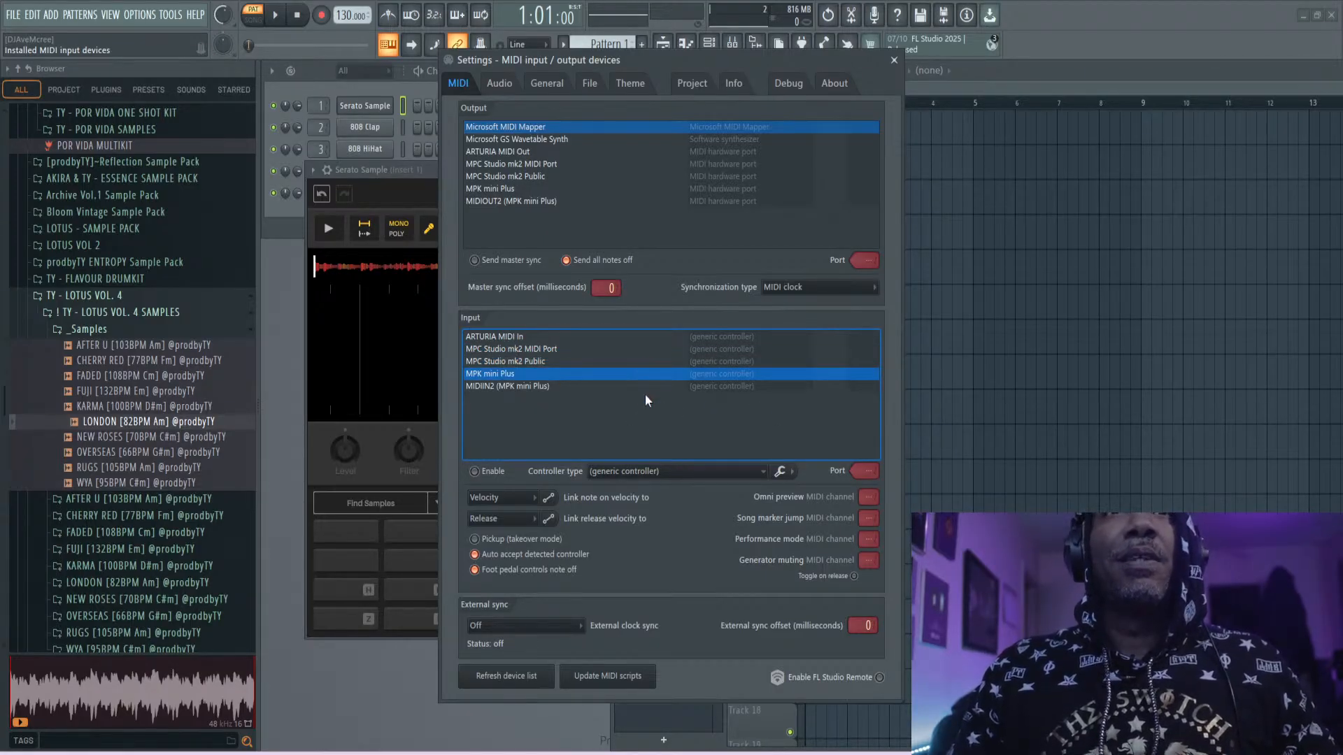
{"action": "left_click", "coordinate": [482, 471]}
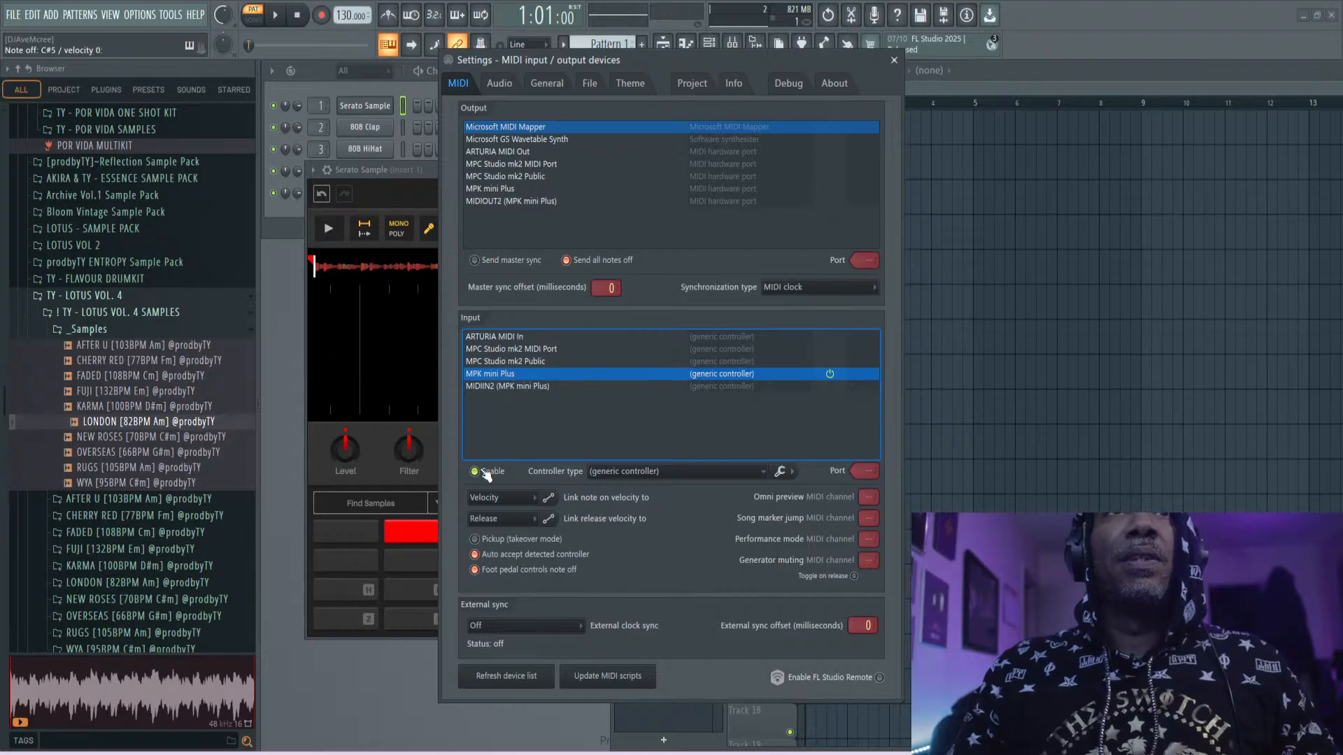
{"action": "left_click", "coordinate": [892, 60]}
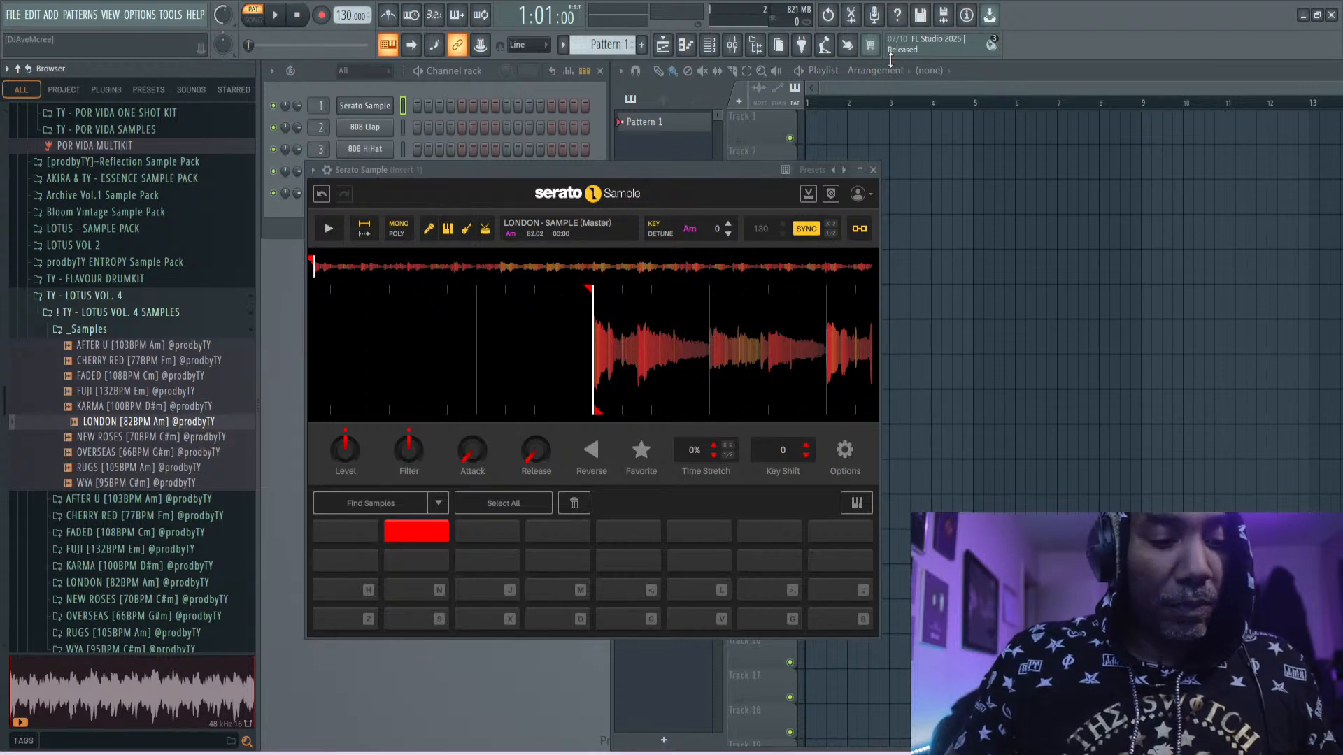
{"action": "key", "text": "comma"}
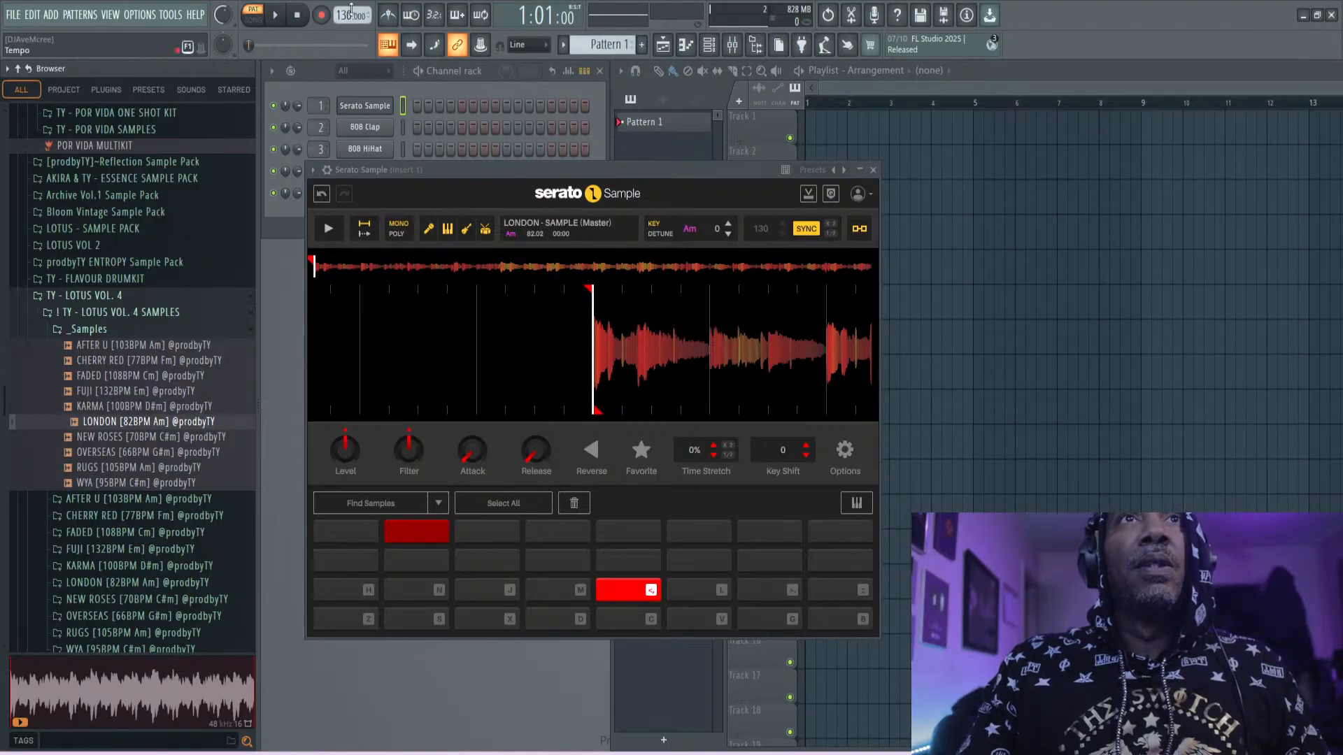
- Set the project tempo to 90 BPM, and turn on the metronome and play it briefly to check the speed
{"action": "left_click_drag", "start_coordinate": [344, 15], "coordinate": [344, 44]}
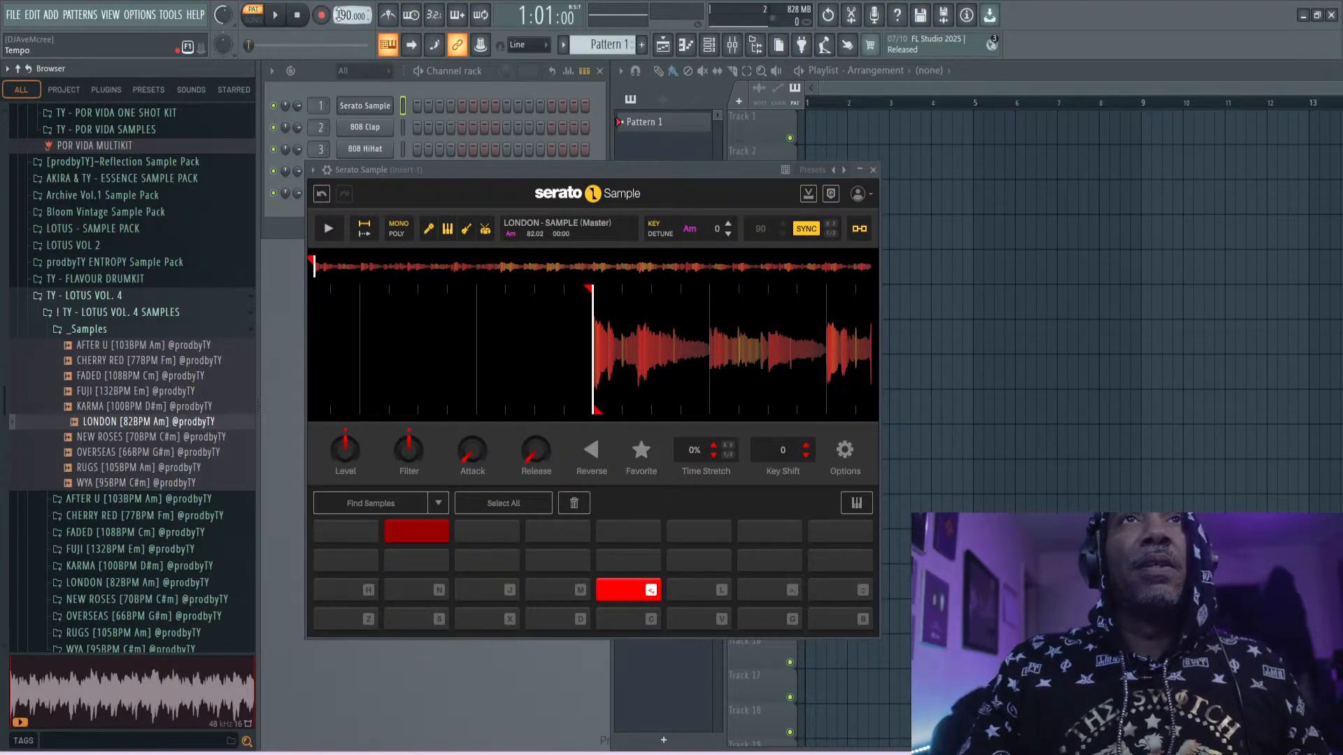
{"action": "left_click", "coordinate": [387, 15]}
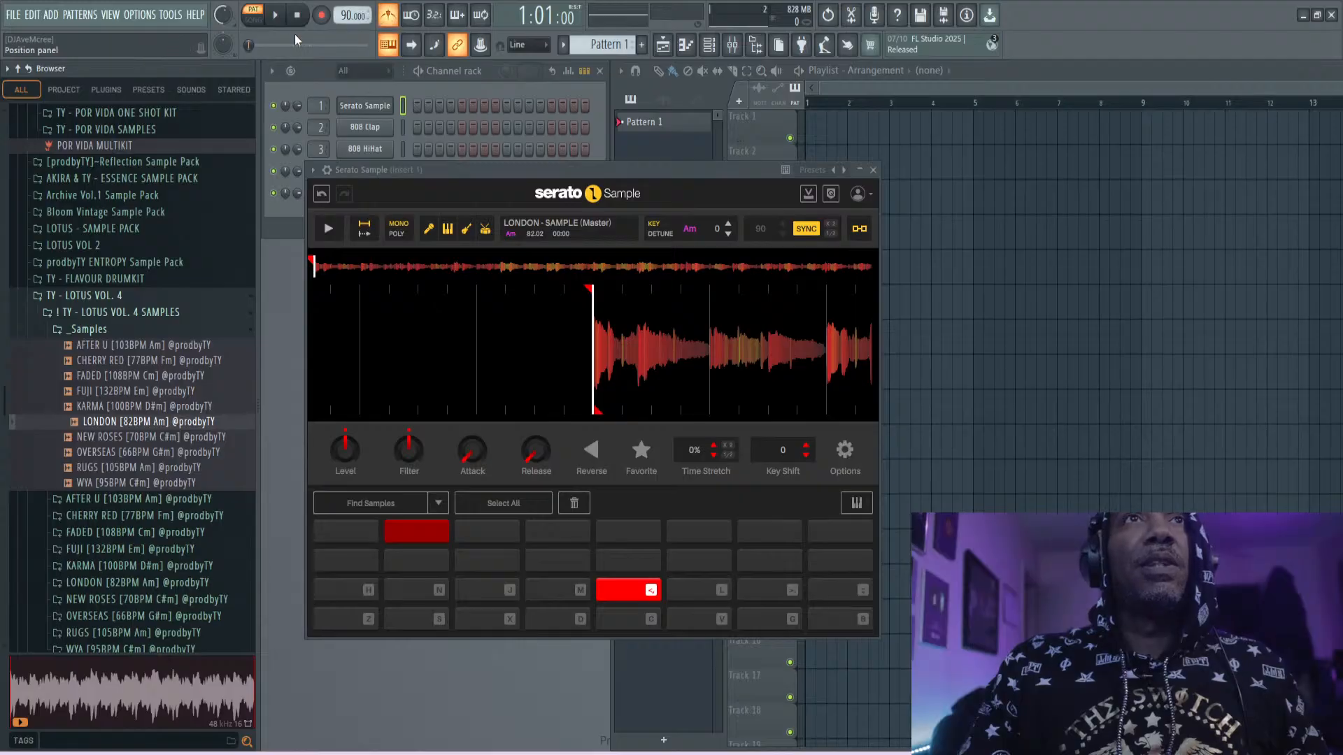
{"action": "left_click", "coordinate": [275, 15]}
{"action": "left_click", "coordinate": [297, 15]}
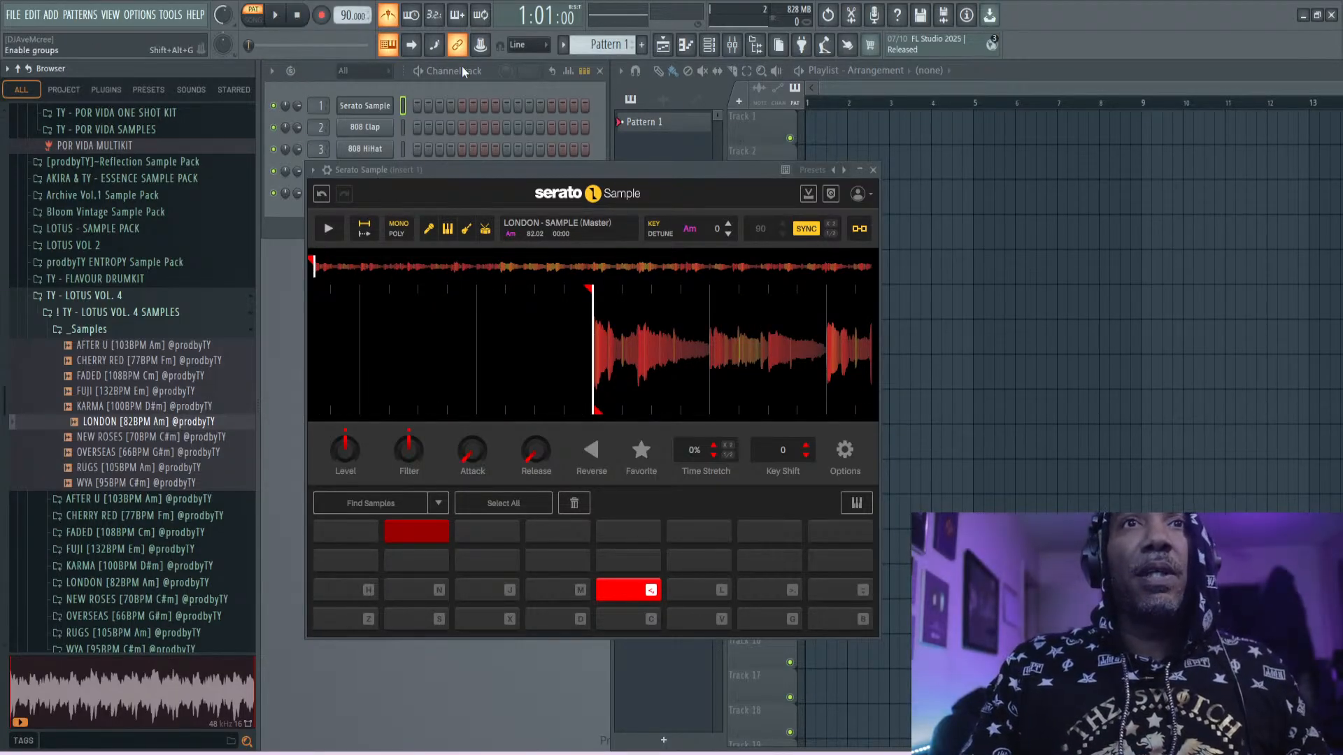
- Delete the two test cue points from the Serato Sample pads
{"action": "mouse_move", "coordinate": [483, 459]}
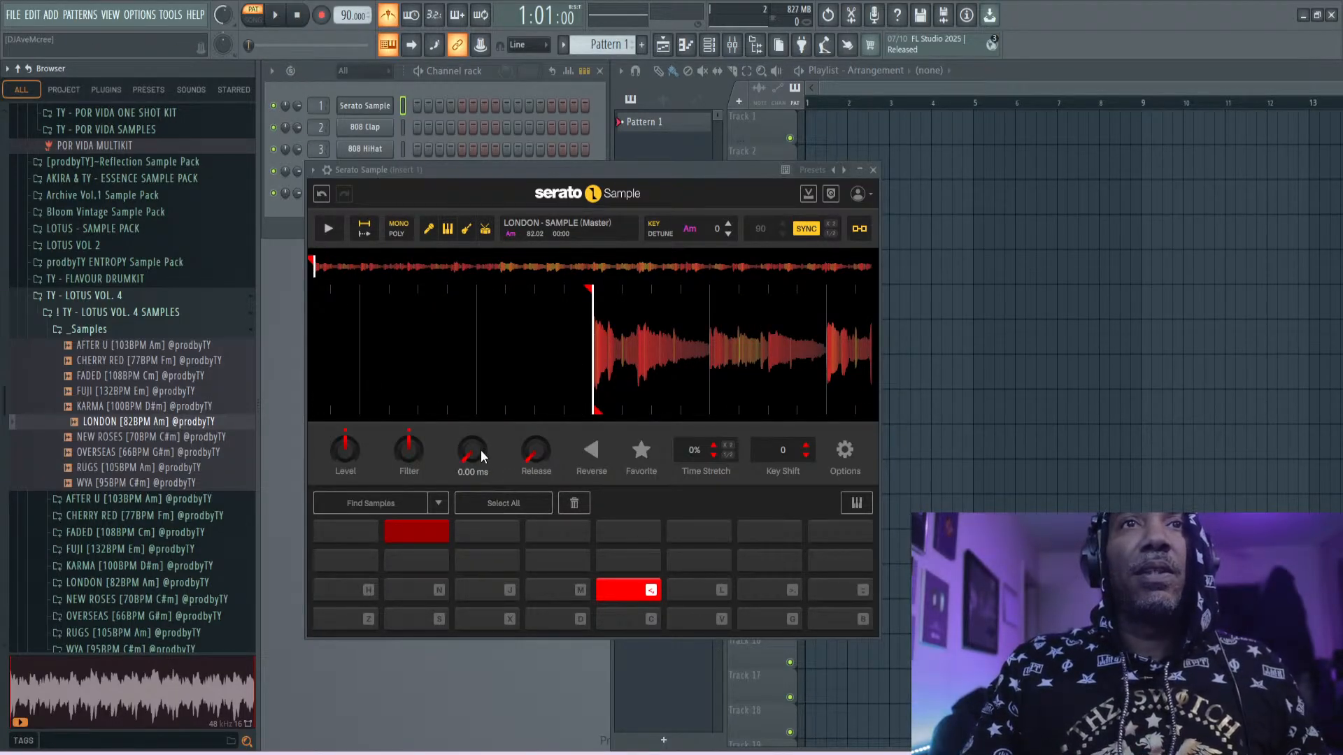
{"action": "left_click", "coordinate": [435, 535]}
{"action": "left_click", "coordinate": [574, 502]}
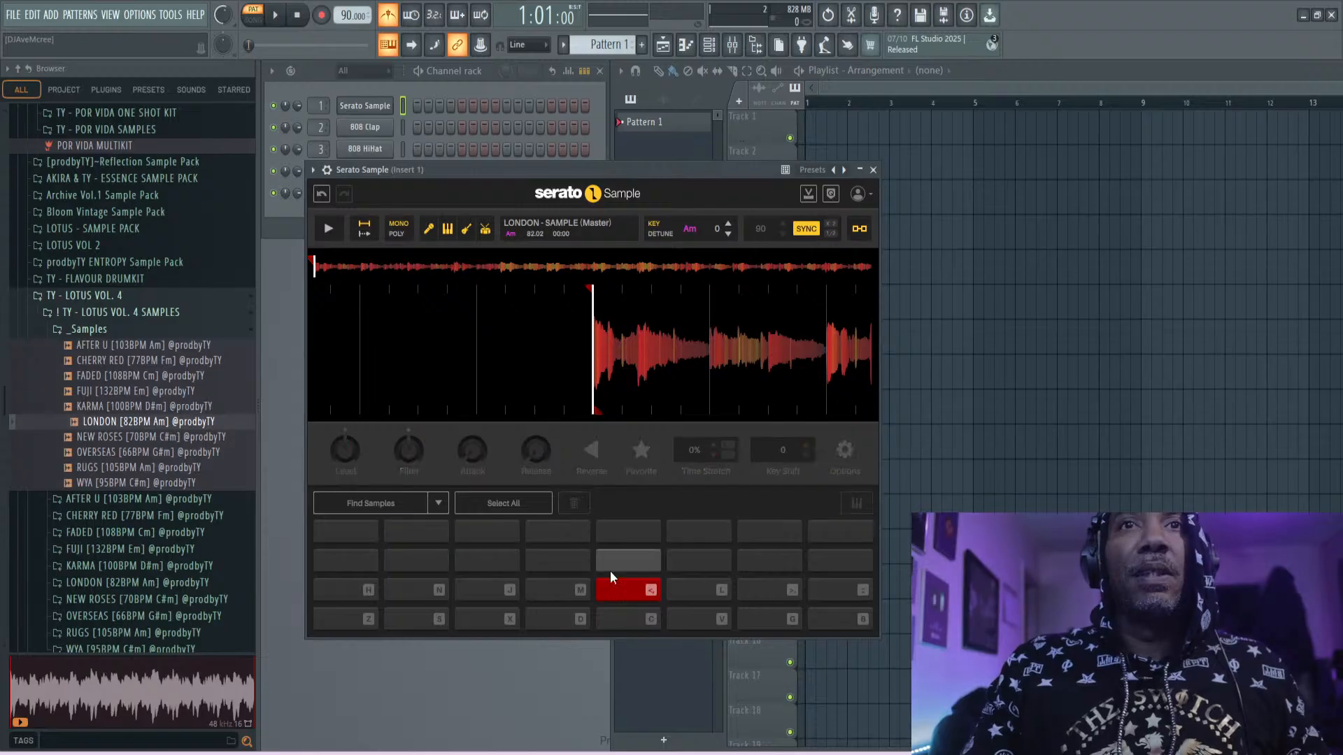
{"action": "left_click", "coordinate": [574, 504]}
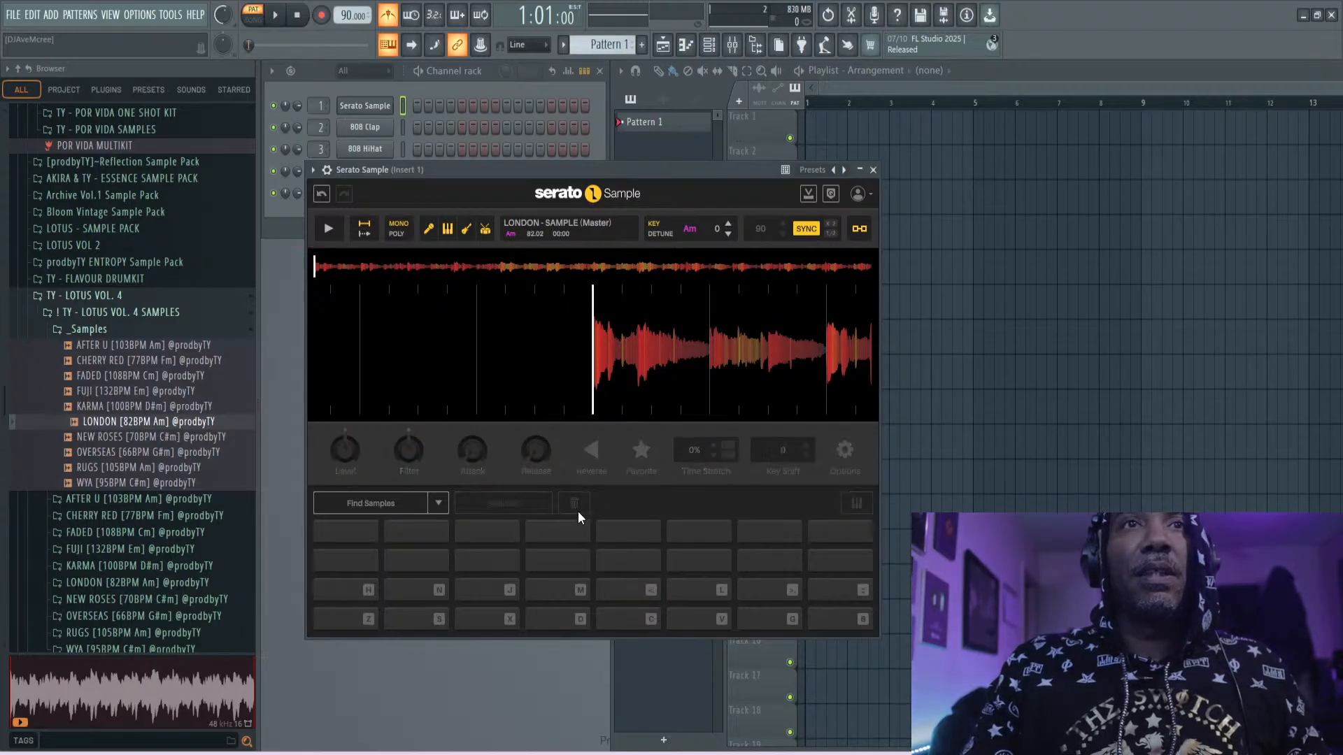
- Switch the slicing mode to Set Random and fill all the pads with random cue points from the LONDON sample
{"action": "left_click", "coordinate": [438, 503]}
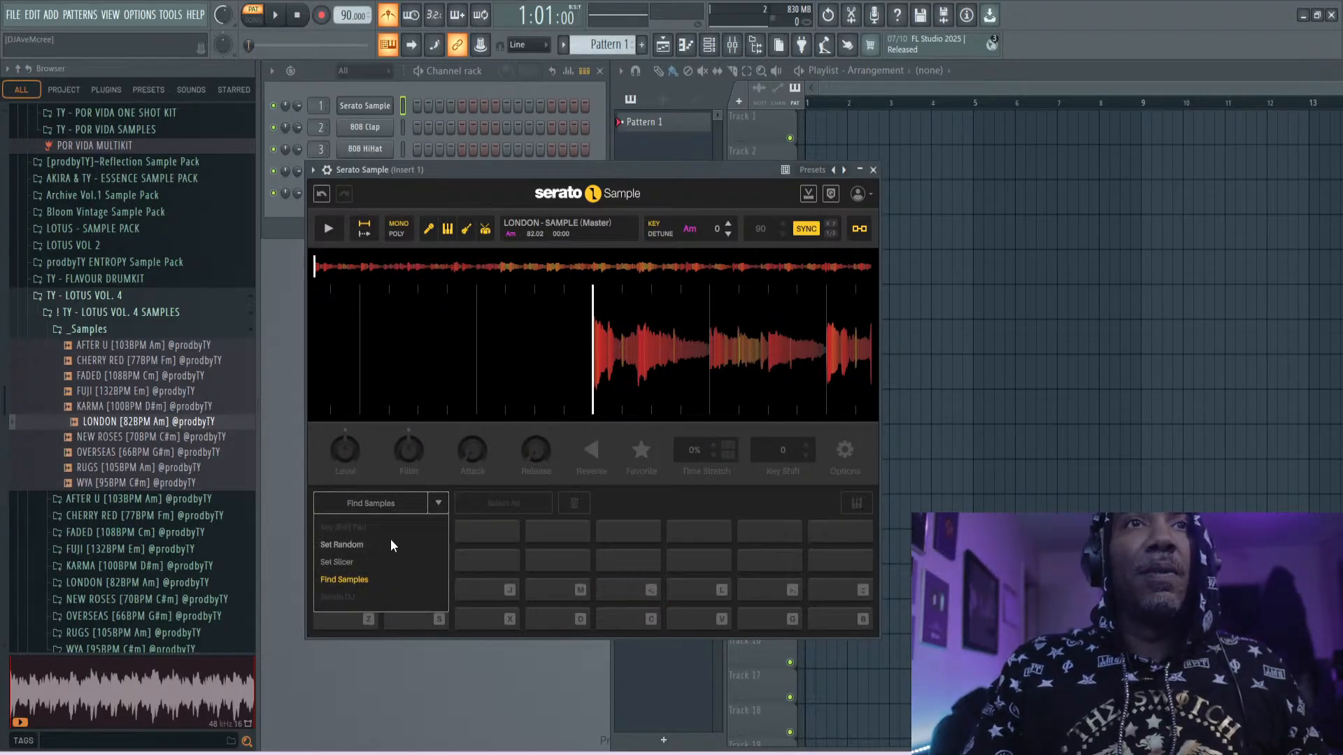
{"action": "left_click", "coordinate": [371, 545]}
{"action": "left_click", "coordinate": [404, 510]}
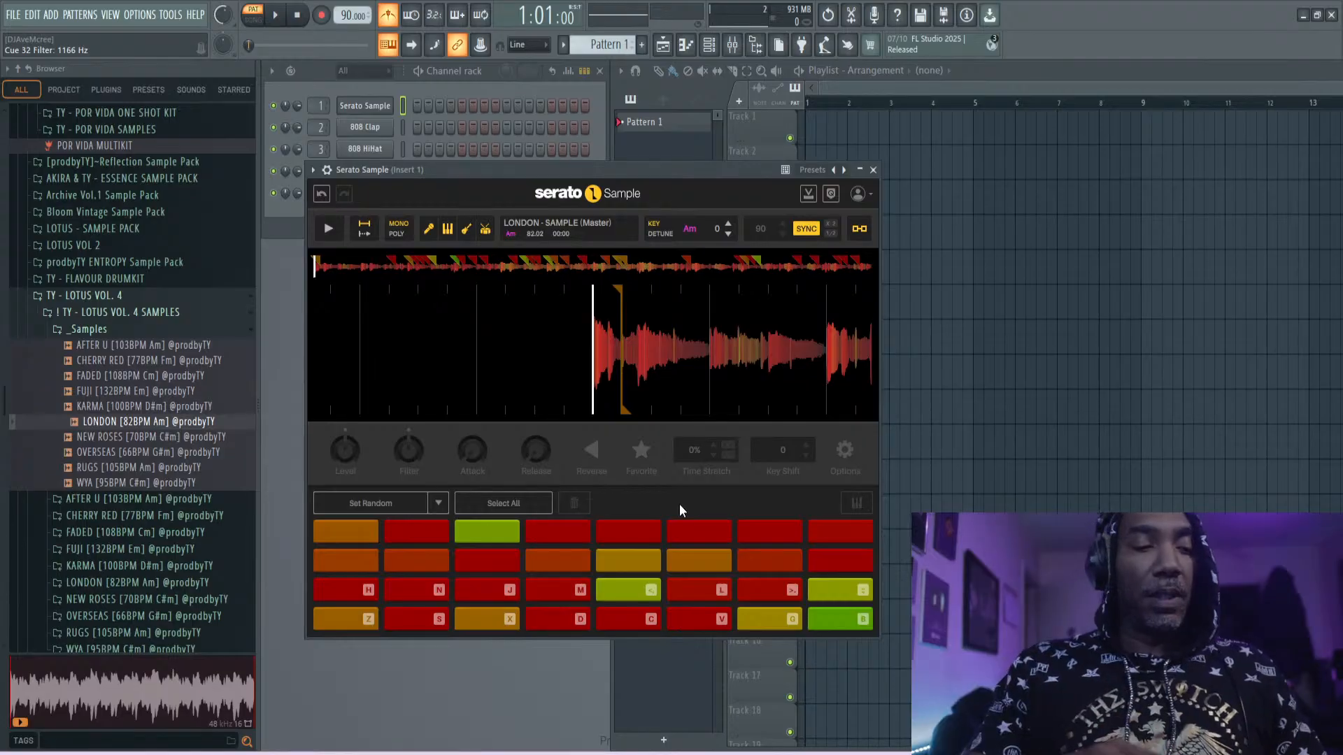
- Play several of the randomly sliced pads to audition their chops
{"action": "key", "text": "comma"}
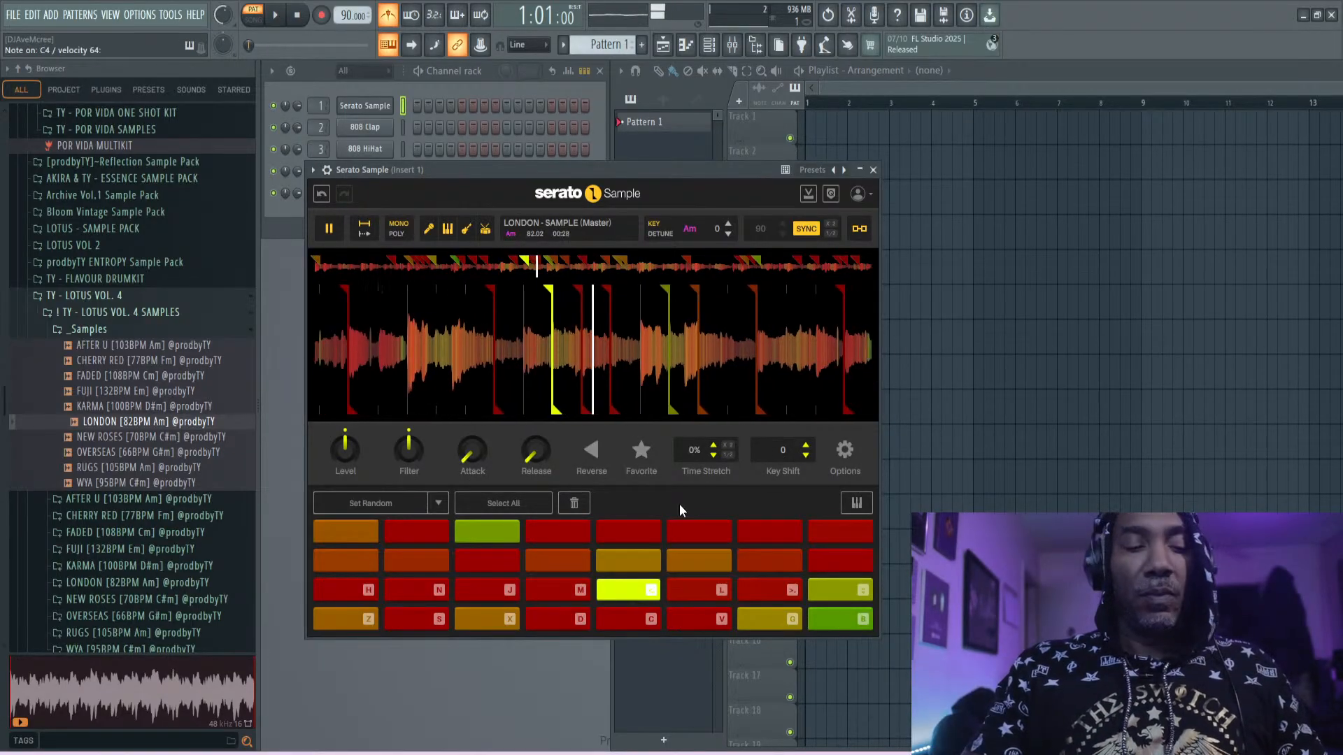
{"action": "key", "text": "semicolon"}
{"action": "key", "text": "r"}
{"action": "key", "text": "e"}
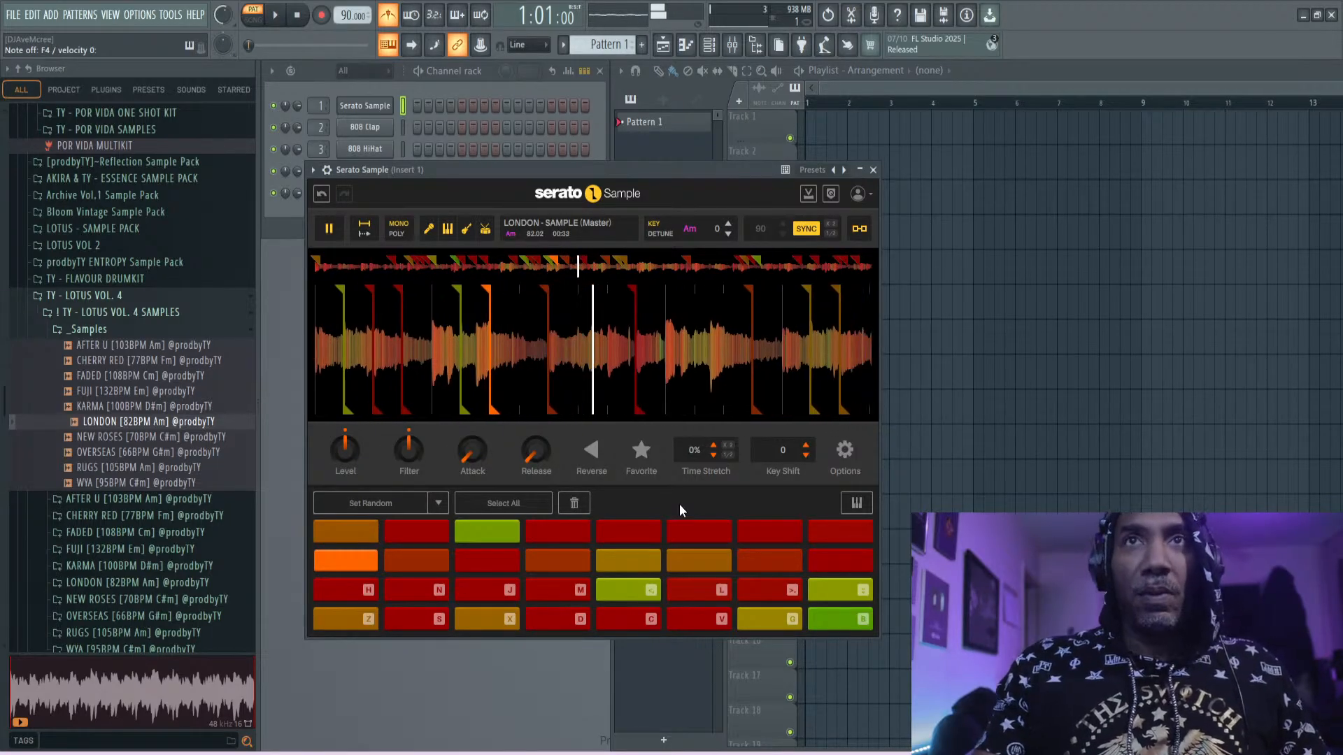
{"action": "key", "text": "y"}
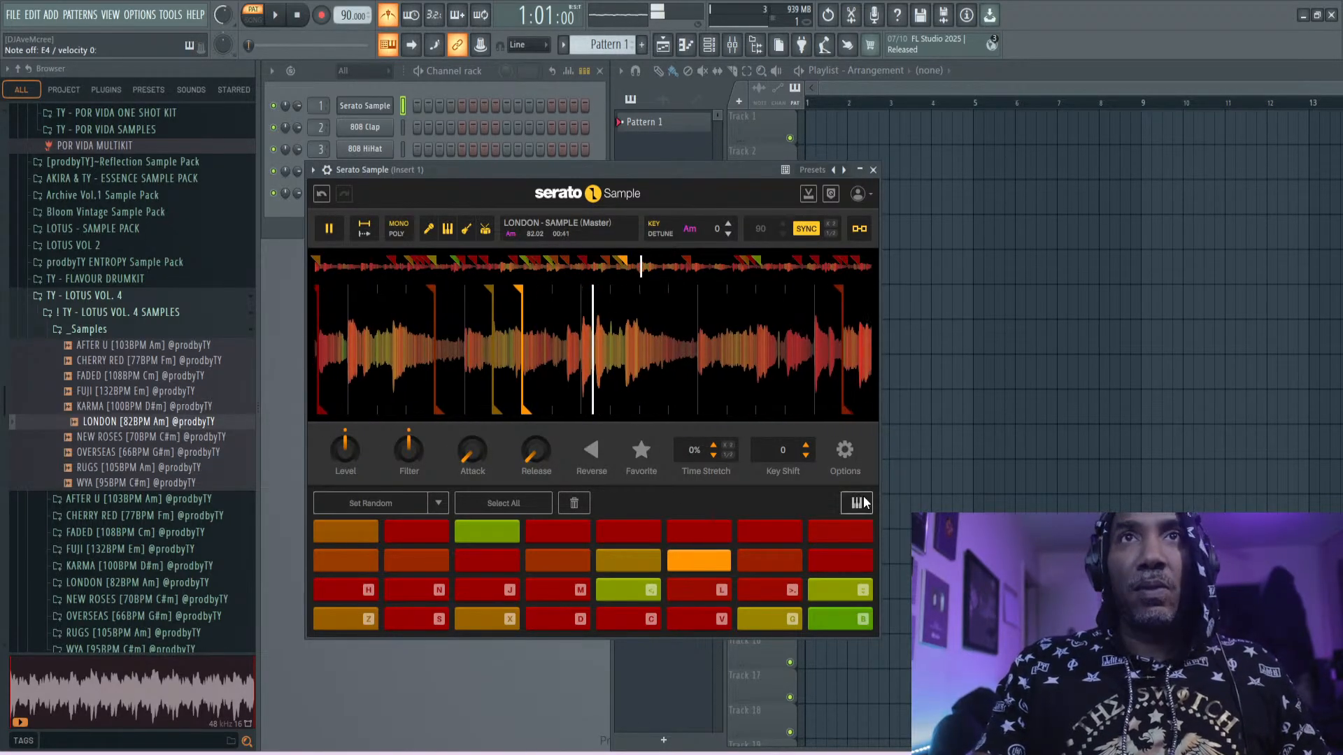
{"action": "key", "text": "y"}
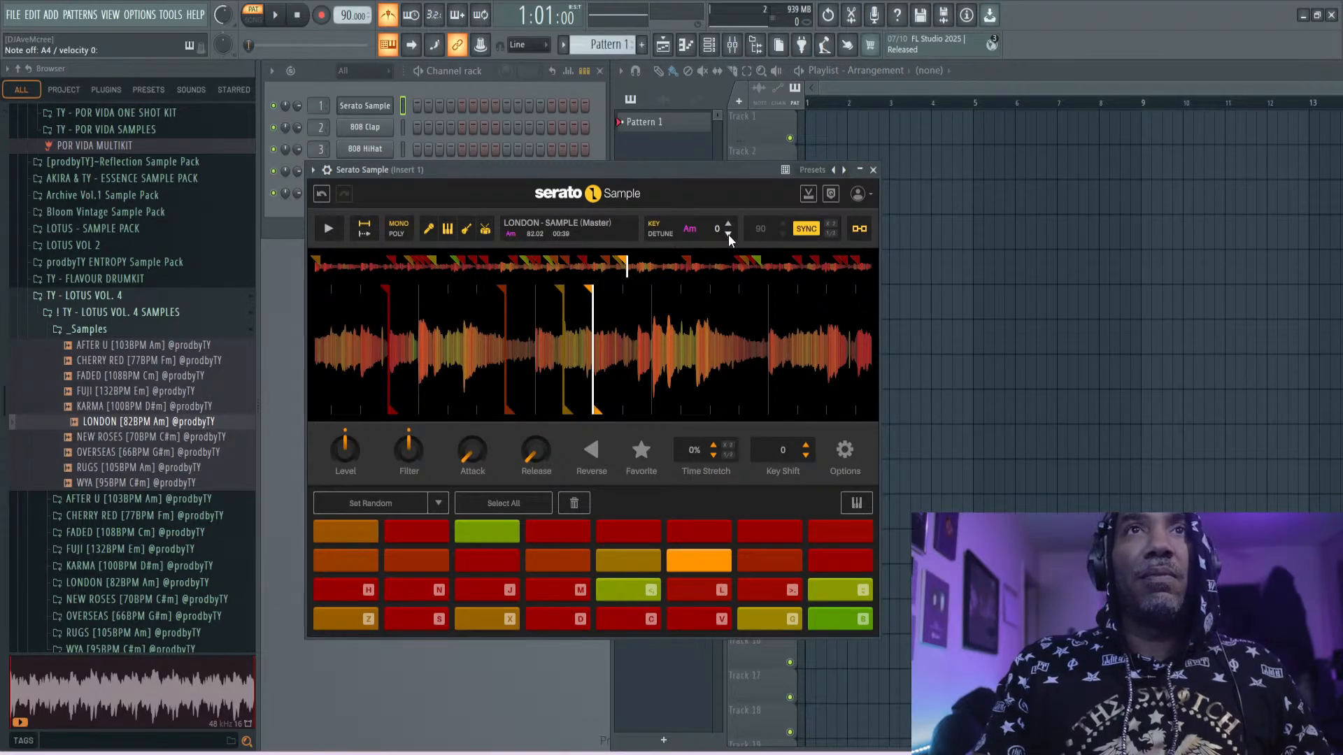
- Lower the sample's key by 2 semitones to Gm and audition the first pad at the new pitch
{"action": "left_click", "coordinate": [728, 233]}
{"action": "left_click", "coordinate": [728, 234]}
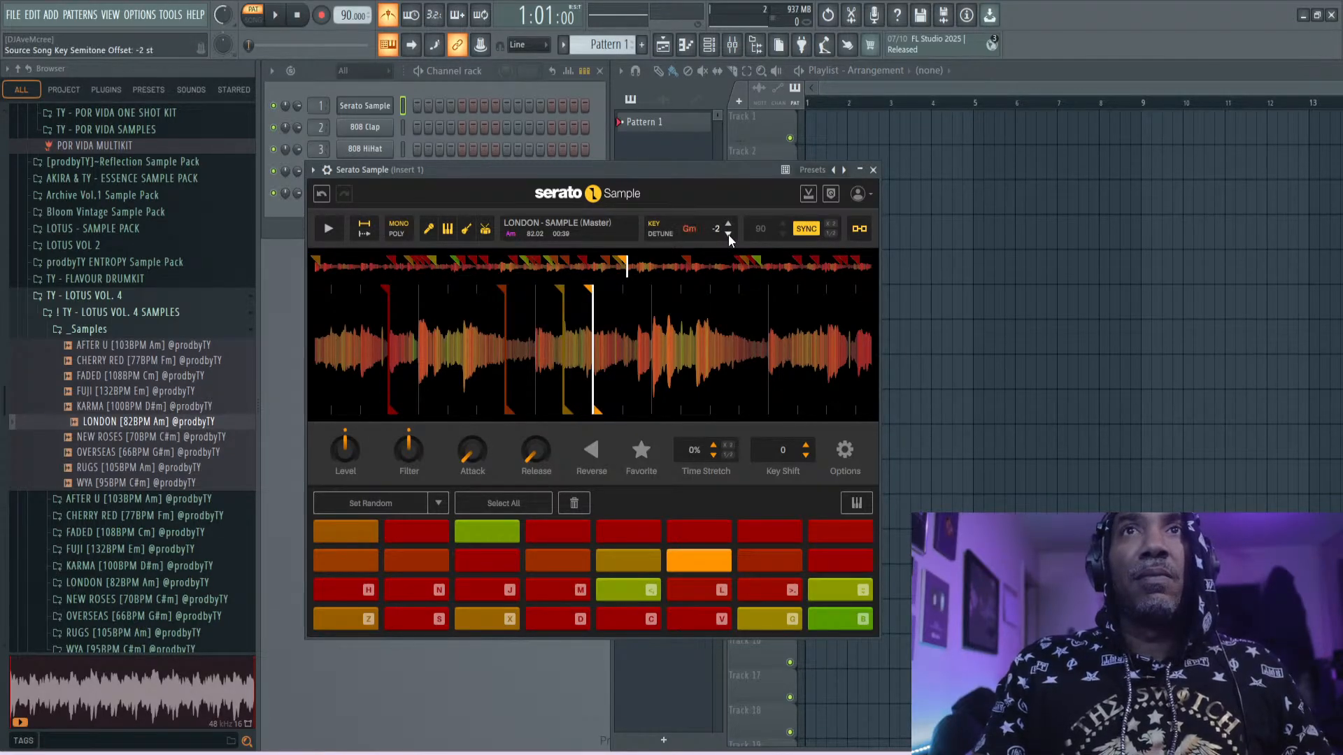
{"action": "key", "text": "q"}
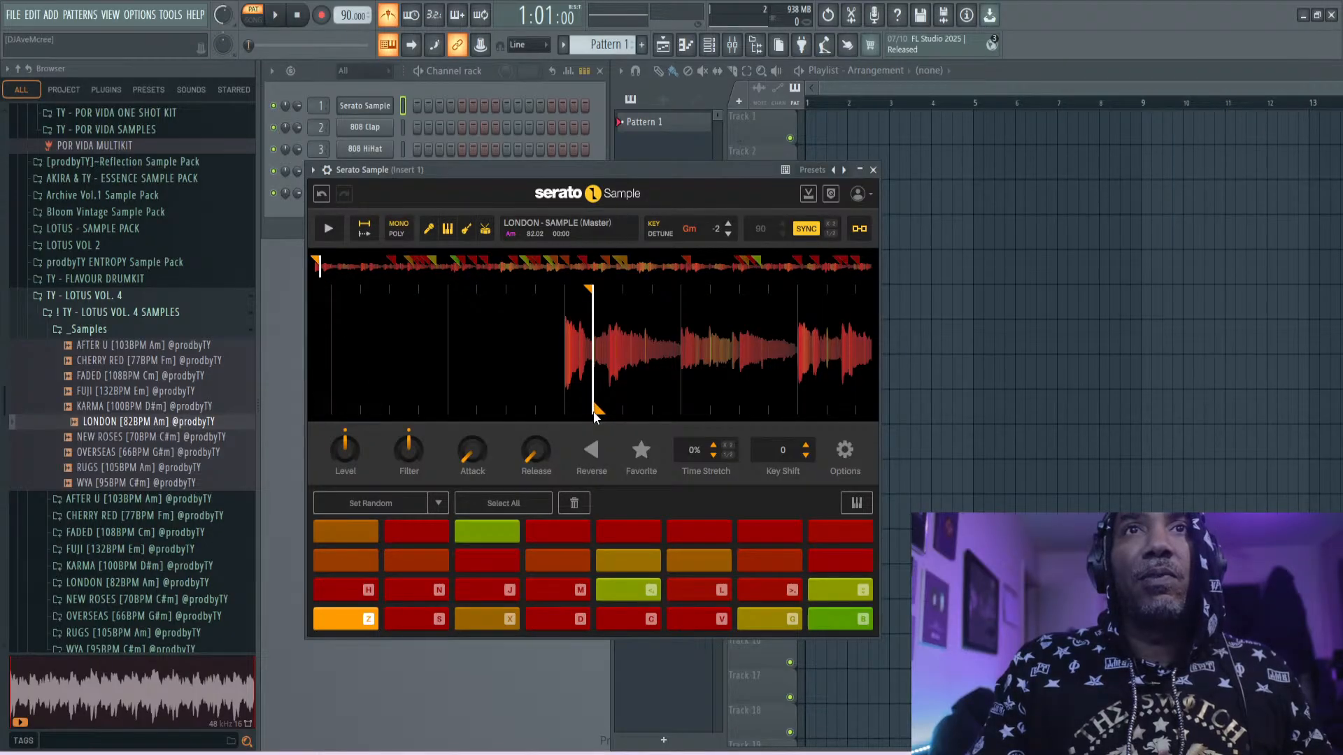
- Move the first pad's cue point back to the start of the first audible hit and audition the pad from there
{"action": "left_click_drag", "start_coordinate": [580, 293], "coordinate": [565, 302]}
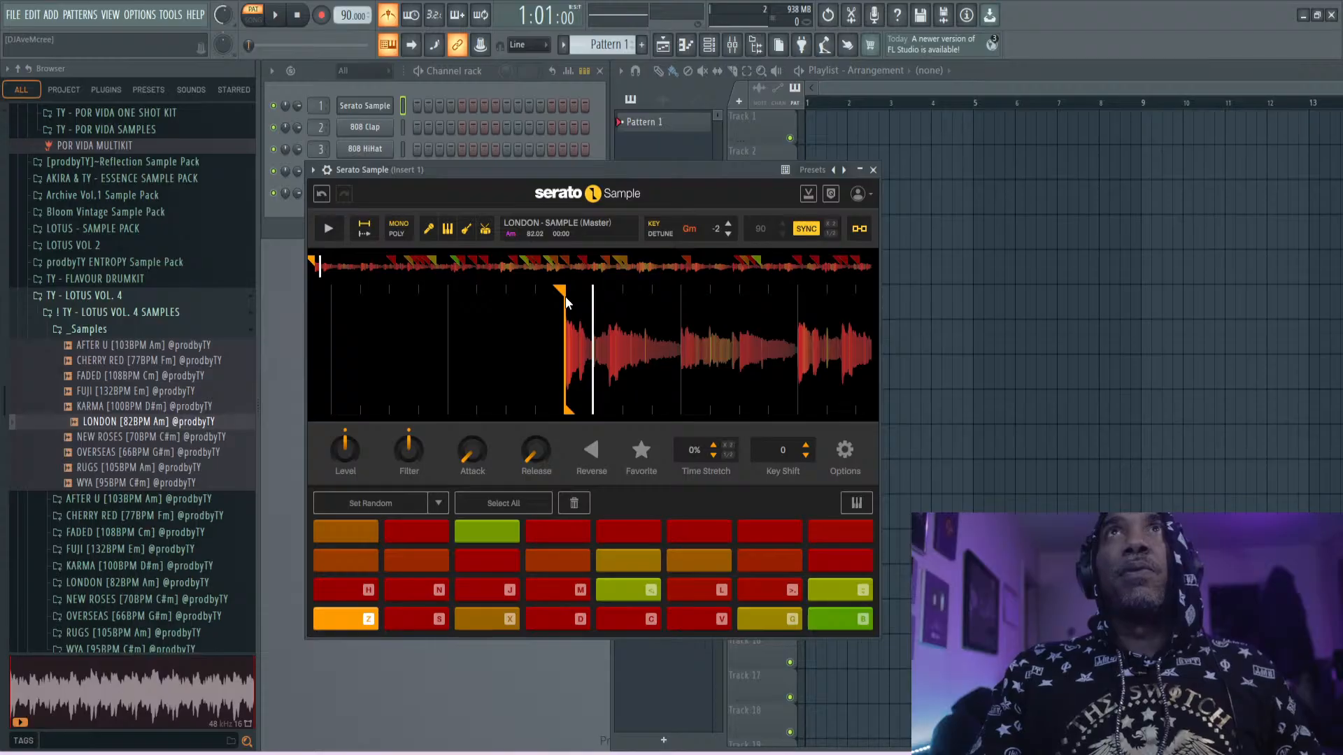
{"action": "key", "text": "z"}
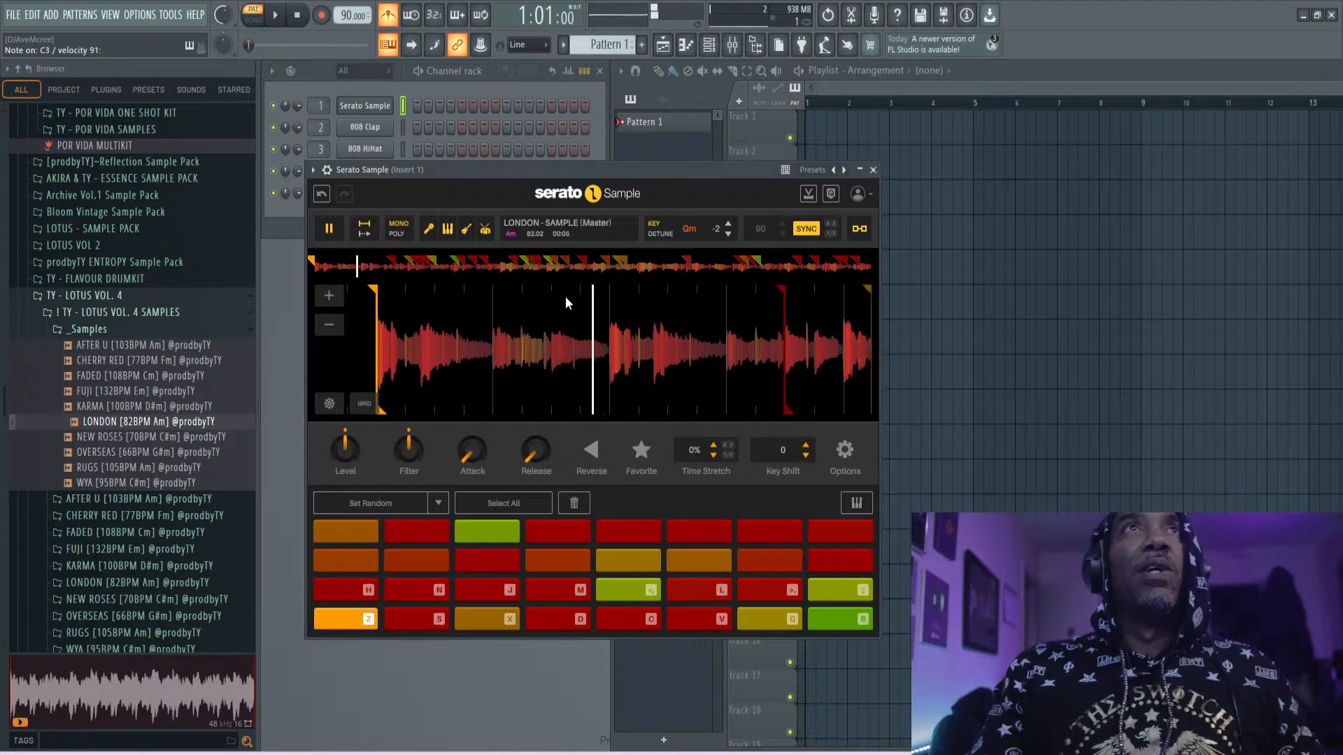
{"action": "key", "text": "z"}
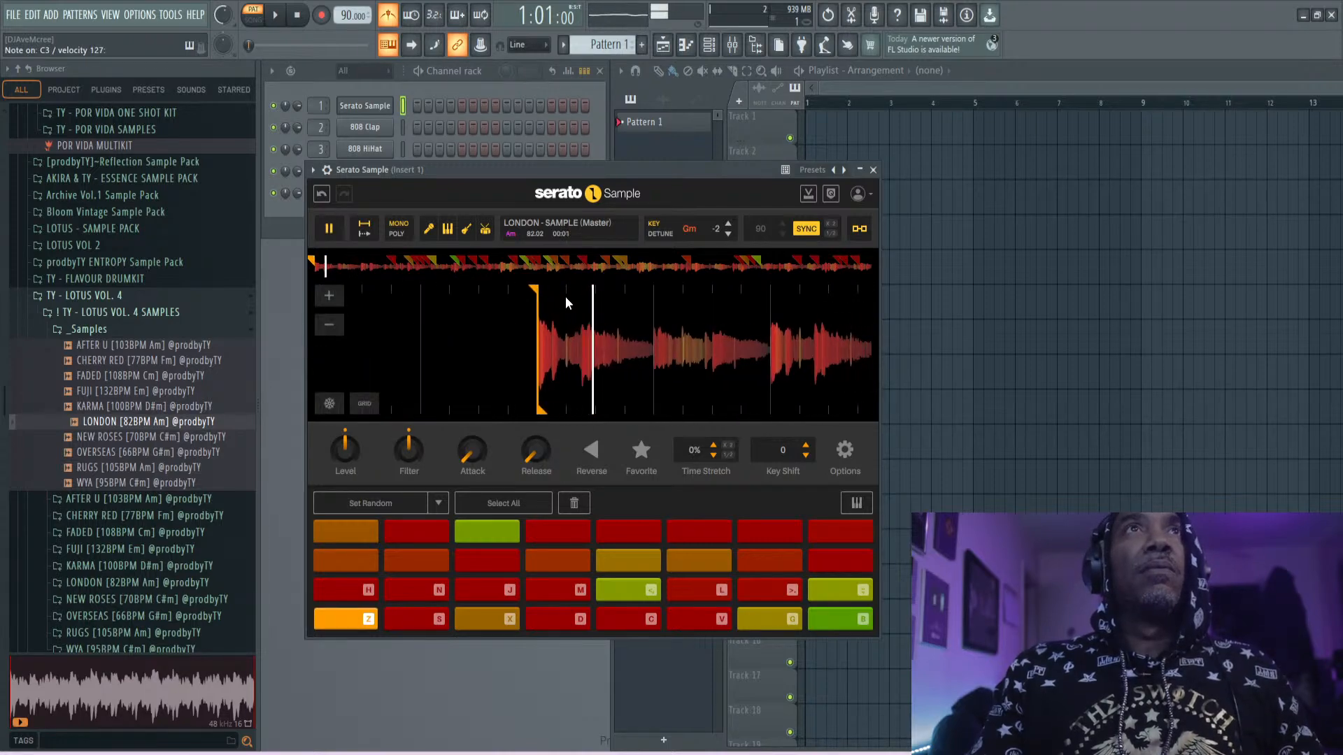
{"action": "key", "text": "z"}
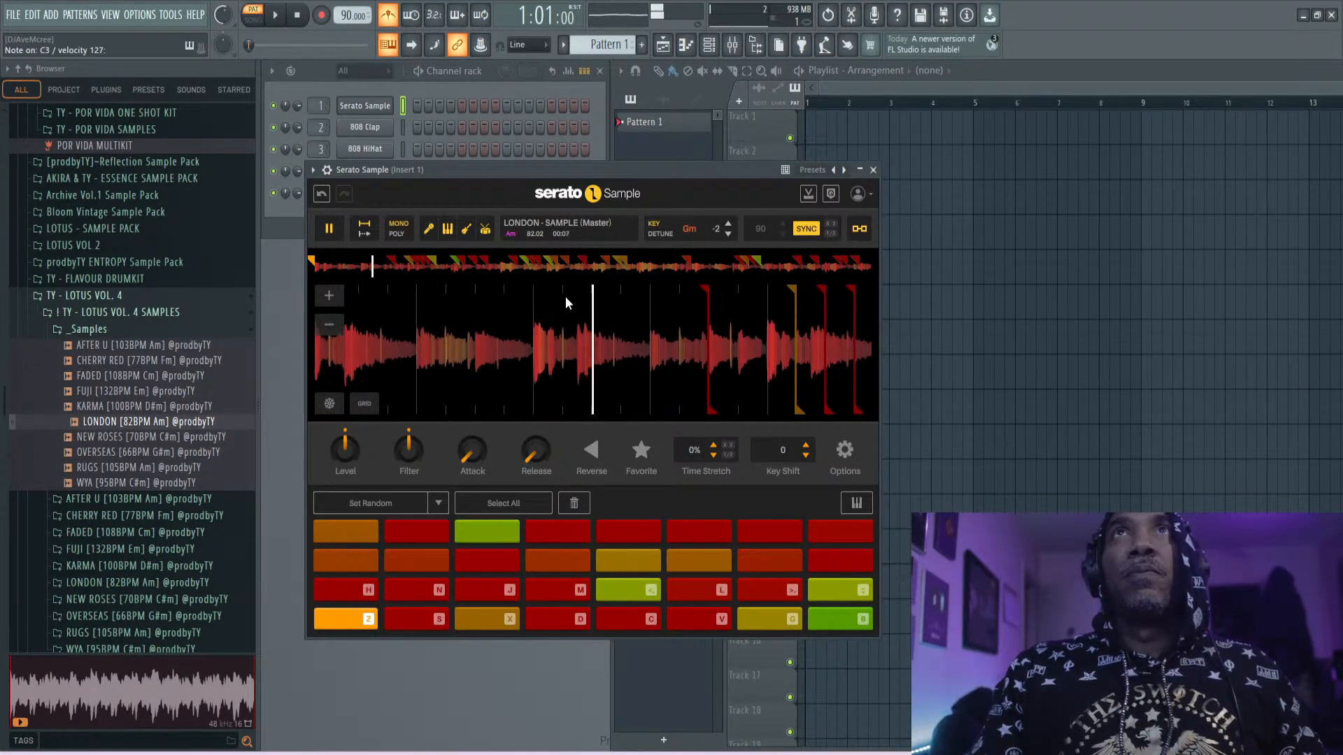
- Audition chops across the lower two pad rows, including pads X, C, G, V and M, returning to the first pad between them
{"action": "key", "text": "x"}
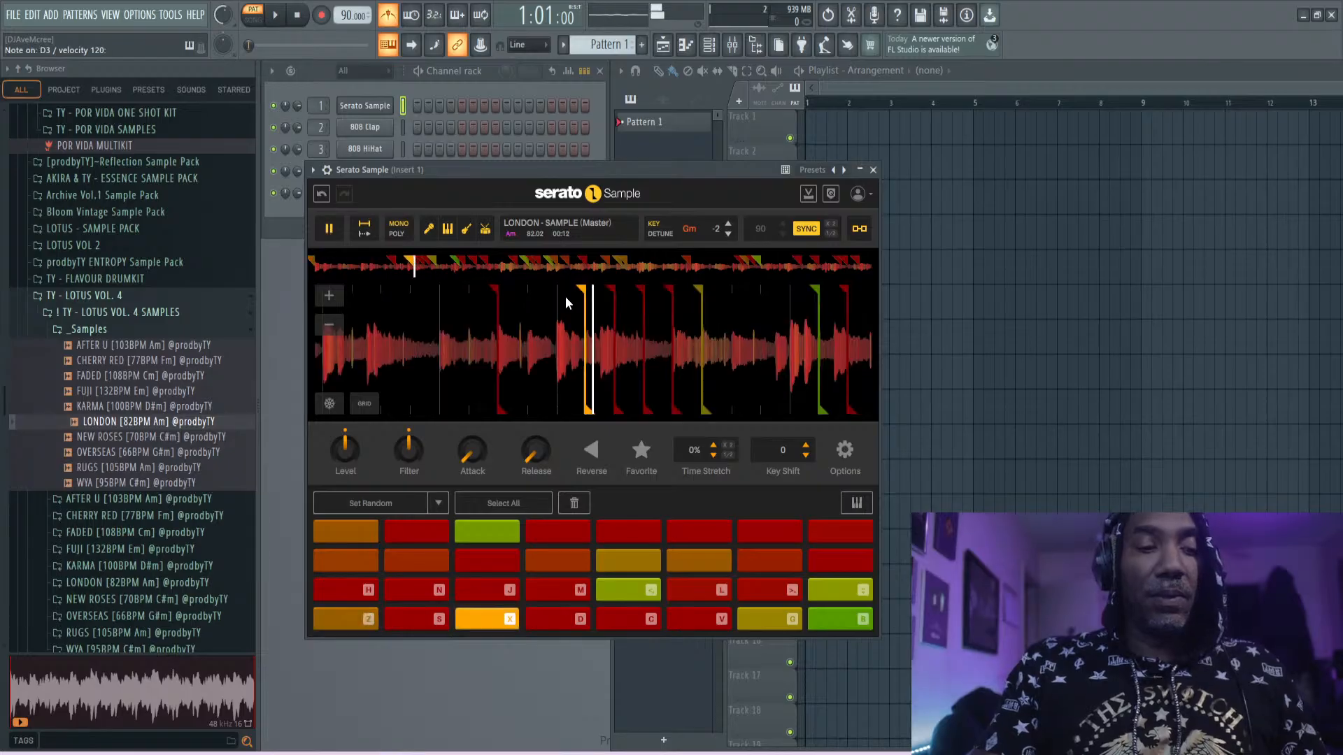
{"action": "key", "text": "c"}
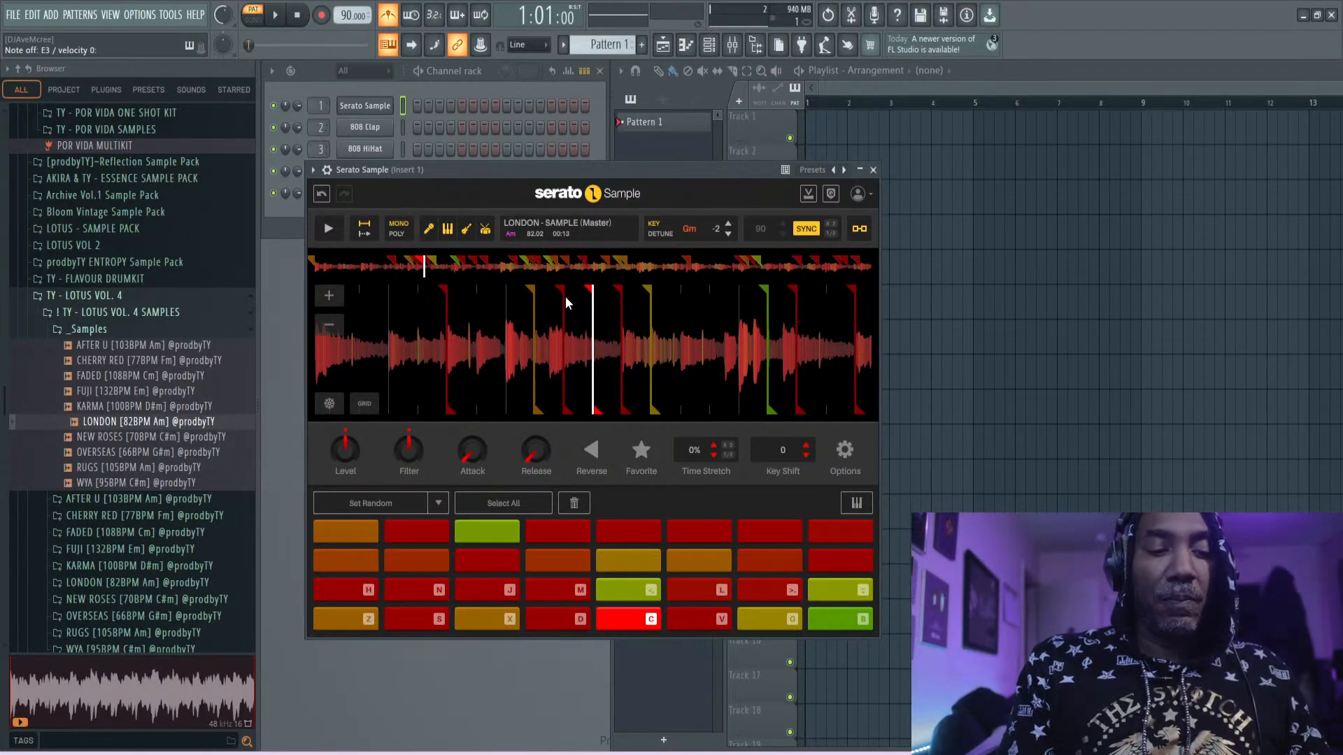
{"action": "key", "text": "n"}
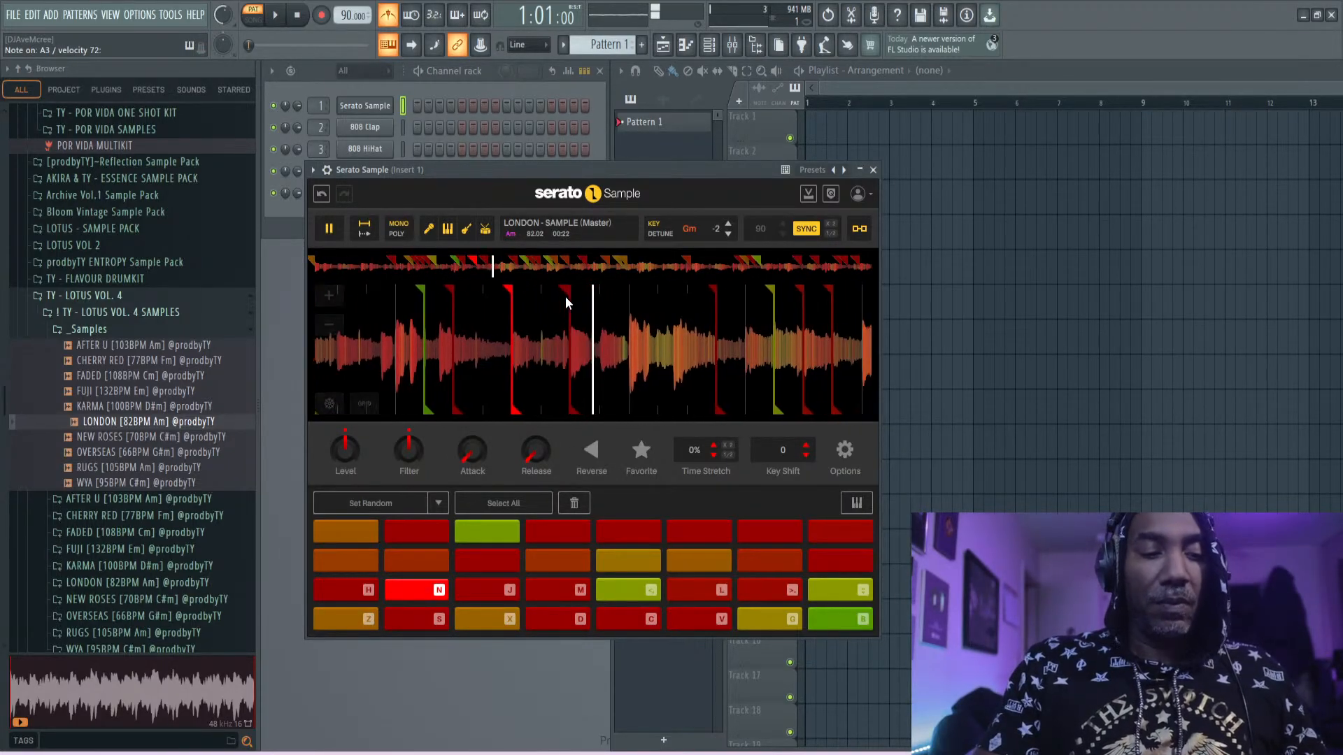
{"action": "key", "text": "z"}
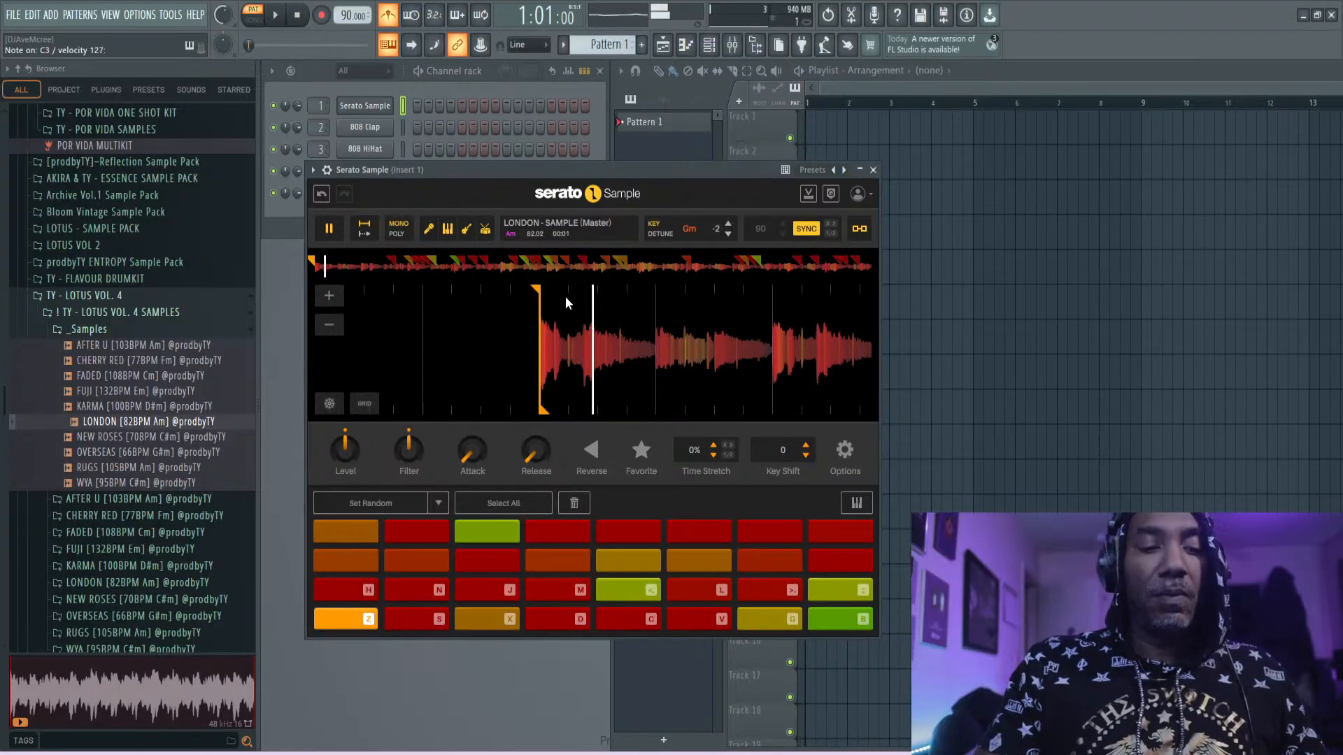
{"action": "key", "text": "c"}
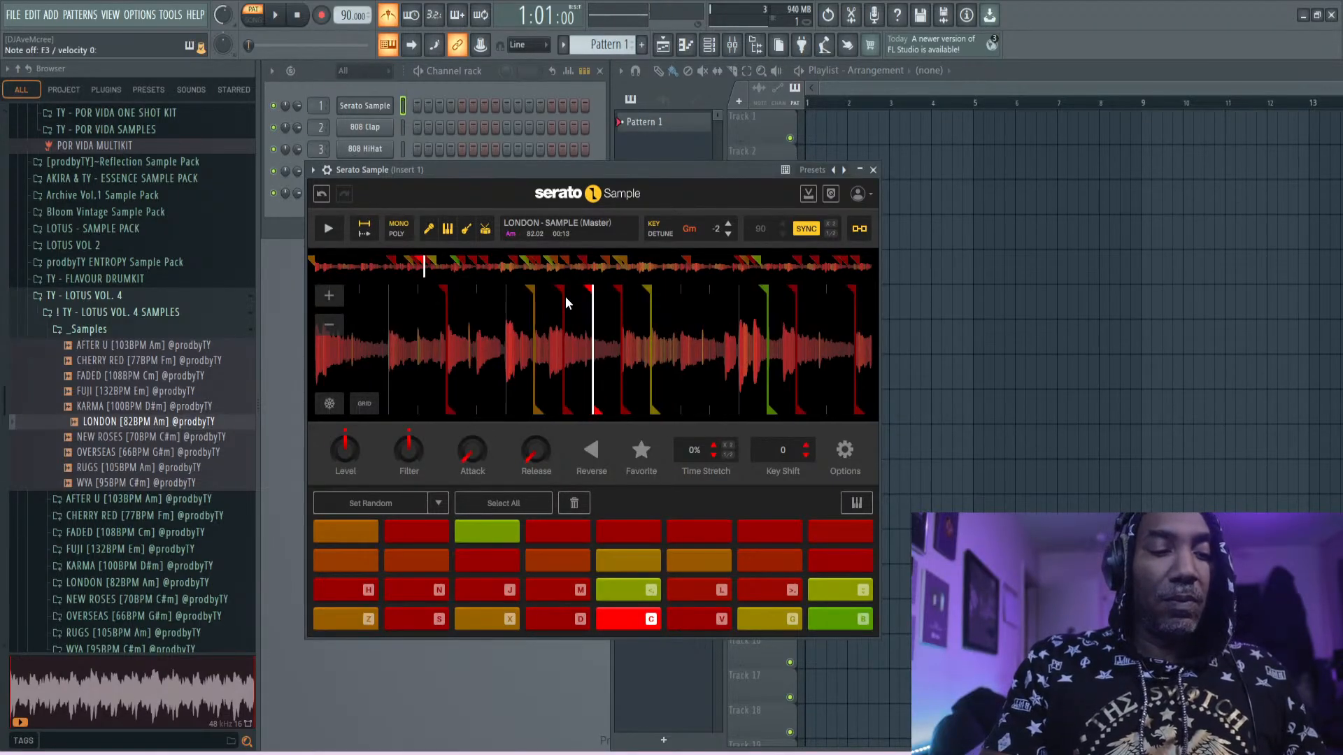
{"action": "key", "text": "g"}
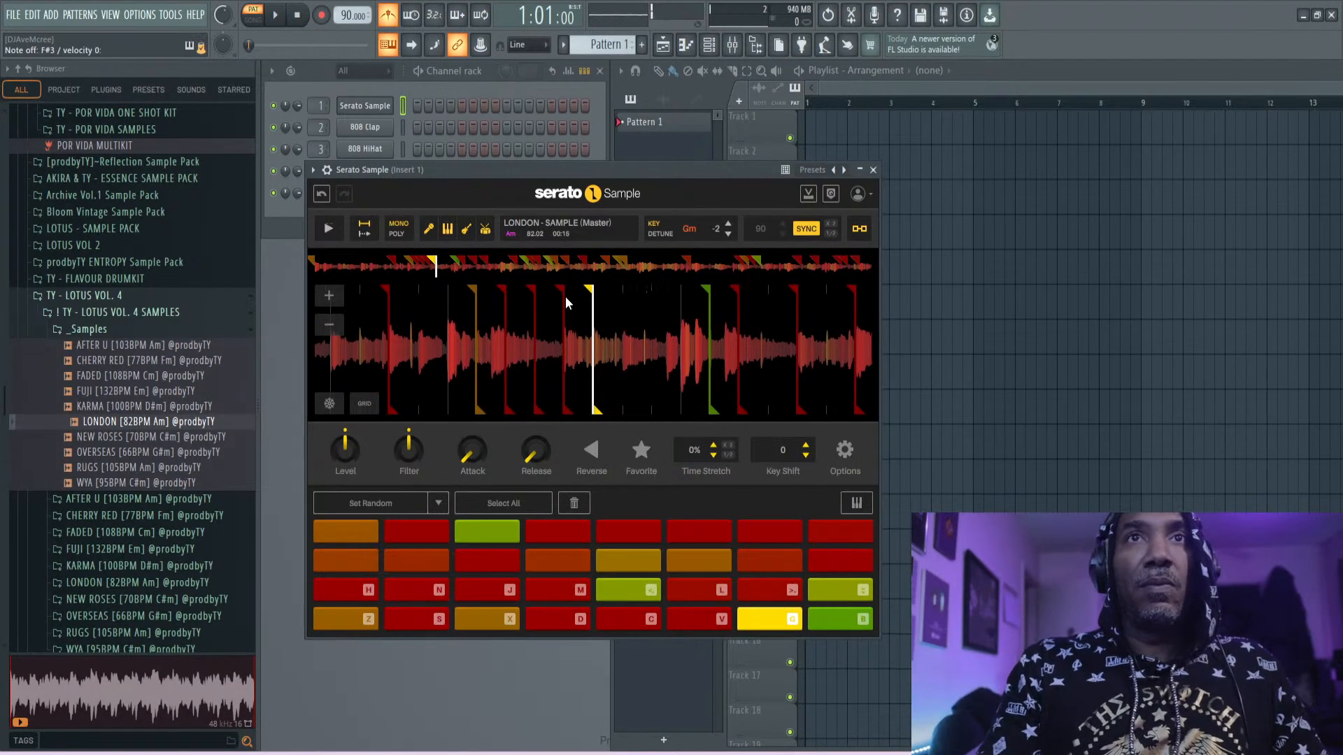
{"action": "key", "text": "v"}
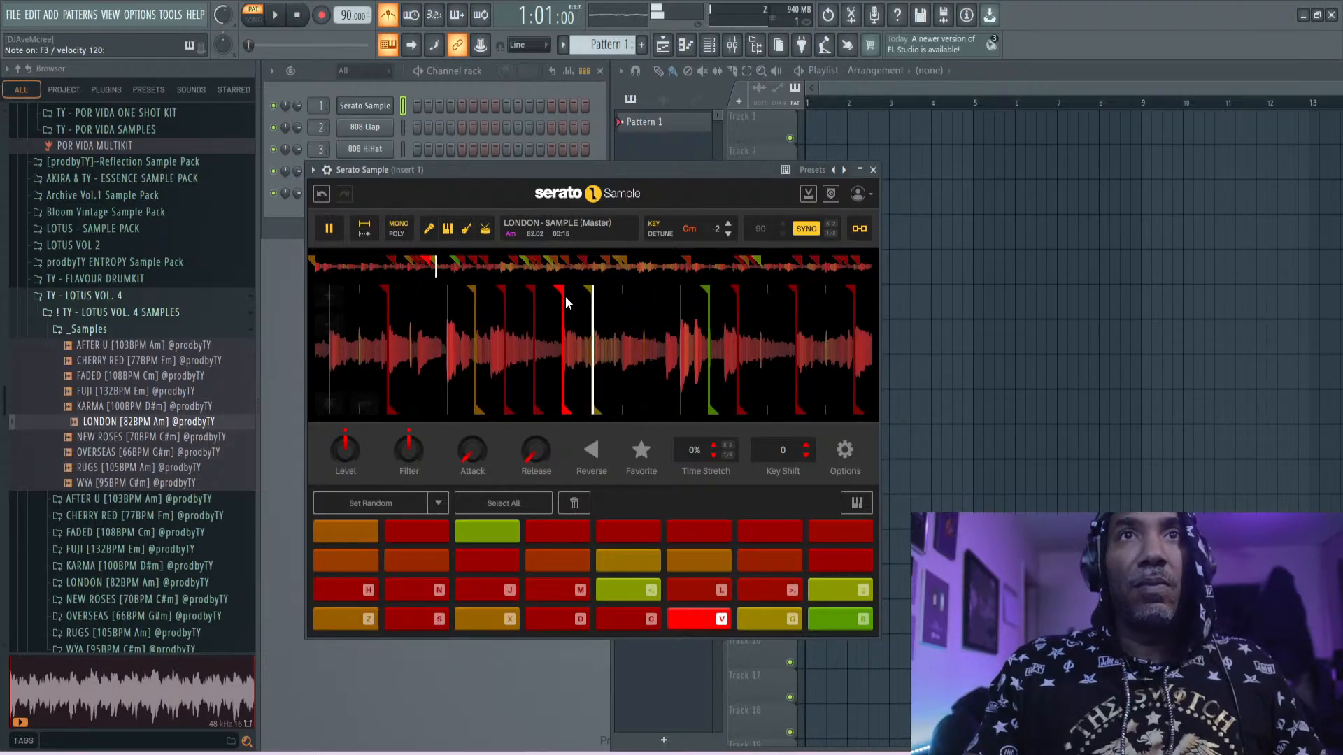
{"action": "key", "text": "z"}
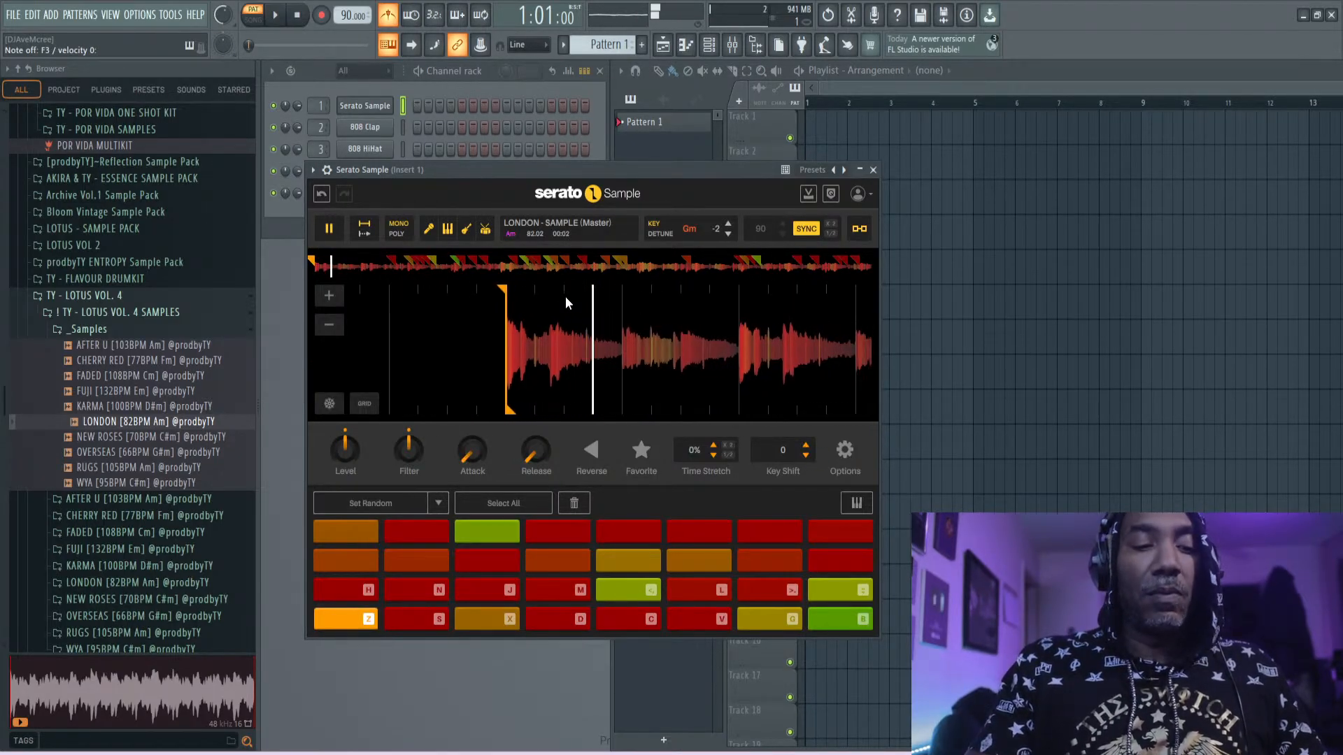
{"action": "key", "text": "n"}
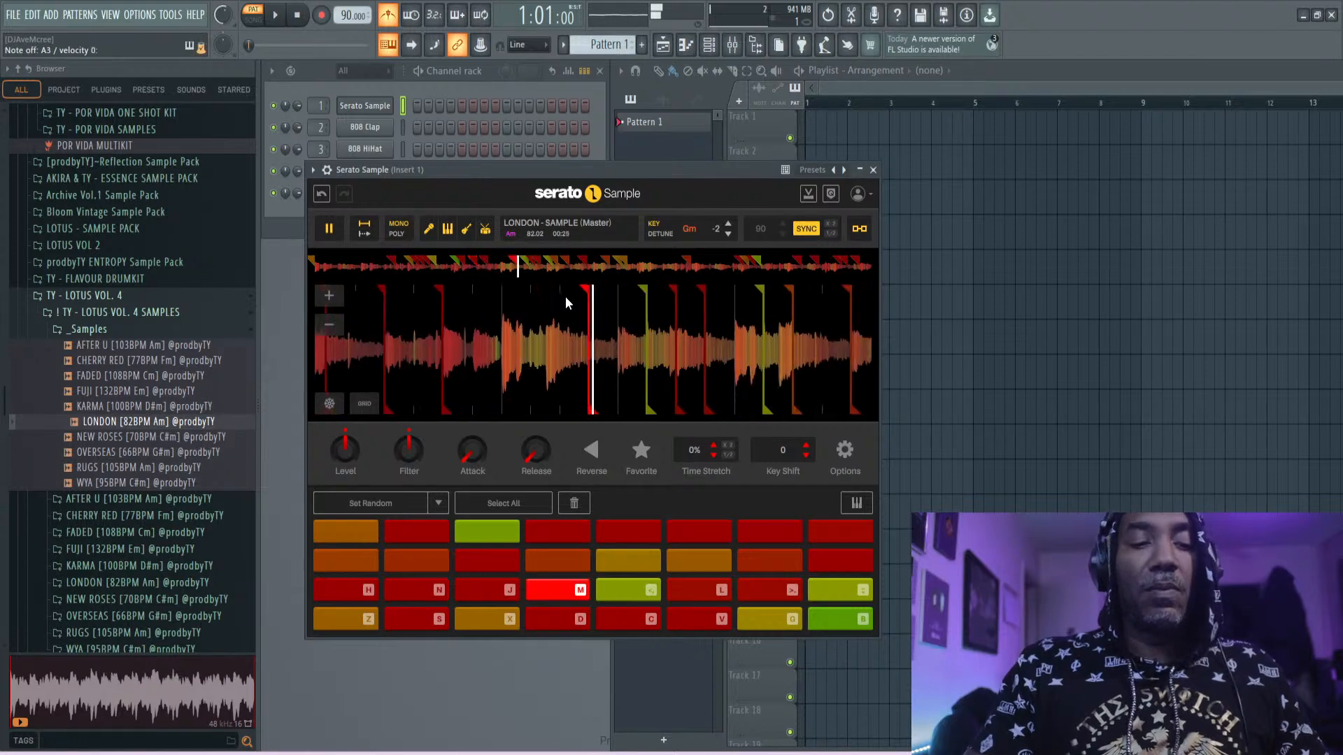
{"action": "key", "text": "comma"}
{"action": "key", "text": "semicolon"}
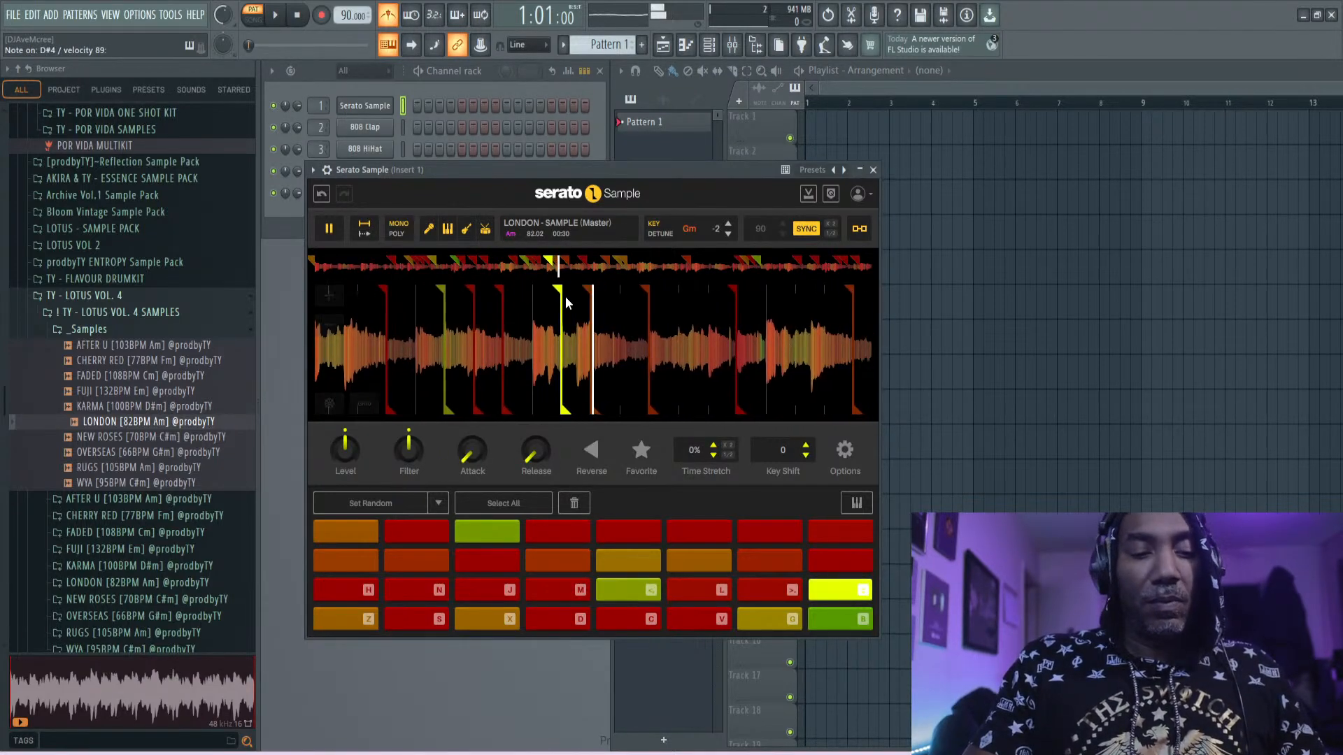
{"action": "key", "text": "comma"}
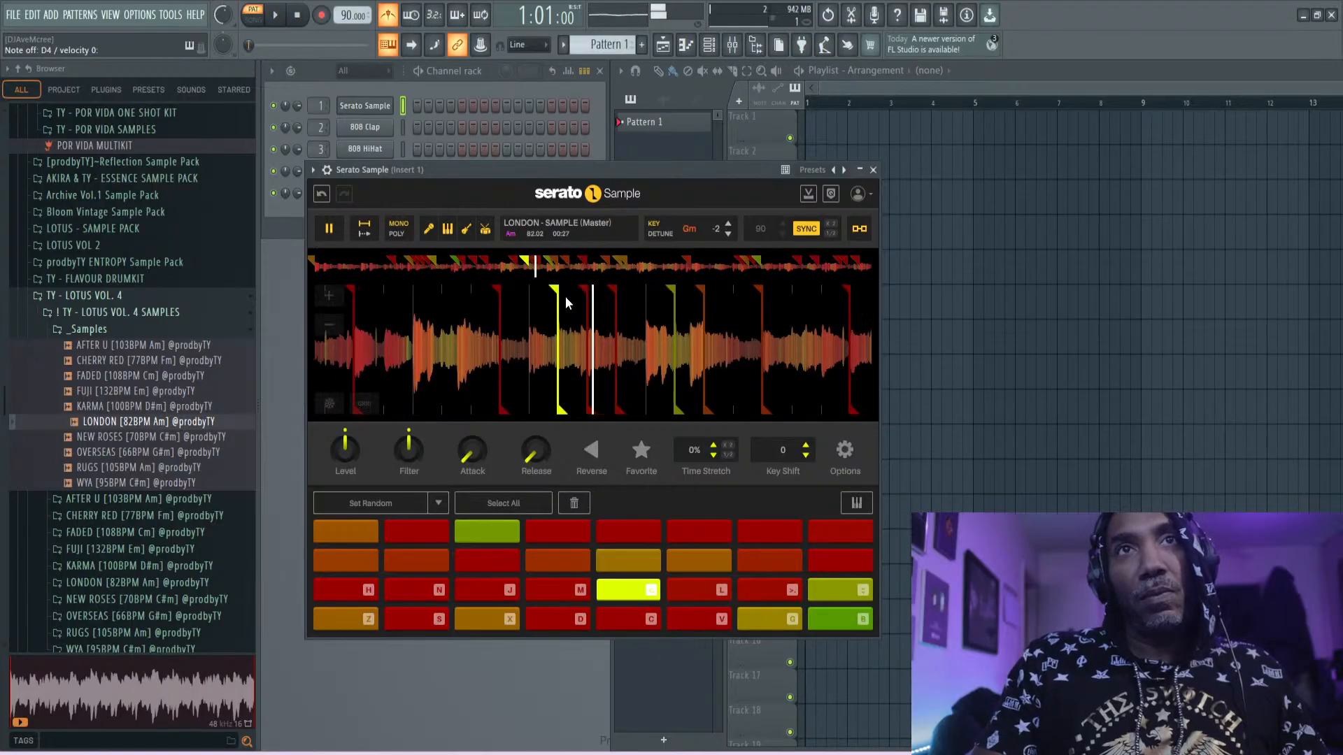
{"action": "key", "text": "semicolon"}
- Rehearse a chop sequence built around the first pad and pad V, ending on chops from the upper pads
{"action": "key", "text": "z"}
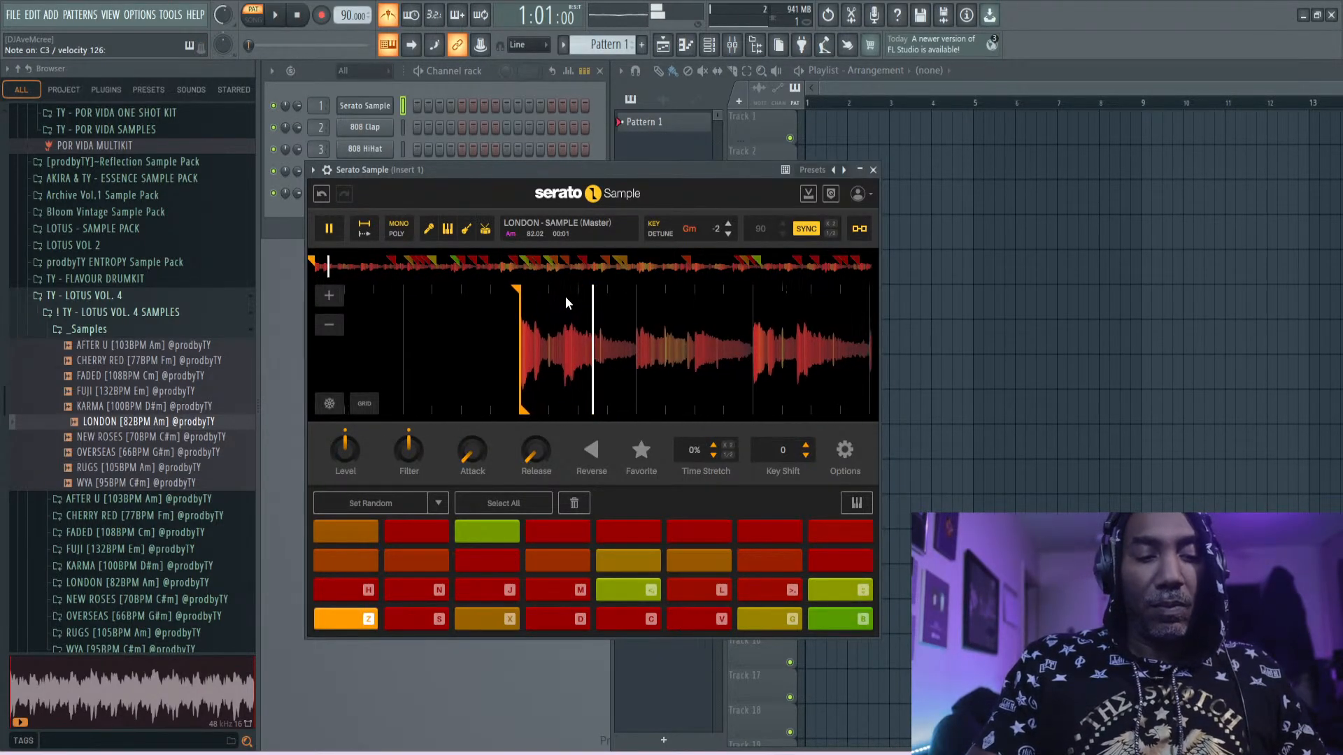
{"action": "key", "text": "v"}
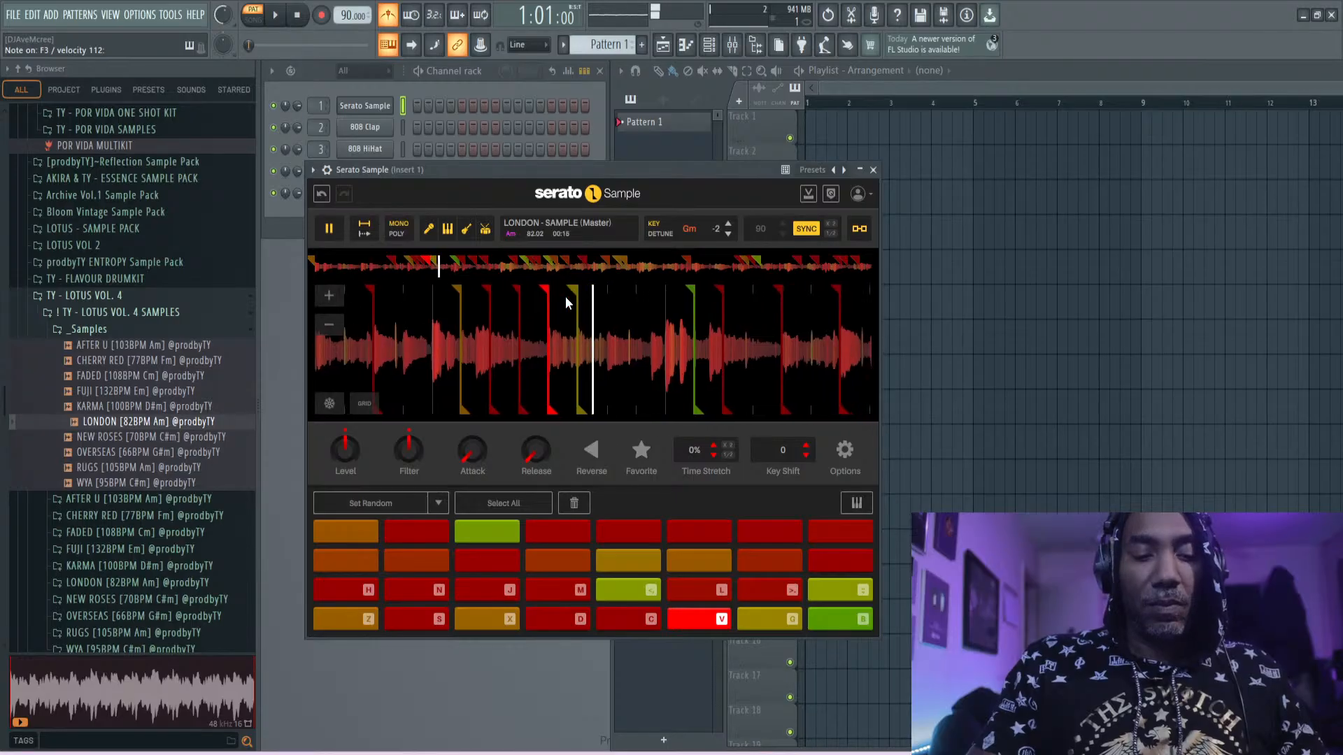
{"action": "key", "text": "z"}
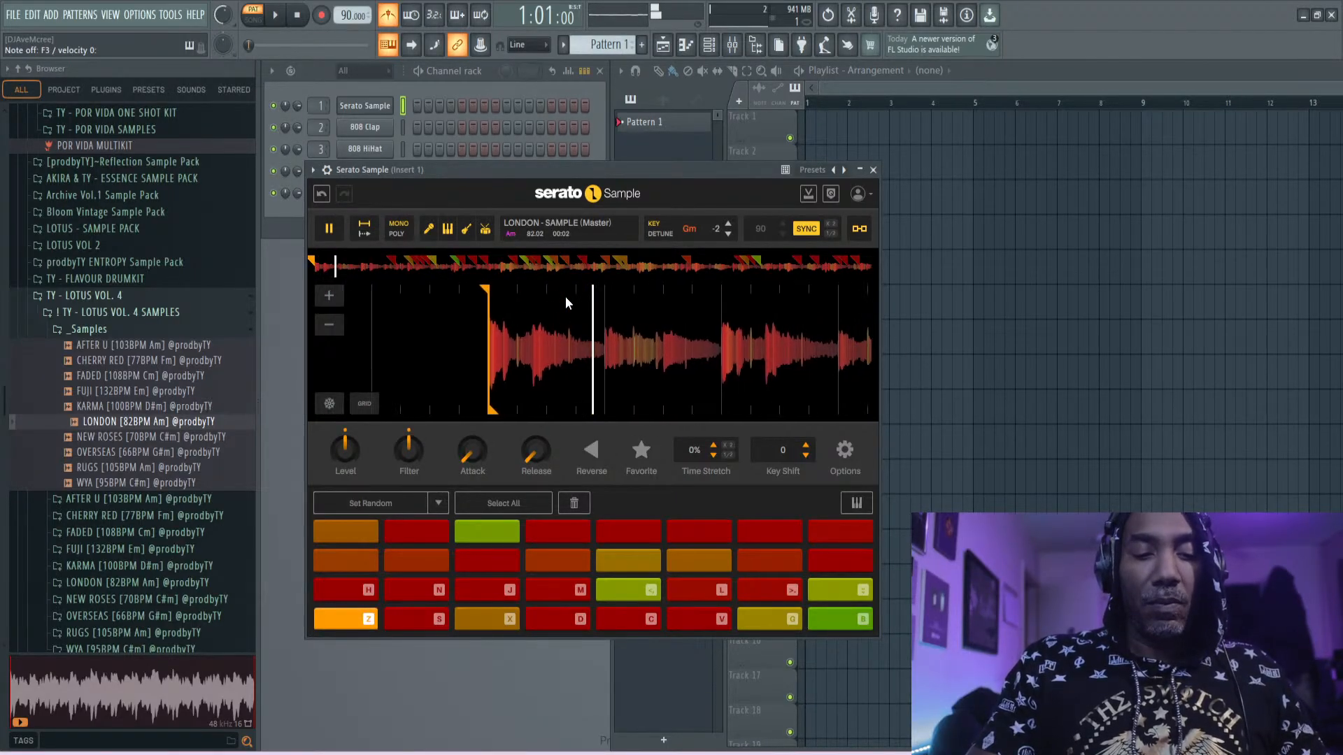
{"action": "key", "text": "period"}
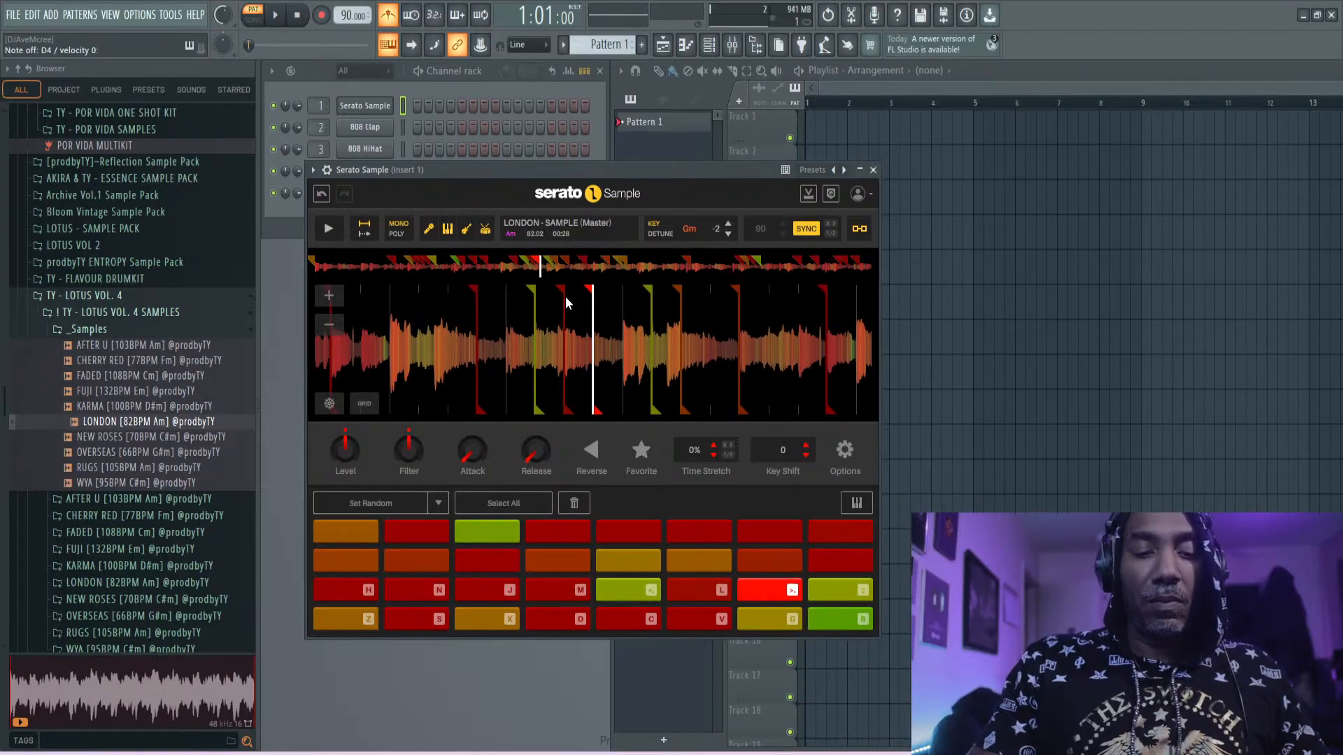
{"action": "key", "text": "comma"}
{"action": "key", "text": "r"}
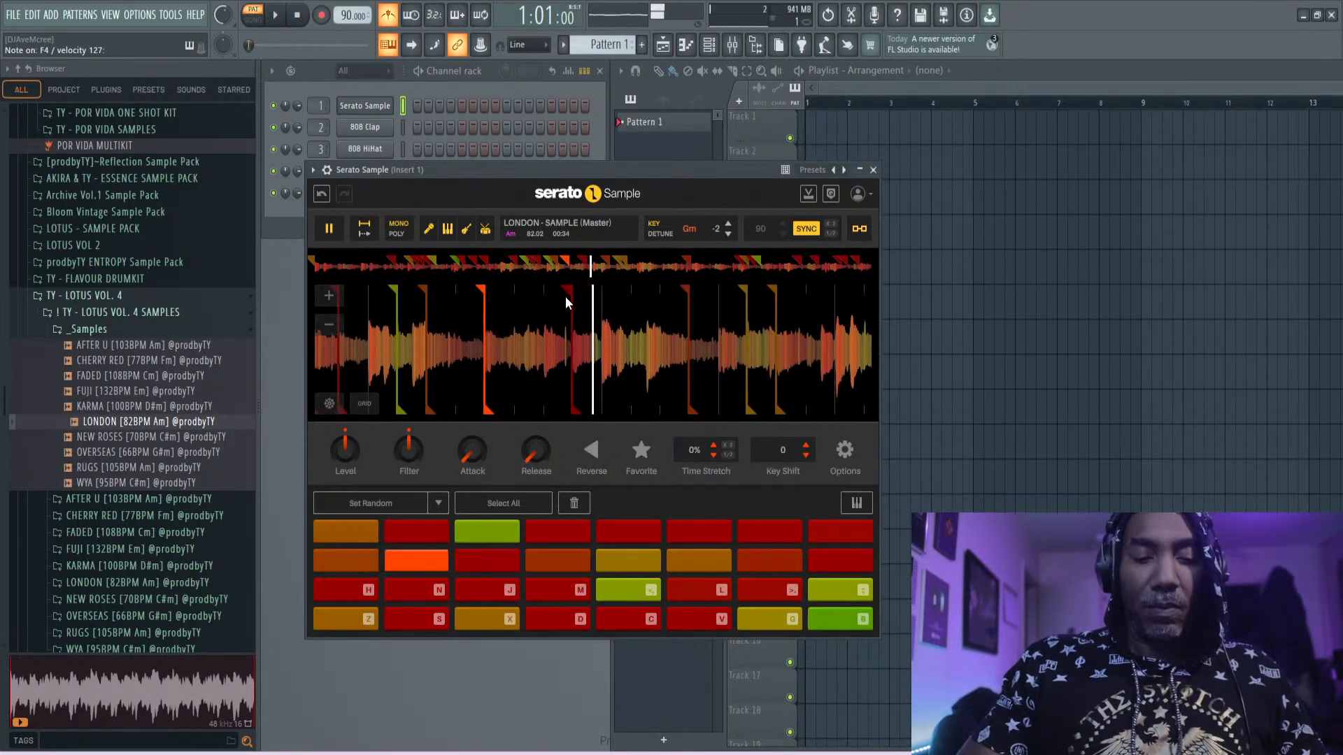
{"action": "key", "text": "z"}
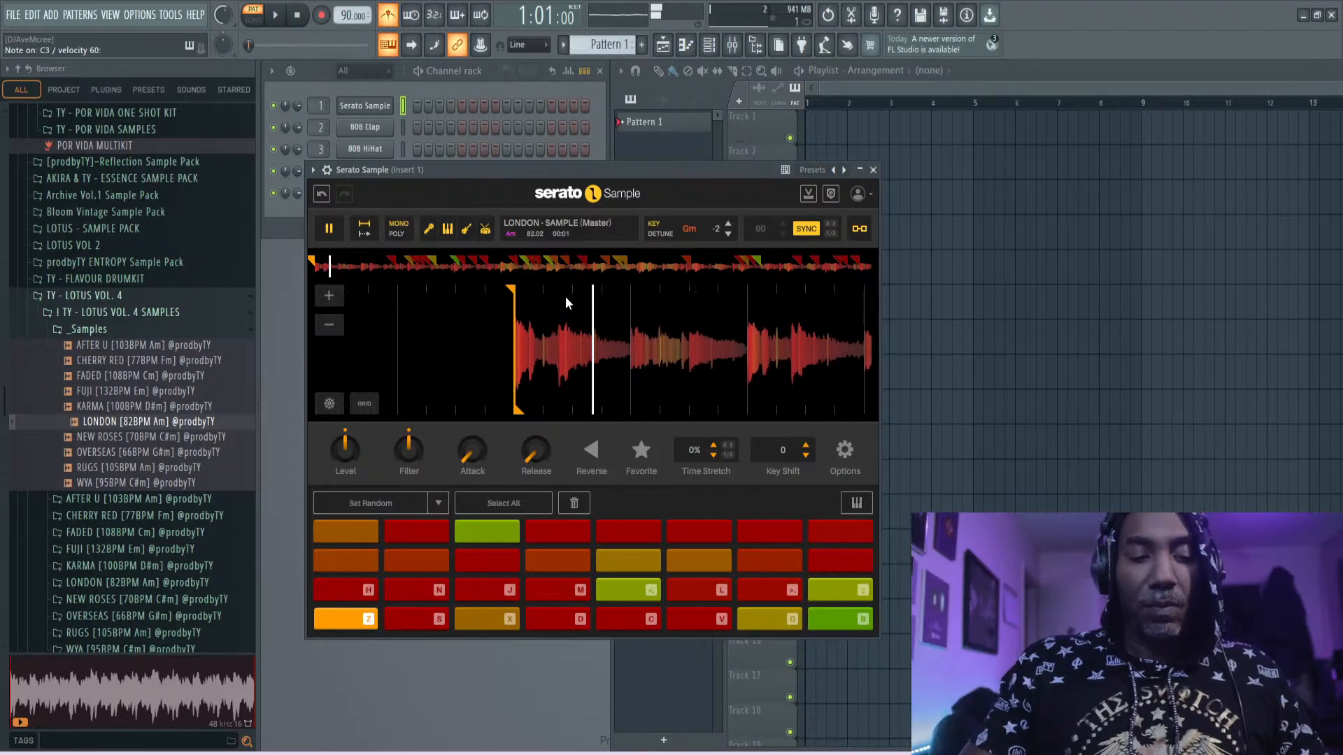
{"action": "key", "text": "v"}
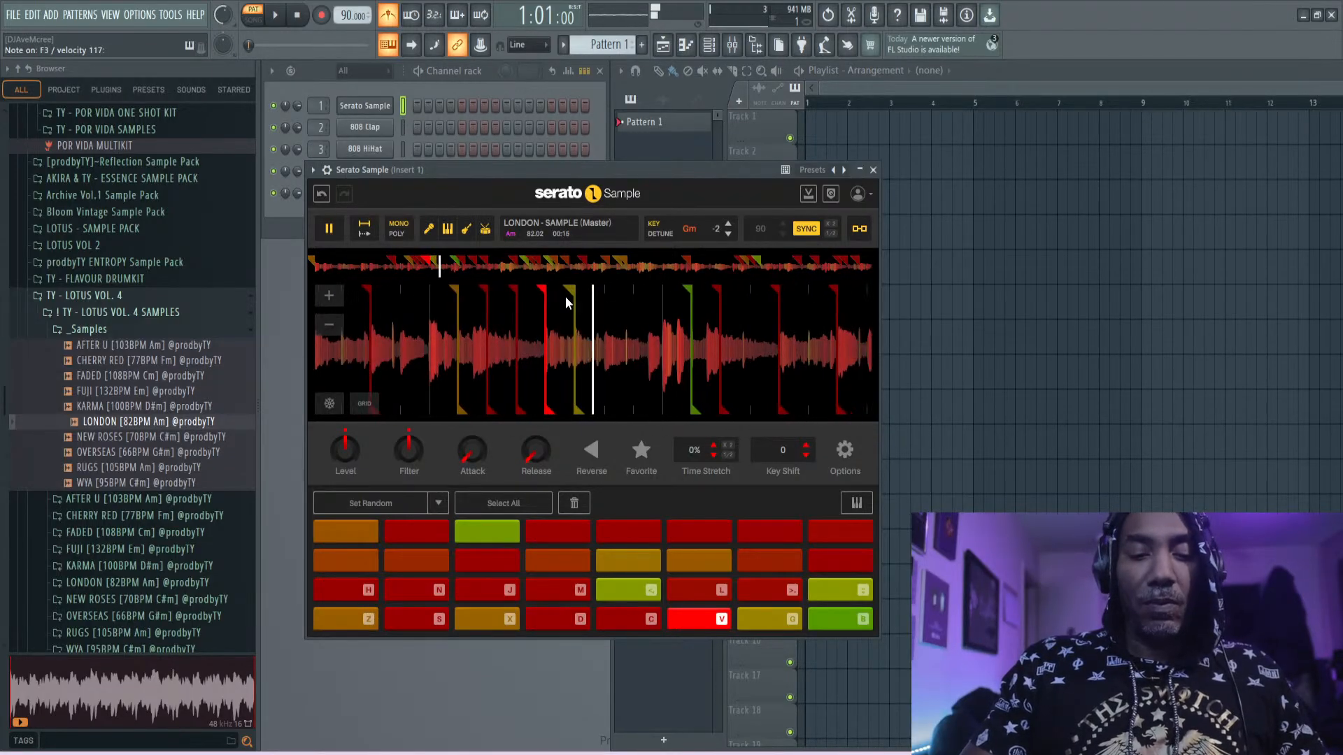
{"action": "key", "text": "z"}
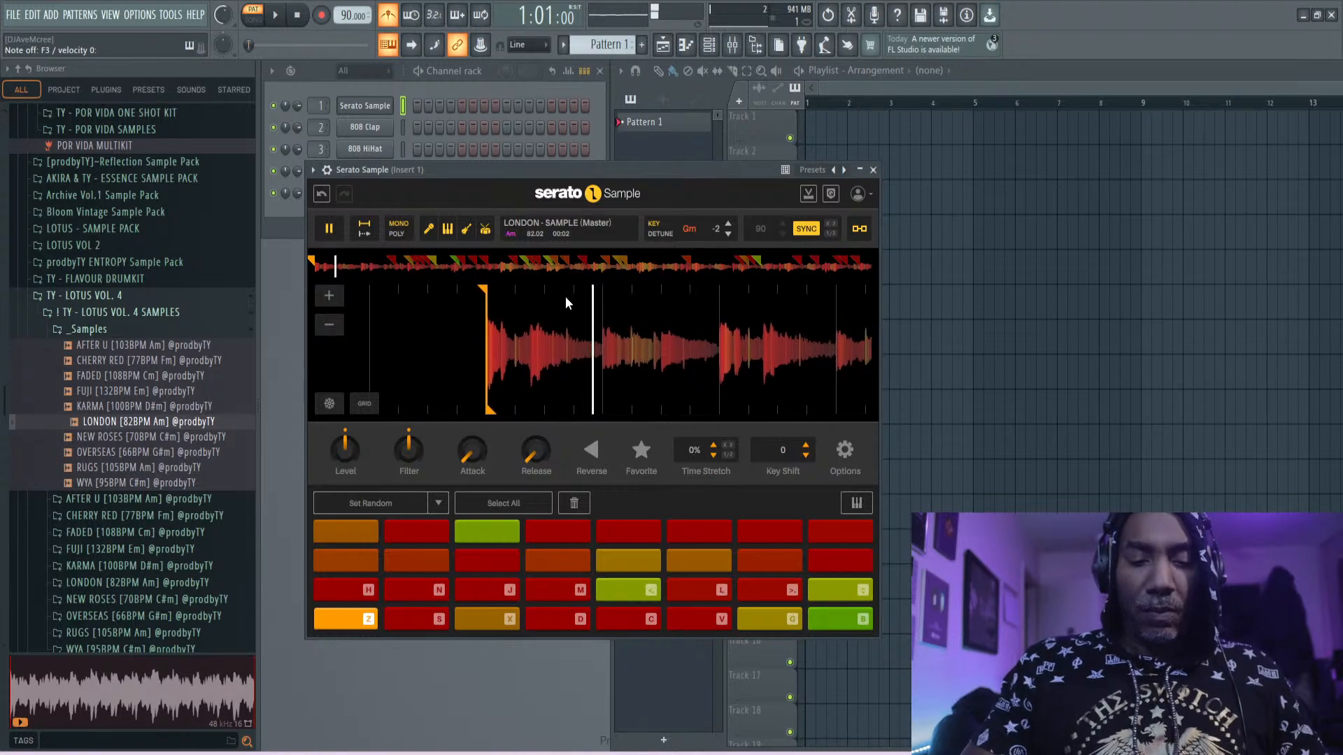
{"action": "key", "text": "r"}
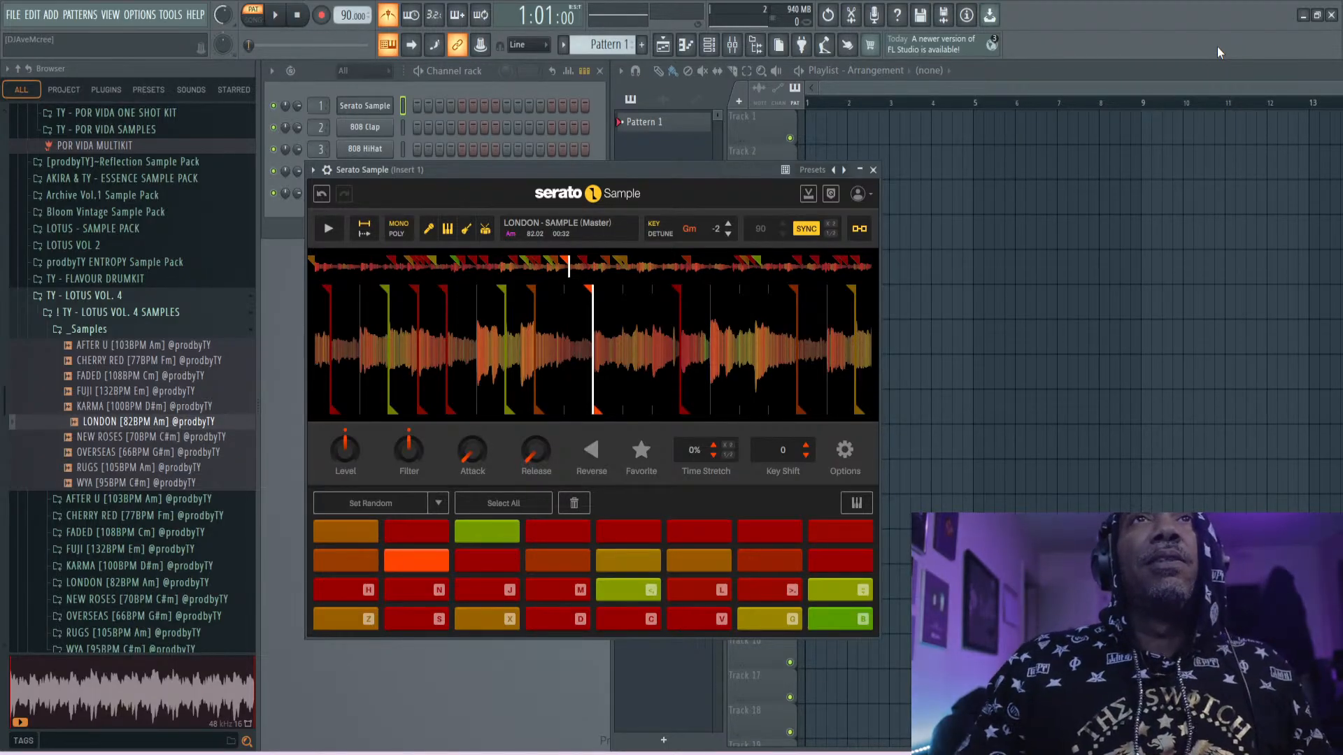
- Bring the channel rack to the front and play the first pad, pad V and the sixth pad of the uppermost row again
{"action": "left_click", "coordinate": [321, 78]}
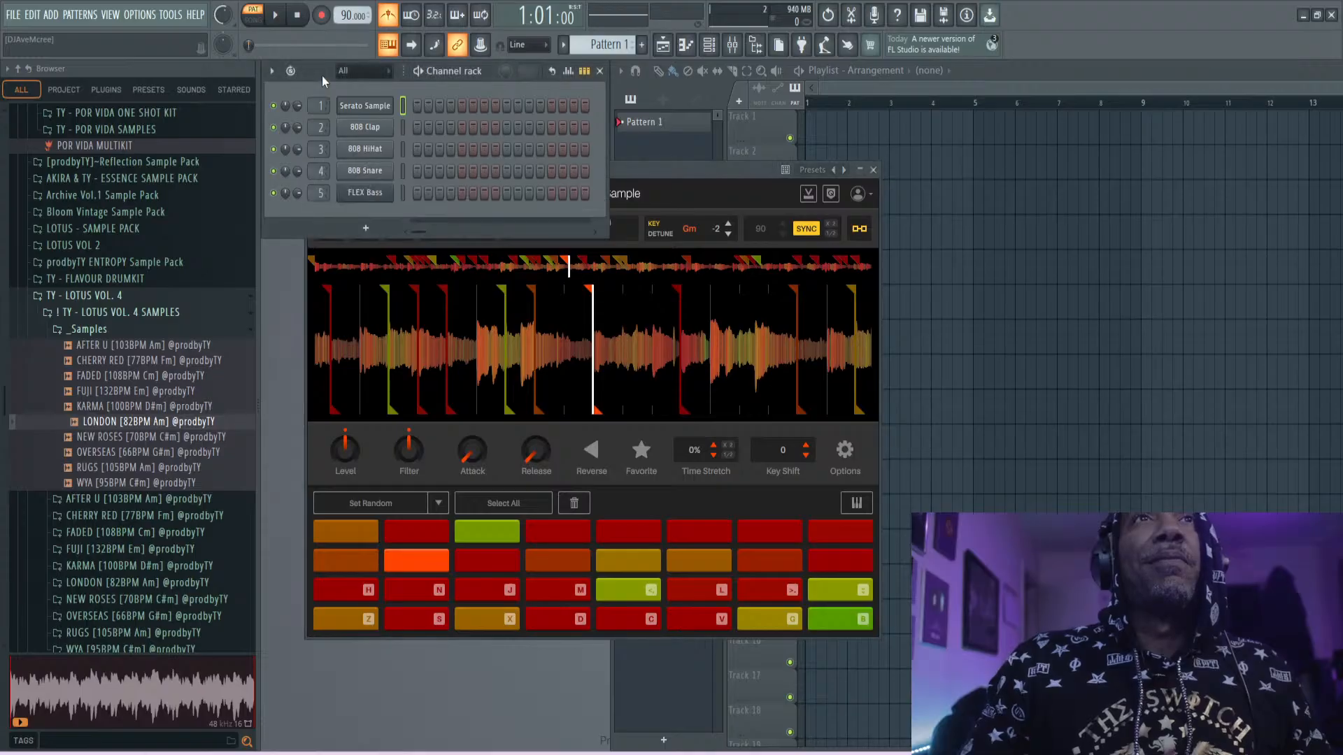
{"action": "key", "text": "r"}
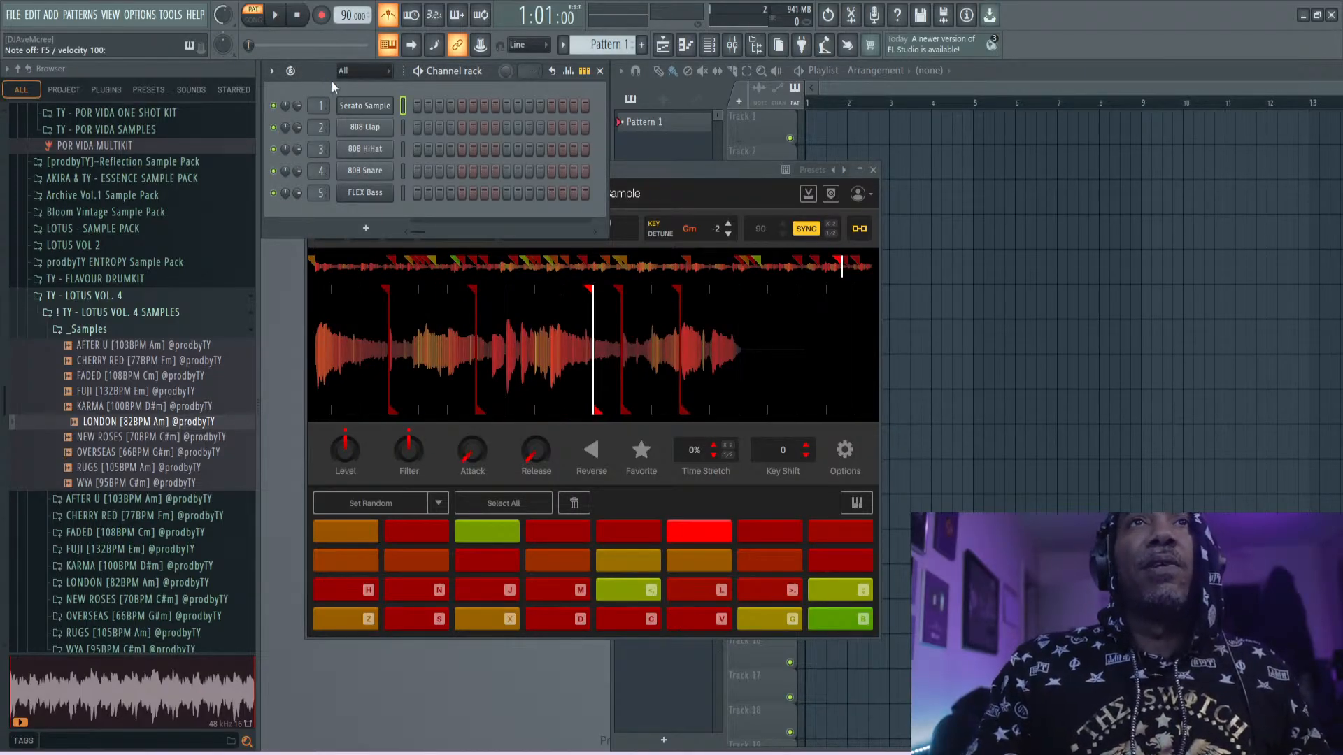
{"action": "key", "text": "z"}
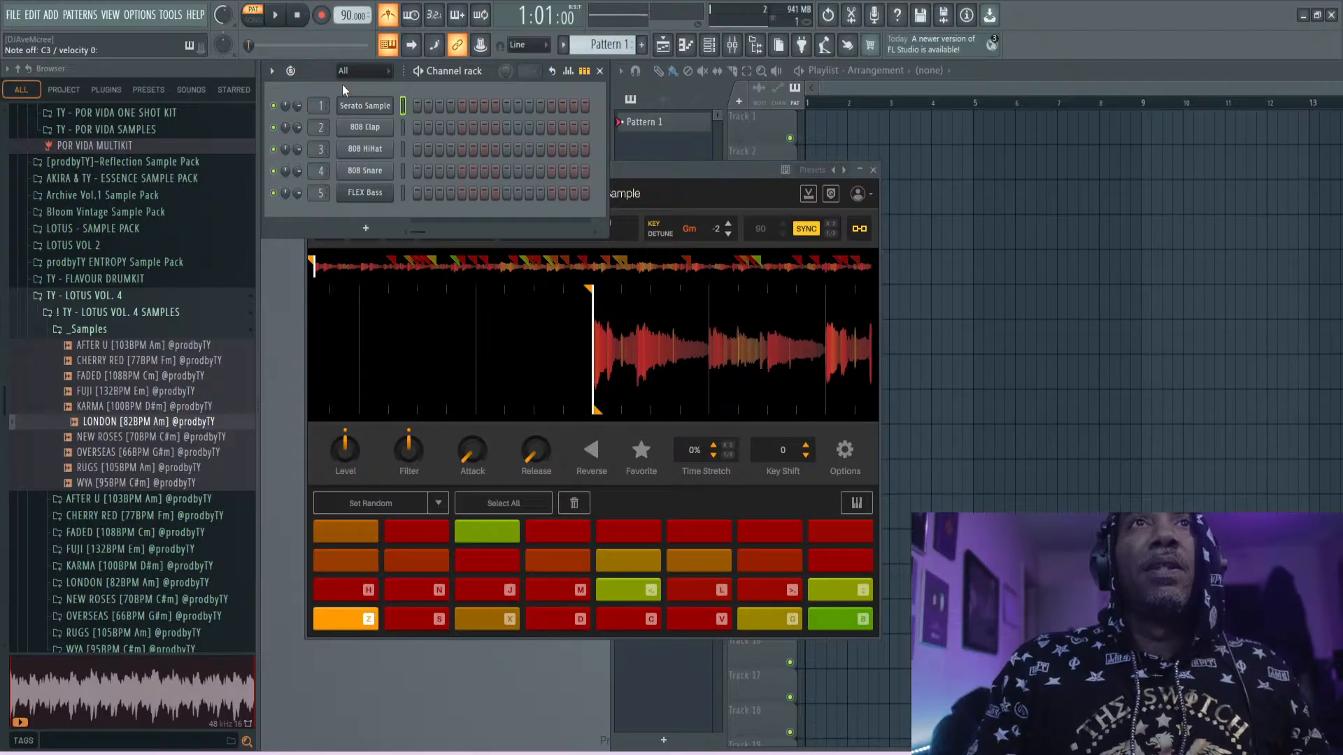
{"action": "key", "text": "v"}
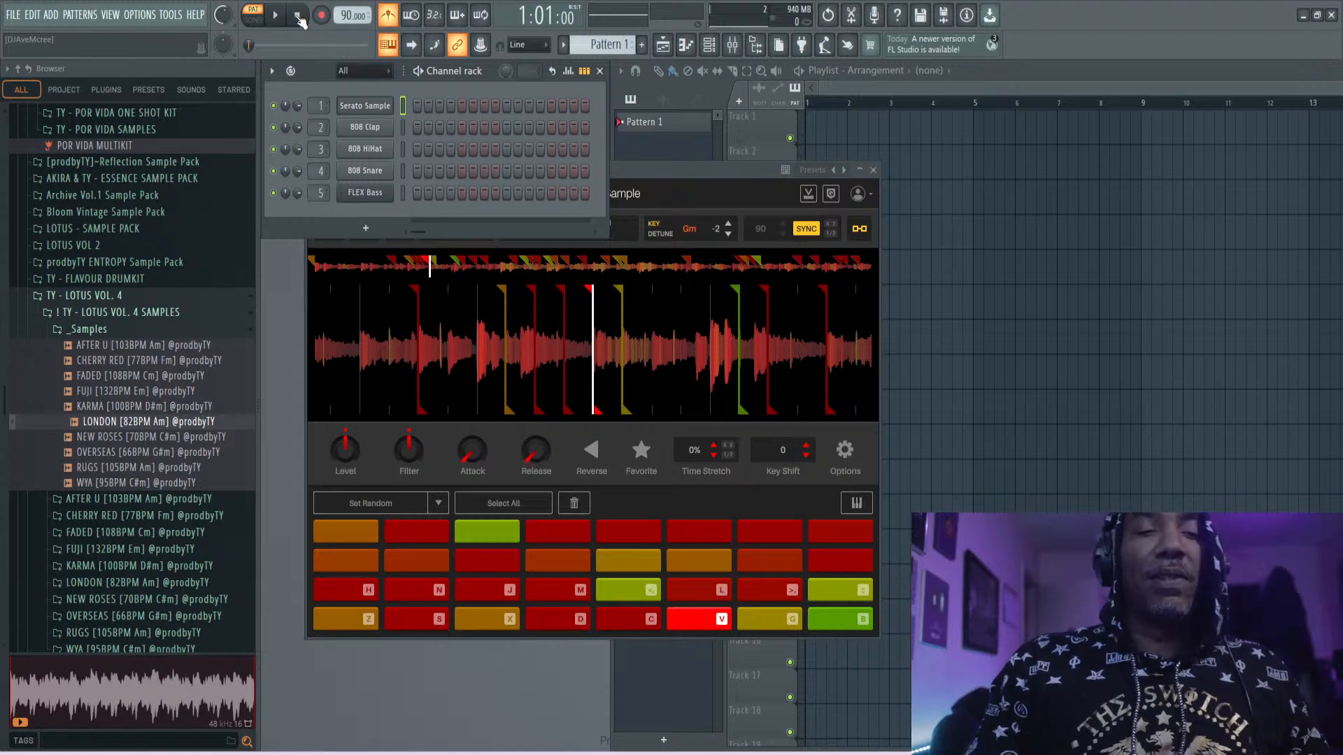
{"action": "key", "text": "v"}
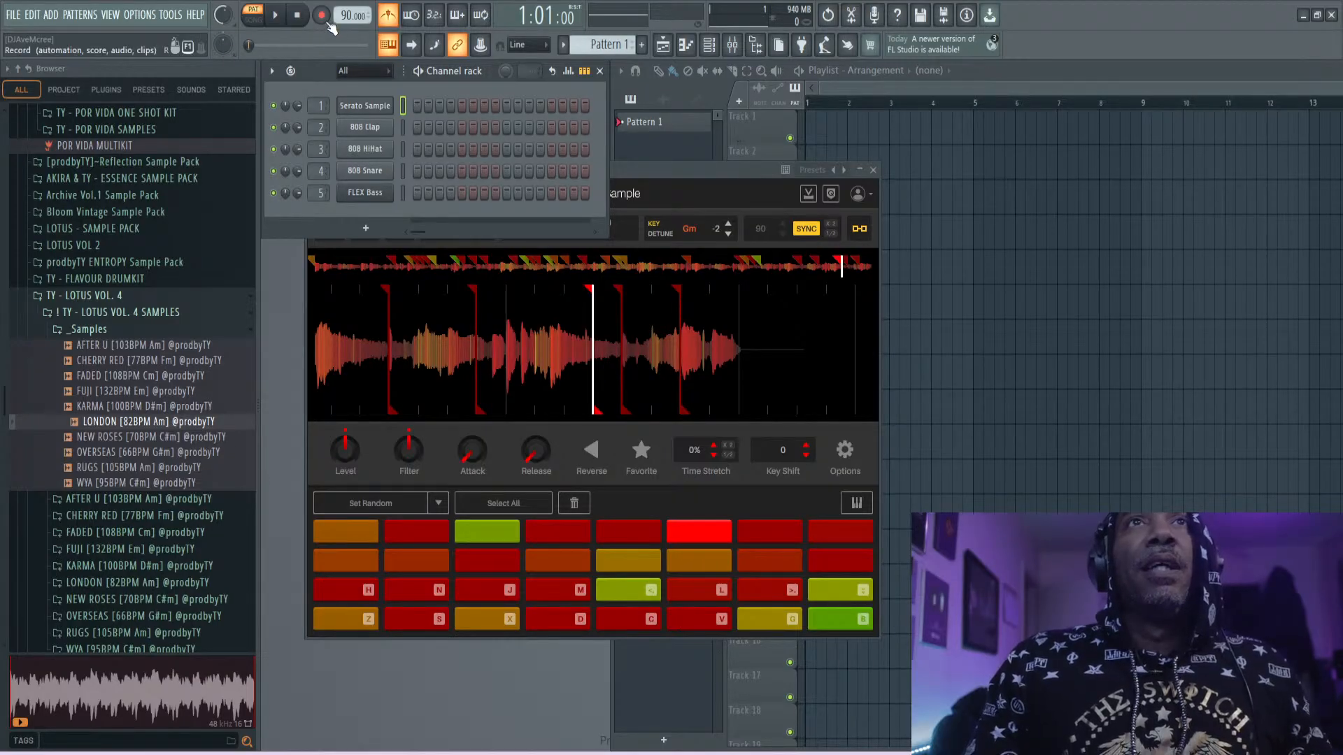
- Arm recording, dismiss the question about what to record, and briefly start and stop the transport
{"action": "left_click", "coordinate": [323, 16]}
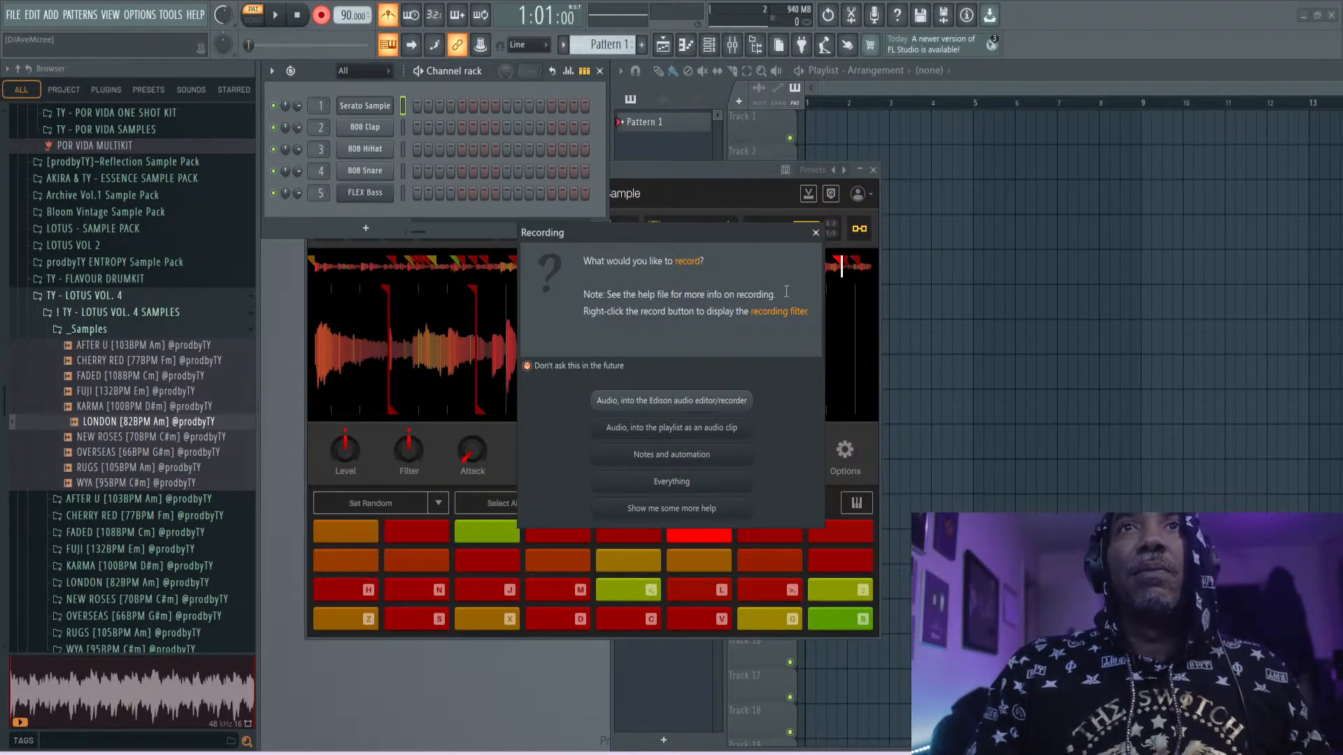
{"action": "left_click", "coordinate": [815, 233]}
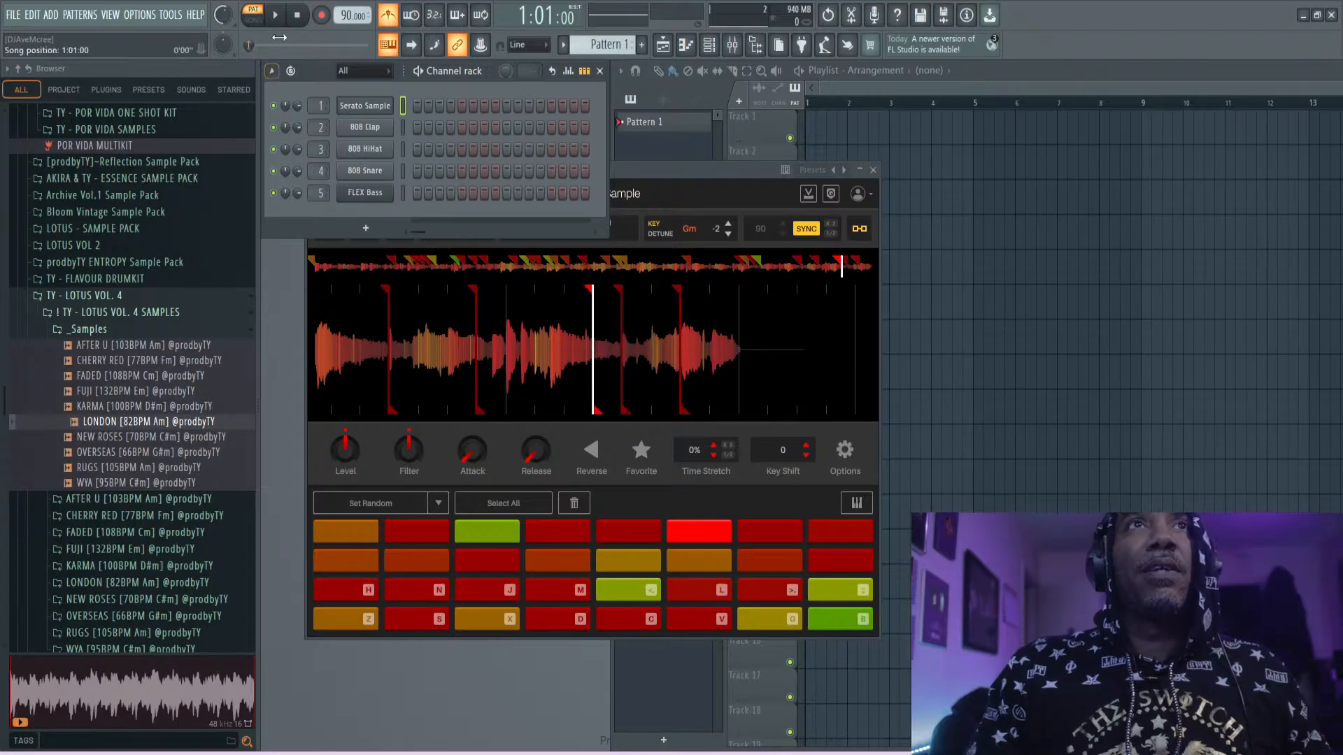
{"action": "left_click", "coordinate": [275, 15]}
{"action": "left_click", "coordinate": [297, 16]}
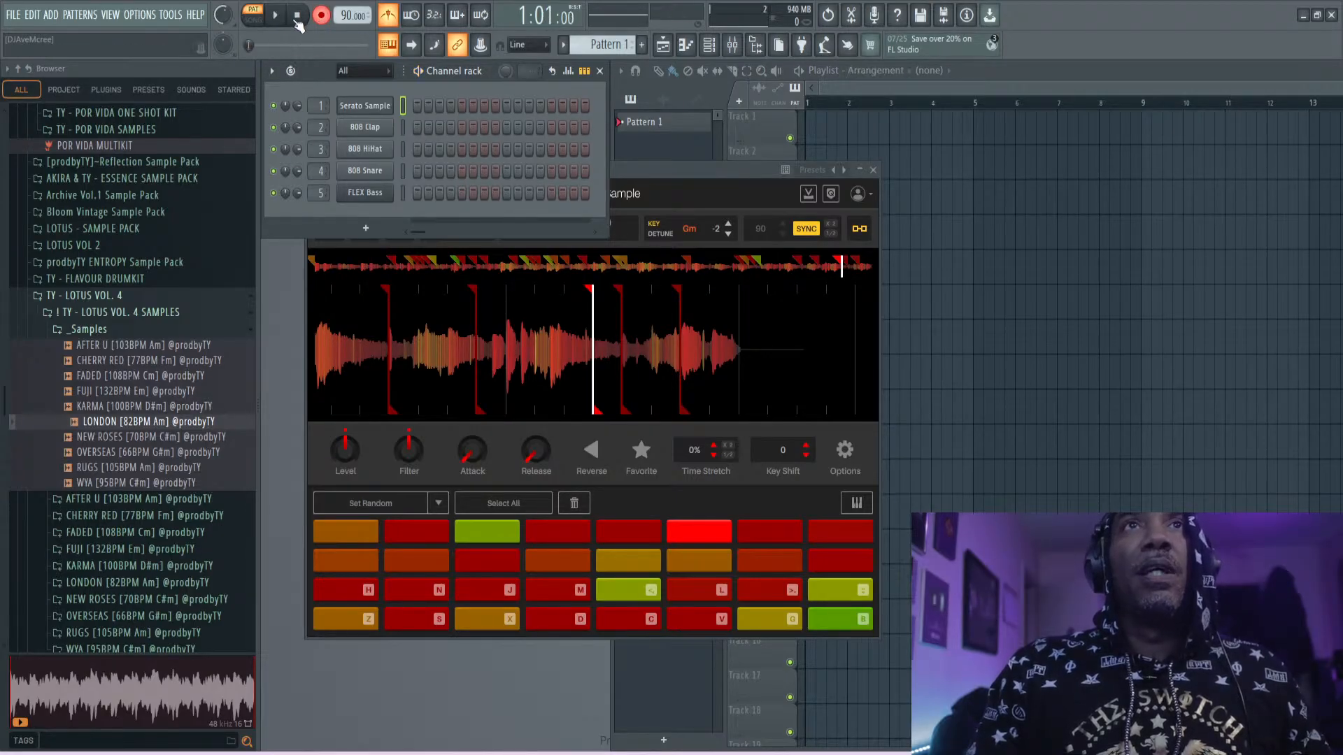
- Enable the recording countdown and record a short take into Pattern 1 with pads Z, V and Z plus two chops from the row above
{"action": "left_click", "coordinate": [434, 15]}
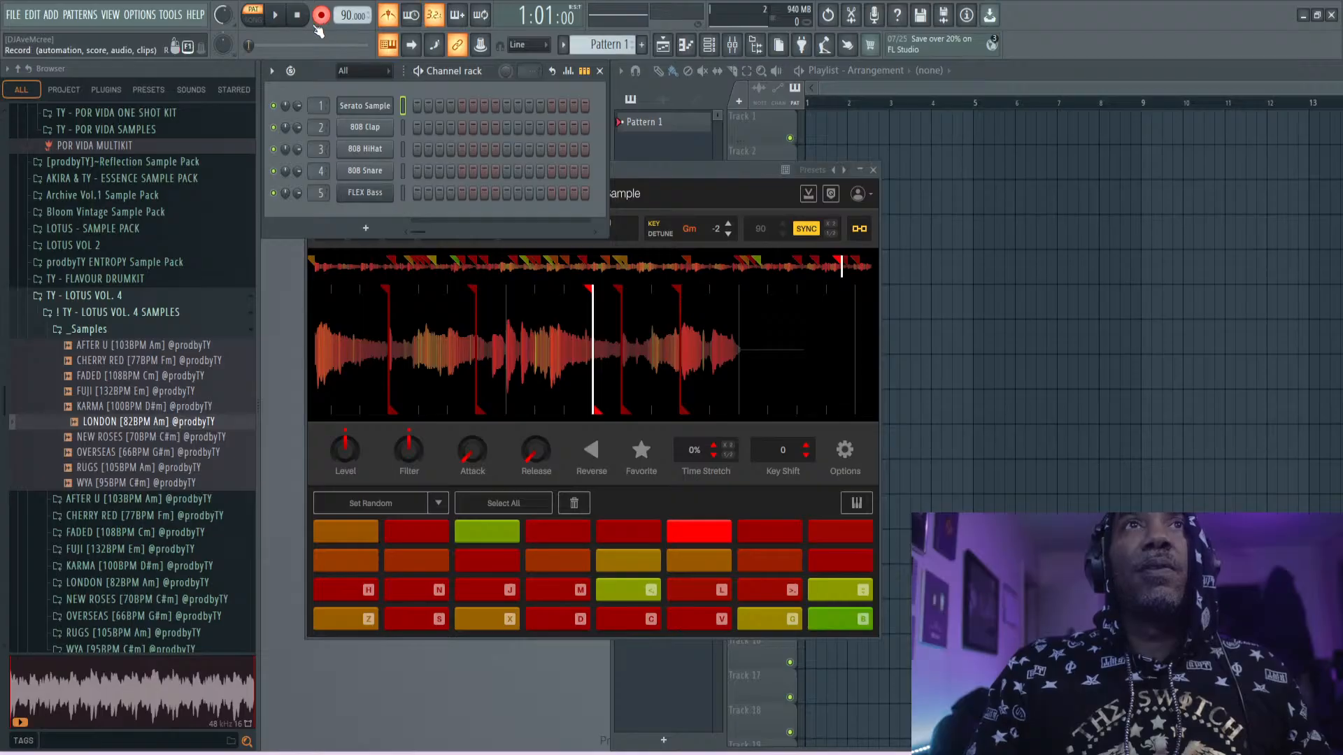
{"action": "left_click", "coordinate": [277, 21]}
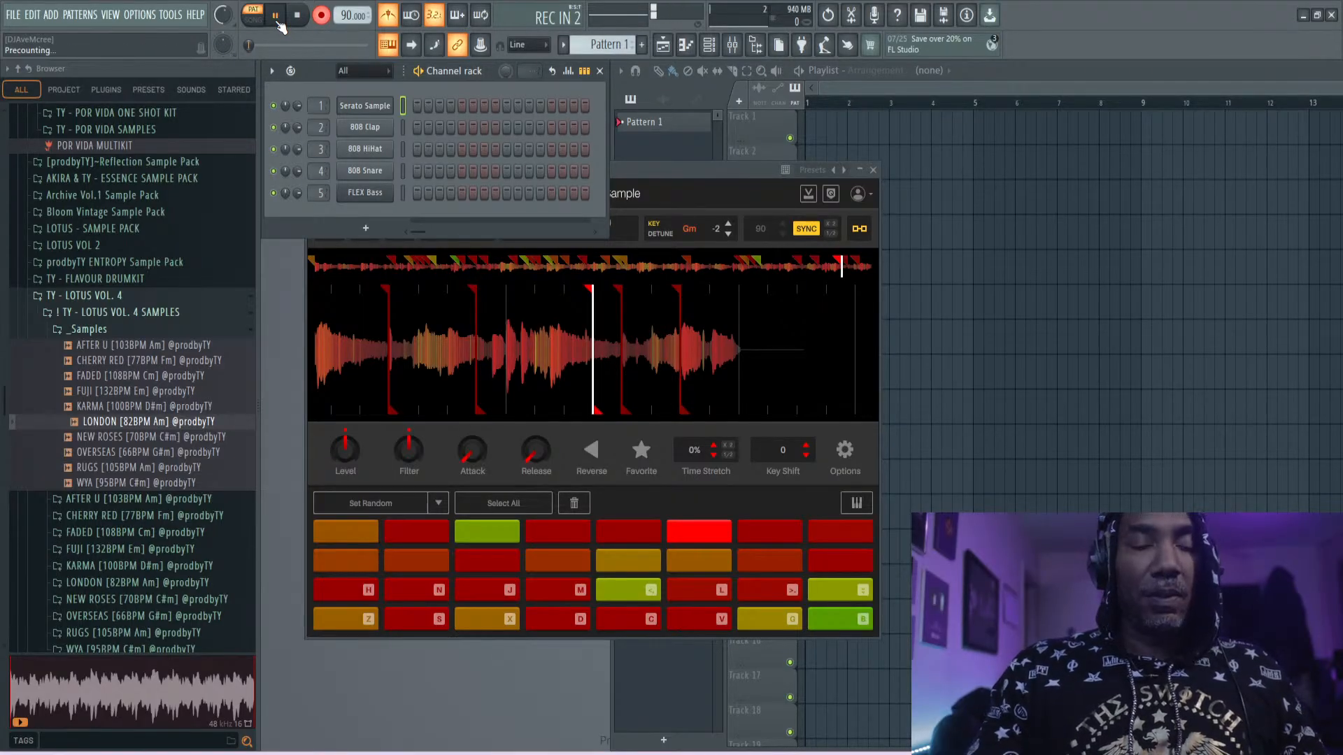
{"action": "key", "text": "z"}
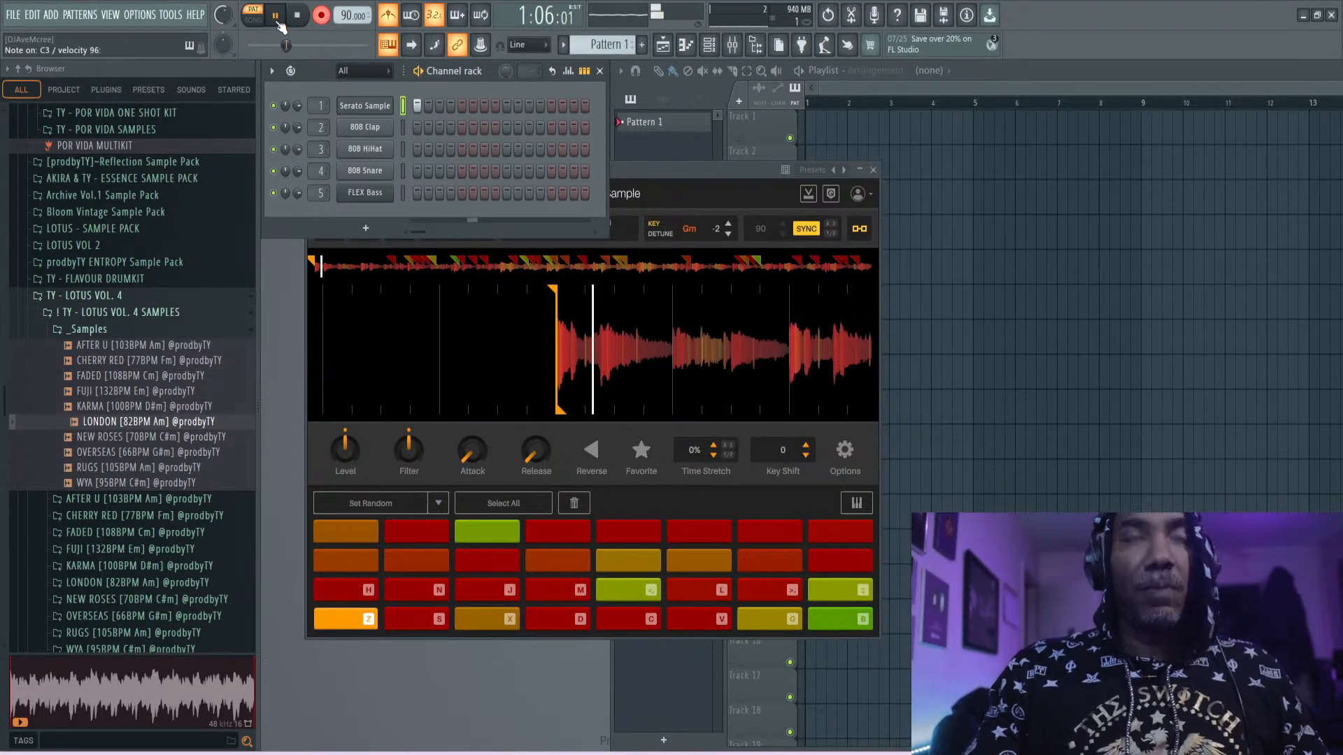
{"action": "key", "text": "v"}
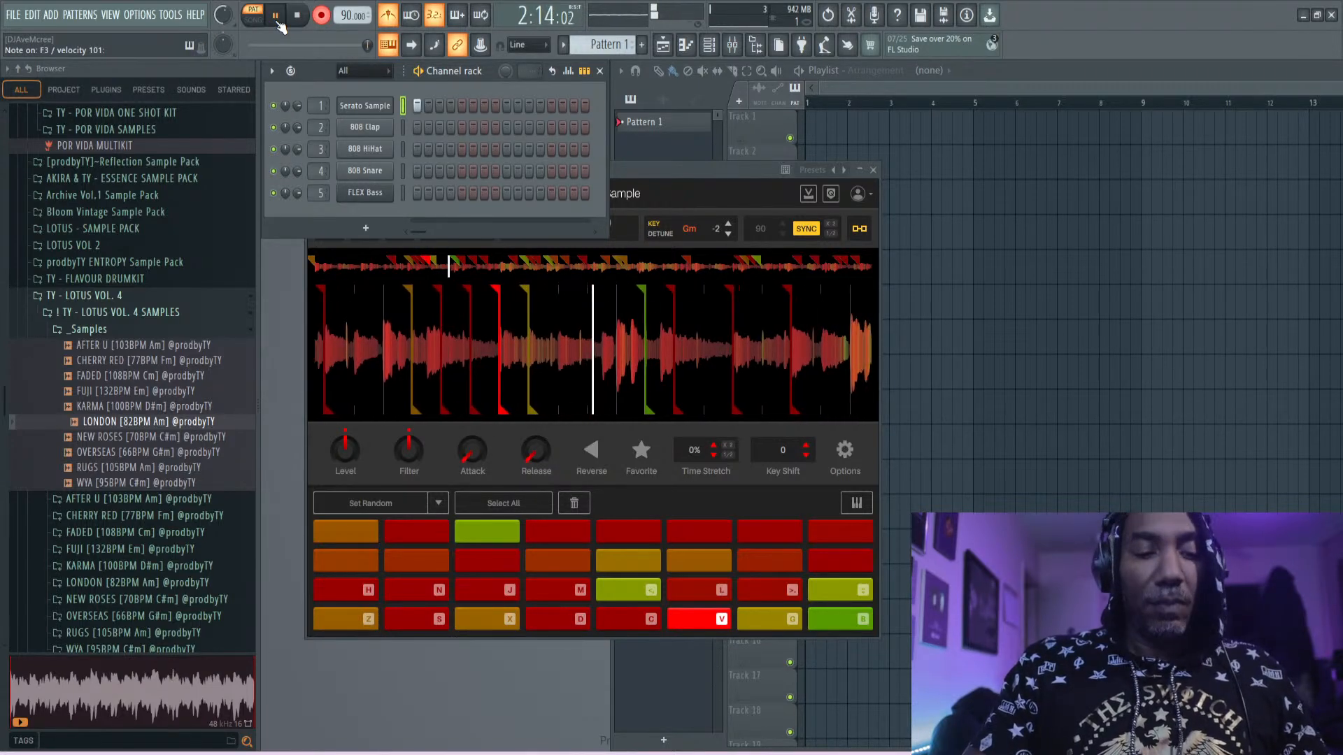
{"action": "key", "text": "z"}
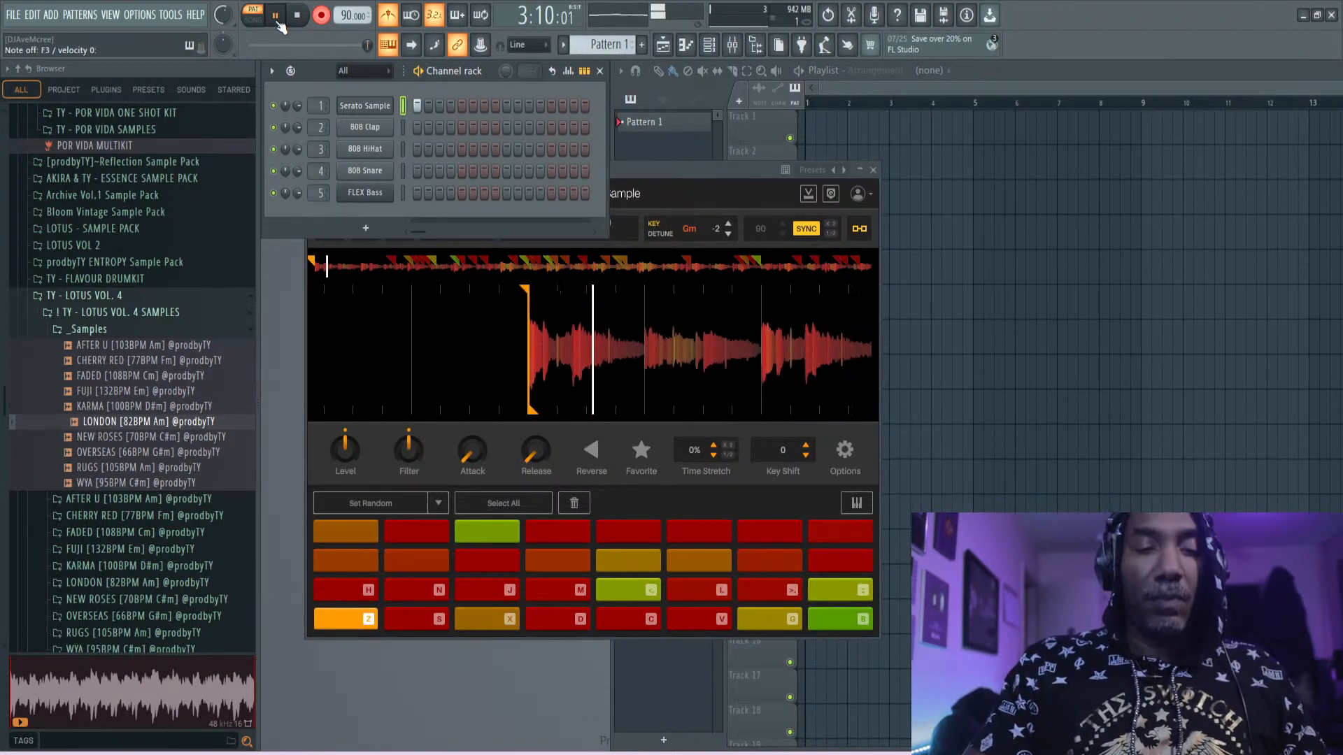
{"action": "key", "text": "l"}
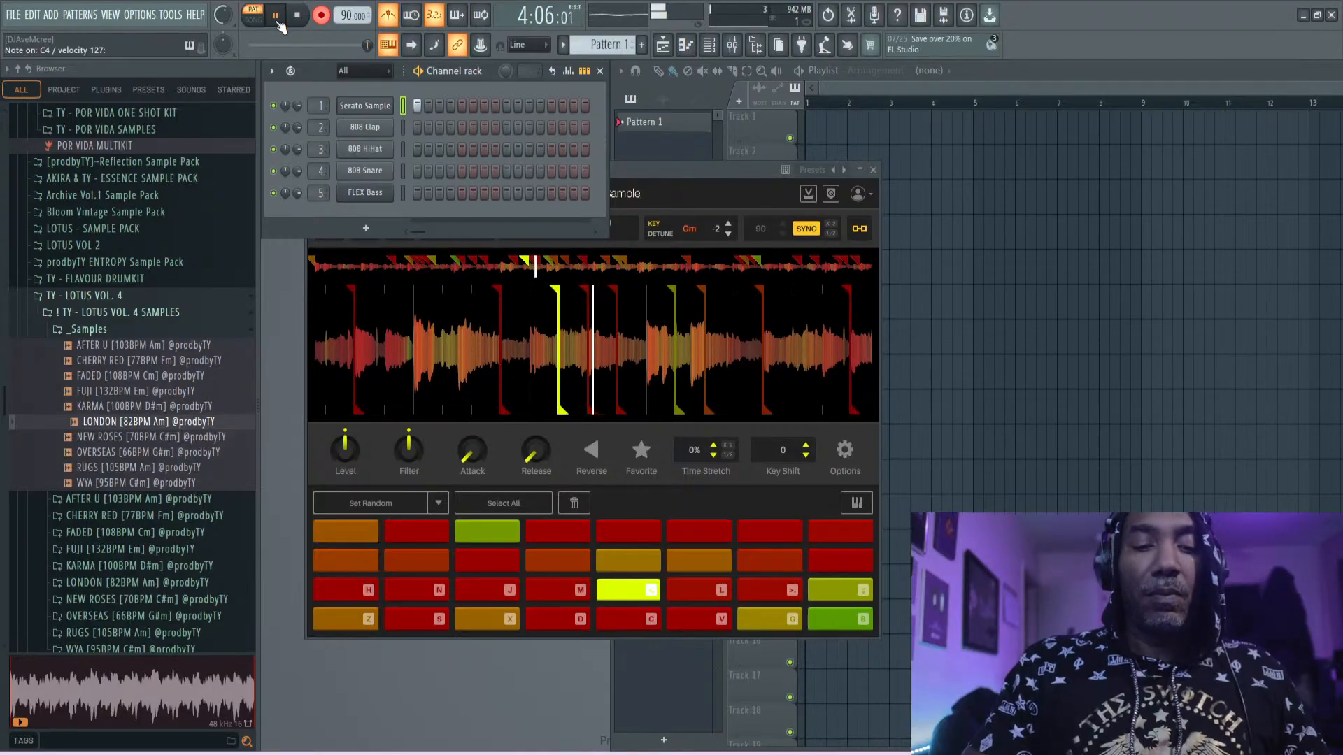
{"action": "key", "text": "period"}
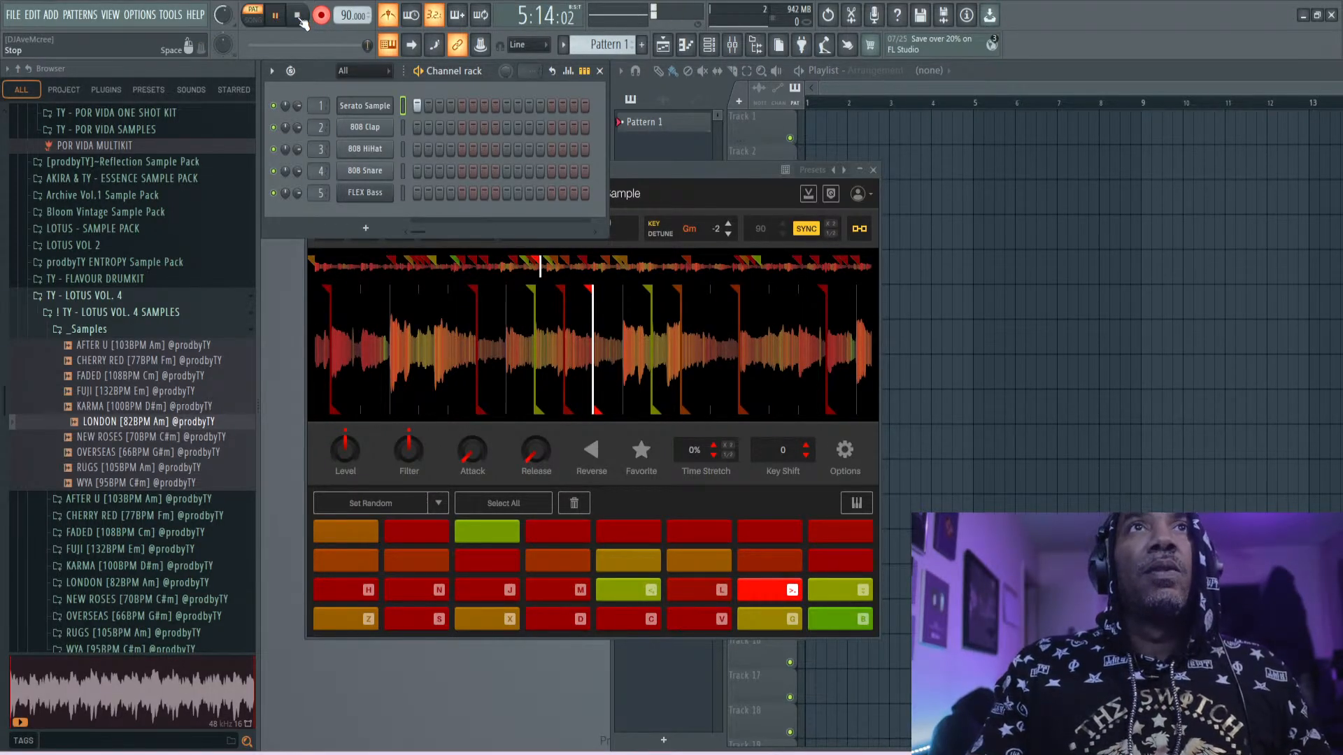
{"action": "left_click", "coordinate": [303, 21]}
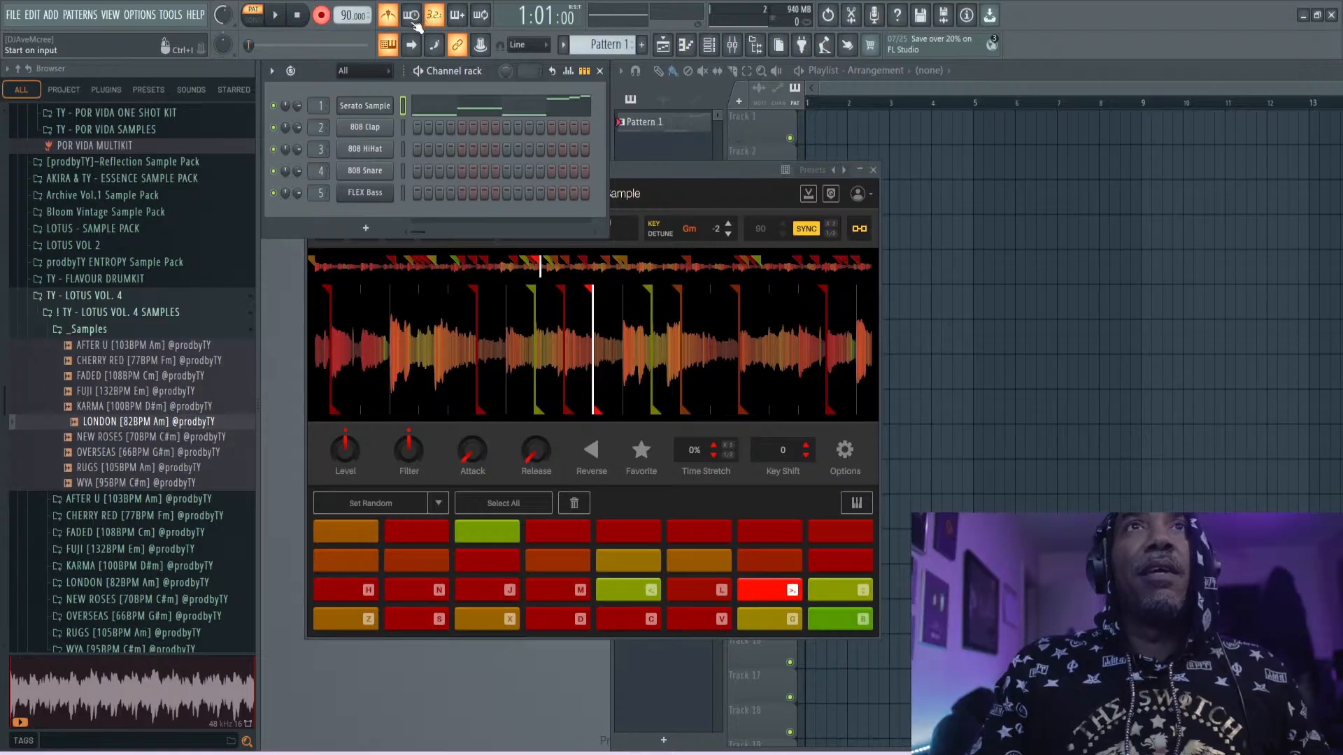
- Record the first four bars of a new take, playing pads Z, V and Z before a run of chops from the row above
{"action": "left_click", "coordinate": [283, 22]}
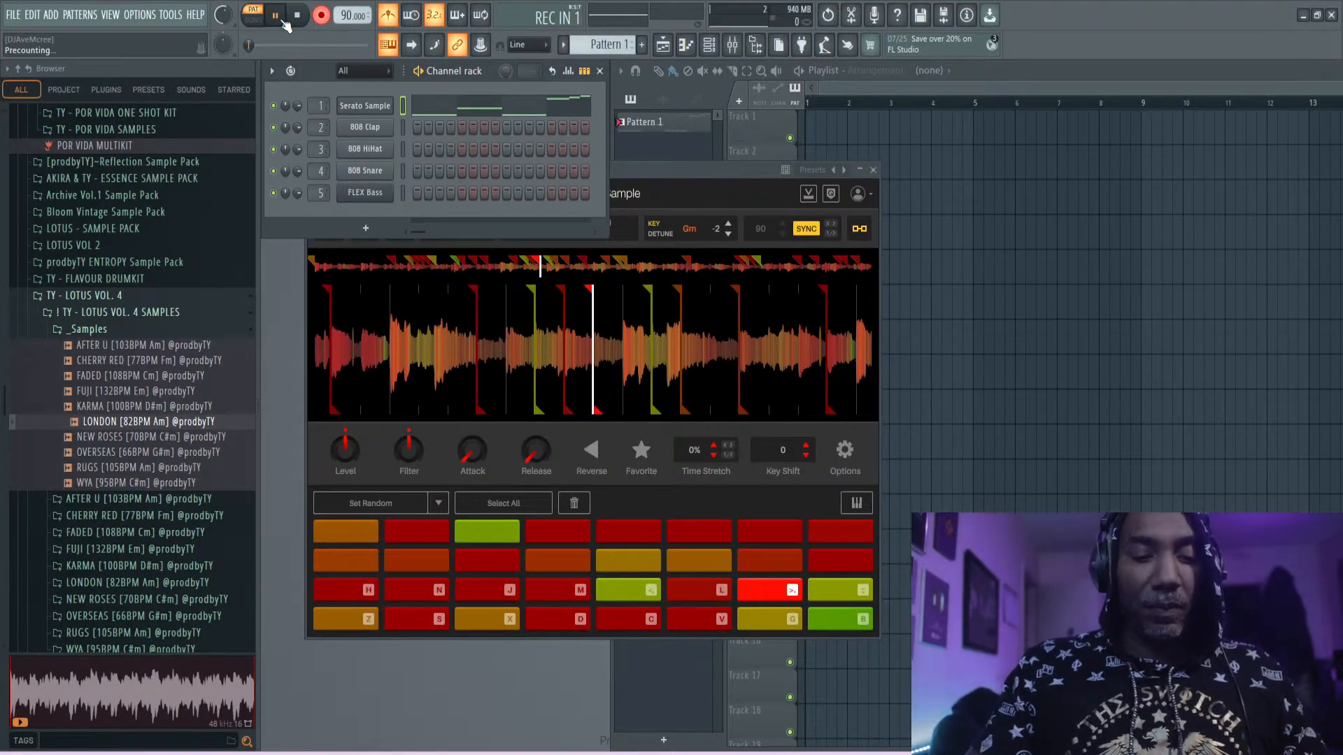
{"action": "key", "text": "z"}
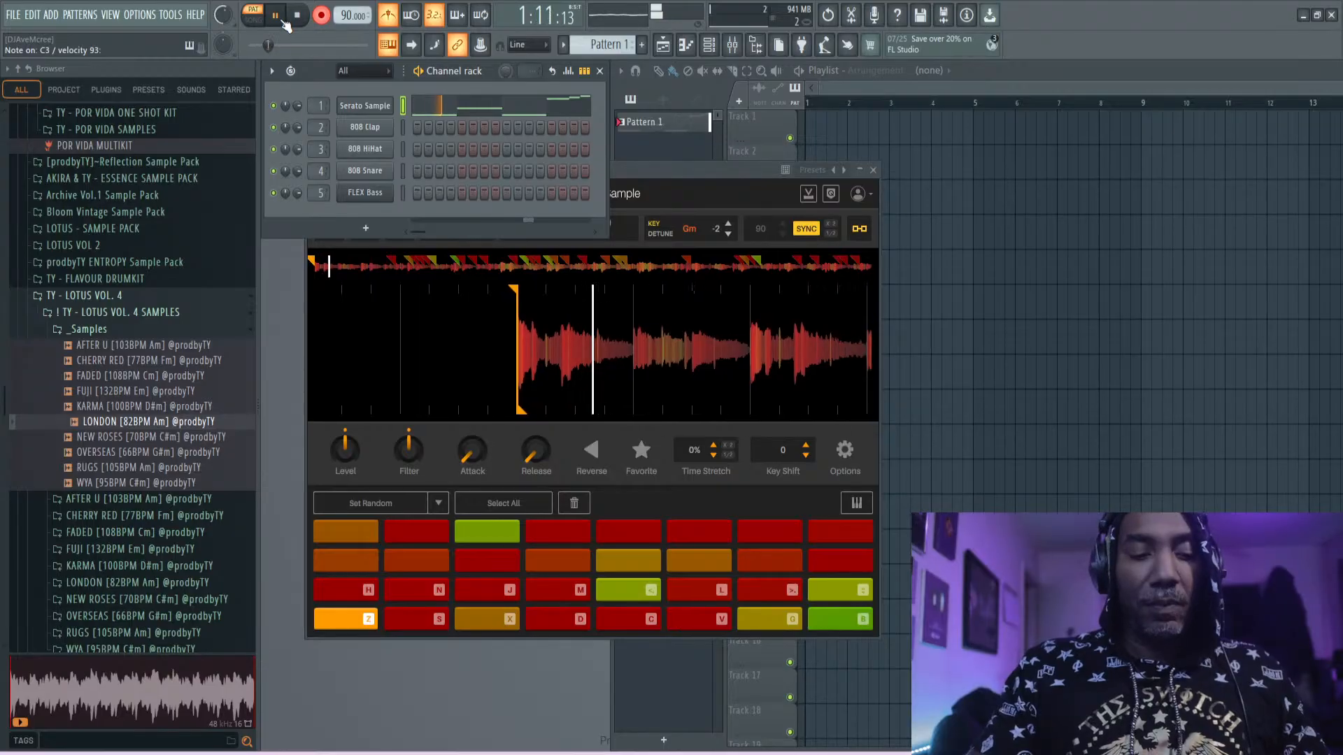
{"action": "key", "text": "v"}
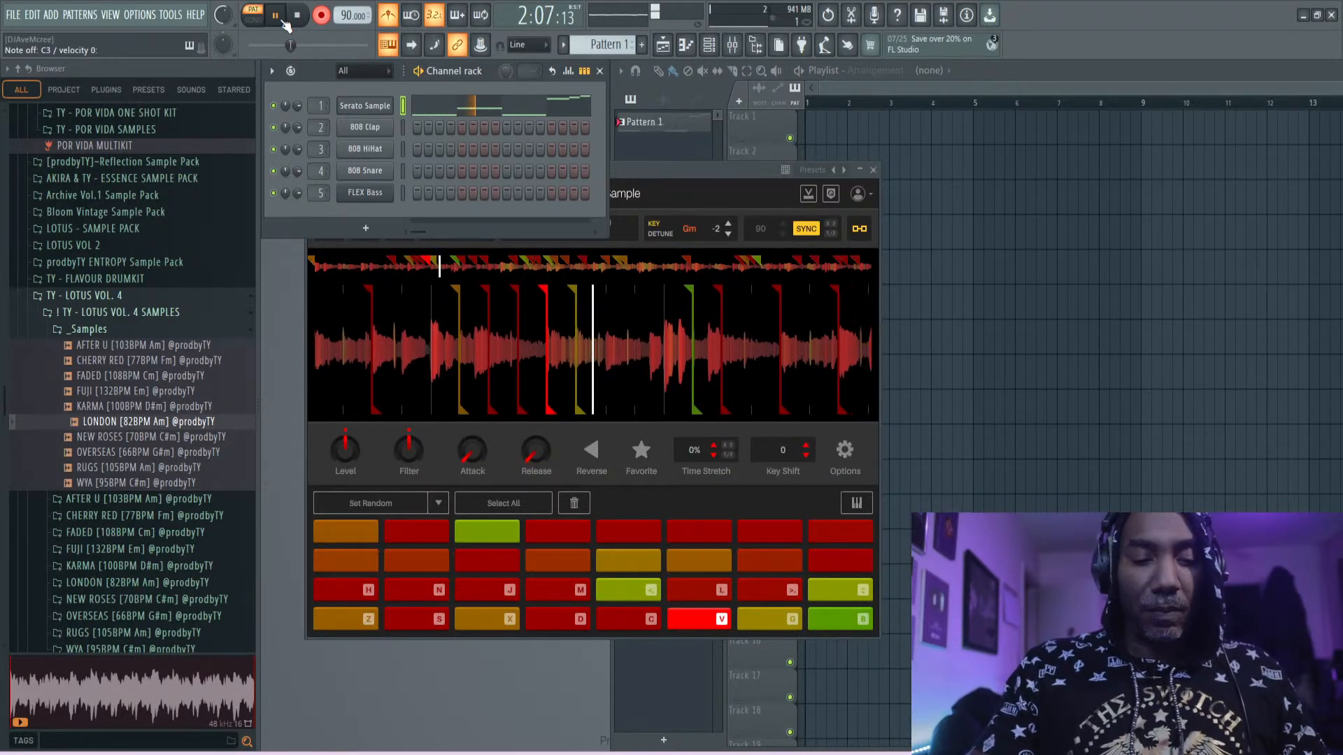
{"action": "key", "text": "z"}
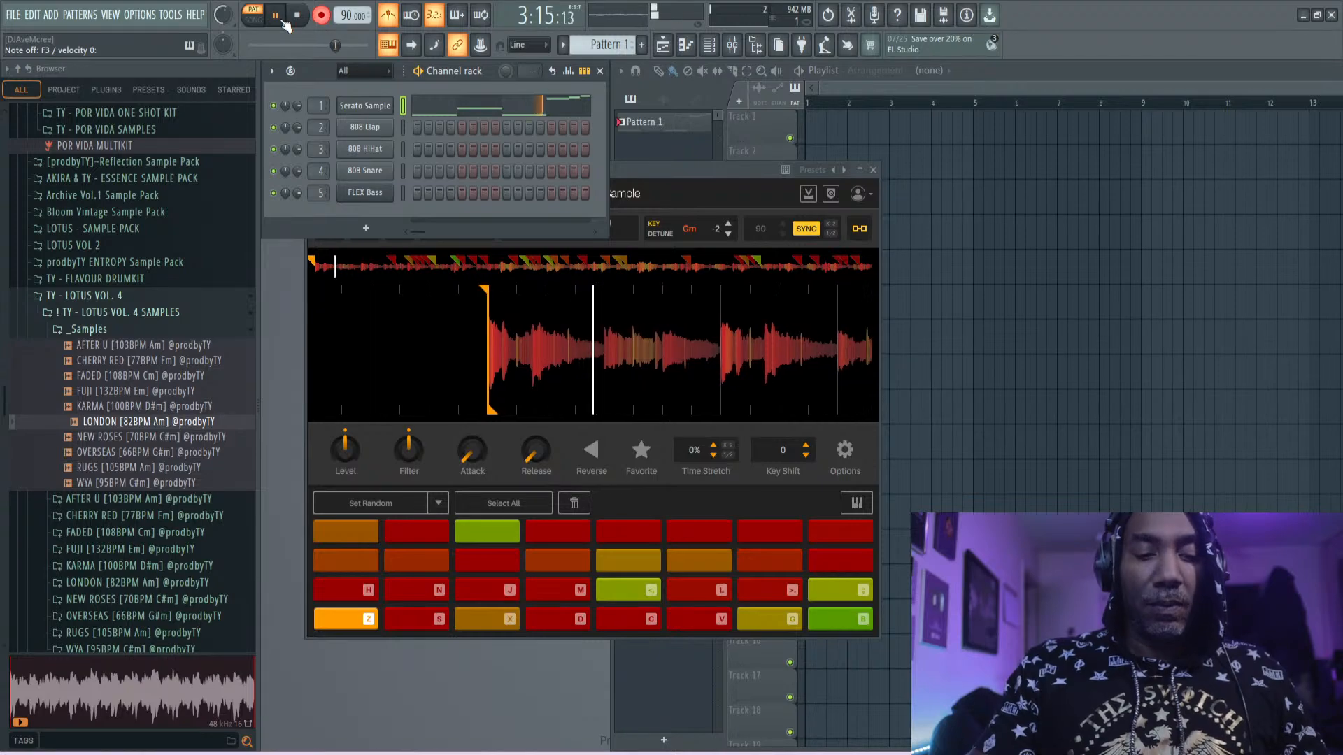
{"action": "key", "text": "comma"}
{"action": "key", "text": "l"}
{"action": "key", "text": "period"}
- Continue the take for about five more bars with pads Z, V, H and Z, ending on chops from the second-lowest row, and stop recording
{"action": "key", "text": "z"}
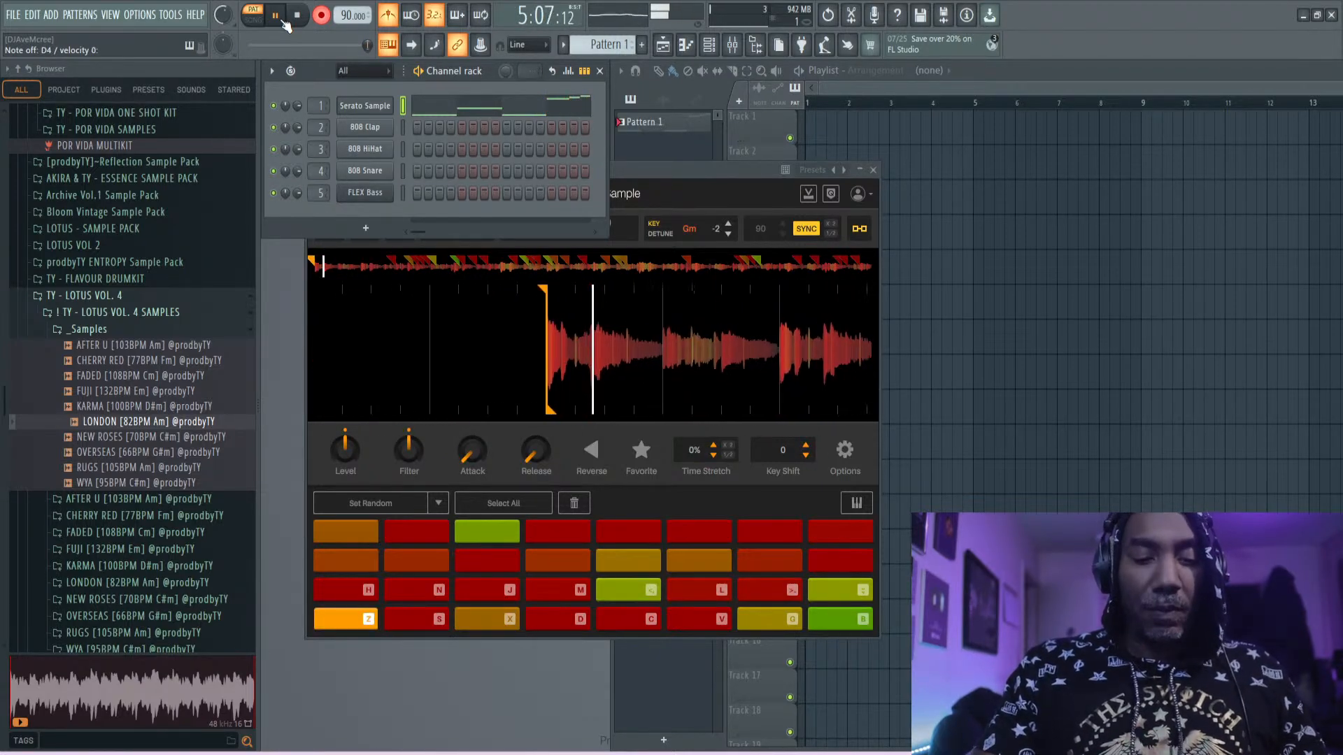
{"action": "key", "text": "v"}
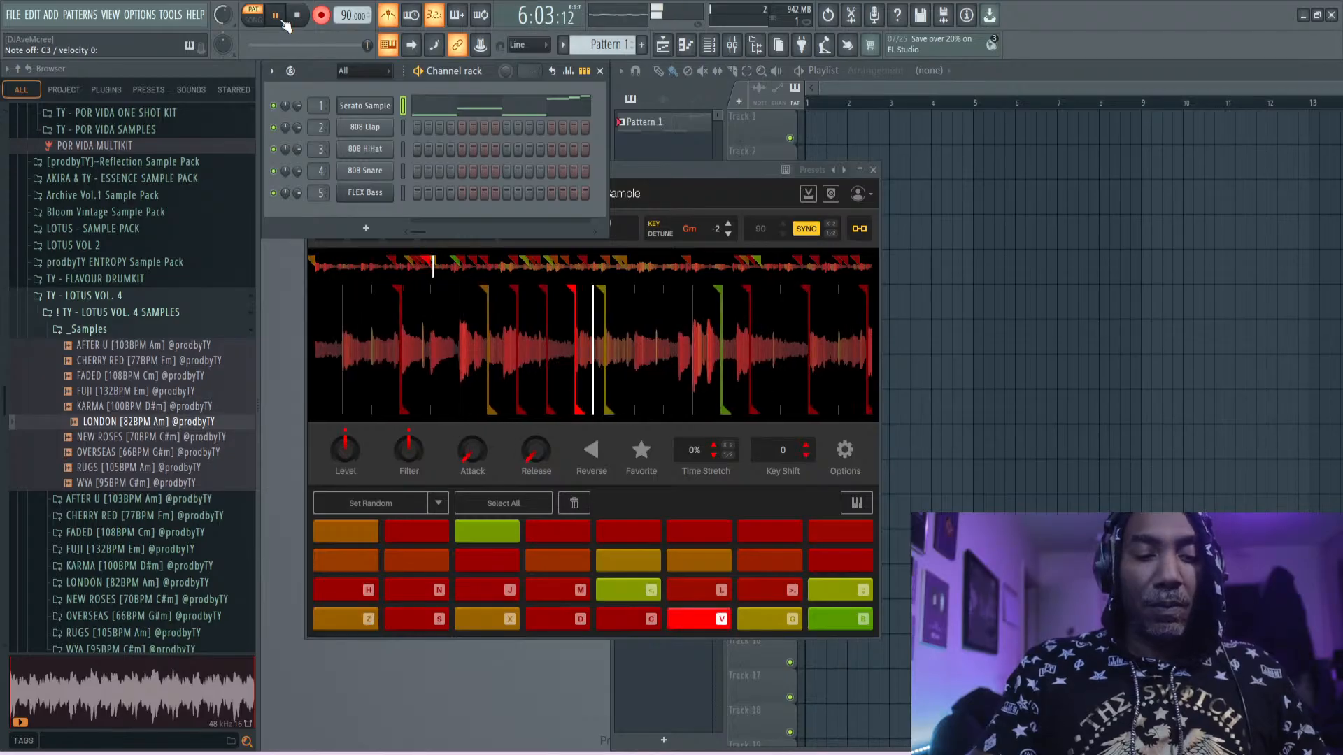
{"action": "key", "text": "h"}
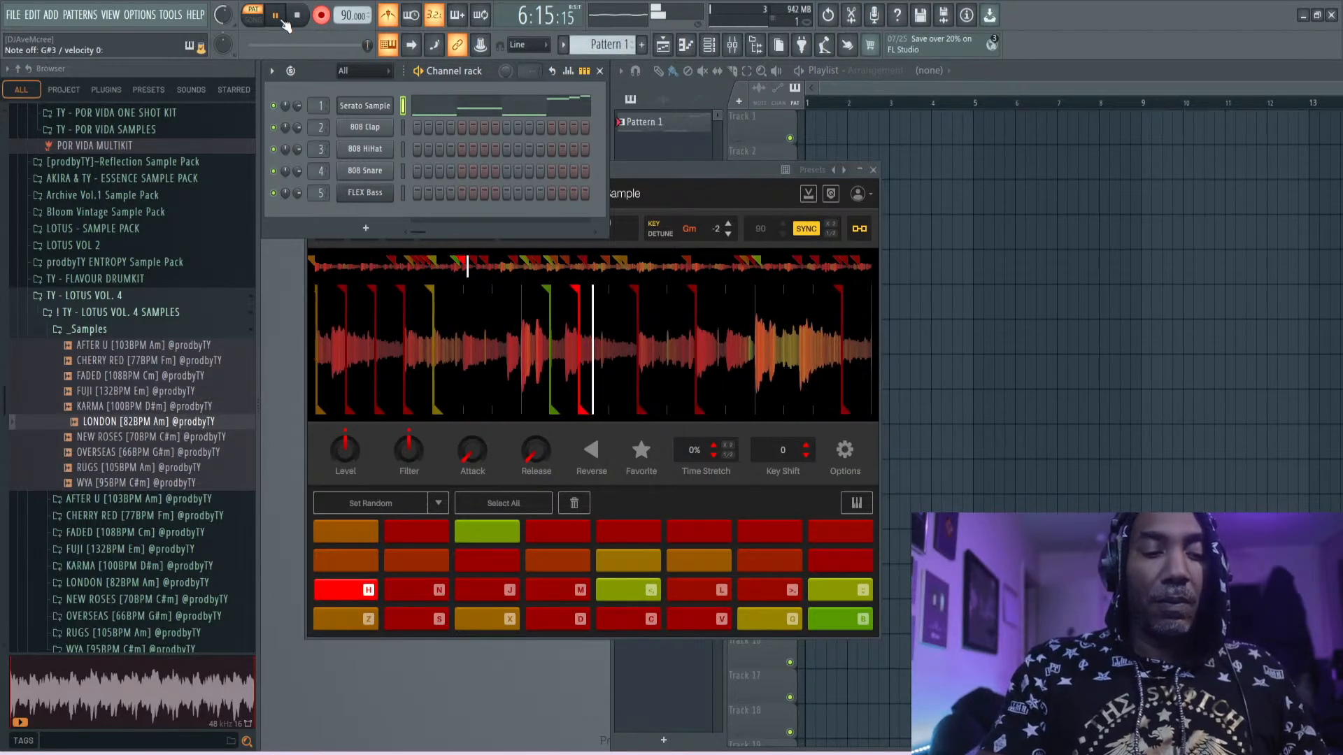
{"action": "key", "text": "n"}
{"action": "key", "text": "z"}
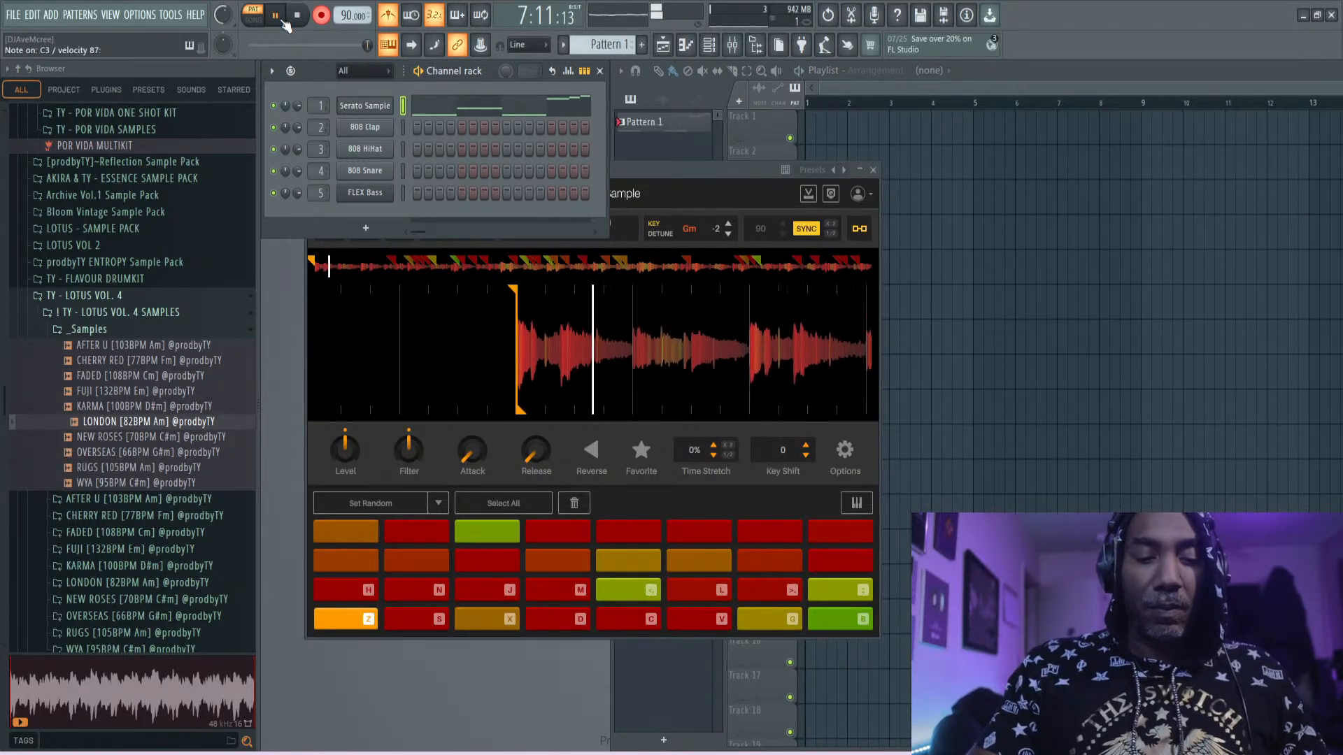
{"action": "key", "text": "slash"}
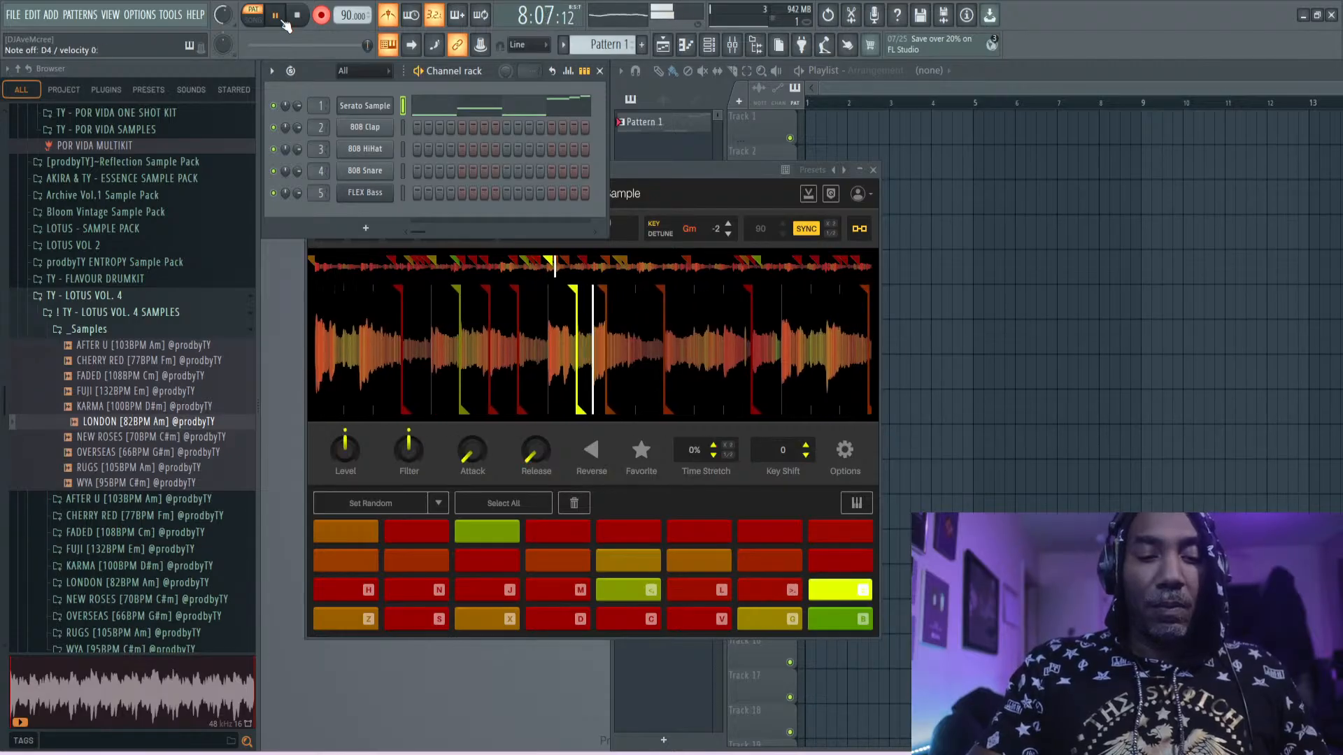
{"action": "key", "text": "l"}
{"action": "key", "text": "comma"}
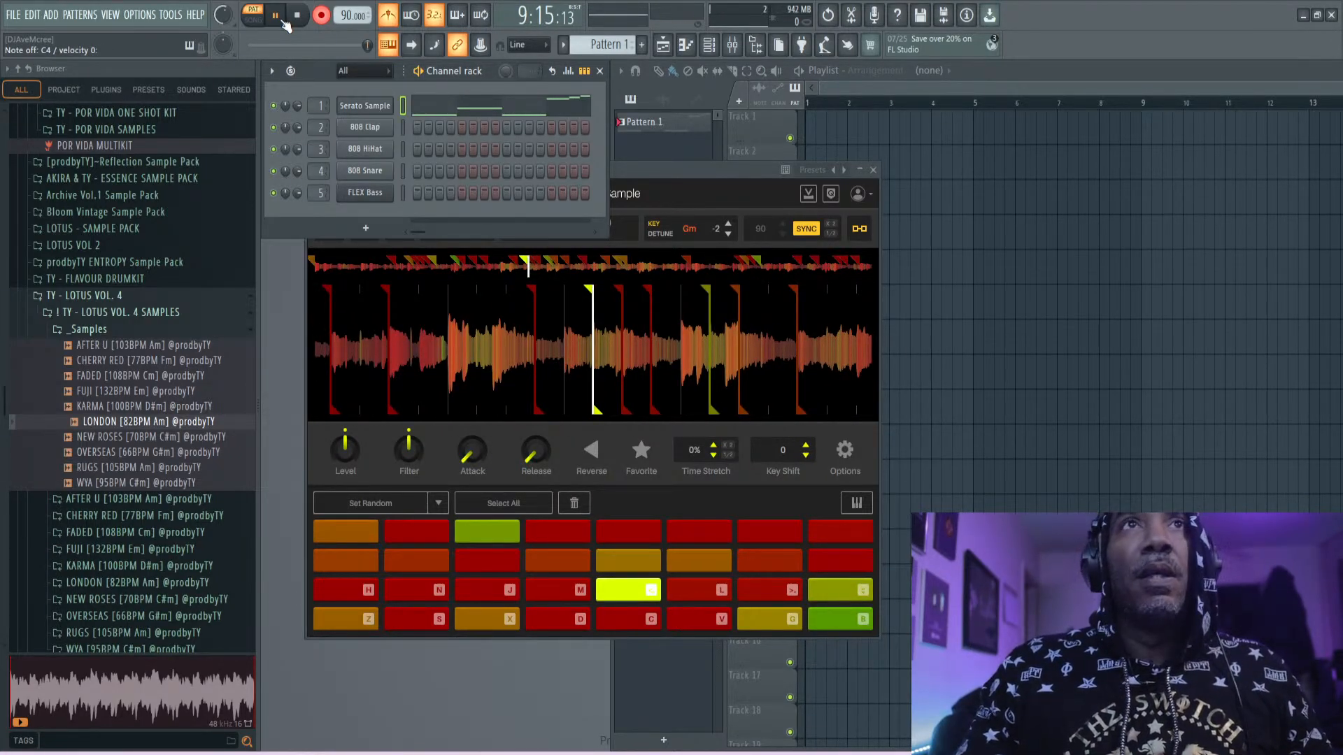
{"action": "left_click", "coordinate": [297, 15]}
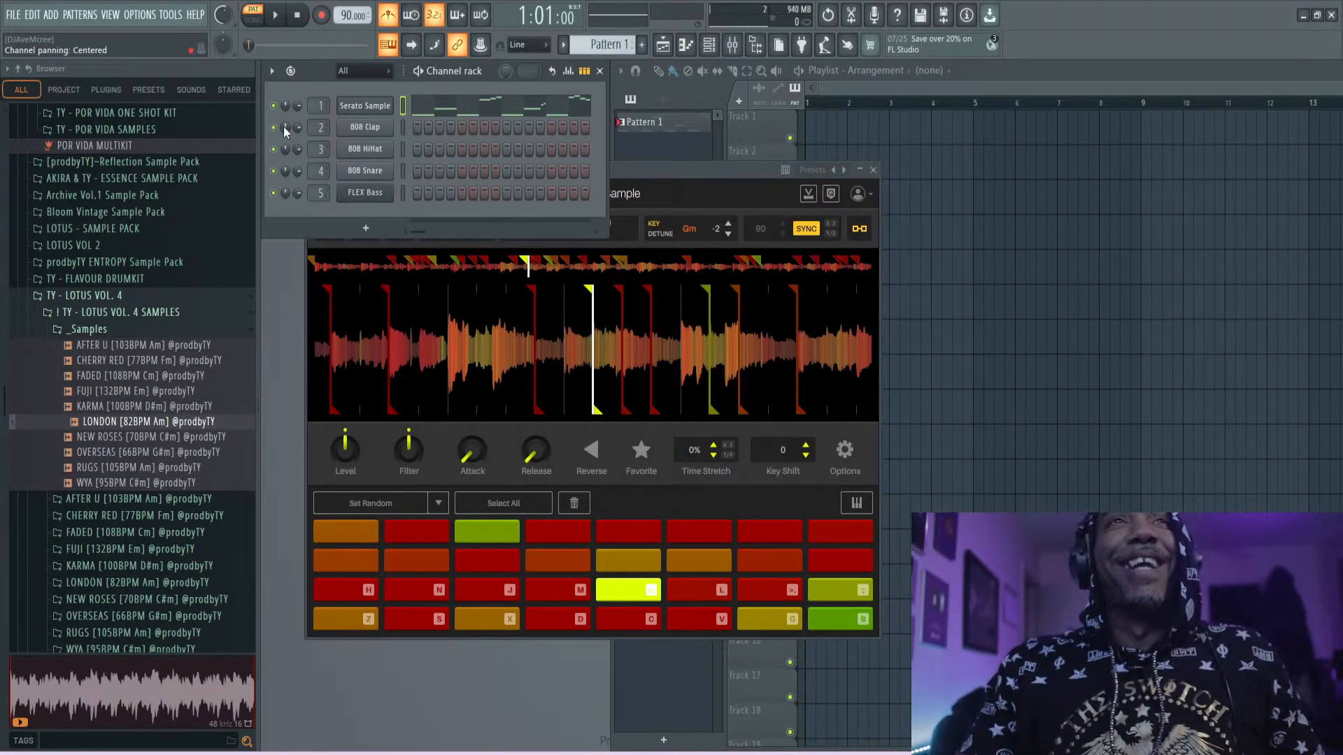
- Set the controller type of the MPK mini Plus input to Mackie Control Universal in the MIDI settings
{"action": "left_click", "coordinate": [75, 15]}
{"action": "mouse_move", "coordinate": [130, 16]}
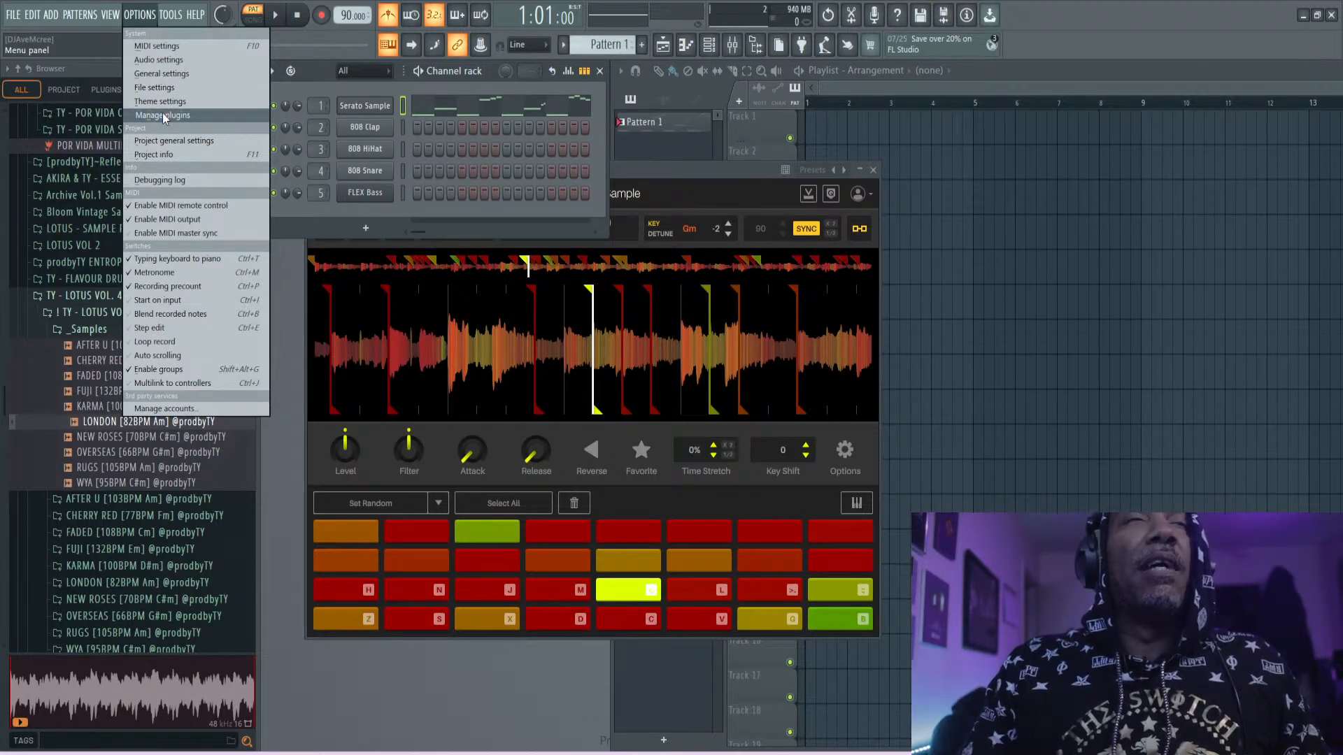
{"action": "left_click", "coordinate": [188, 59]}
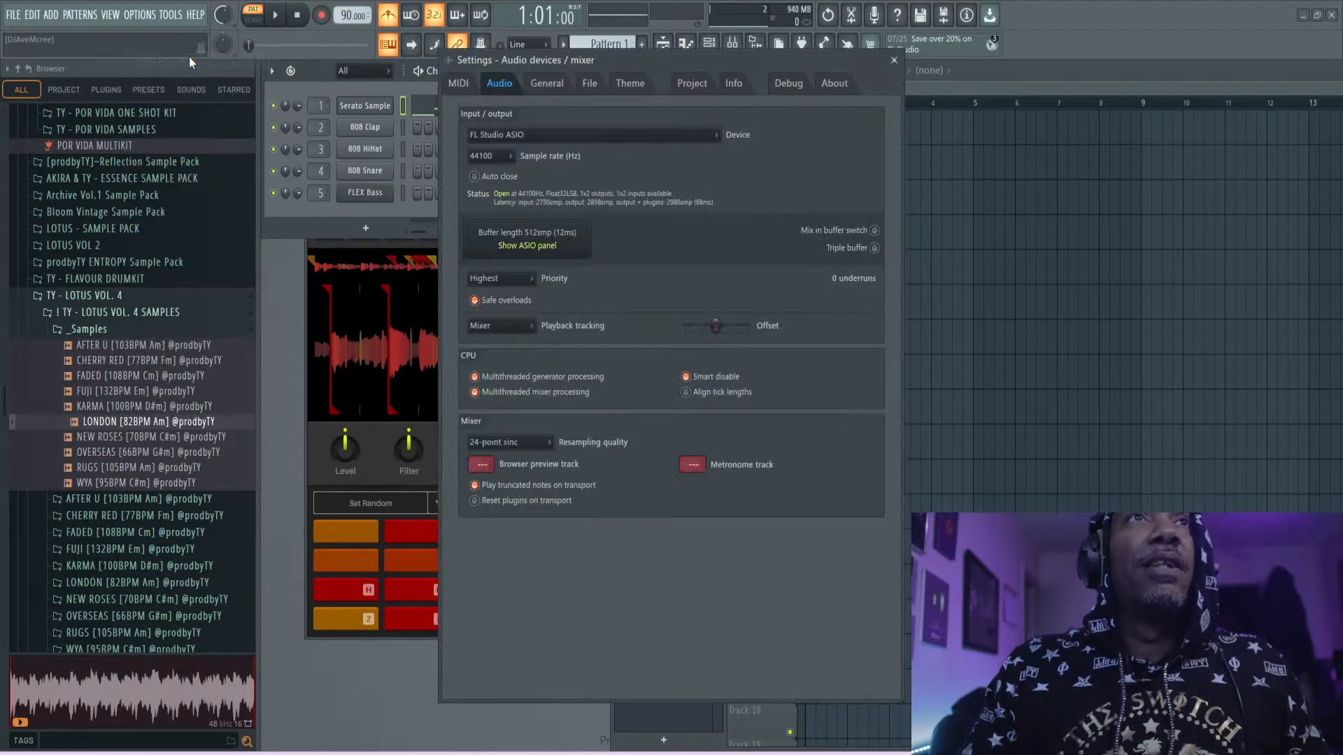
{"action": "left_click", "coordinate": [458, 82]}
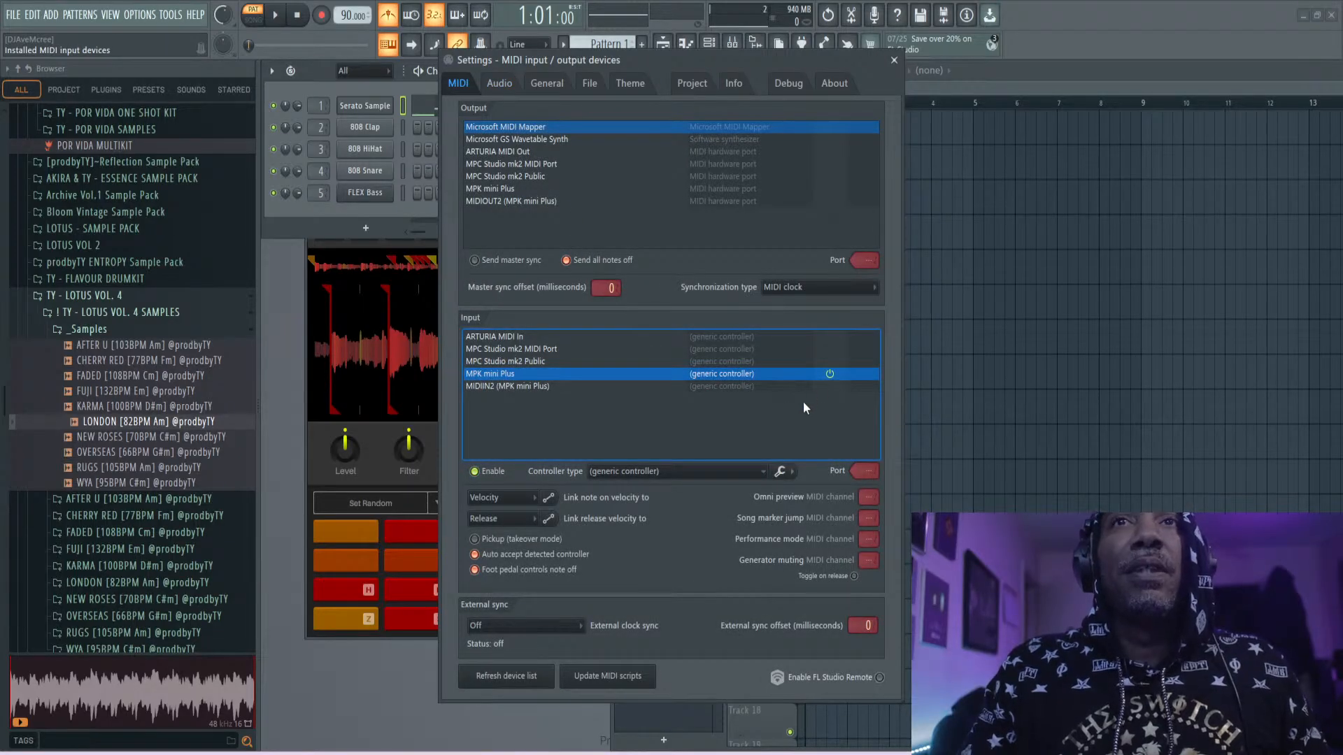
{"action": "left_click", "coordinate": [727, 470]}
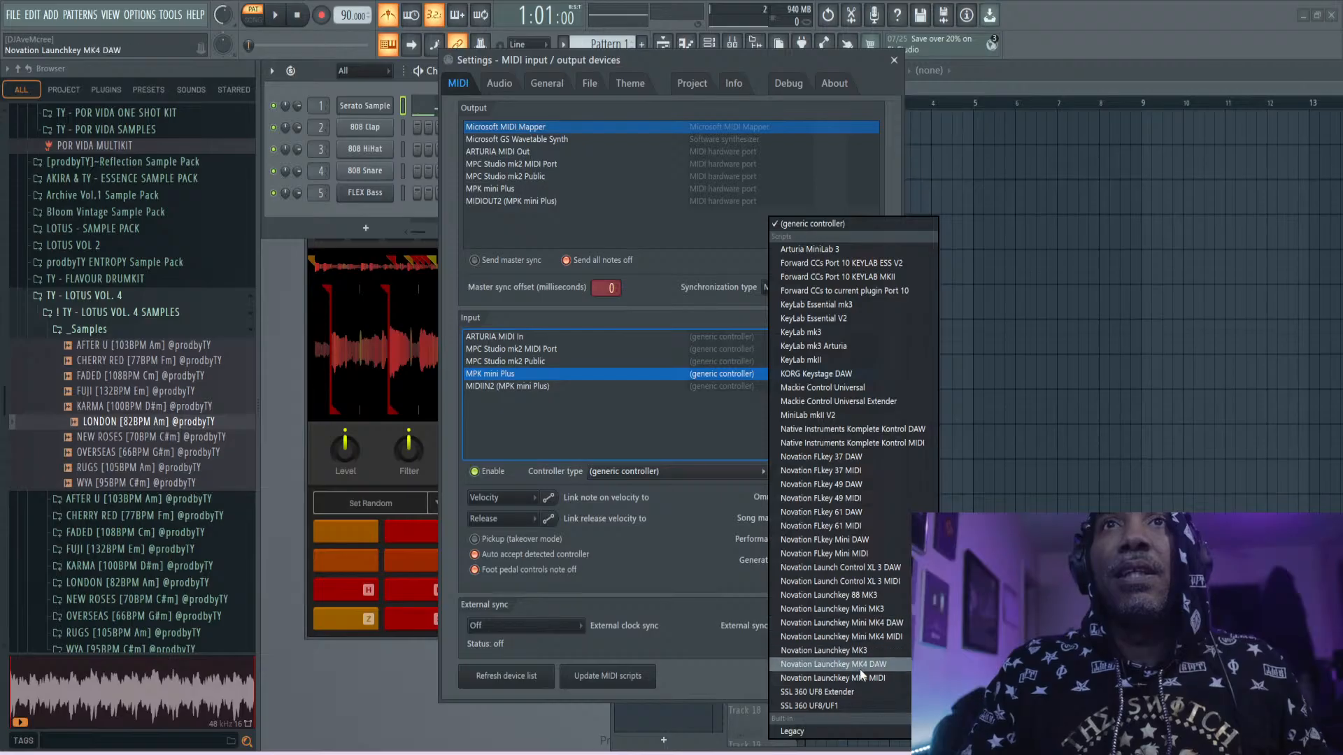
{"action": "mouse_move", "coordinate": [885, 732]}
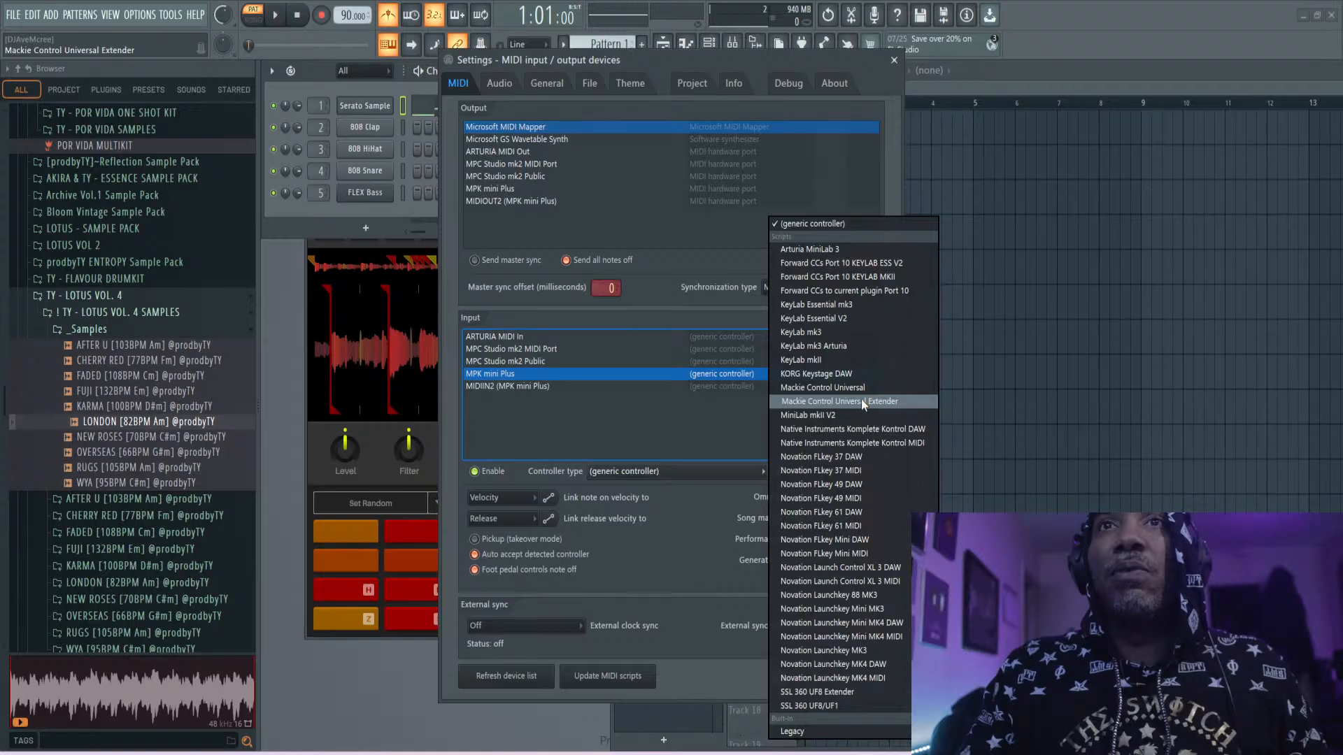
{"action": "left_click", "coordinate": [870, 387]}
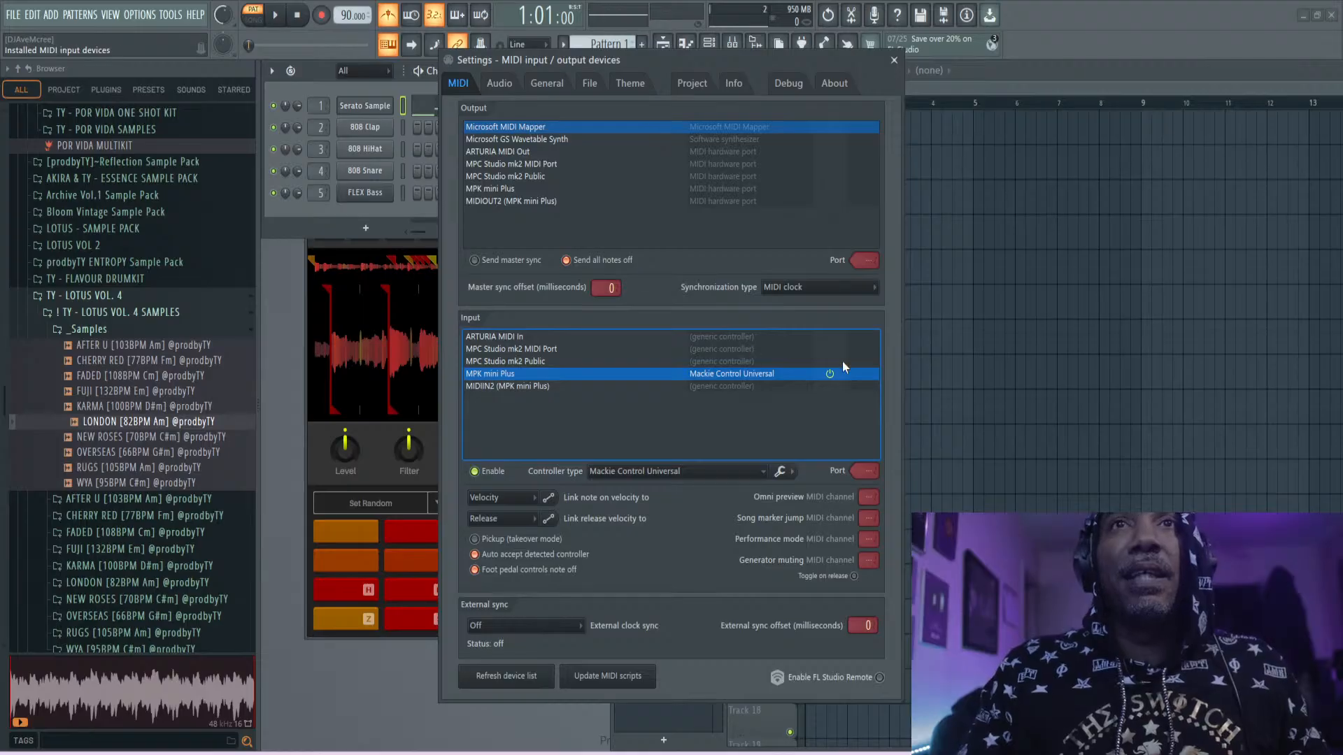
- Enable the MPC Studio mk2 MIDI Port, MPC Studio mk2 Public and MIDIIN2 (MPK mini Plus) inputs, and close the settings
{"action": "left_click", "coordinate": [720, 348]}
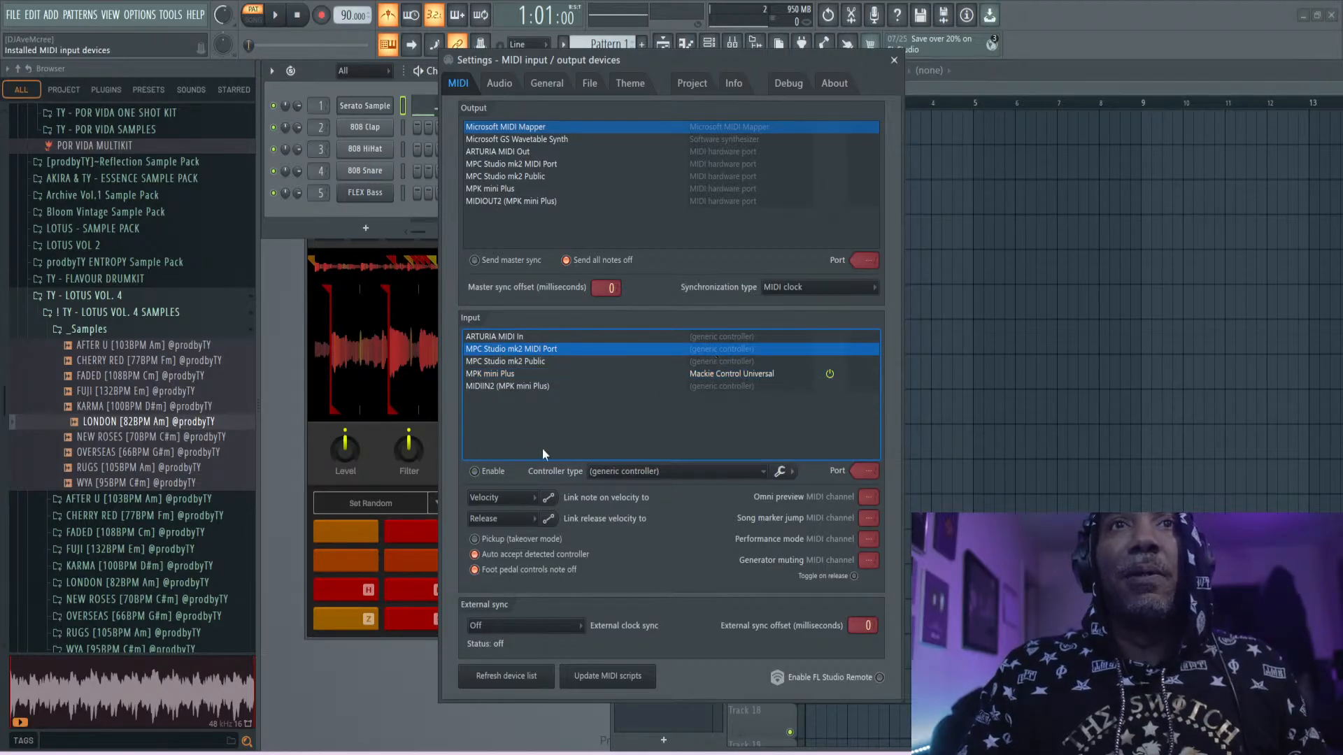
{"action": "left_click", "coordinate": [489, 471]}
{"action": "left_click", "coordinate": [680, 367]}
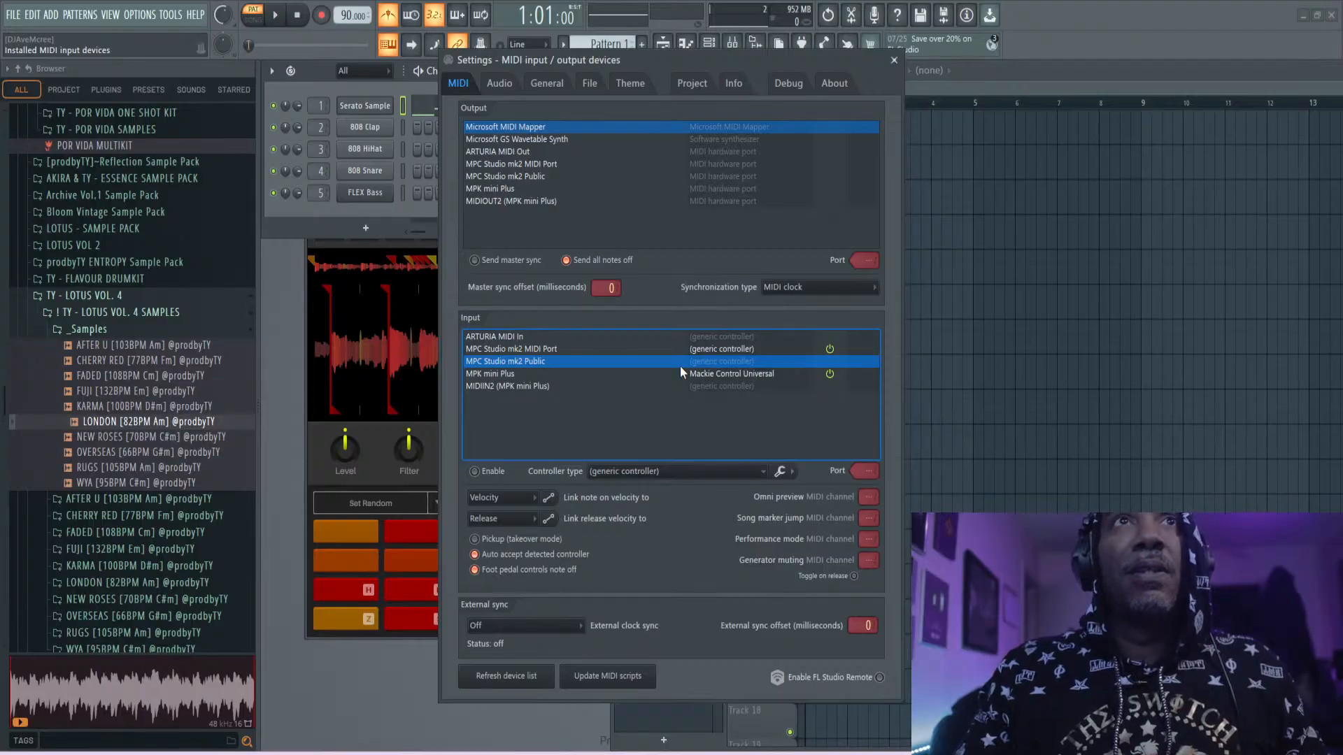
{"action": "left_click", "coordinate": [477, 470]}
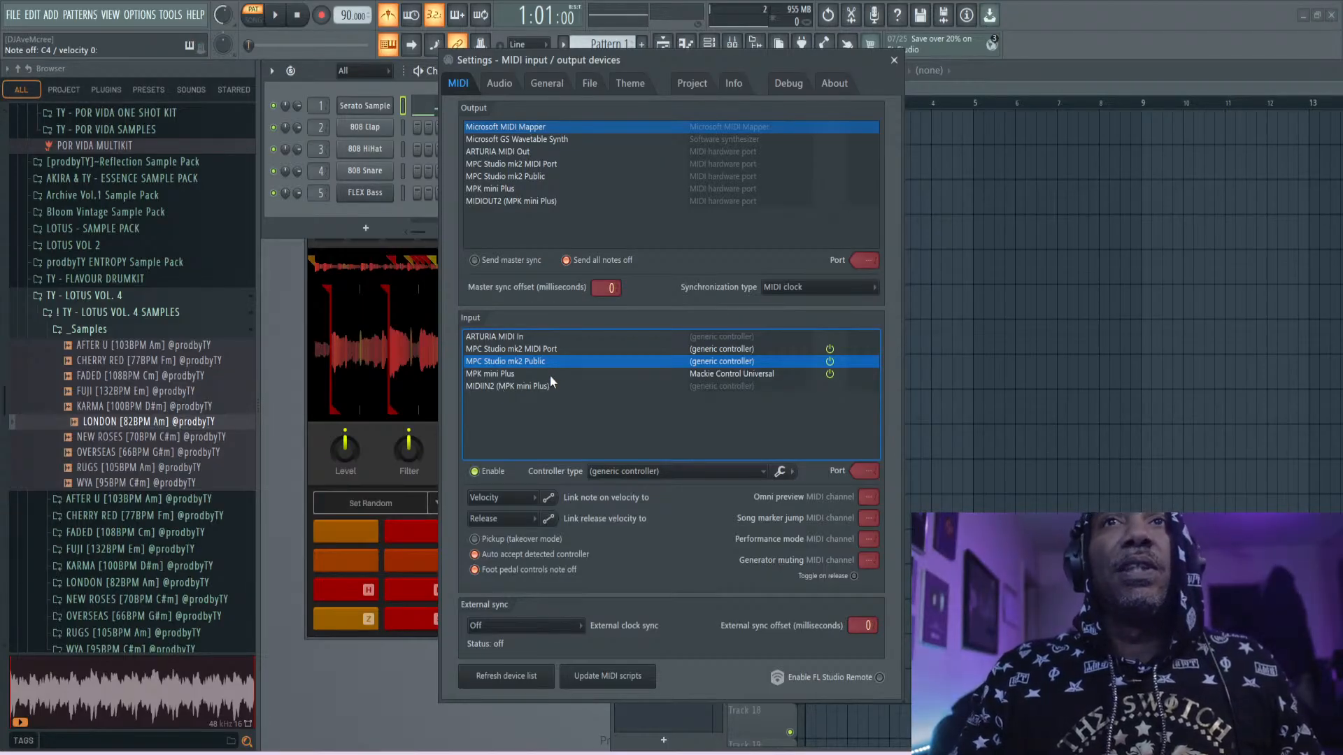
{"action": "left_click", "coordinate": [564, 388]}
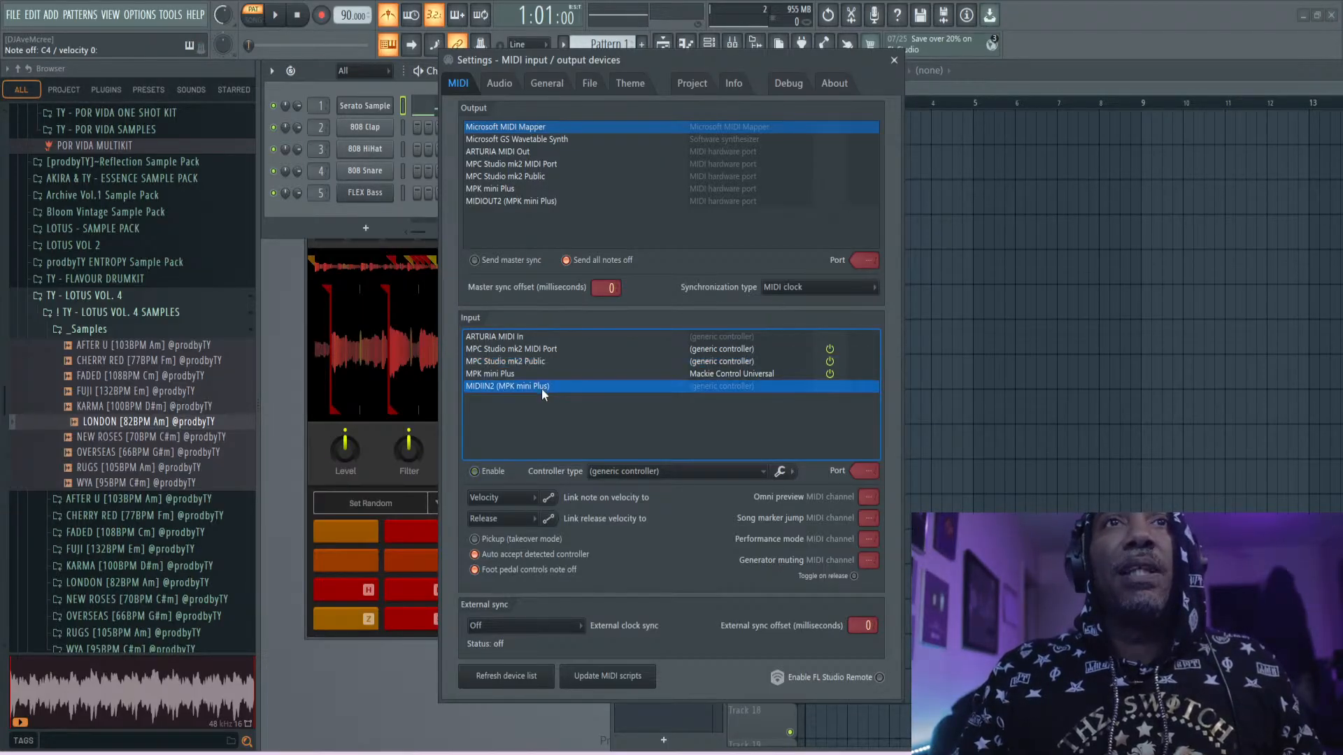
{"action": "left_click", "coordinate": [476, 471]}
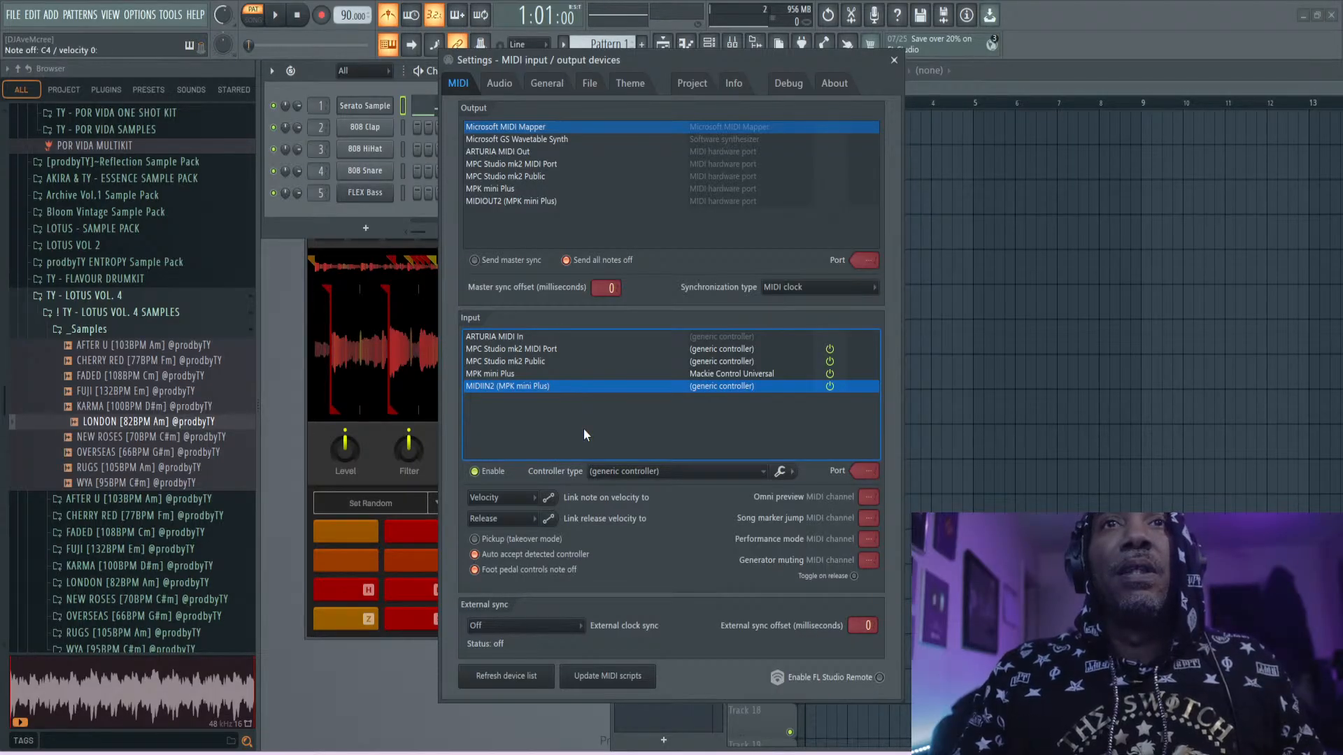
{"action": "left_click", "coordinate": [653, 375]}
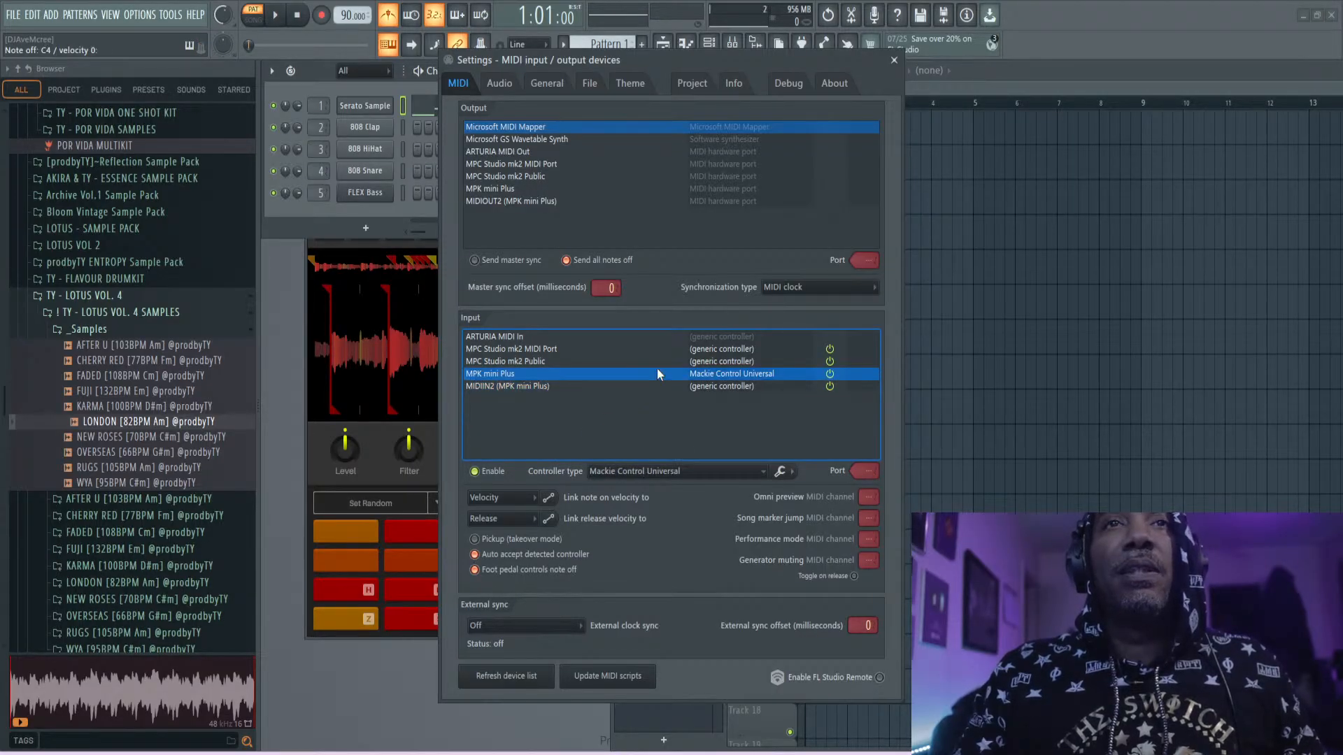
{"action": "left_click", "coordinate": [658, 363]}
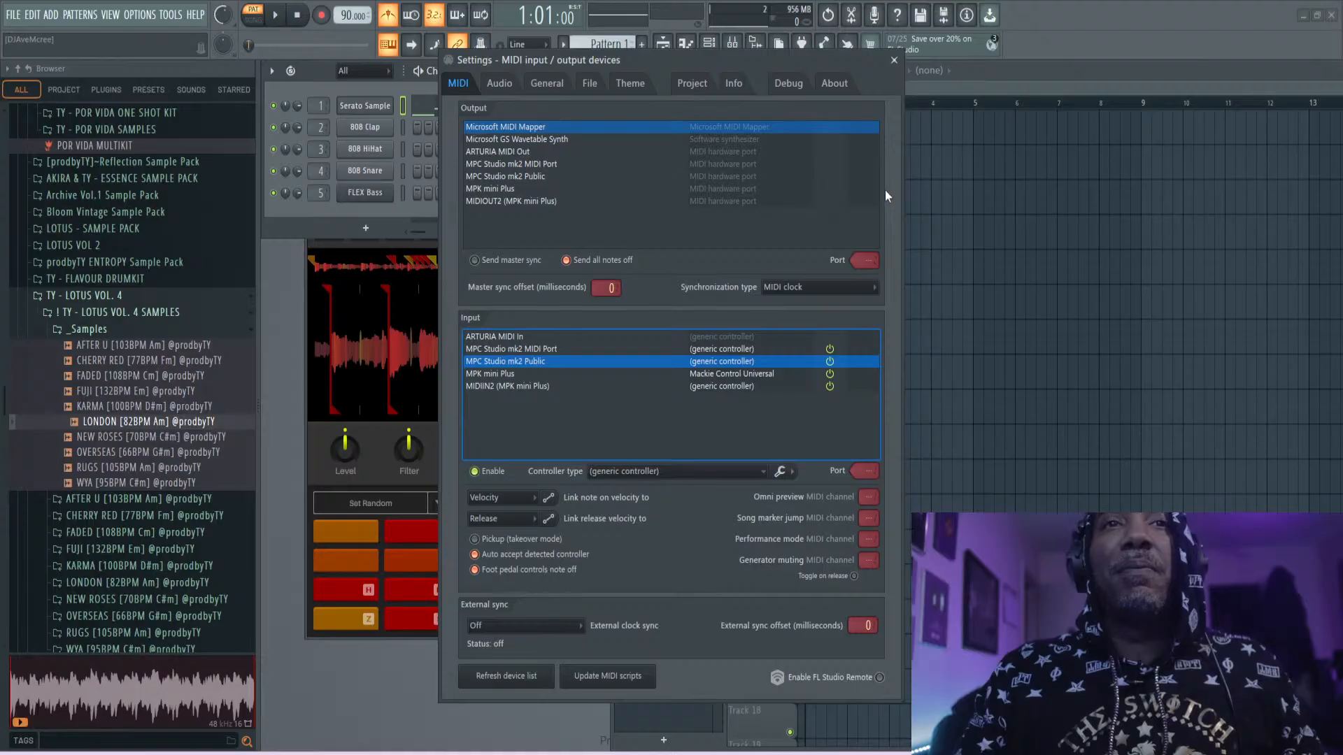
{"action": "left_click", "coordinate": [895, 60]}
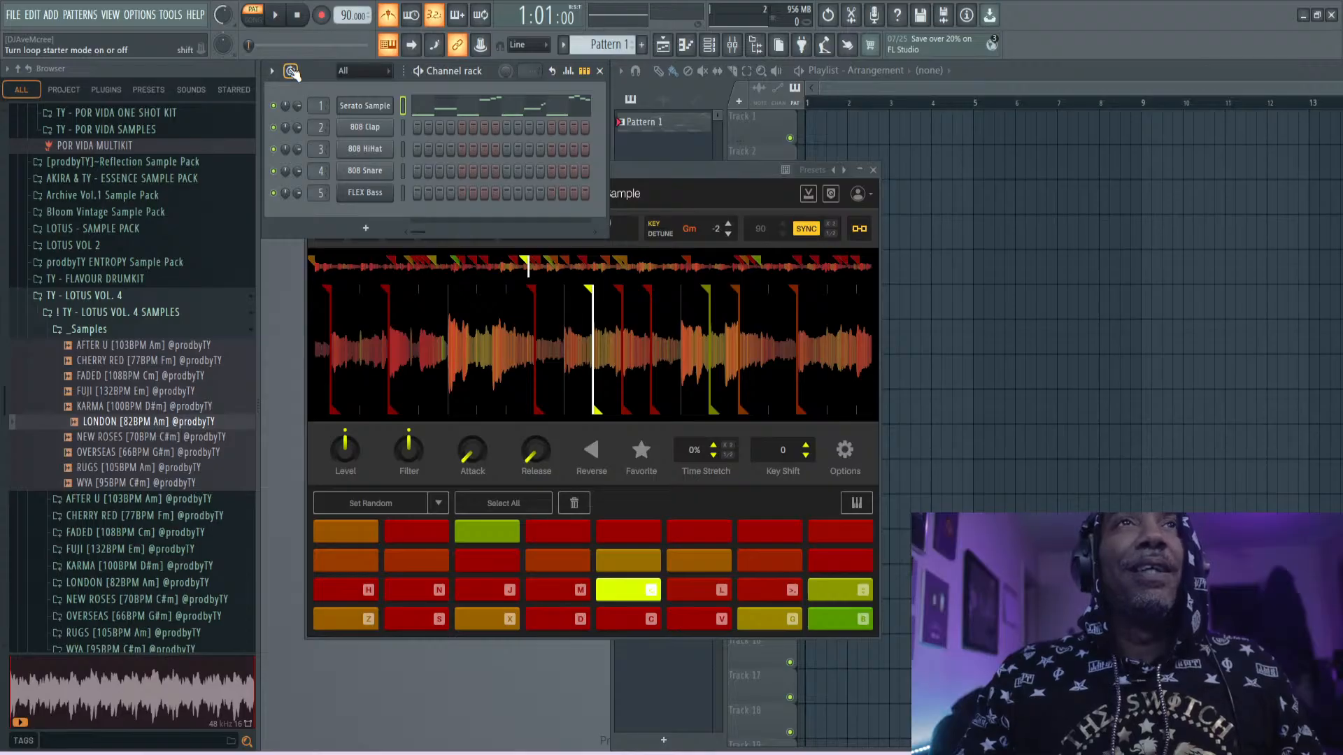
- Play back the recorded Pattern 1 and open the Serato Sample notes in the piano roll
{"action": "left_click", "coordinate": [277, 16]}
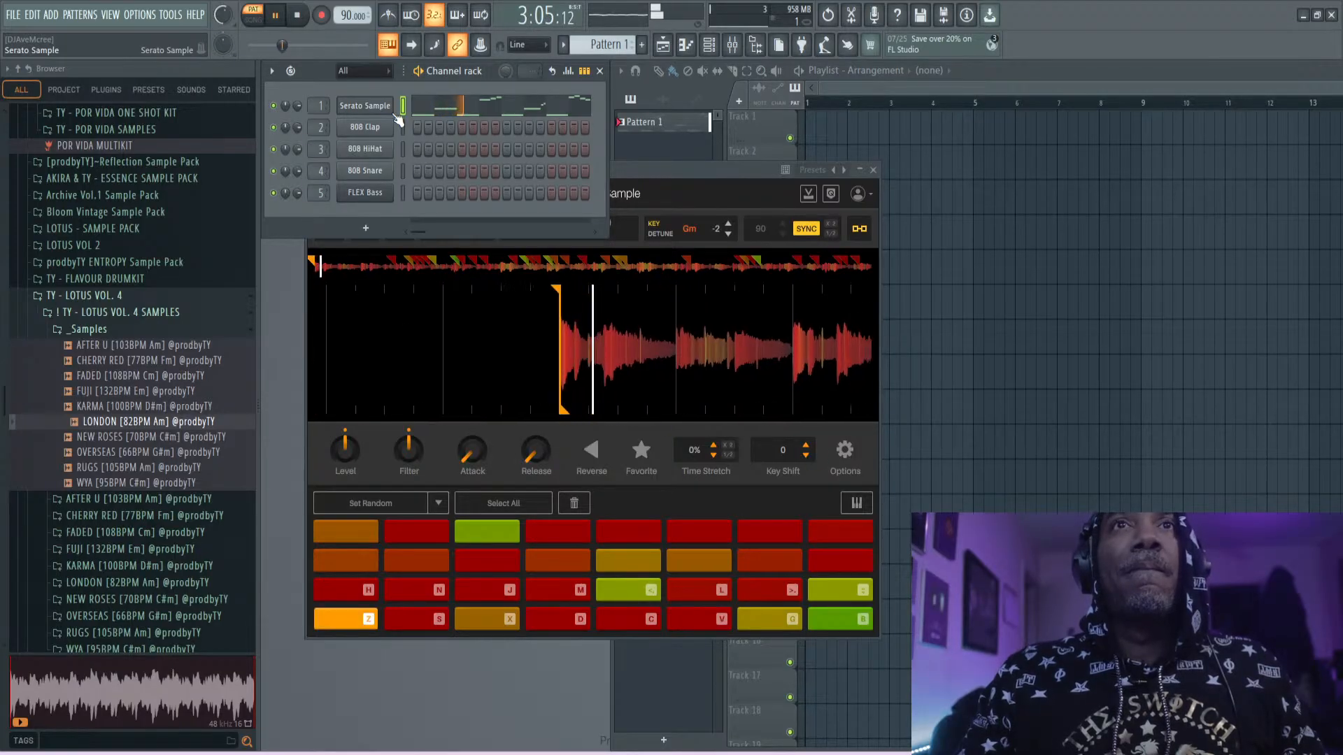
{"action": "left_click", "coordinate": [439, 114]}
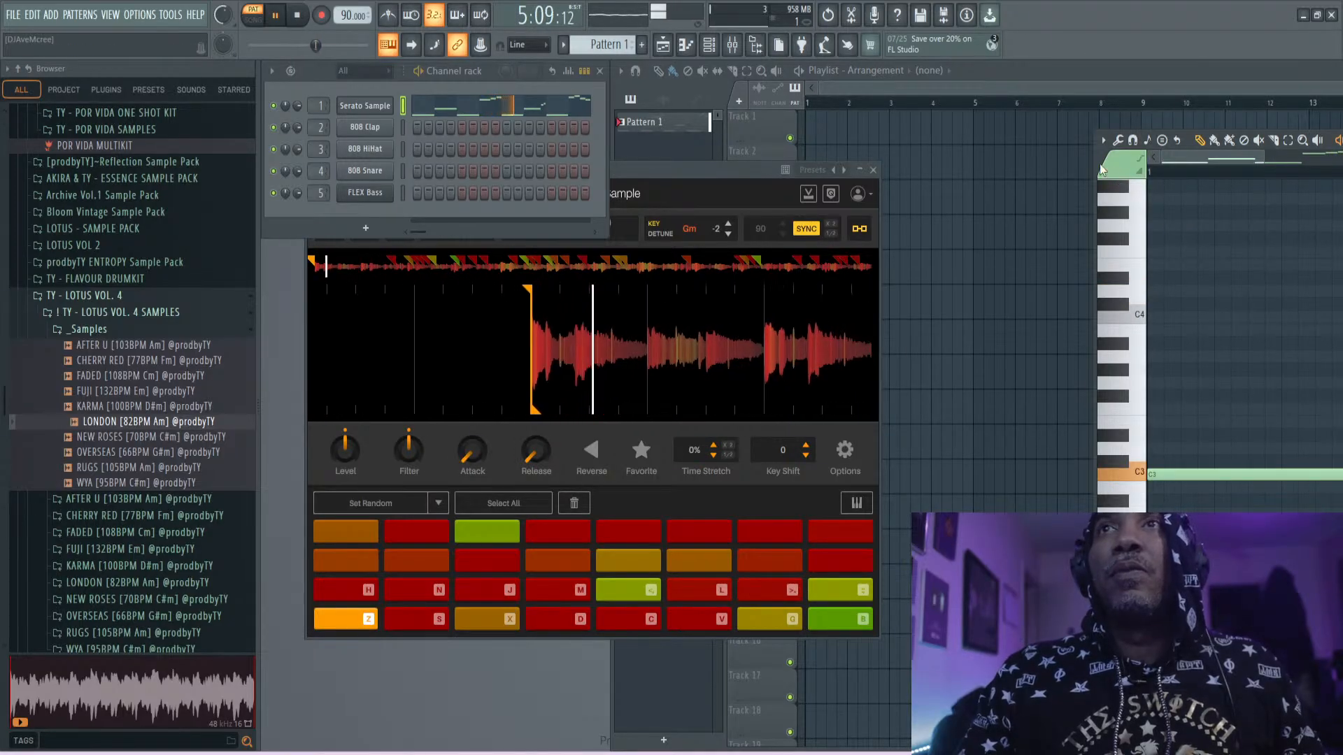
- Maximize the piano roll to review the Serato Sample notes, close it and stop the playback
{"action": "left_click_drag", "start_coordinate": [1097, 160], "coordinate": [480, 134]}
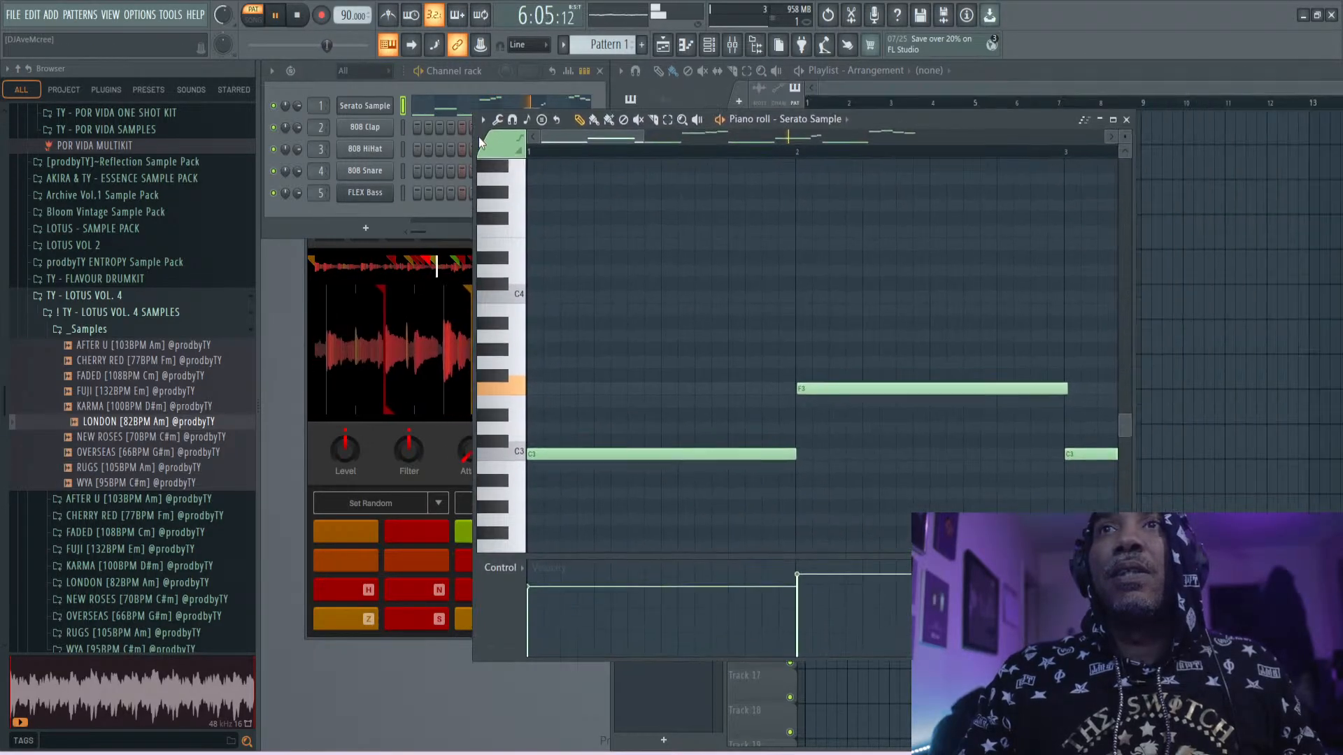
{"action": "left_click", "coordinate": [1113, 119]}
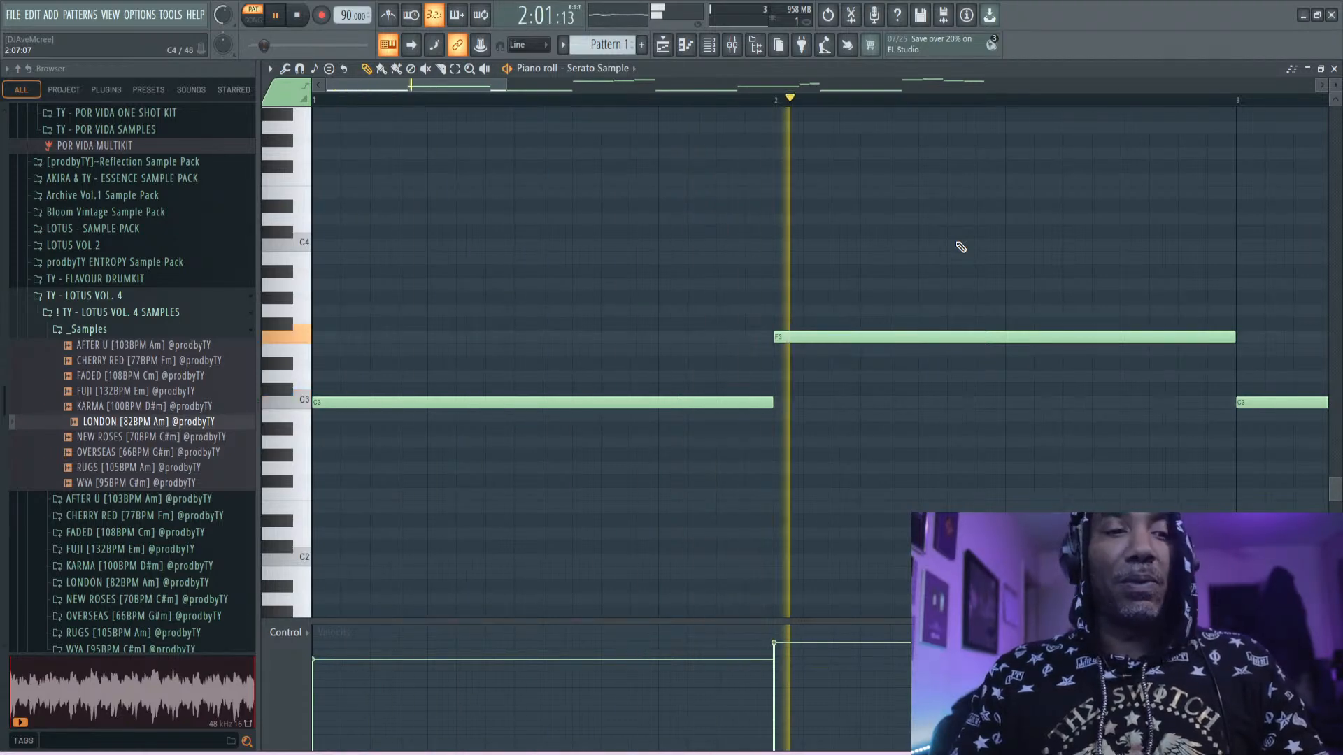
{"action": "left_click", "coordinate": [1334, 69]}
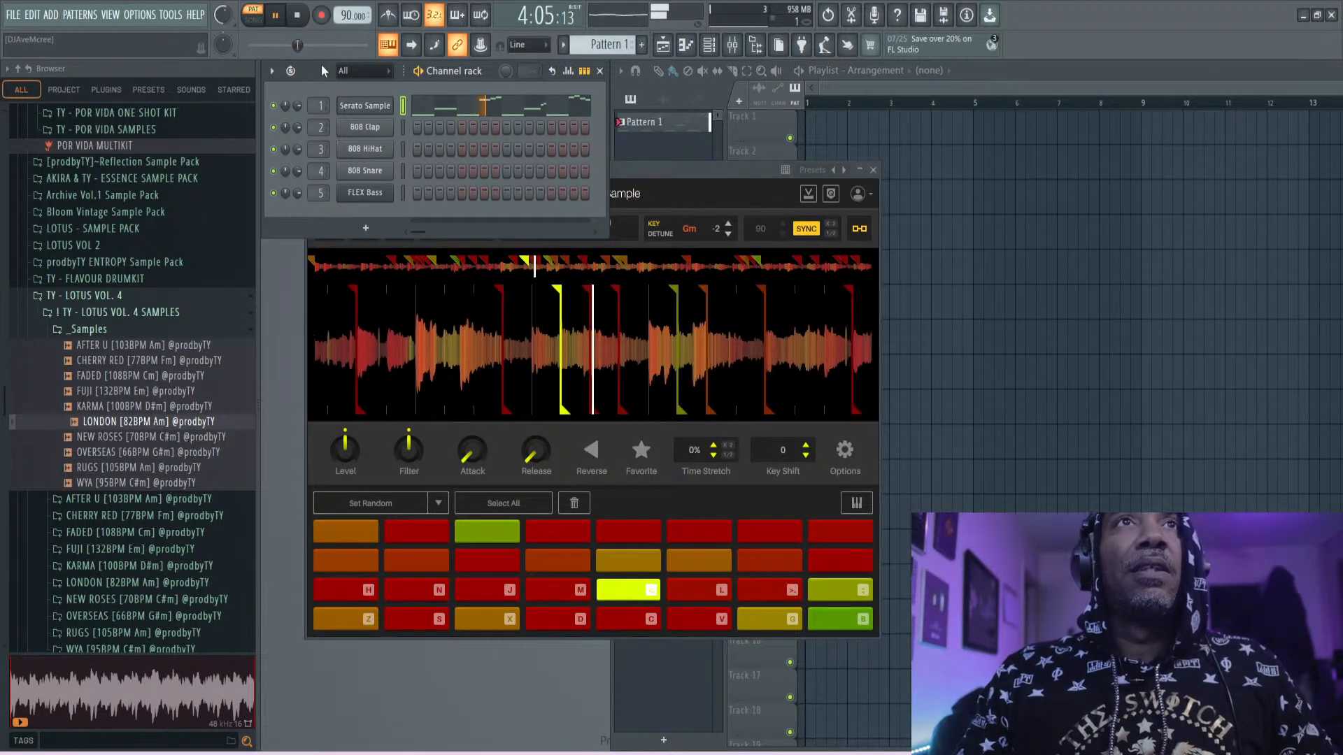
{"action": "left_click", "coordinate": [296, 17]}
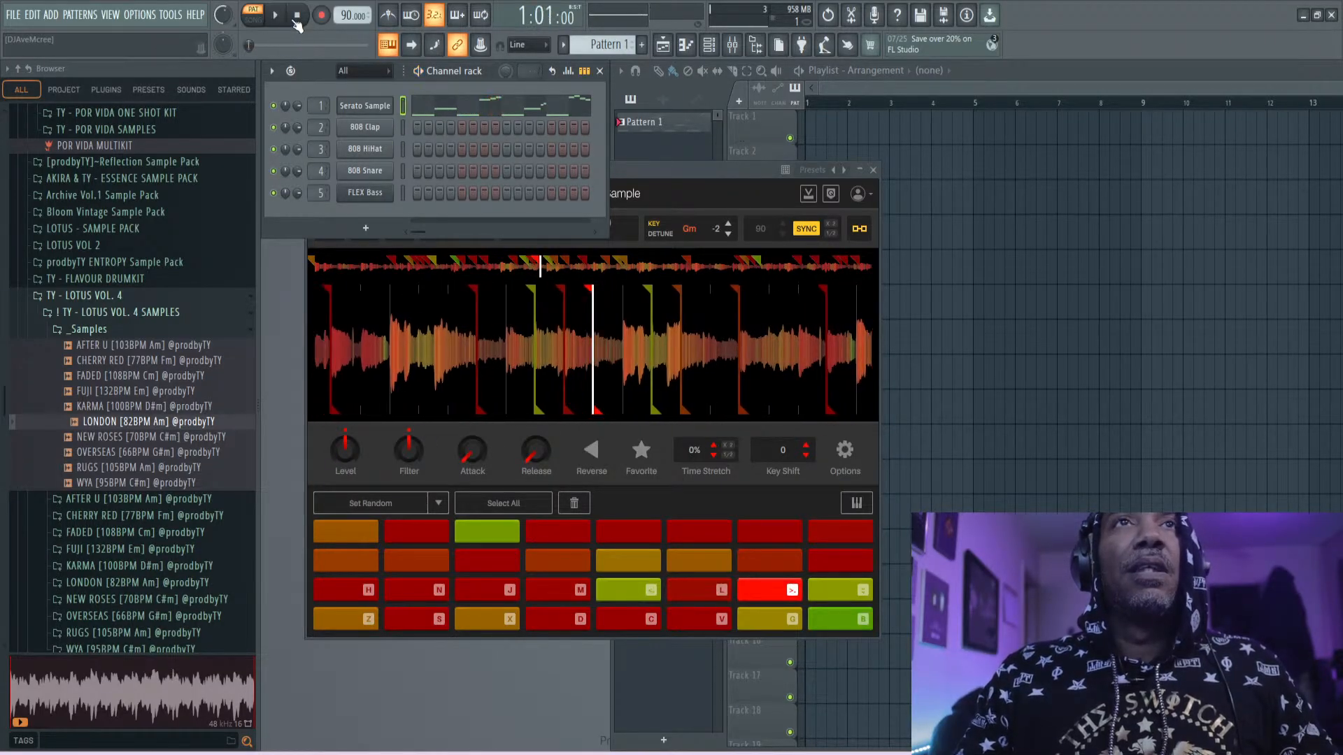
- Replace the 808 Clap channel with the MPC plugin, postpone its new plugin instruments notice and reposition the plugin window
{"action": "right_click", "coordinate": [378, 128]}
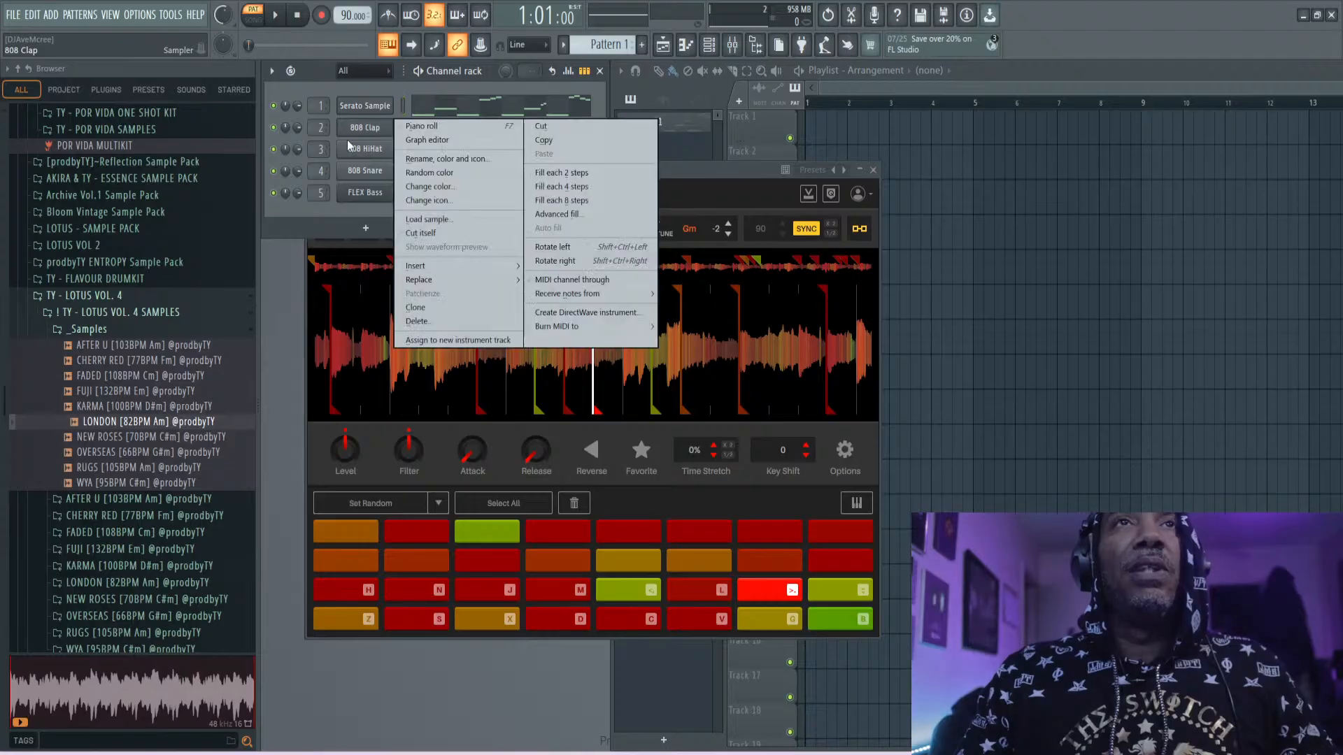
{"action": "mouse_move", "coordinate": [463, 279]}
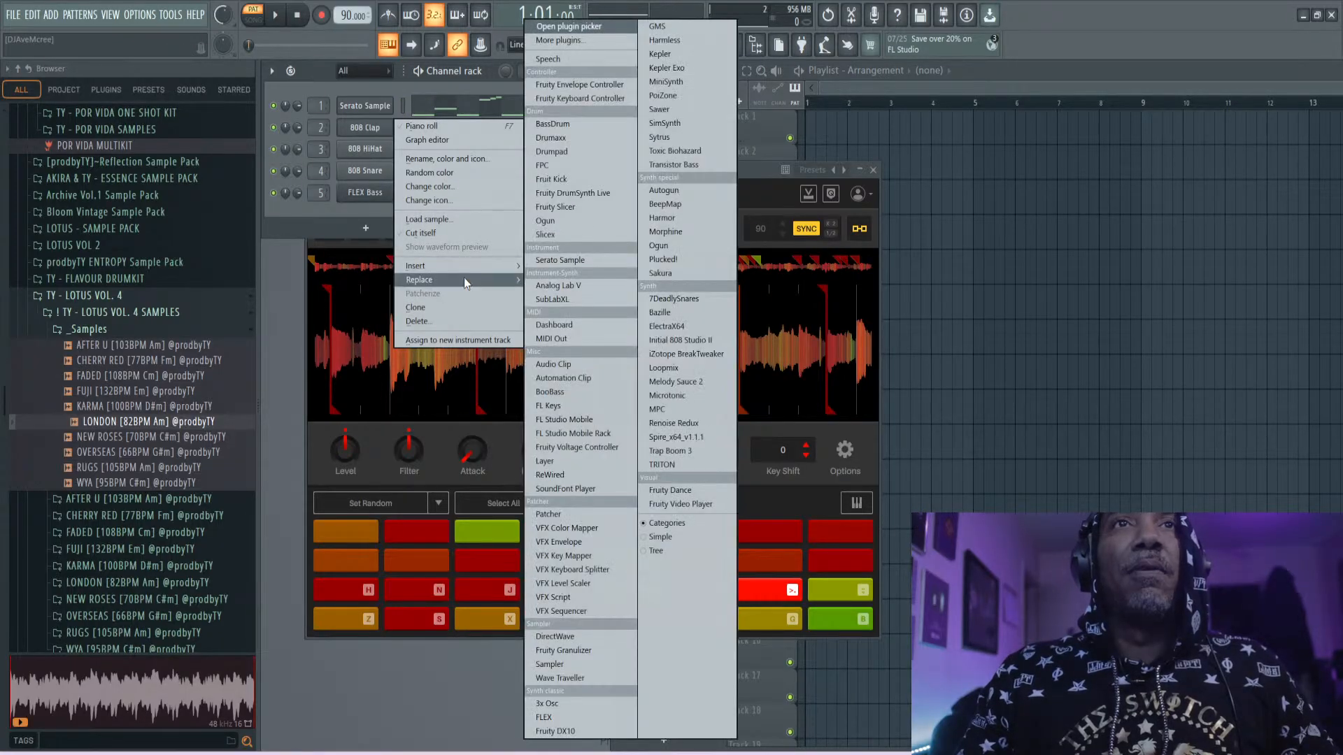
{"action": "left_click", "coordinate": [730, 407]}
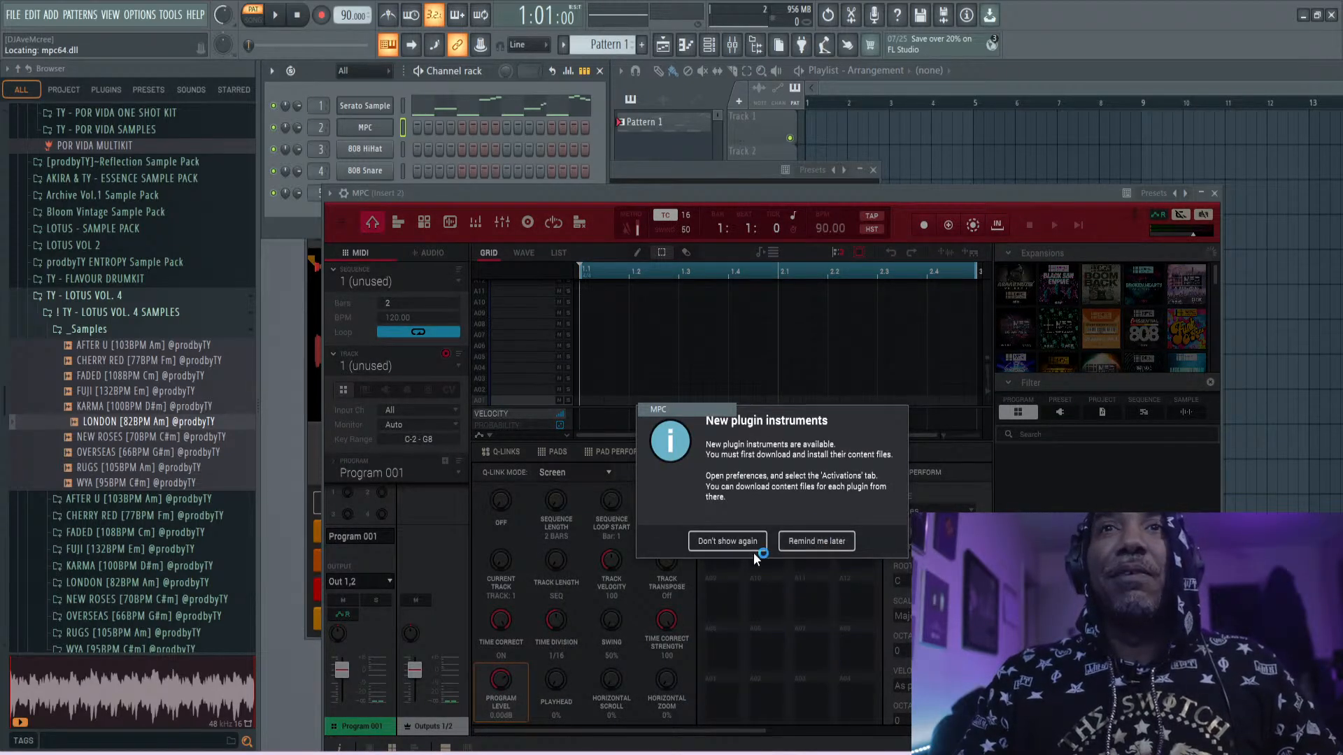
{"action": "left_click", "coordinate": [806, 542]}
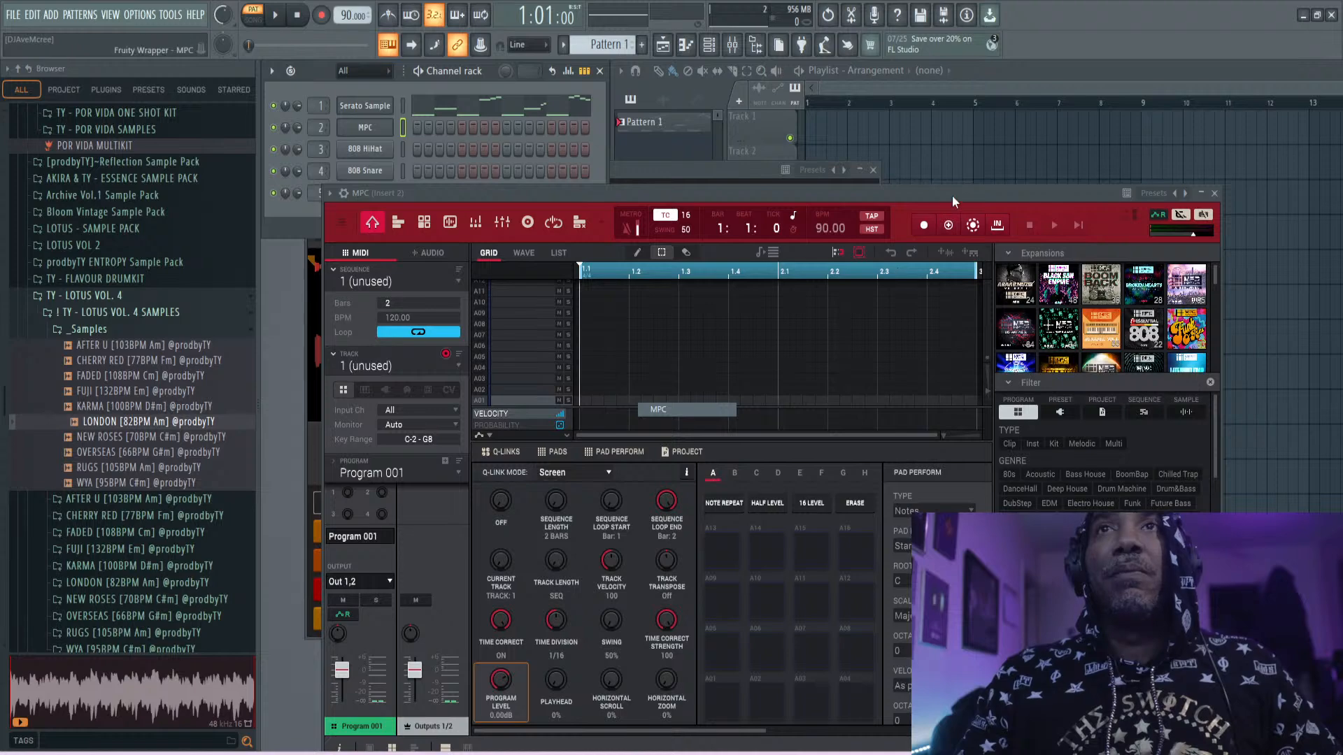
{"action": "left_click_drag", "start_coordinate": [951, 195], "coordinate": [926, 153]}
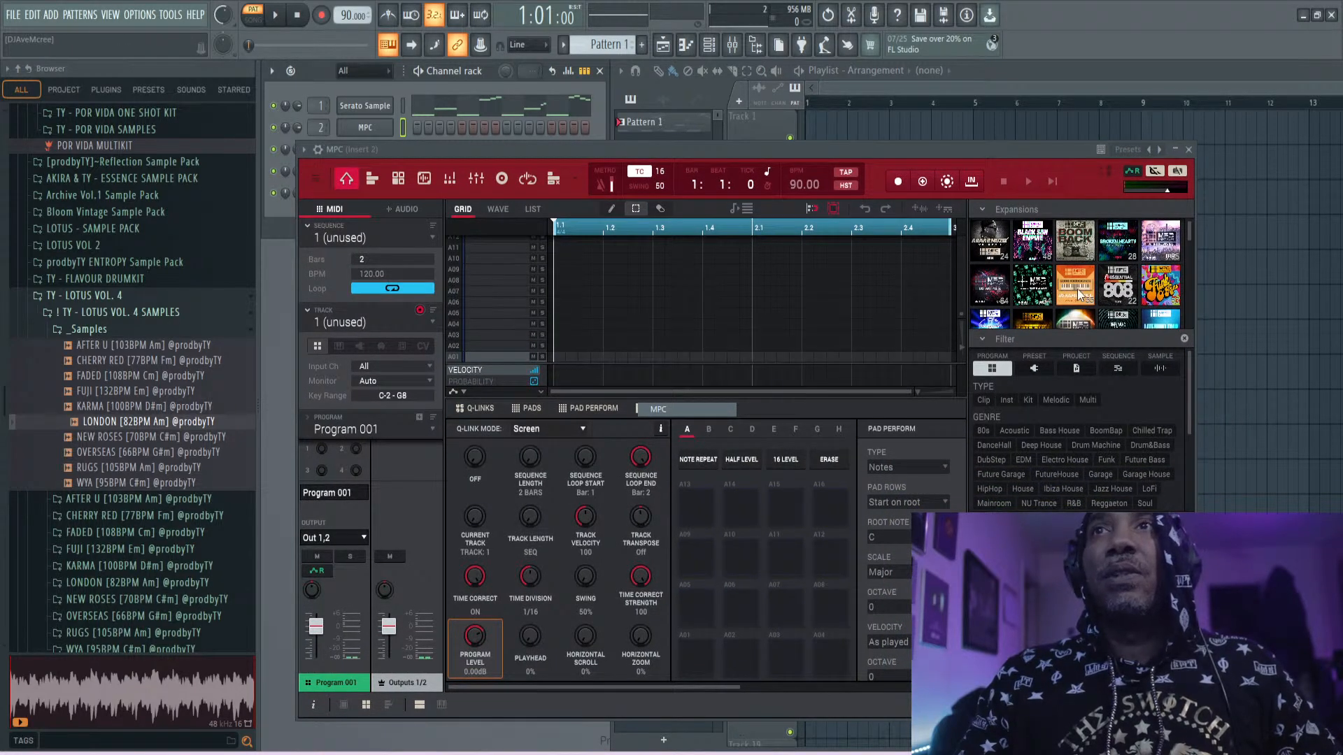
- Choose the first expansion in the MPC browser, audition its trap kits and load Trap-Kit-AM2 Cyclone Waves 138
{"action": "left_click", "coordinate": [1000, 245]}
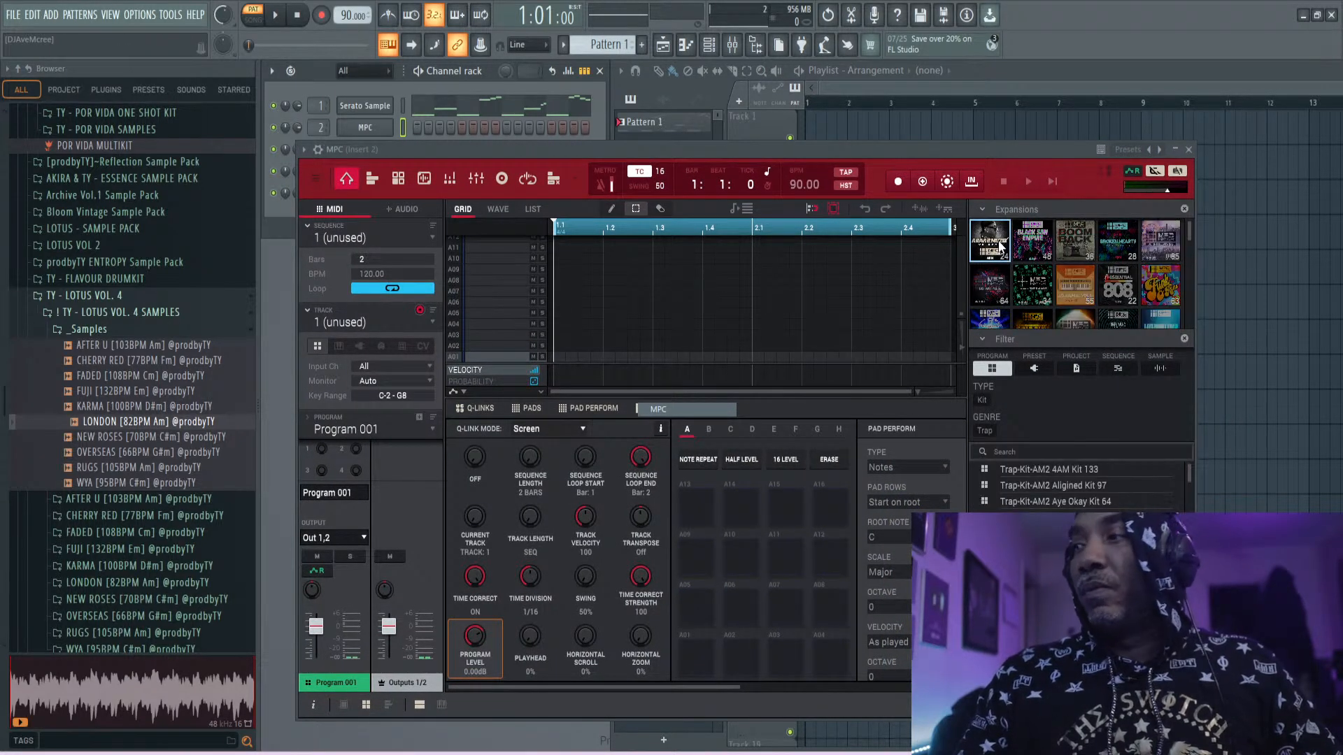
{"action": "left_click", "coordinate": [1084, 474]}
{"action": "left_click", "coordinate": [1082, 485]}
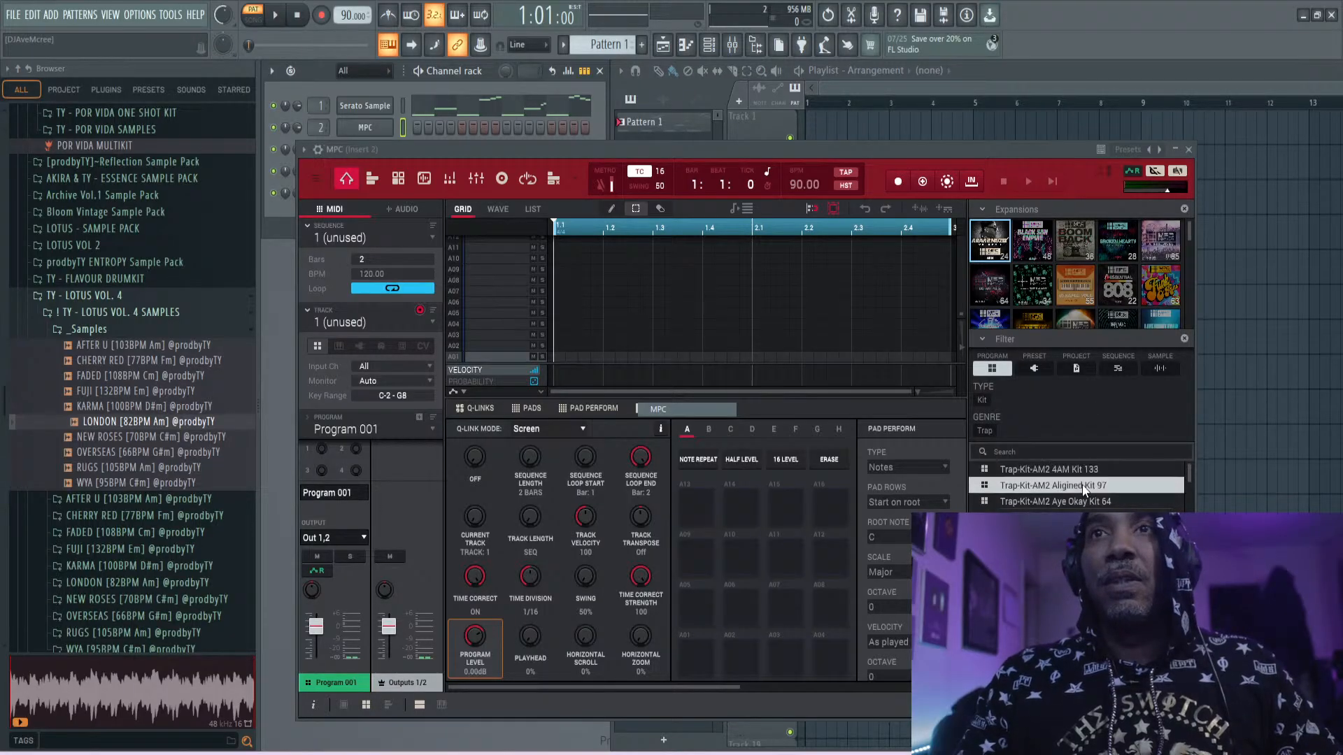
{"action": "left_click", "coordinate": [1073, 500]}
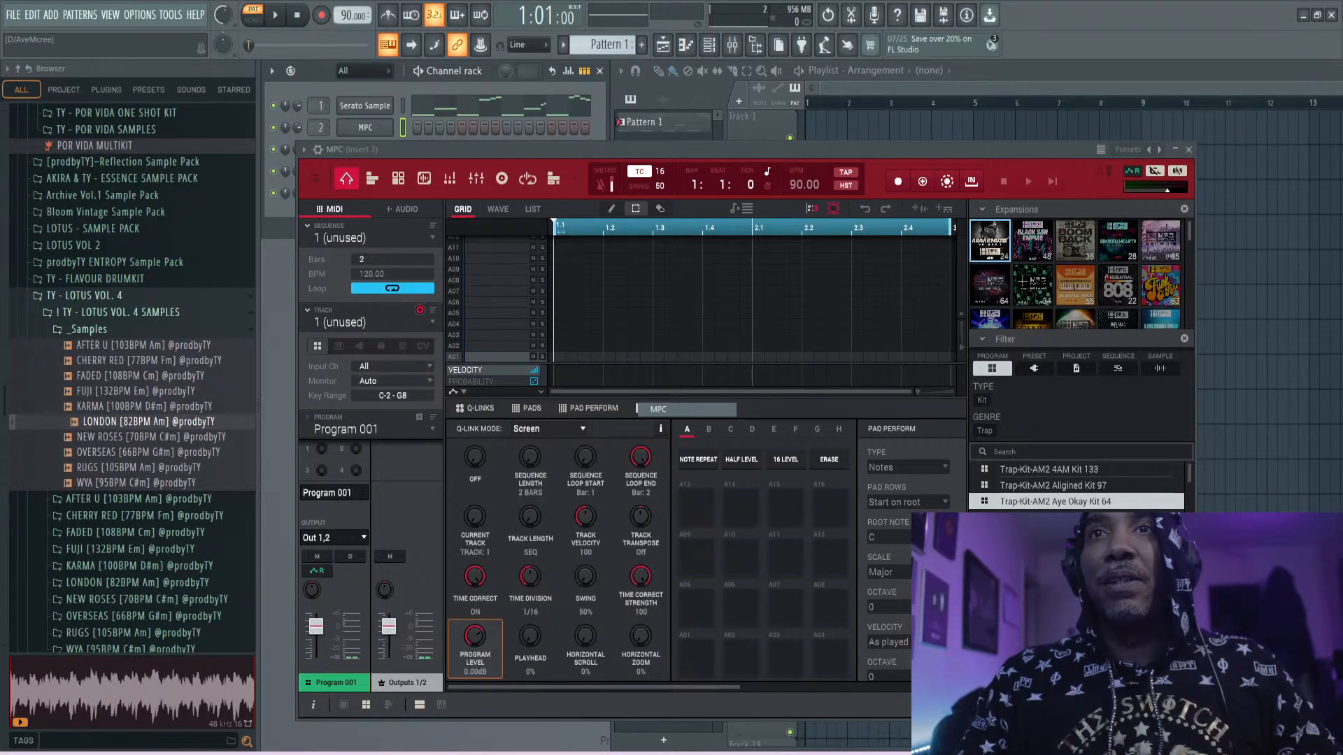
{"action": "left_click", "coordinate": [1073, 517]}
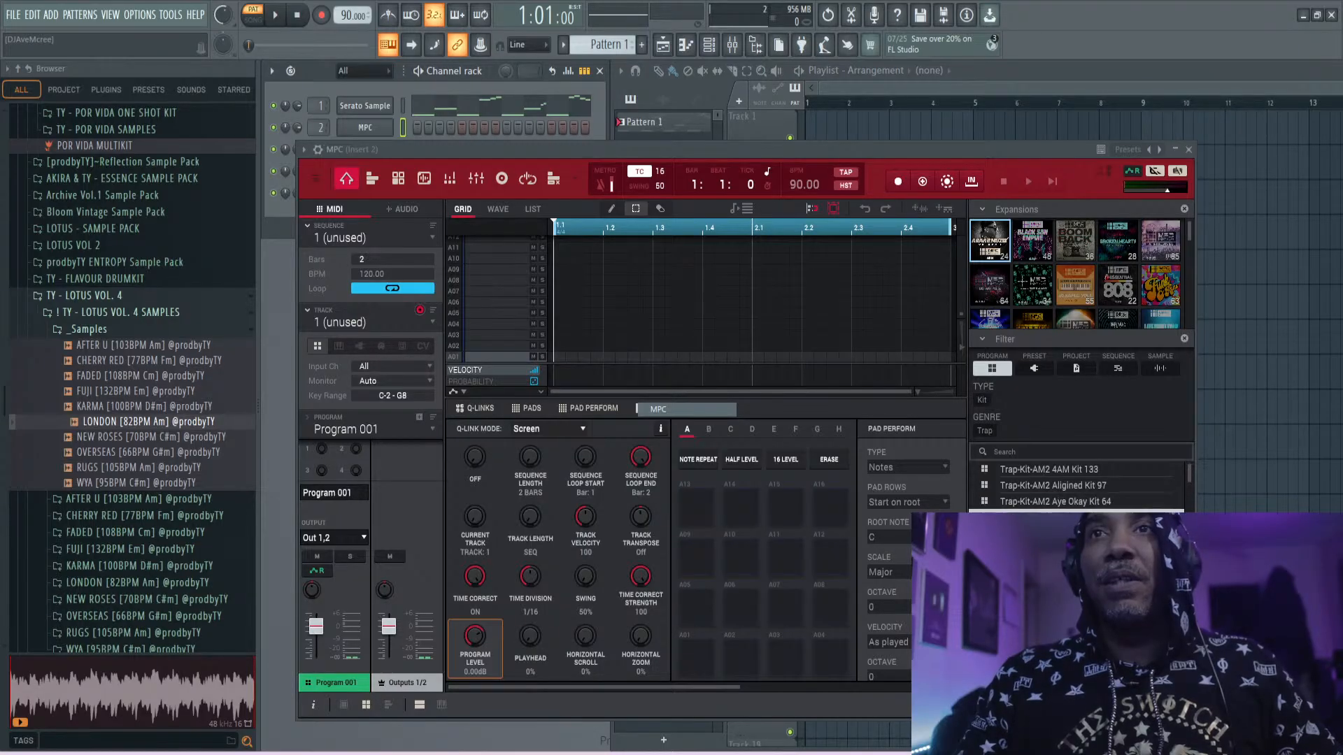
{"action": "left_click", "coordinate": [1056, 500]}
{"action": "left_click", "coordinate": [1056, 485]}
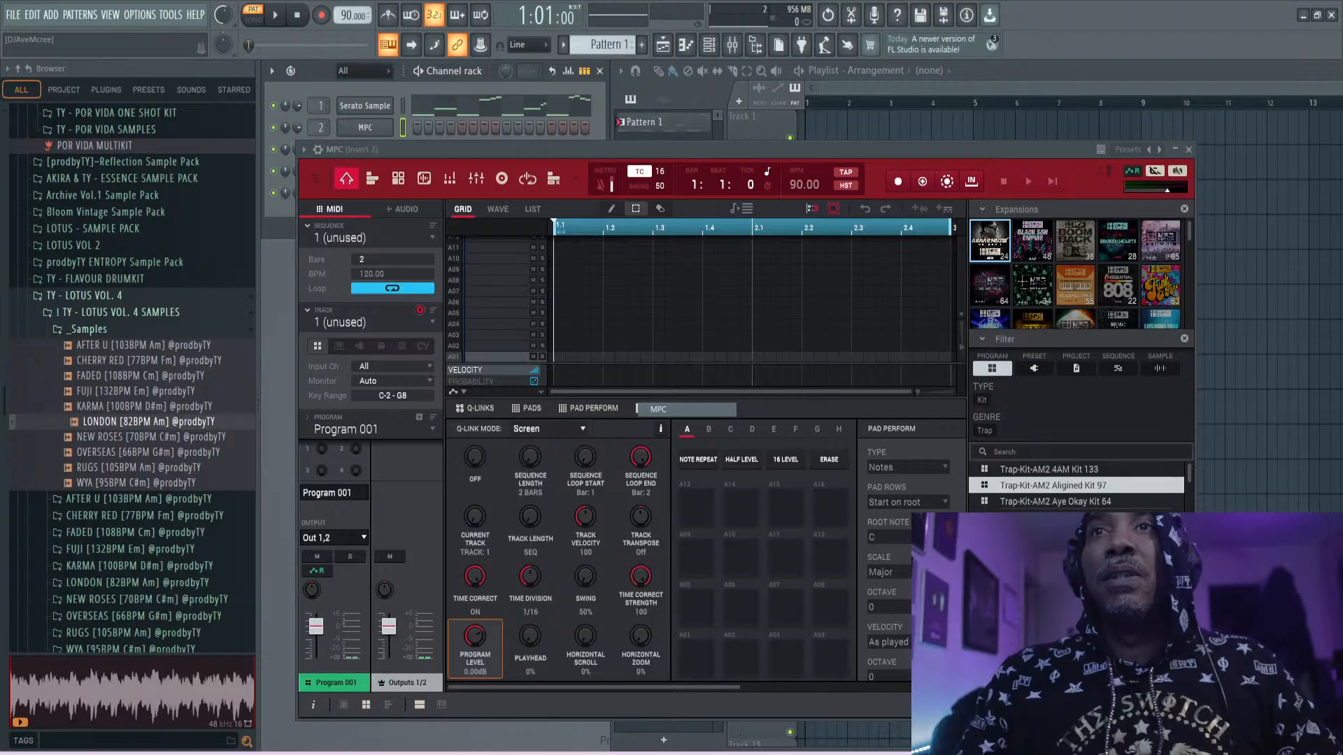
{"action": "left_click", "coordinate": [1056, 518]}
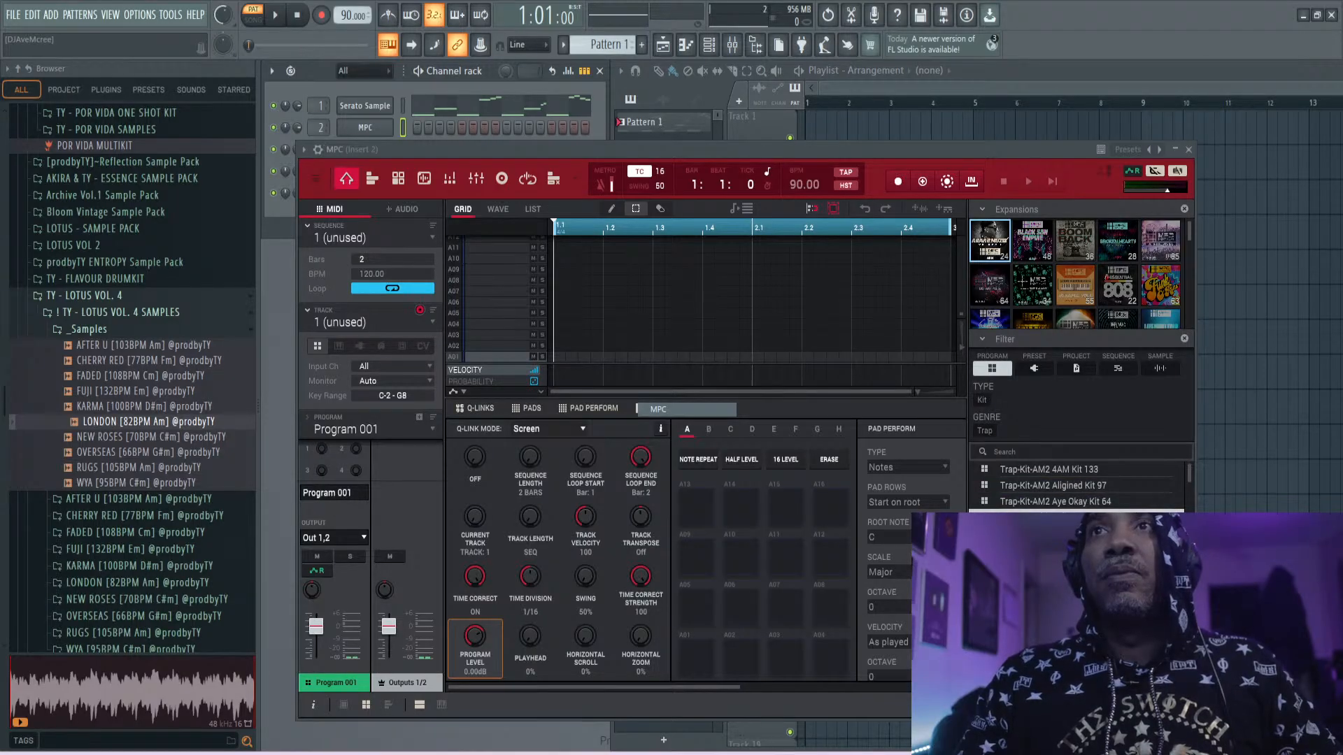
{"action": "scroll", "coordinate": [1056, 517], "scroll_direction": "down", "scroll_amount": 3}
{"action": "left_click", "coordinate": [1073, 512]}
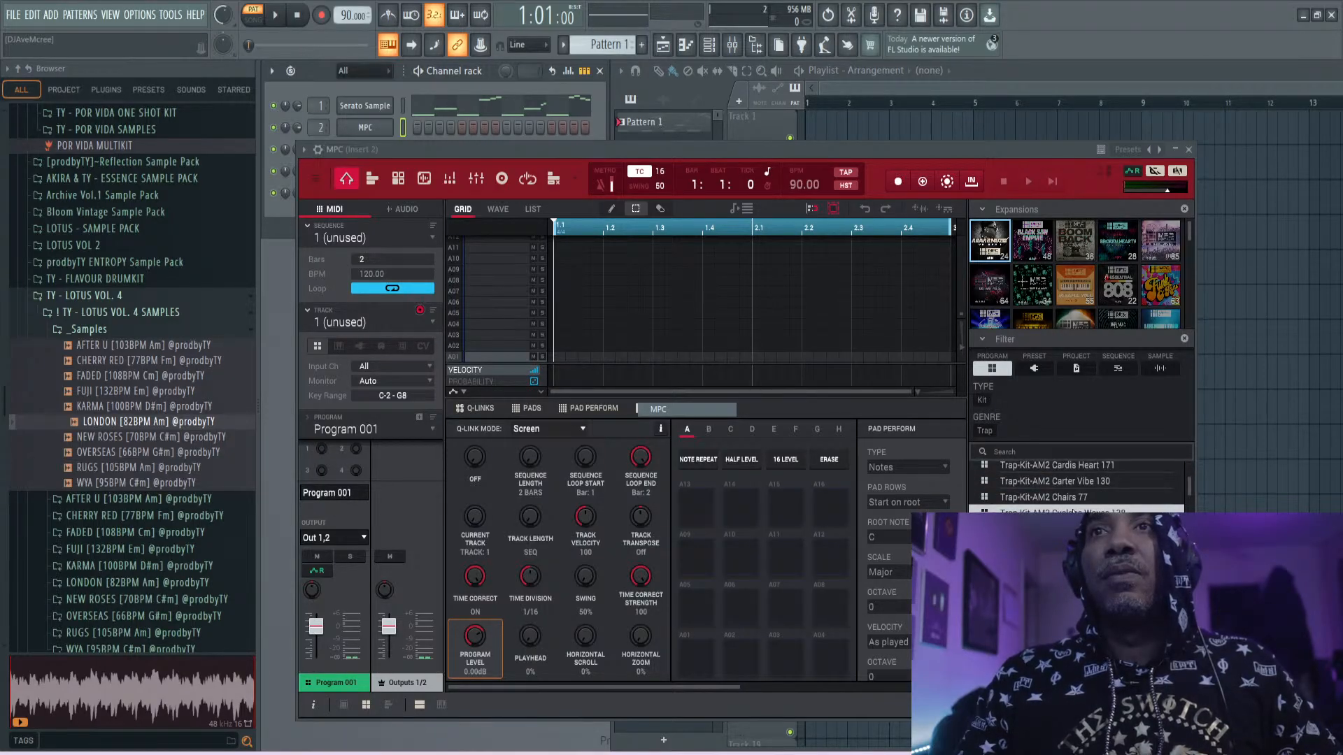
{"action": "double_click", "coordinate": [1073, 511]}
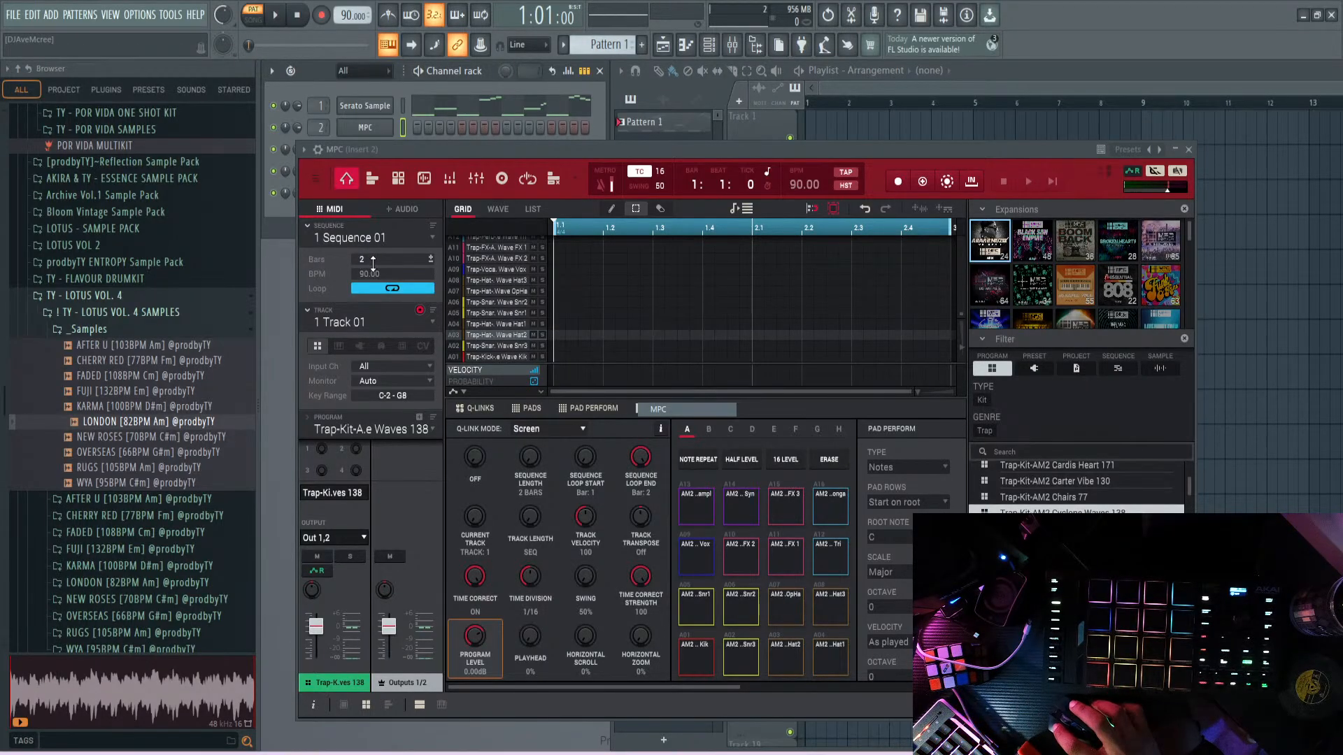
- Set the length of MPC Sequence 01 to 4 bars and turn off its loop
{"action": "mouse_move", "coordinate": [374, 262]}
{"action": "left_mouse_down"}
{"action": "mouse_move", "coordinate": [374, 238]}
{"action": "mouse_move", "coordinate": [374, 267]}
{"action": "left_mouse_up"}
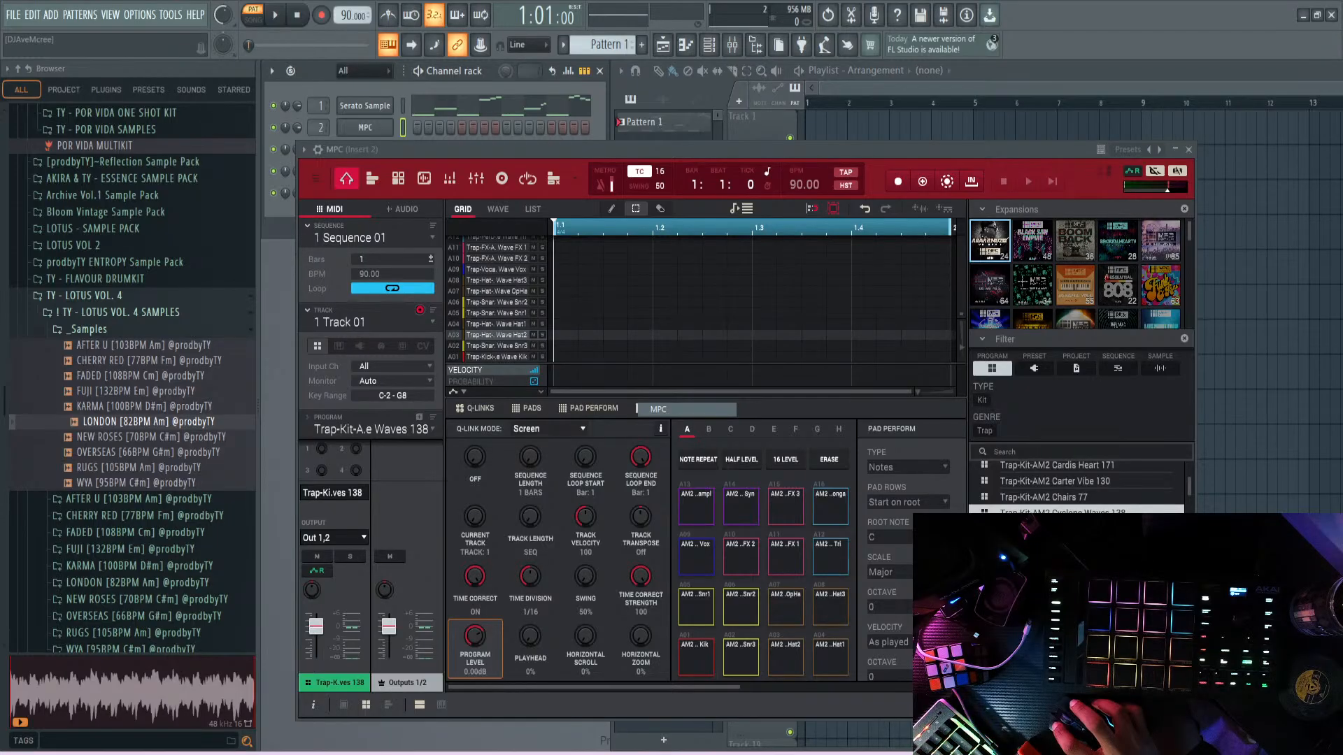
{"action": "mouse_move", "coordinate": [374, 267]}
{"action": "left_mouse_down"}
{"action": "mouse_move", "coordinate": [375, 242]}
{"action": "mouse_move", "coordinate": [374, 263]}
{"action": "left_mouse_up"}
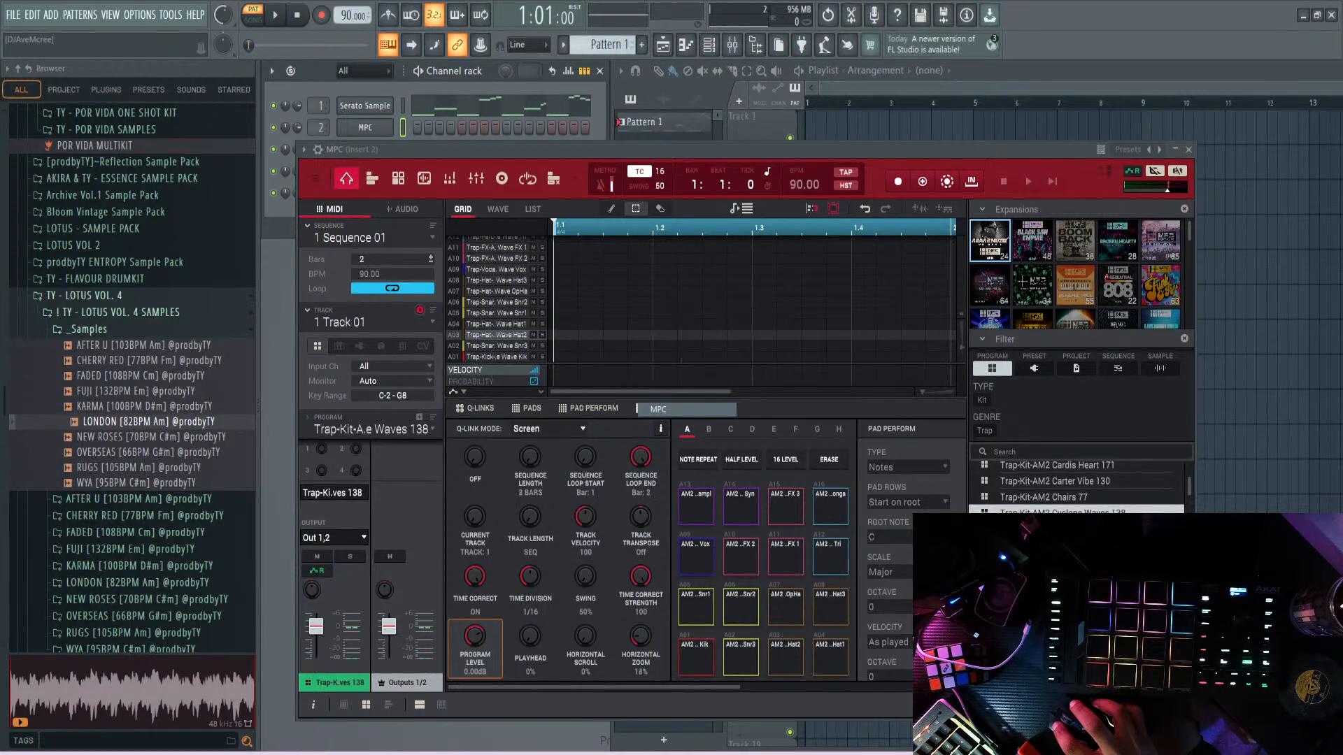
{"action": "double_click", "coordinate": [401, 259]}
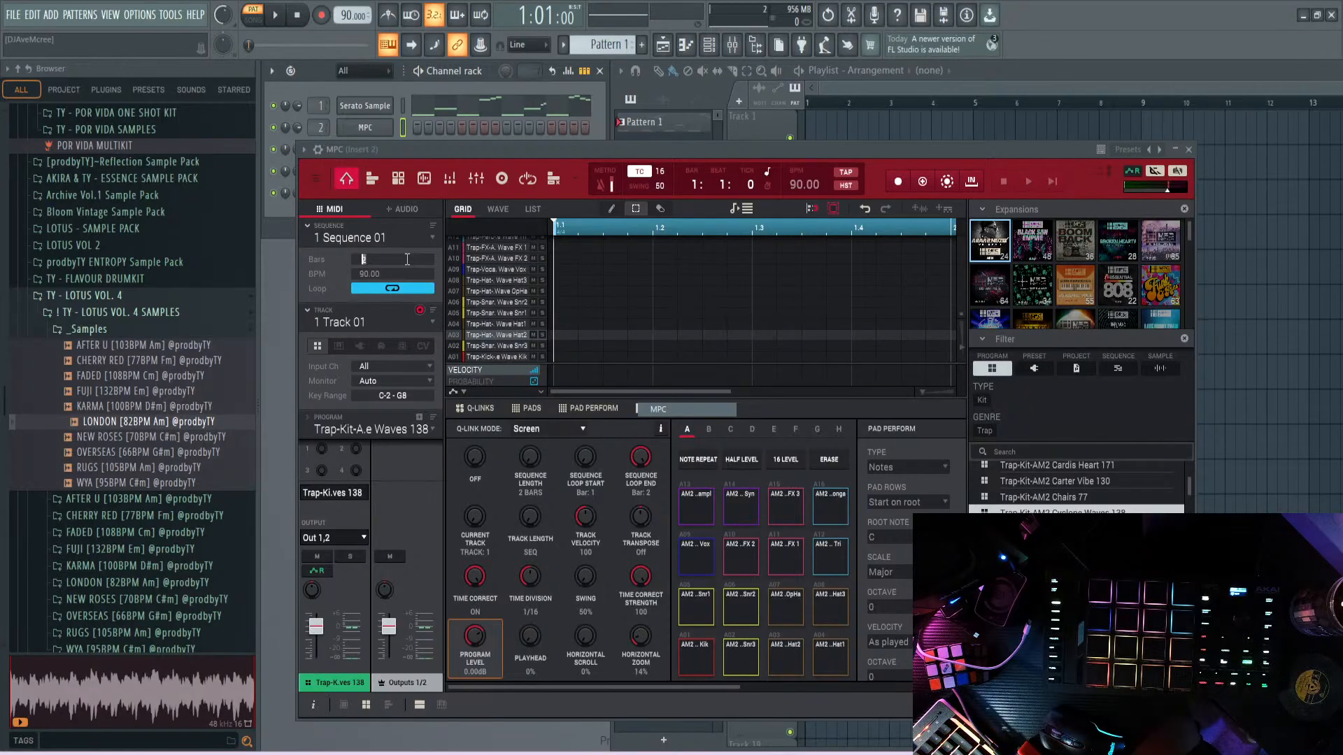
{"action": "type", "text": "4"}
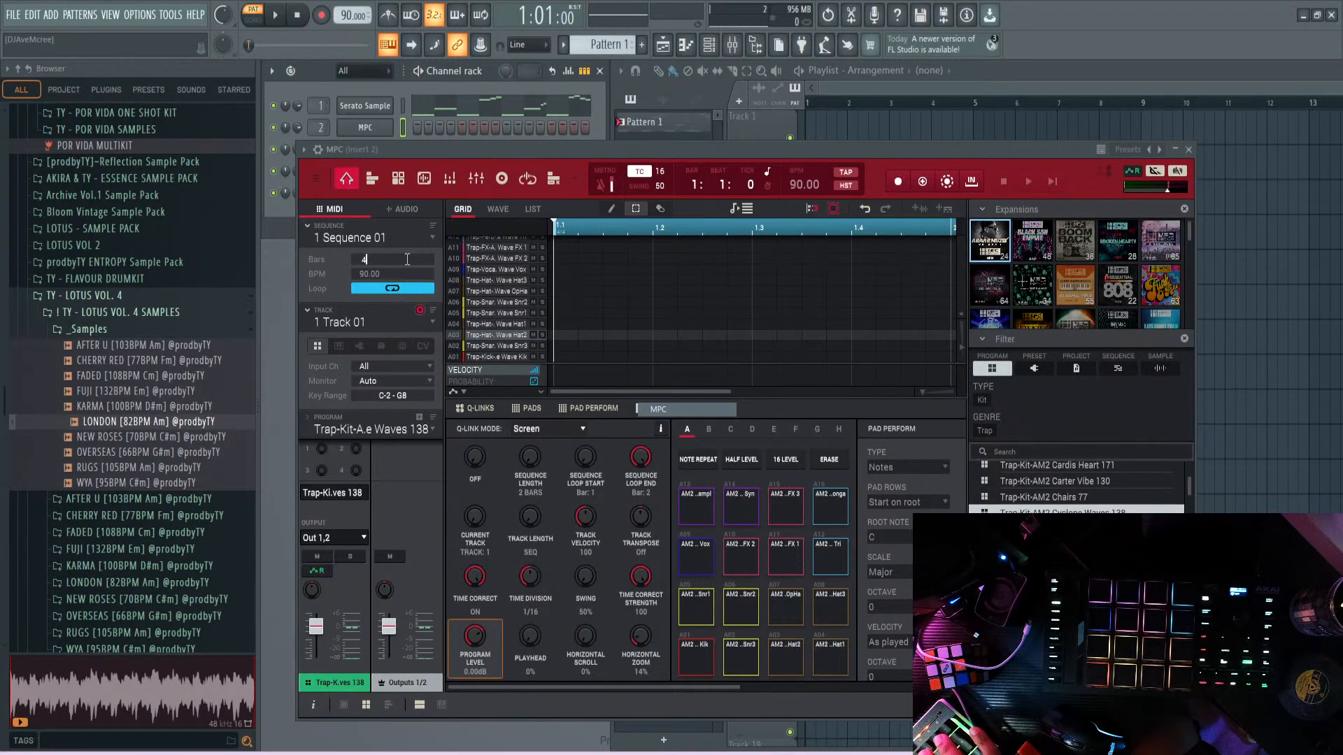
{"action": "key", "text": "Return"}
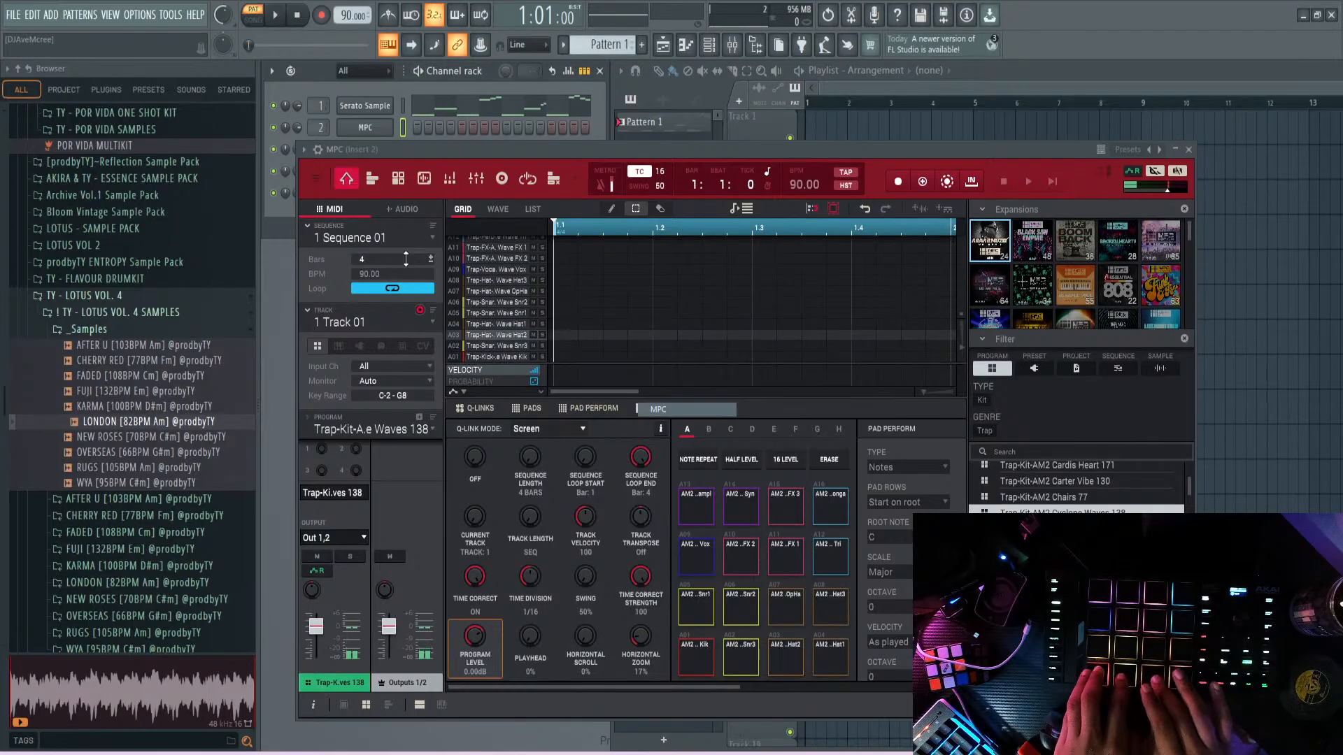
{"action": "left_click", "coordinate": [389, 289]}
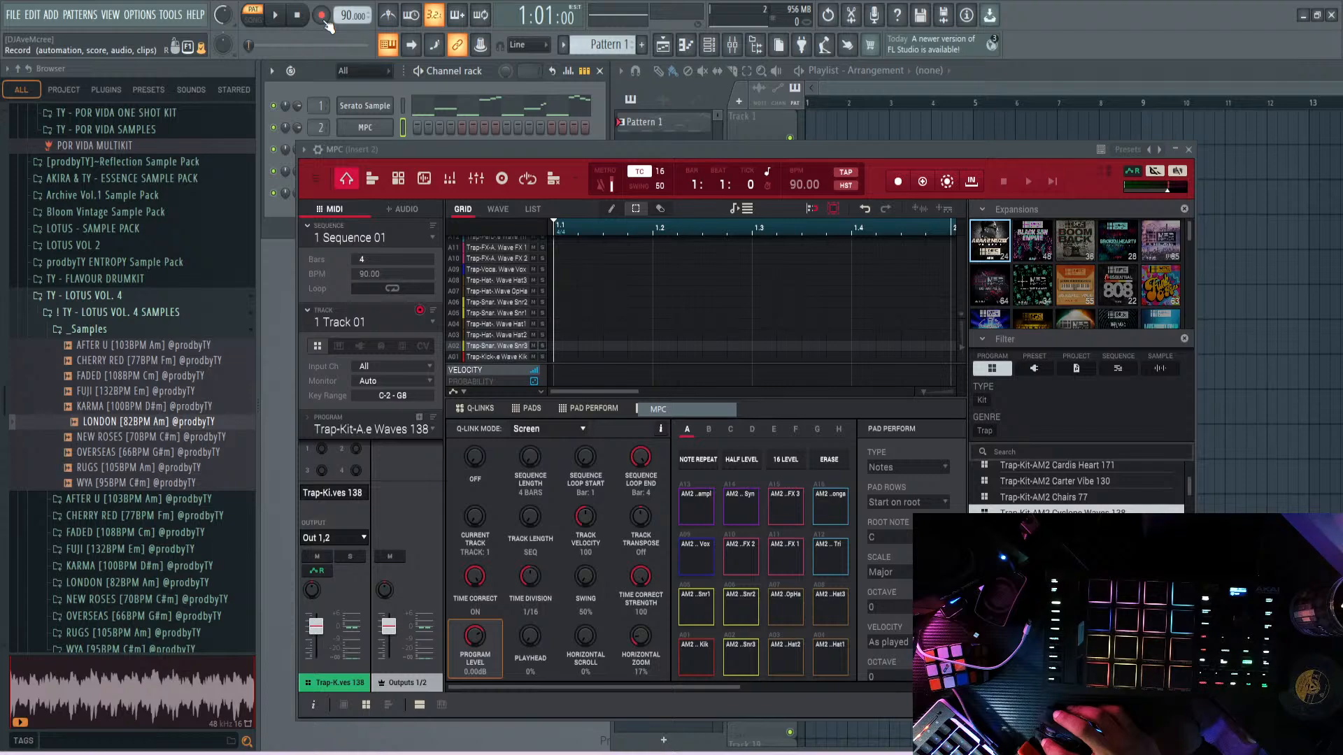
- Try a drum take with the main transport, try again with recording armed inside MPC, and stop both runs
{"action": "left_click", "coordinate": [278, 19]}
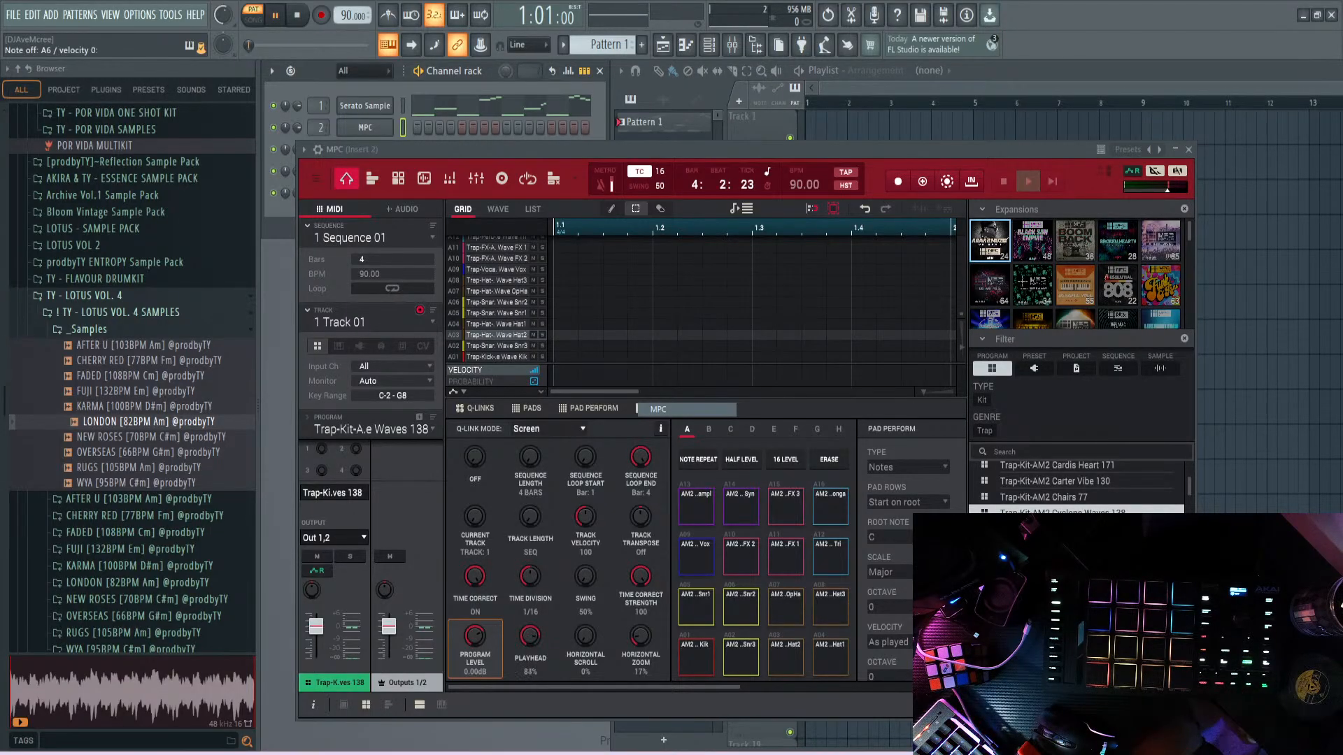
{"action": "left_click", "coordinate": [297, 17]}
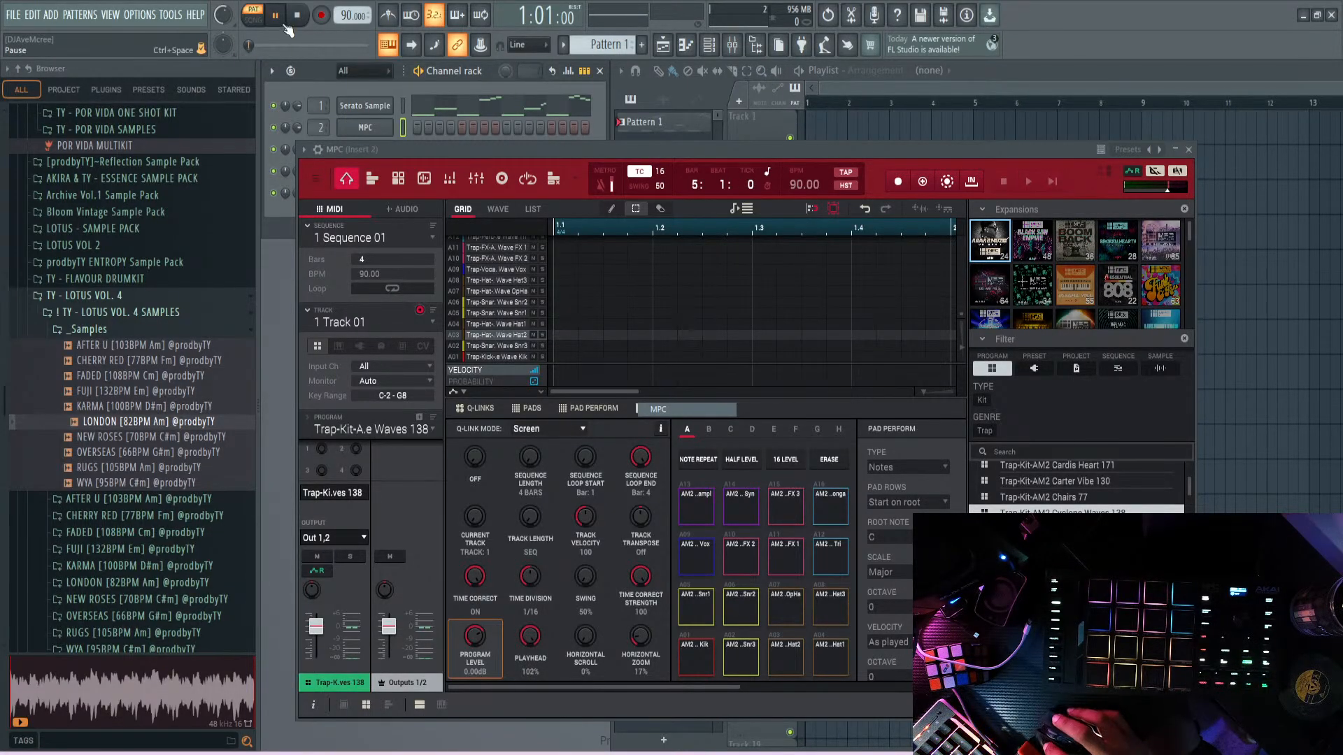
{"action": "left_click", "coordinate": [296, 18]}
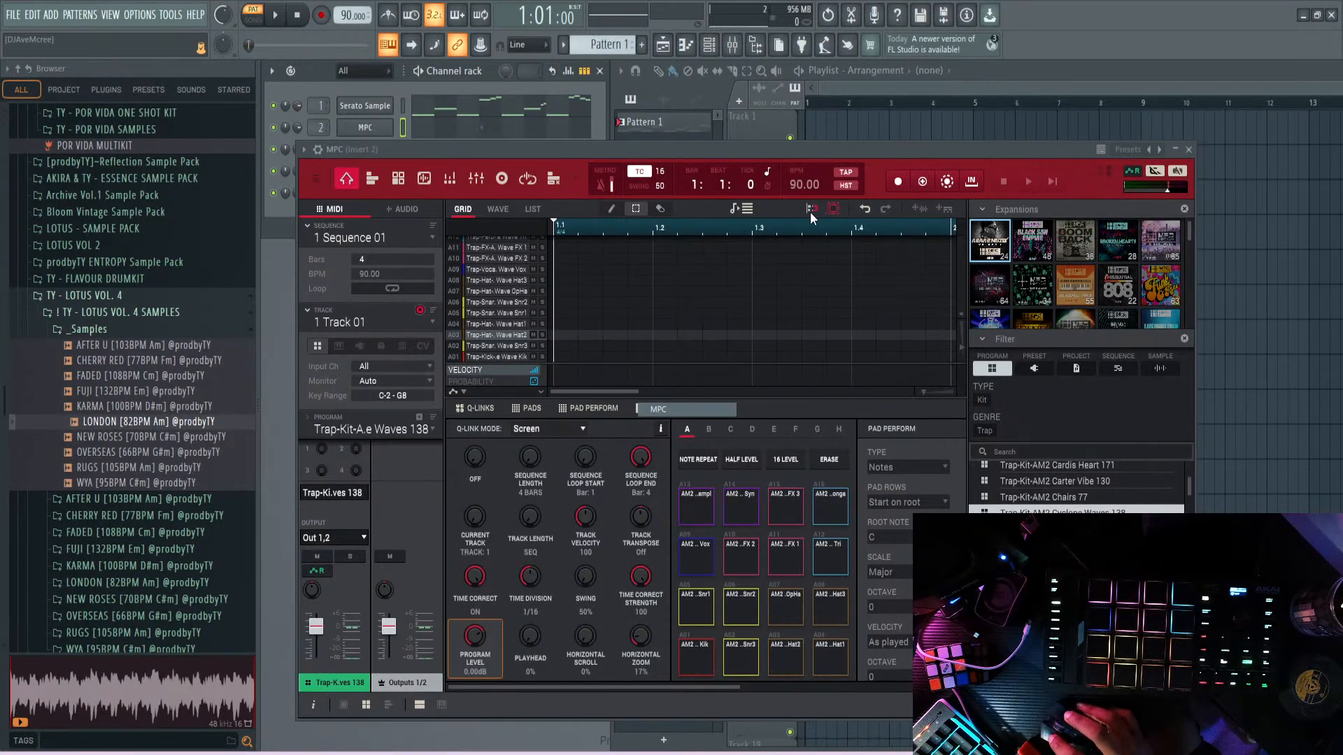
{"action": "left_click", "coordinate": [898, 189]}
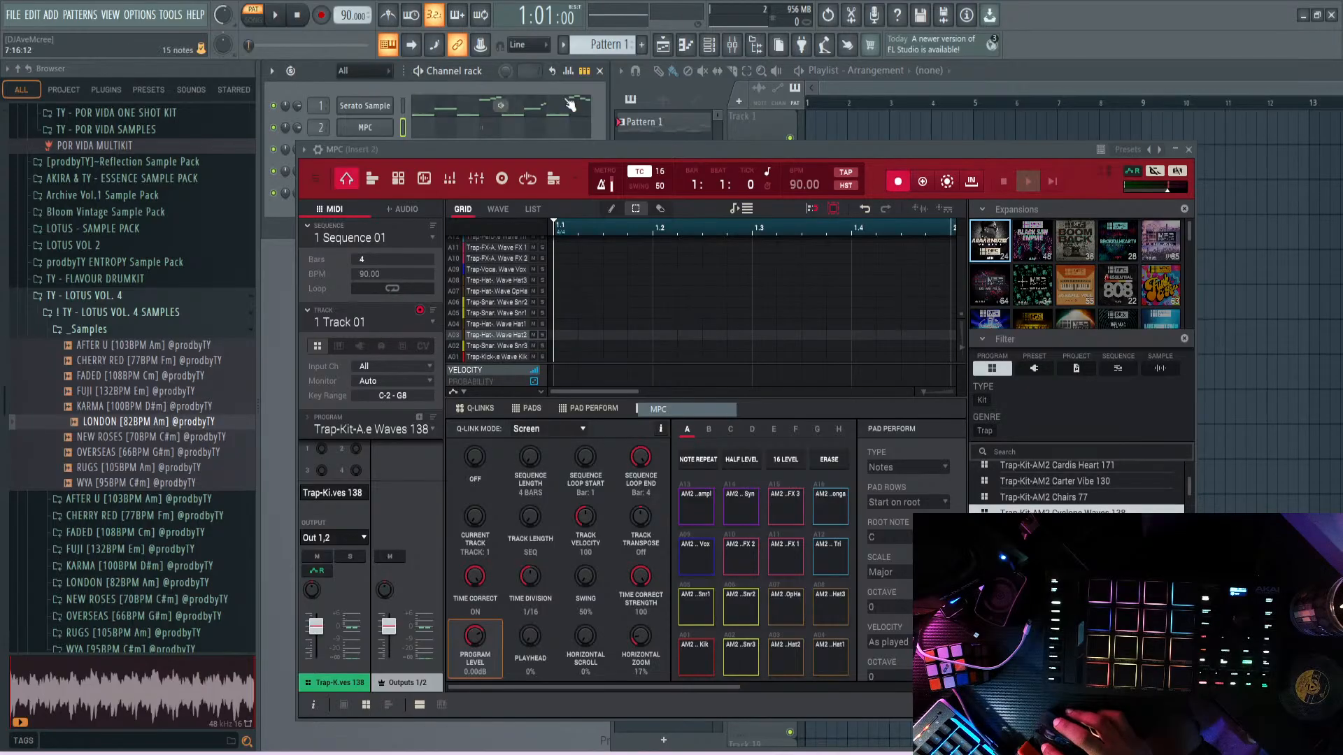
{"action": "left_click", "coordinate": [283, 18]}
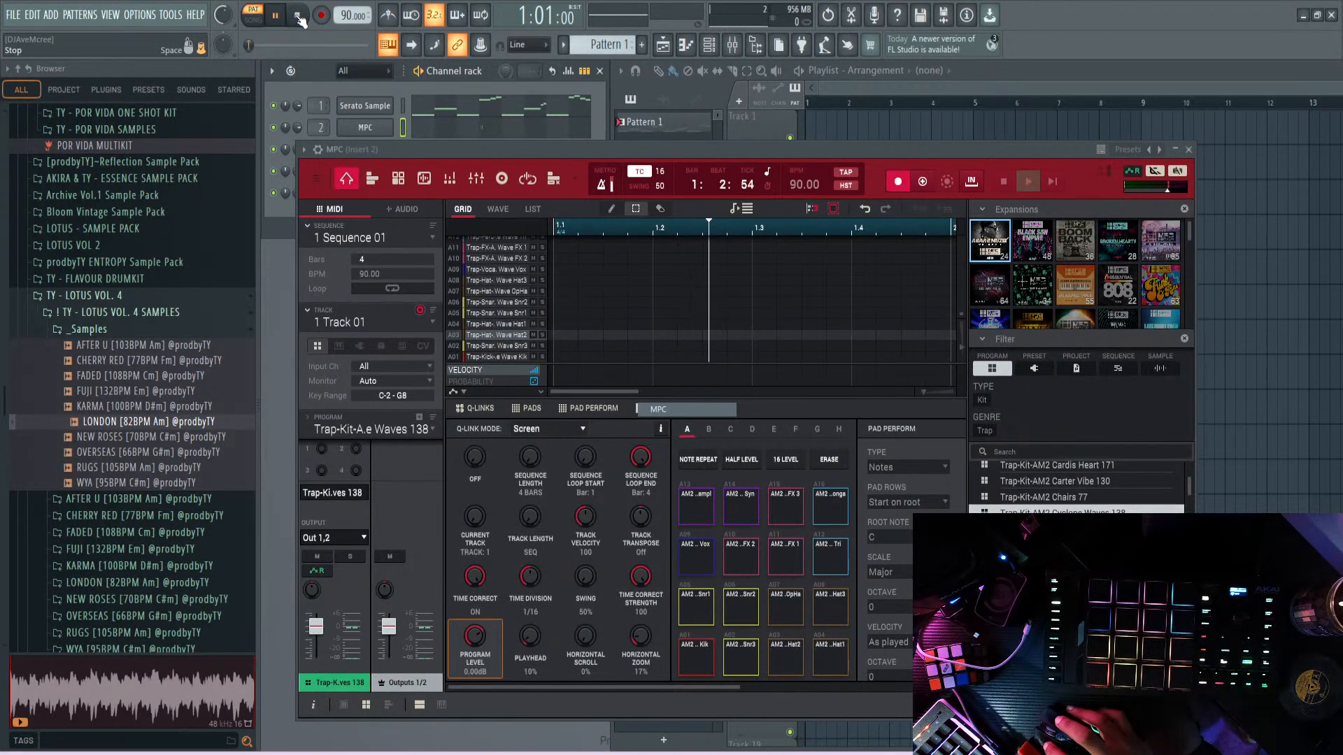
{"action": "left_click", "coordinate": [299, 17]}
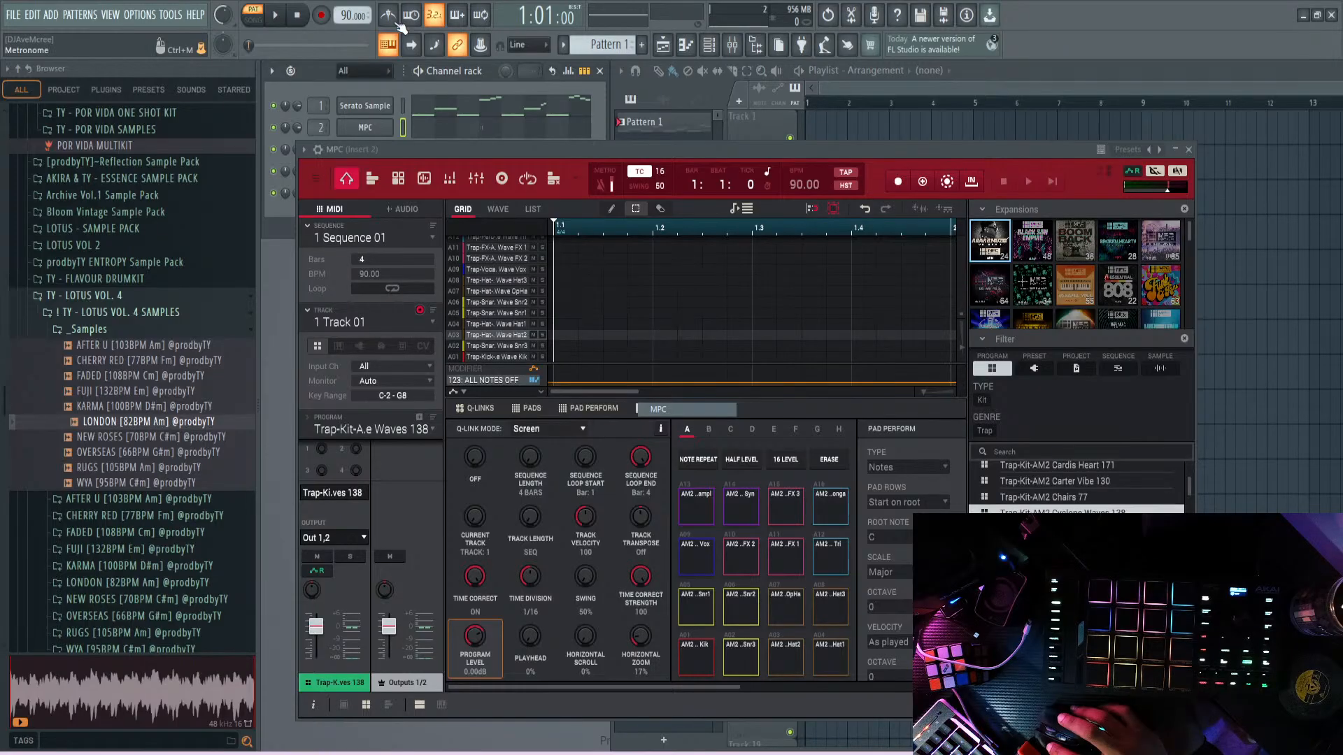
- Enable the Recording starts playback option, test it with a short recording run and stop the transport
{"action": "right_click", "coordinate": [325, 21]}
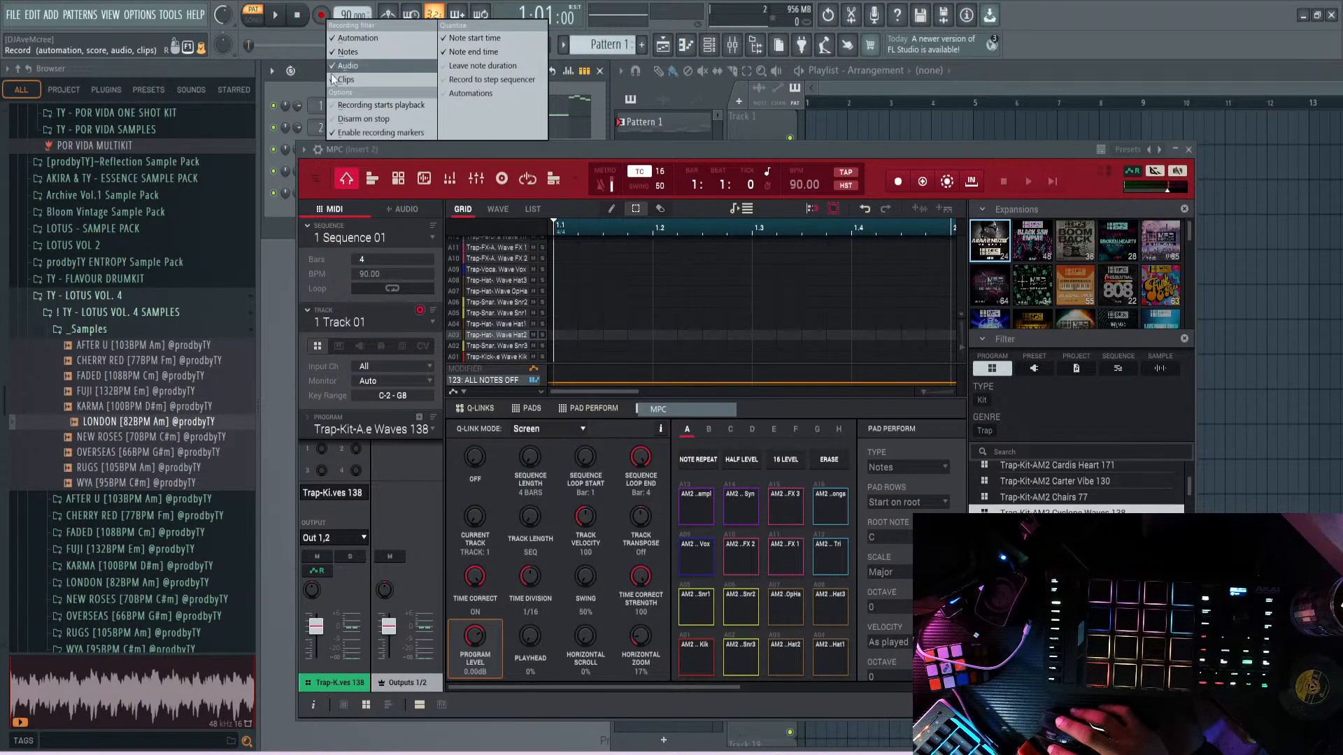
{"action": "left_click", "coordinate": [347, 104]}
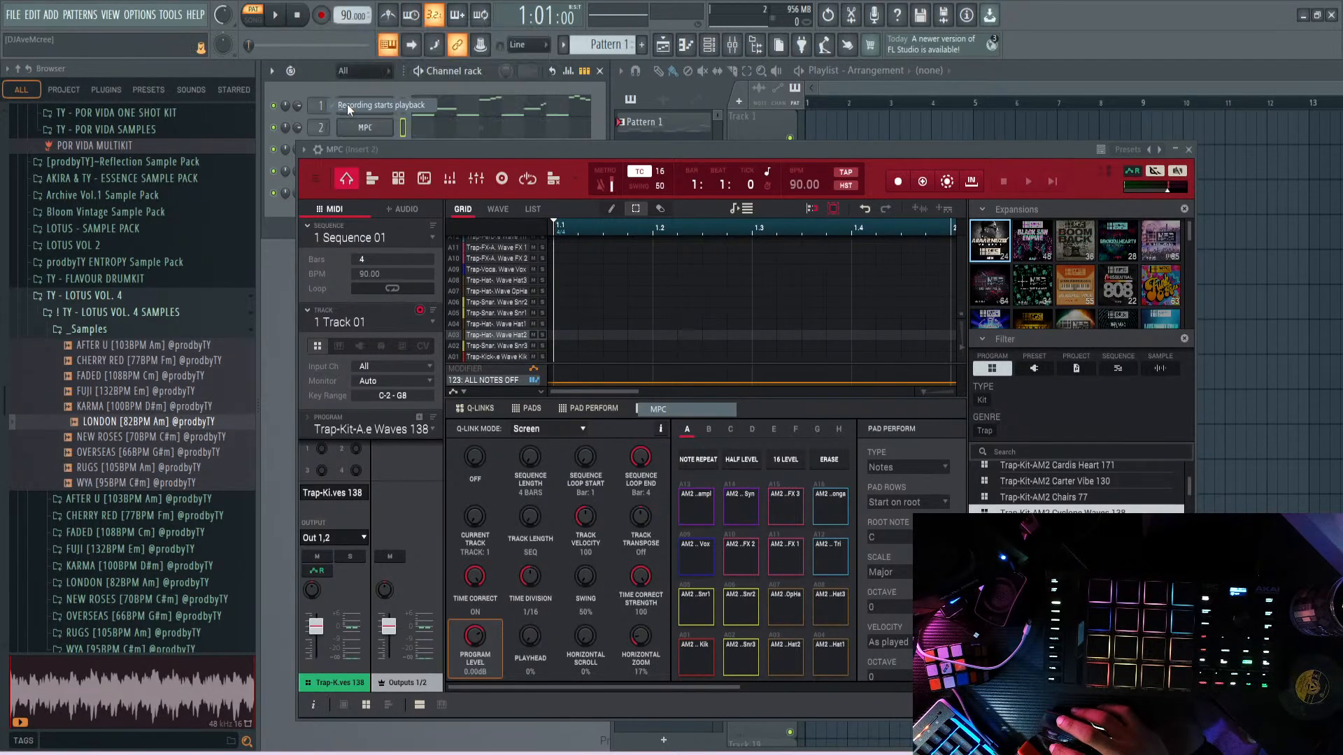
{"action": "left_click", "coordinate": [327, 20]}
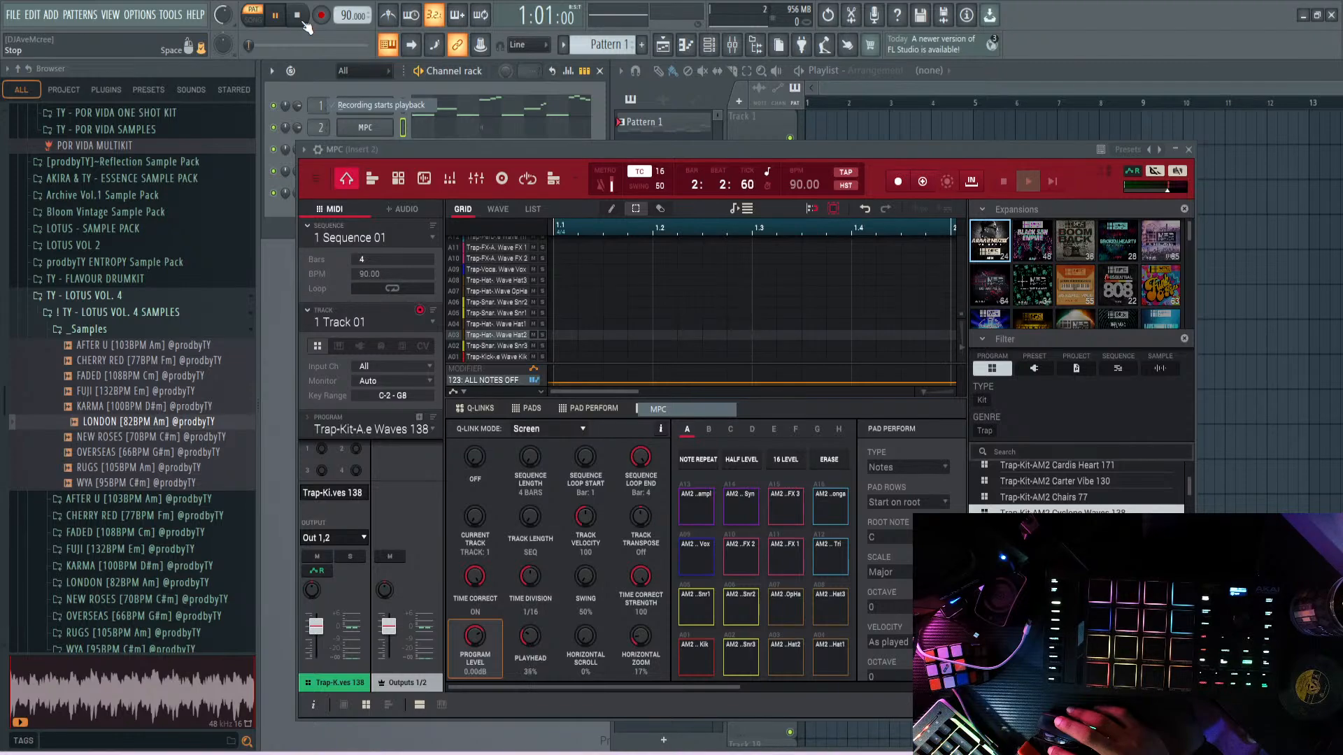
{"action": "left_click", "coordinate": [305, 22]}
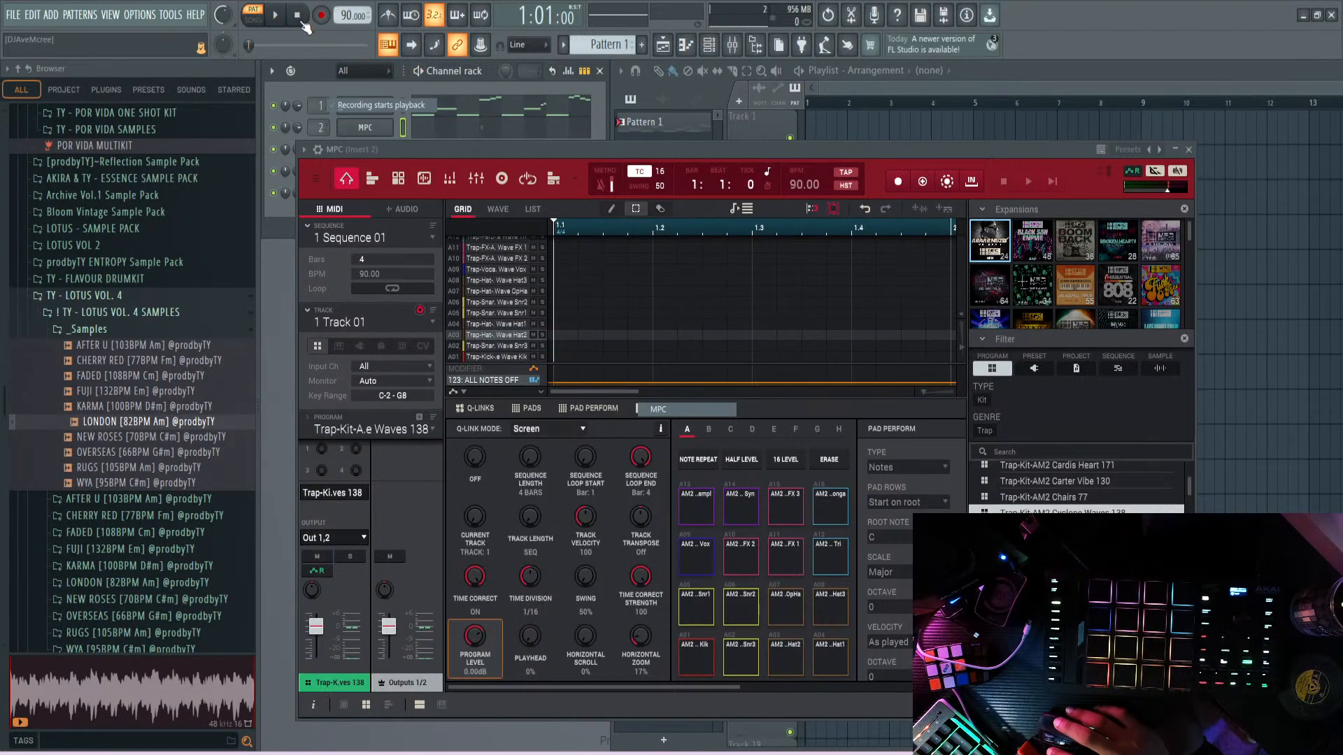
{"action": "left_click", "coordinate": [281, 21]}
{"action": "left_click", "coordinate": [293, 23]}
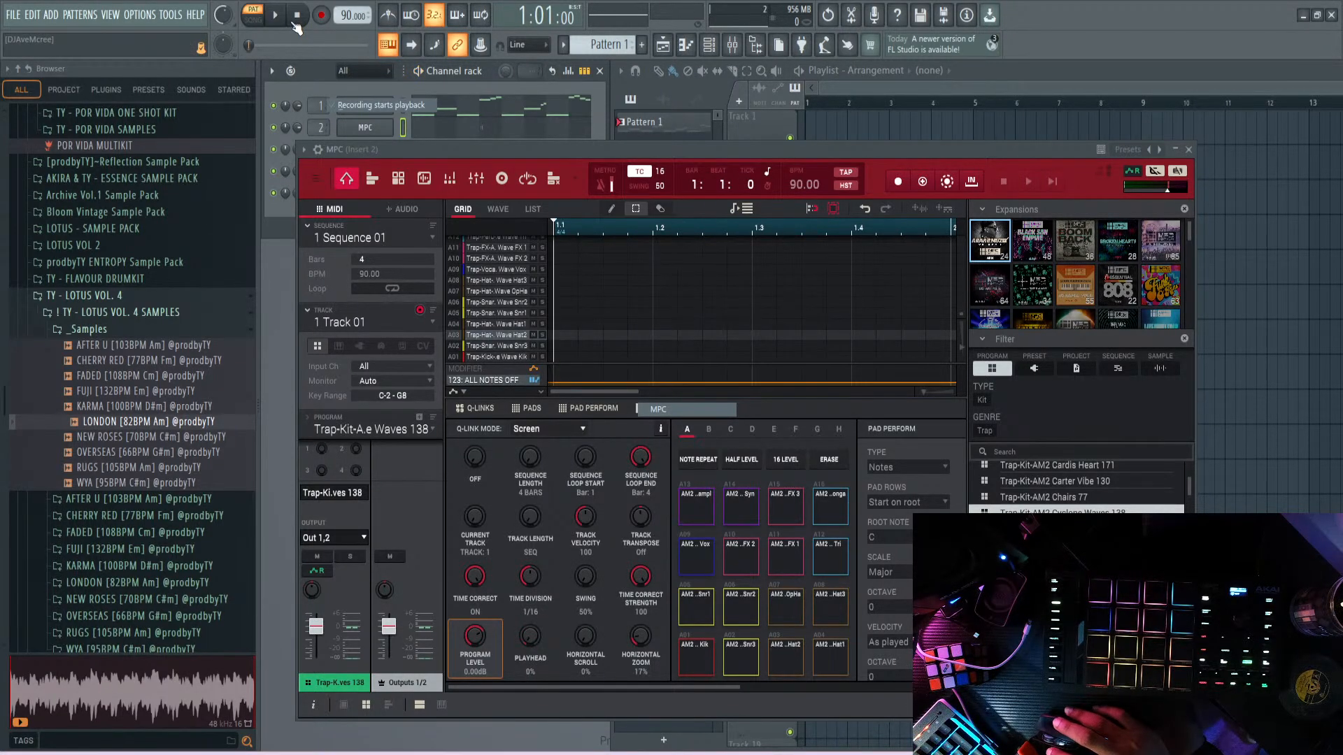
{"action": "right_click", "coordinate": [426, 14]}
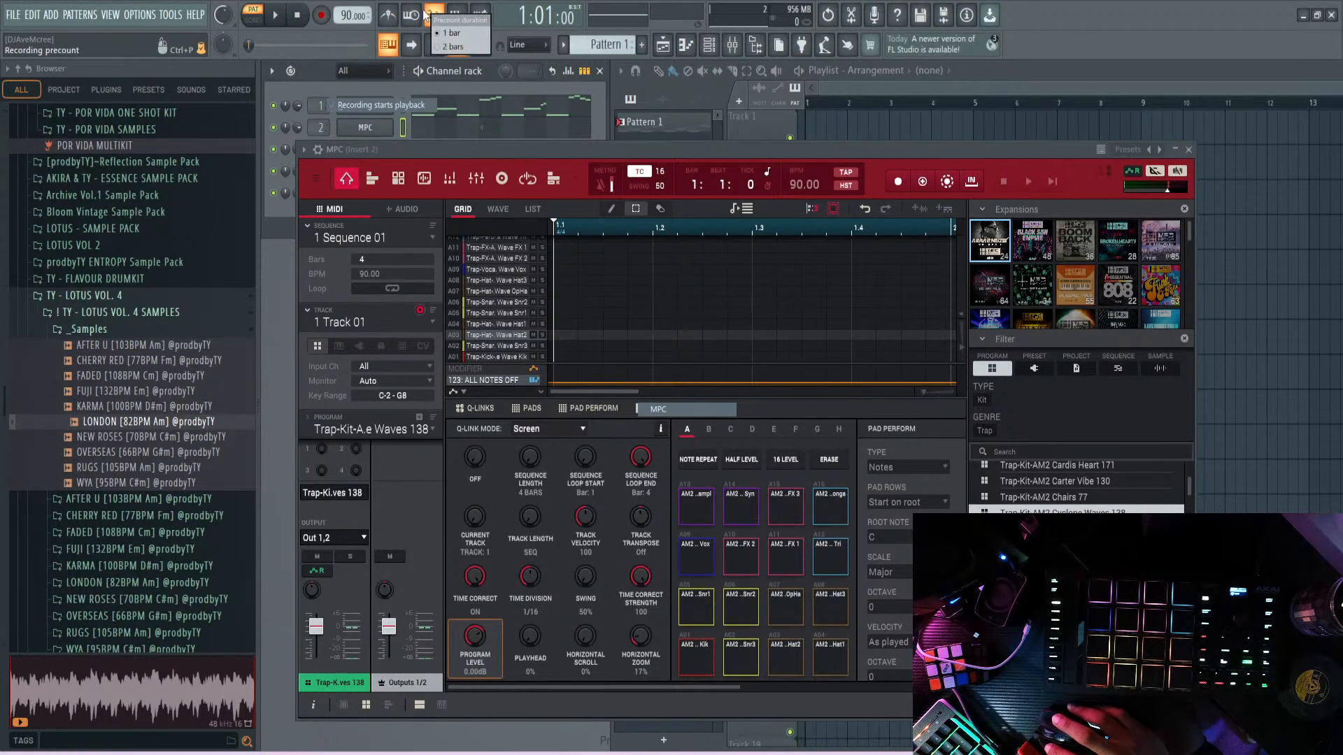
{"action": "left_click", "coordinate": [280, 15]}
{"action": "left_click", "coordinate": [279, 16]}
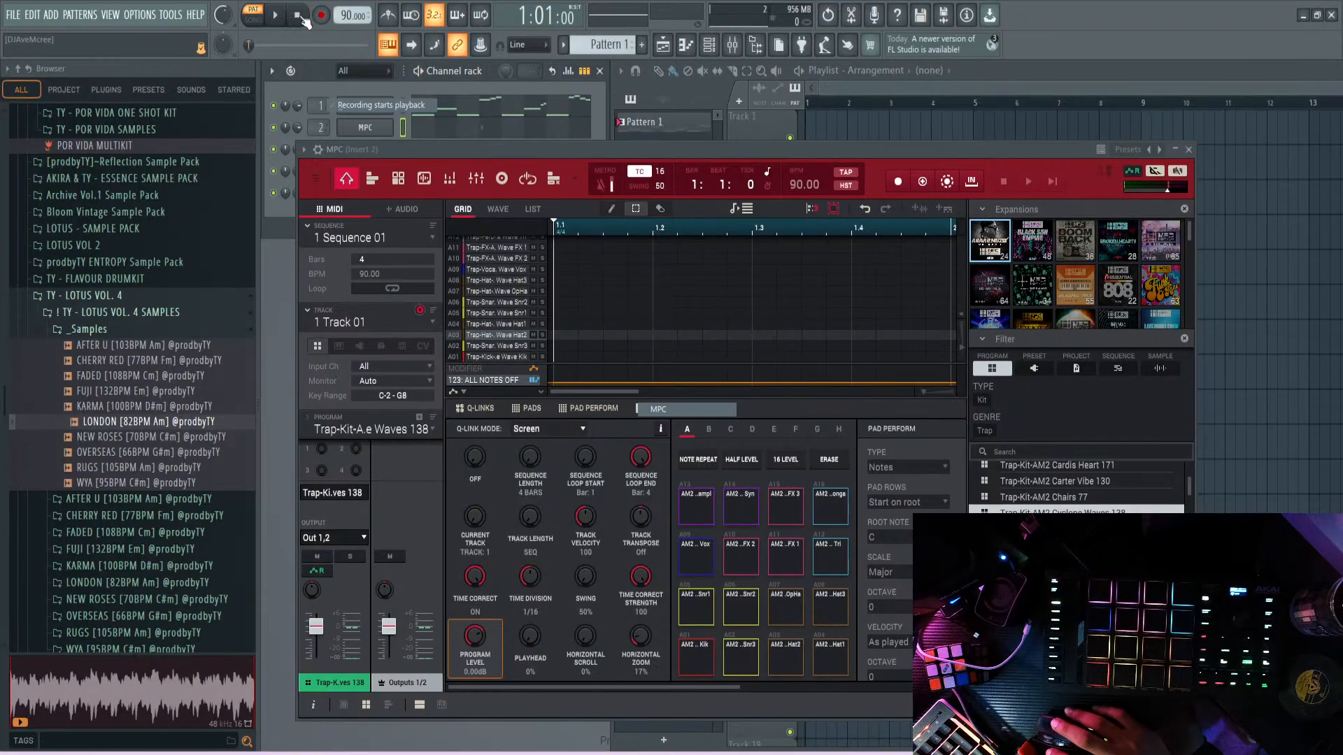
{"action": "right_click", "coordinate": [326, 14]}
{"action": "left_click", "coordinate": [327, 14]}
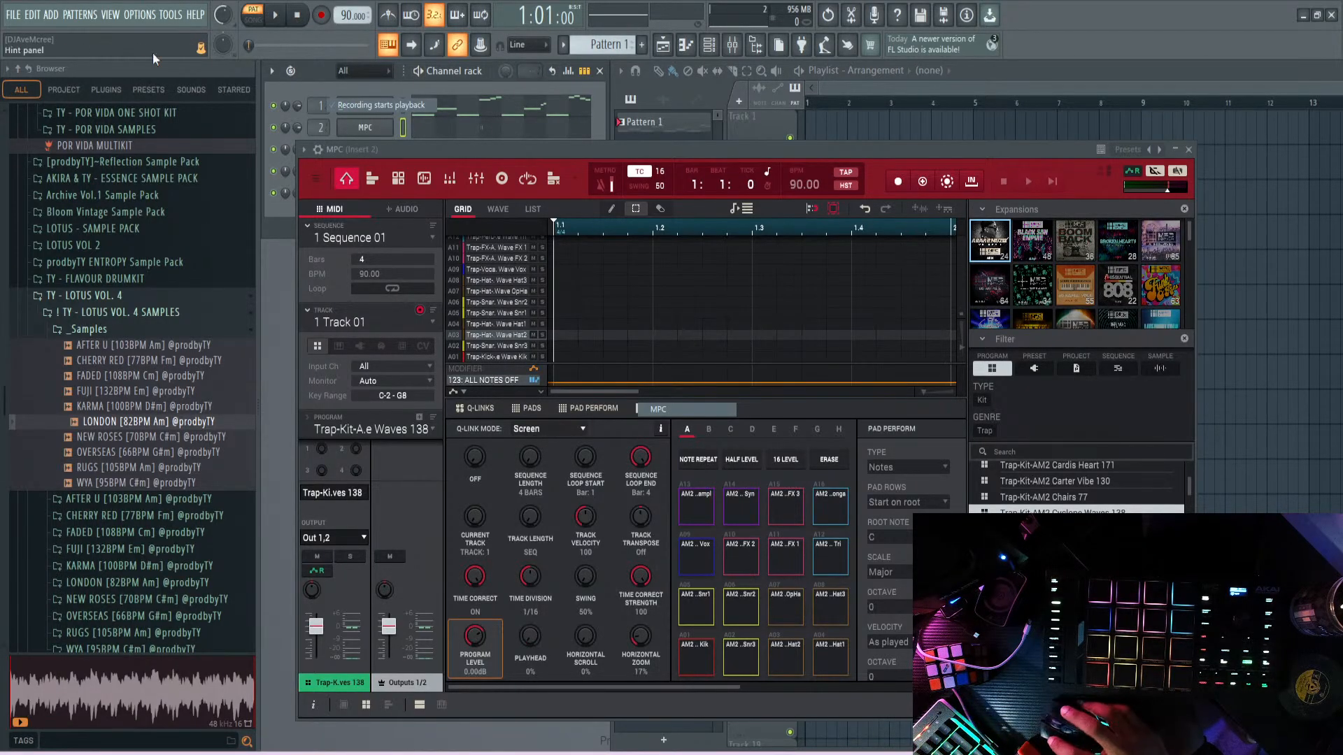
- Open the MIDI settings and disable the MPC Studio mk2 MIDI Port and MPC Studio mk2 Public inputs
{"action": "left_click", "coordinate": [130, 15]}
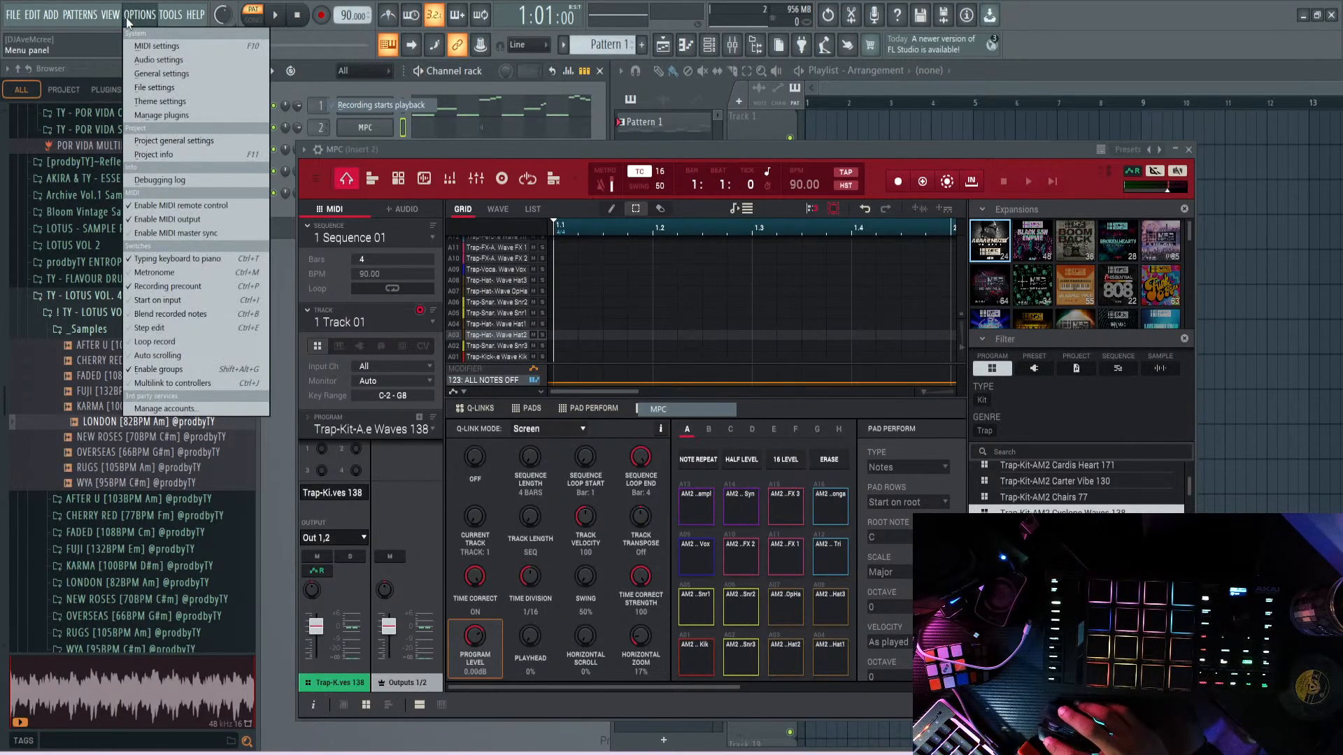
{"action": "left_click", "coordinate": [193, 47]}
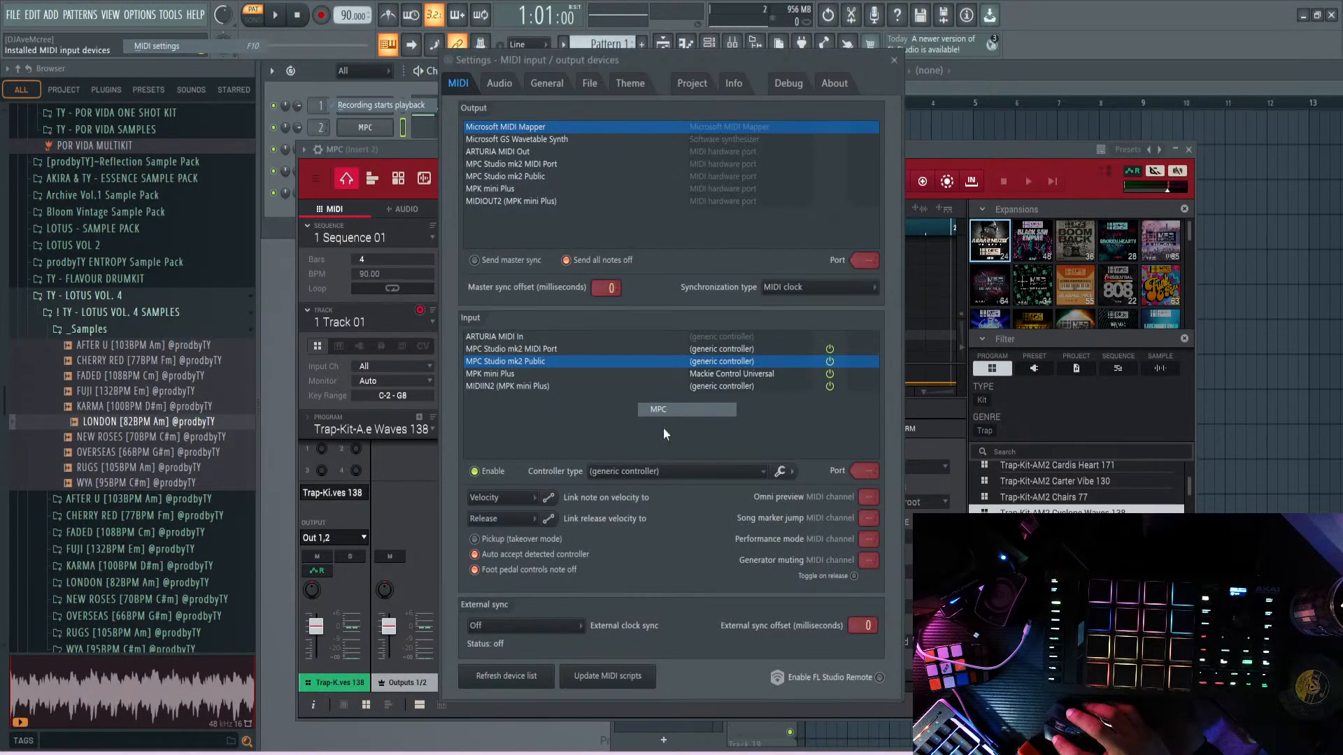
{"action": "left_click", "coordinate": [831, 348]}
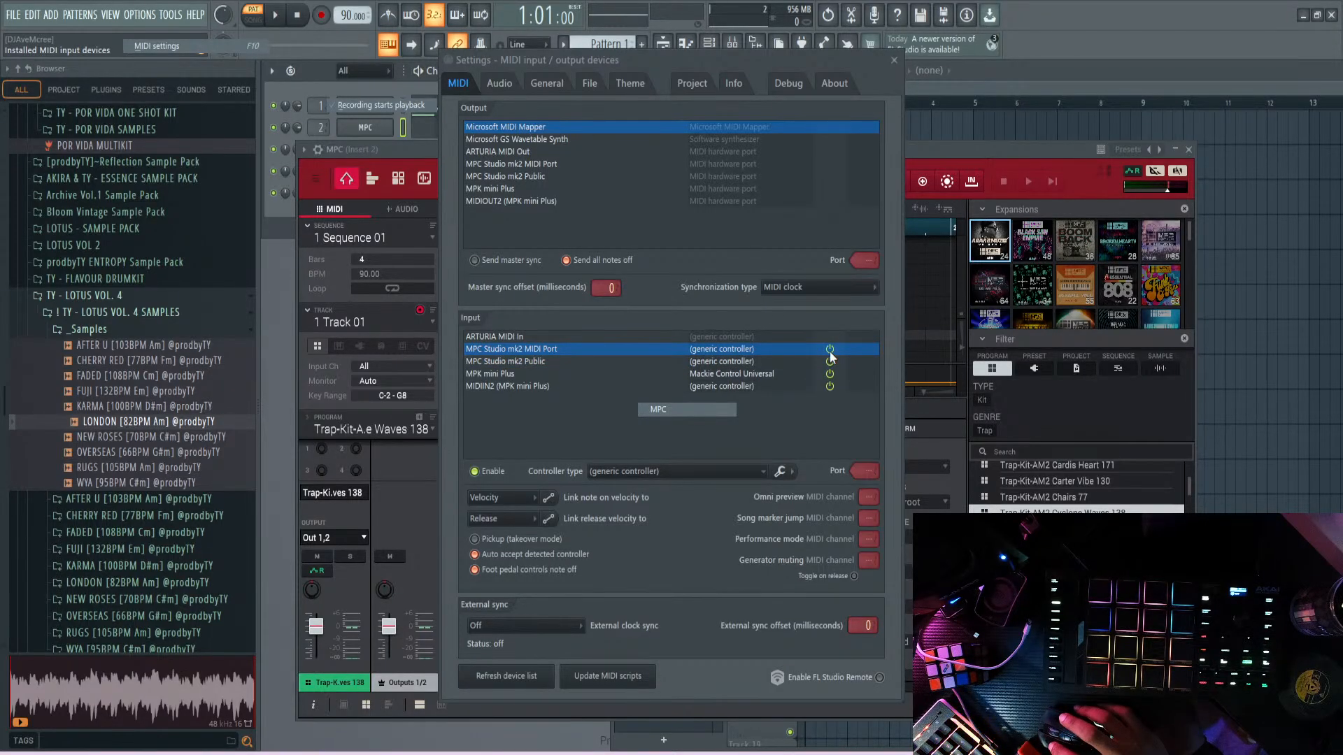
{"action": "left_click", "coordinate": [484, 471]}
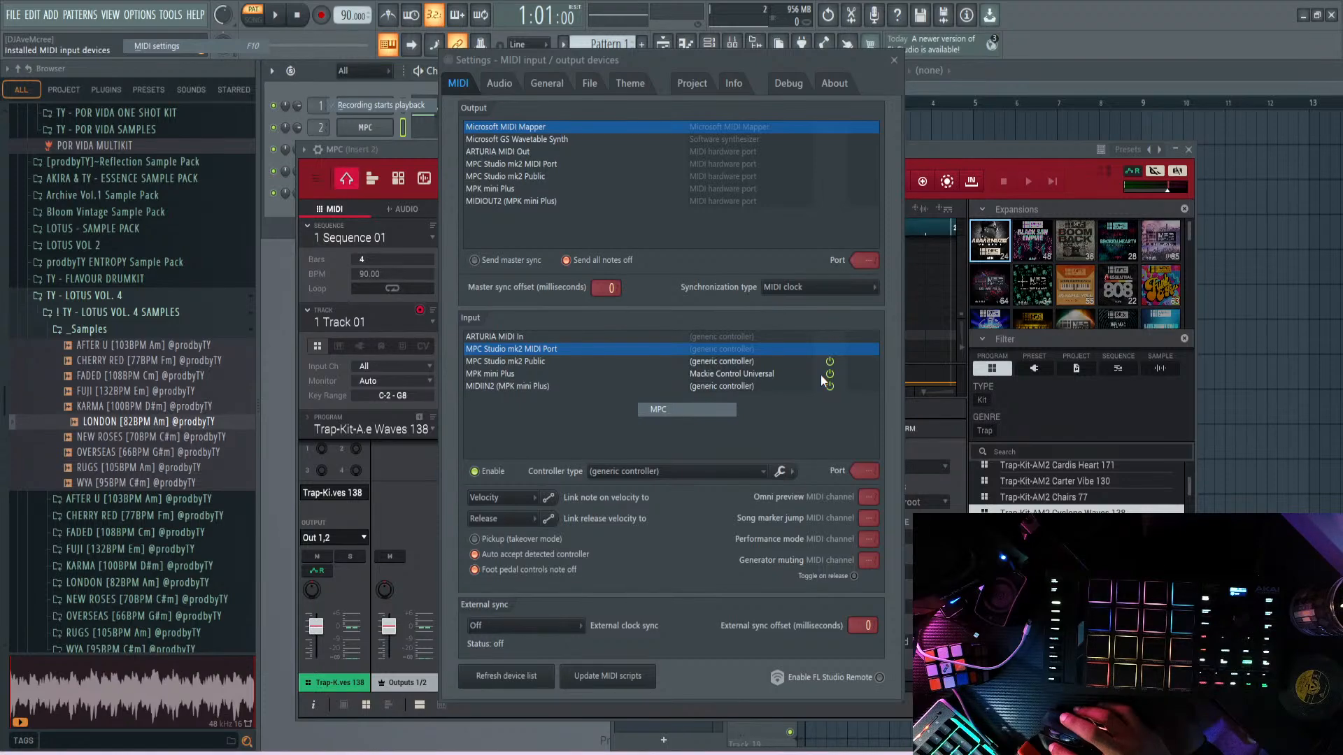
{"action": "left_click", "coordinate": [699, 362]}
{"action": "left_click", "coordinate": [484, 471]}
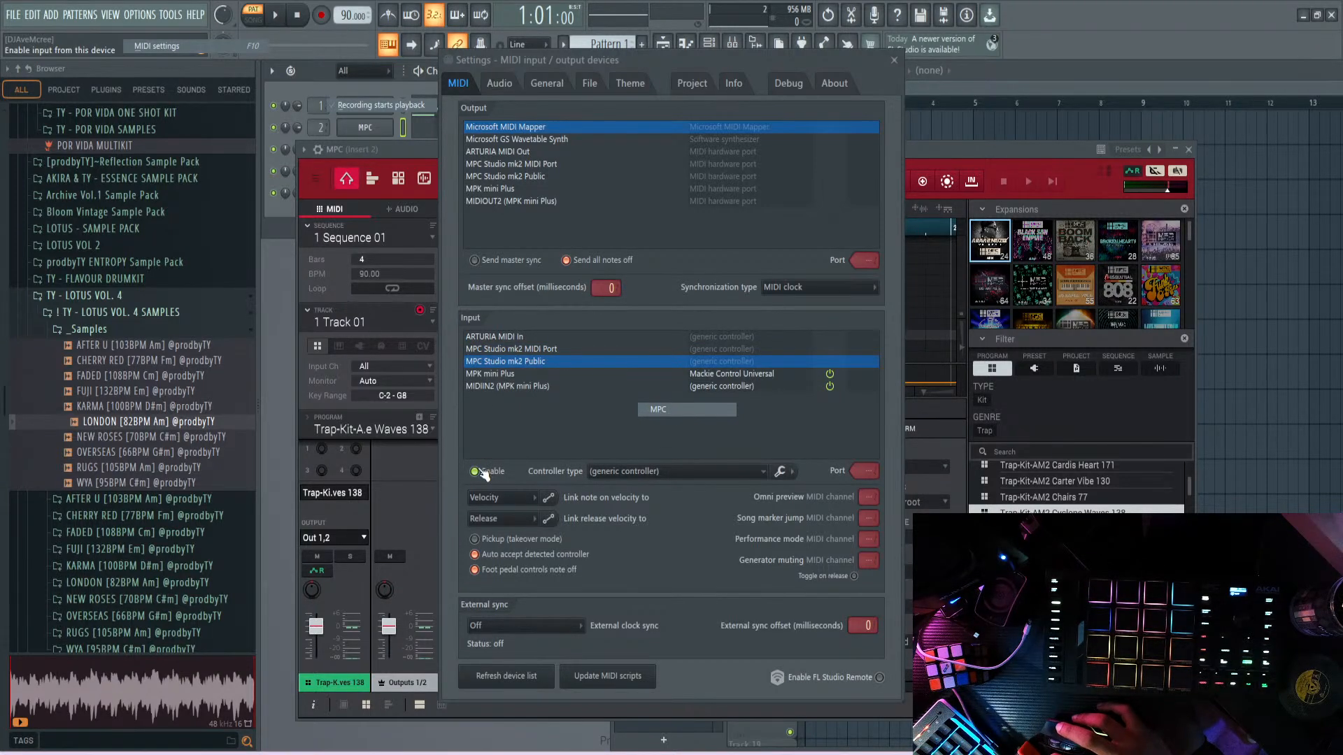
- Disable the MIDIIN2 (MPK mini Plus) input, make sure MPC Studio mk2 Public is disabled as well, and close the settings
{"action": "left_click", "coordinate": [484, 471]}
{"action": "left_click", "coordinate": [532, 386]}
{"action": "left_click", "coordinate": [484, 471]}
{"action": "left_click", "coordinate": [549, 374]}
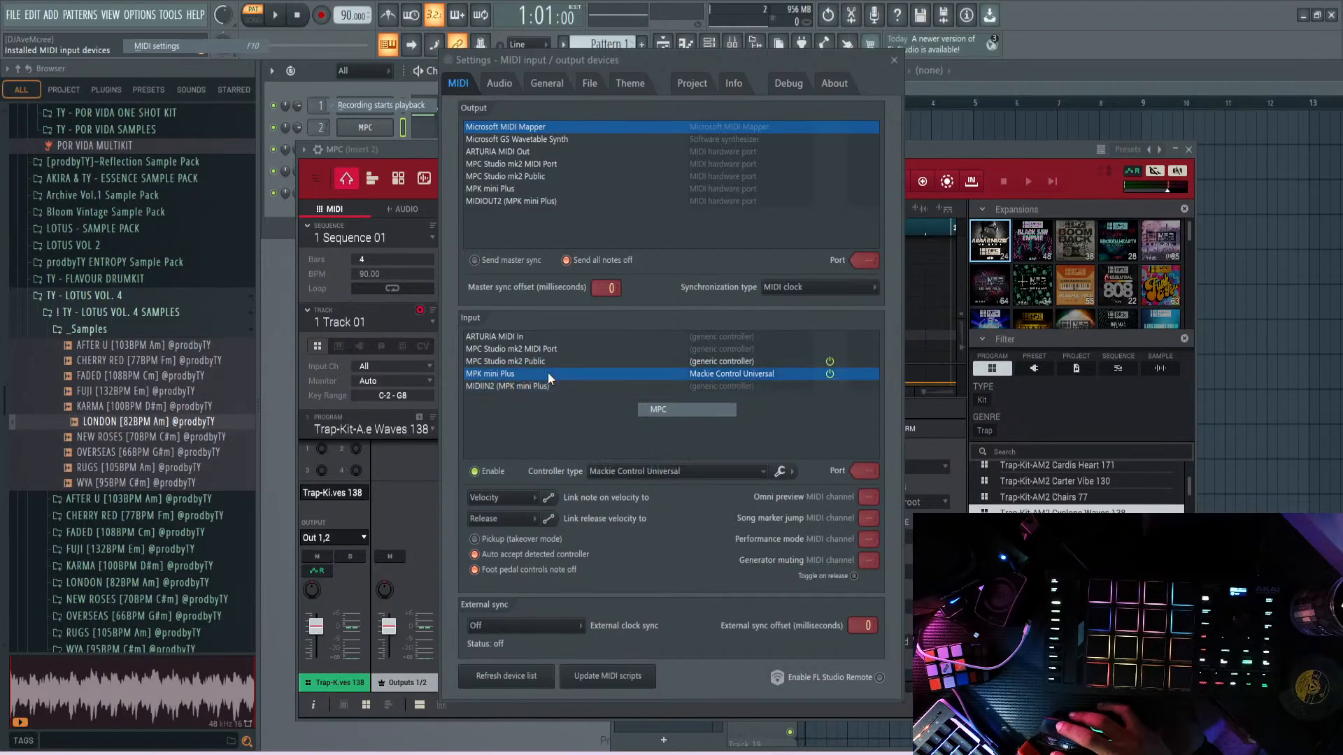
{"action": "left_click", "coordinate": [532, 362]}
{"action": "left_click", "coordinate": [486, 470]}
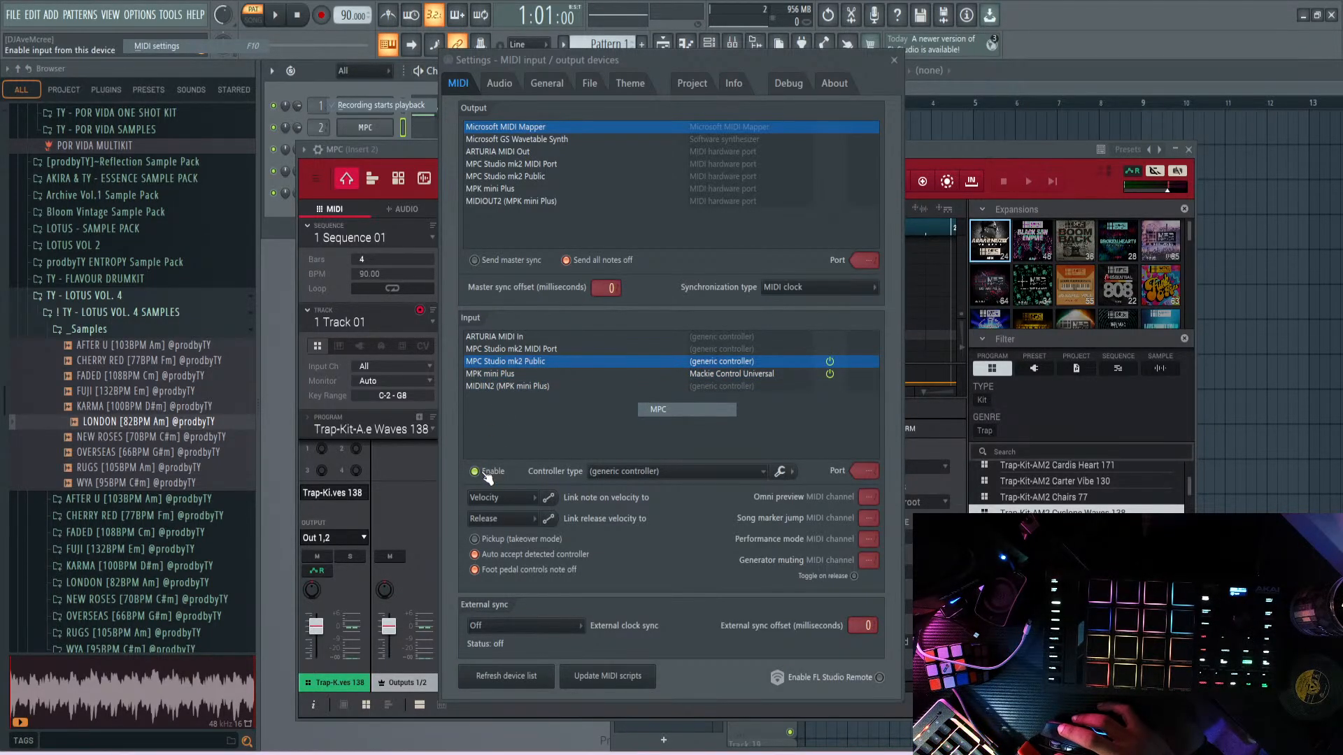
{"action": "left_click", "coordinate": [589, 374]}
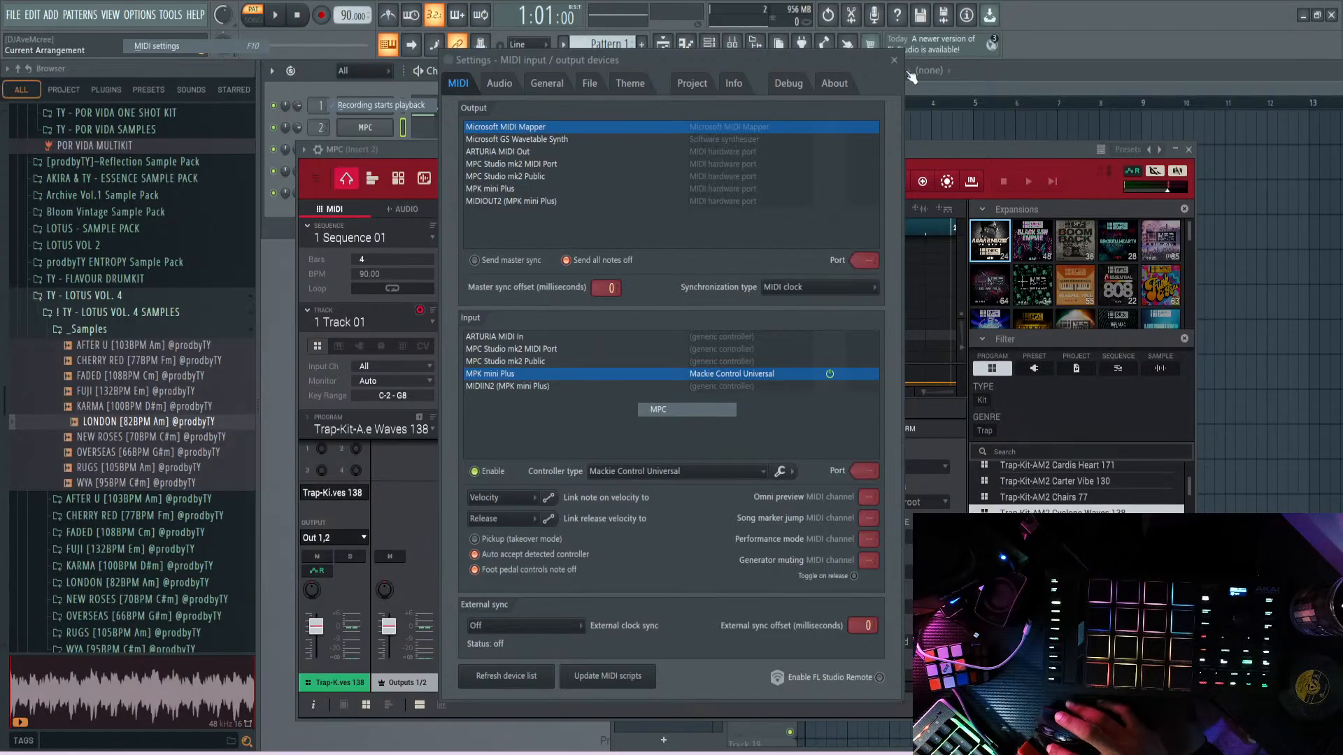
{"action": "left_click", "coordinate": [894, 60]}
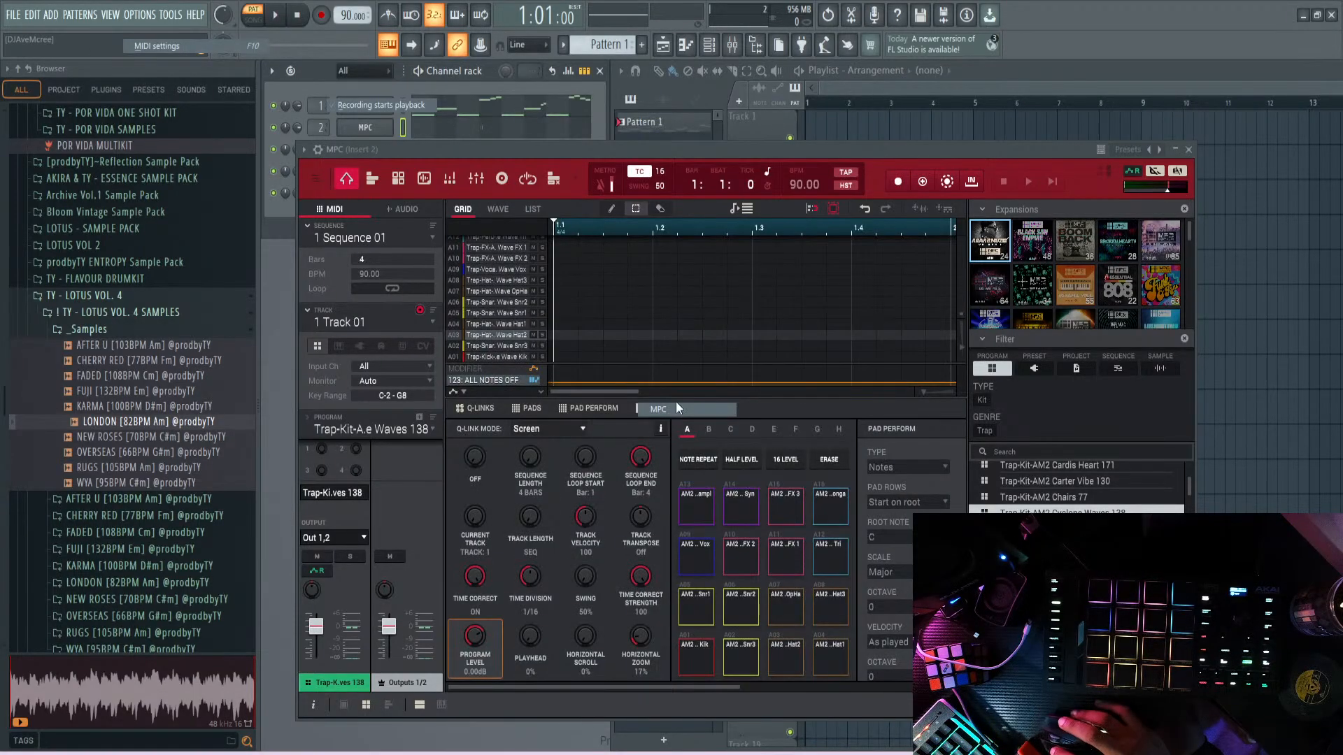
- Turn on the loop of MPC Sequence 01 and set its length to 8 bars during a playback run, then stop playback
{"action": "left_click_drag", "start_coordinate": [703, 148], "coordinate": [786, 139]}
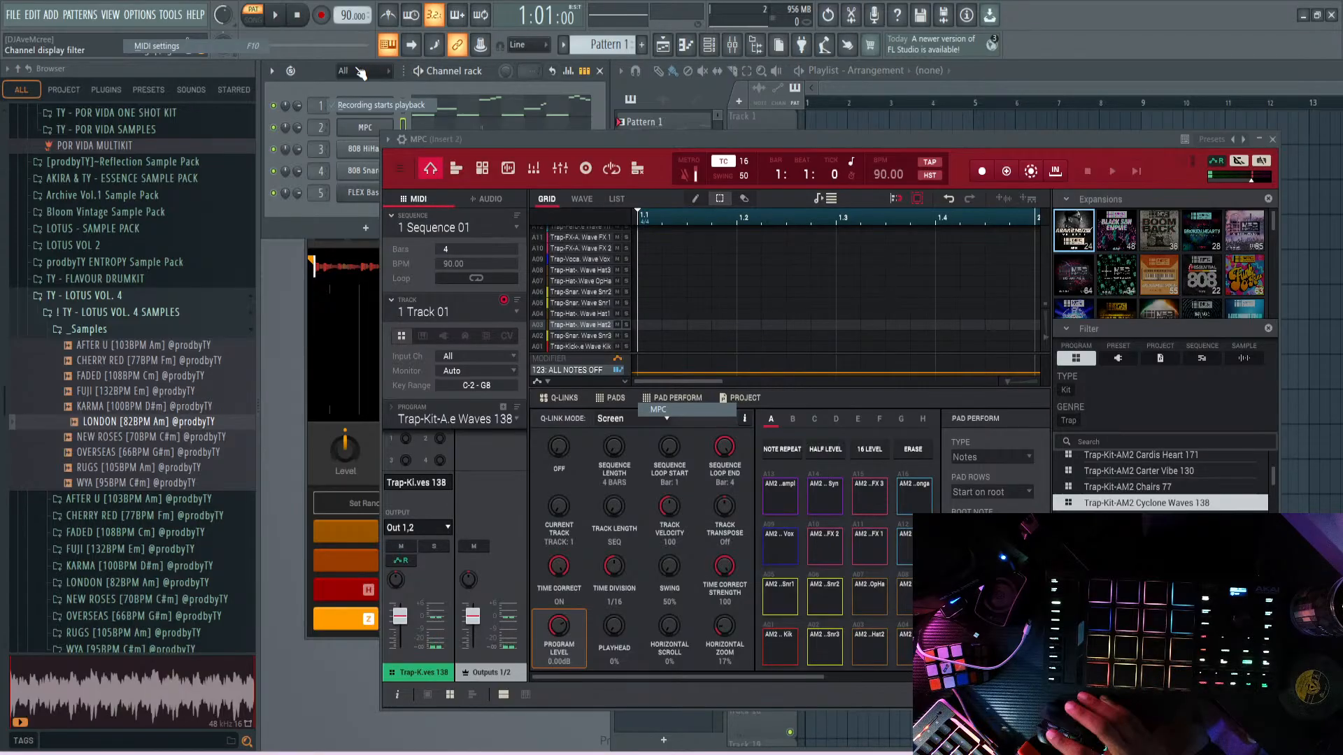
{"action": "left_click", "coordinate": [449, 279]}
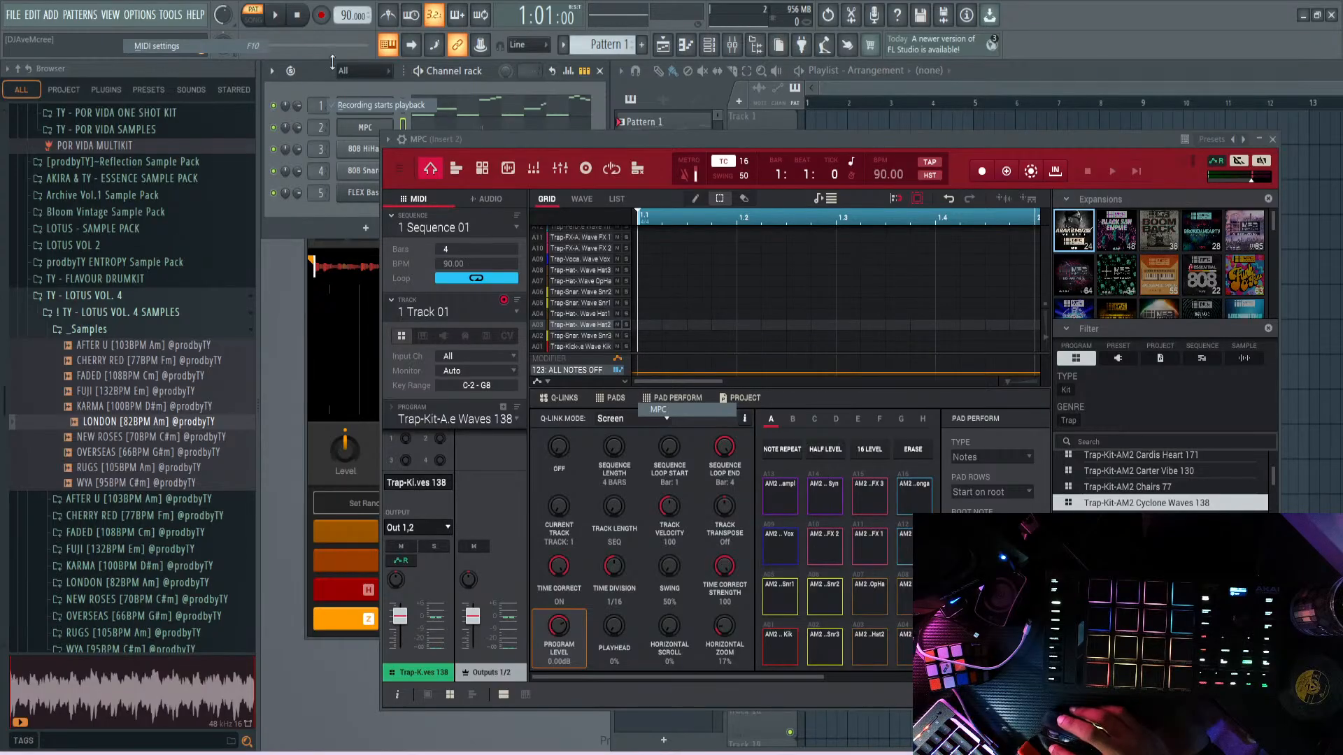
{"action": "left_click", "coordinate": [277, 15]}
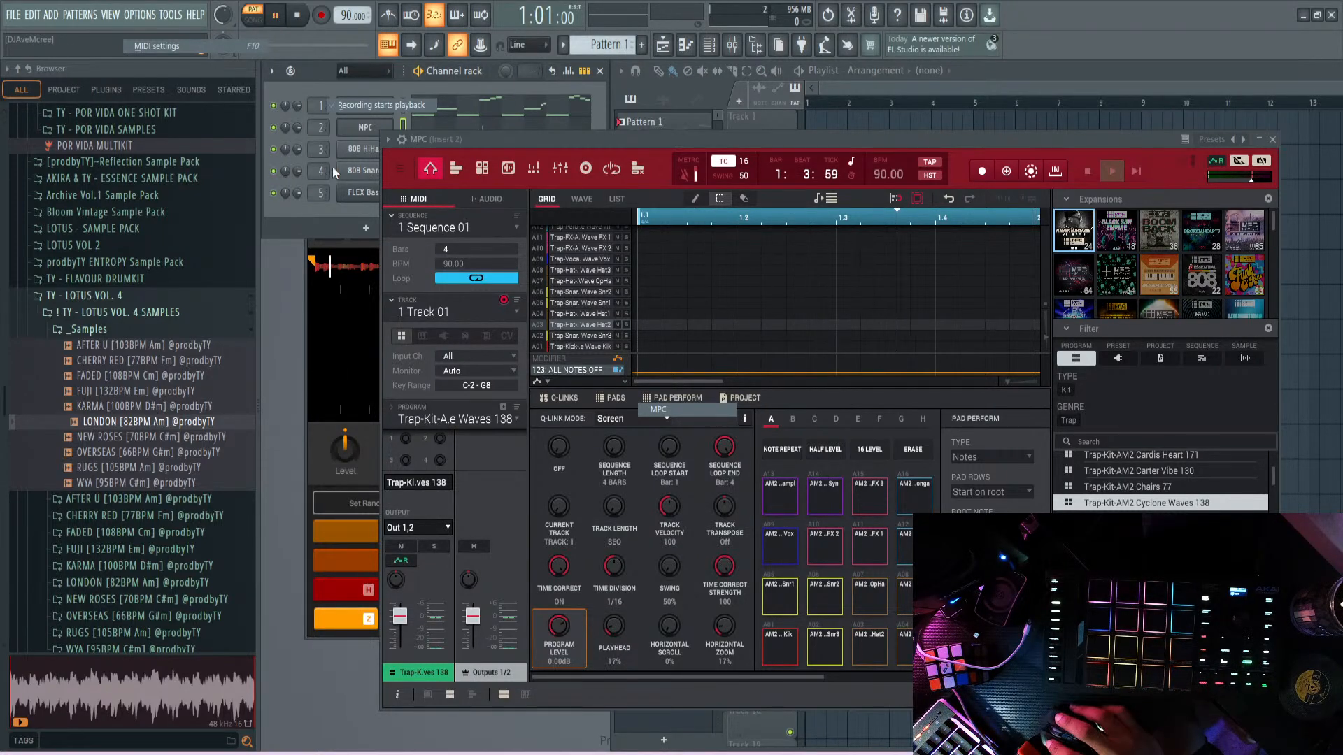
{"action": "mouse_move", "coordinate": [461, 249]}
{"action": "left_mouse_down"}
{"action": "mouse_move", "coordinate": [462, 224]}
{"action": "mouse_move", "coordinate": [461, 249]}
{"action": "mouse_move", "coordinate": [462, 235]}
{"action": "left_mouse_up"}
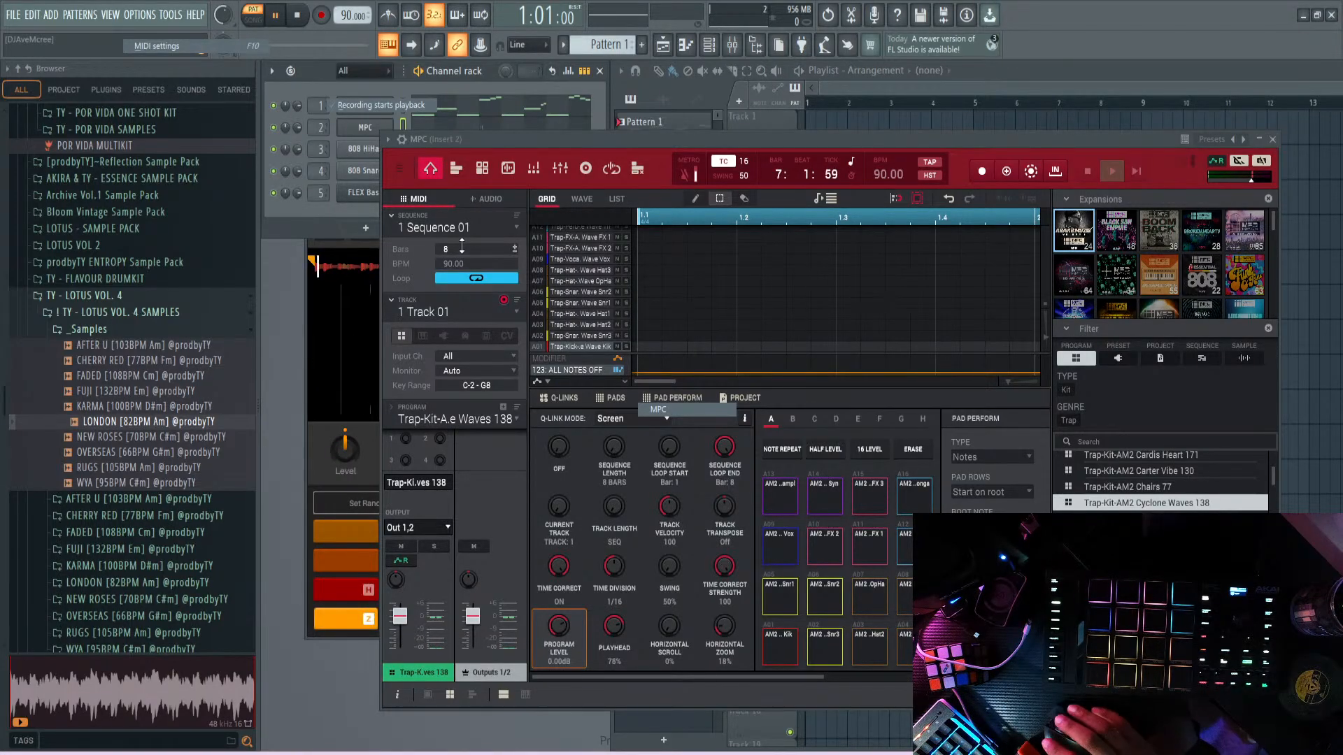
{"action": "key", "text": "space"}
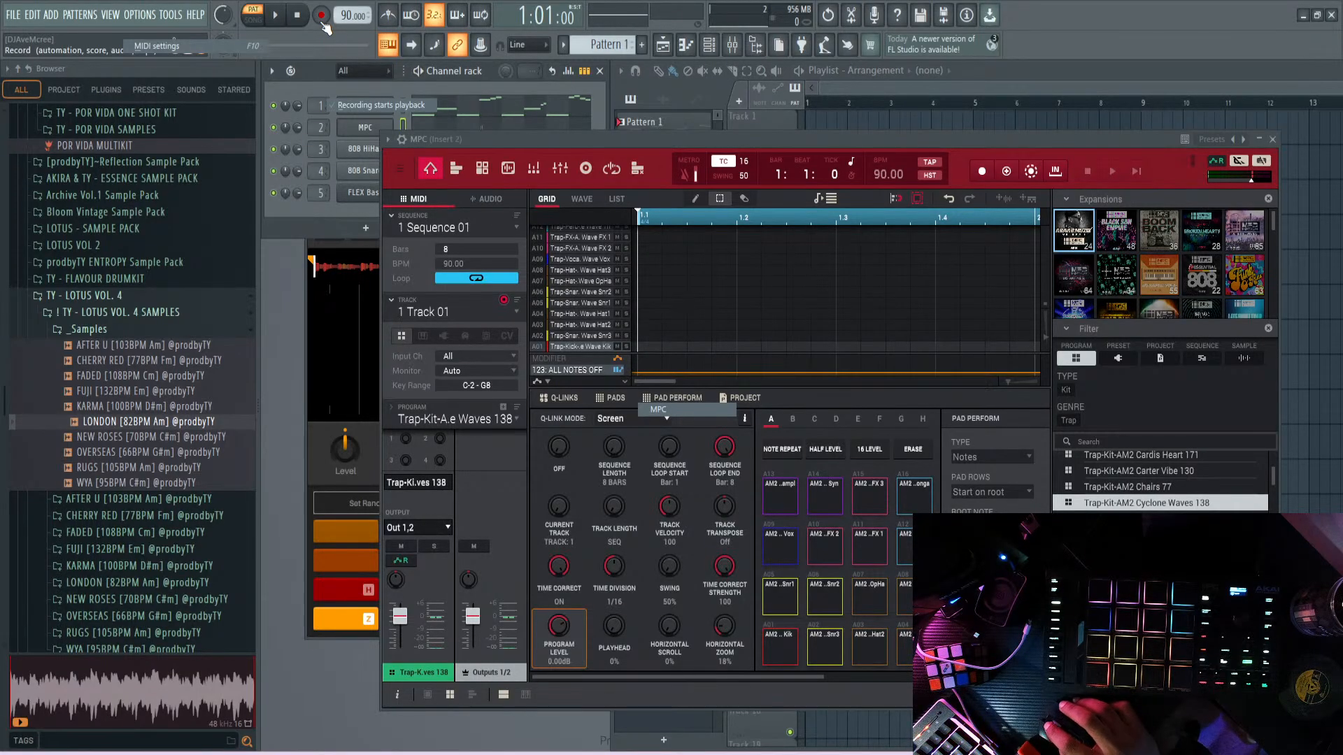
- Save the project as Traptendo - We Bike in a new project folder
{"action": "key", "text": "alt"}
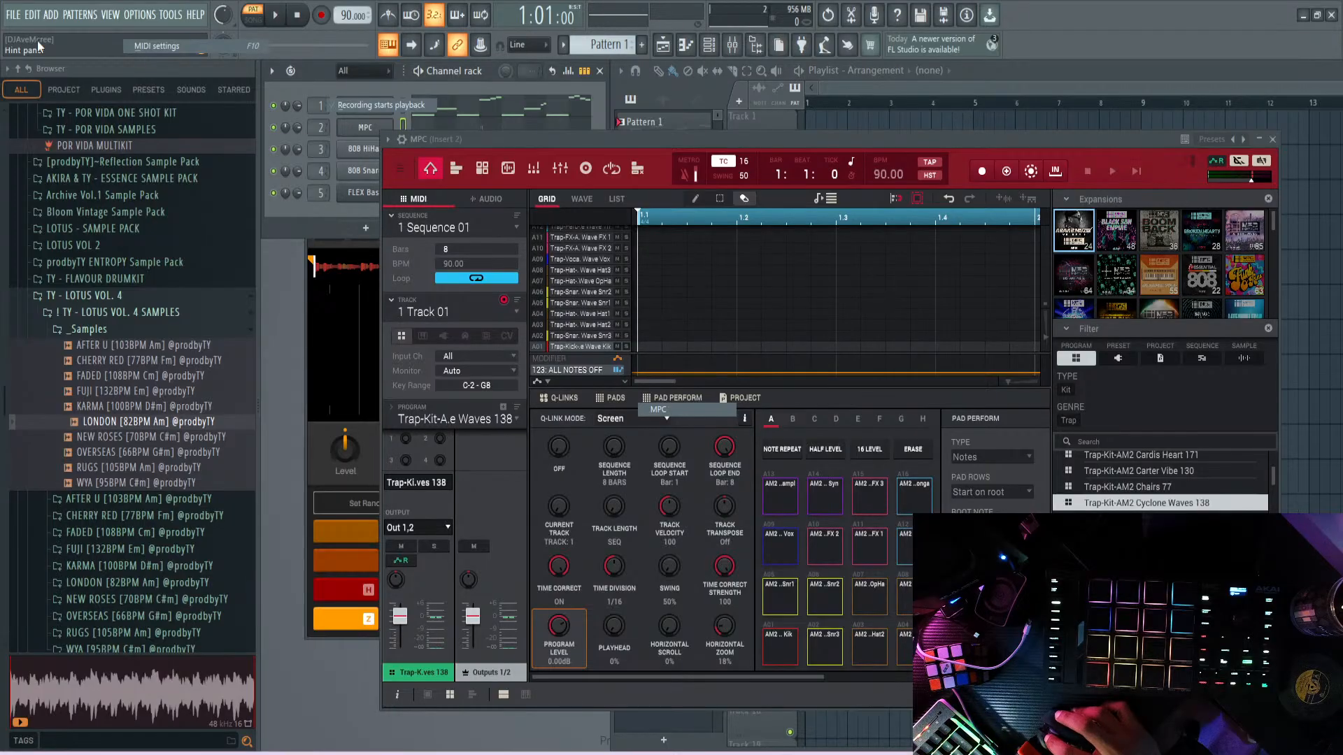
{"action": "left_click", "coordinate": [307, 40]}
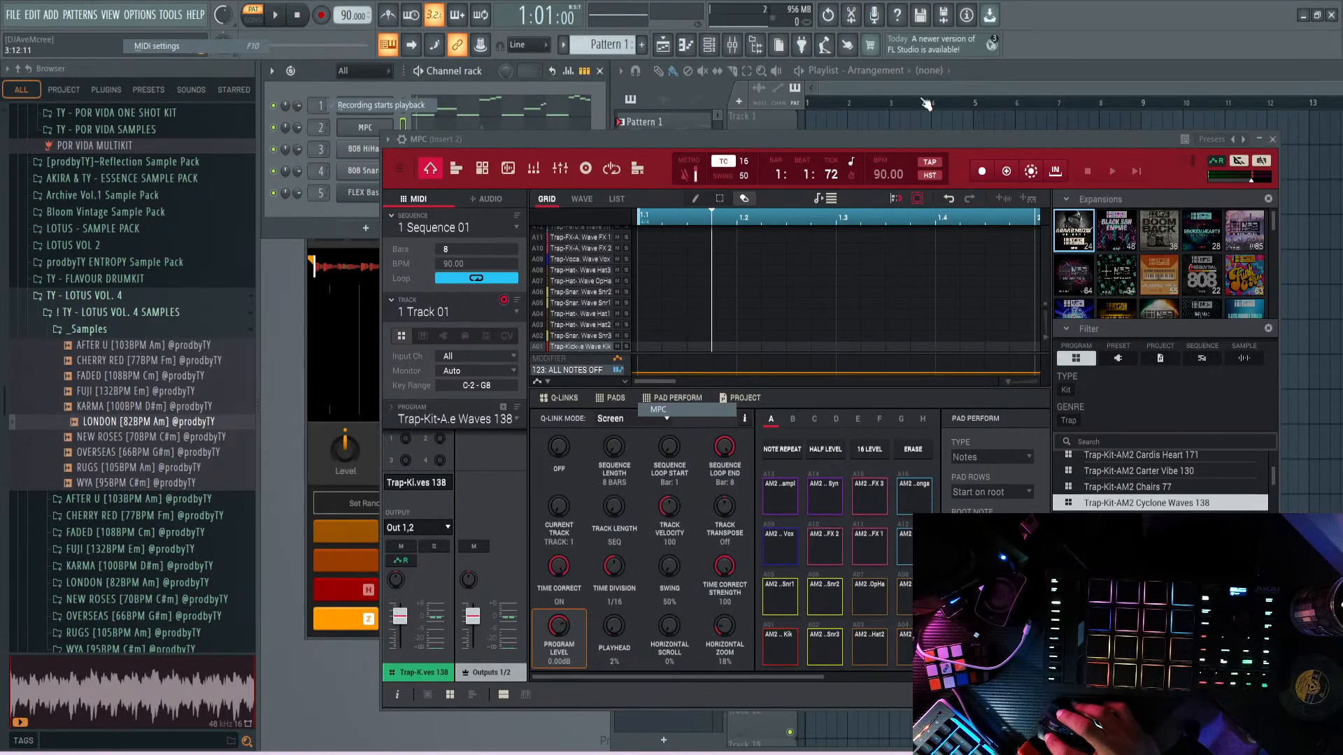
{"action": "left_click", "coordinate": [1021, 72]}
{"action": "key", "text": "ctrl+s"}
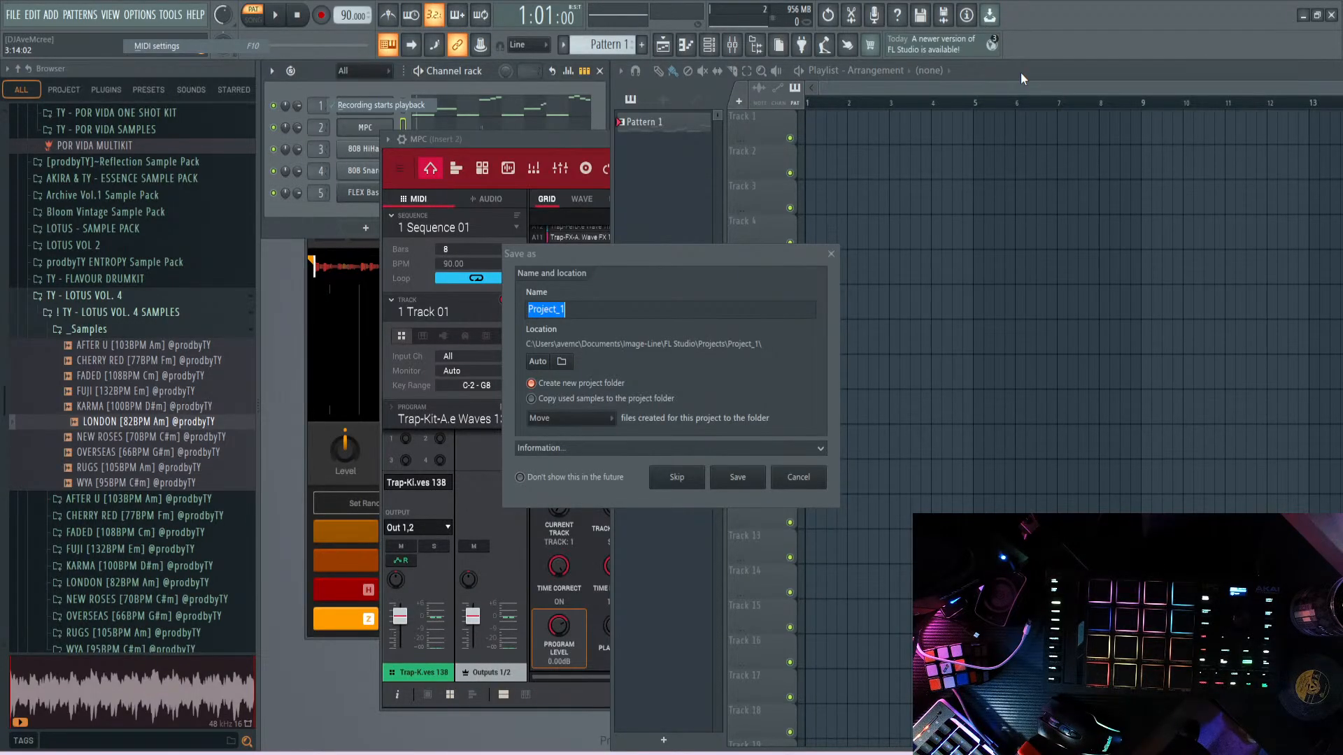
{"action": "type", "text": "tRAPTENDO"}
{"action": "key", "text": "BackSpace"}
{"action": "key", "text": "BackSpace"}
{"action": "key", "text": "BackSpace"}
{"action": "key", "text": "BackSpace"}
{"action": "key", "text": "BackSpace"}
{"action": "key", "text": "BackSpace"}
{"action": "key", "text": "BackSpace"}
{"action": "key", "text": "BackSpace"}
{"action": "key", "text": "BackSpace"}
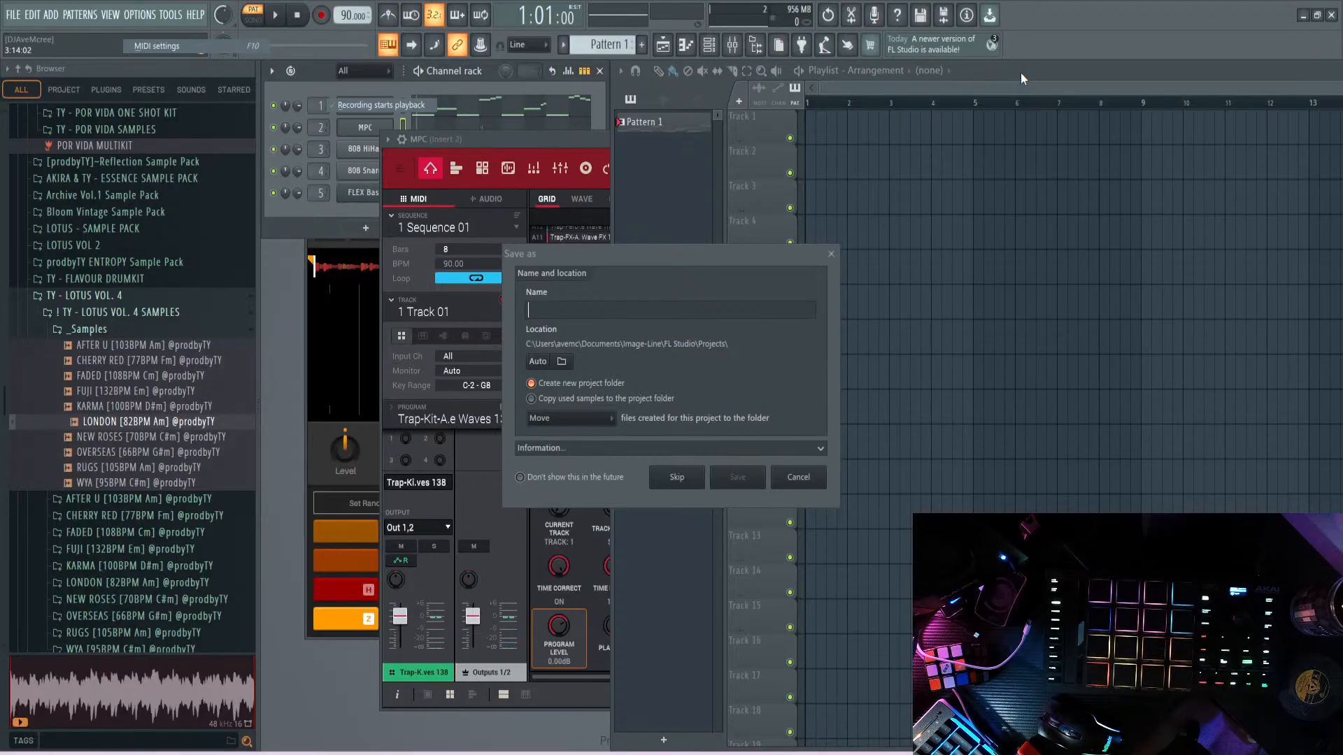
{"action": "type", "text": "Traptendo - We Bike"}
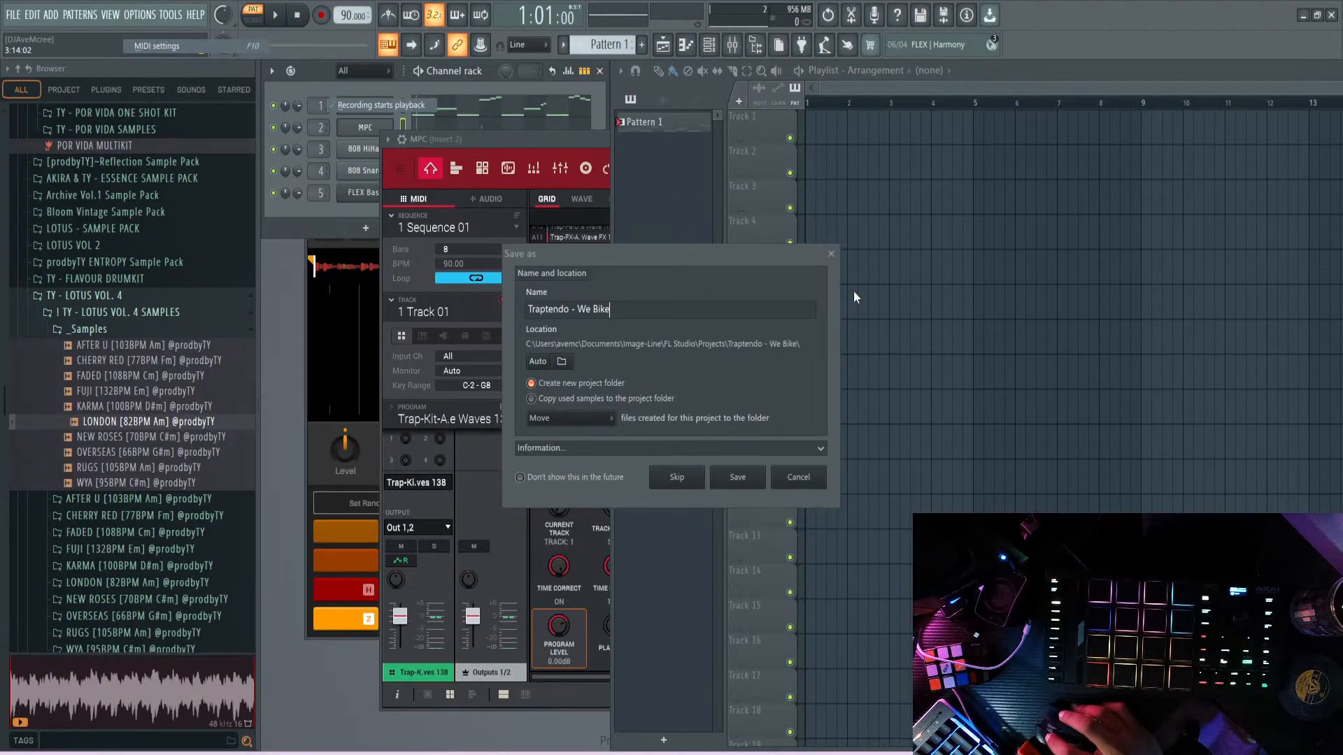
{"action": "left_click", "coordinate": [738, 478]}
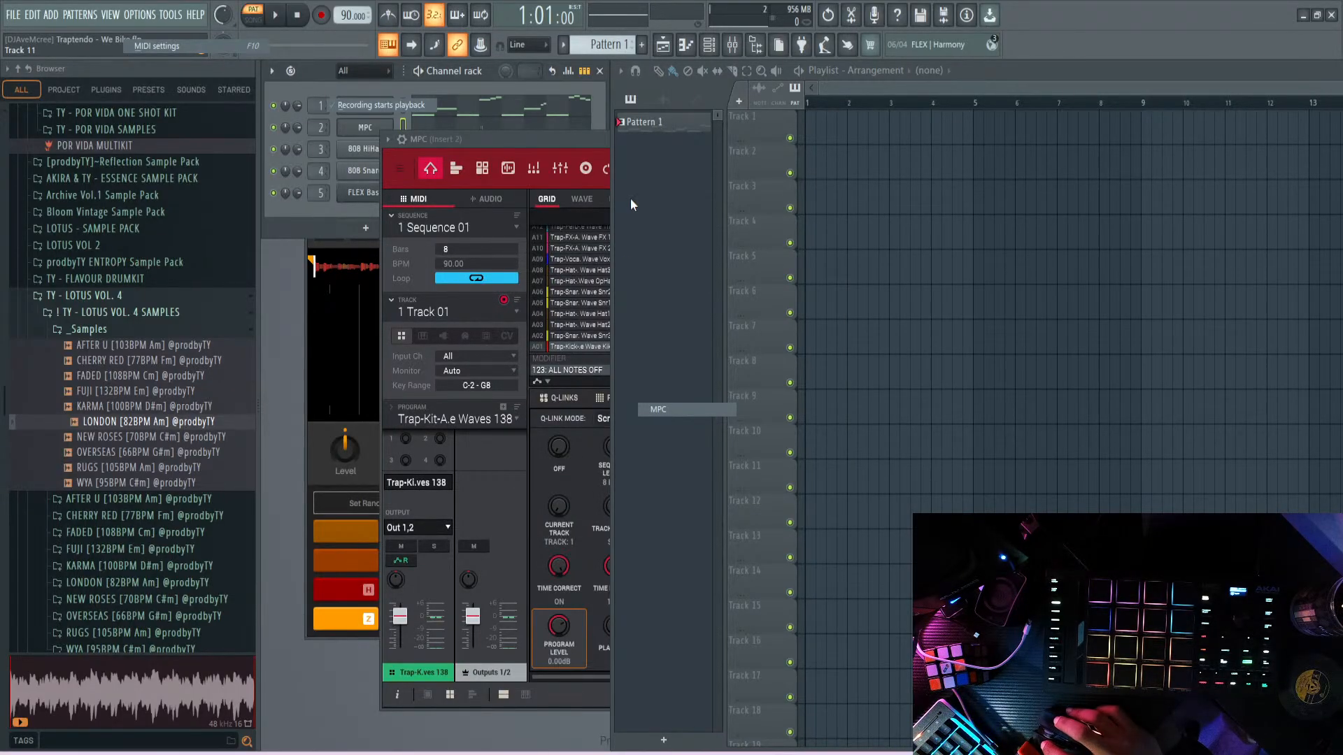
- Start a new project from the Basic 808 with limiter template and close FL Studio
{"action": "left_click", "coordinate": [22, 21]}
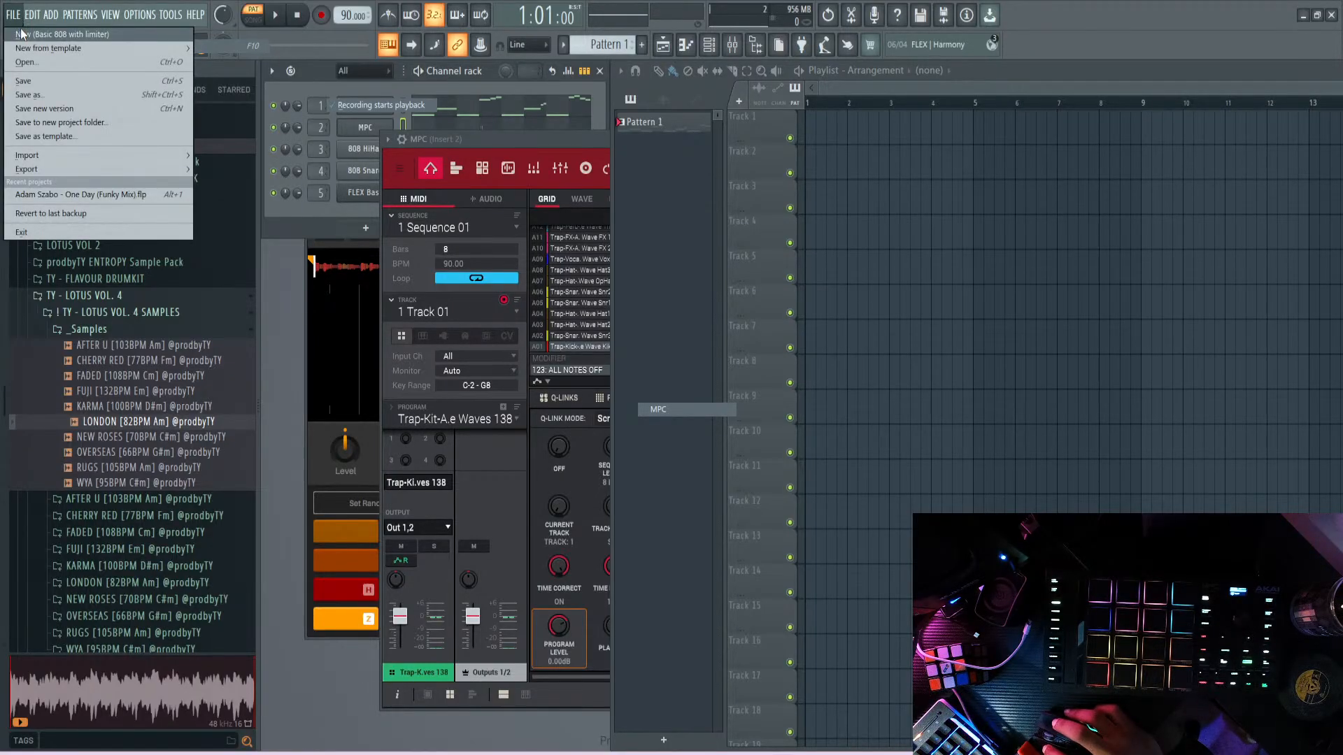
{"action": "left_click", "coordinate": [21, 33]}
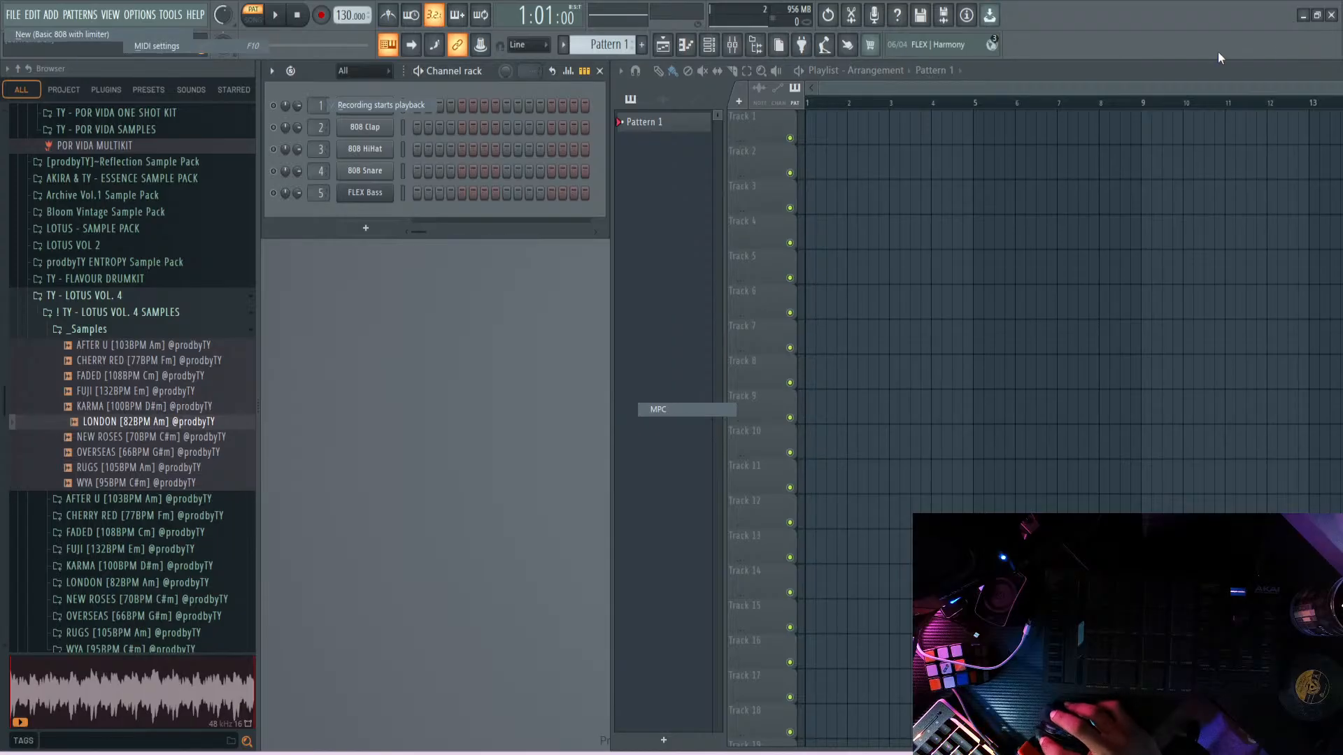
{"action": "left_click", "coordinate": [1335, 14]}
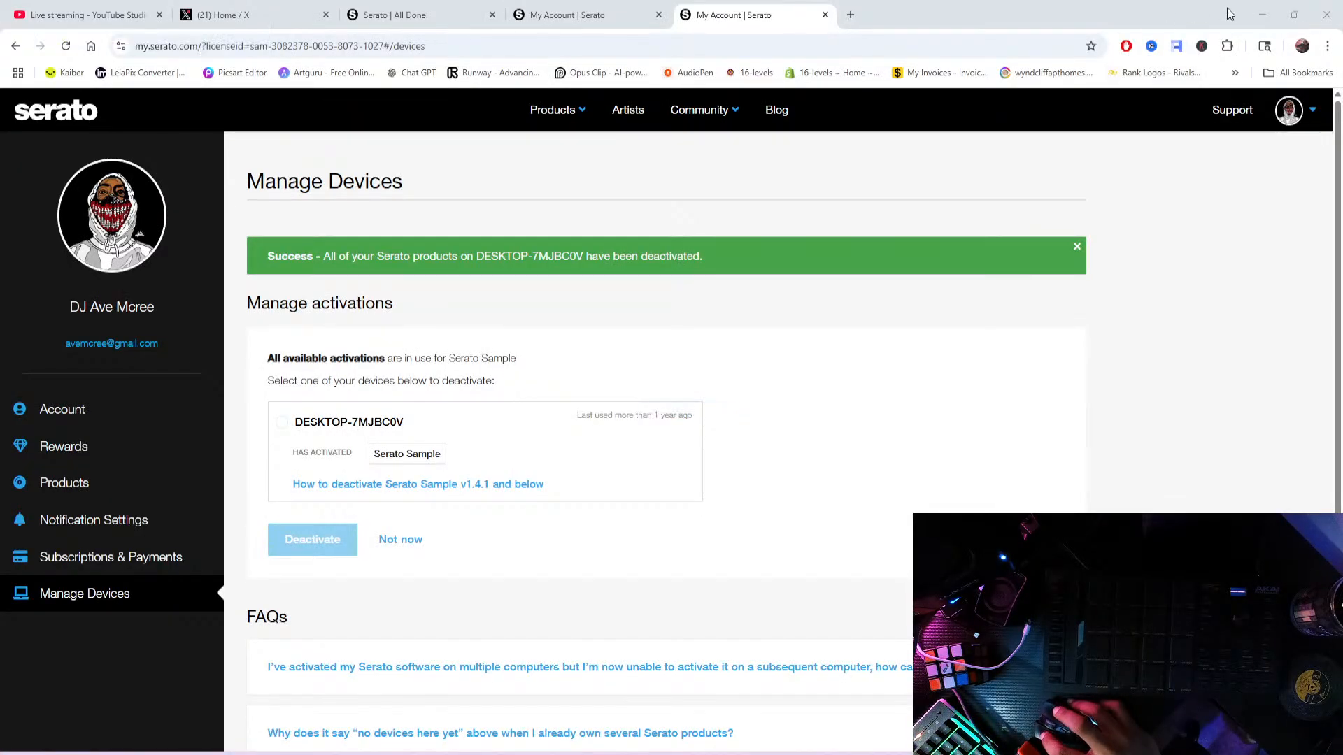
- Clear the browser, VEGAS Pro and Steam windows off the desktop and relaunch FL Studio
{"action": "left_click", "coordinate": [1249, 10]}
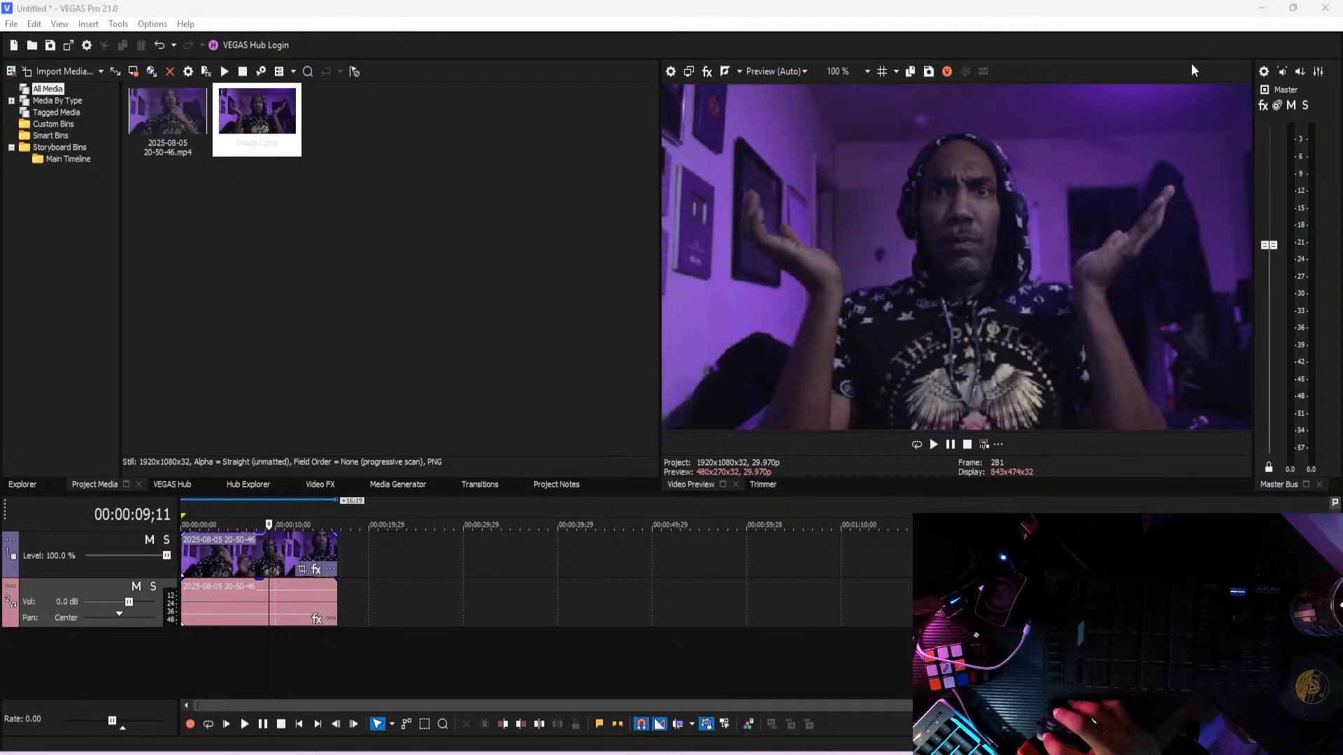
{"action": "left_click", "coordinate": [1325, 8]}
{"action": "left_click", "coordinate": [676, 397]}
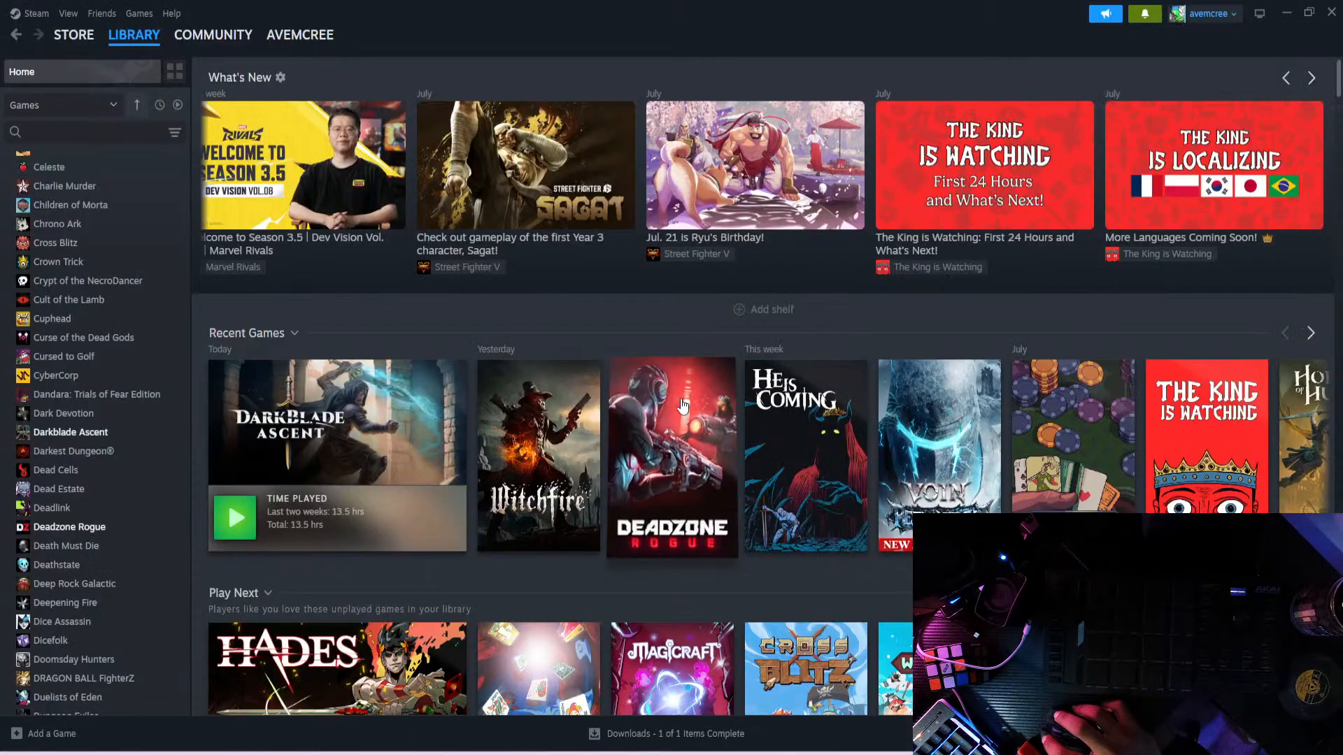
{"action": "left_click", "coordinate": [1280, 10]}
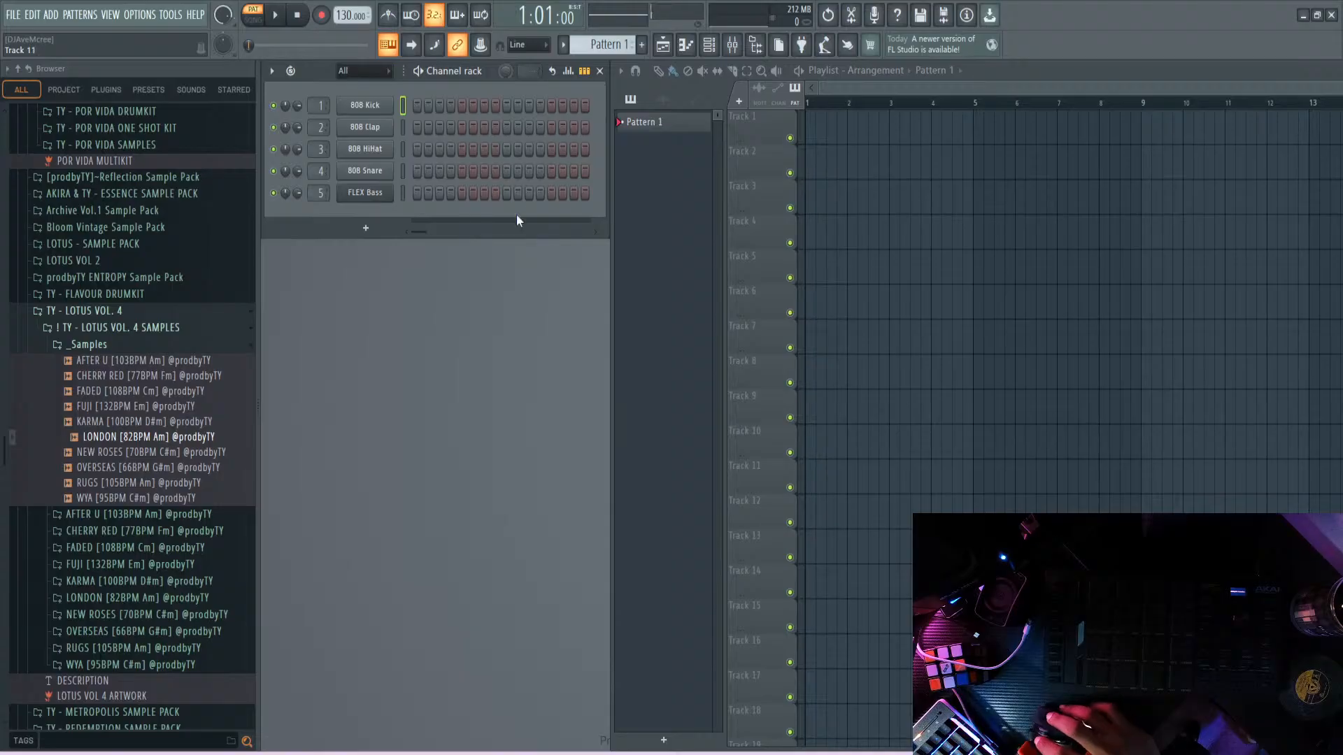
- Reopen the recent project Traptendo - We Bike.flp
{"action": "left_click", "coordinate": [20, 23]}
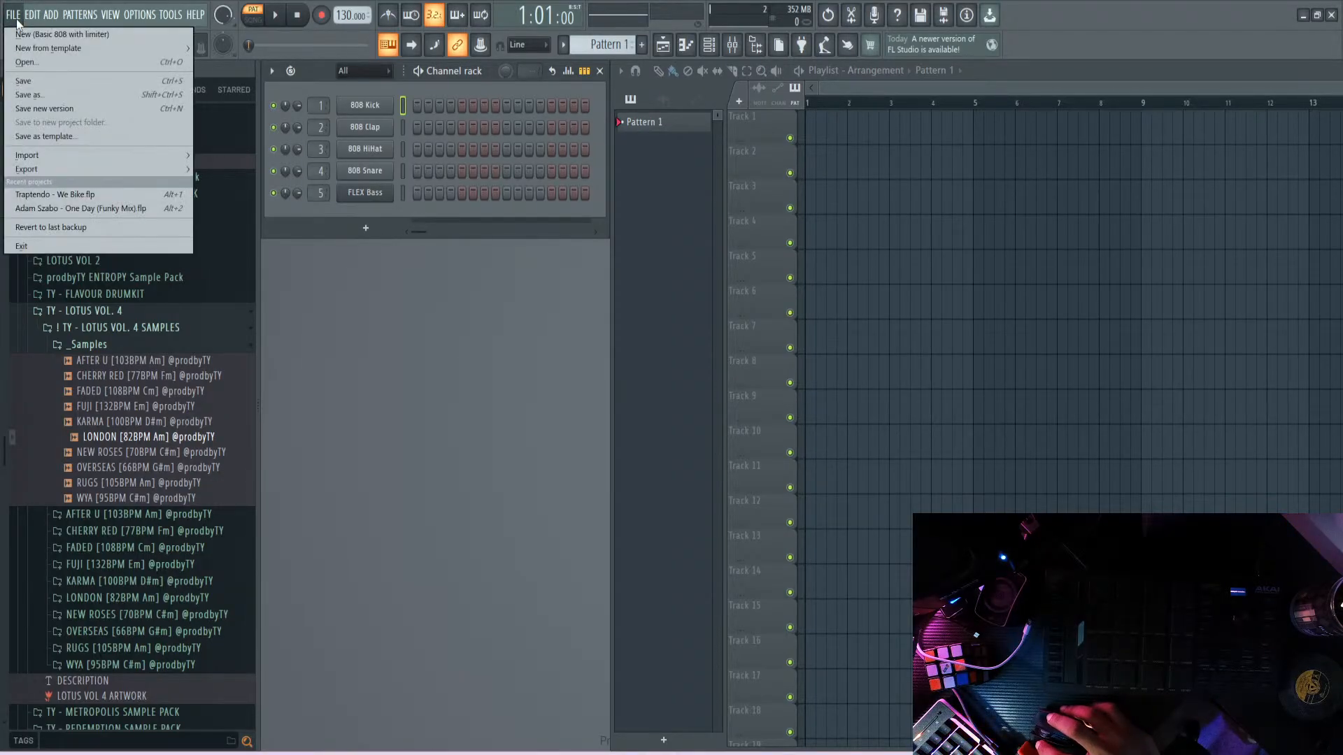
{"action": "left_click", "coordinate": [56, 190]}
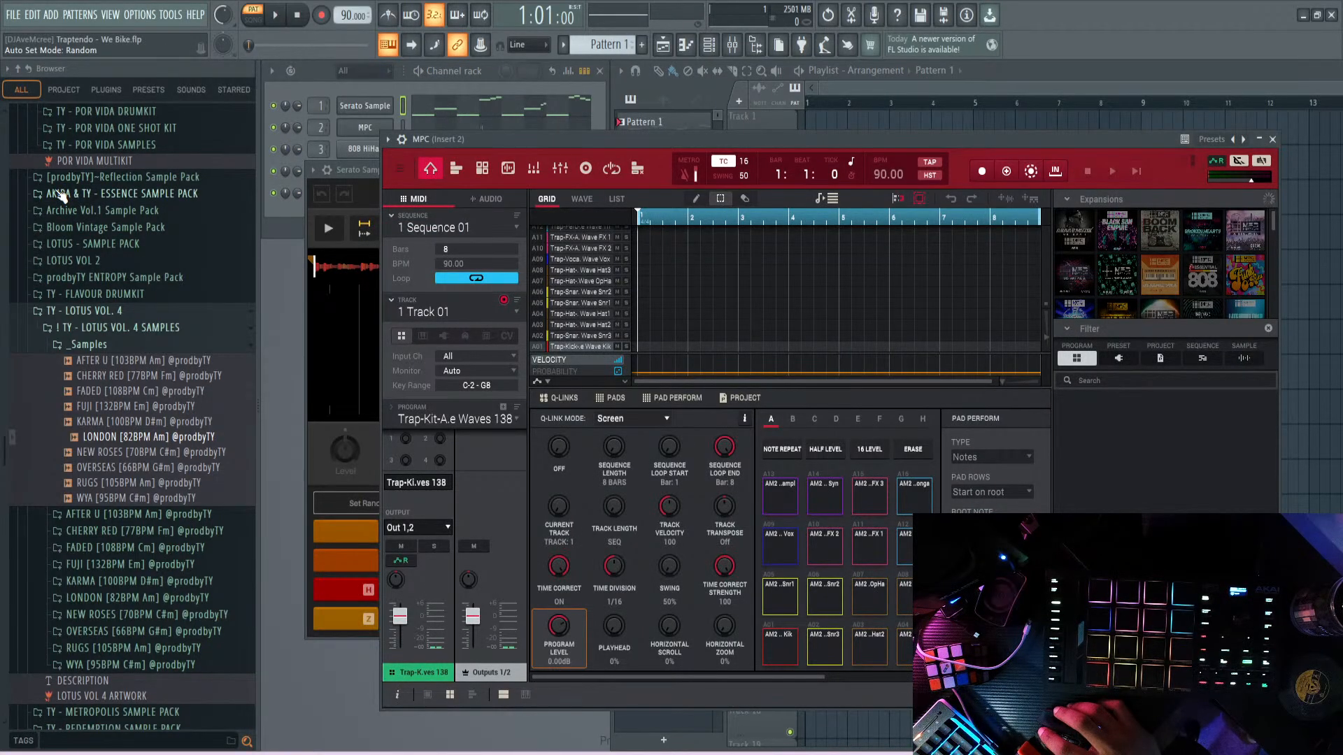
- Test a recording run with the main transport, stop it, and play Pattern 1 briefly with recording off
{"action": "left_click", "coordinate": [321, 14]}
{"action": "key", "text": "space"}
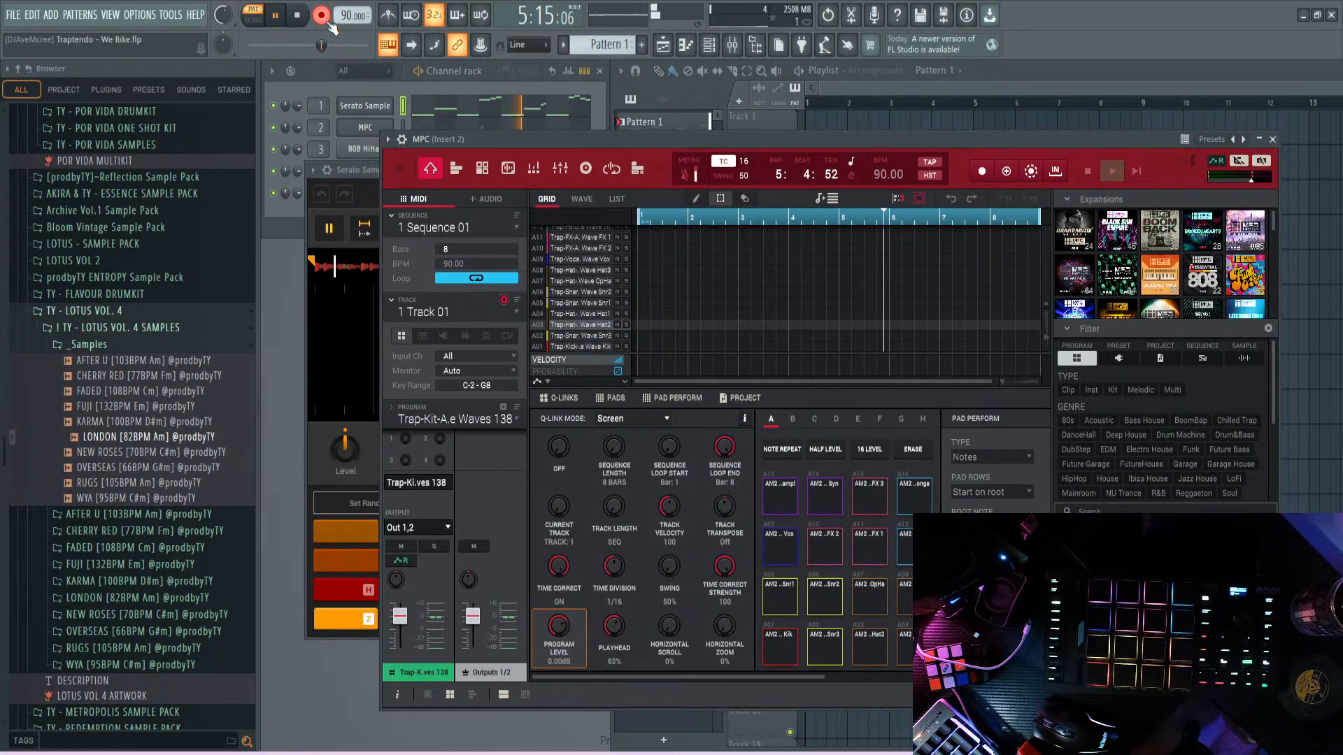
{"action": "key", "text": "space"}
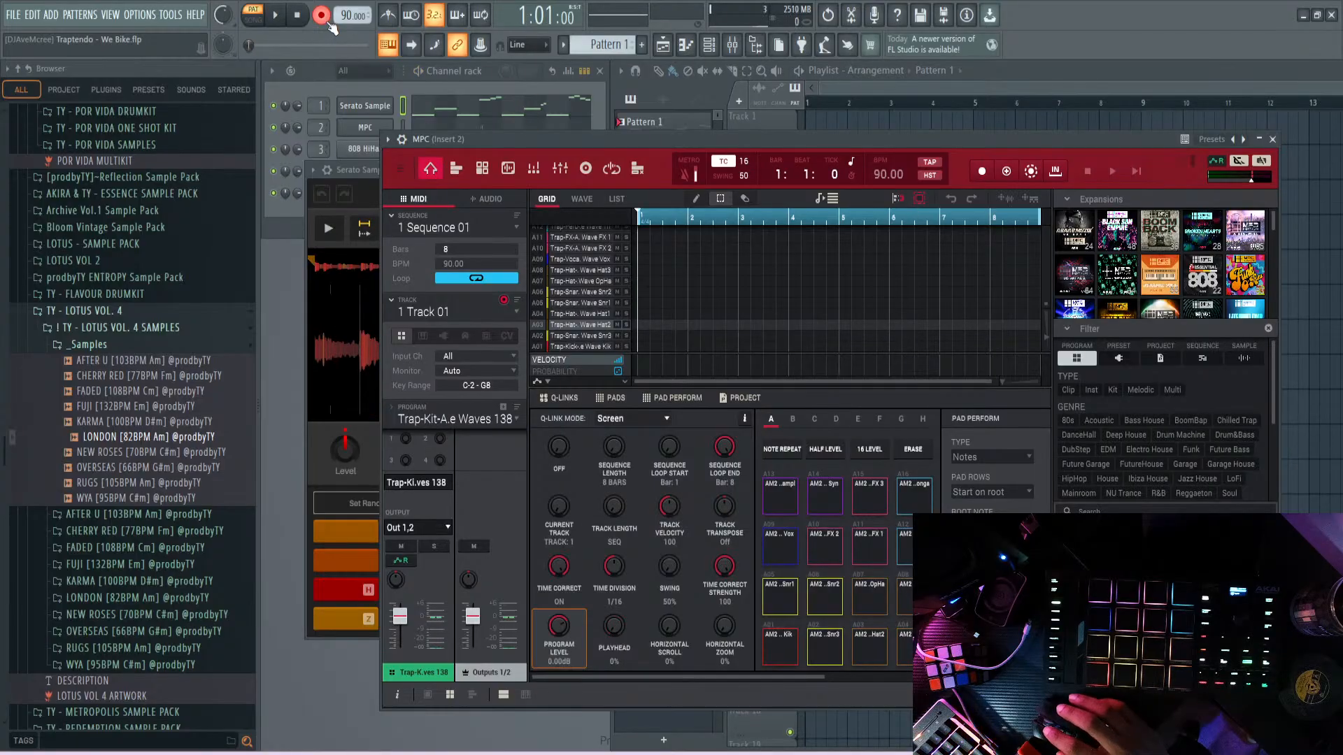
{"action": "key", "text": "space"}
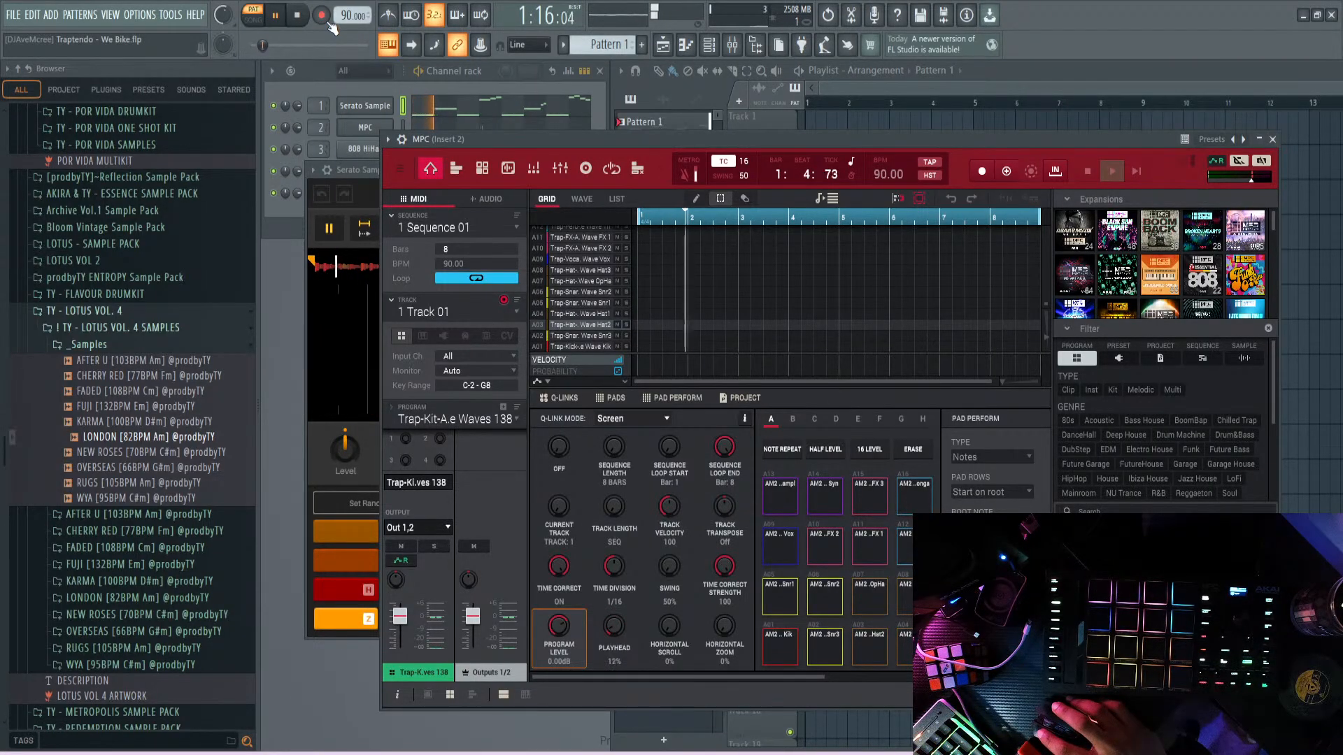
{"action": "key", "text": "space"}
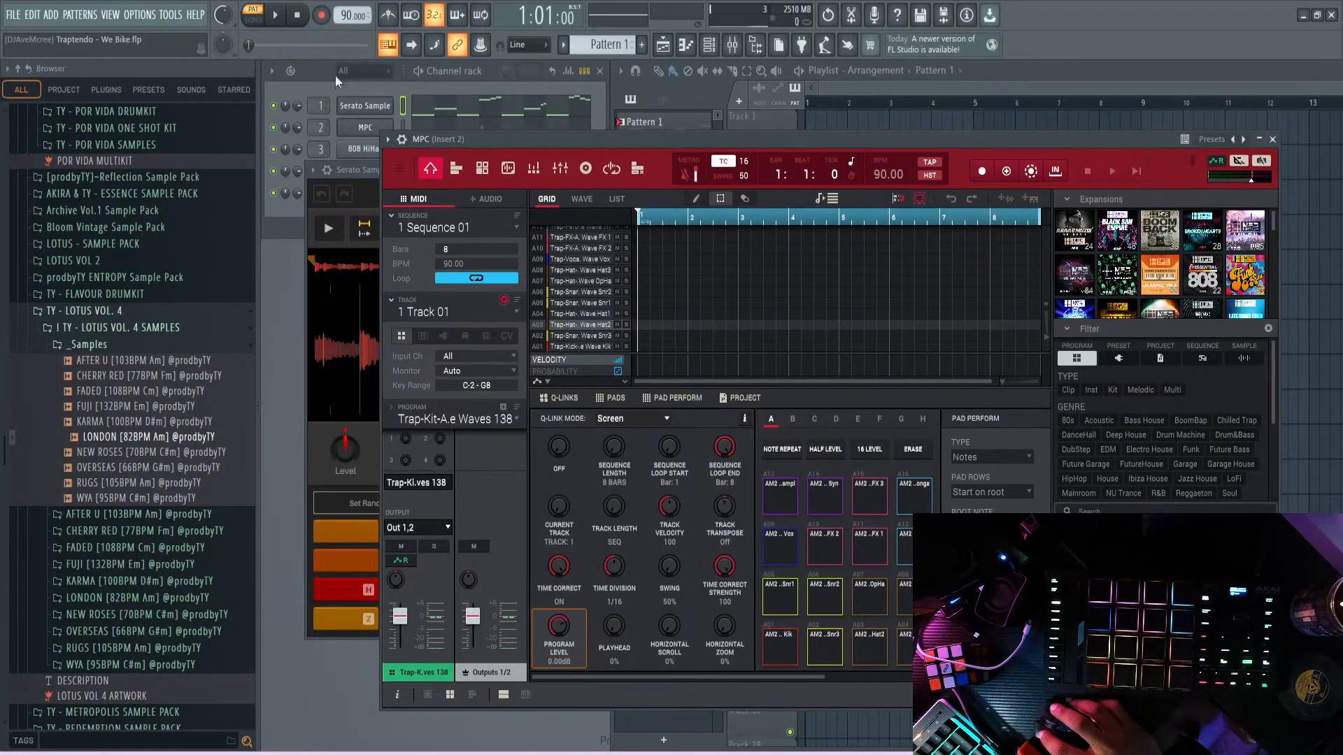
- Show the MIDI input monitor in the MPC plugin's side panel
{"action": "left_click", "coordinate": [397, 168]}
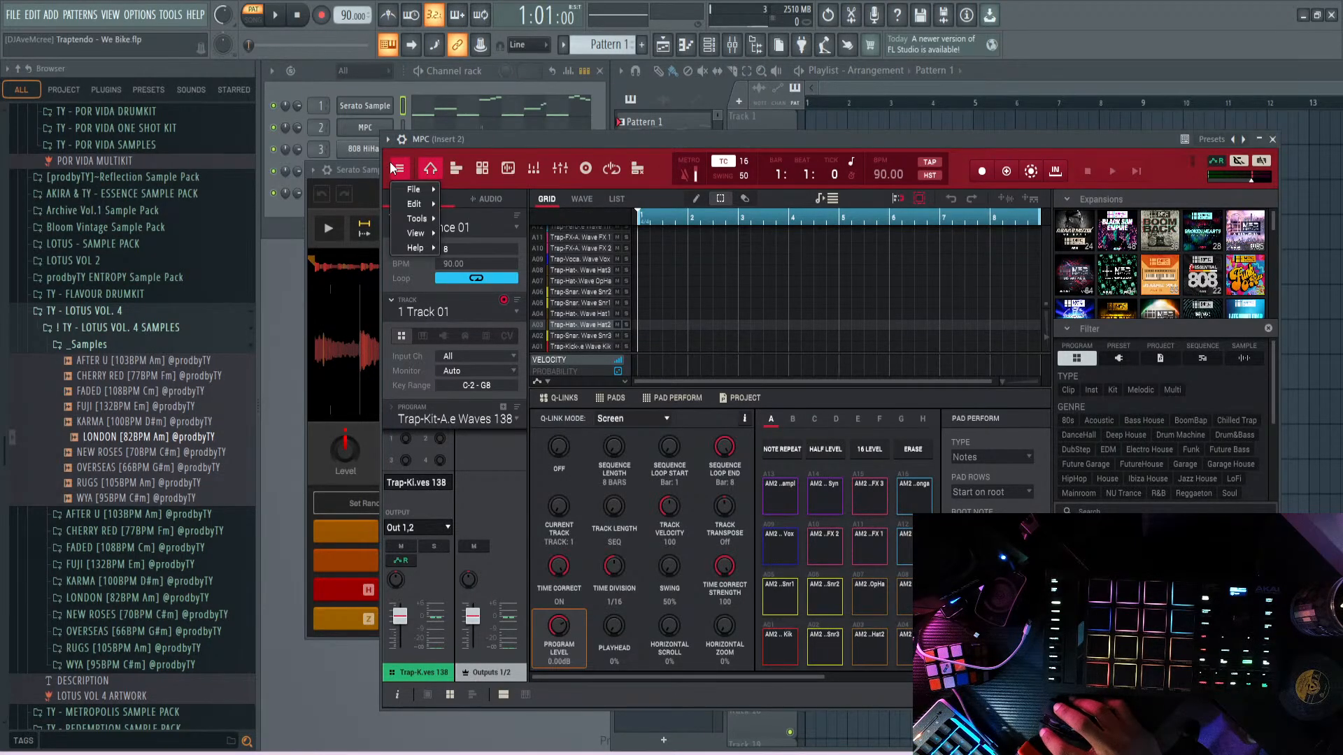
{"action": "left_click", "coordinate": [579, 152]}
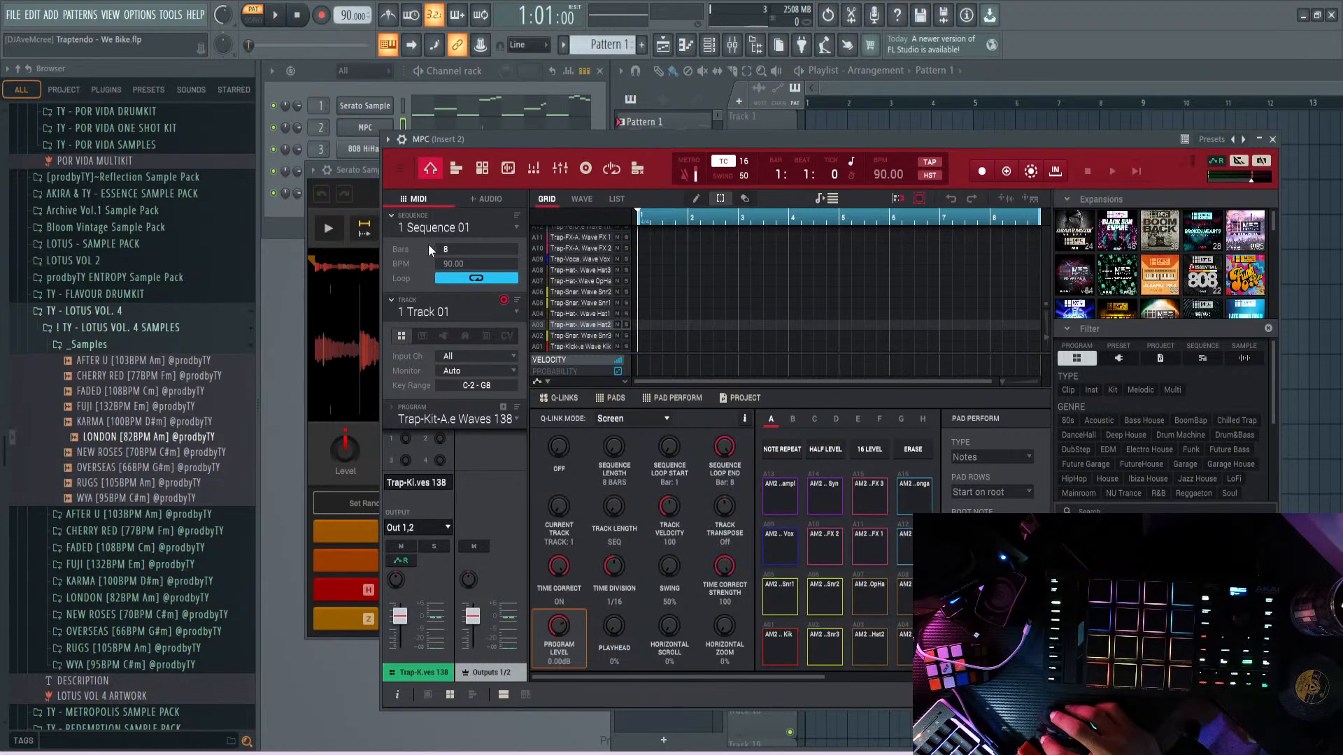
{"action": "left_click", "coordinate": [1231, 695]}
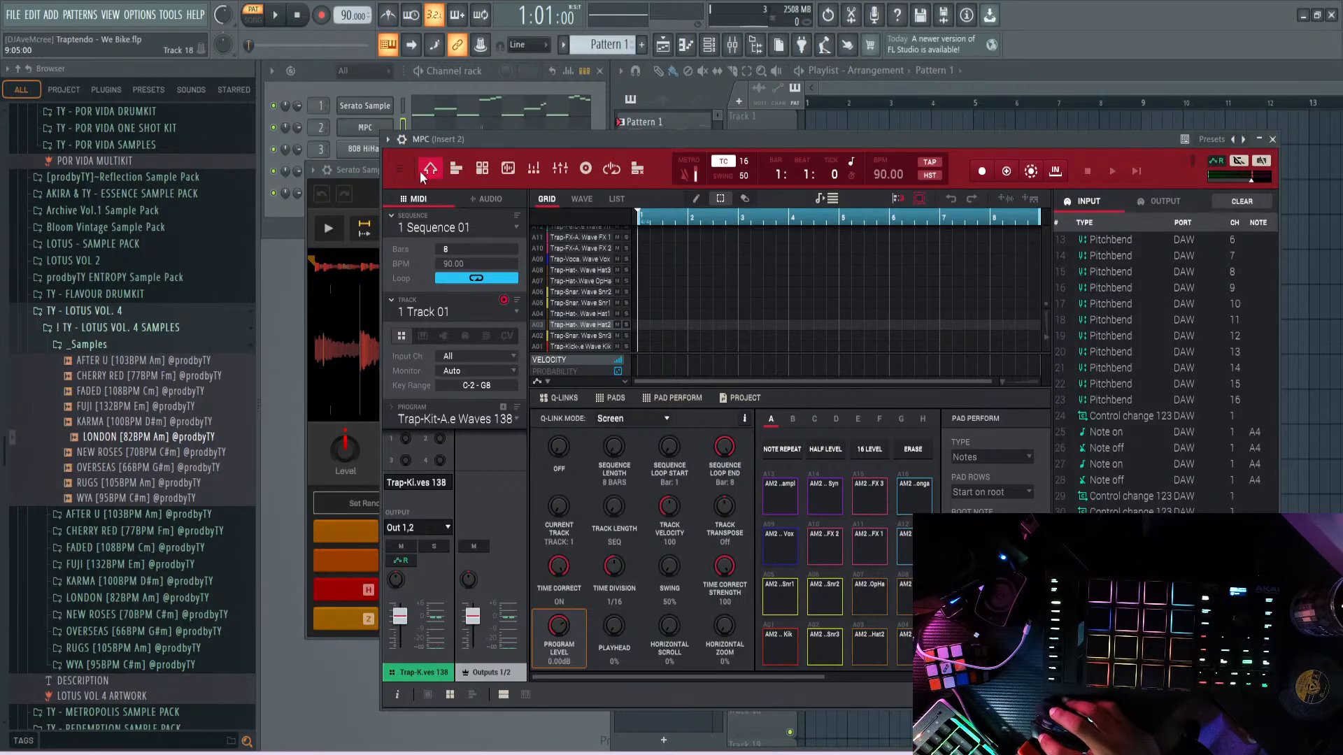
{"action": "left_click", "coordinate": [388, 139]}
{"action": "left_click", "coordinate": [388, 139]}
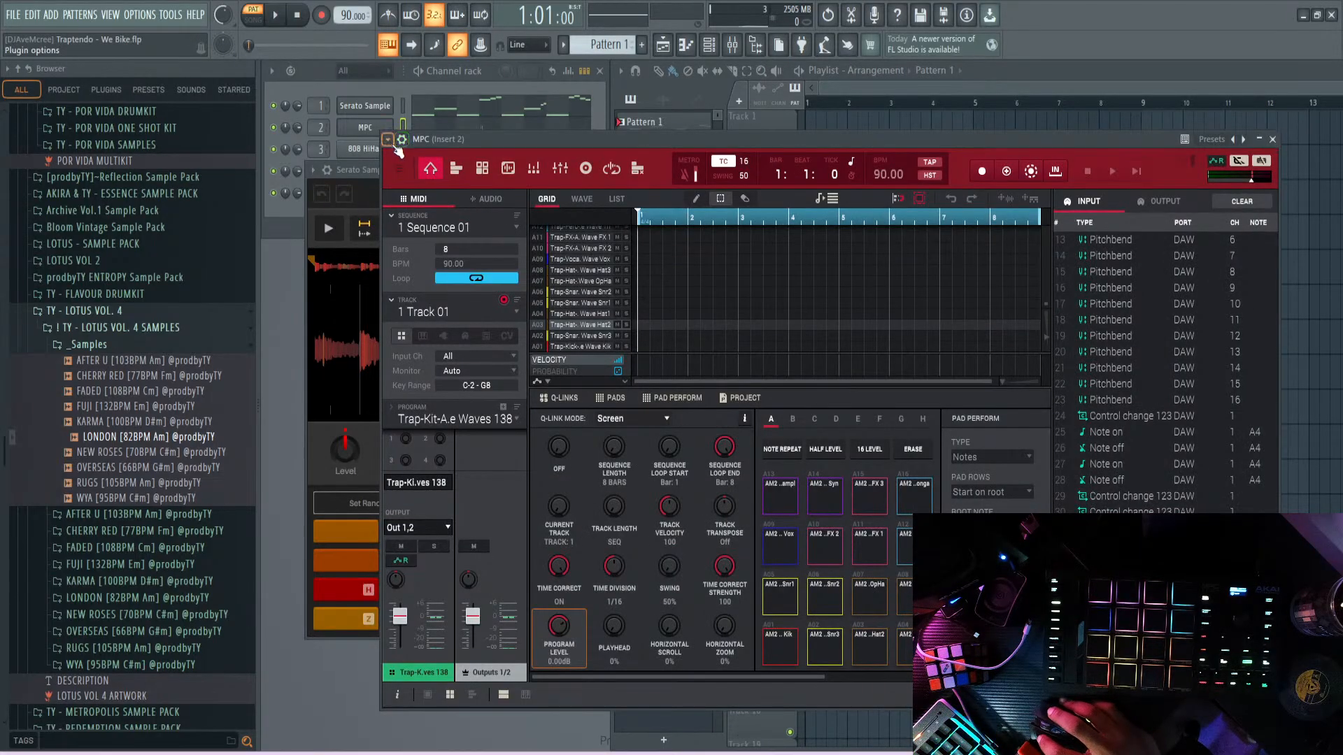
{"action": "left_click", "coordinate": [387, 139]}
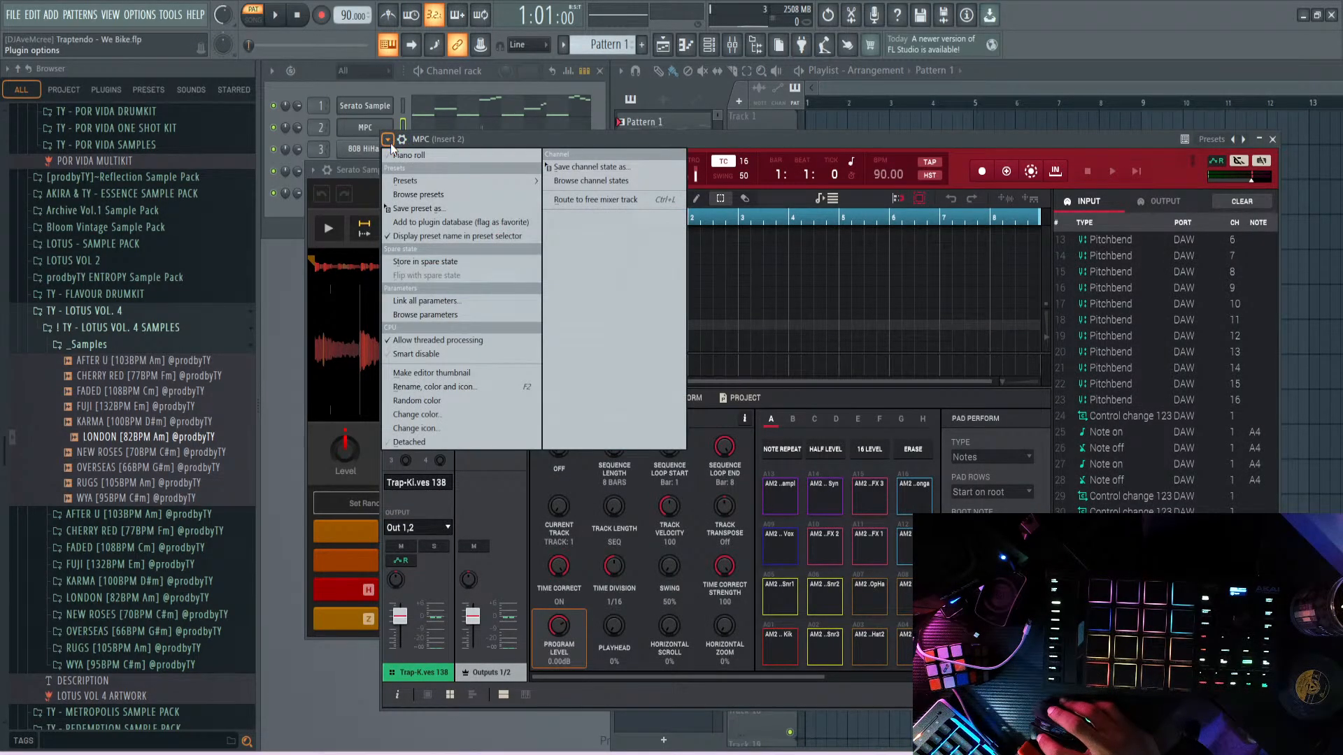
{"action": "left_click", "coordinate": [469, 142]}
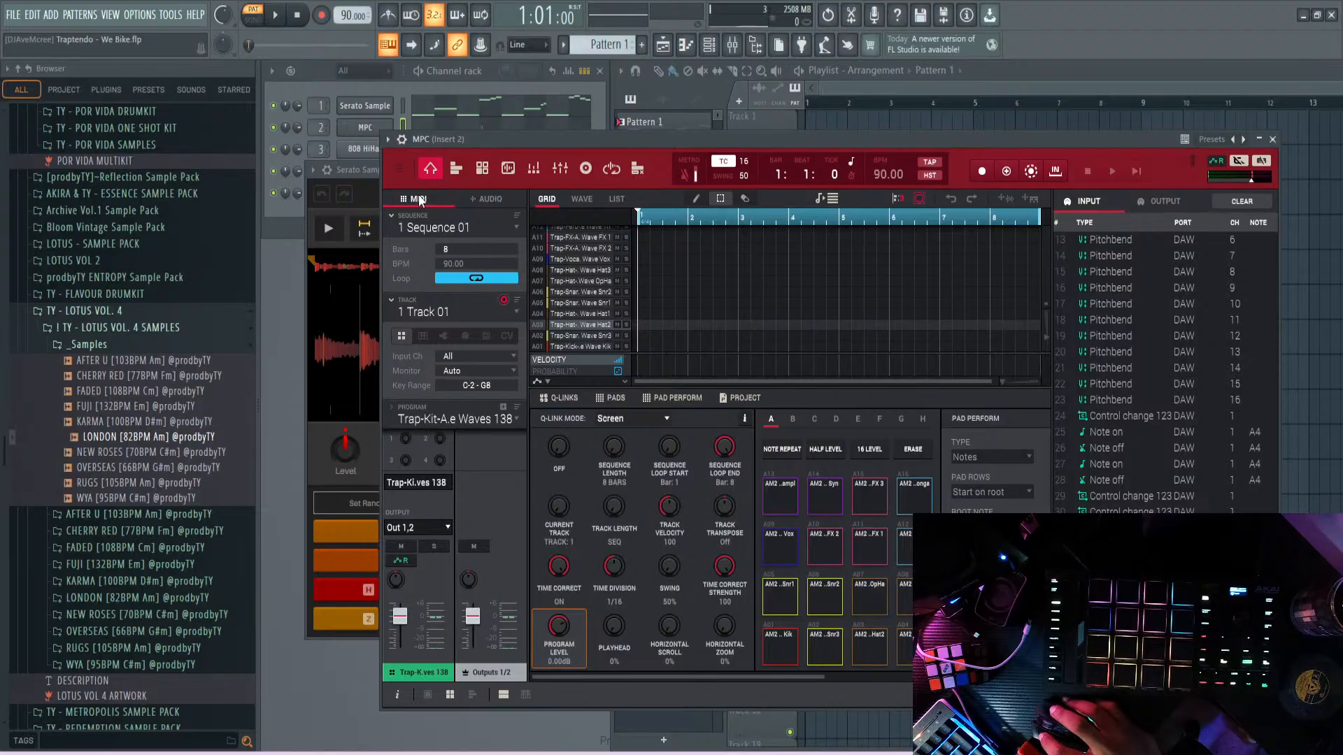
- Open the MPC preferences and look through the Activations, Plugins and Sequencer settings
{"action": "left_click", "coordinate": [396, 165]}
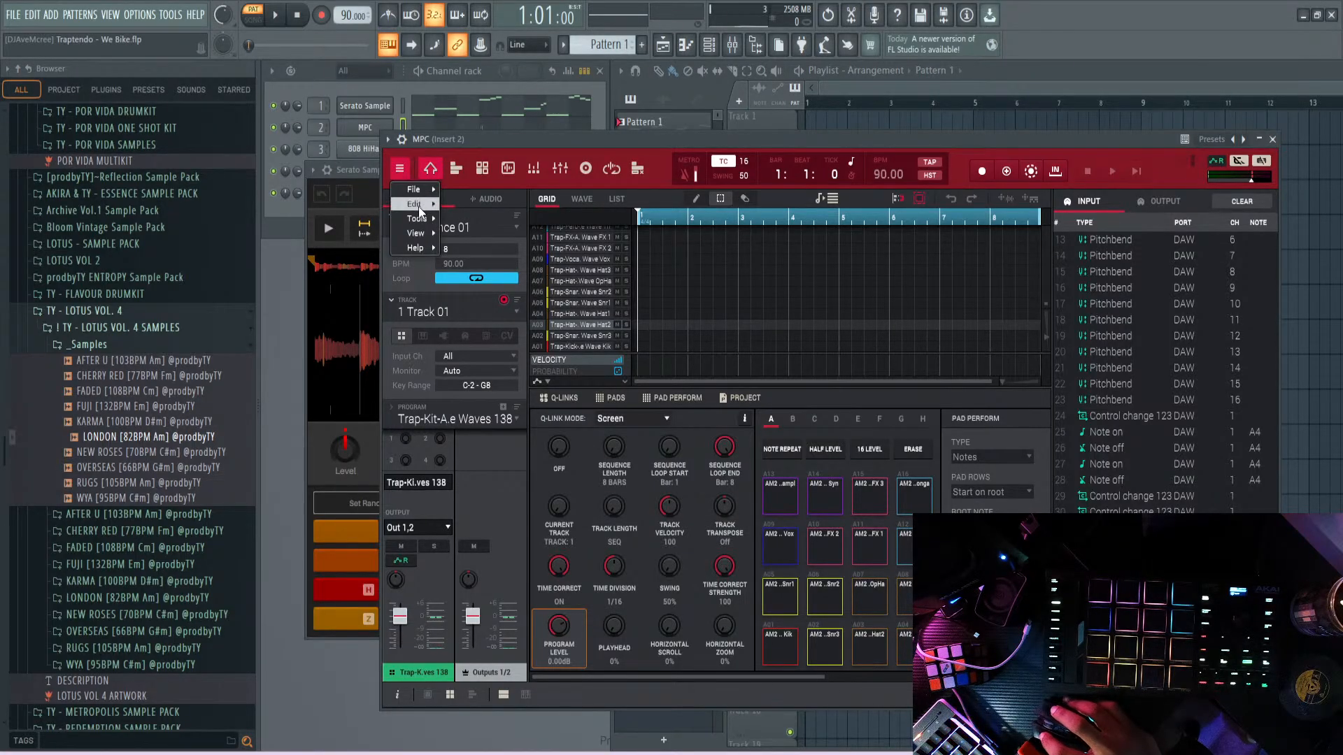
{"action": "mouse_move", "coordinate": [426, 192]}
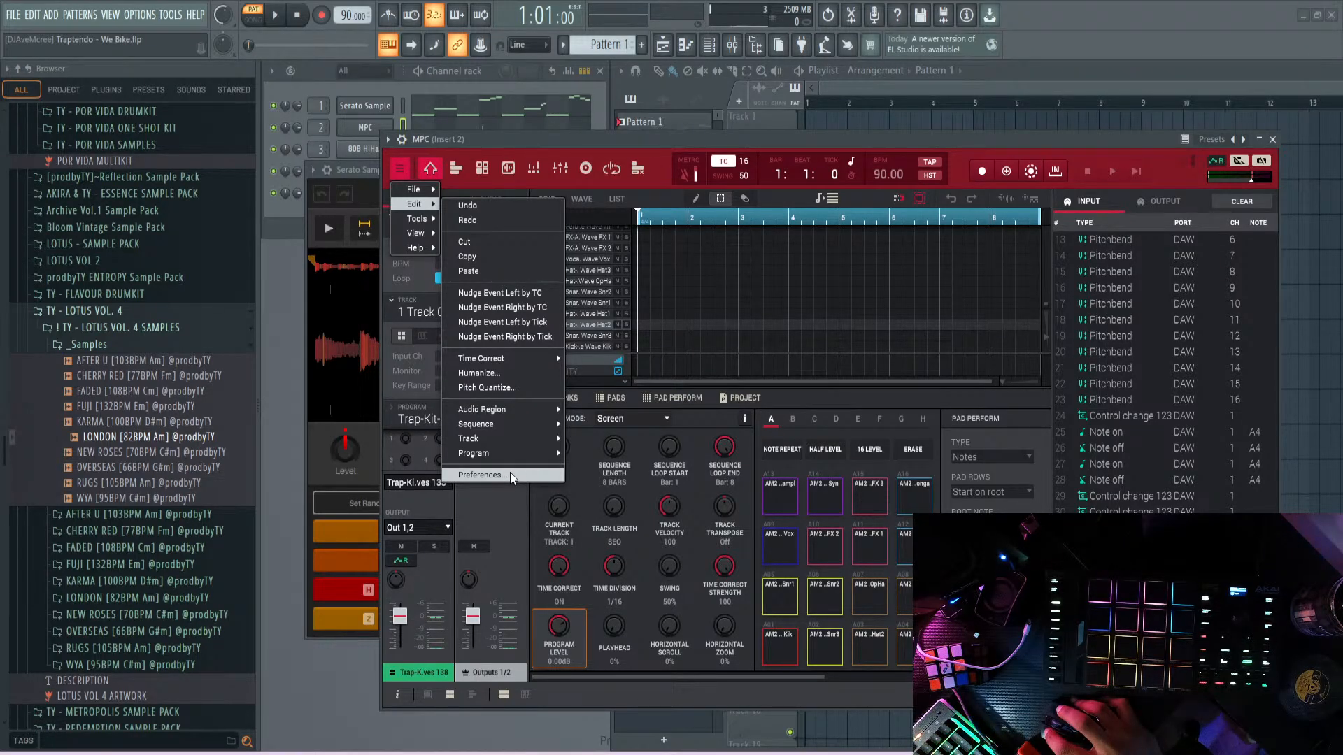
{"action": "left_click", "coordinate": [510, 474]}
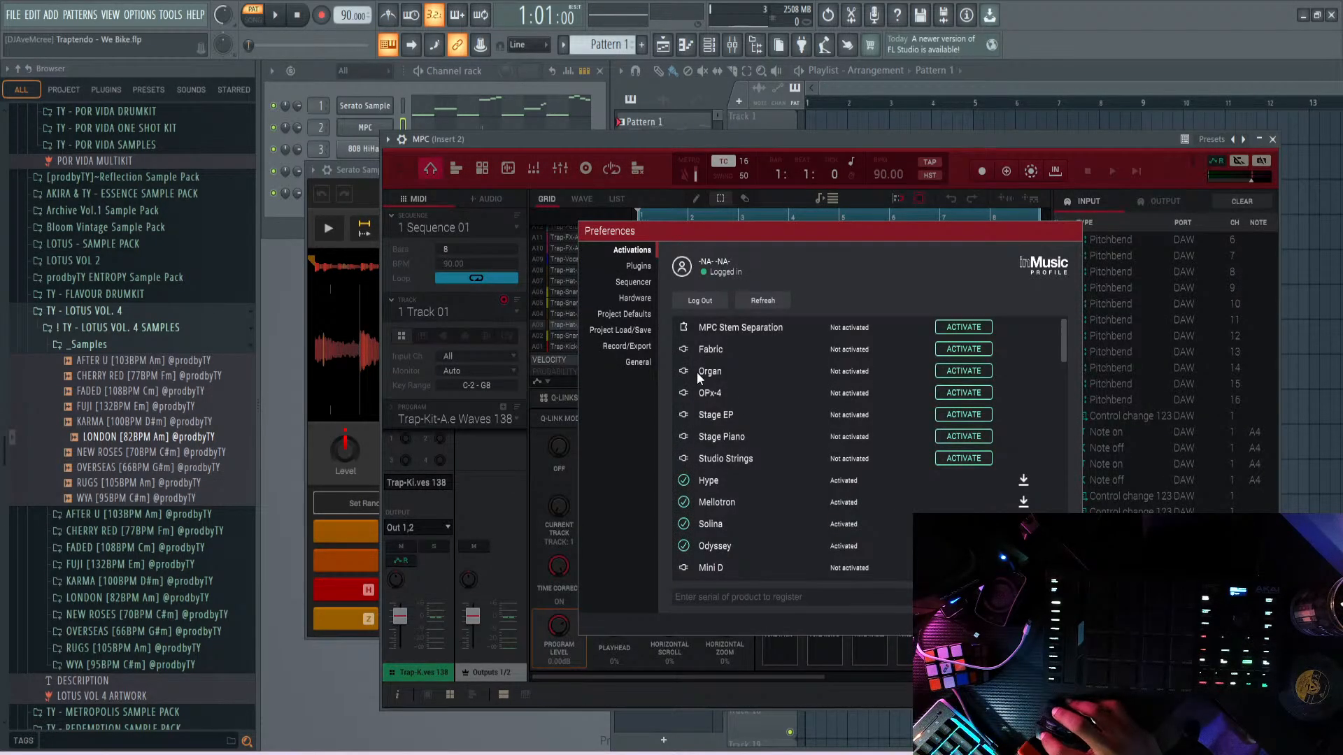
{"action": "scroll", "coordinate": [727, 409], "scroll_direction": "down", "scroll_amount": 10}
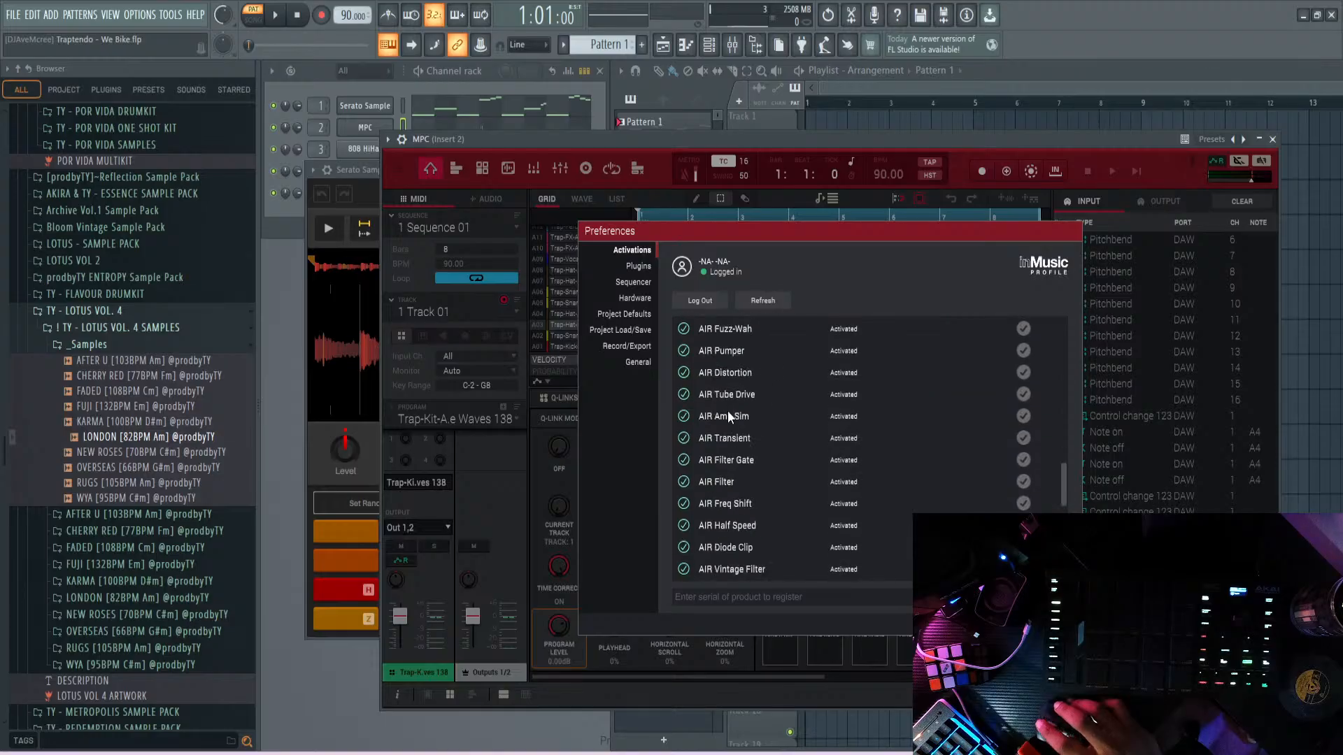
{"action": "scroll", "coordinate": [728, 416], "scroll_direction": "down", "scroll_amount": 5}
{"action": "scroll", "coordinate": [728, 409], "scroll_direction": "up", "scroll_amount": 15}
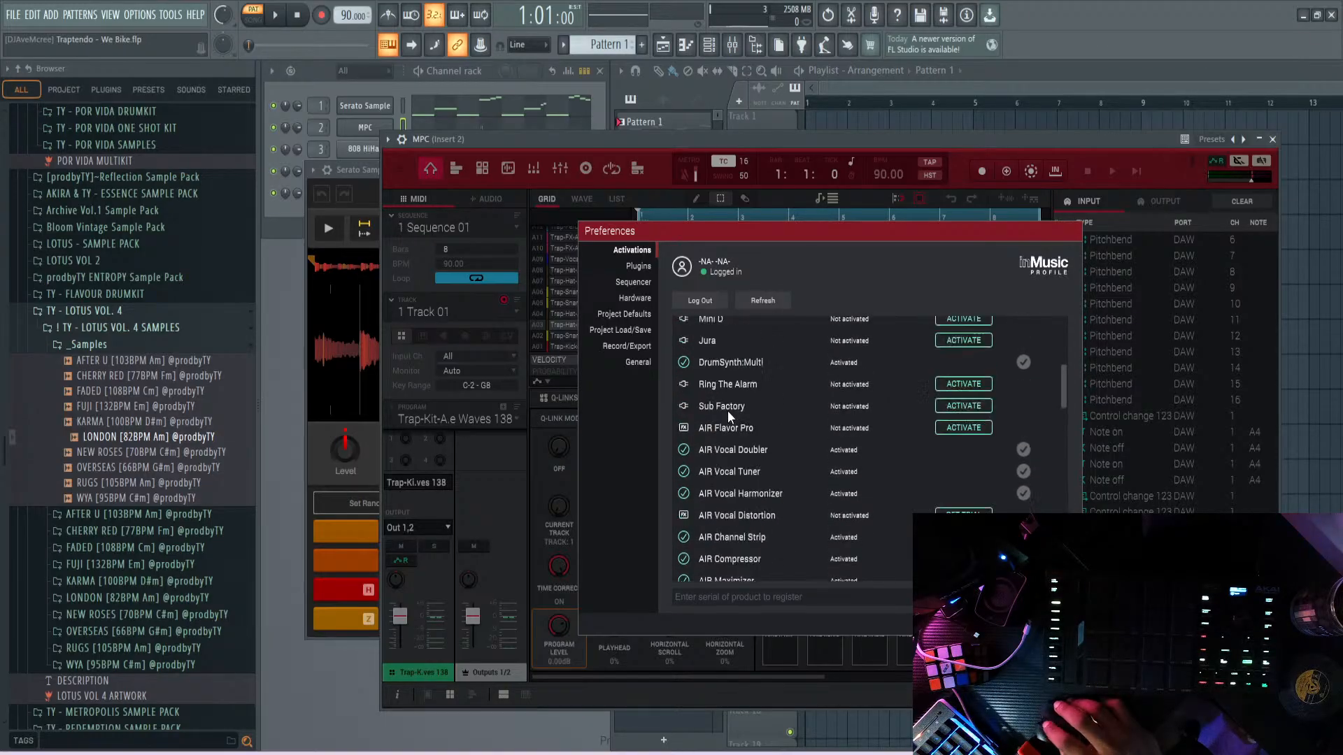
{"action": "left_click", "coordinate": [646, 266]}
{"action": "left_click", "coordinate": [641, 283]}
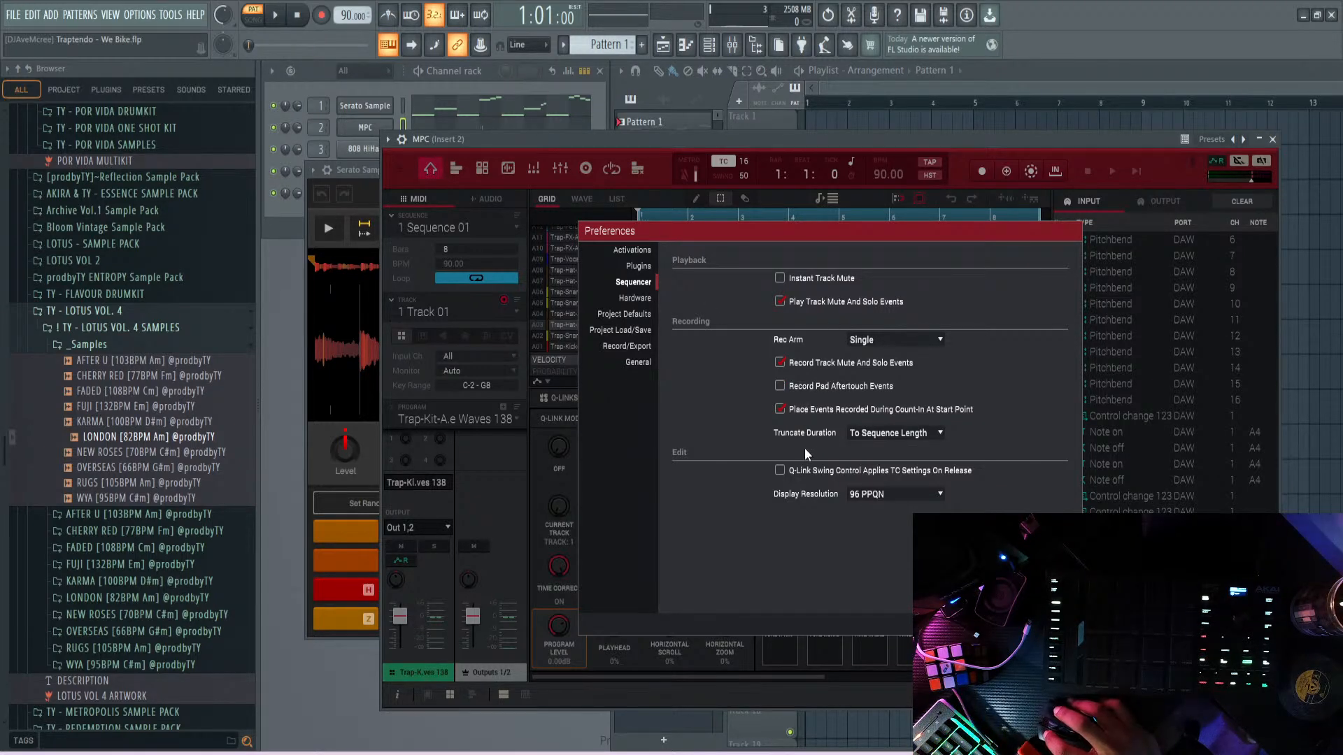
- Set the Record/Overdub hardware preference to To MPC Plugin and close the preferences
{"action": "left_click", "coordinate": [631, 298]}
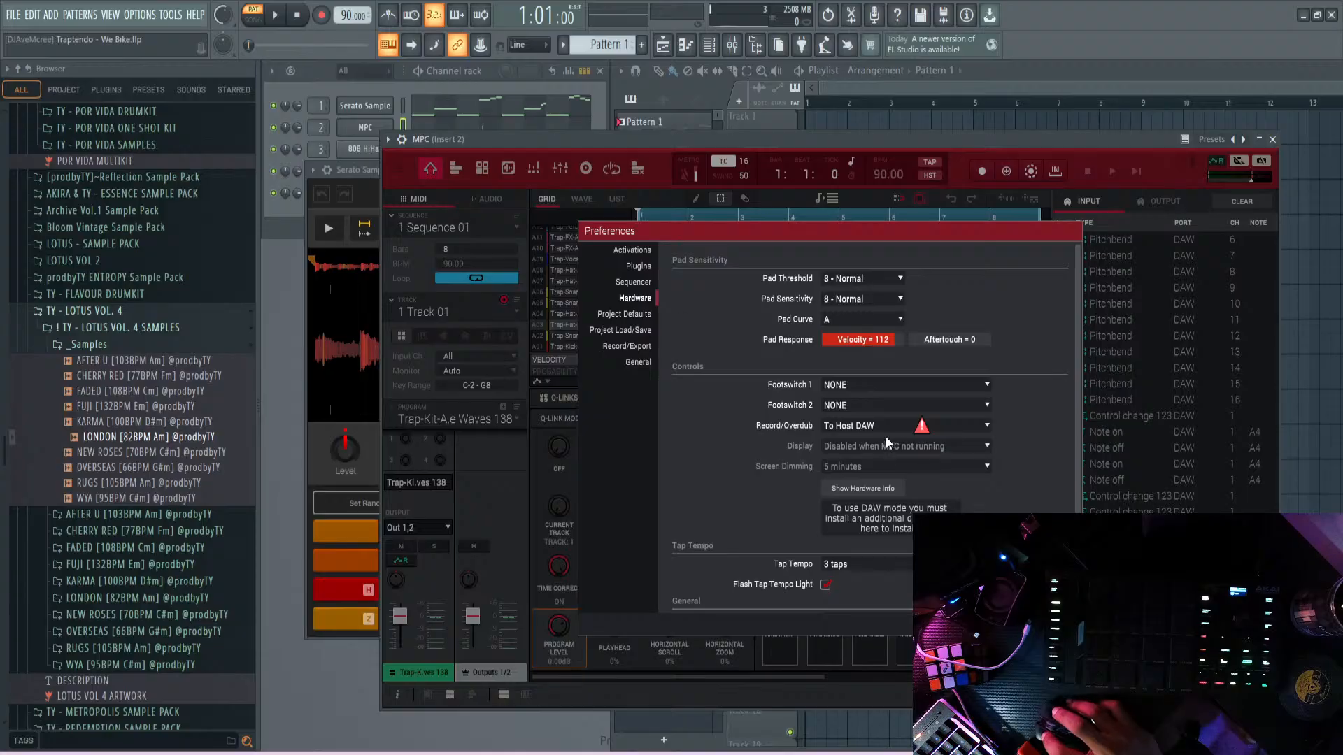
{"action": "left_click", "coordinate": [860, 427]}
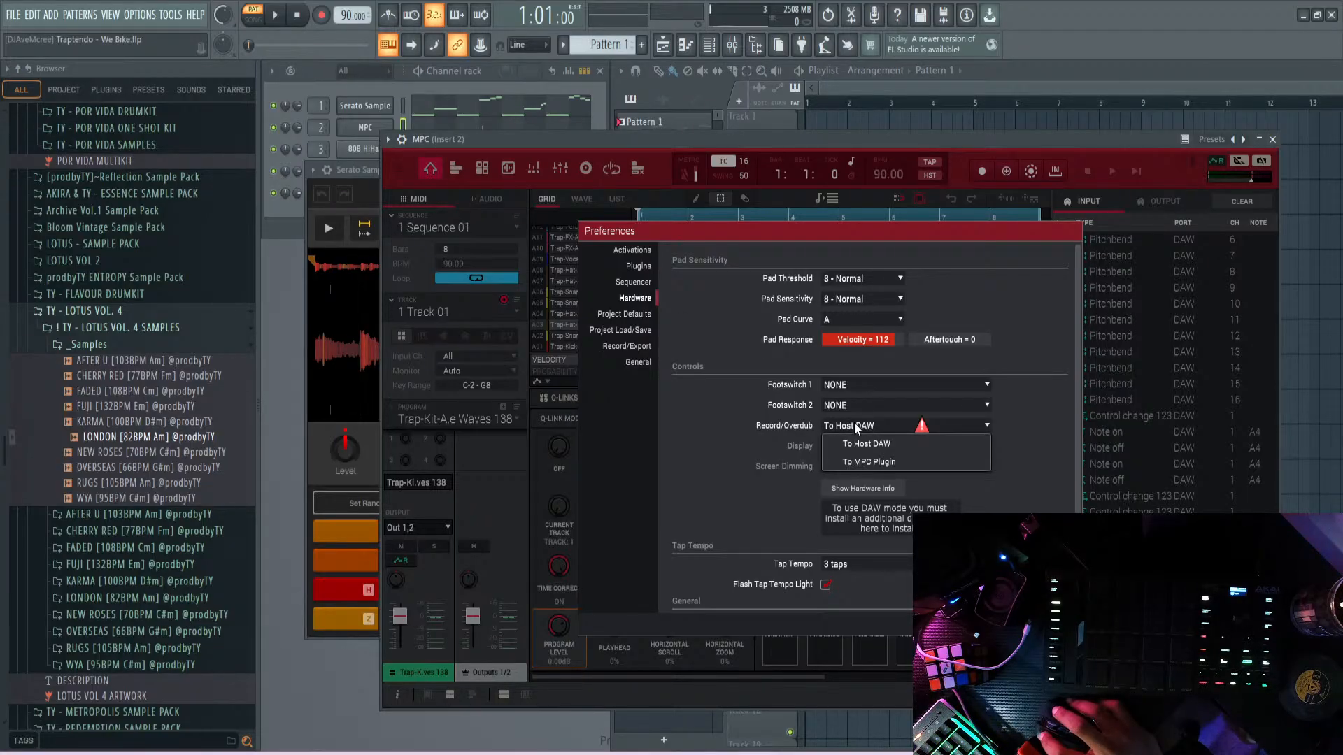
{"action": "left_click", "coordinate": [870, 461]}
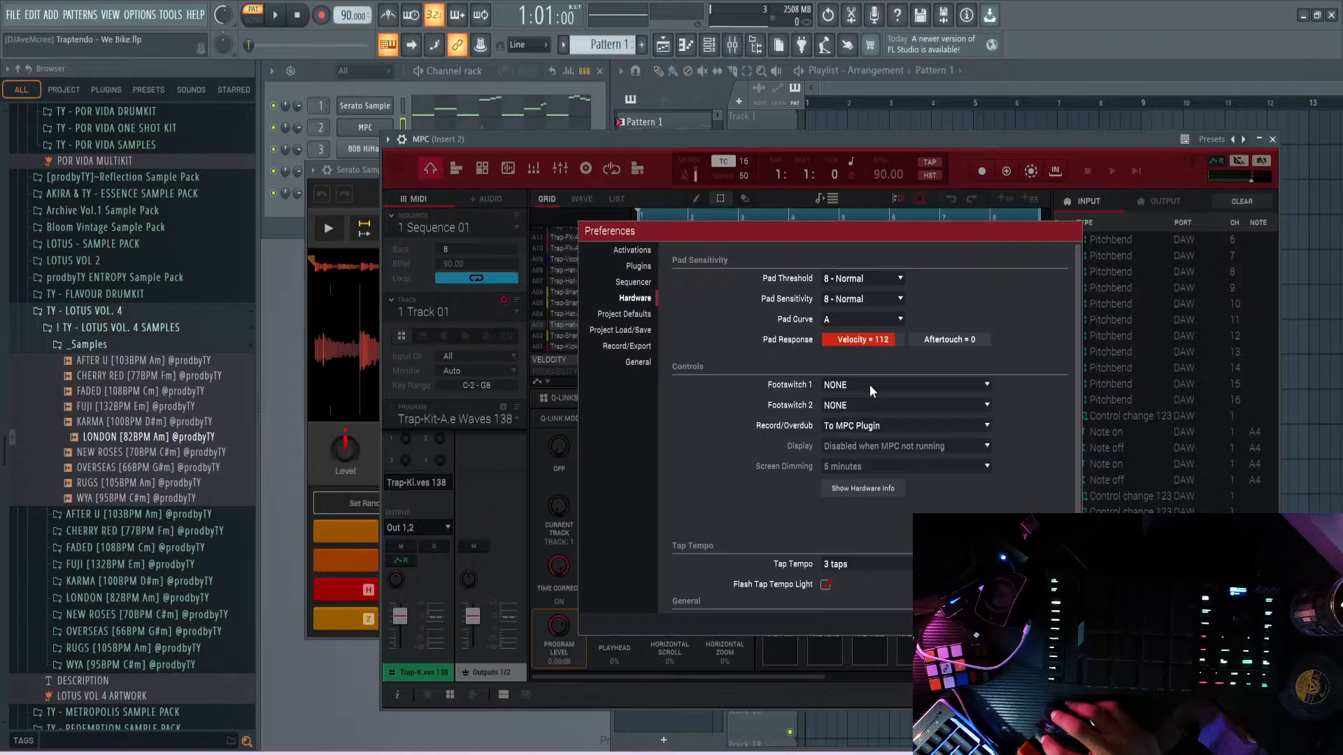
{"action": "scroll", "coordinate": [940, 354], "scroll_direction": "down", "scroll_amount": 3}
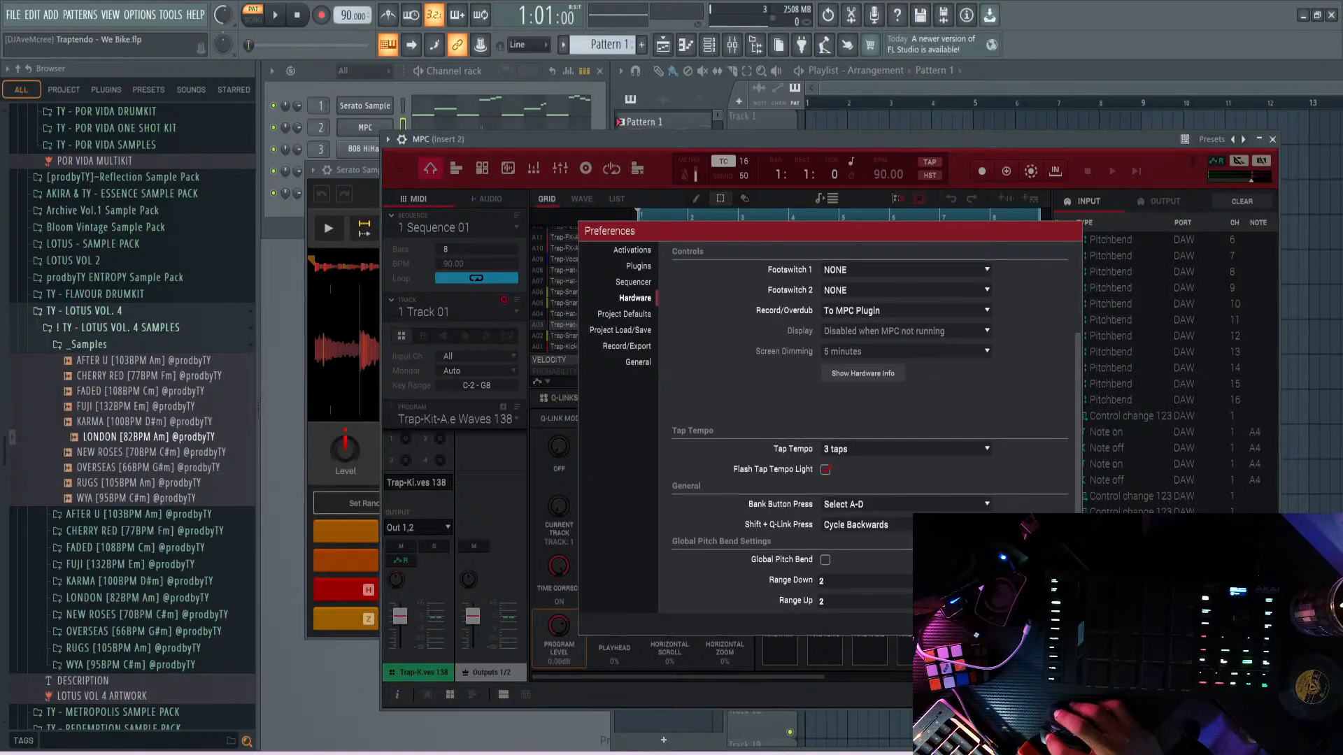
{"action": "left_click", "coordinate": [1048, 624]}
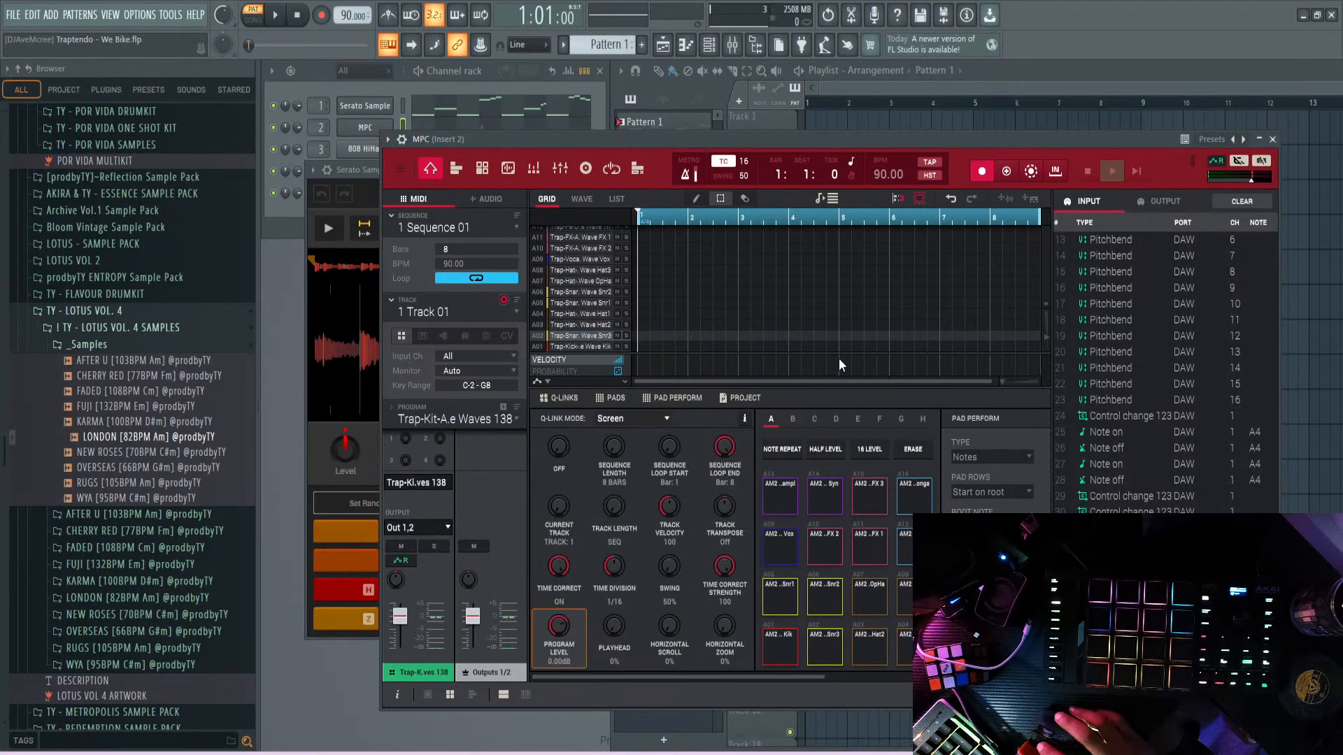
- Record kick, snare and repeated hi-hat parts into MPC Track 01 over Pattern 1, and stop the transport
{"action": "left_click", "coordinate": [277, 18]}
{"action": "left_click", "coordinate": [297, 16]}
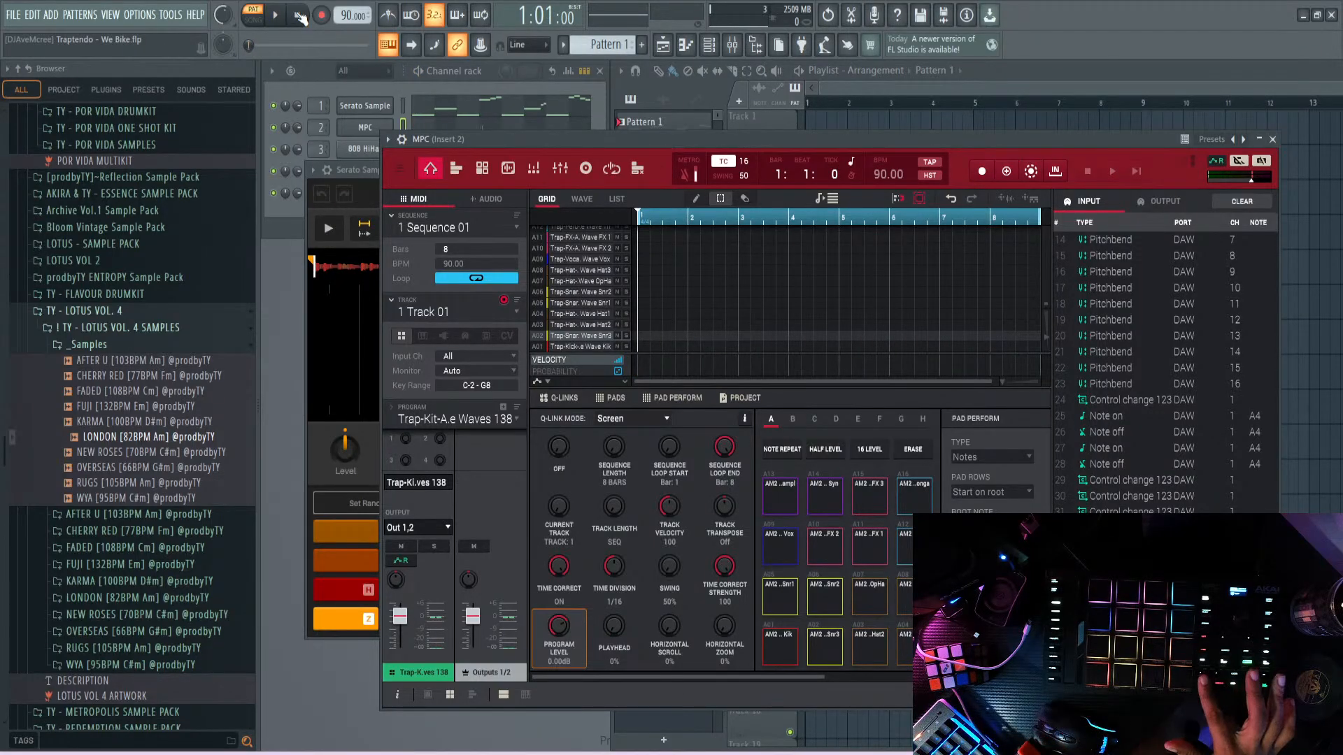
{"action": "left_click", "coordinate": [320, 16]}
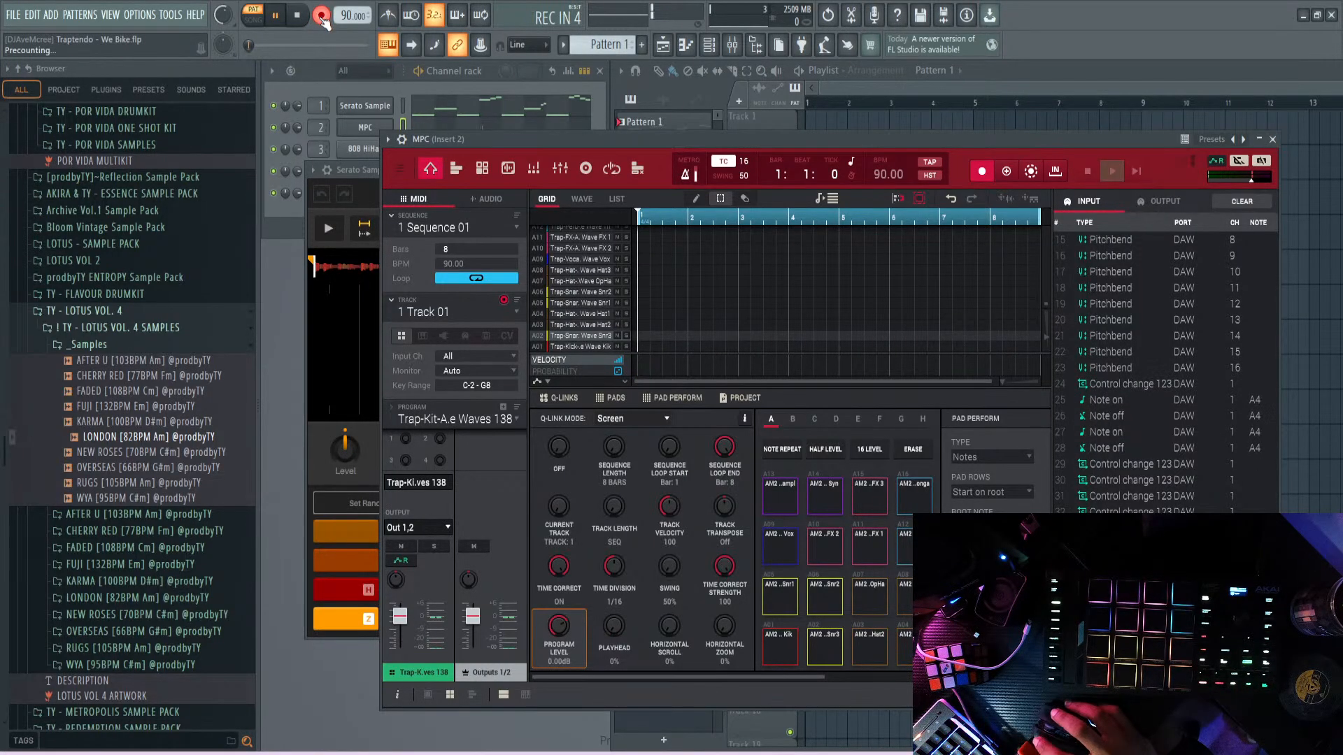
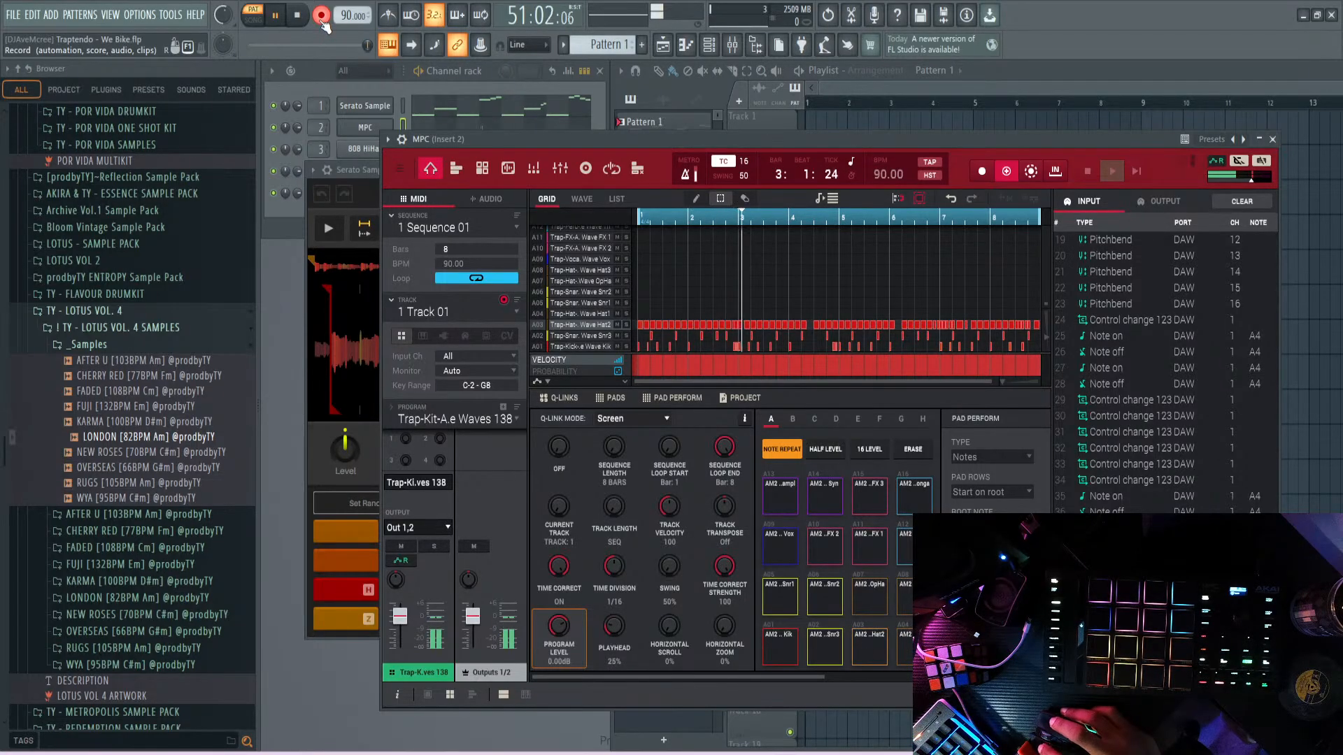
{"action": "left_click", "coordinate": [299, 16]}
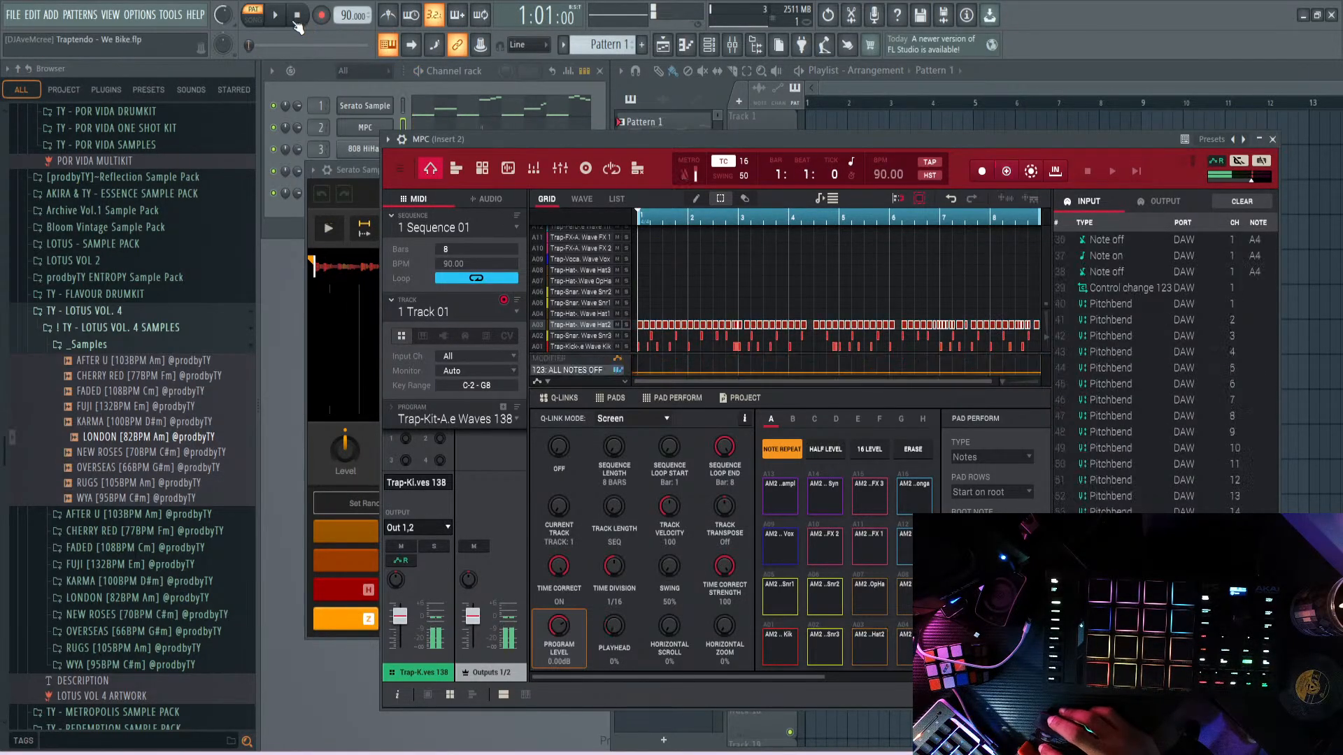
- Play back the recorded drums while enlarging the MPC window and moving it higher in the workspace
{"action": "left_click", "coordinate": [277, 17]}
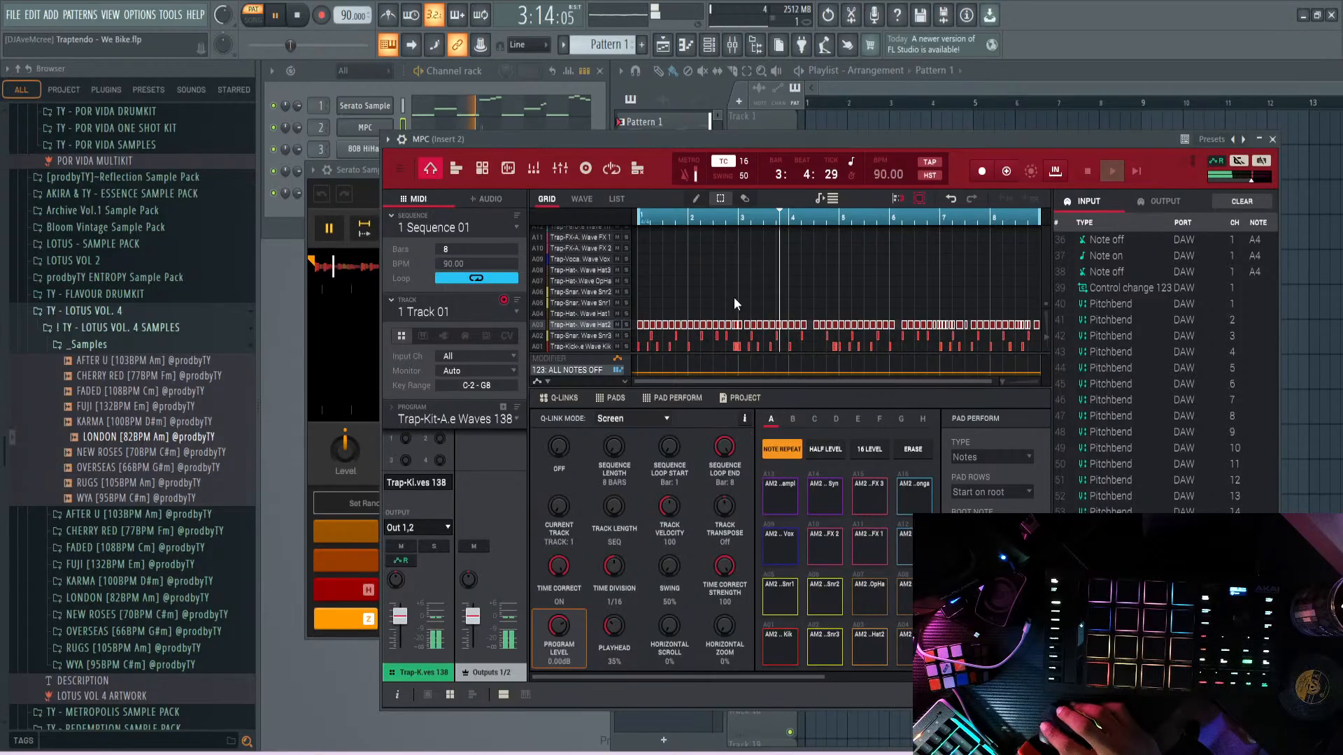
{"action": "left_click_drag", "start_coordinate": [579, 141], "coordinate": [580, 136]}
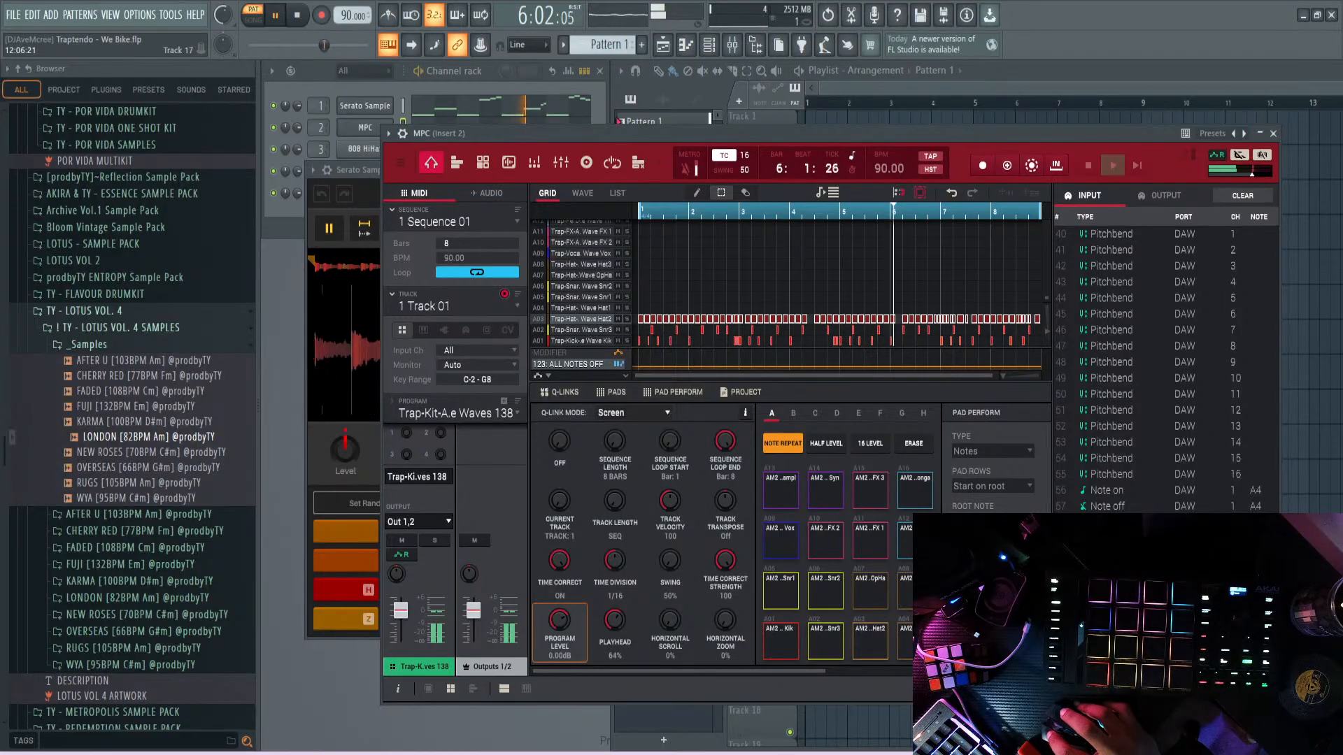
{"action": "left_click_drag", "start_coordinate": [1275, 700], "coordinate": [1342, 751]}
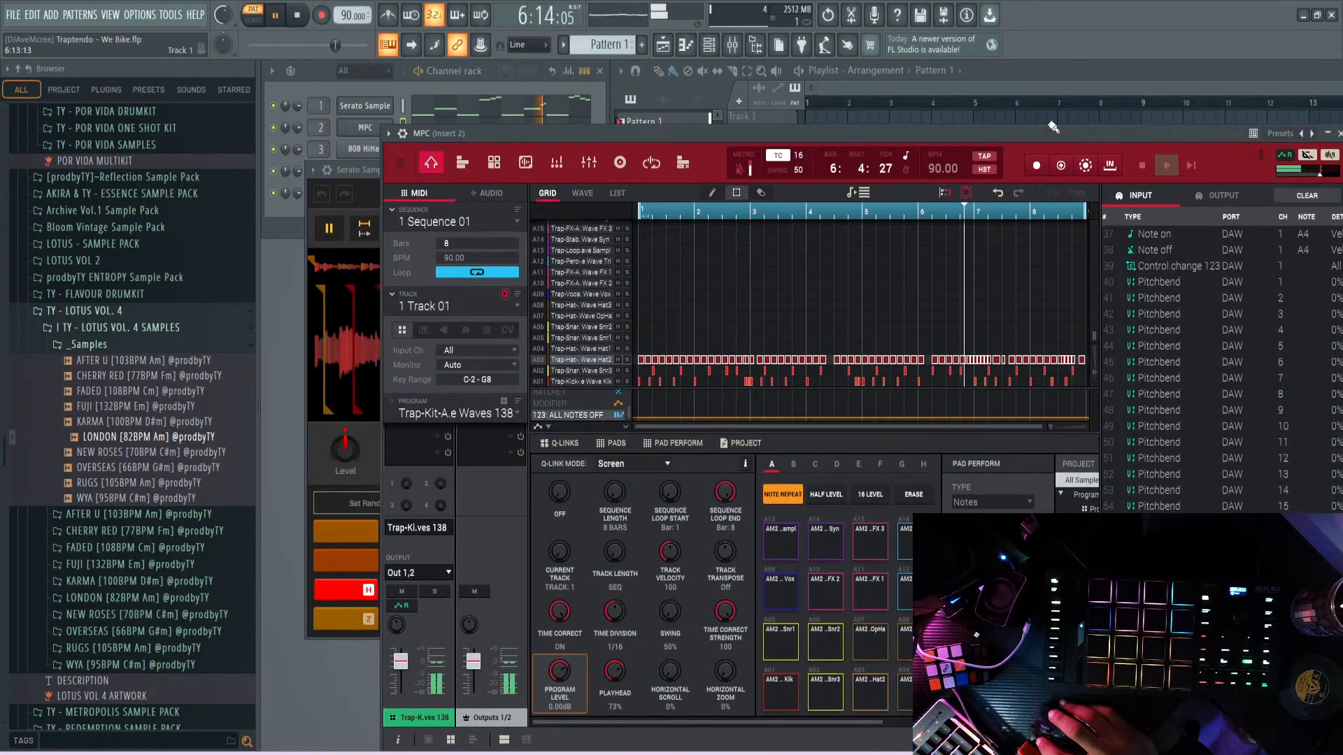
{"action": "left_click_drag", "start_coordinate": [1042, 136], "coordinate": [1007, 95]}
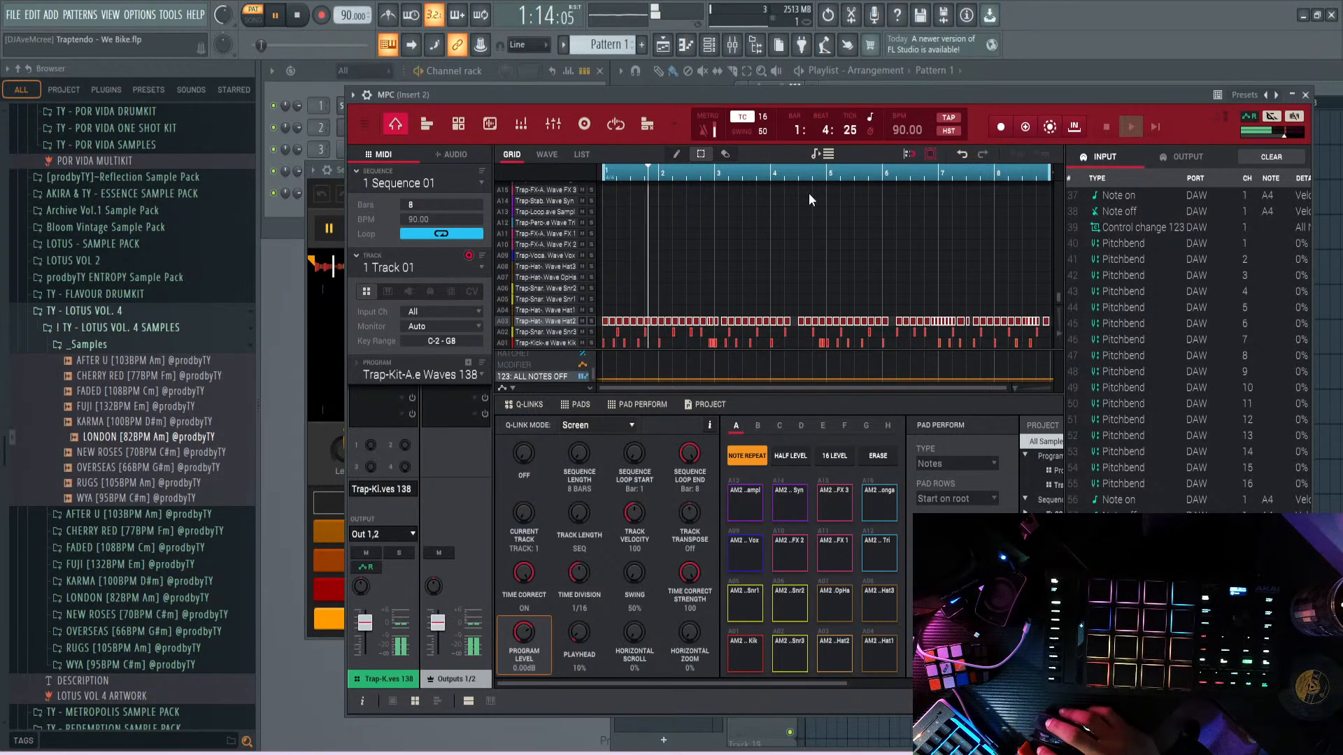
- Use the Eraser on the dense Hat2 roll around bar 7 of MPC Track 01
{"action": "left_click", "coordinate": [728, 155]}
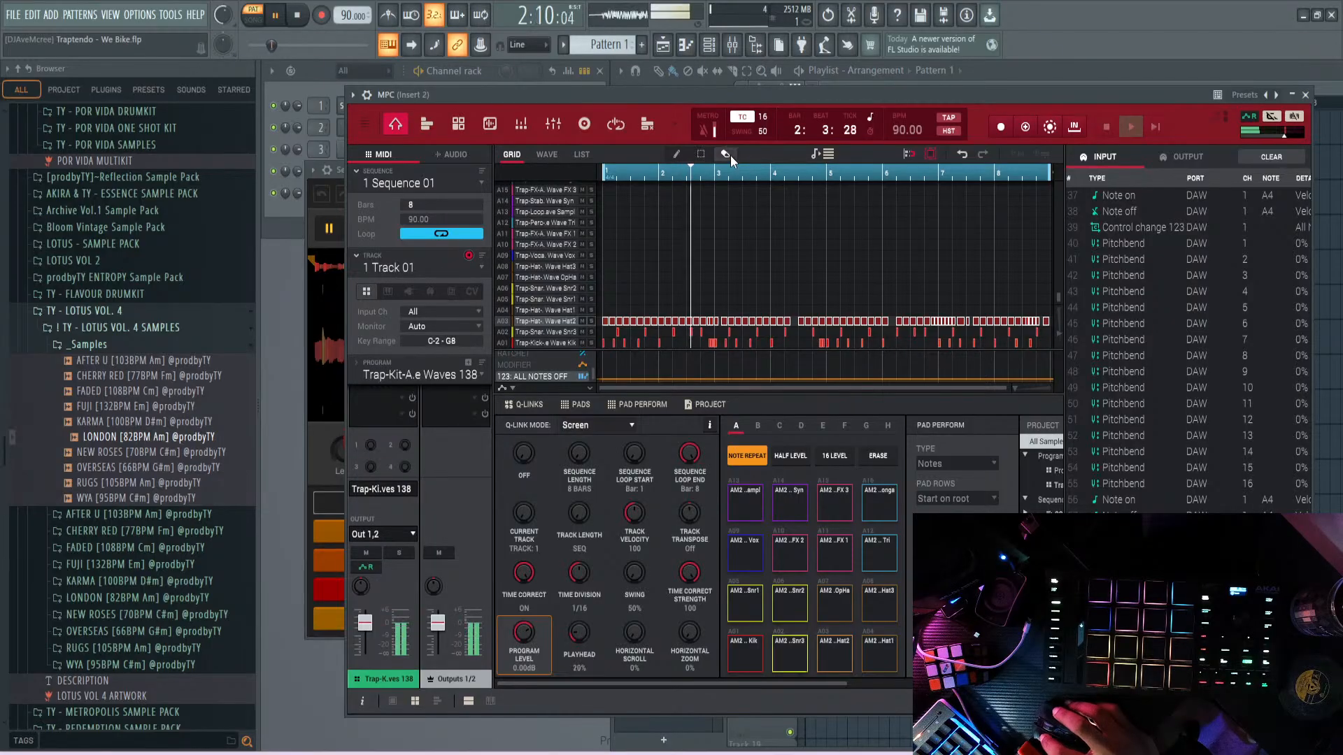
{"action": "left_click", "coordinate": [944, 321]}
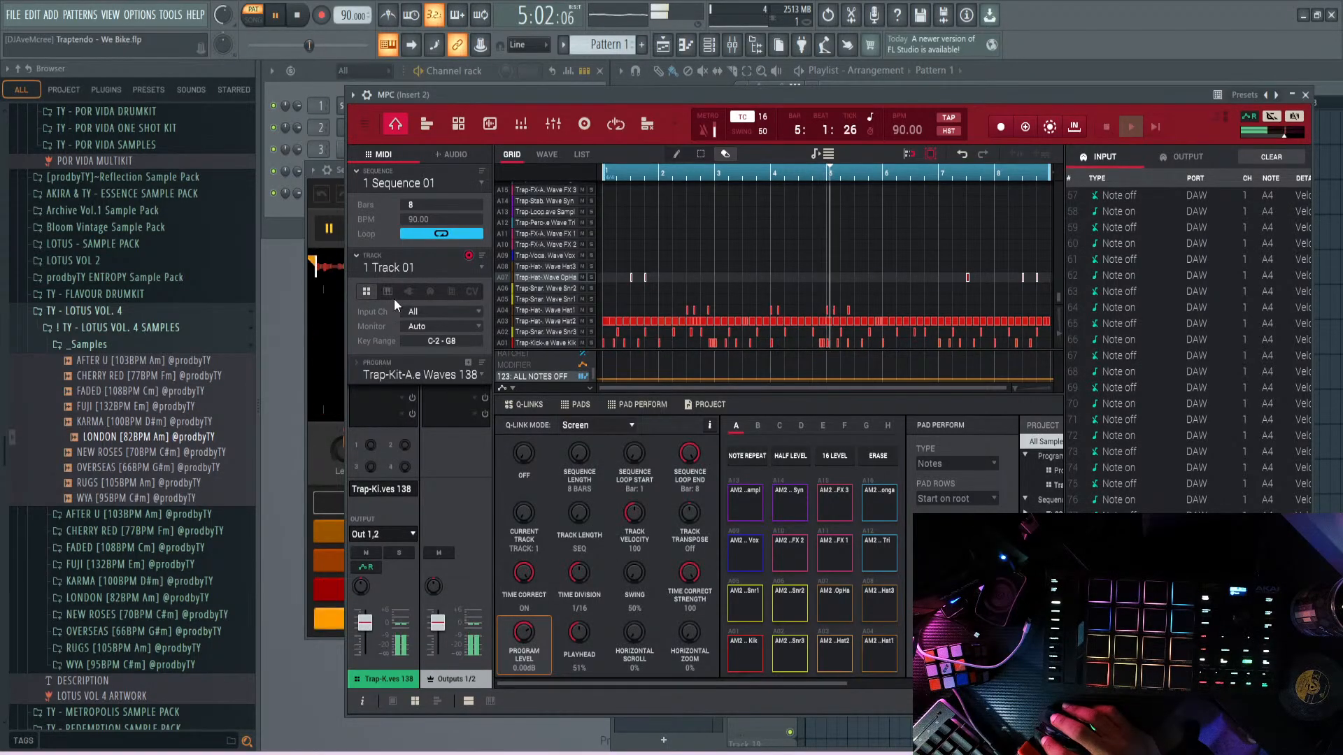
- Switch the MPC sequence to unused track 2 and show the expansions browser in the side panel
{"action": "left_click", "coordinate": [418, 267]}
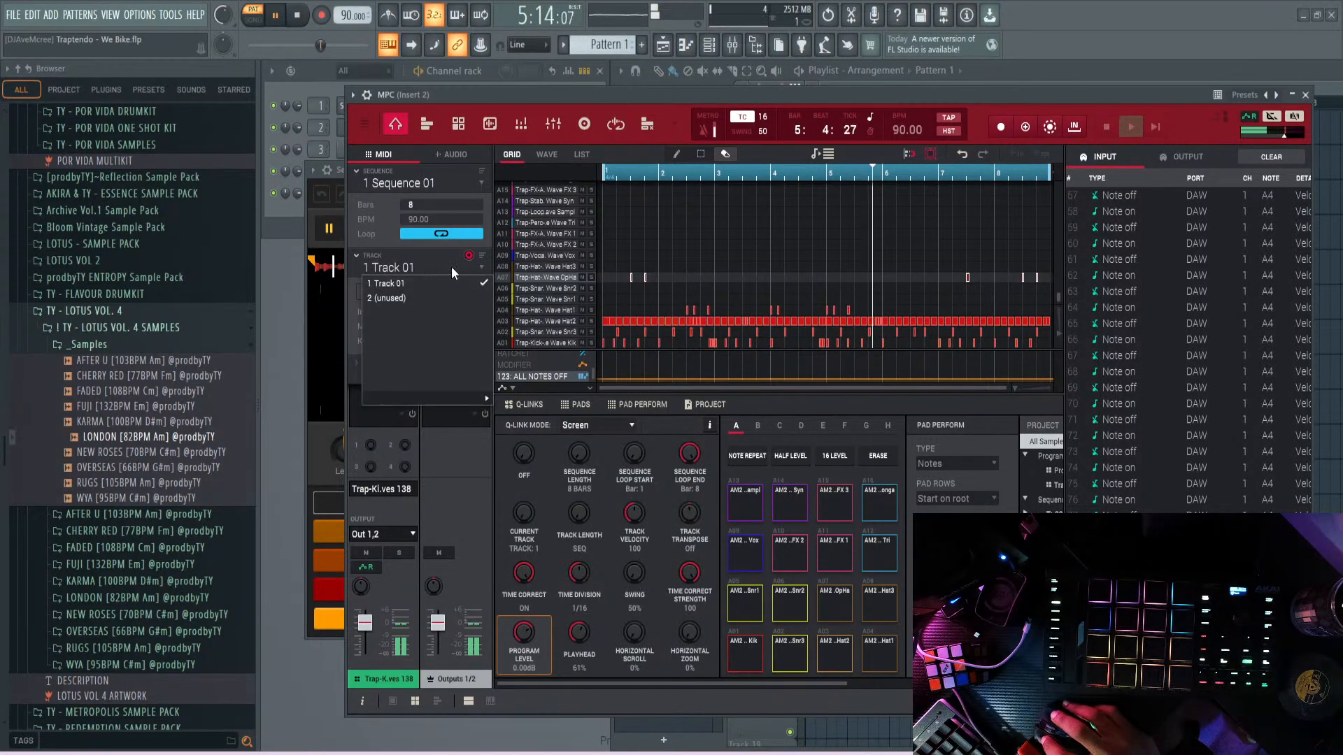
{"action": "left_click", "coordinate": [430, 297]}
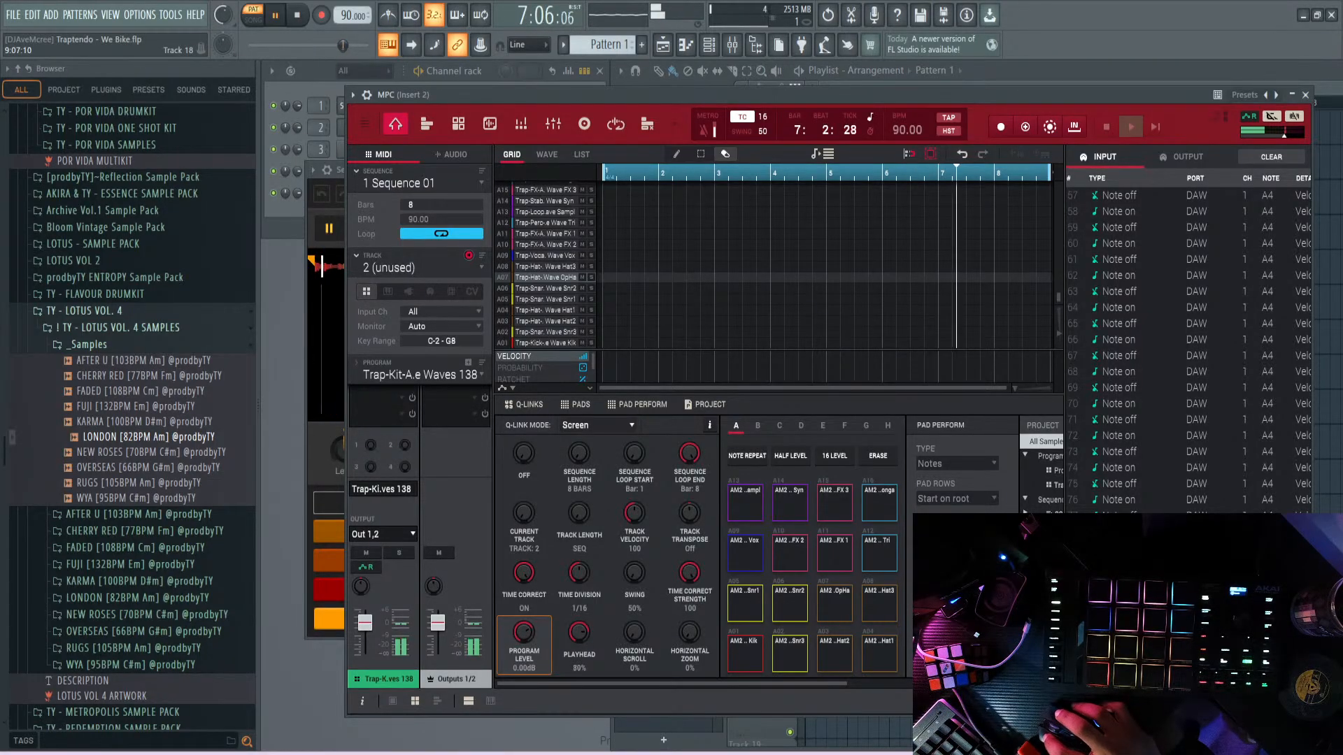
{"action": "left_click", "coordinate": [1274, 701]}
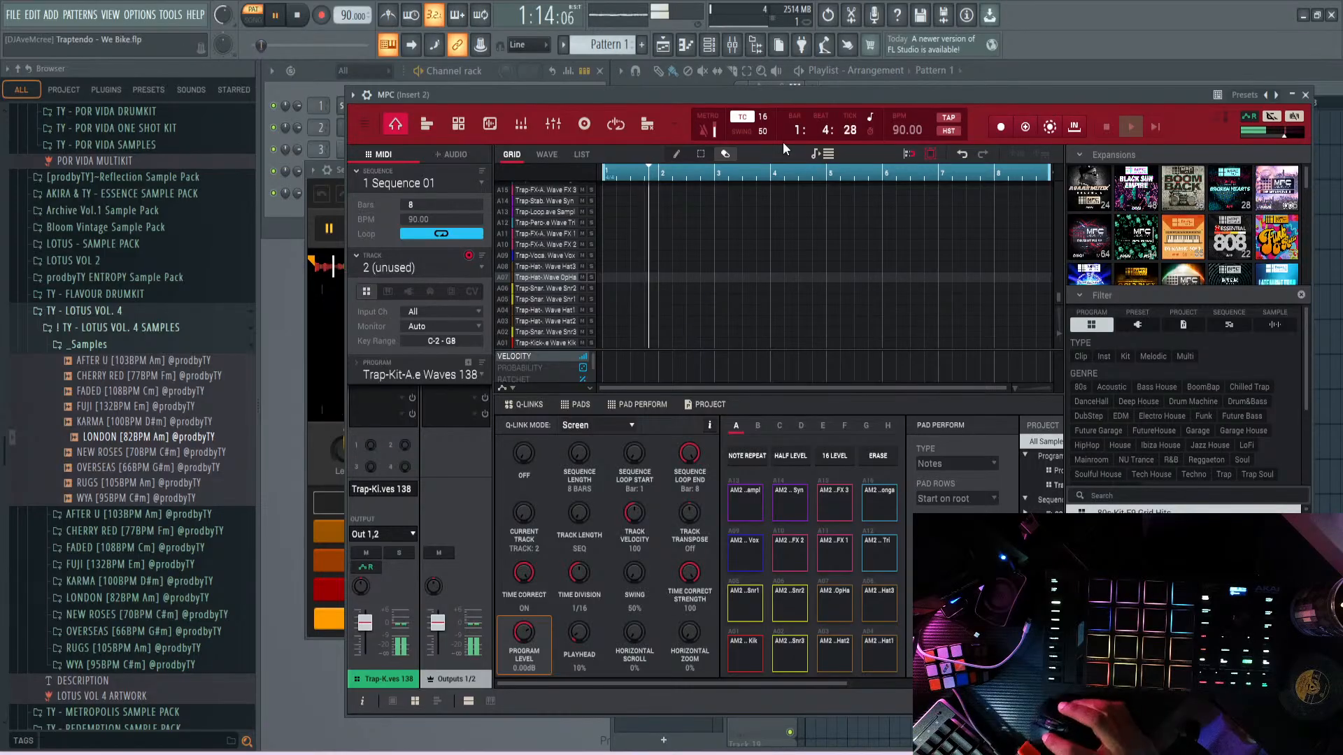
- Set the MPK mini Plus MIDI output to port 0, restart playback and close the MIDI settings
{"action": "left_click", "coordinate": [139, 14]}
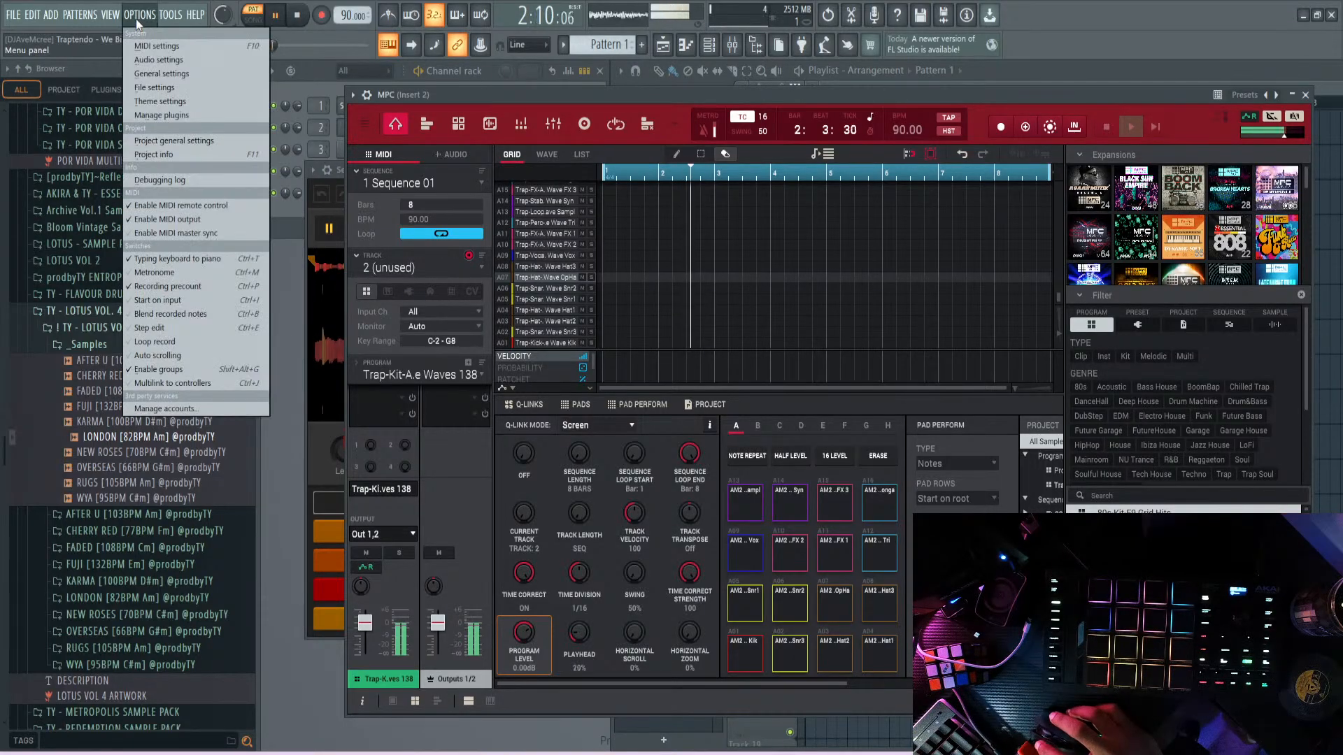
{"action": "left_click", "coordinate": [137, 45]}
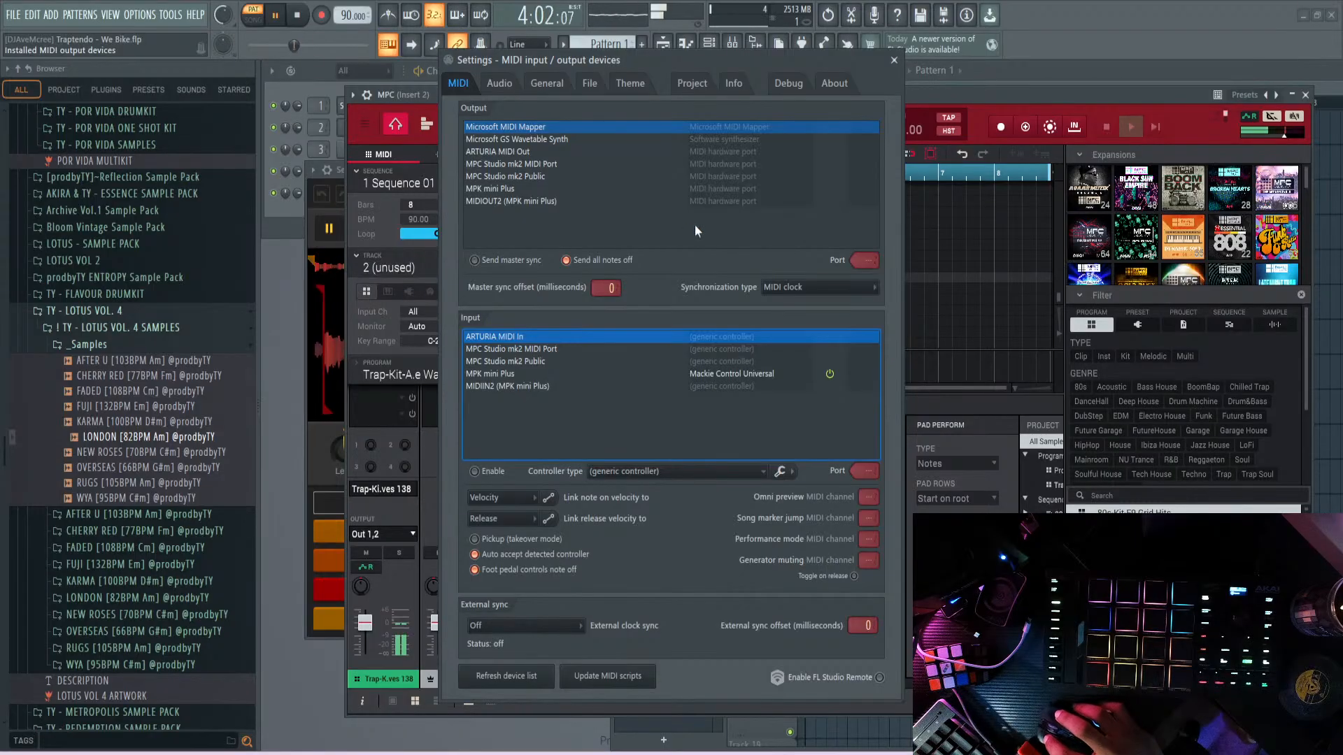
{"action": "left_click", "coordinate": [551, 187]}
{"action": "left_click_drag", "start_coordinate": [869, 260], "coordinate": [862, 250]}
{"action": "key", "text": "space"}
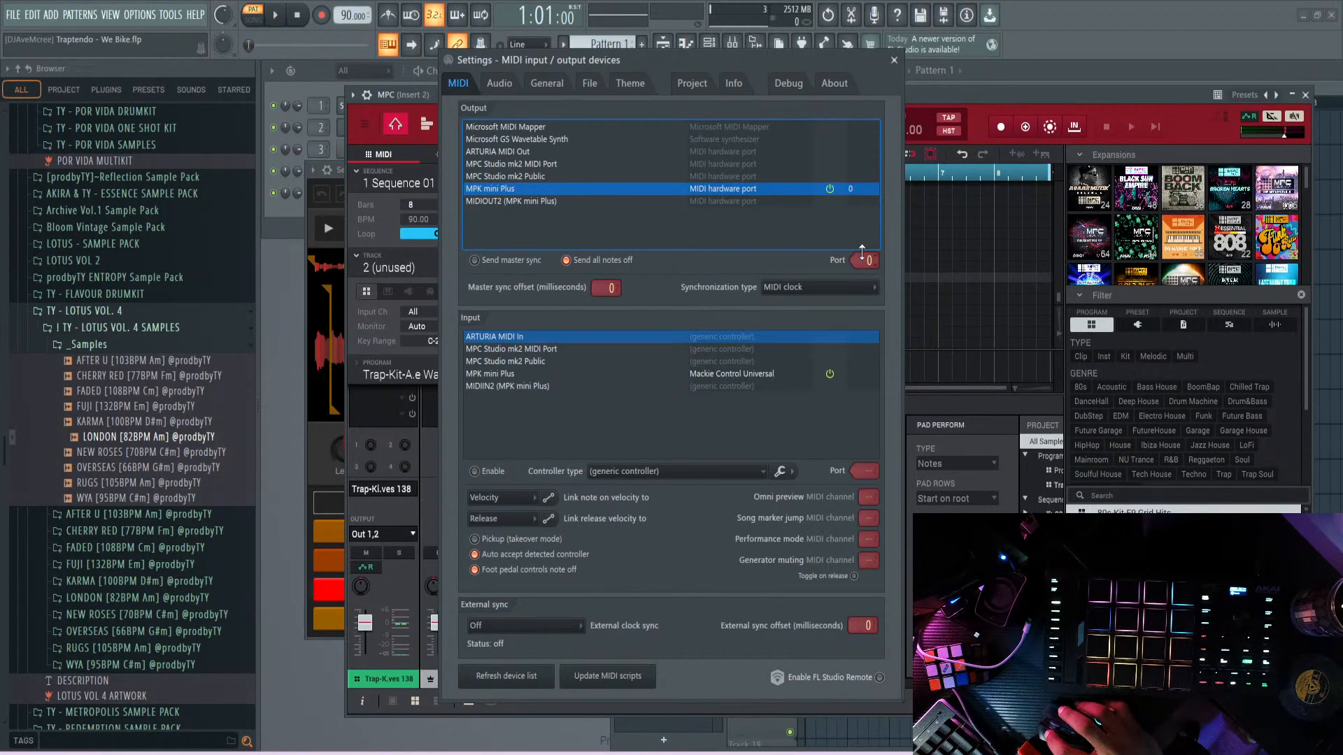
{"action": "left_click", "coordinate": [285, 24]}
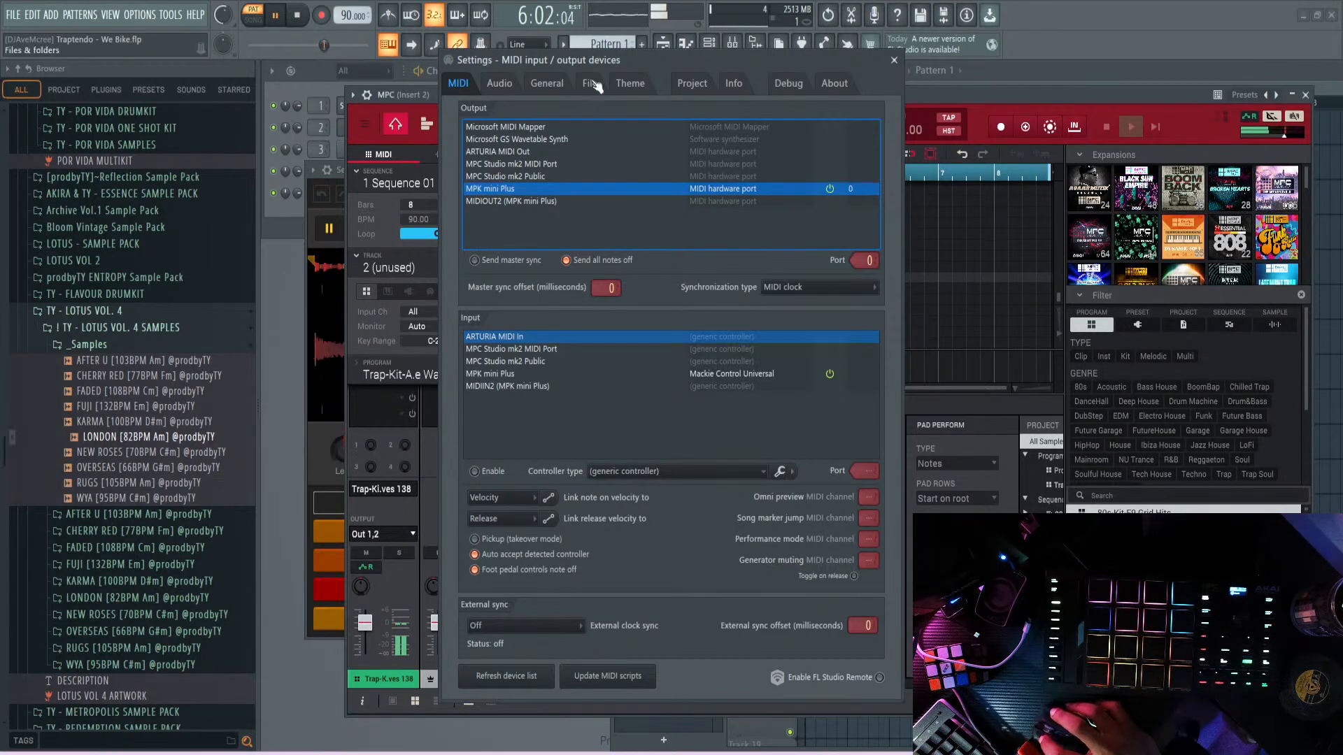
{"action": "left_click", "coordinate": [894, 60]}
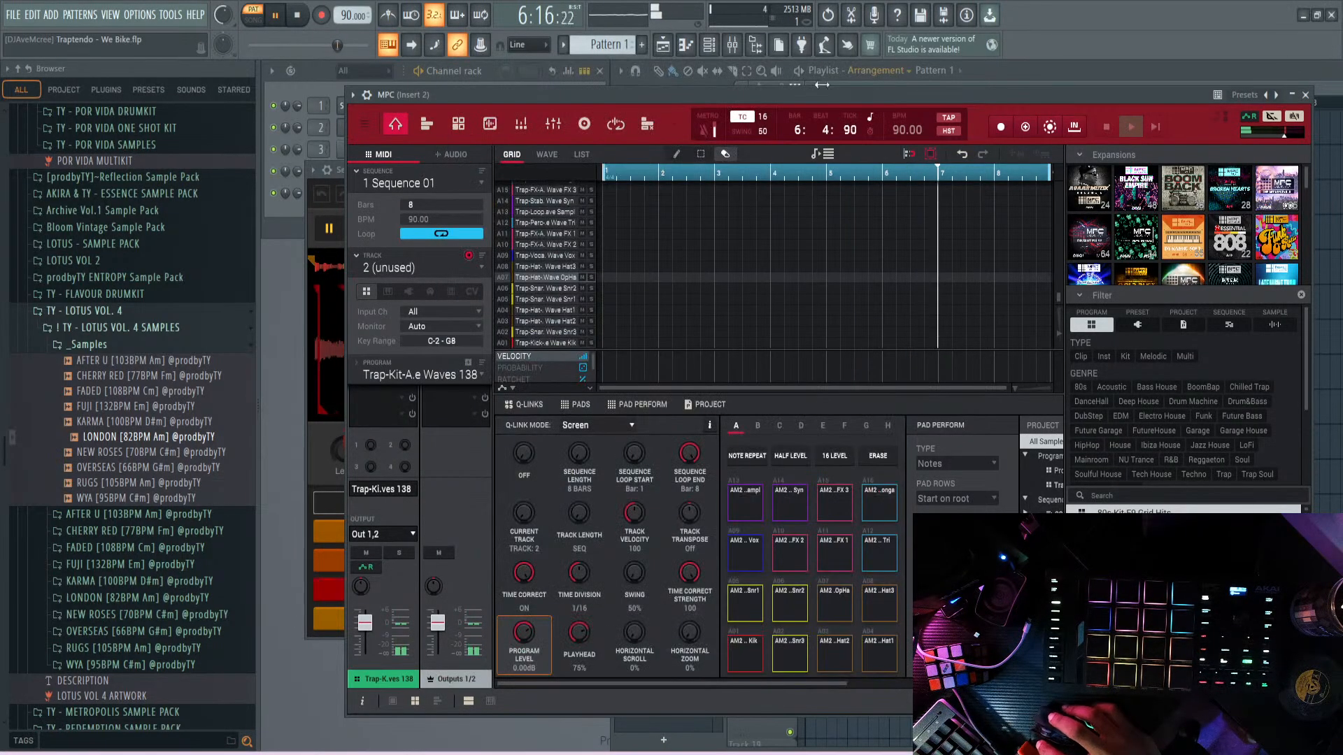
- Insert a SubLabXL instrument channel above the 808 HiHat channel in the Channel rack
{"action": "left_click", "coordinate": [319, 72]}
{"action": "right_click", "coordinate": [347, 147]}
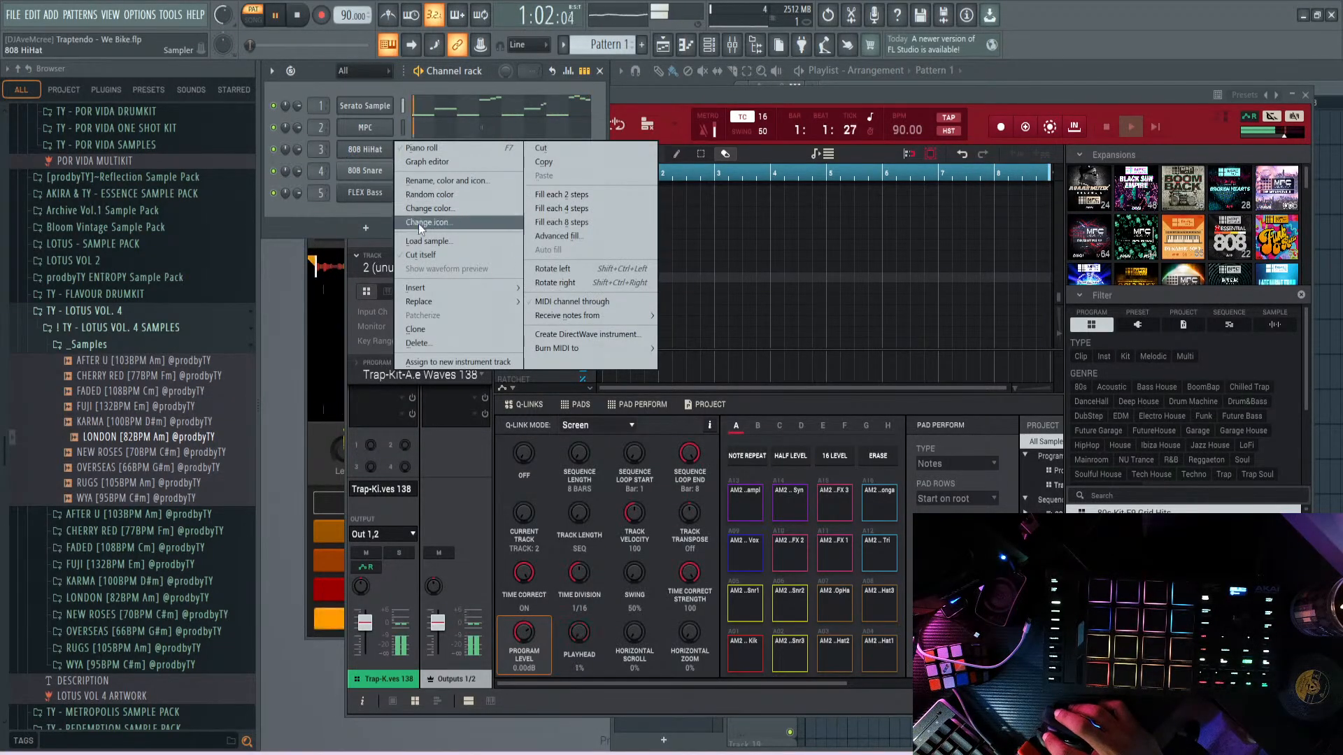
{"action": "mouse_move", "coordinate": [447, 286]}
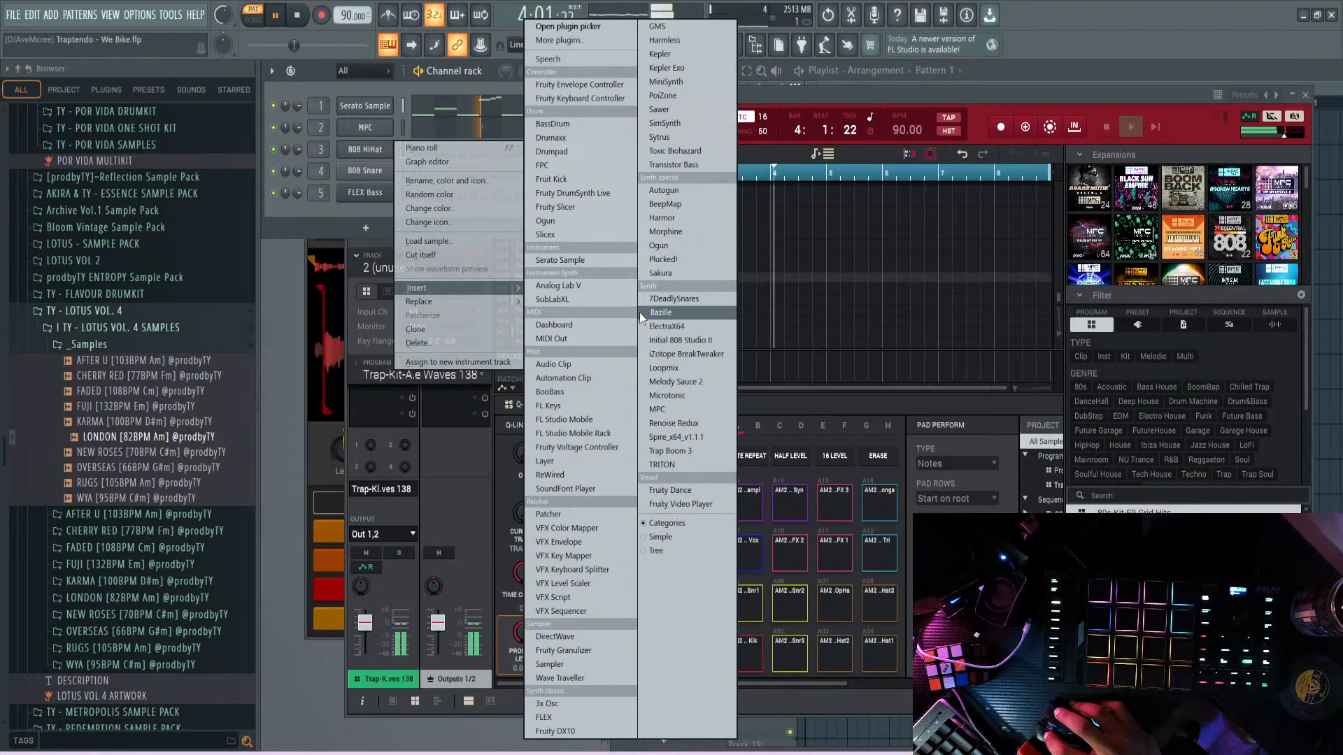
{"action": "left_click", "coordinate": [603, 297]}
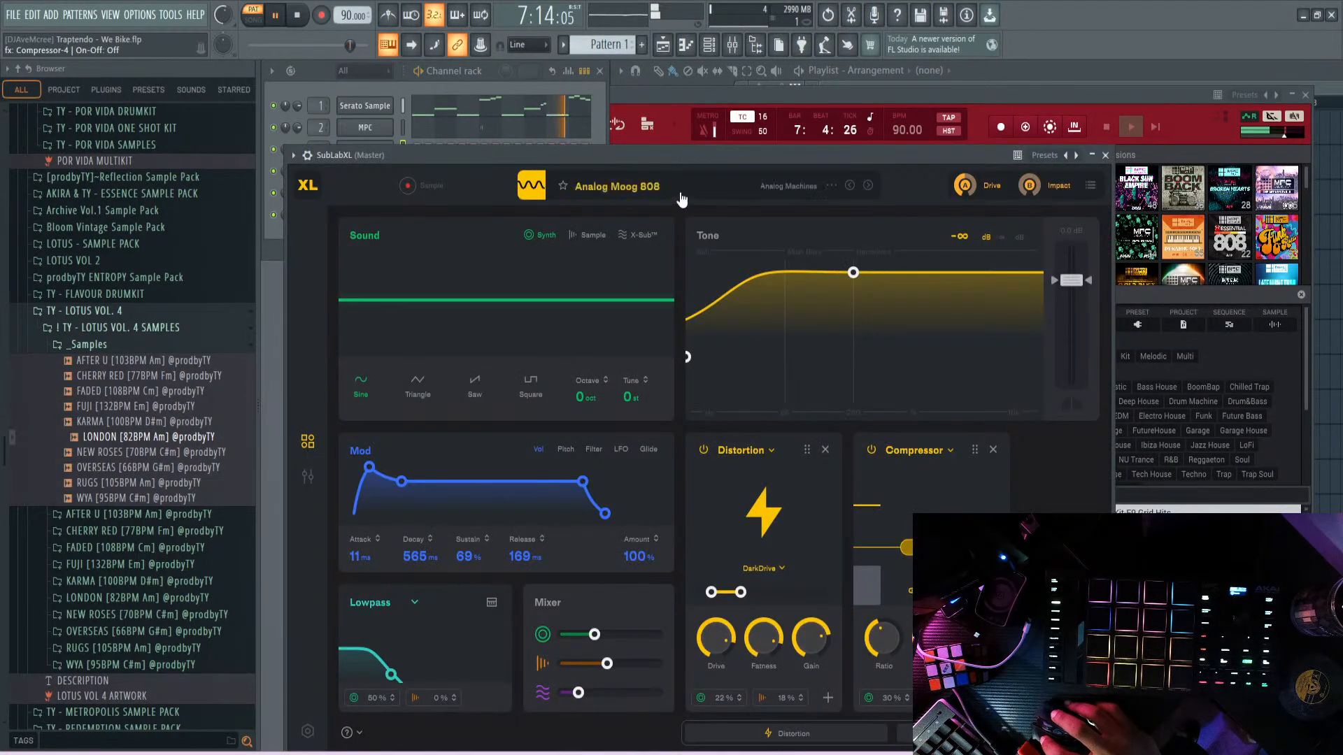
- Load the AM_AfroBeatz_808 preset from the Hits DNA Vol 4 pack in SubLabXL and stop playback
{"action": "left_click", "coordinate": [692, 198]}
{"action": "scroll", "coordinate": [624, 402], "scroll_direction": "down", "scroll_amount": 2}
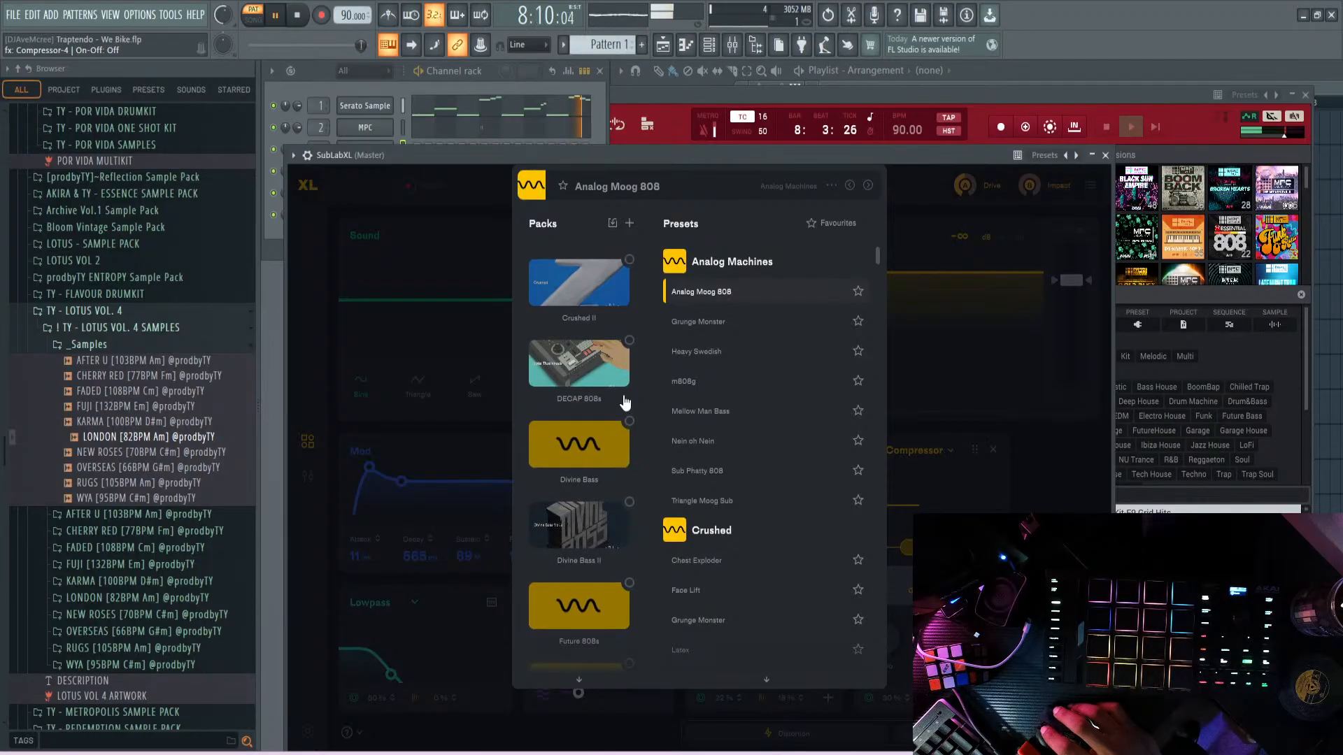
{"action": "scroll", "coordinate": [625, 403], "scroll_direction": "down", "scroll_amount": 2}
{"action": "scroll", "coordinate": [624, 403], "scroll_direction": "down", "scroll_amount": 2}
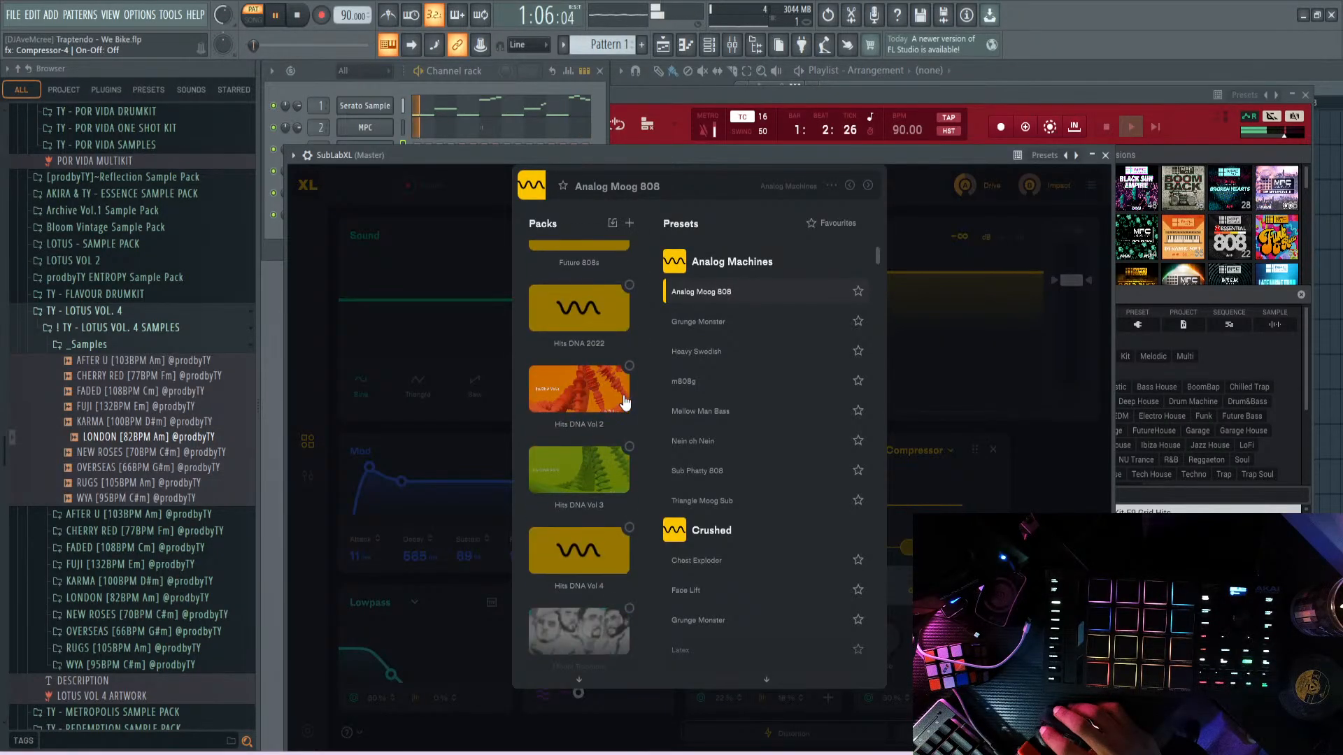
{"action": "scroll", "coordinate": [624, 403], "scroll_direction": "down", "scroll_amount": 1}
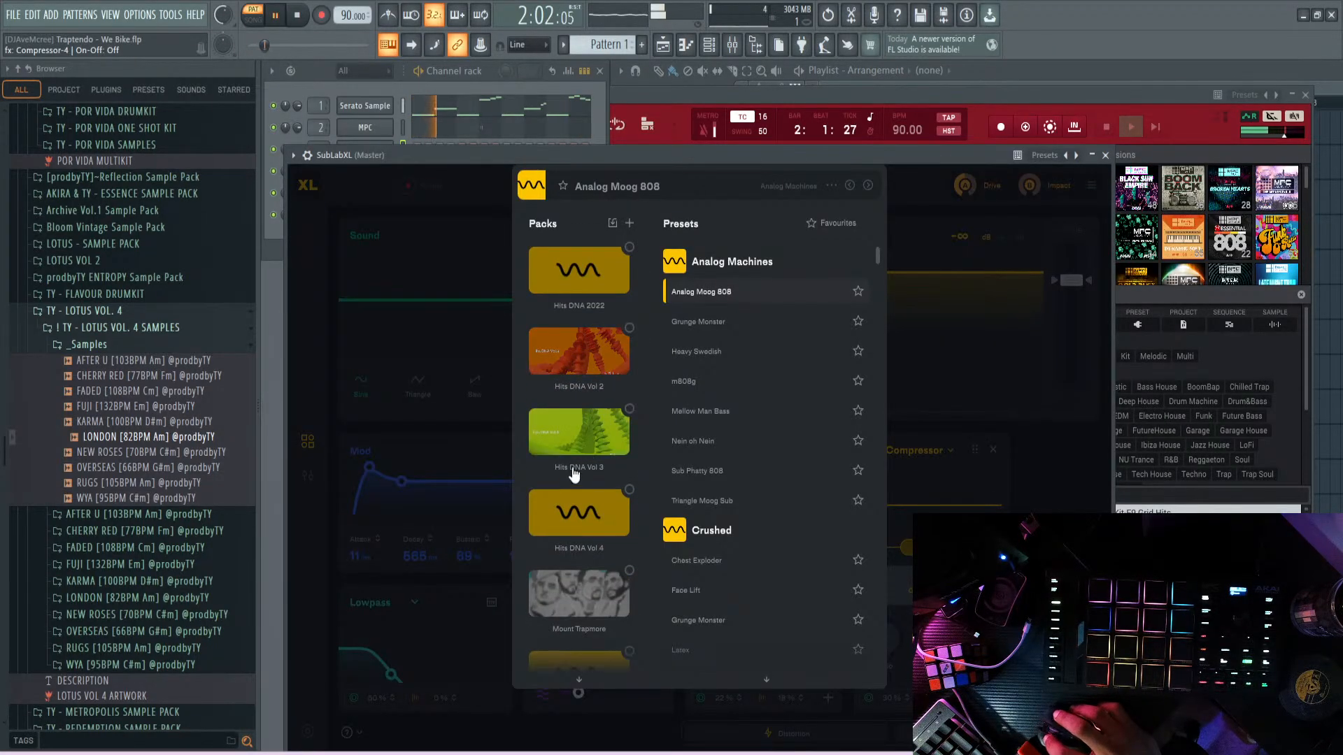
{"action": "left_click", "coordinate": [579, 503]}
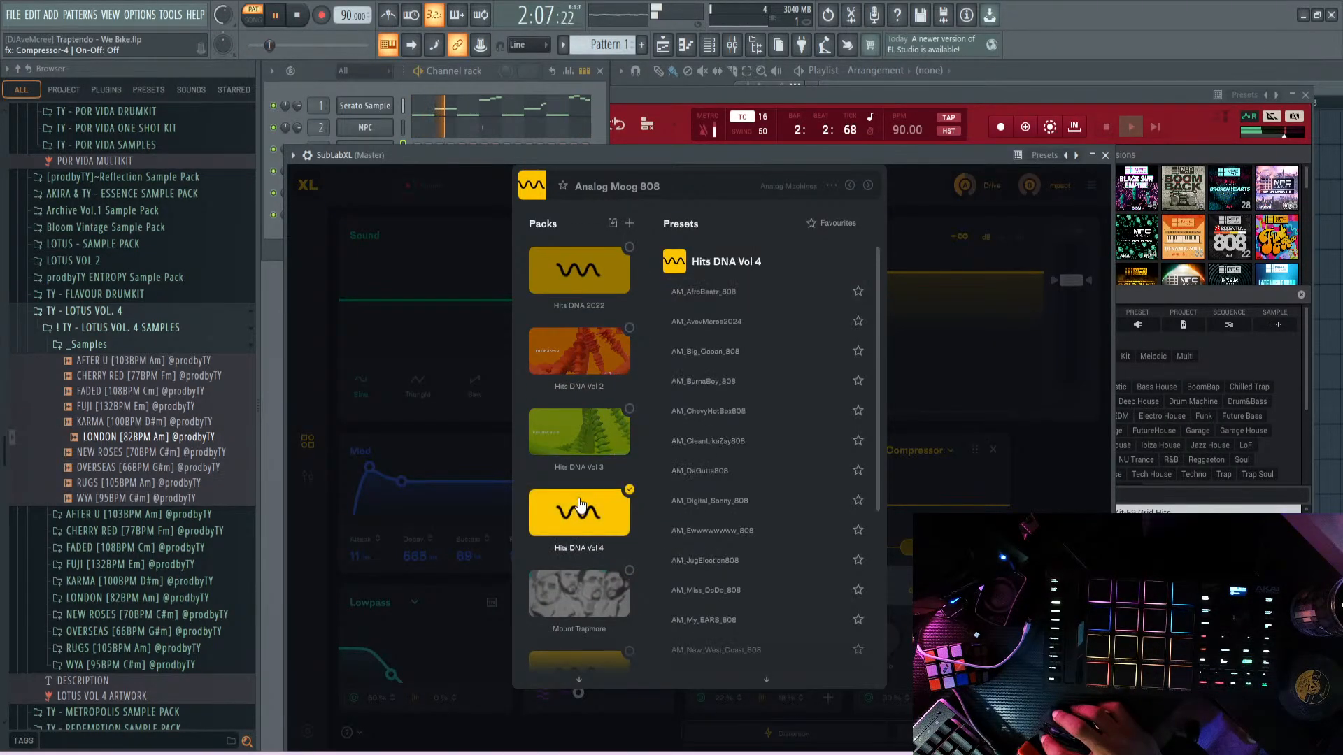
{"action": "left_click", "coordinate": [731, 294]}
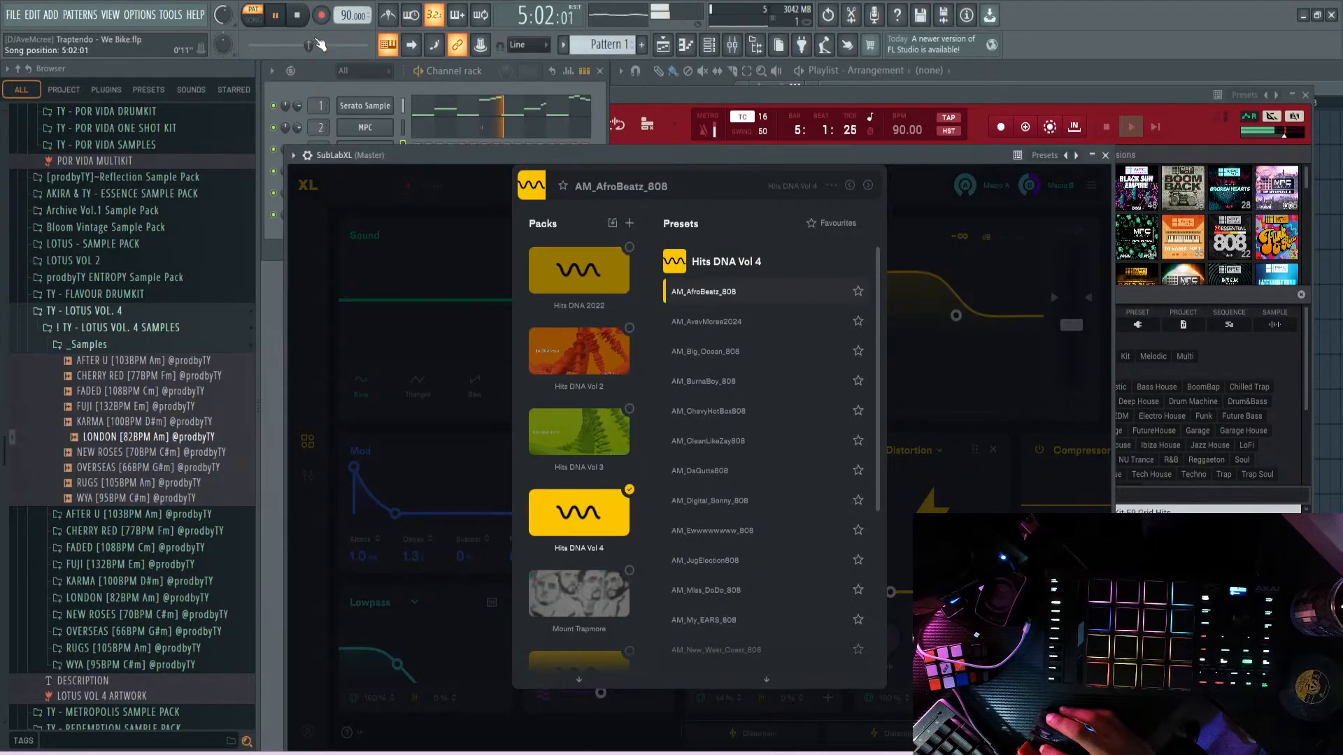
{"action": "left_click", "coordinate": [297, 17]}
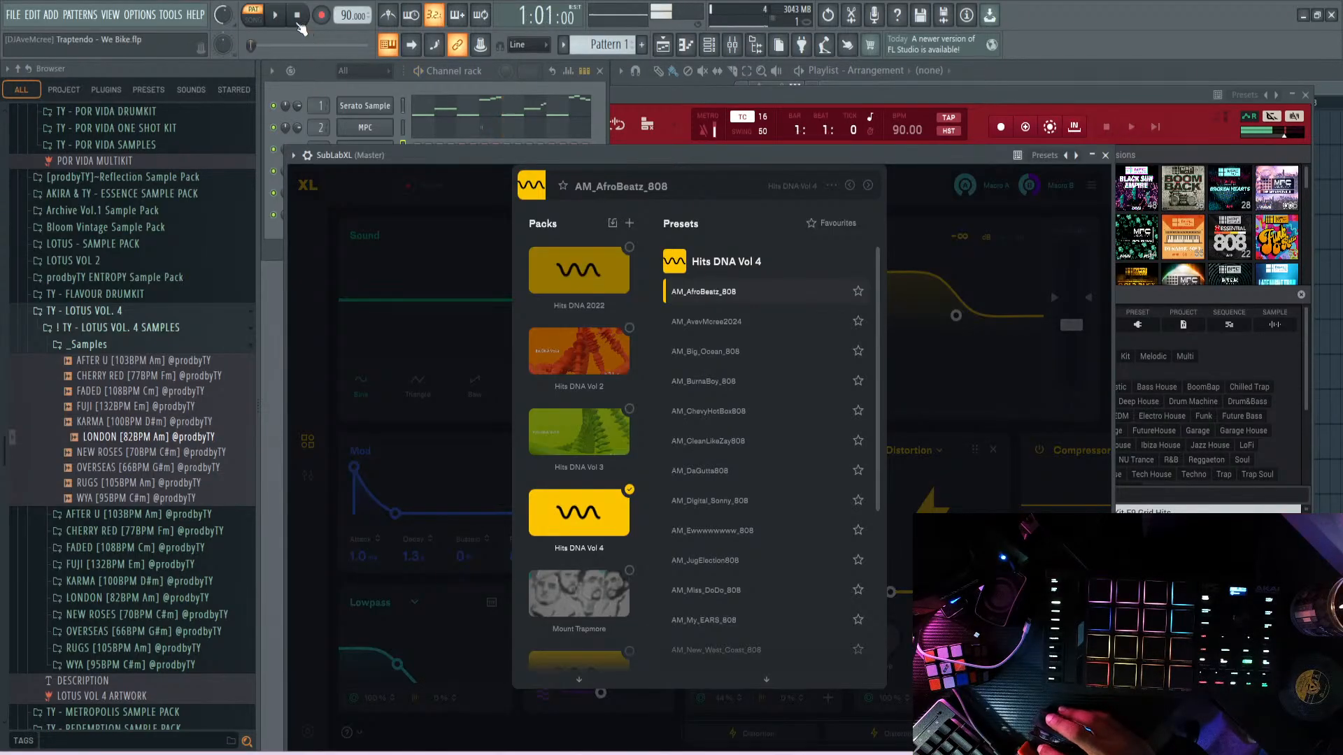
- Bring the Channel rack in front of the SubLabXL window
{"action": "double_click", "coordinate": [450, 153]}
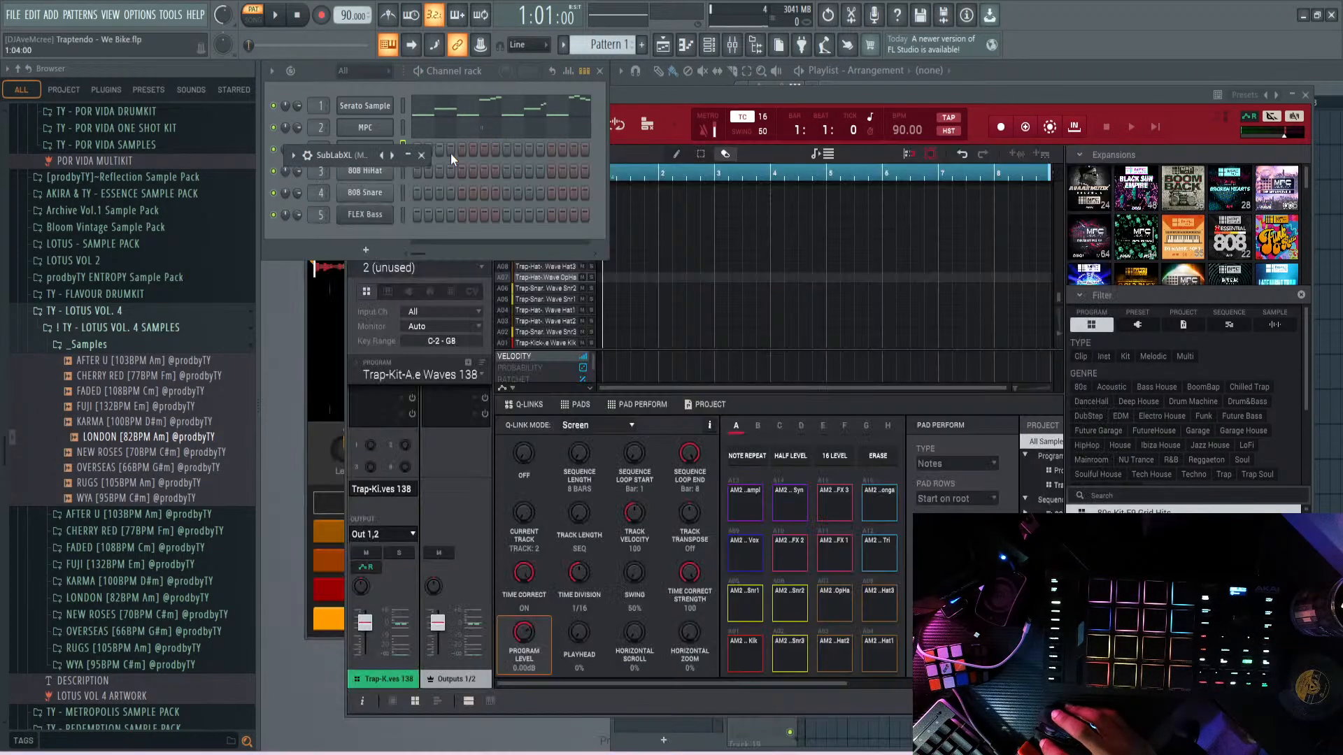
{"action": "double_click", "coordinate": [345, 154]}
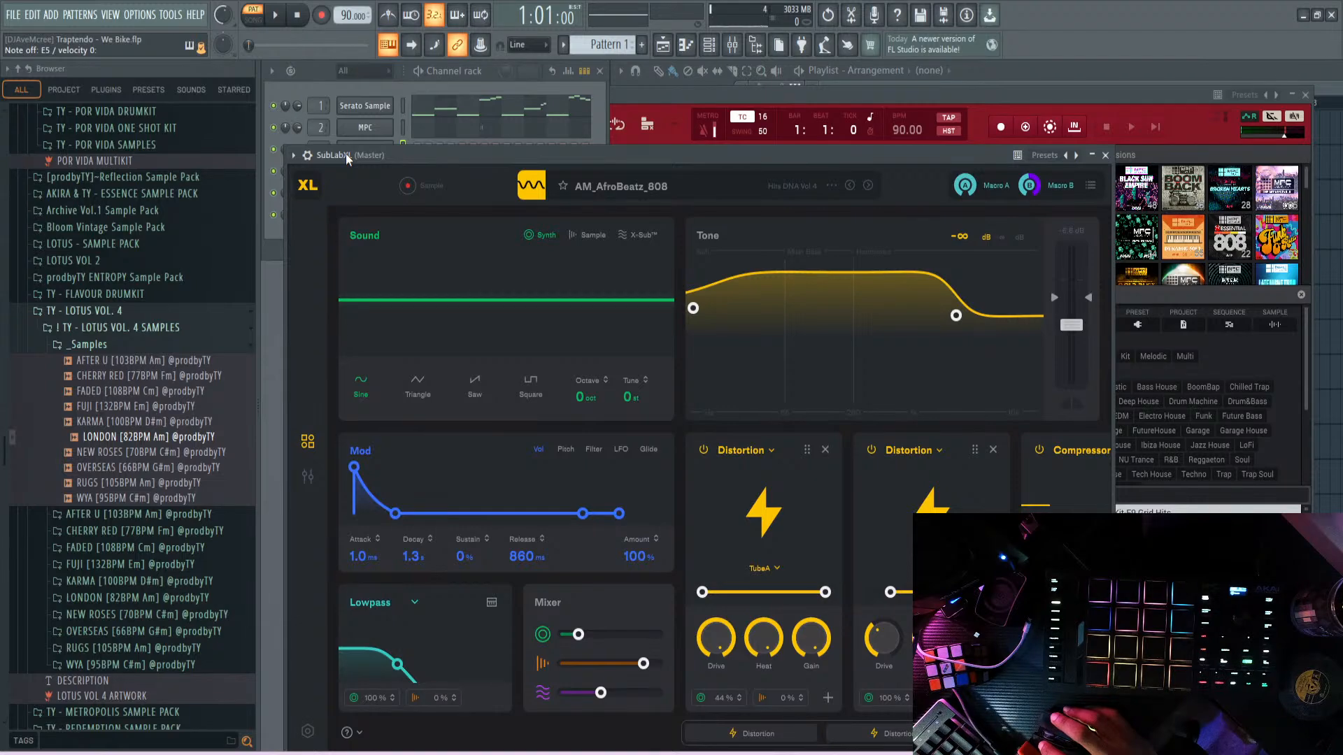
{"action": "left_click", "coordinate": [400, 111]}
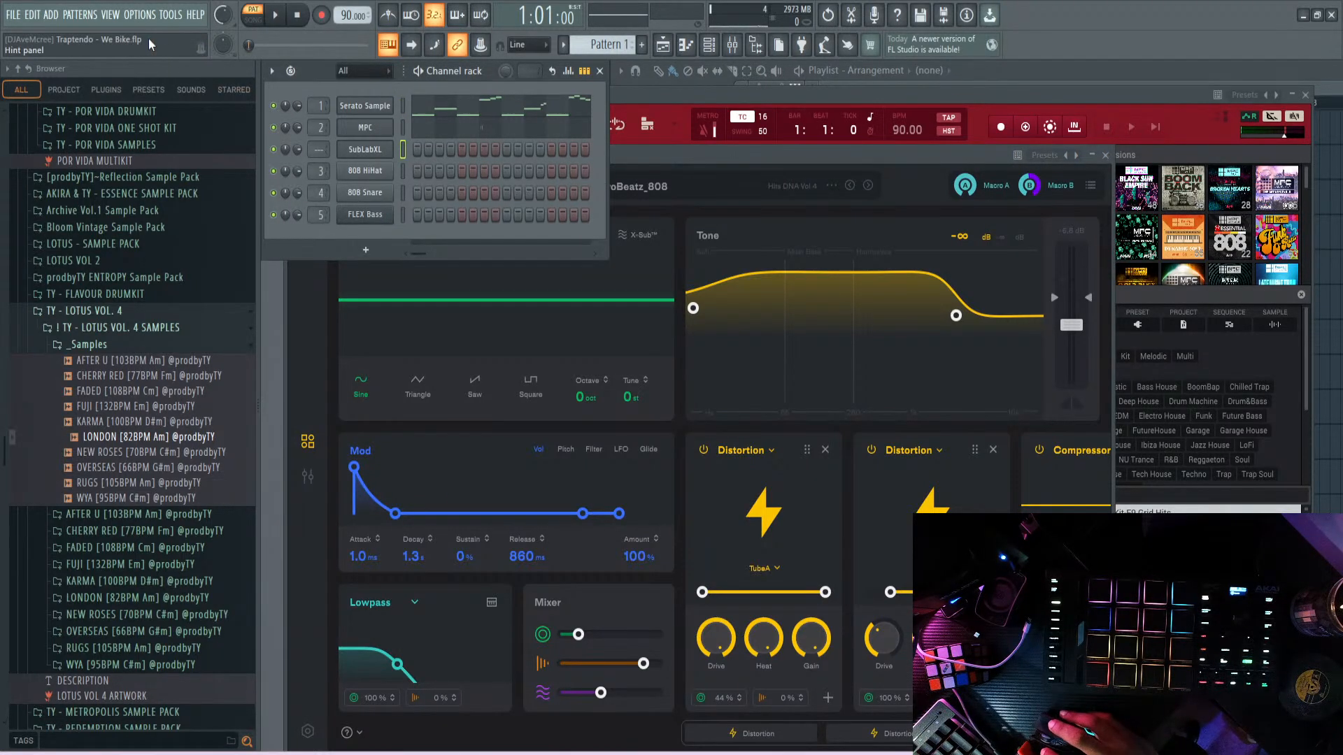
- Set the MPK mini Plus MIDI input's controller type to generic controller and close the settings
{"action": "left_click", "coordinate": [135, 16]}
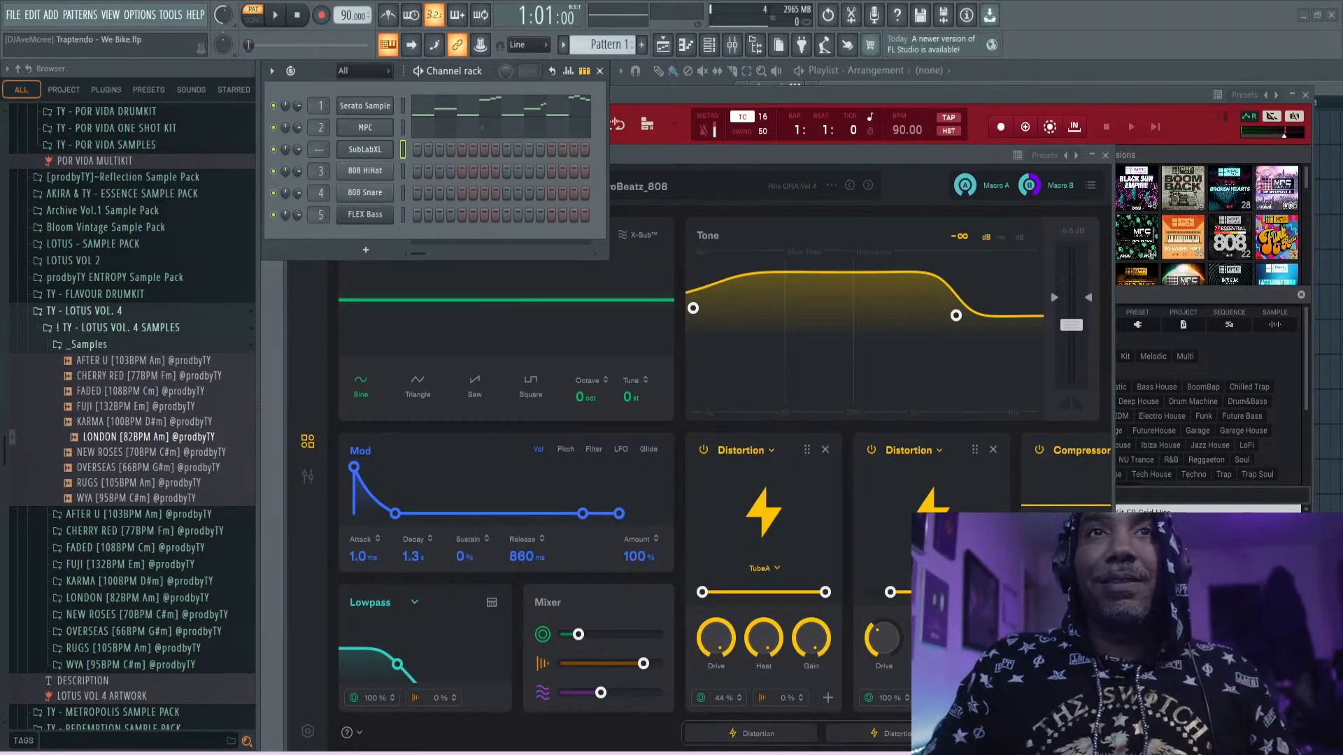
{"action": "left_click", "coordinate": [140, 14]}
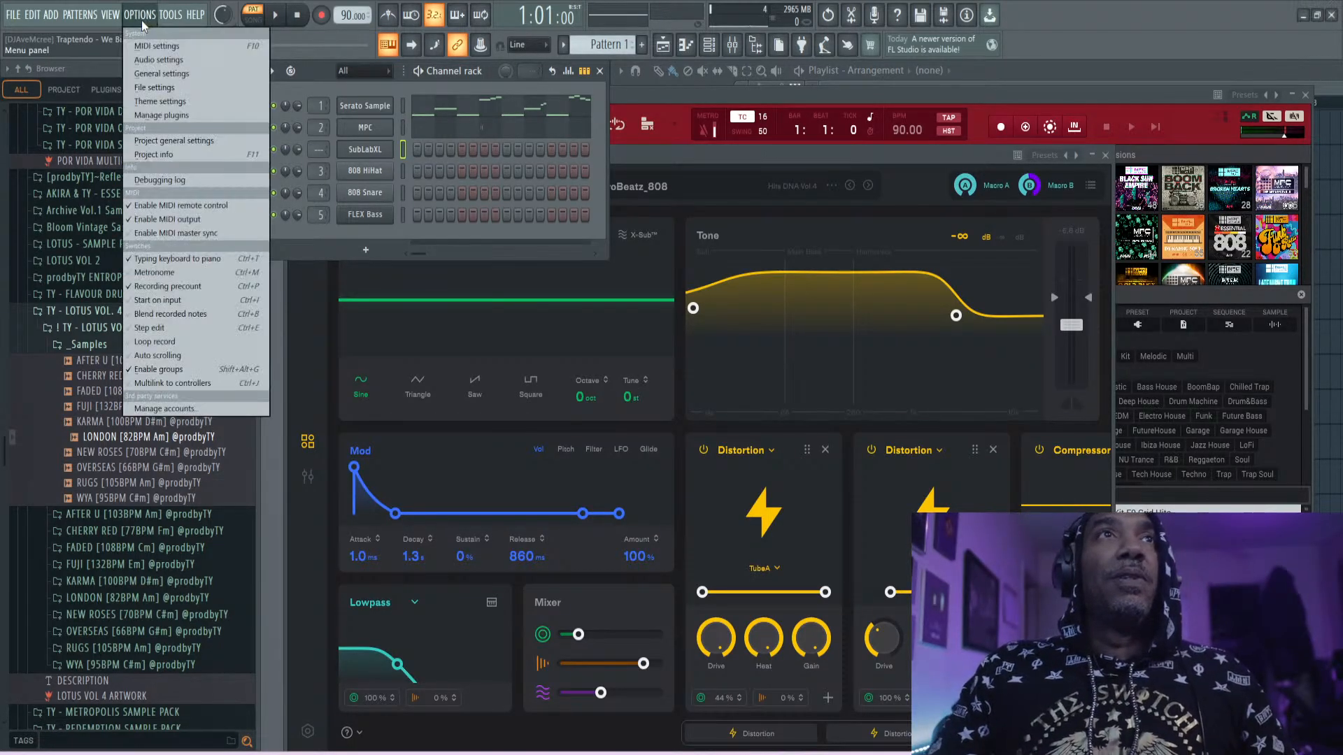
{"action": "left_click", "coordinate": [175, 46]}
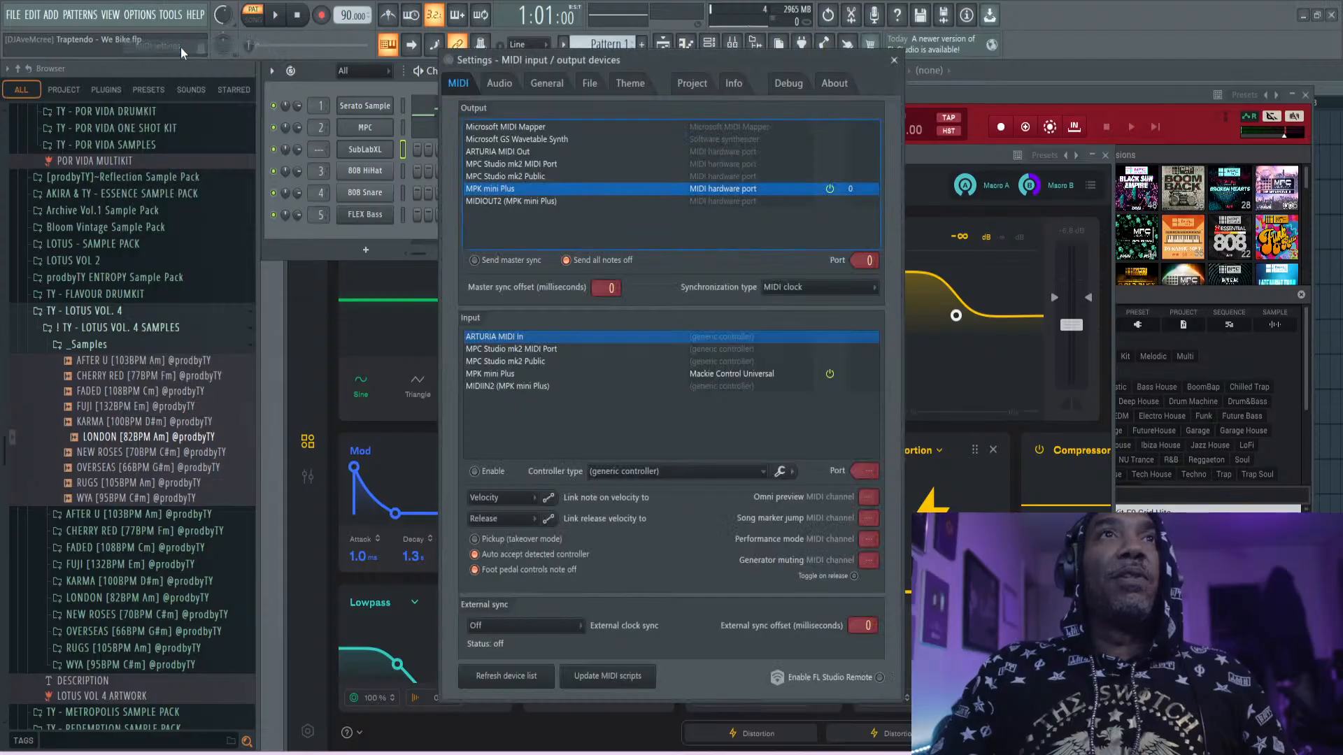
{"action": "left_click", "coordinate": [611, 375]}
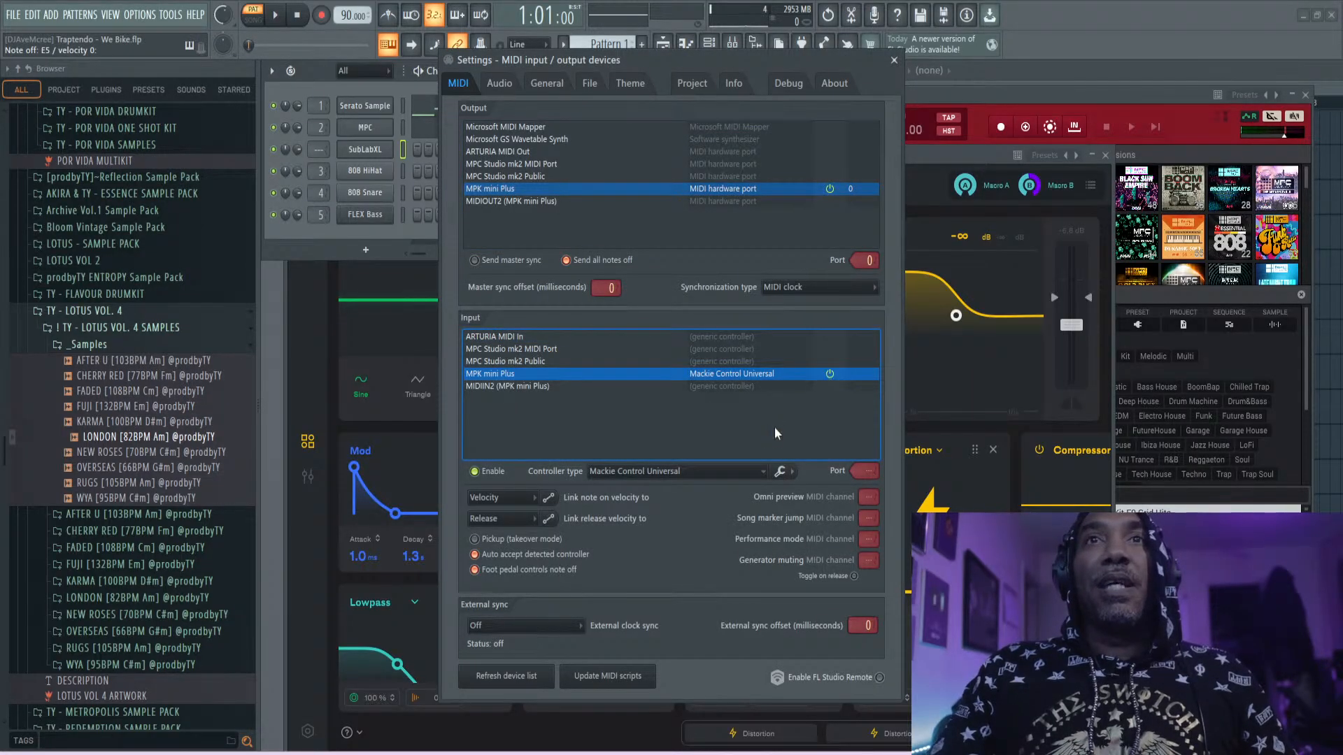
{"action": "left_click", "coordinate": [759, 473]}
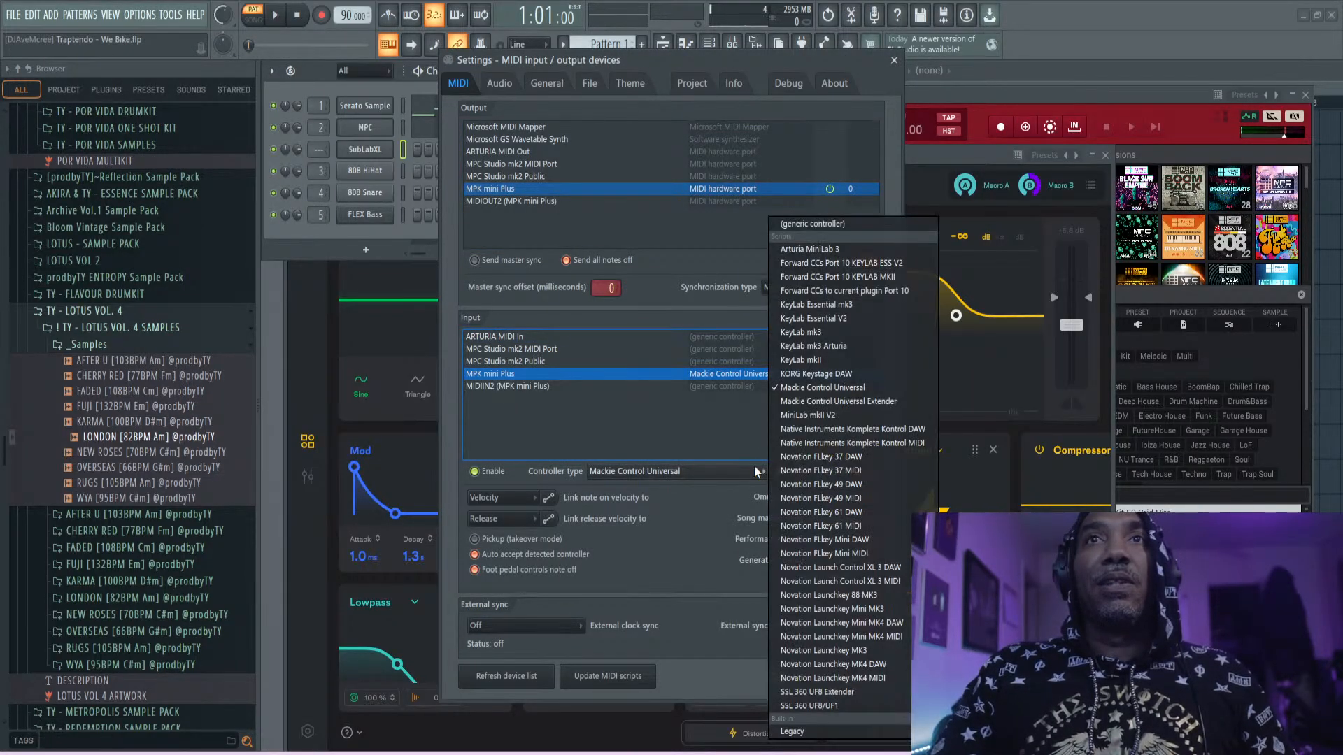
{"action": "left_click", "coordinate": [804, 228]}
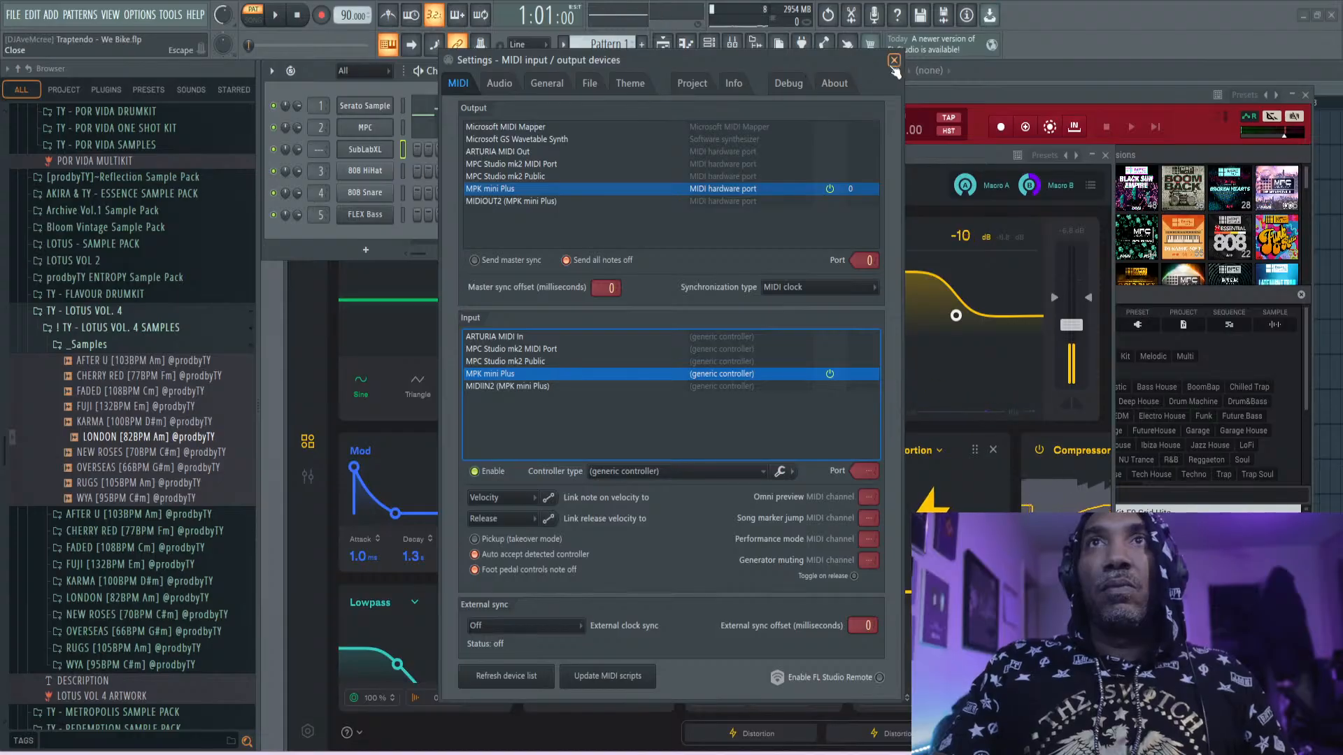
{"action": "left_click", "coordinate": [894, 60]}
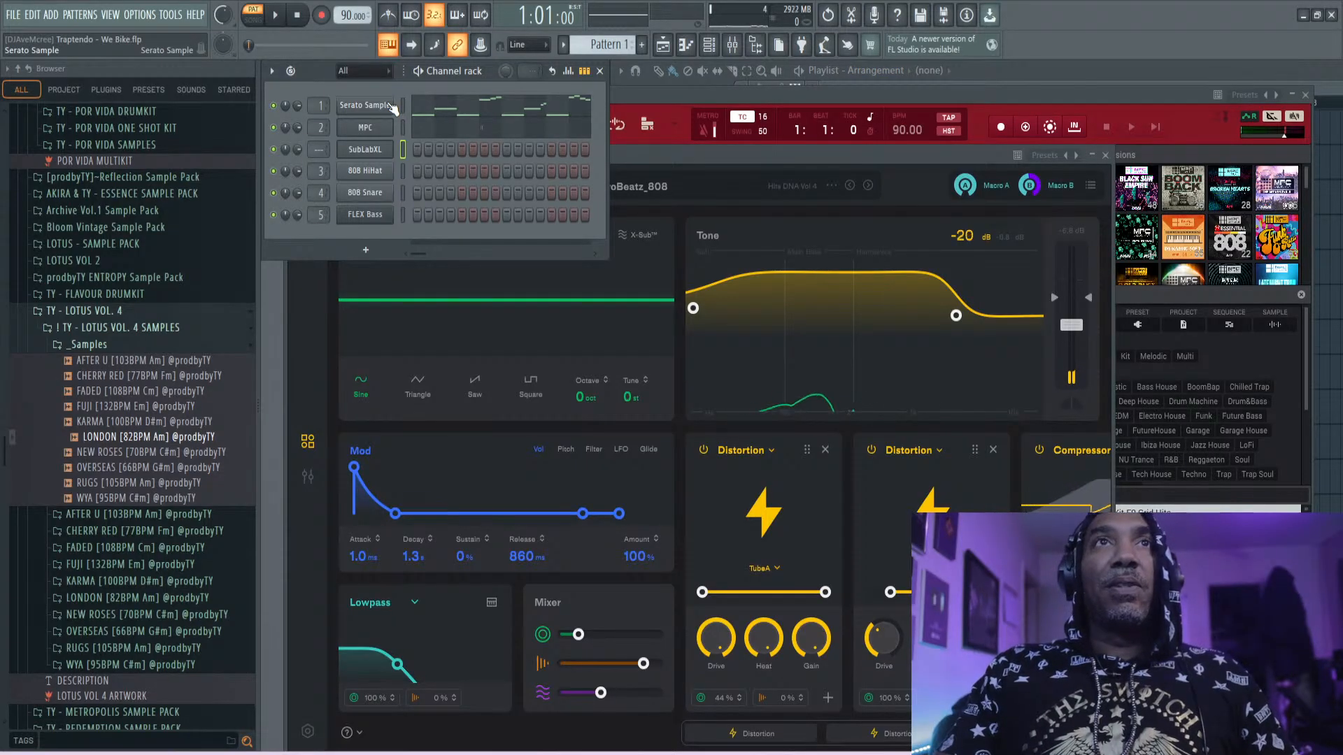
- Open and close the Serato Sample instrument, and make SubLabXL the selected channel for keyboard input
{"action": "left_click", "coordinate": [393, 107]}
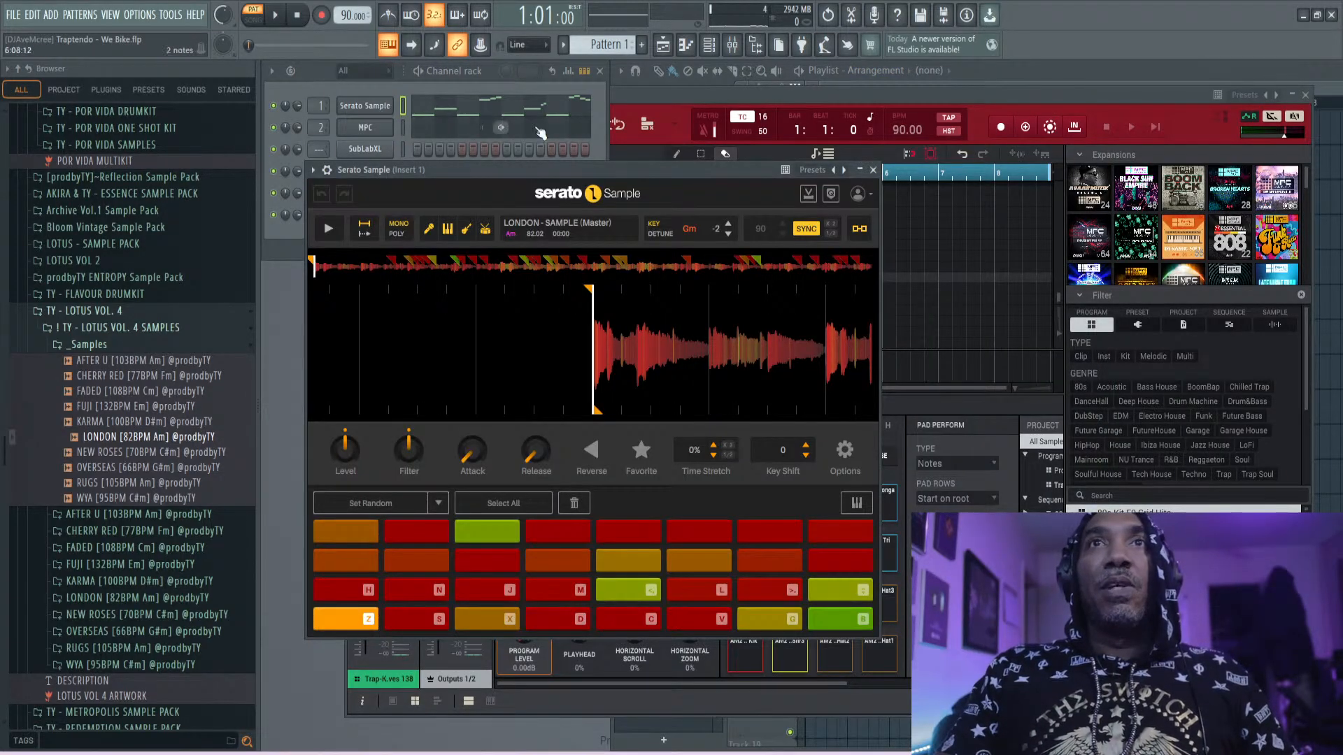
{"action": "left_click", "coordinate": [875, 172]}
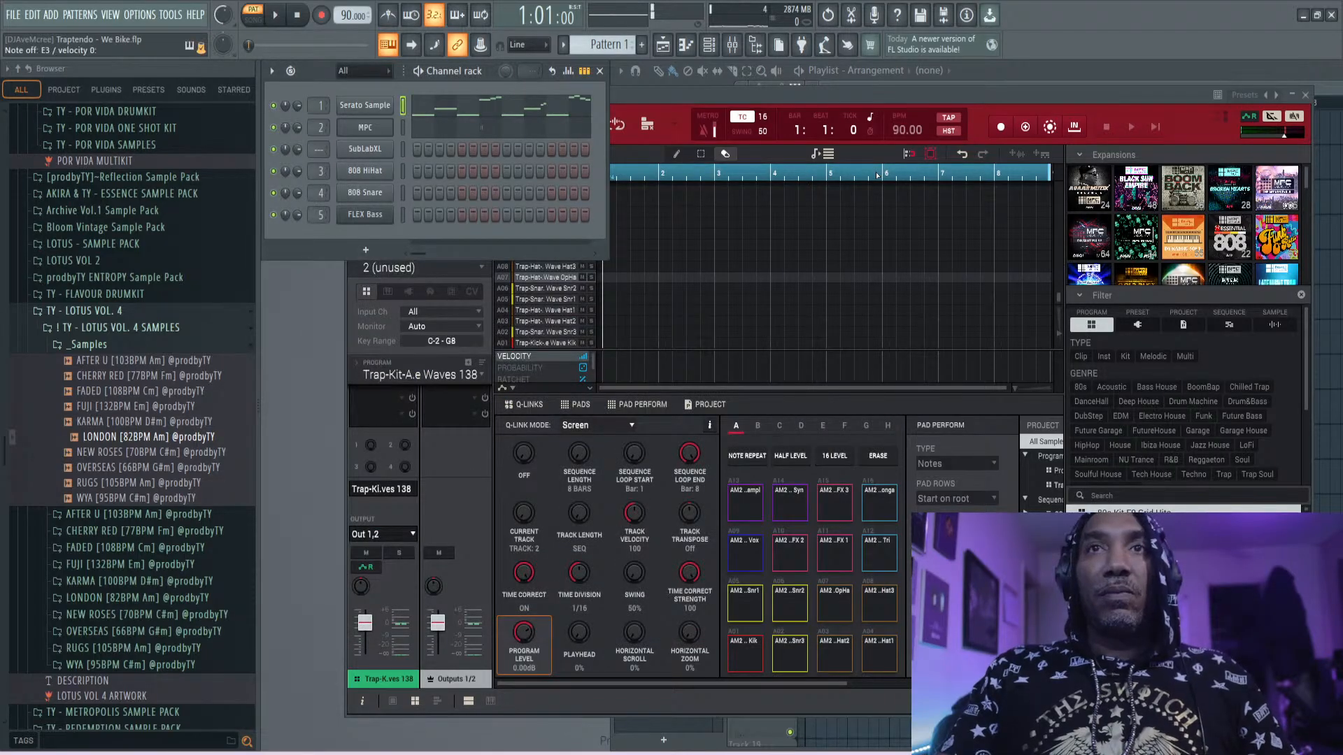
{"action": "left_click", "coordinate": [405, 156]}
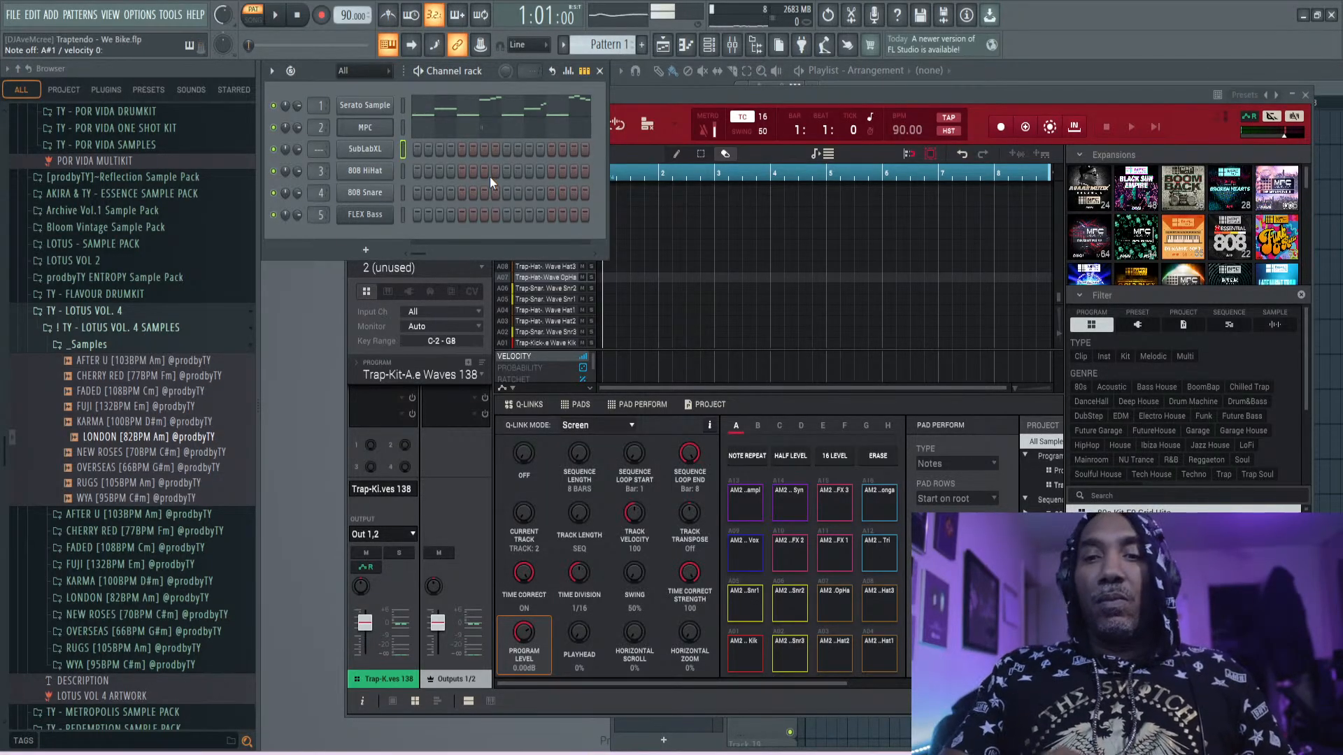
- Start playback of Pattern 1 and switch SubLabXL to the next preset, AM_AvevMcree2024
{"action": "key", "text": "space"}
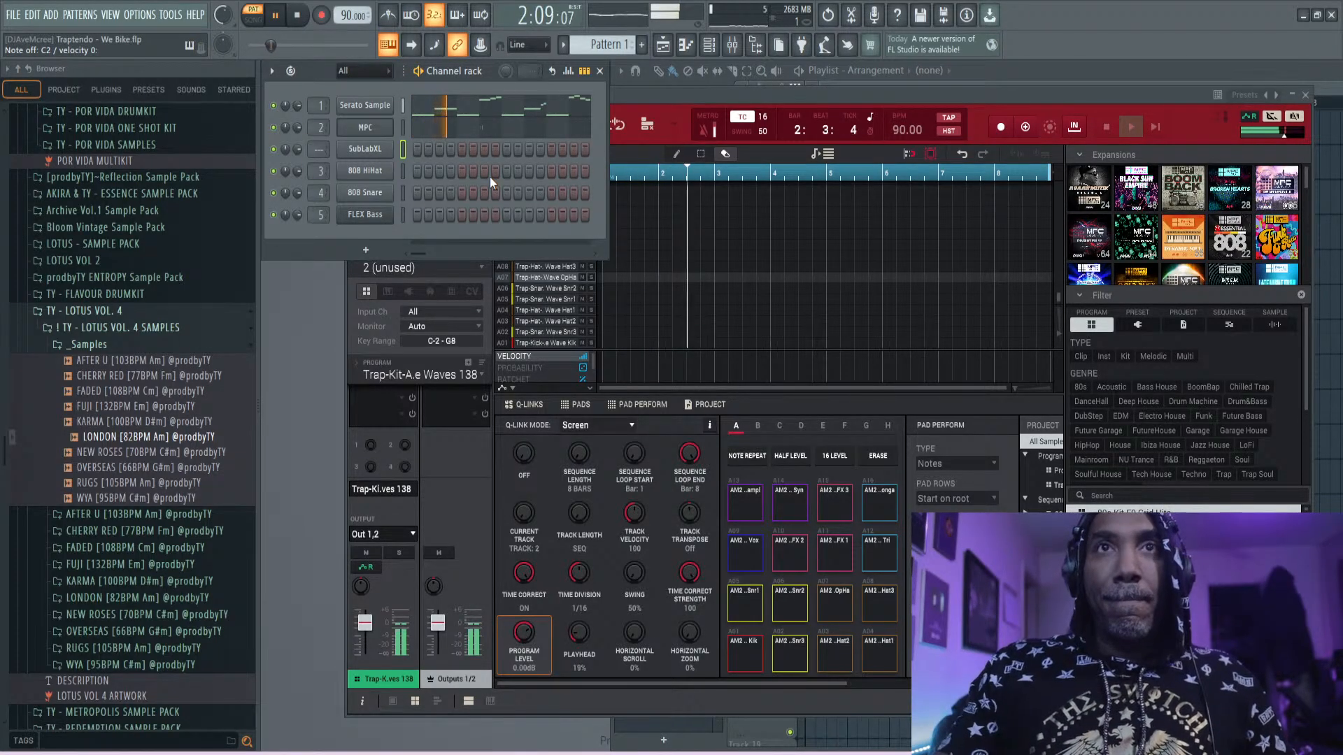
{"action": "left_click", "coordinate": [392, 127]}
{"action": "left_click", "coordinate": [392, 126]}
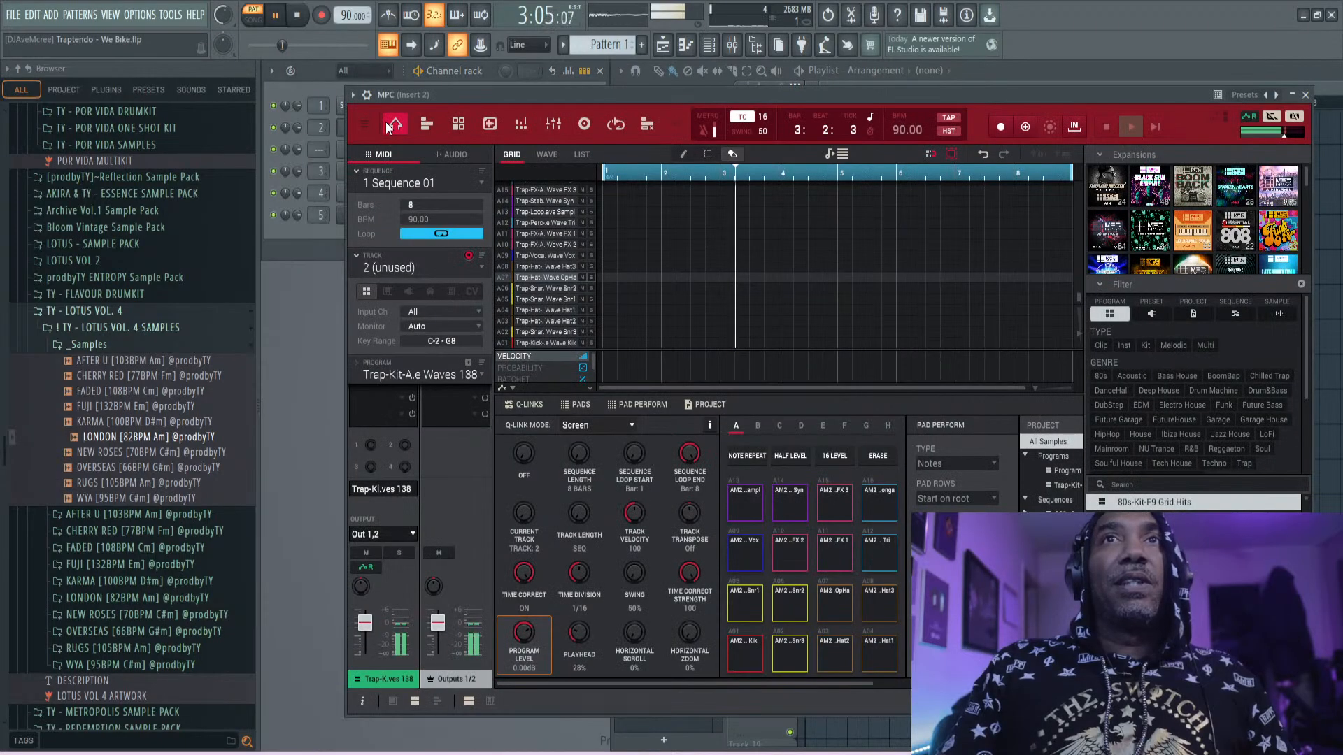
{"action": "left_click", "coordinate": [338, 145]}
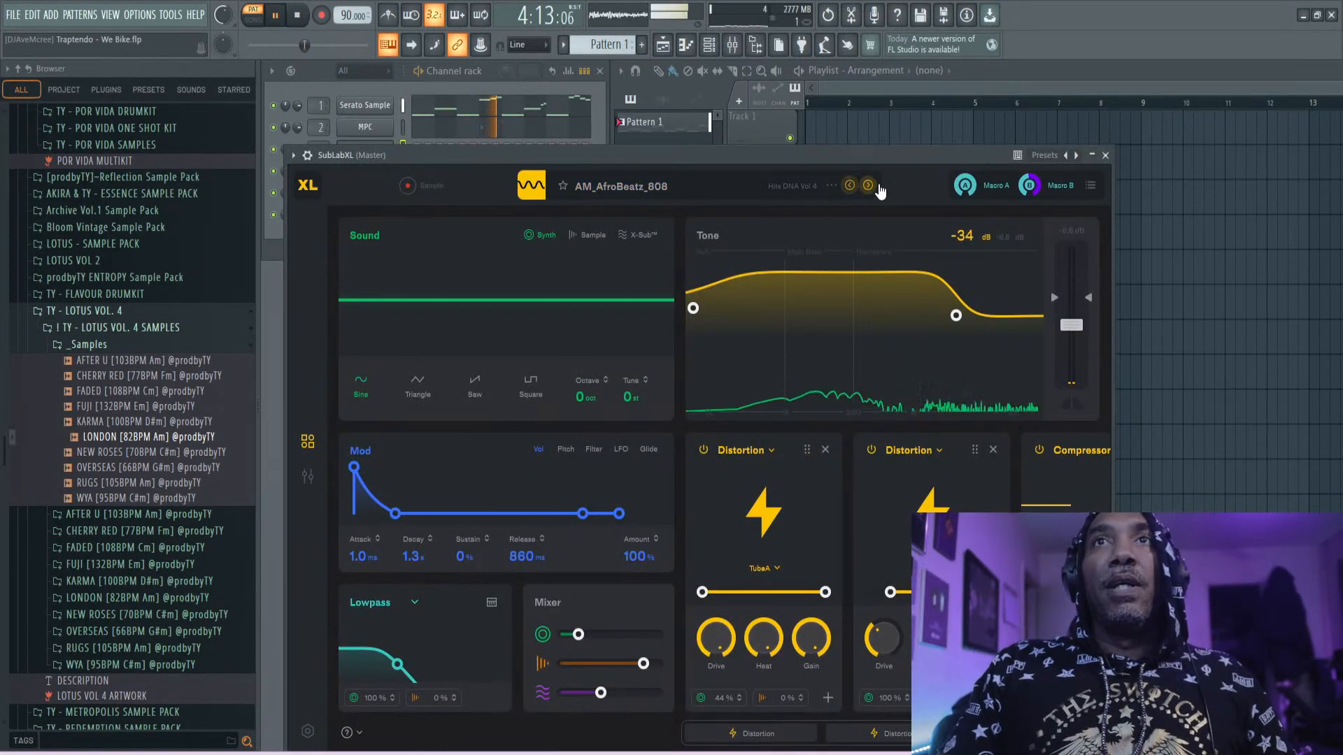
{"action": "left_click", "coordinate": [867, 185]}
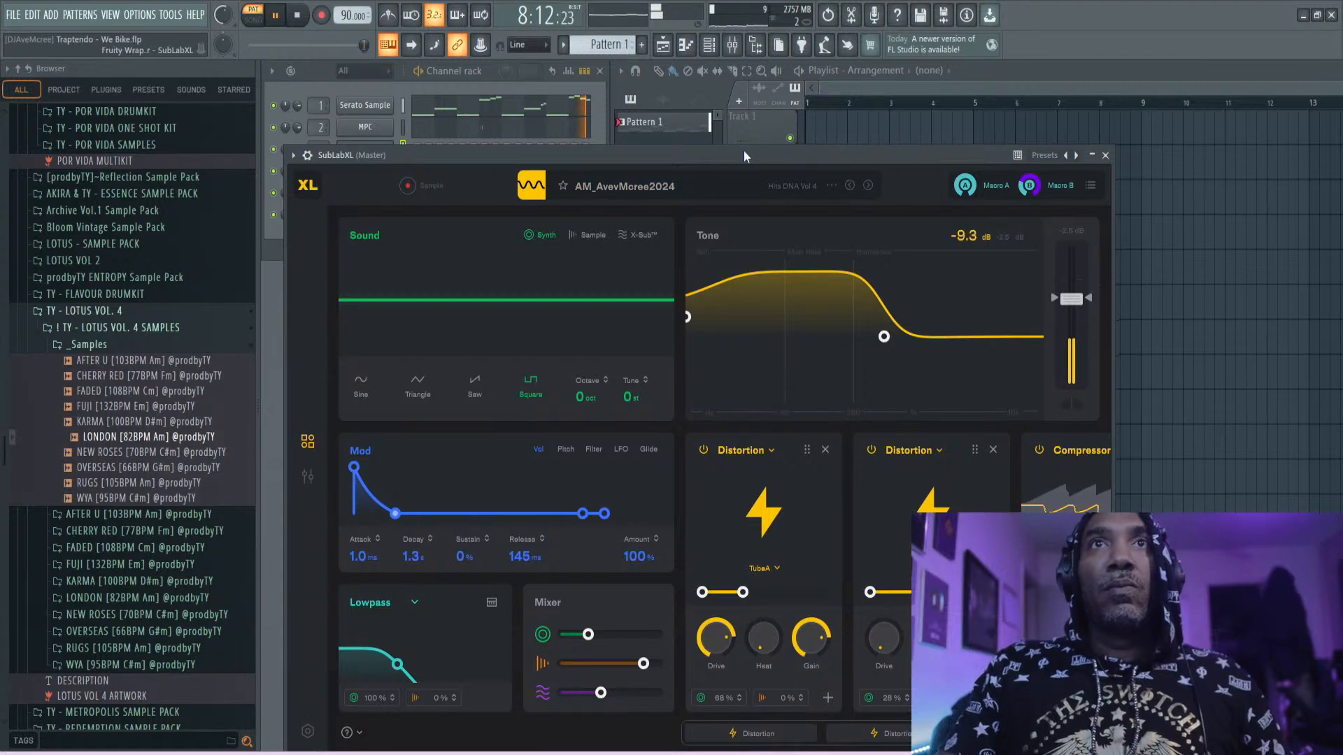
- Move the SubLabXL window higher, set its Mod volume release to 830 ms and stop playback
{"action": "left_click_drag", "start_coordinate": [744, 158], "coordinate": [748, 107]}
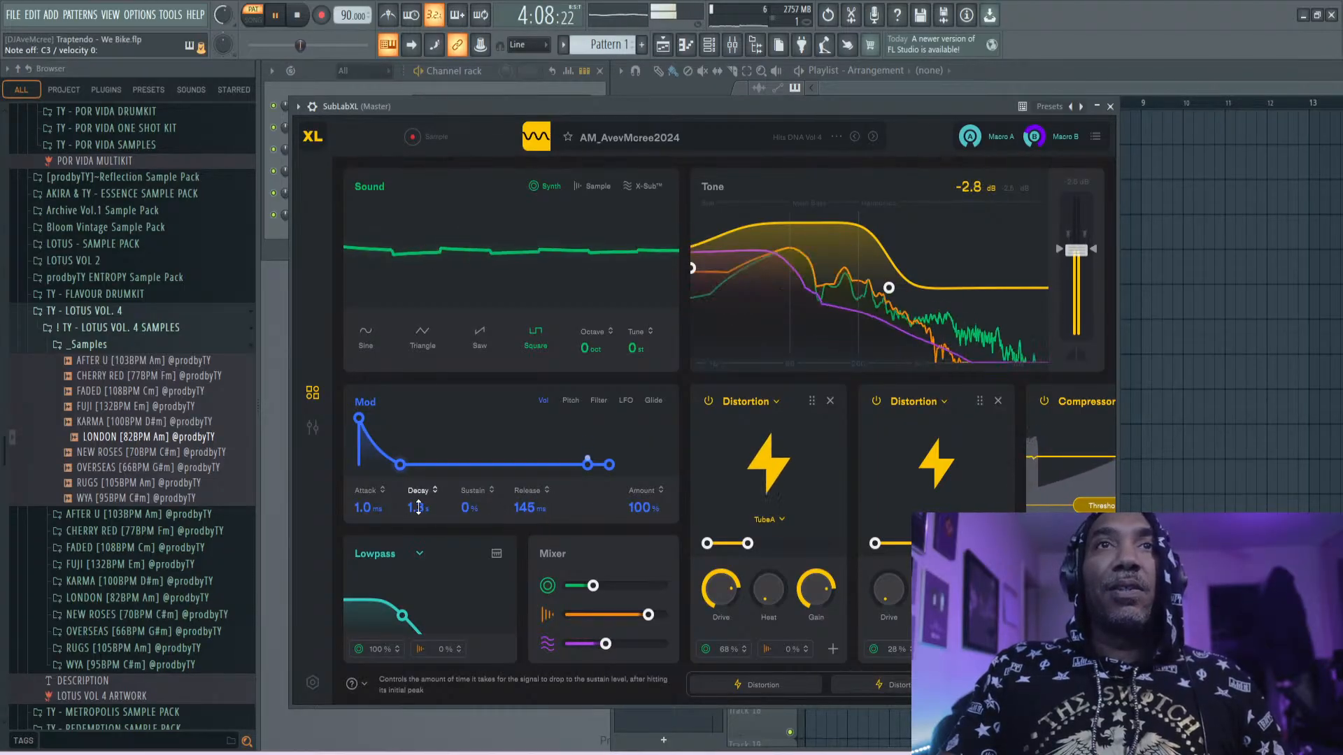
{"action": "left_click_drag", "start_coordinate": [526, 510], "coordinate": [529, 487]}
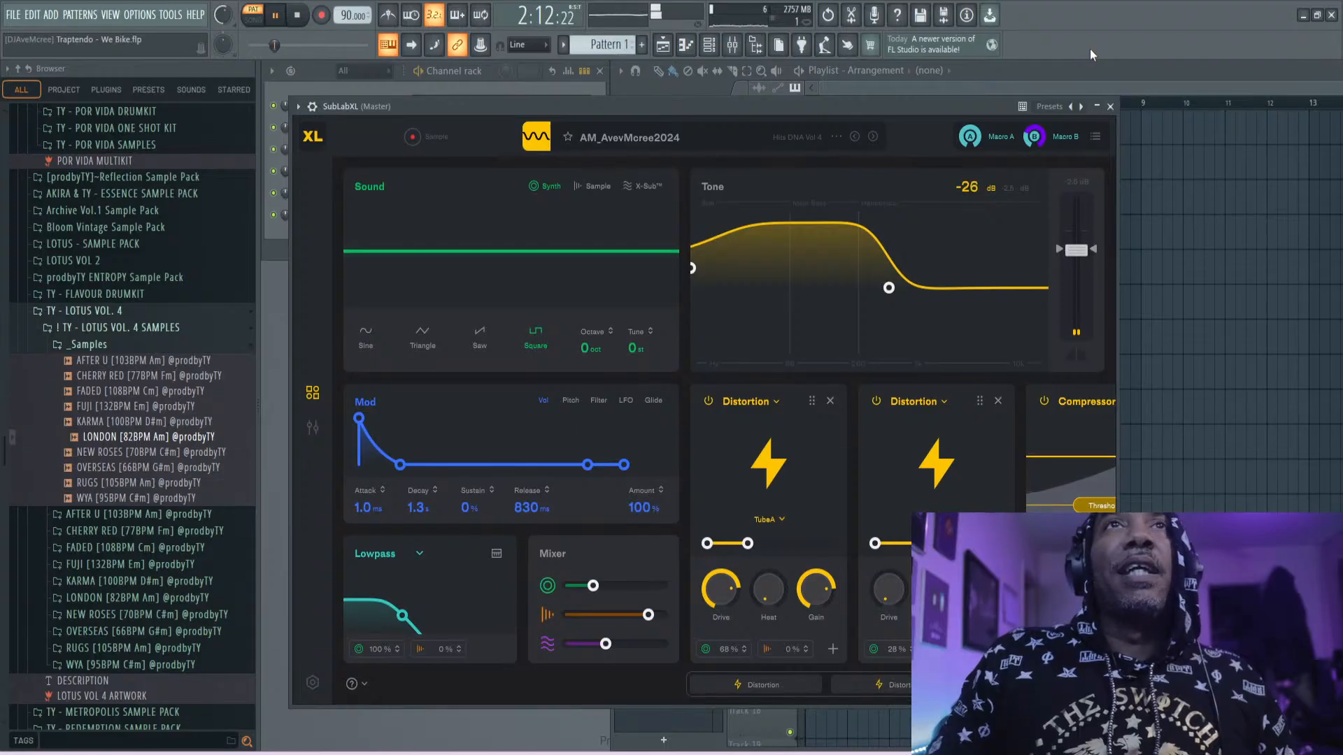
{"action": "left_click", "coordinate": [306, 16]}
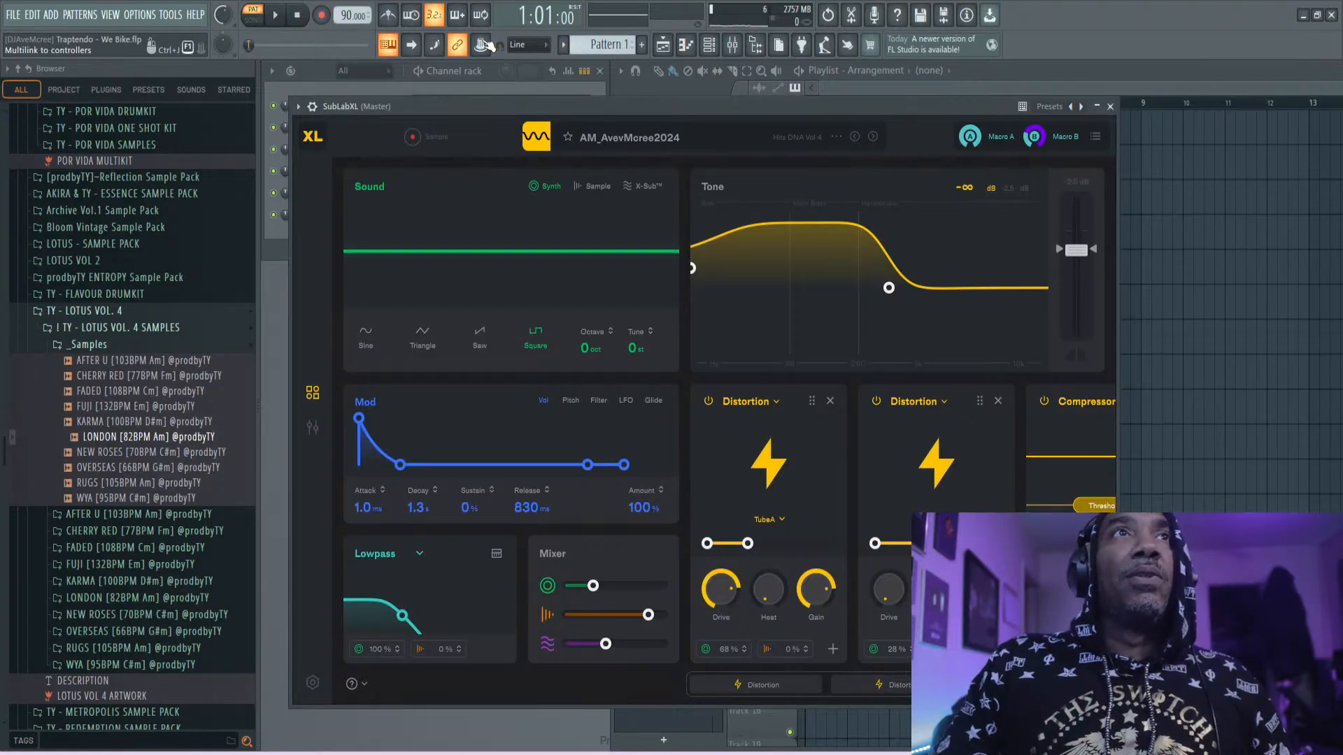
- Switch off groups, record an 808 bass line on the SubLabXL channel into Pattern 1 and stop recording
{"action": "left_click", "coordinate": [483, 45]}
{"action": "left_click", "coordinate": [489, 46]}
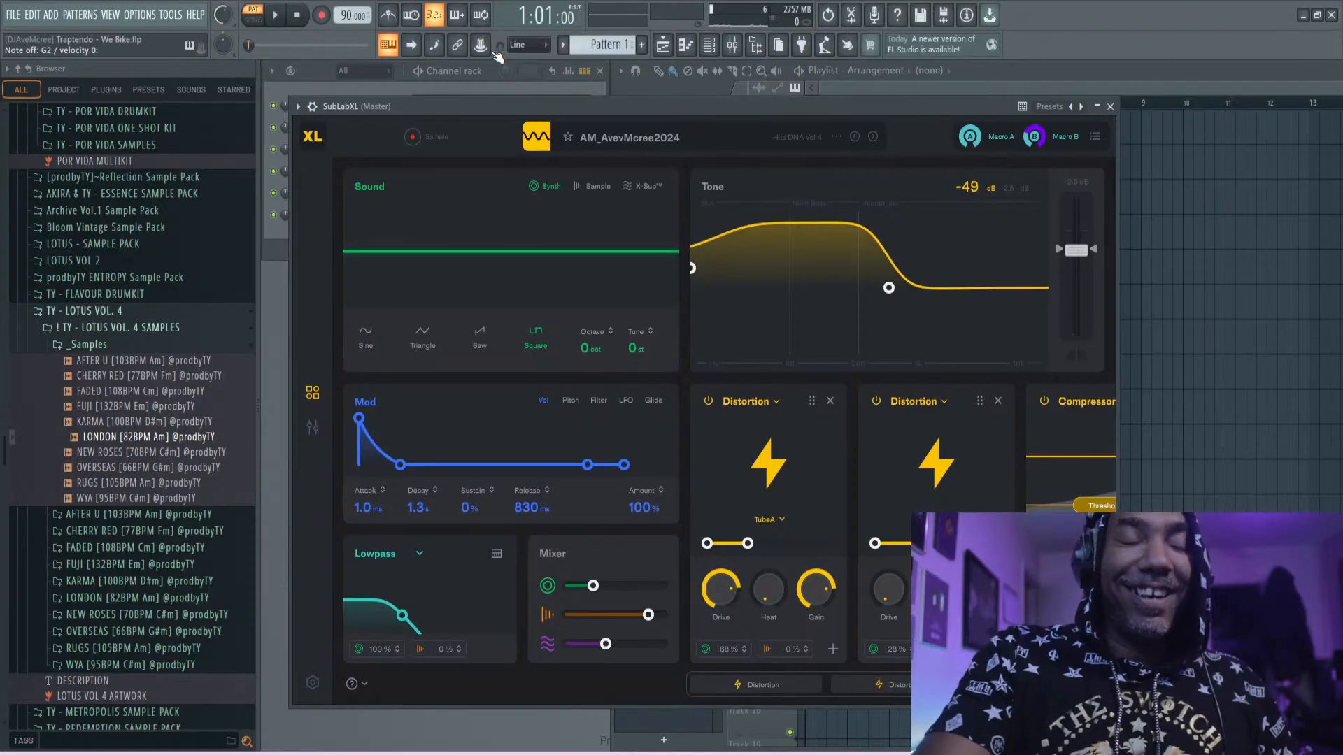
{"action": "left_click", "coordinate": [322, 15]}
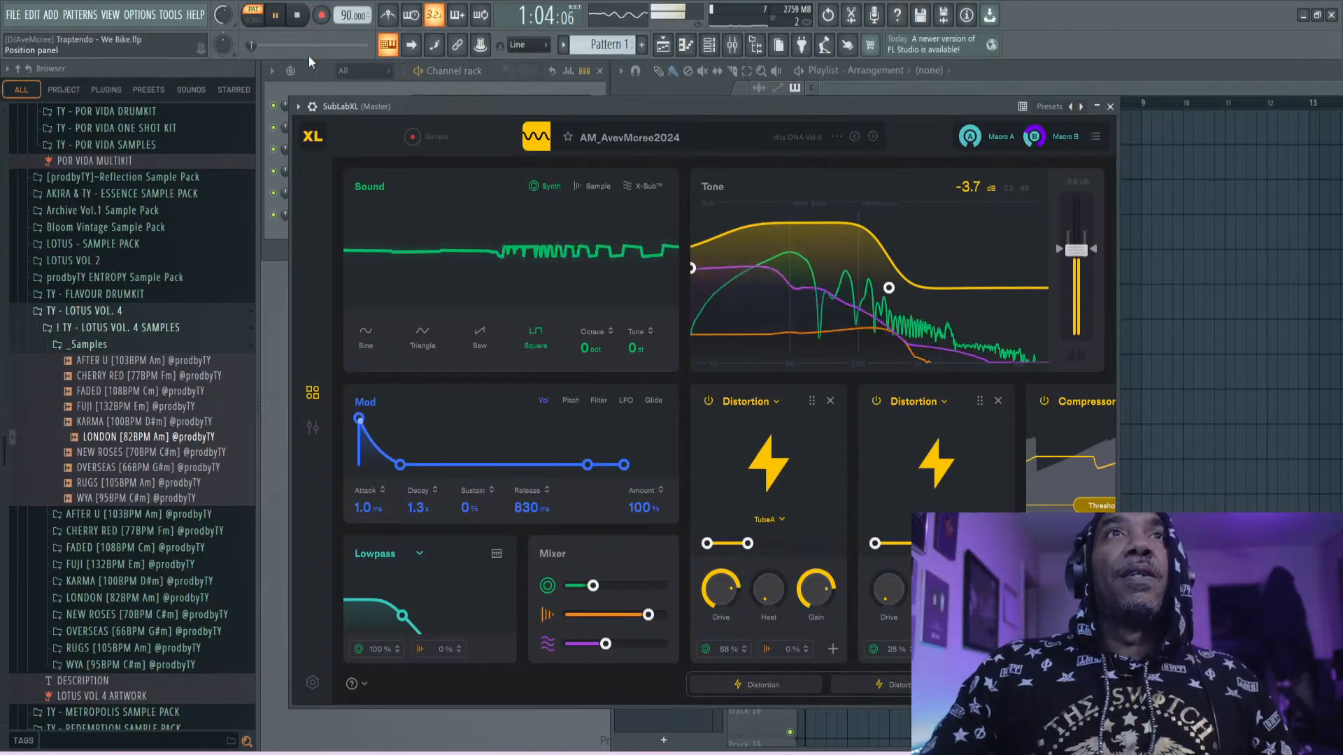
{"action": "left_click", "coordinate": [303, 21]}
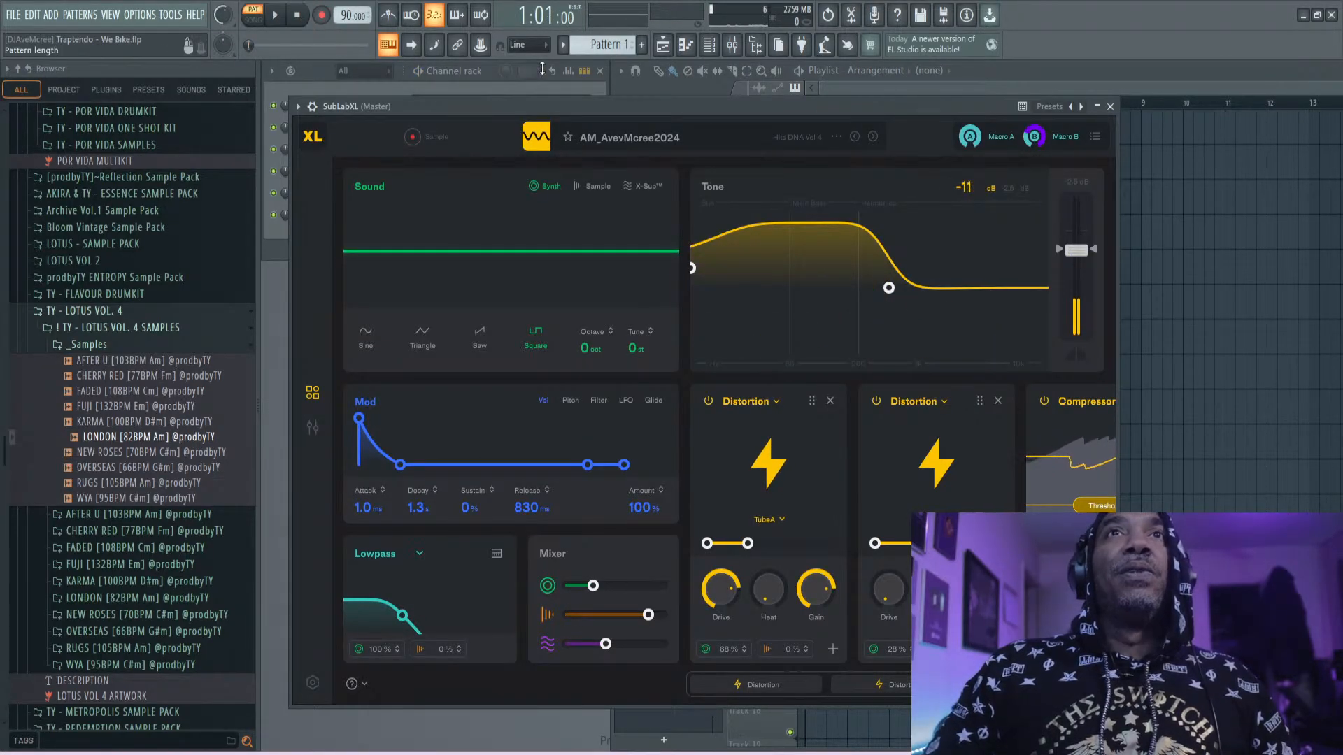
- Open the recorded SubLabXL bass notes in the piano roll, keeping the global snap on Line
{"action": "left_click", "coordinate": [530, 44]}
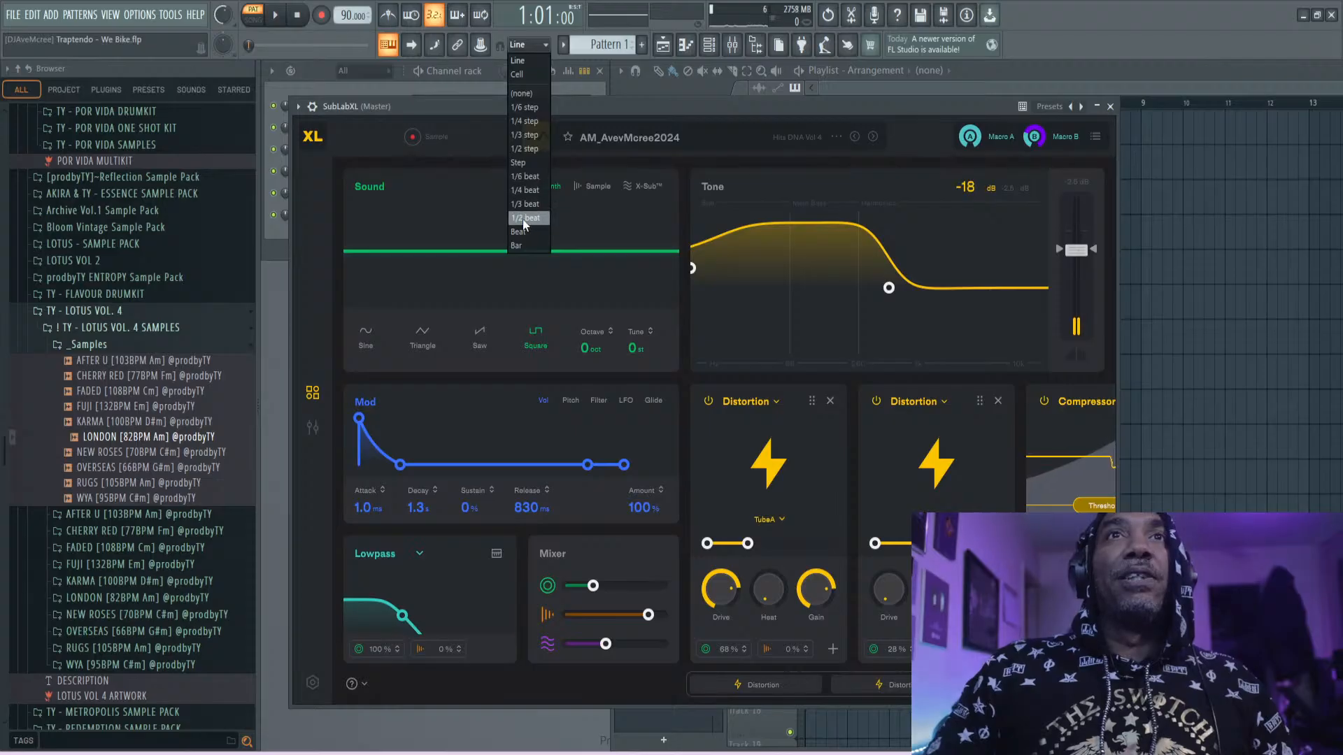
{"action": "left_click", "coordinate": [326, 75]}
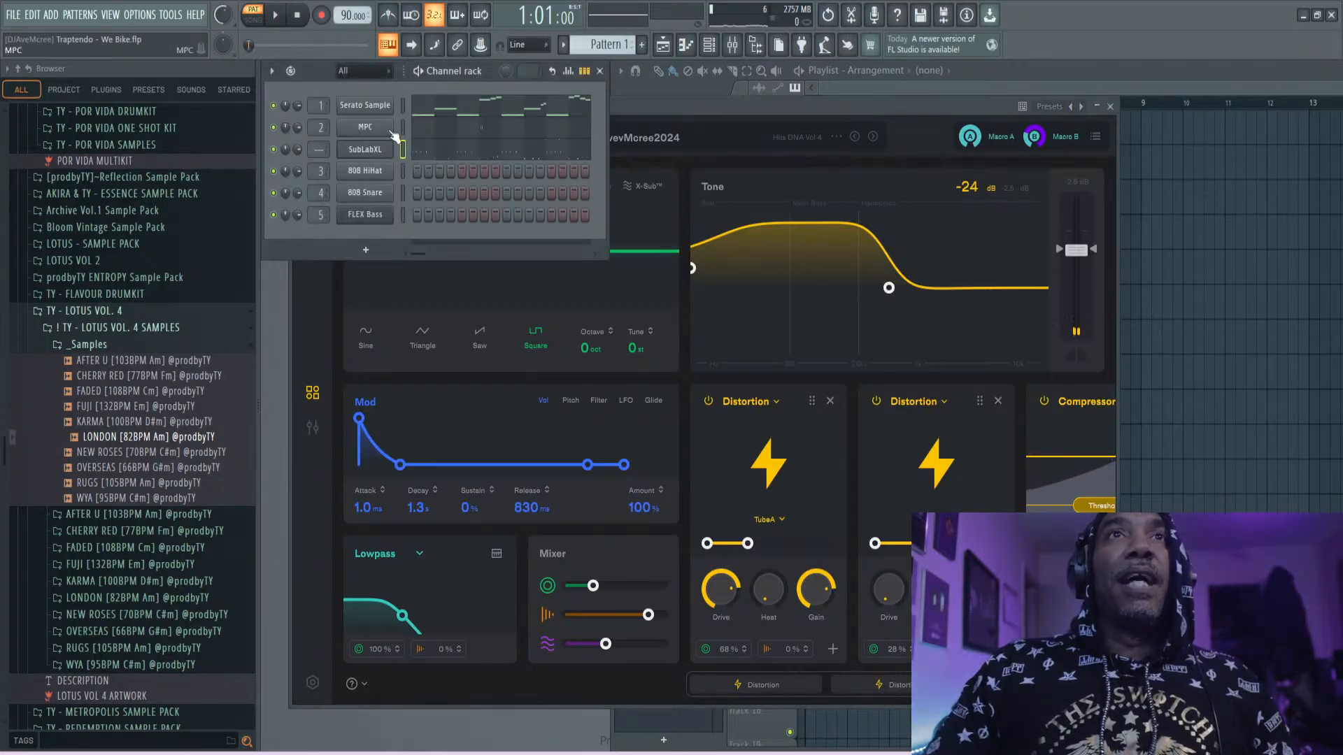
{"action": "left_click", "coordinate": [493, 148]}
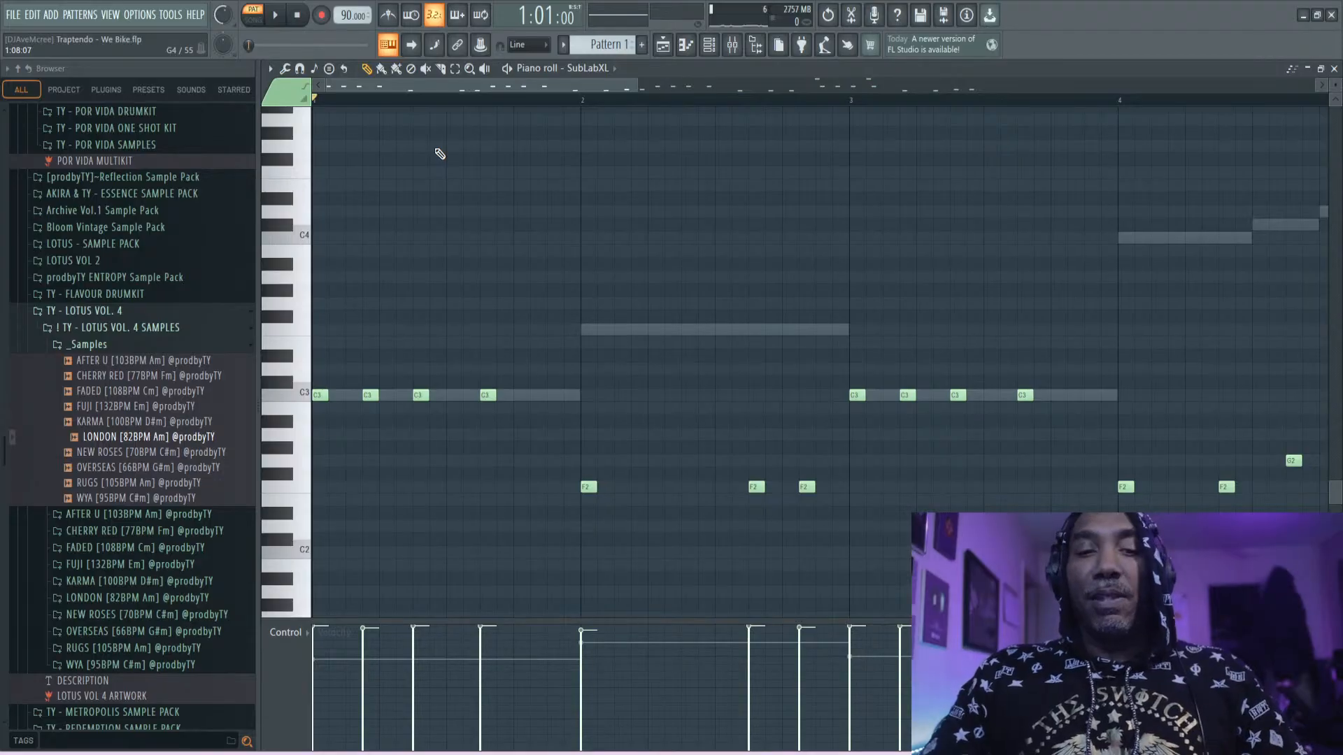
- Play Pattern 1, close the SubLabXL piano roll and delete the 808 HiHat and 808 Snare channels
{"action": "key", "text": "space"}
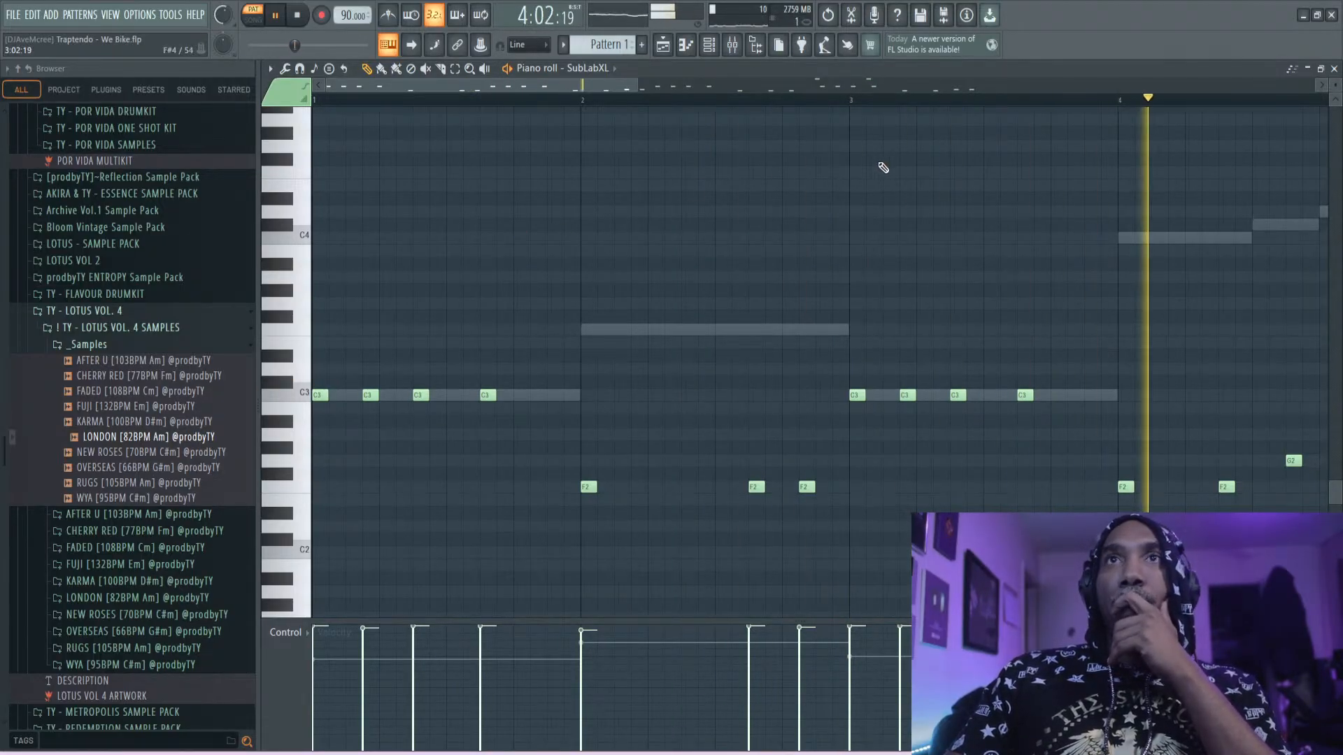
{"action": "left_click", "coordinate": [1334, 68]}
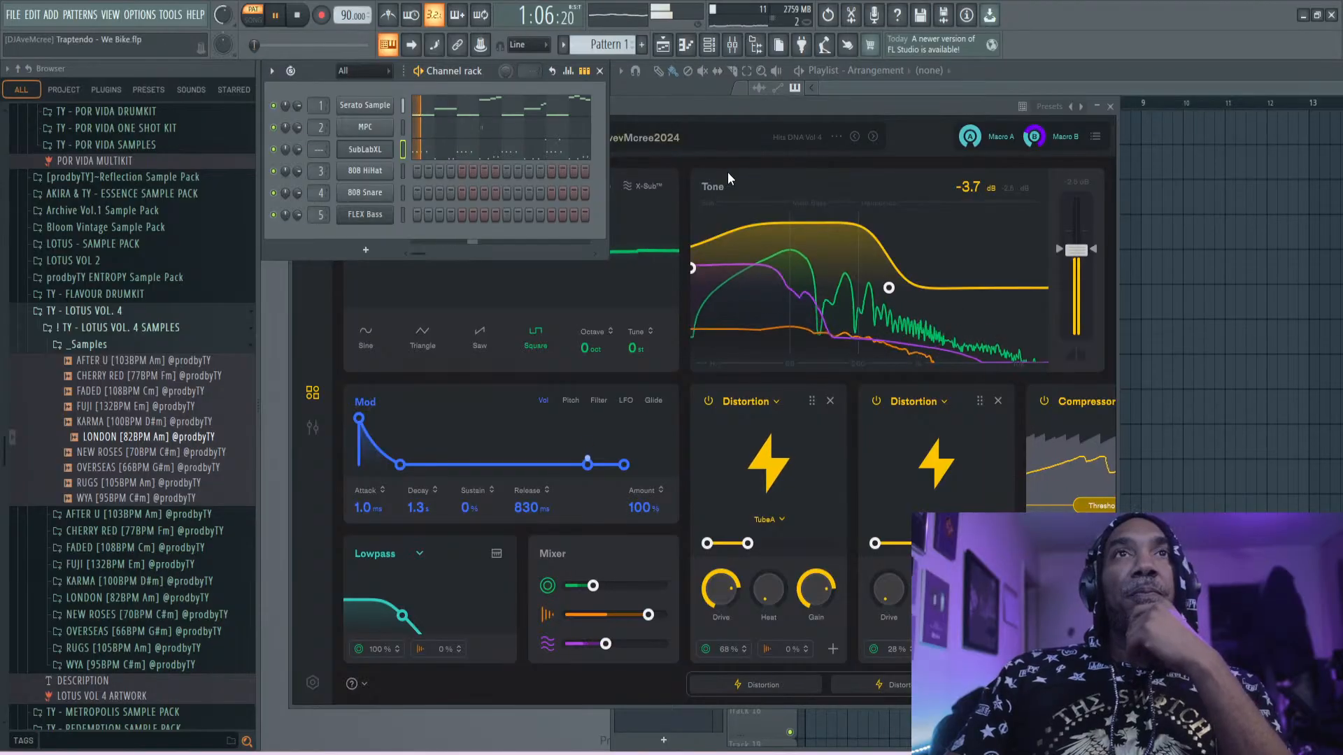
{"action": "right_click", "coordinate": [374, 170]}
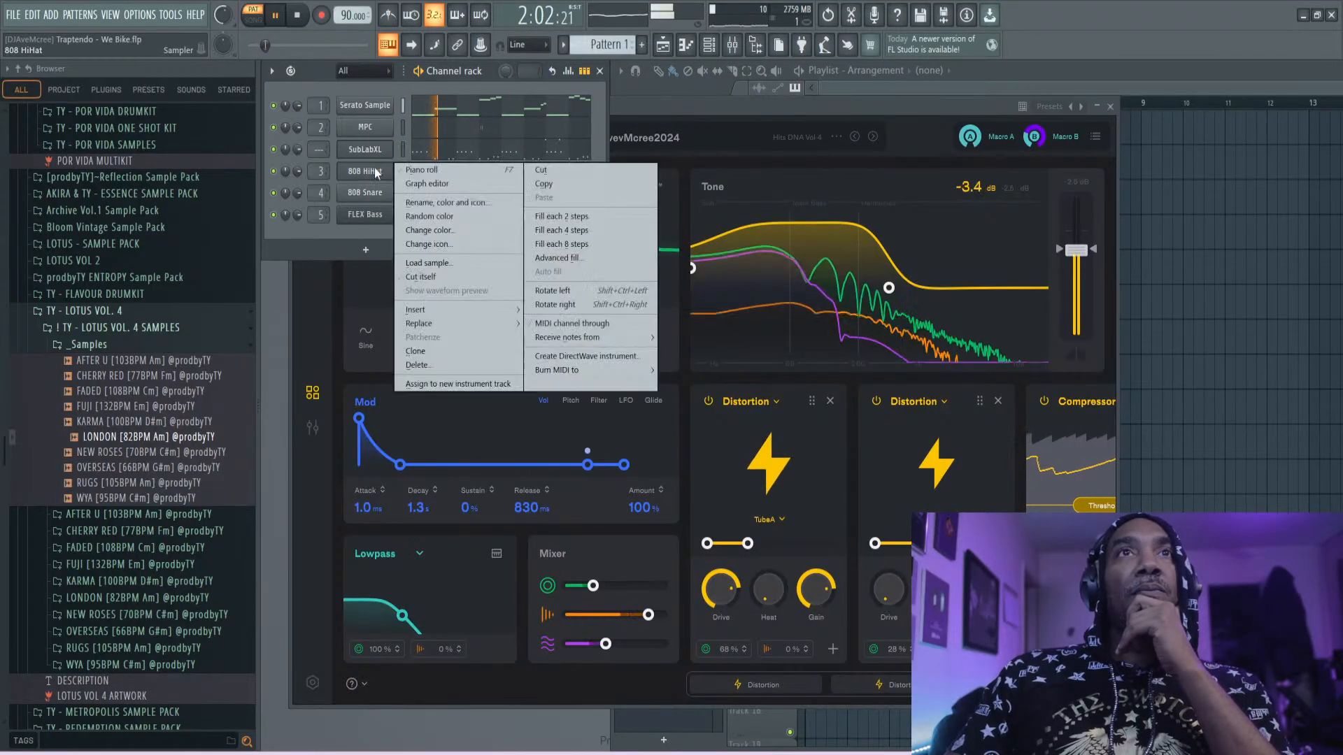
{"action": "left_click", "coordinate": [433, 363]}
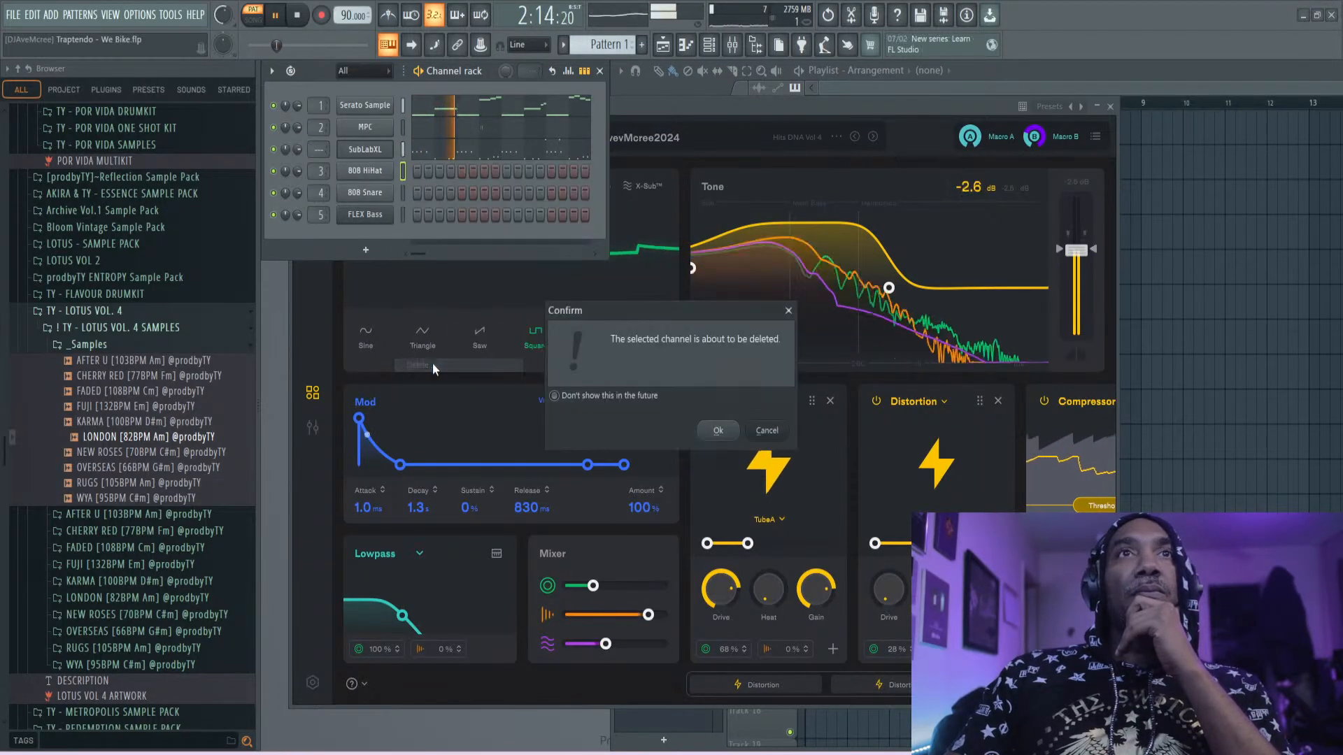
{"action": "left_click", "coordinate": [715, 430]}
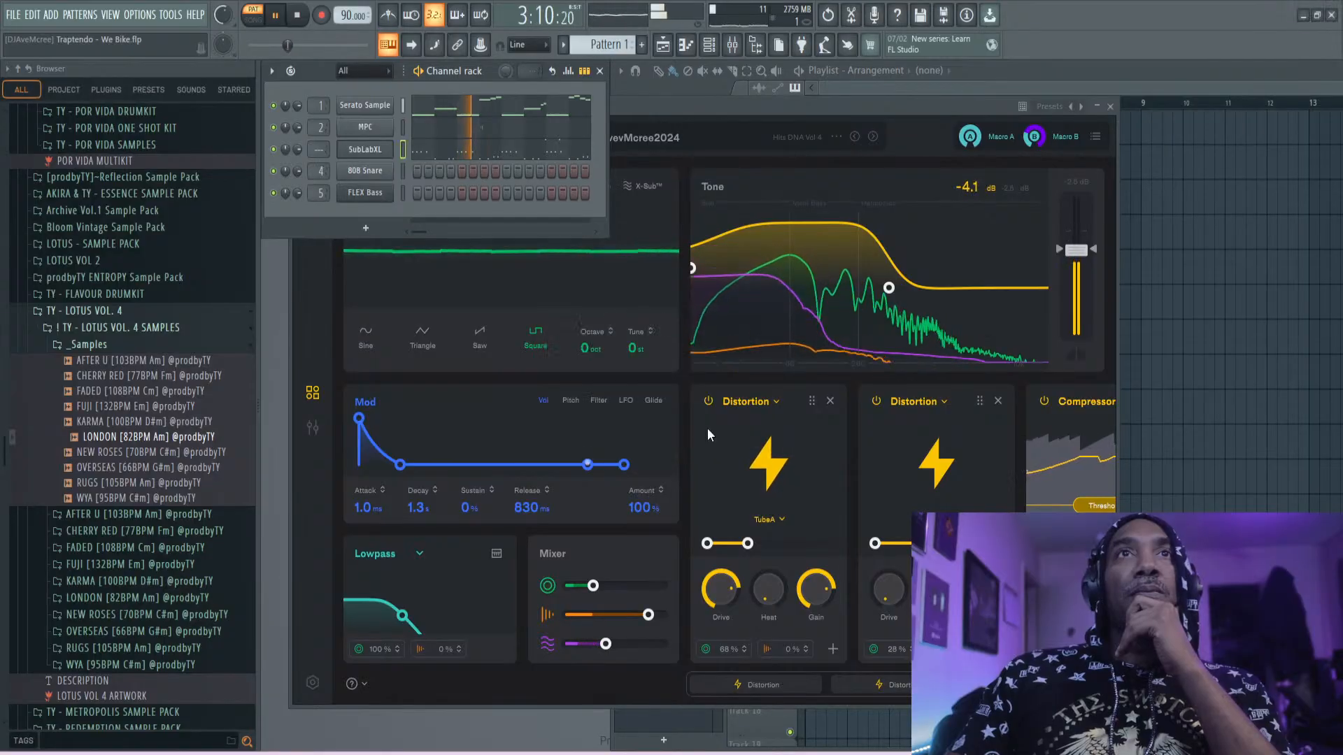
{"action": "right_click", "coordinate": [376, 174]}
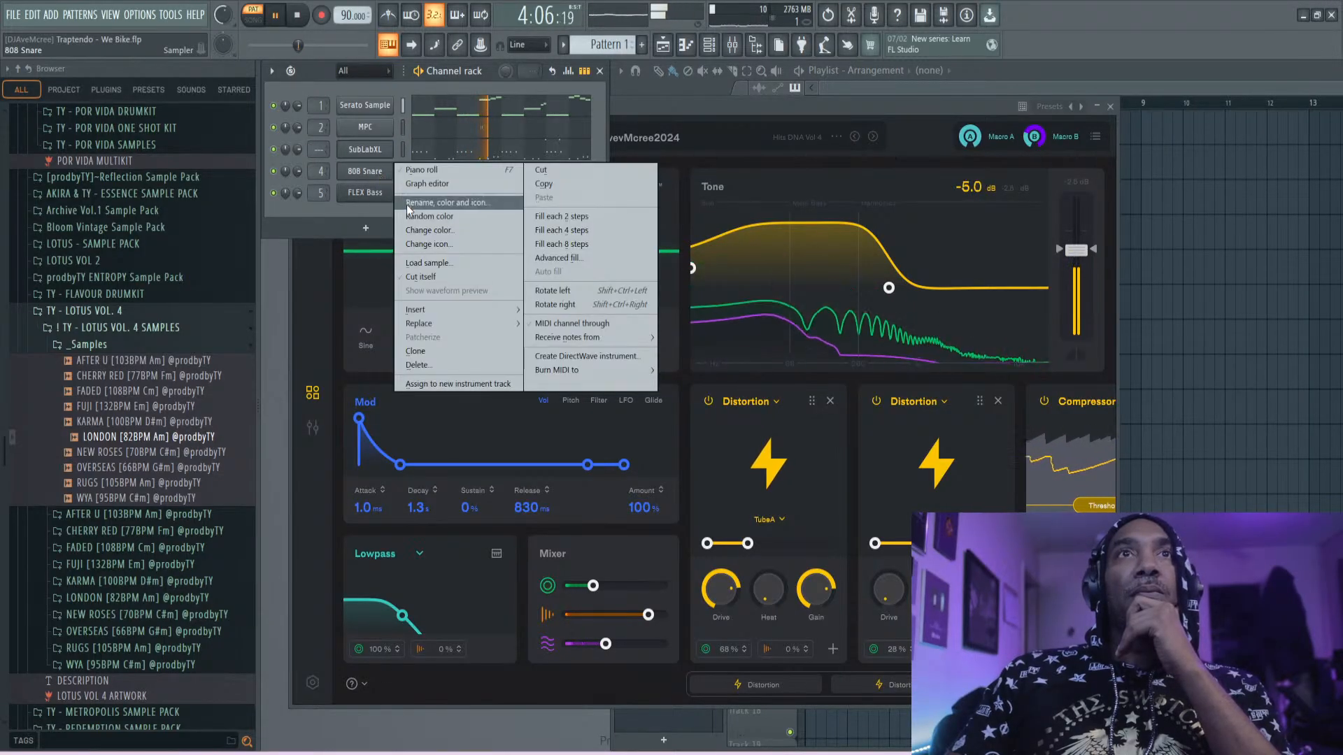
{"action": "left_click", "coordinate": [436, 359]}
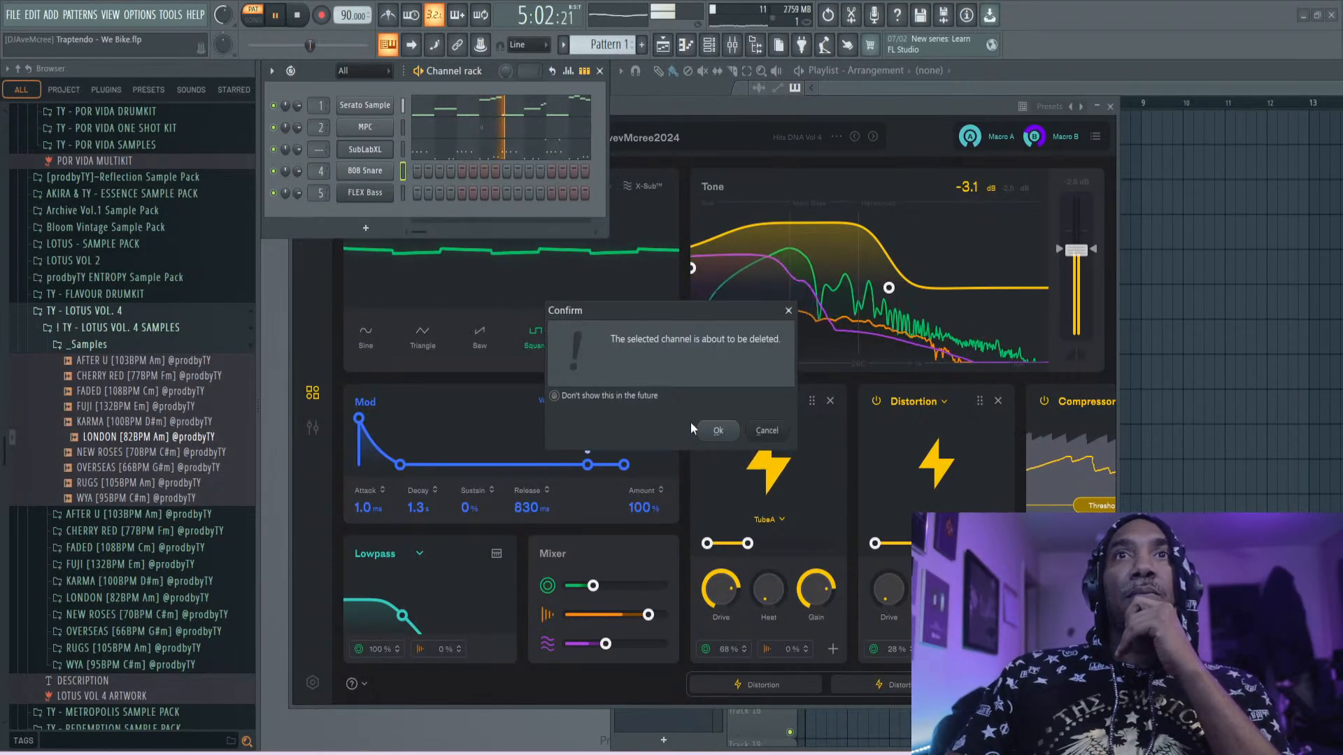
{"action": "left_click", "coordinate": [716, 430]}
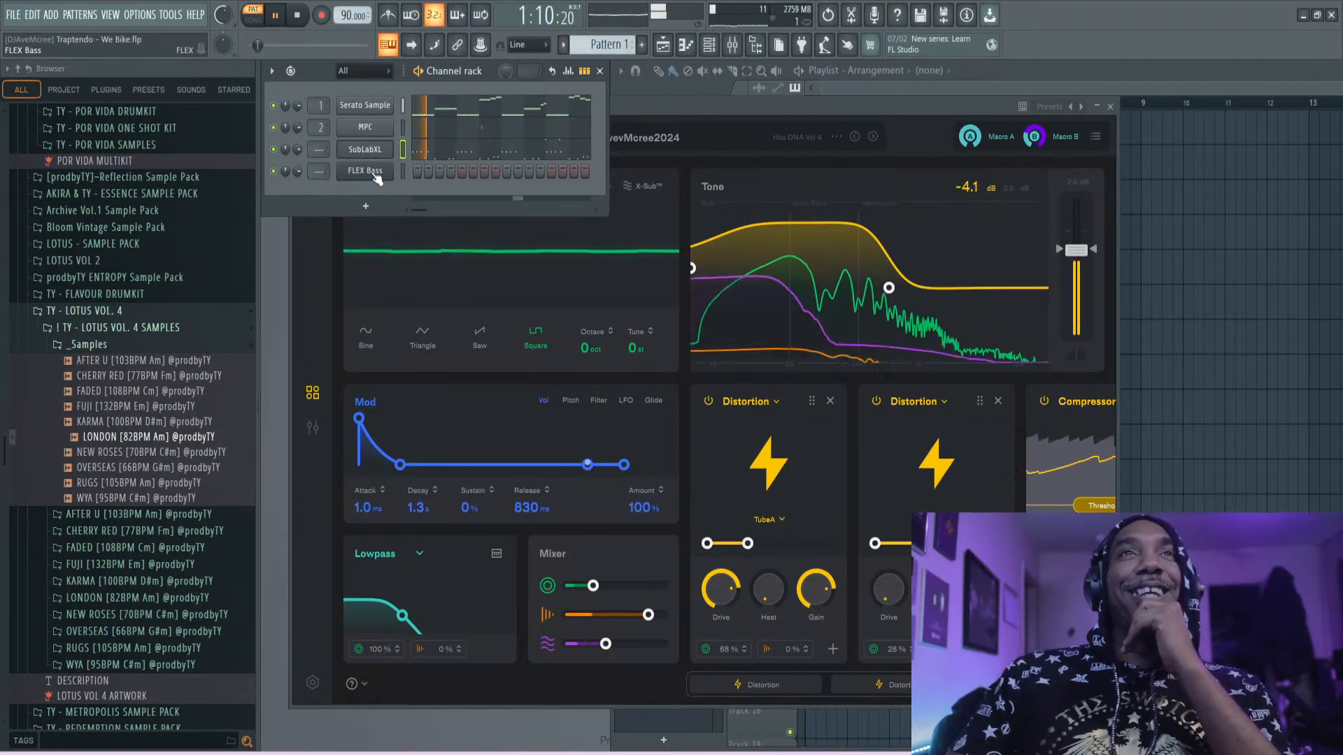
- Bring SubLabXL back up, advance it three presets to AM_CleanLikeZay808 while the pattern plays, and stop playback
{"action": "left_click", "coordinate": [365, 172]}
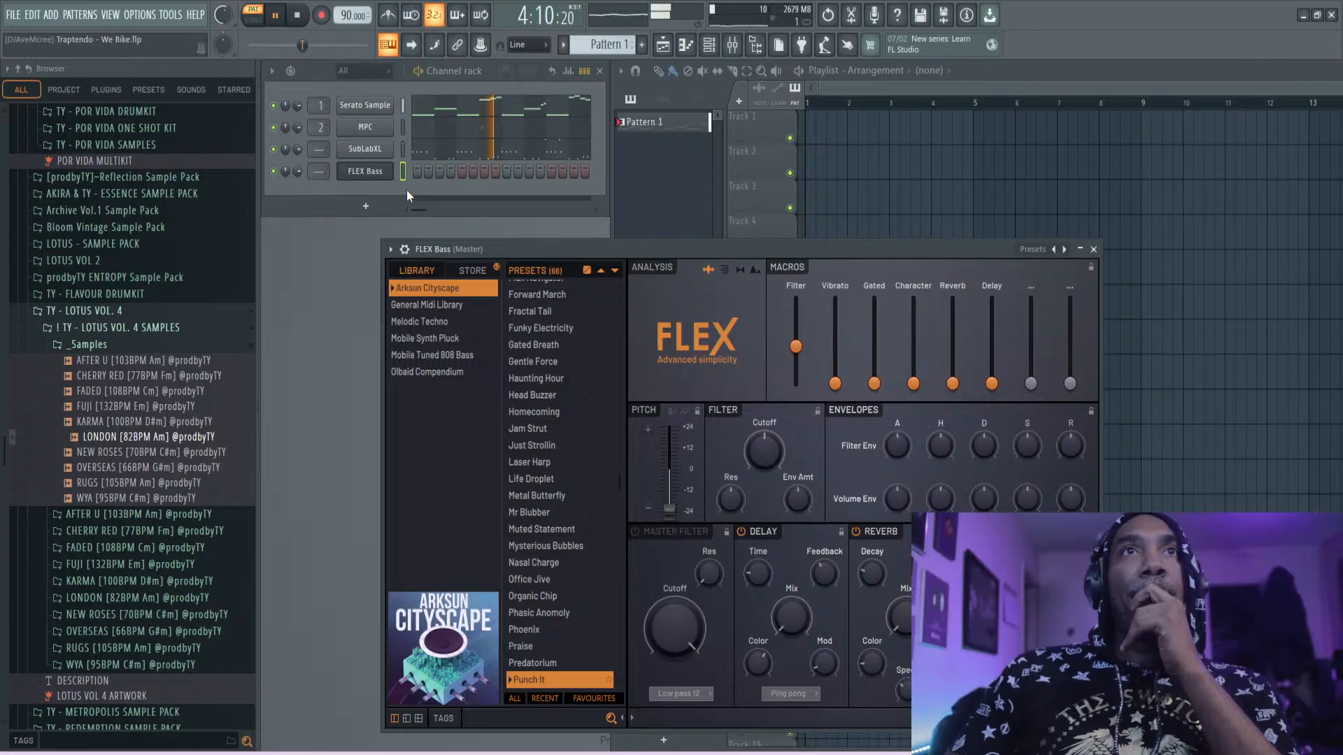
{"action": "left_click", "coordinate": [364, 148]}
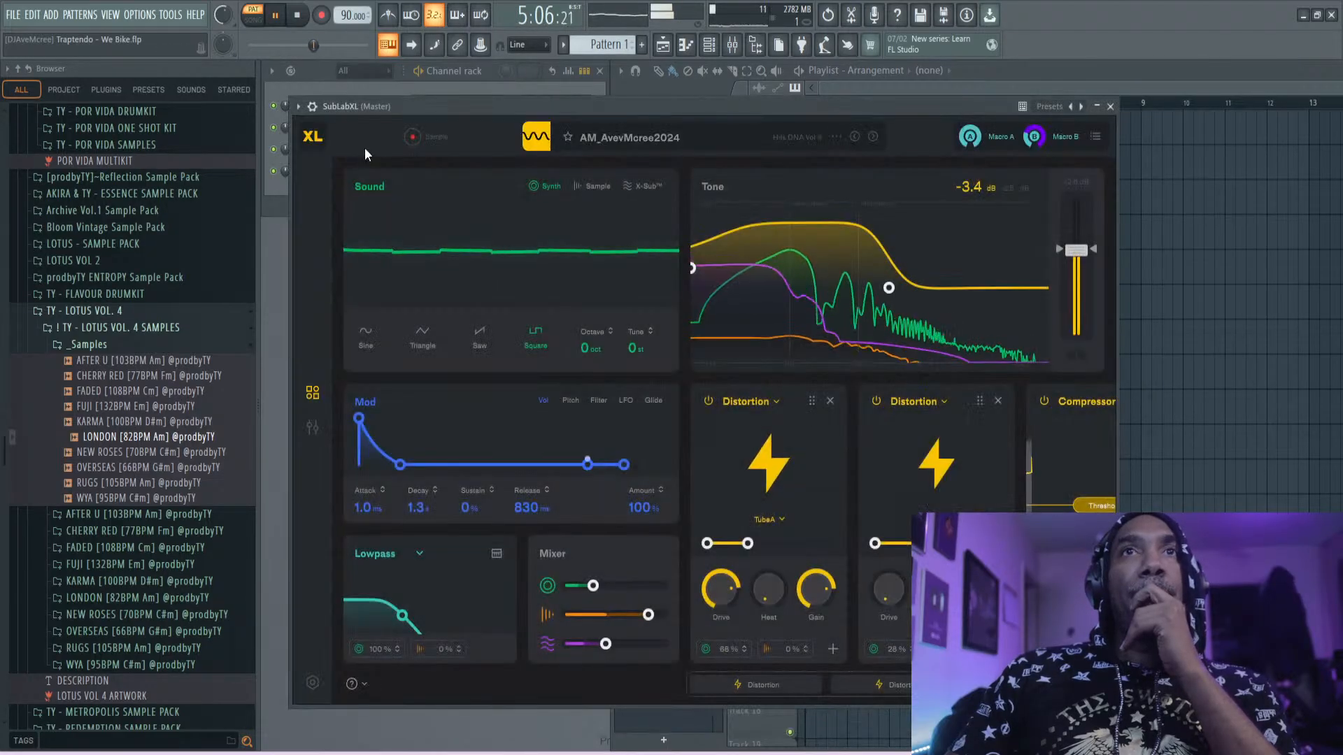
{"action": "left_click", "coordinate": [873, 137]}
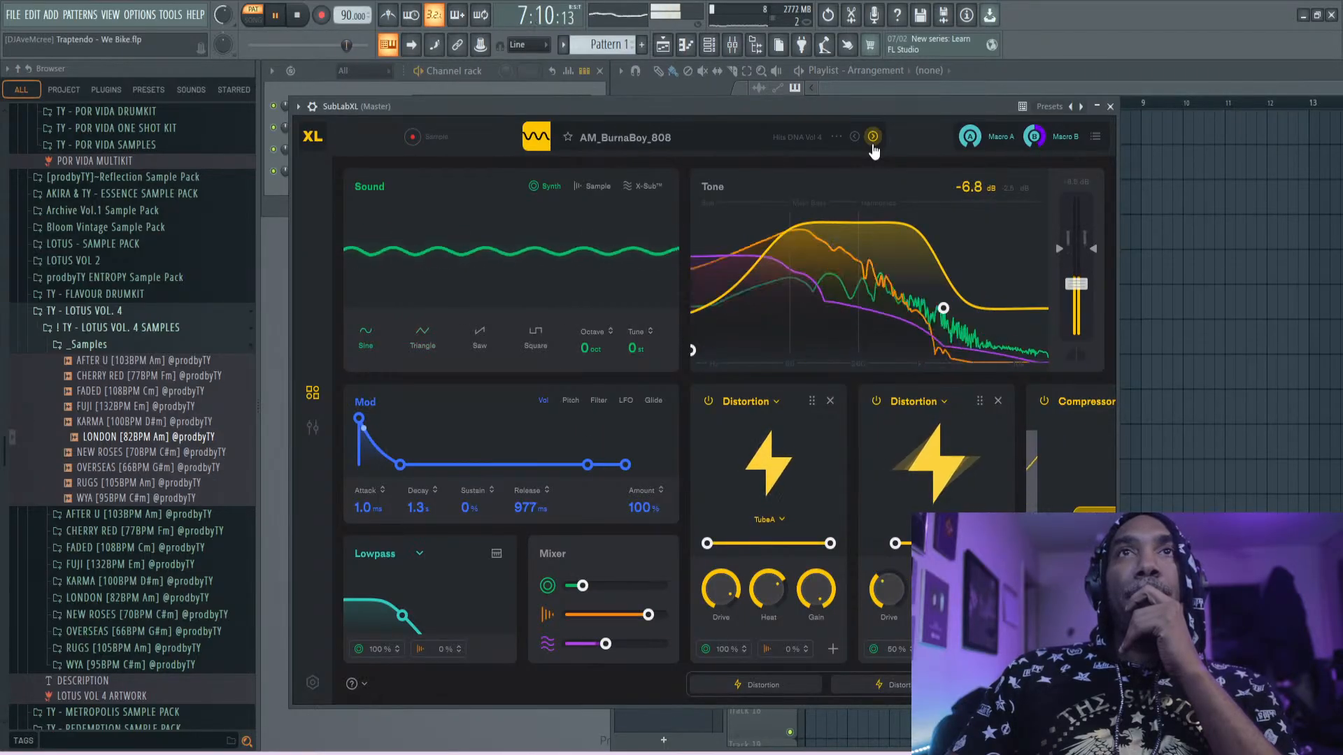
{"action": "left_click", "coordinate": [872, 137]}
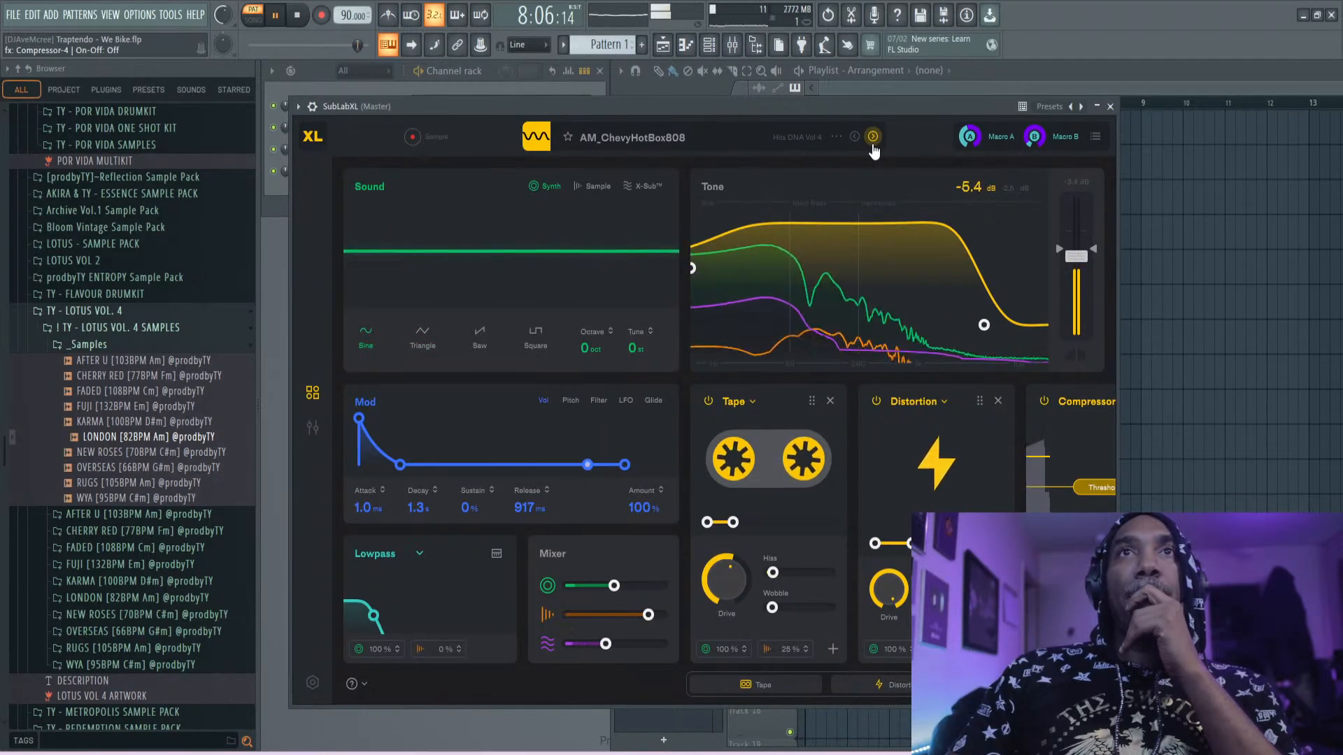
{"action": "left_click", "coordinate": [873, 137]}
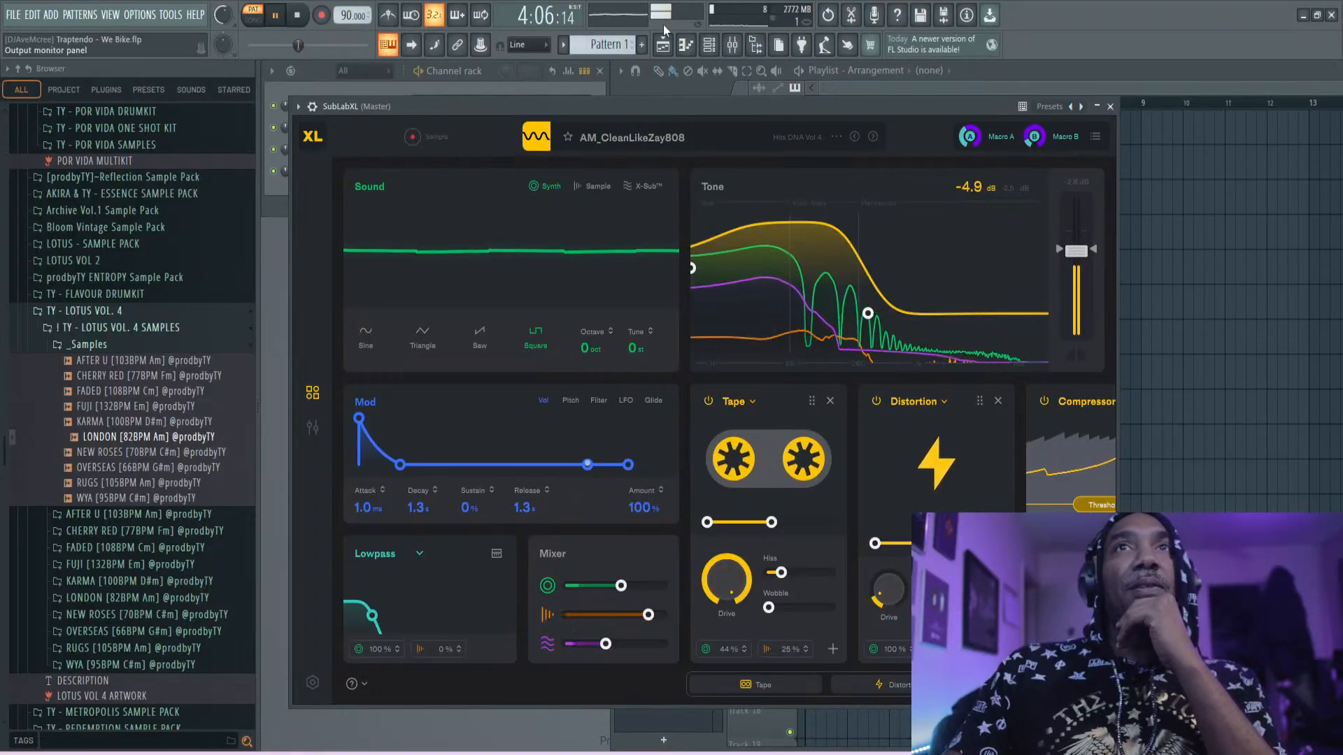
{"action": "left_click", "coordinate": [310, 22]}
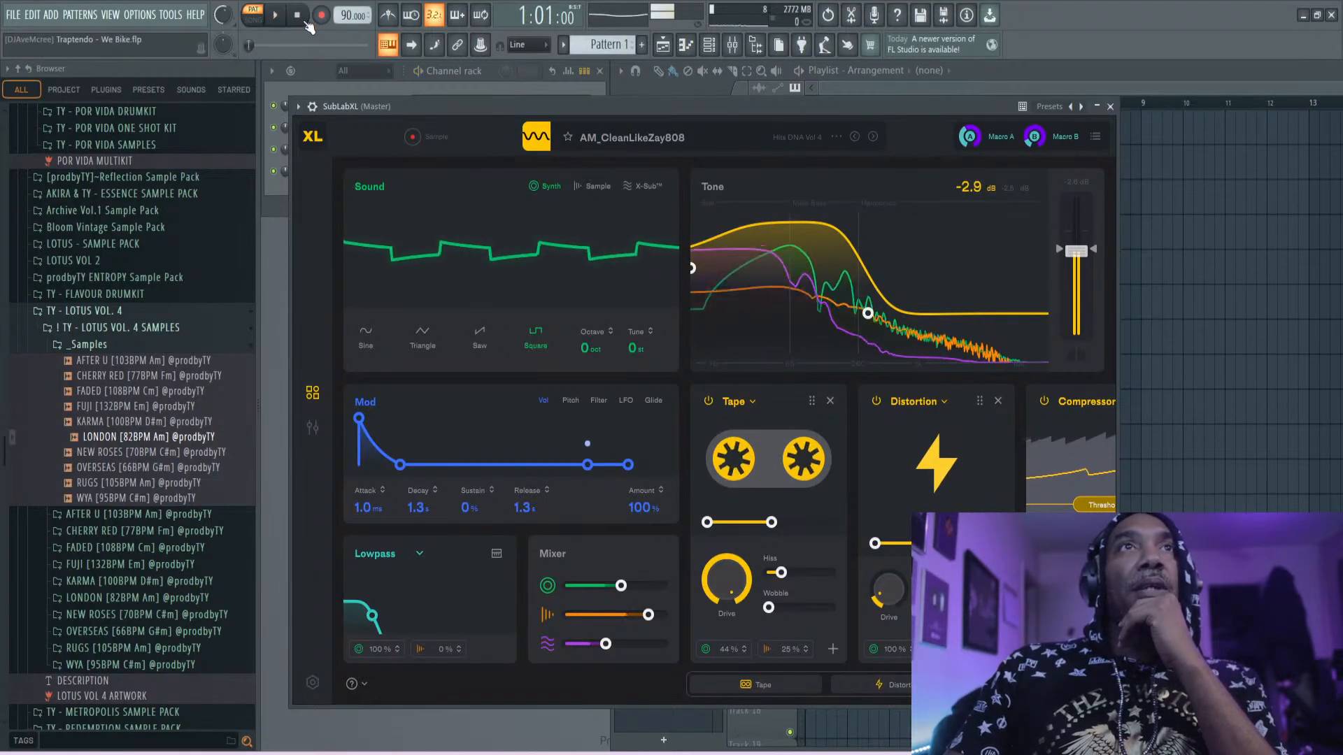
{"action": "left_click", "coordinate": [140, 15]}
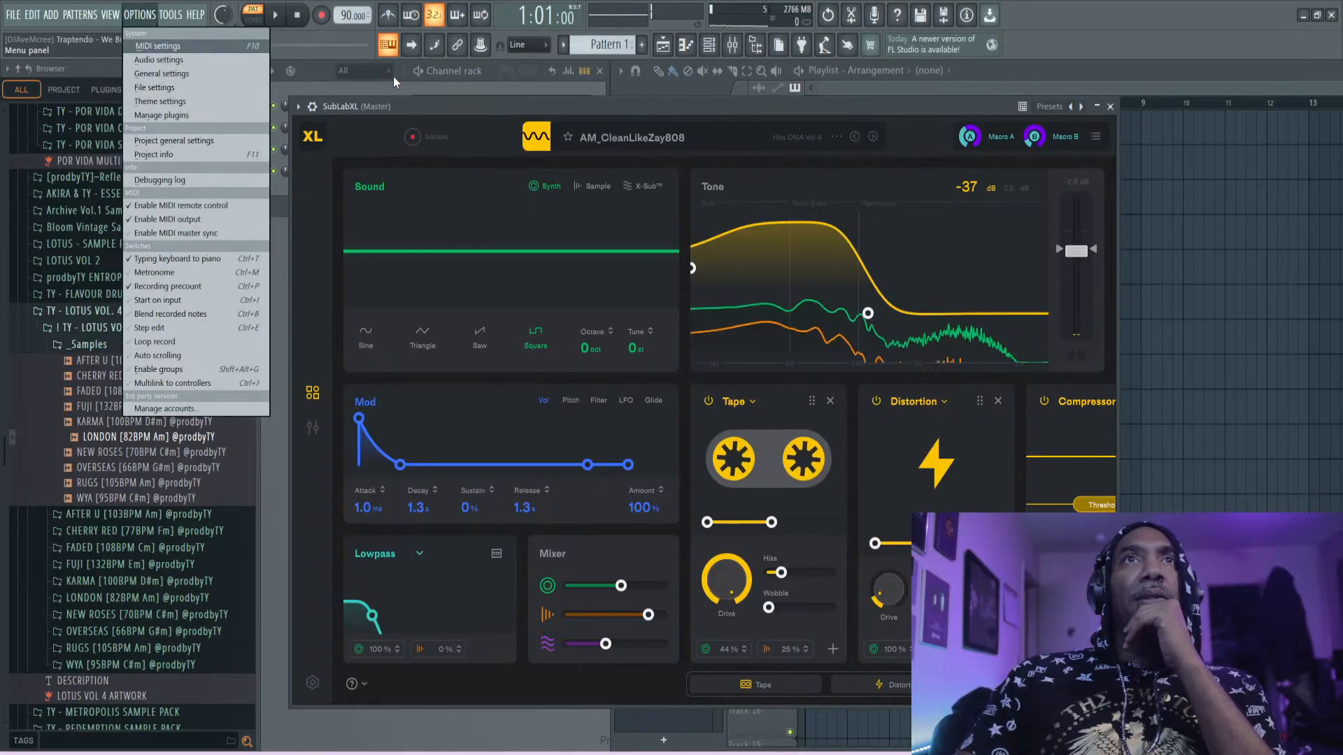
{"action": "left_click", "coordinate": [320, 77]}
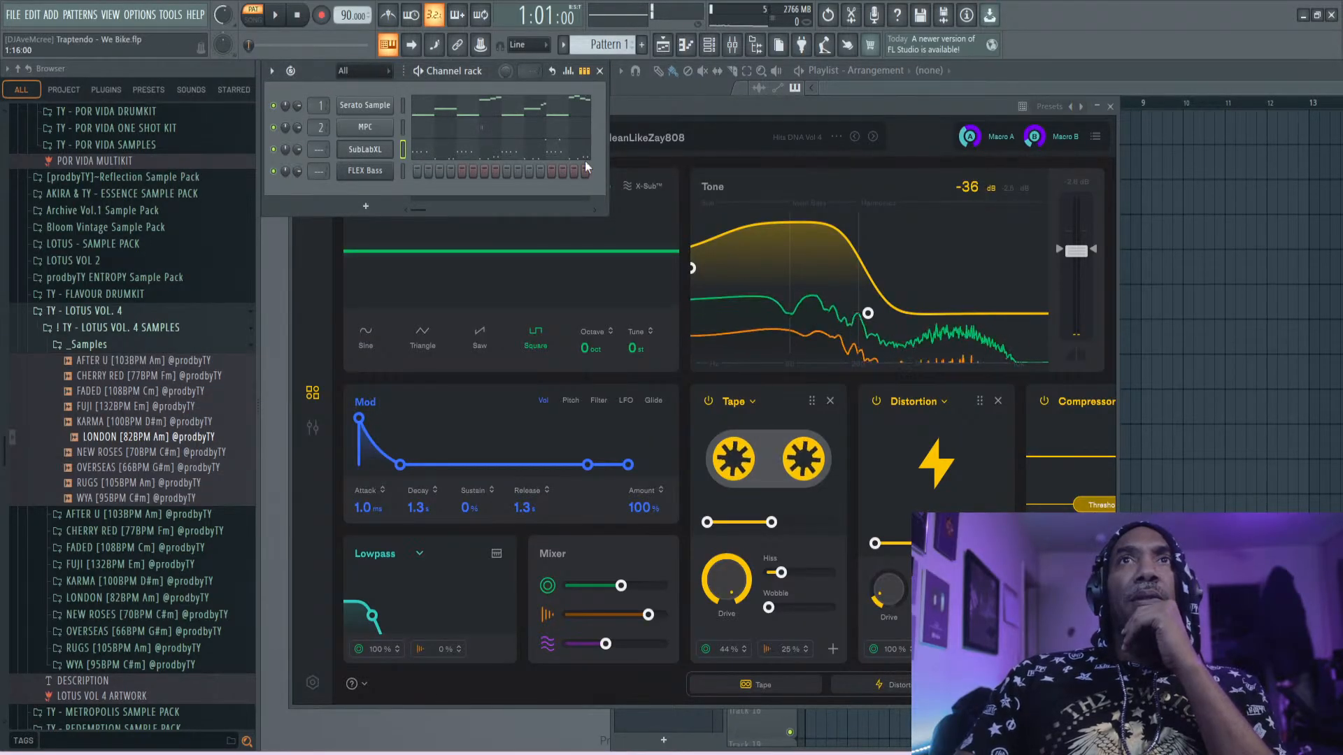
{"action": "left_click", "coordinate": [658, 114]}
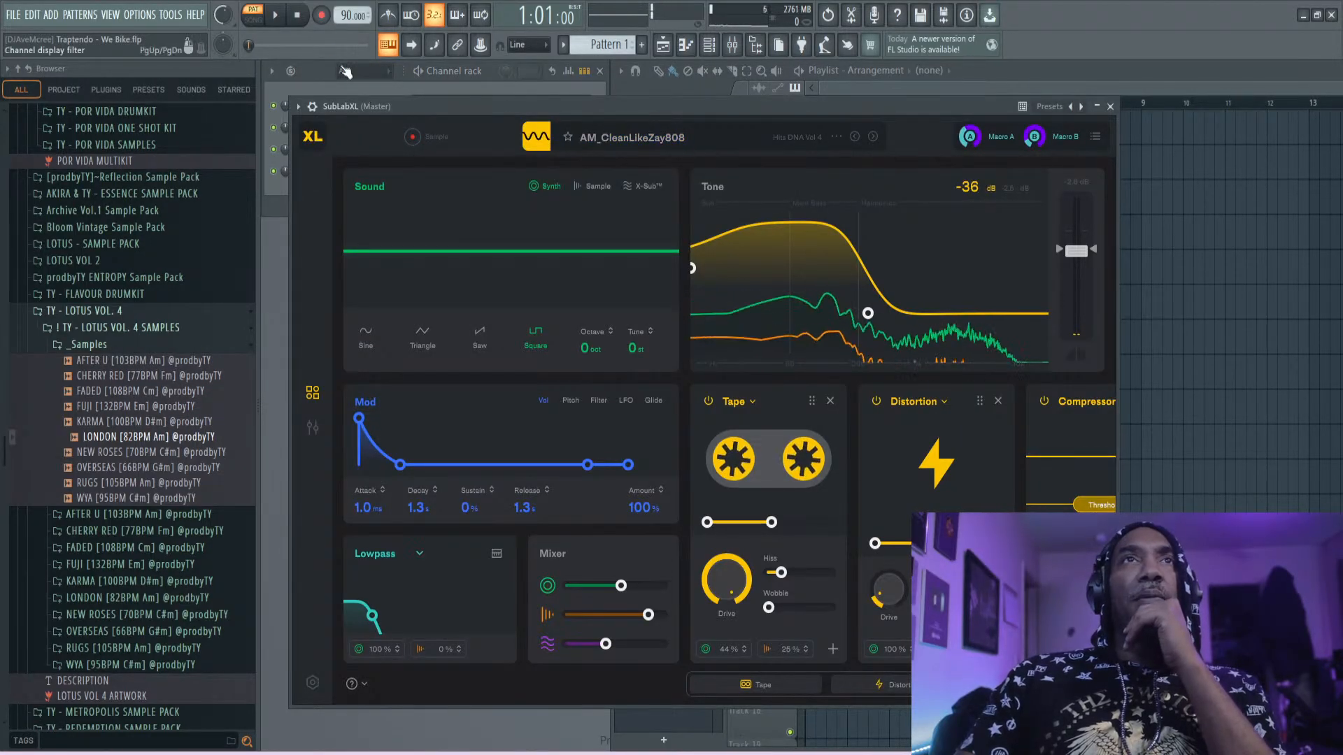
- Play the pattern, try higher Tape and Distortion drive on the AM_CleanLikeZay808 preset, and stop playback
{"action": "left_click", "coordinate": [284, 23]}
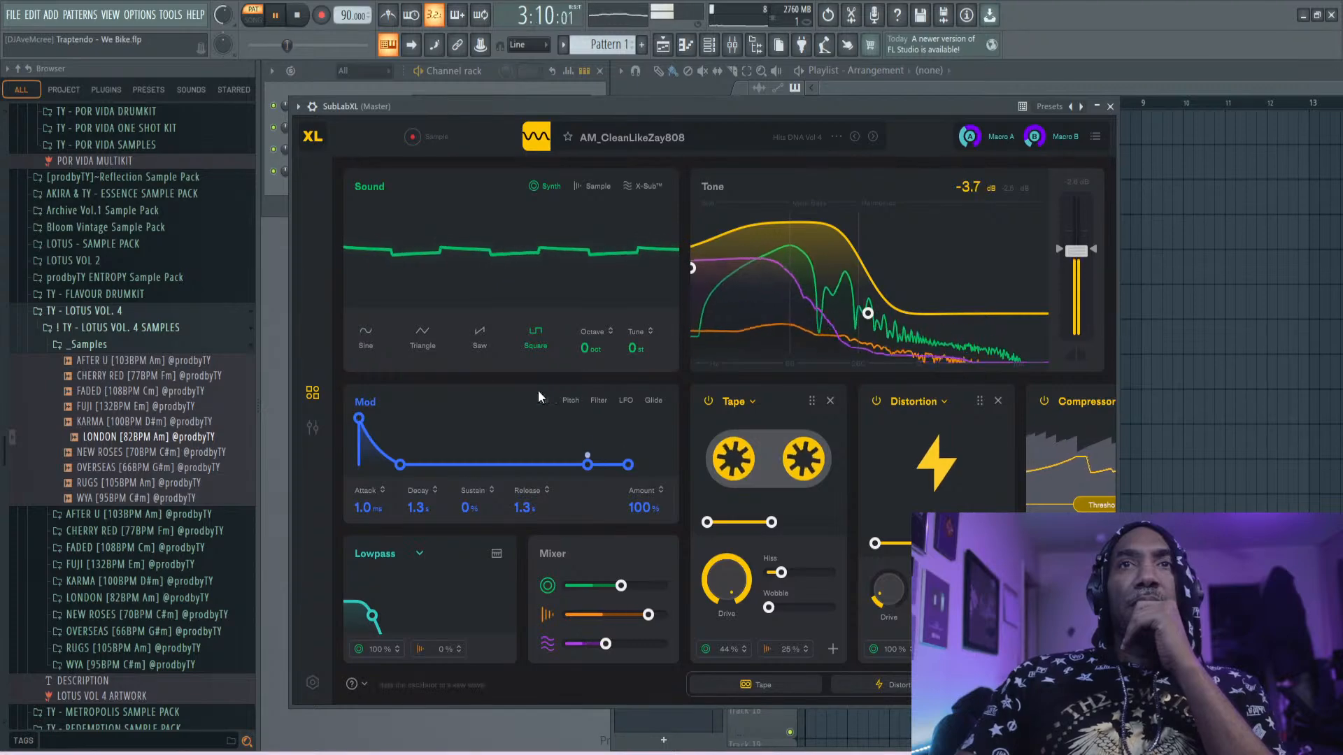
{"action": "mouse_move", "coordinate": [743, 606]}
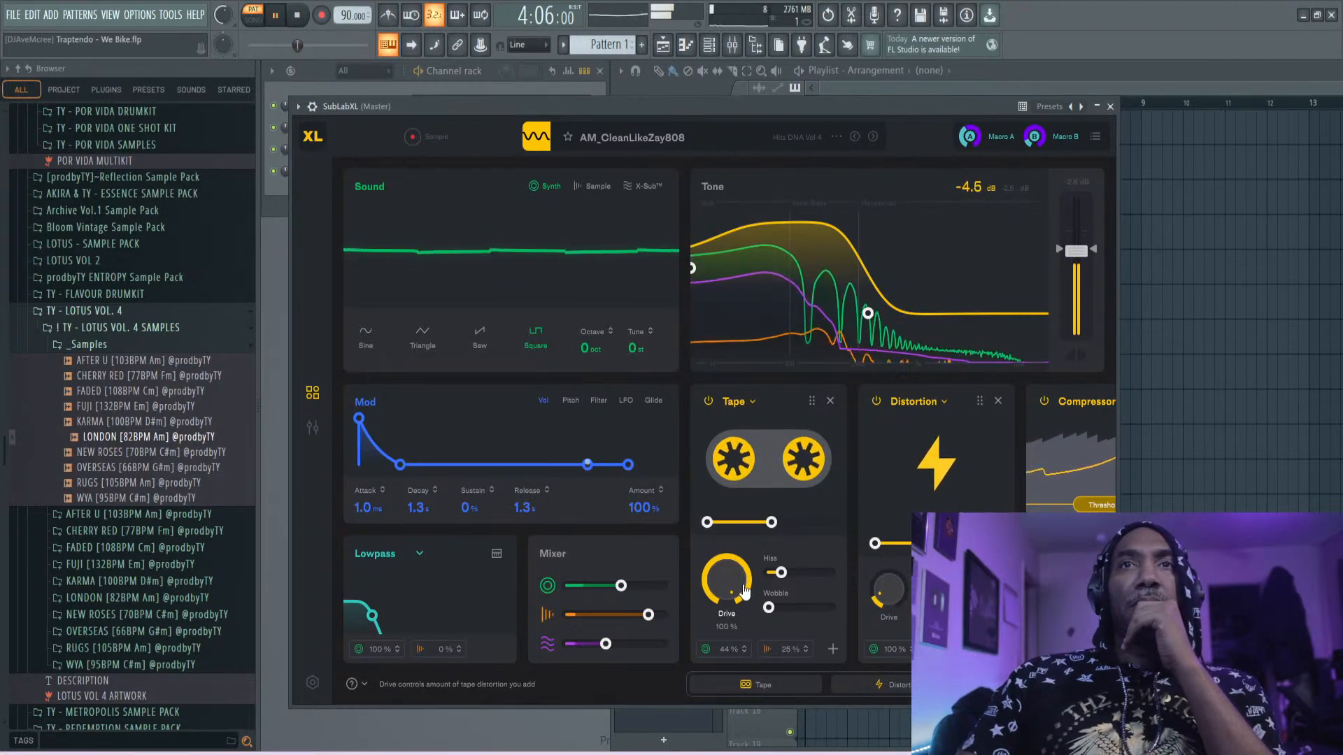
{"action": "left_click_drag", "start_coordinate": [737, 591], "coordinate": [742, 522]}
{"action": "mouse_move", "coordinate": [895, 599]}
{"action": "left_mouse_down"}
{"action": "mouse_move", "coordinate": [900, 551]}
{"action": "mouse_move", "coordinate": [894, 591]}
{"action": "left_mouse_up"}
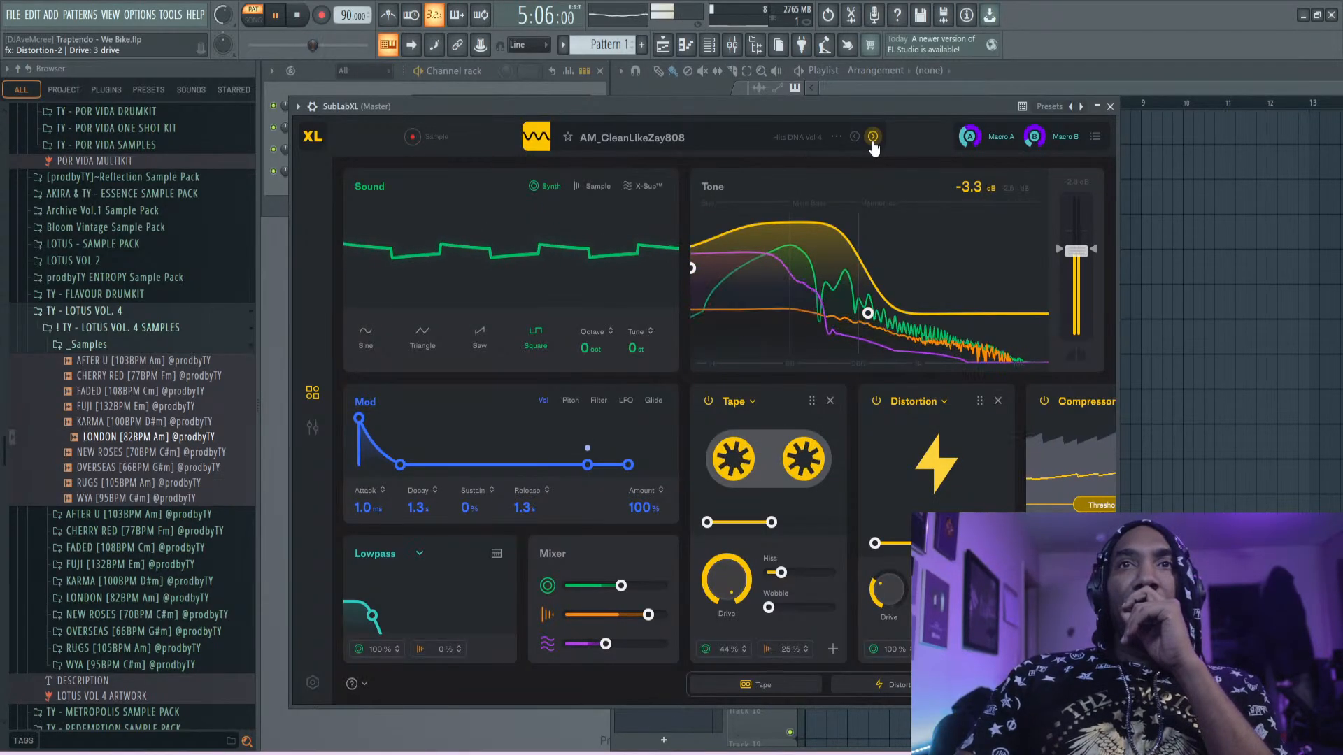
{"action": "left_click", "coordinate": [298, 16]}
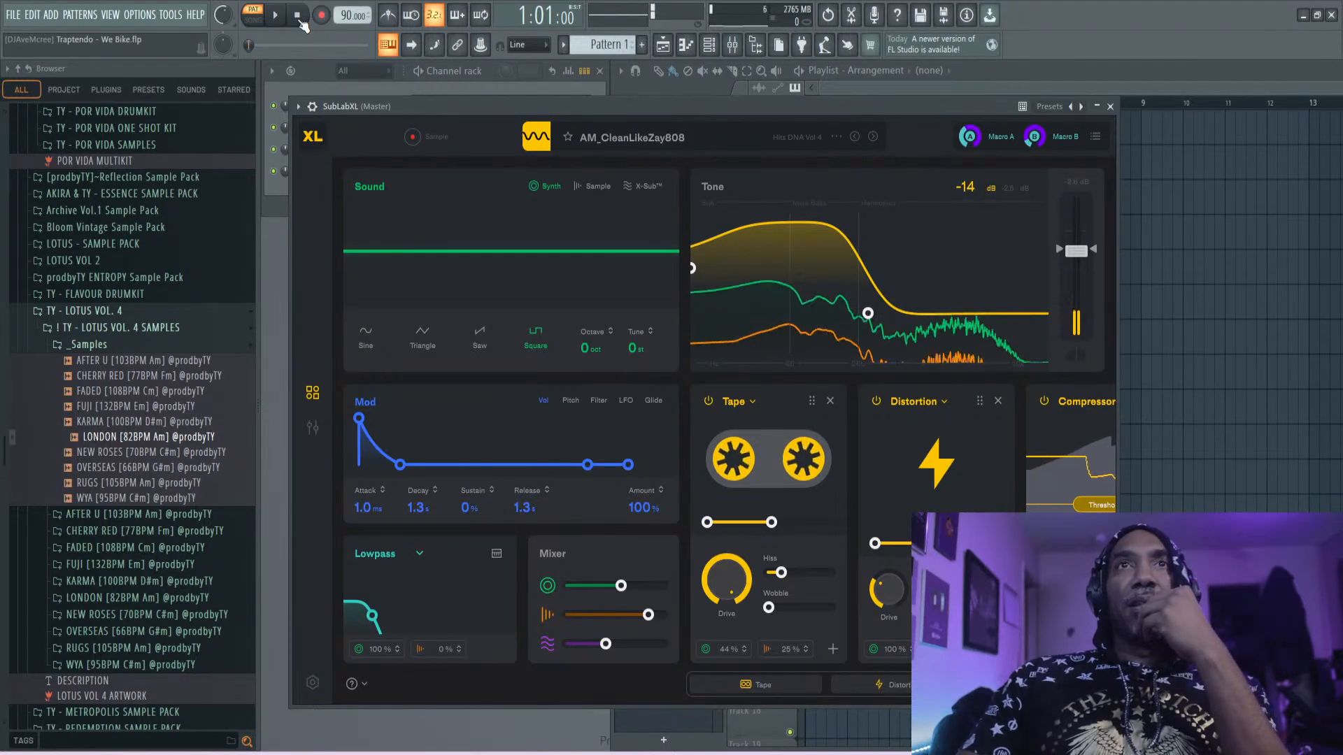
- Audition AM_DaGutta808 in SubLabXL against the pattern, switch to the AM_Digital_Sonny_808 preset and stop playback
{"action": "left_click", "coordinate": [872, 136]}
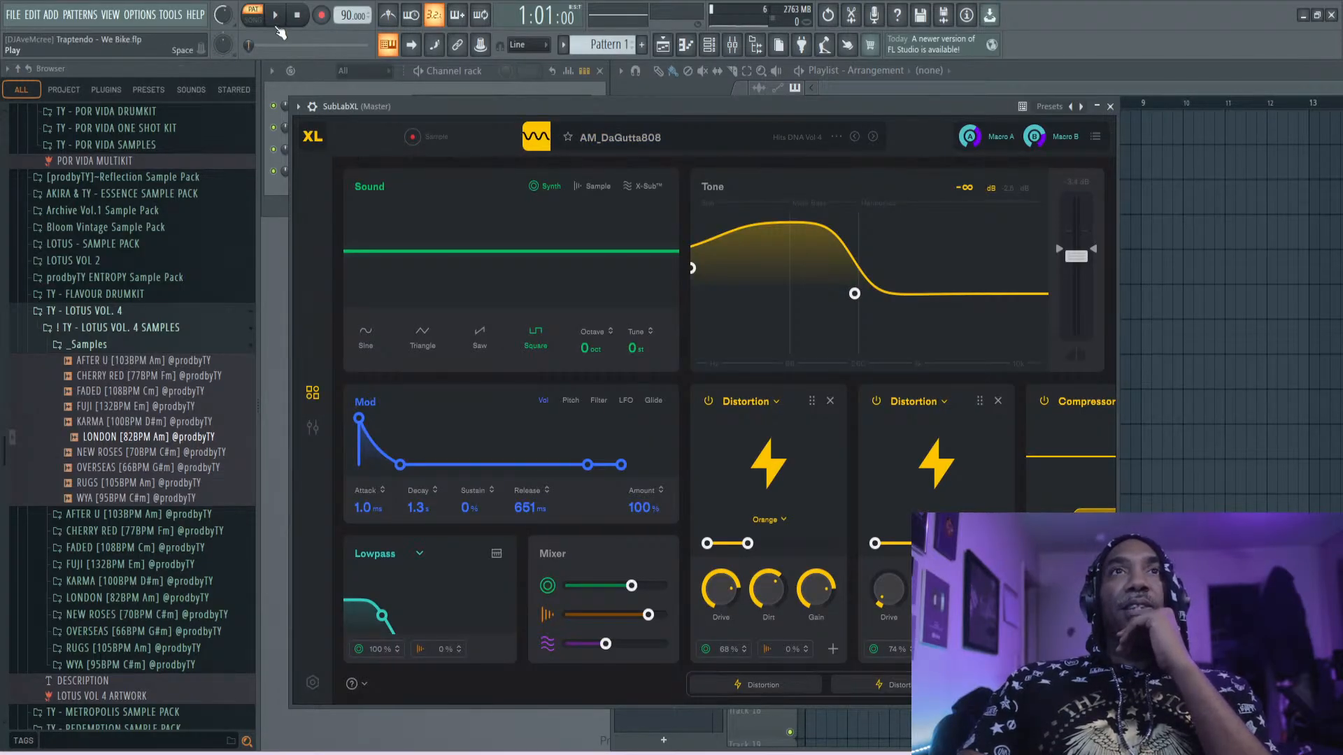
{"action": "left_click", "coordinate": [276, 18]}
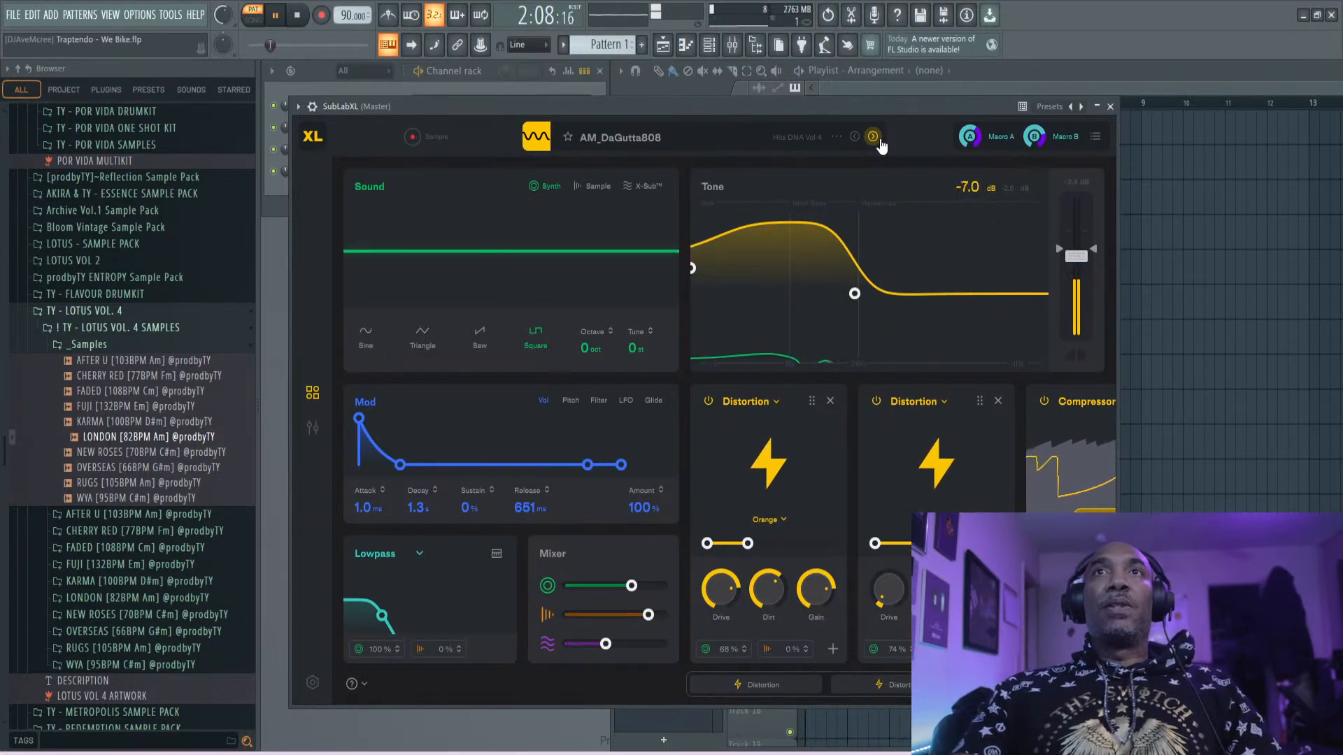
{"action": "left_click", "coordinate": [879, 140]}
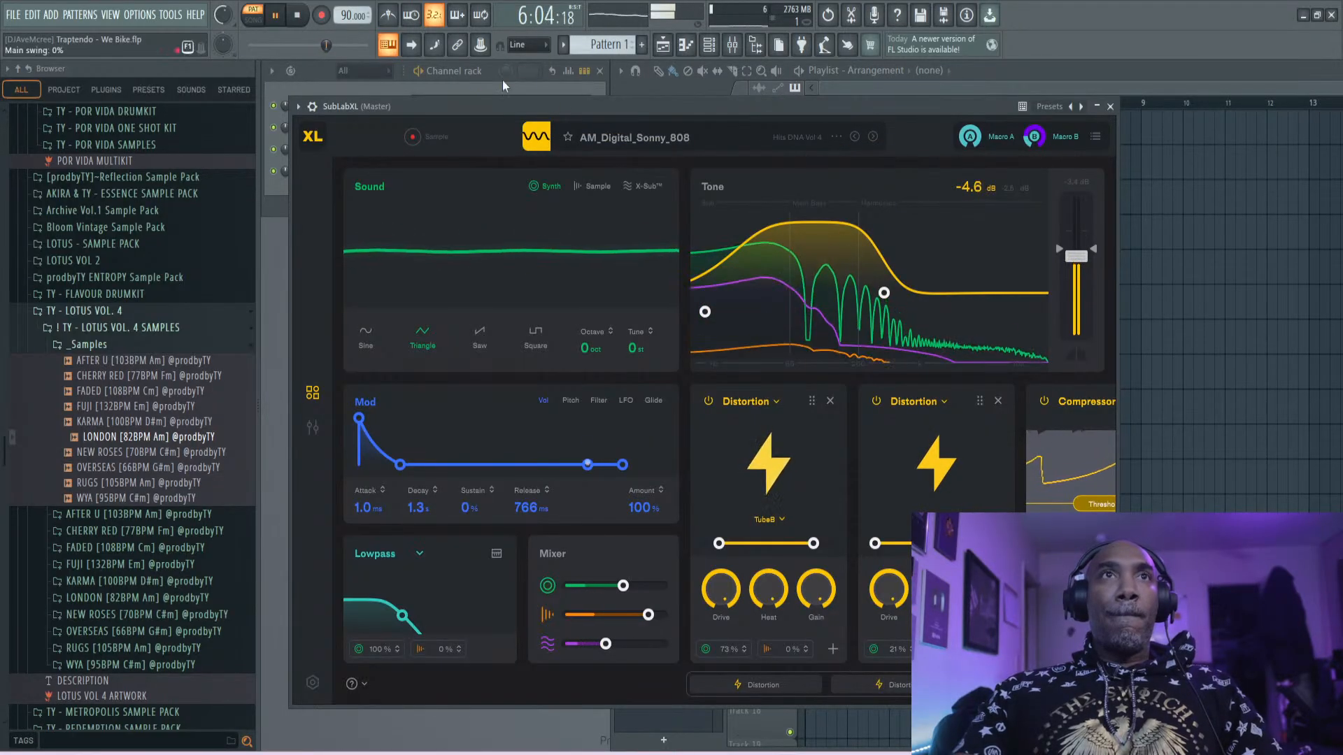
{"action": "left_click", "coordinate": [340, 96]}
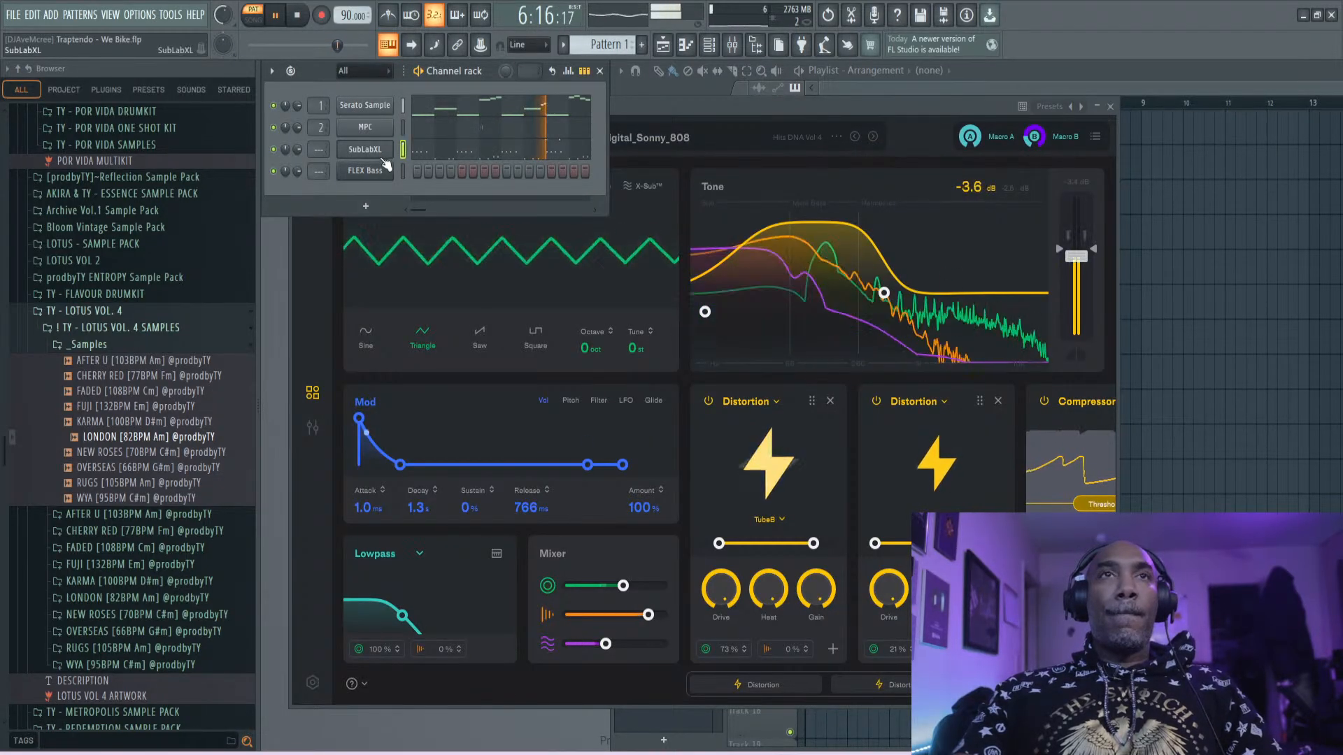
{"action": "left_click", "coordinate": [306, 17]}
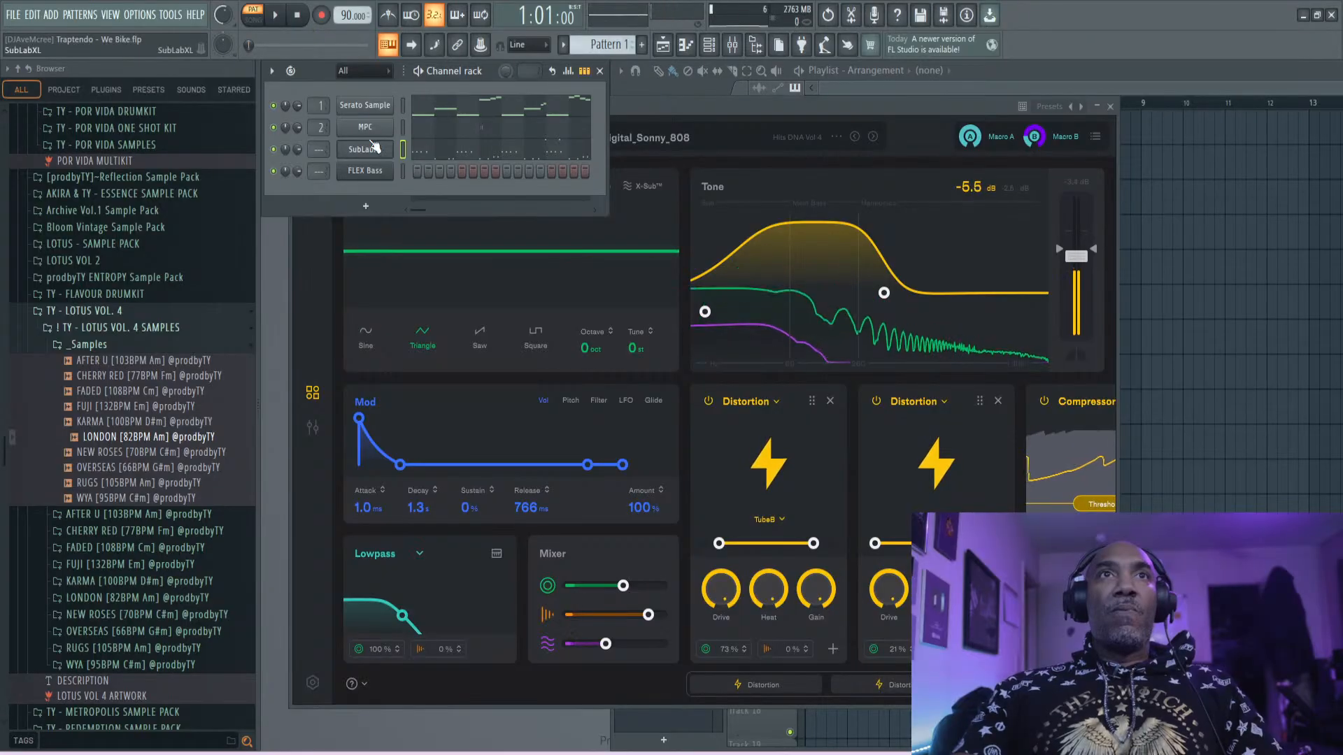
{"action": "right_click", "coordinate": [388, 170]}
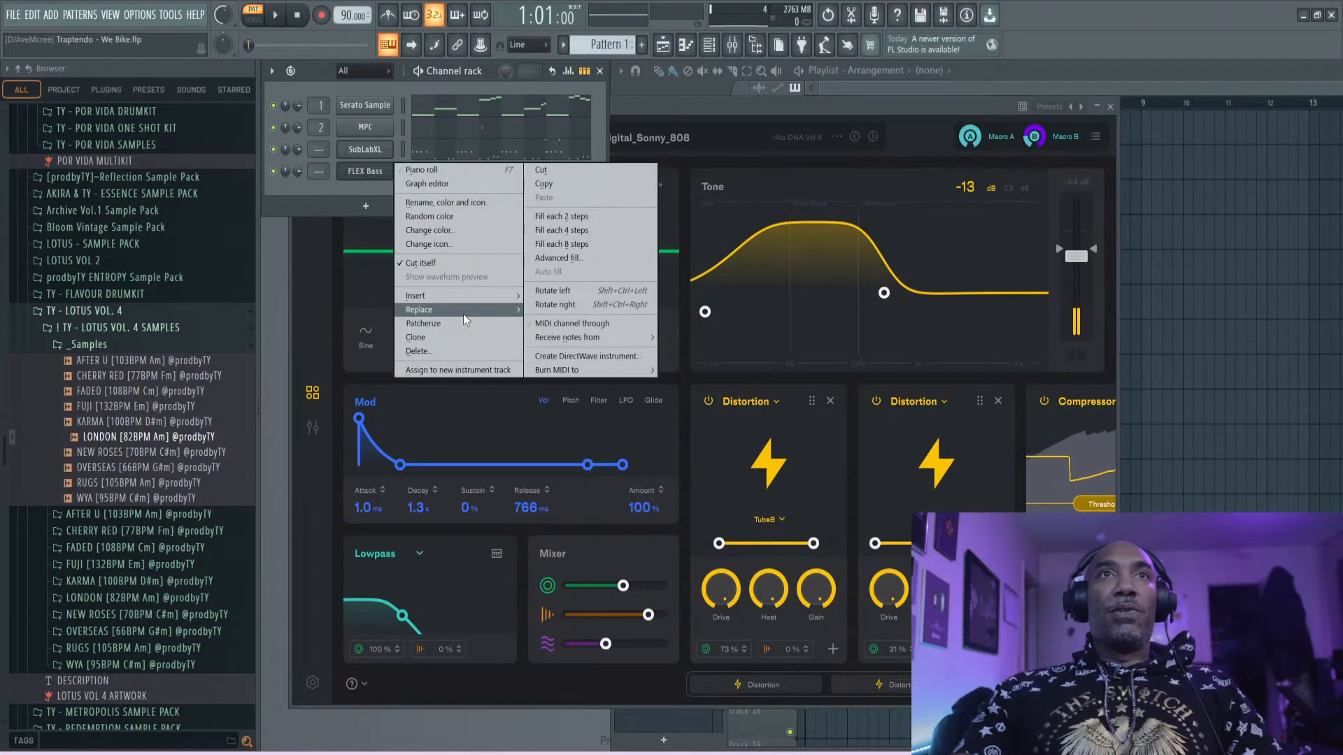
{"action": "mouse_move", "coordinate": [465, 310]}
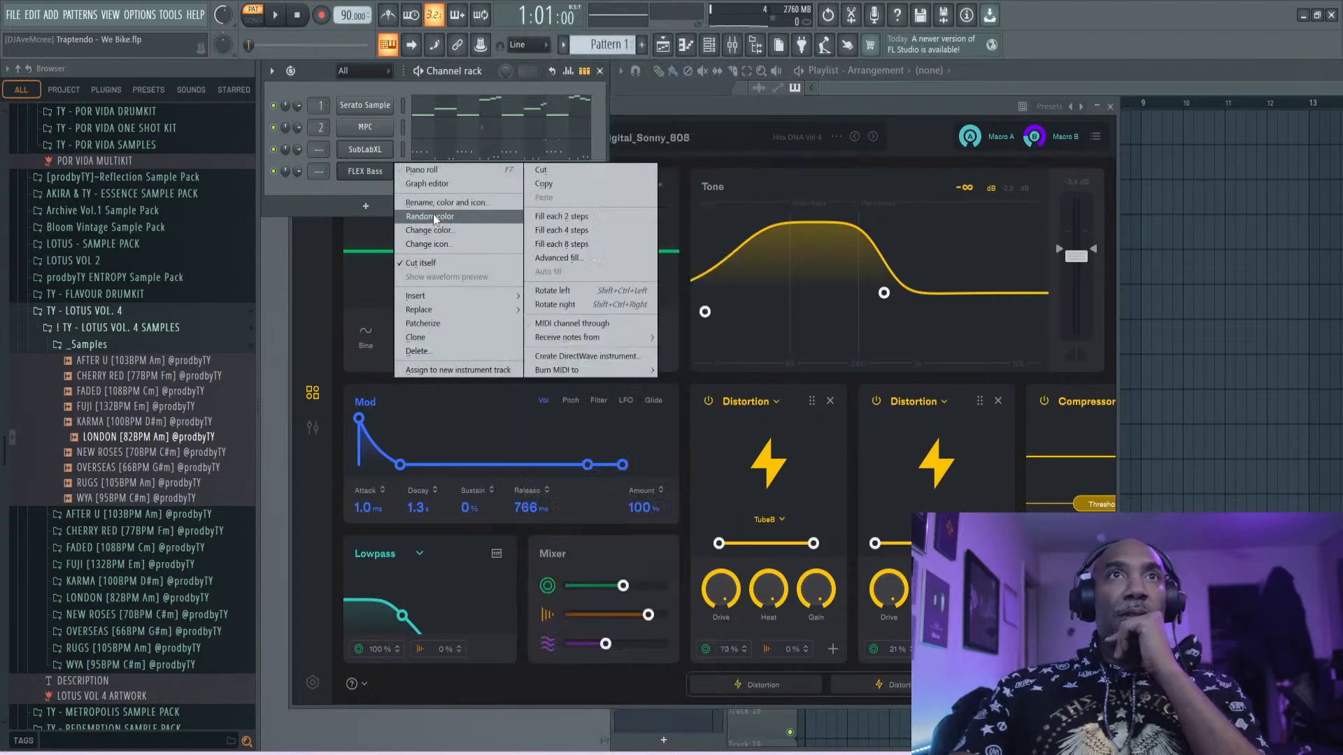
{"action": "left_click", "coordinate": [361, 194]}
- Open the FLEX Bass channel, look through the Arksun Cityscape presets and load AmbiClav
{"action": "left_click", "coordinate": [384, 175]}
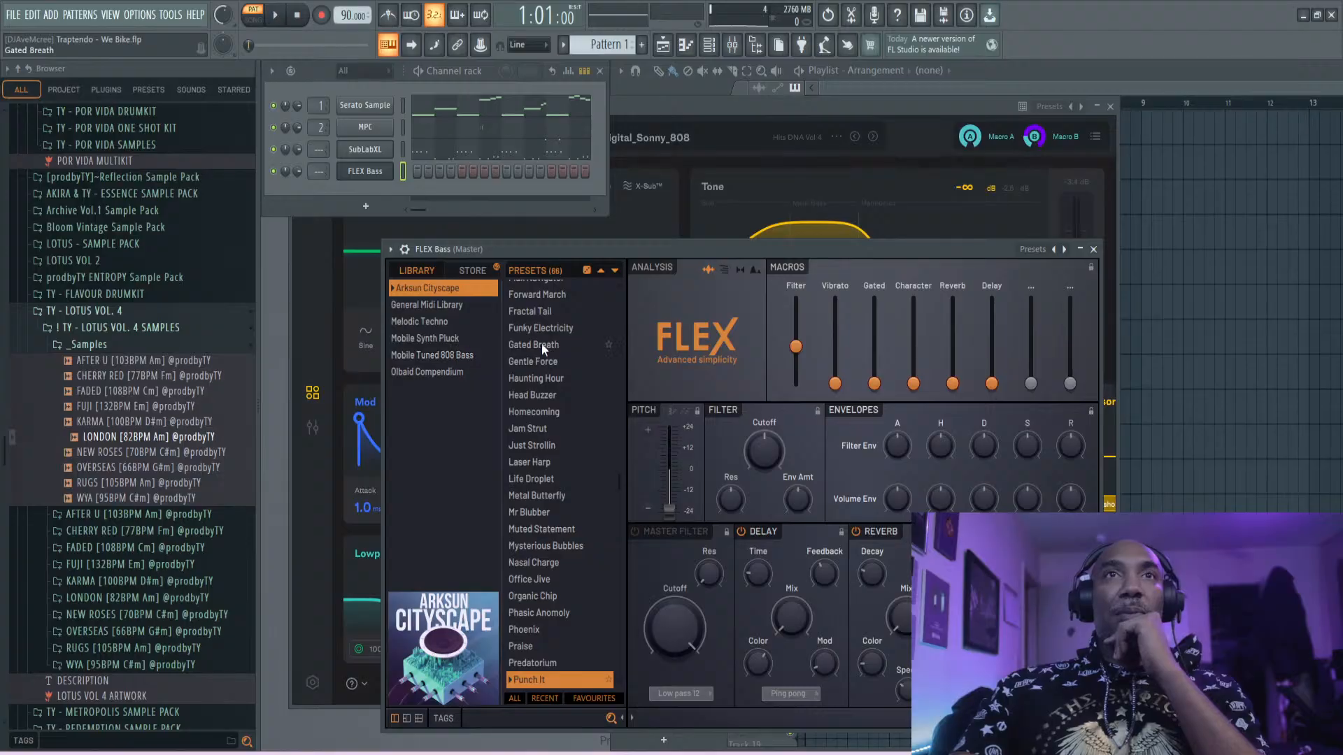
{"action": "scroll", "coordinate": [551, 350], "scroll_direction": "up", "scroll_amount": 7}
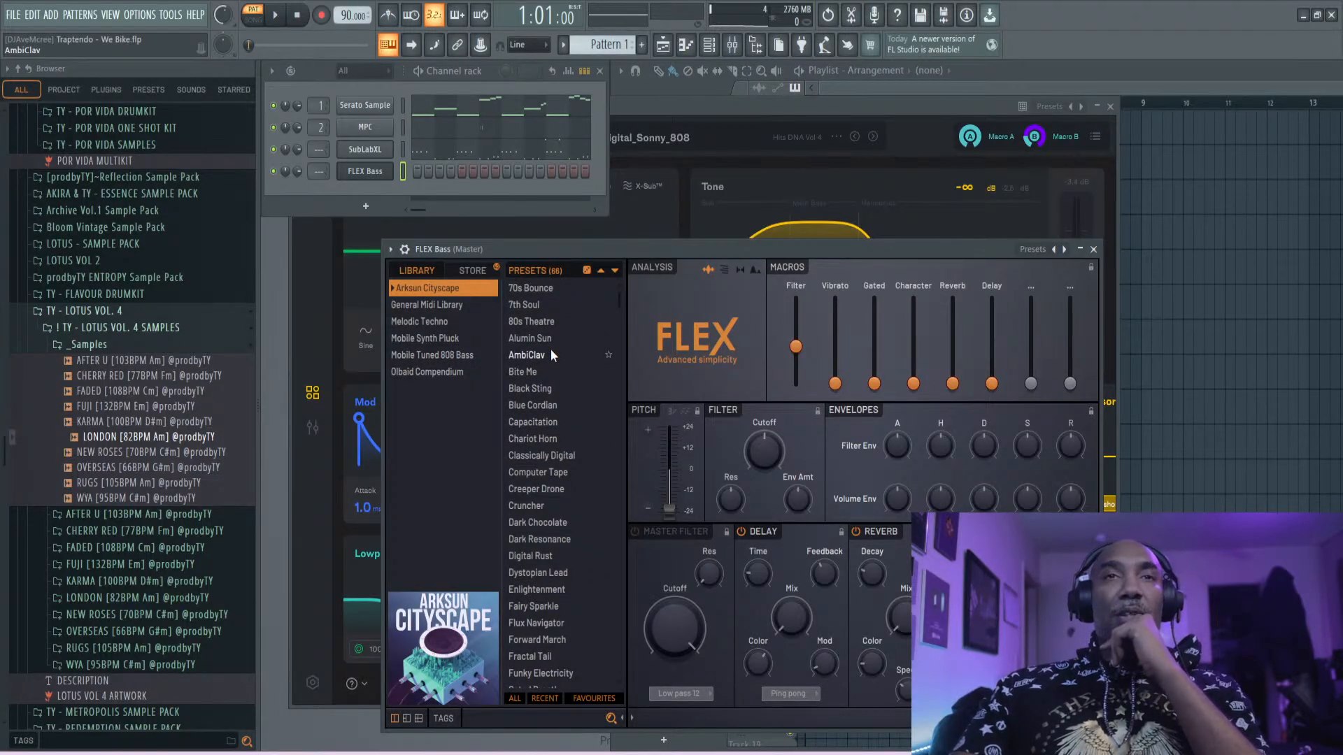
{"action": "scroll", "coordinate": [551, 349], "scroll_direction": "down", "scroll_amount": 10}
{"action": "scroll", "coordinate": [551, 350], "scroll_direction": "down", "scroll_amount": 4}
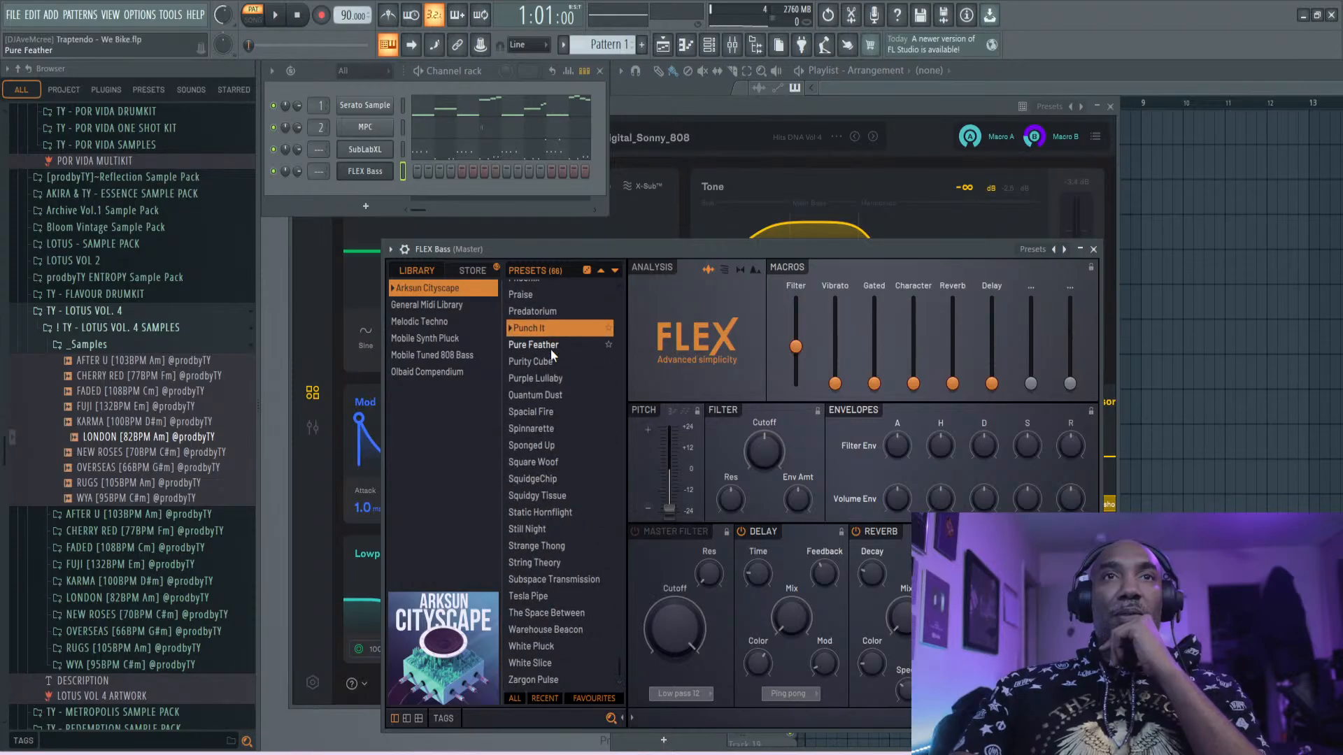
{"action": "scroll", "coordinate": [551, 353], "scroll_direction": "up", "scroll_amount": 15}
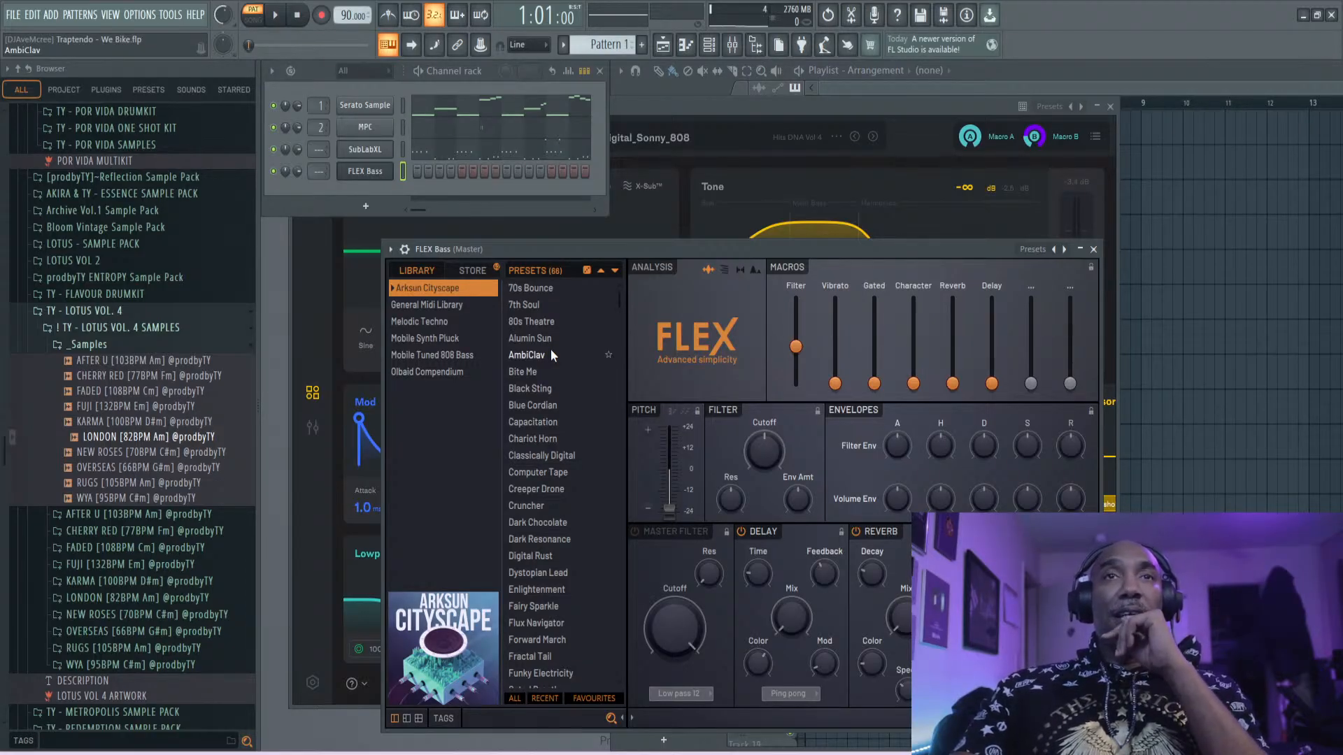
{"action": "left_click", "coordinate": [540, 351]}
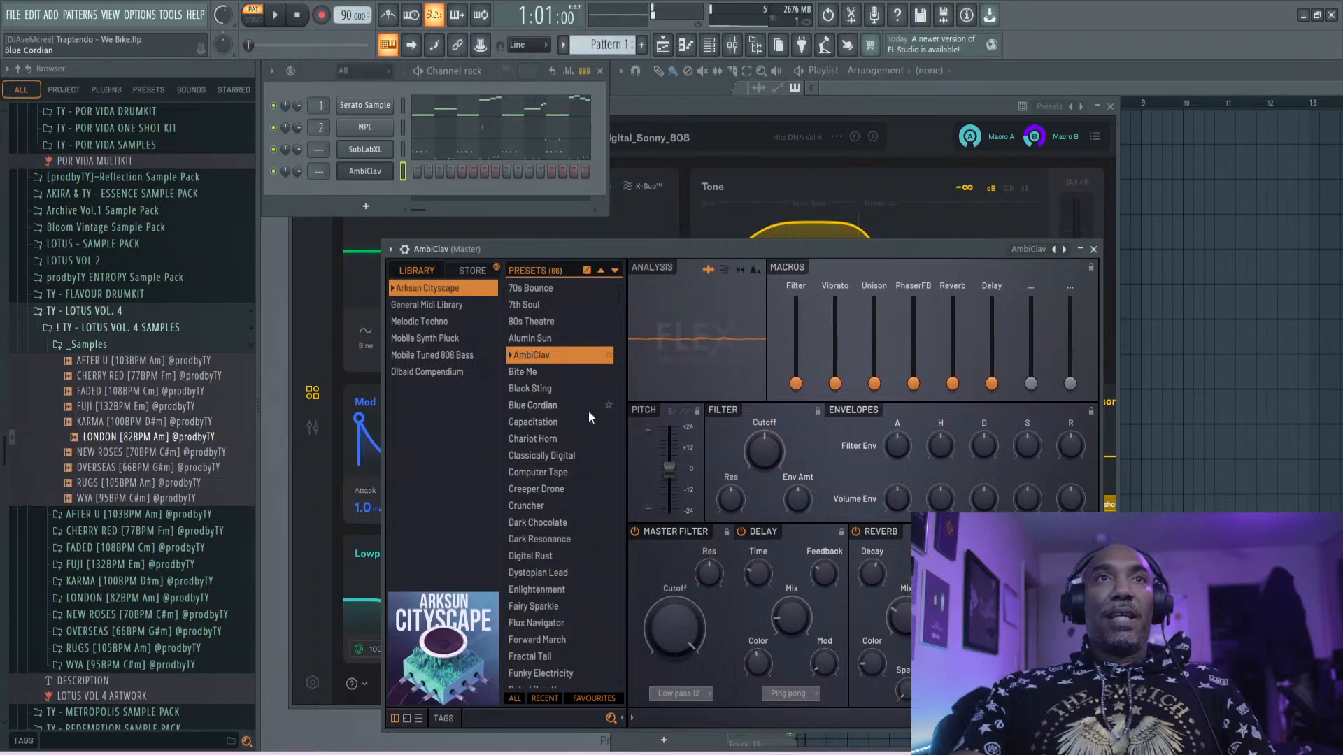
- Load the Synpluck Buzzy preset from the Mobile Synth Pluck library in FLEX
{"action": "left_click", "coordinate": [460, 339]}
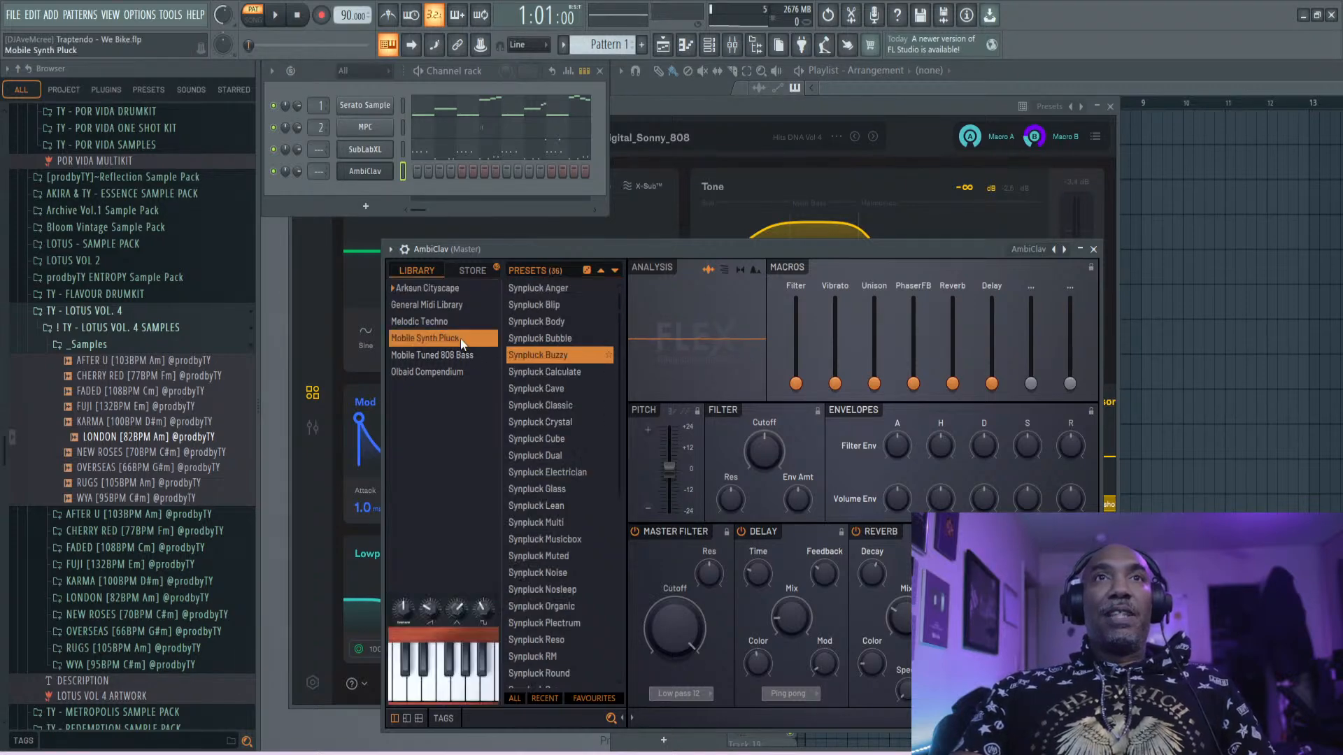
{"action": "left_click", "coordinate": [520, 309]}
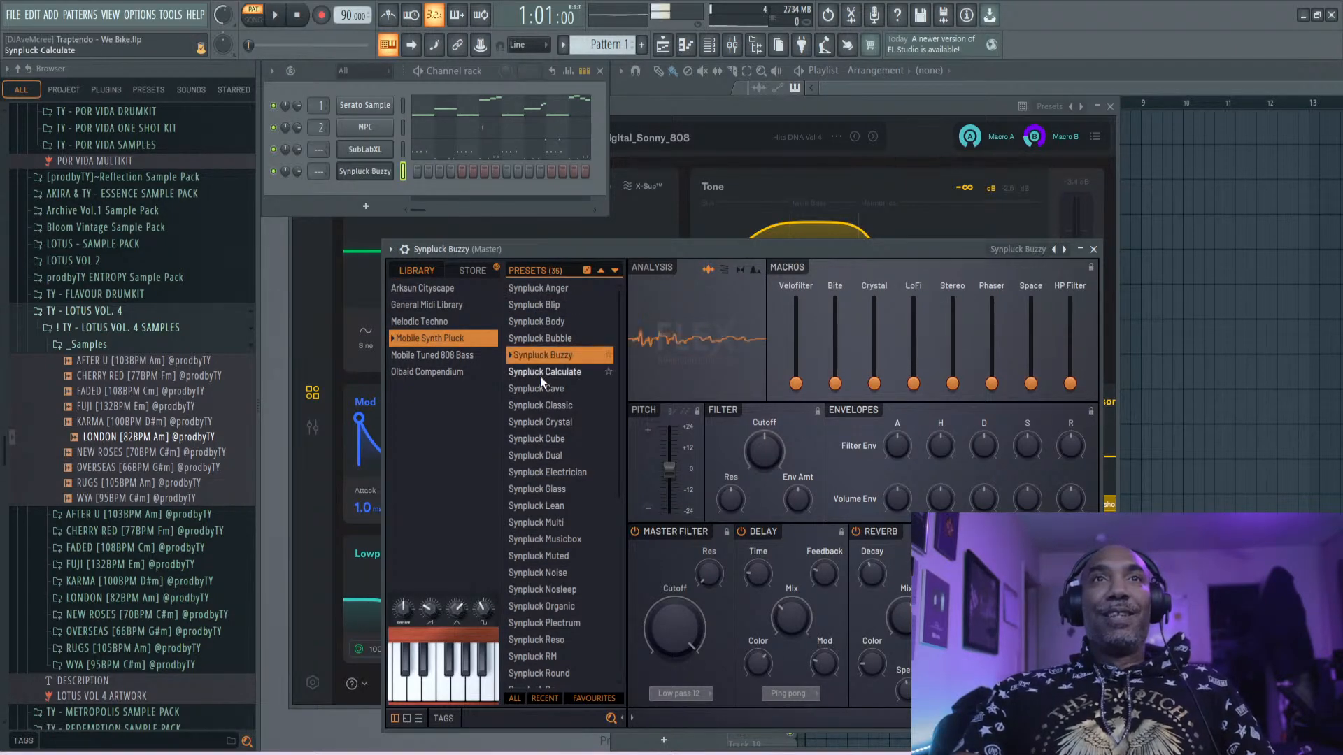
- Audition the Mobile Synth Pluck presets Synpluck Crystal, Electrician, Glass, Multi, Muted and Nosleep in FLEX
{"action": "left_click", "coordinate": [556, 422]}
{"action": "left_click", "coordinate": [566, 467]}
{"action": "left_click", "coordinate": [553, 493]}
{"action": "left_click", "coordinate": [548, 522]}
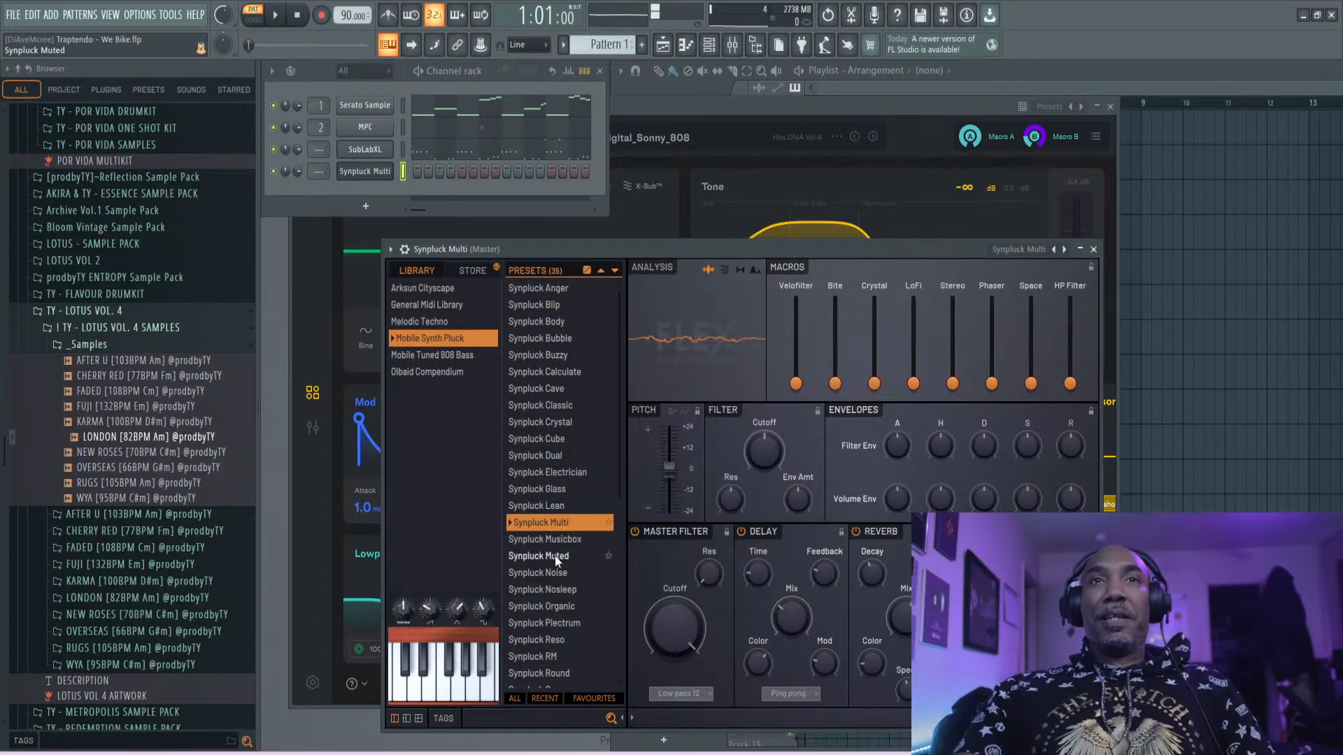
{"action": "left_click", "coordinate": [556, 556]}
{"action": "left_click", "coordinate": [557, 586]}
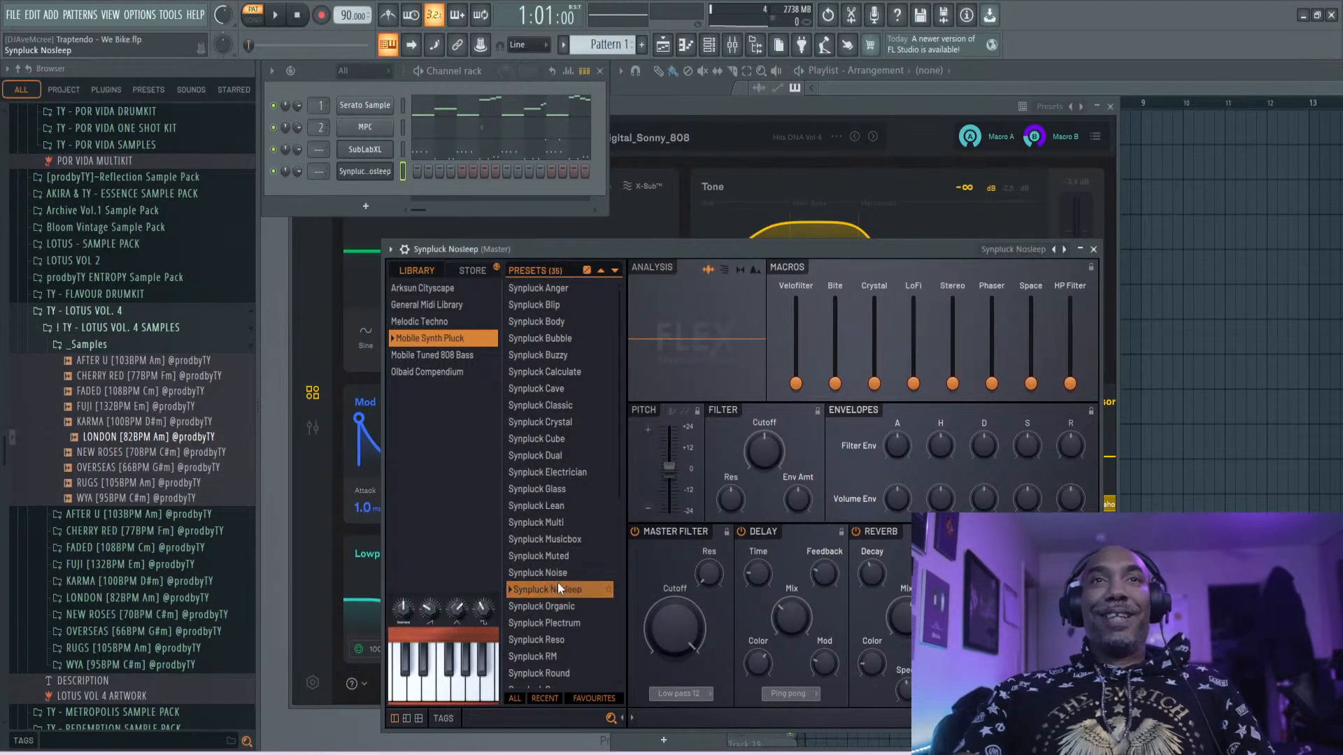
- Try further Mobile Synth Pluck sounds in FLEX: Synpluck Plectrum, RM, Storm and Round
{"action": "left_click", "coordinate": [573, 622]}
{"action": "left_click", "coordinate": [539, 655]}
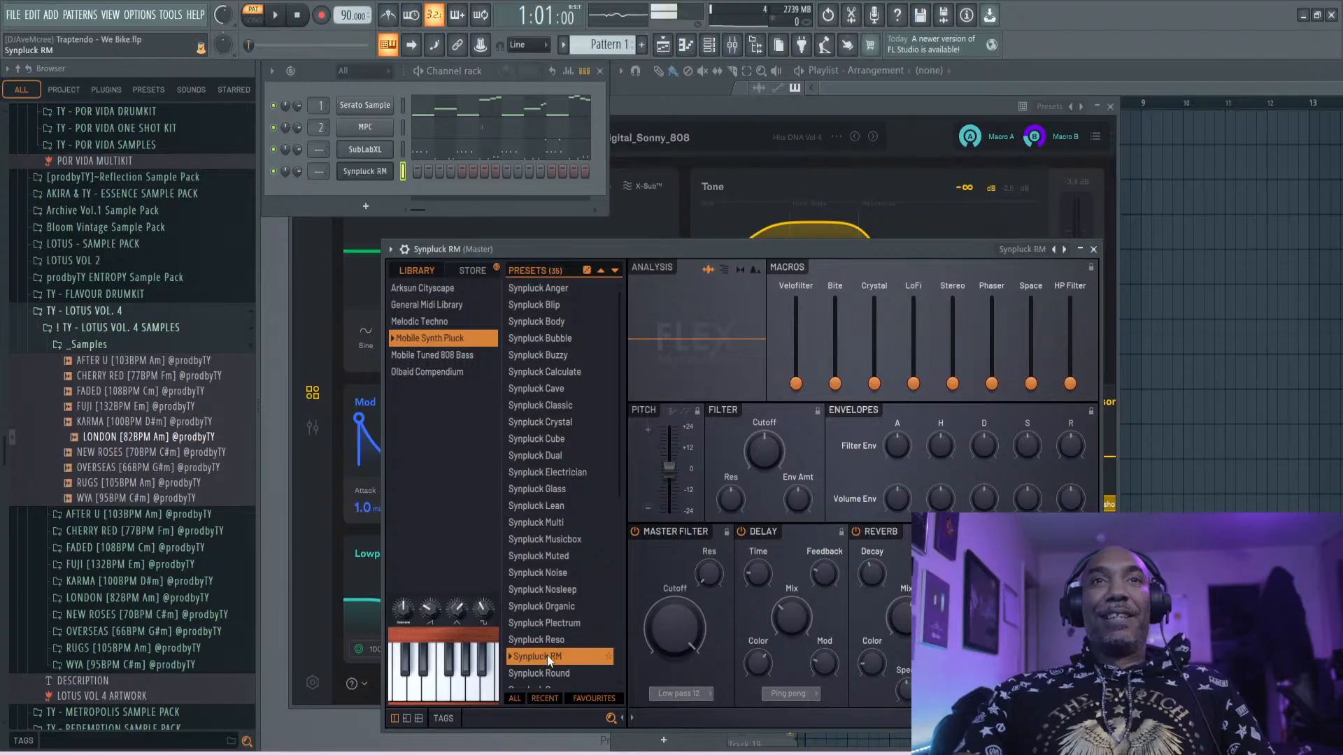
{"action": "scroll", "coordinate": [545, 640], "scroll_direction": "down", "scroll_amount": 3}
{"action": "scroll", "coordinate": [561, 615], "scroll_direction": "down", "scroll_amount": 3}
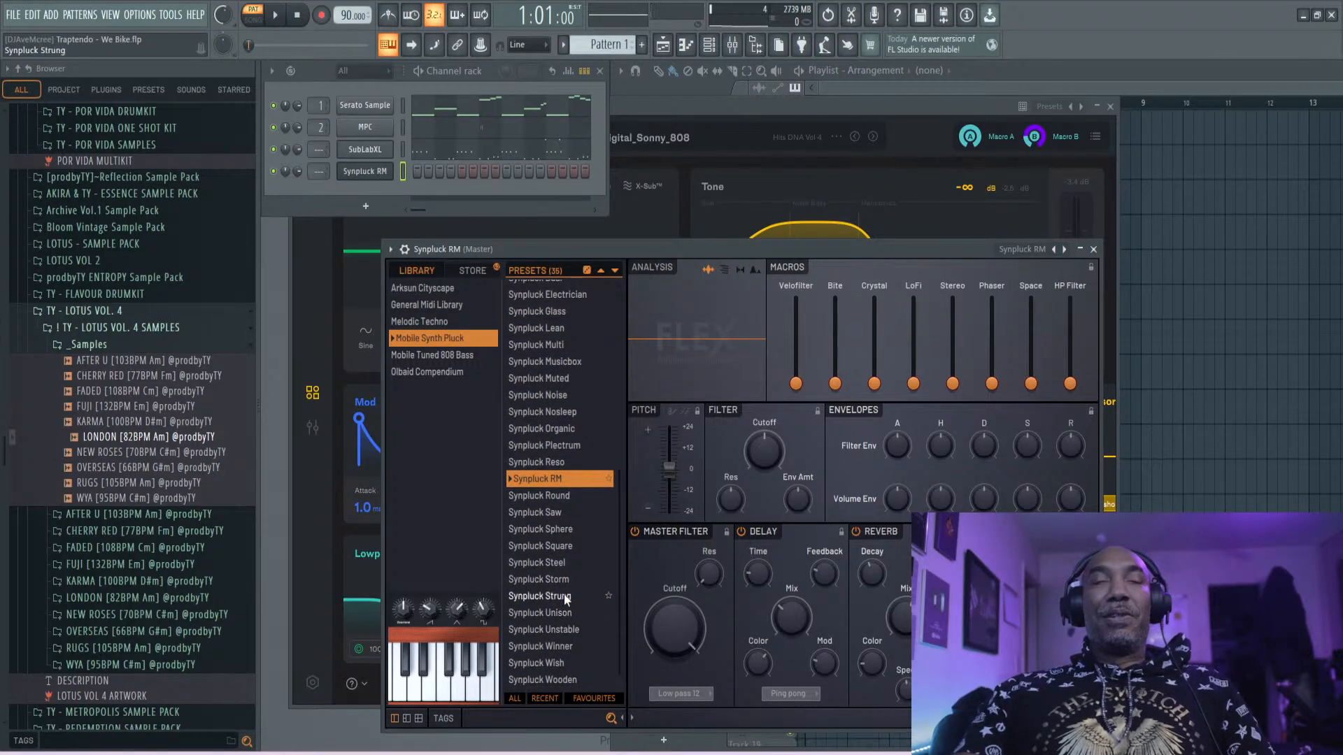
{"action": "left_click", "coordinate": [563, 580]}
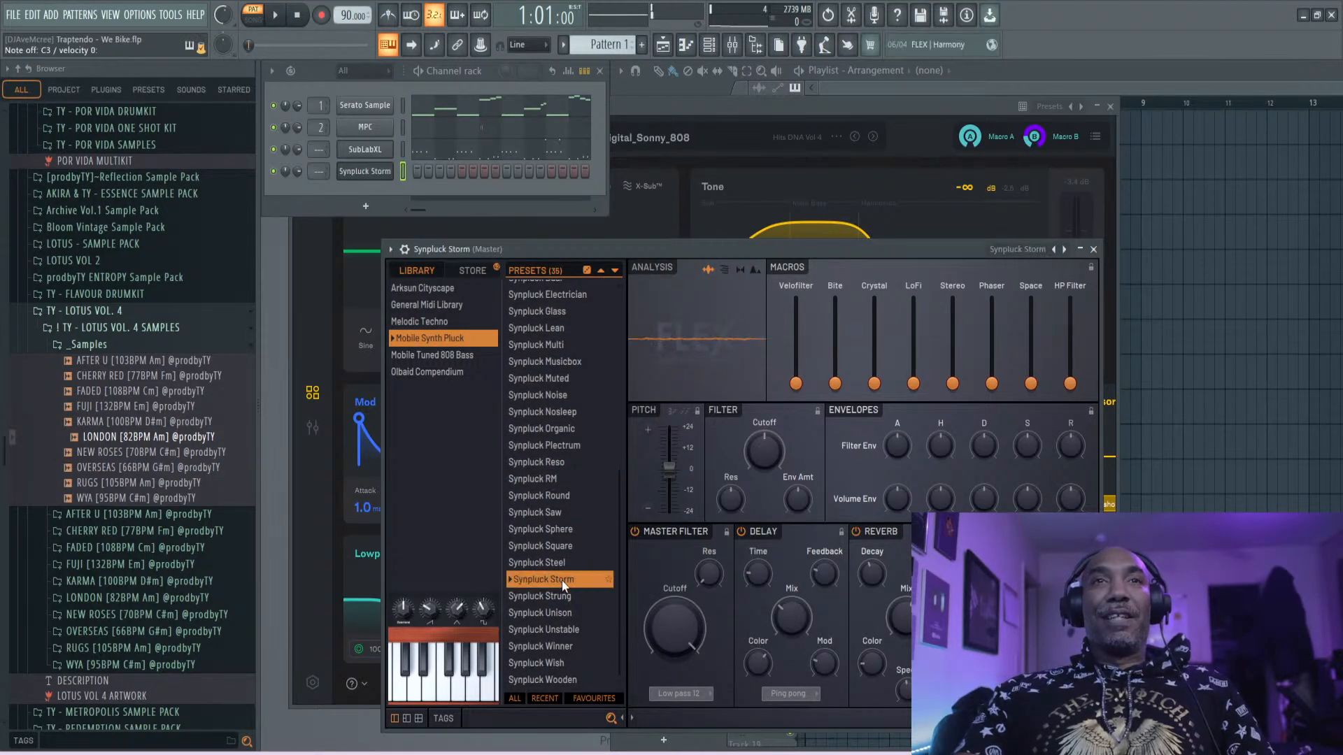
{"action": "left_click", "coordinate": [564, 495]}
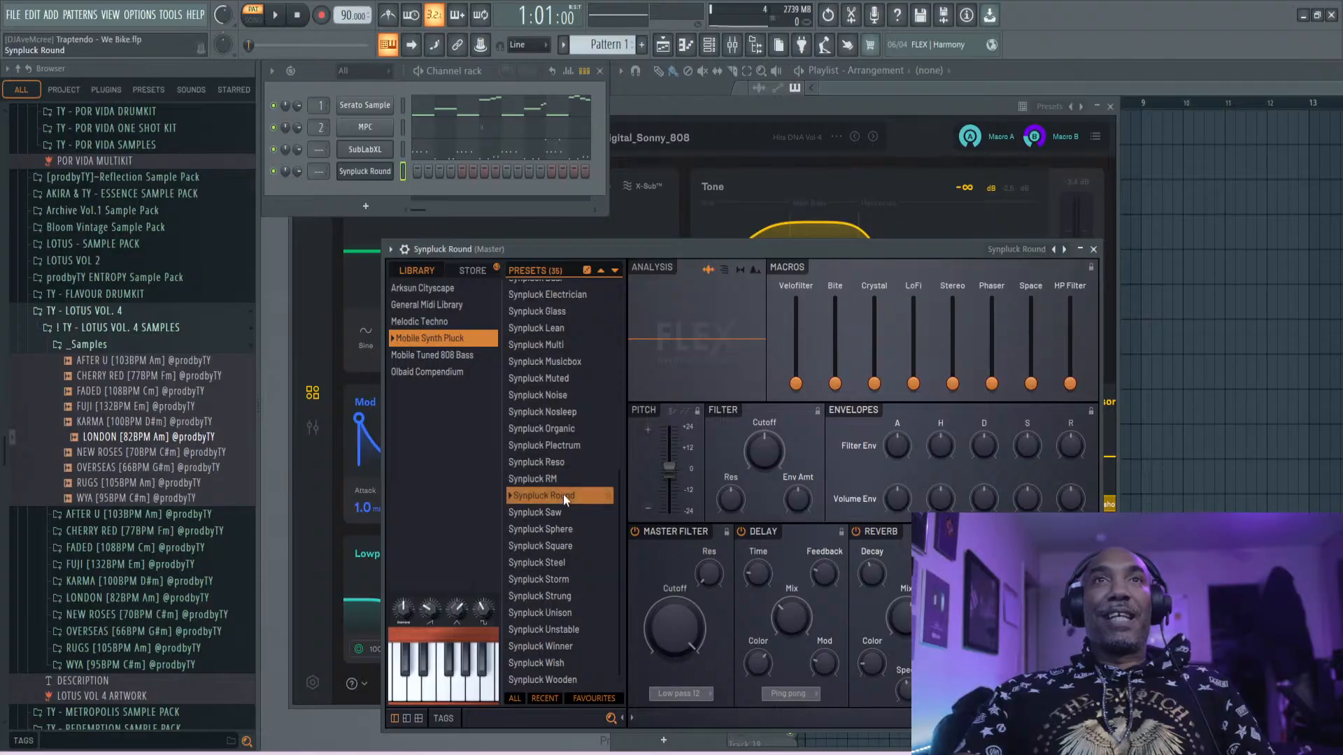
- Switch FLEX to the Olbaid Compendium library, try Broken Clash and Beautiful Chaos, and load the Central Theme preset
{"action": "left_click", "coordinate": [462, 372]}
{"action": "left_click", "coordinate": [542, 389]}
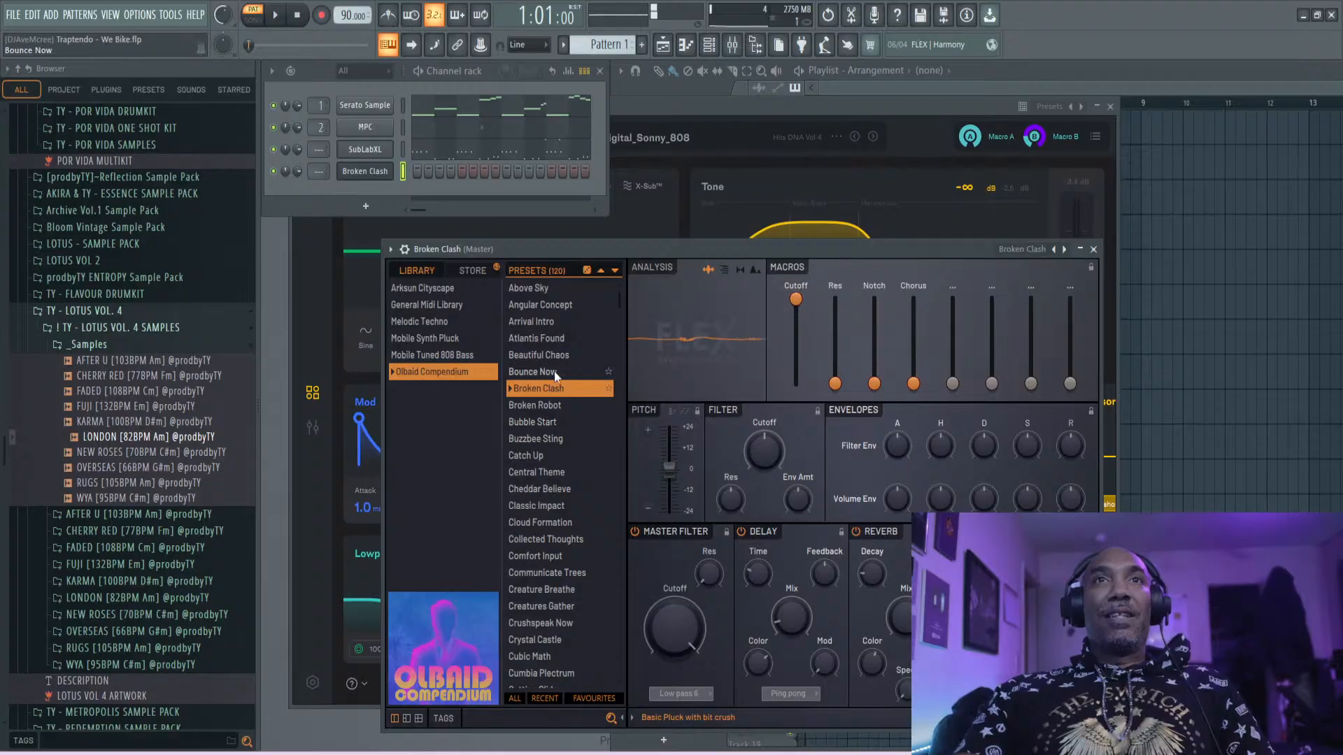
{"action": "left_click", "coordinate": [560, 355]}
{"action": "left_click", "coordinate": [556, 475]}
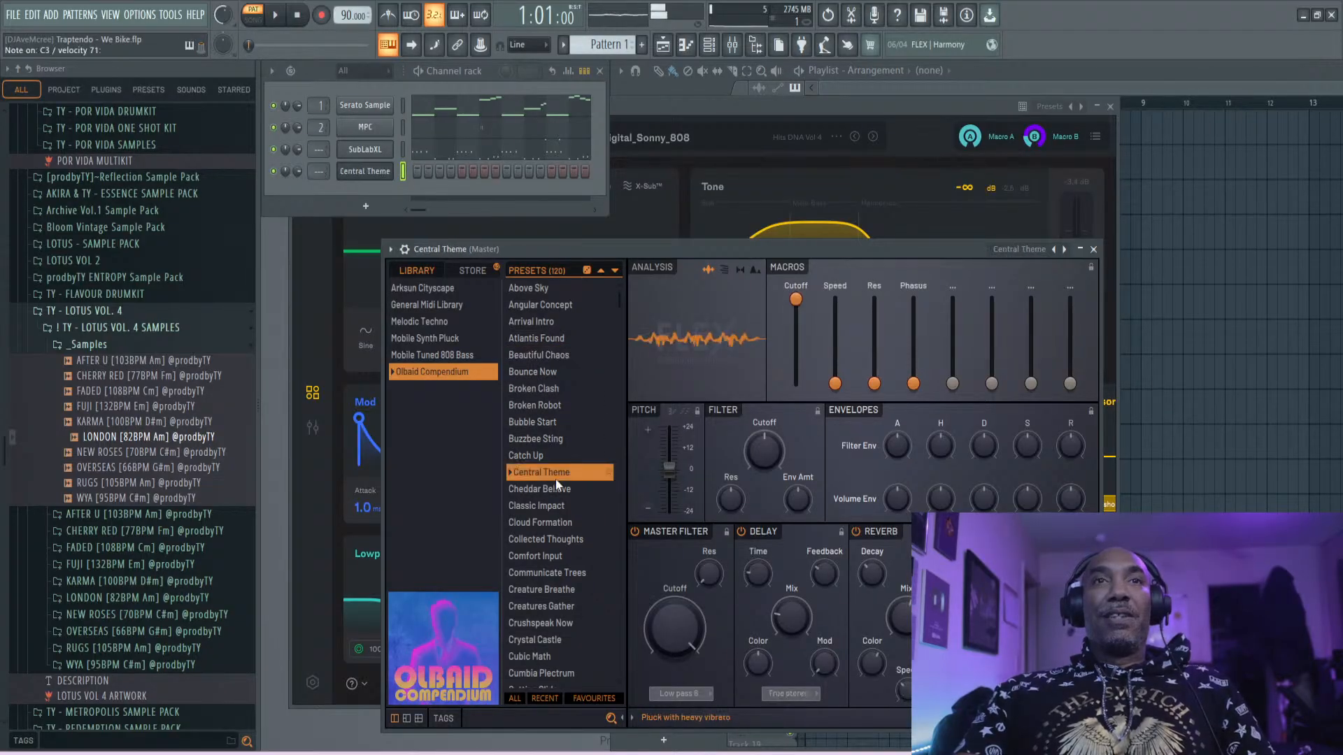
- Audition the Olbaid Compendium presets Collected Thoughts, Communicate Trees and Crushspeak Now
{"action": "left_click", "coordinate": [553, 523]}
{"action": "left_click", "coordinate": [568, 569]}
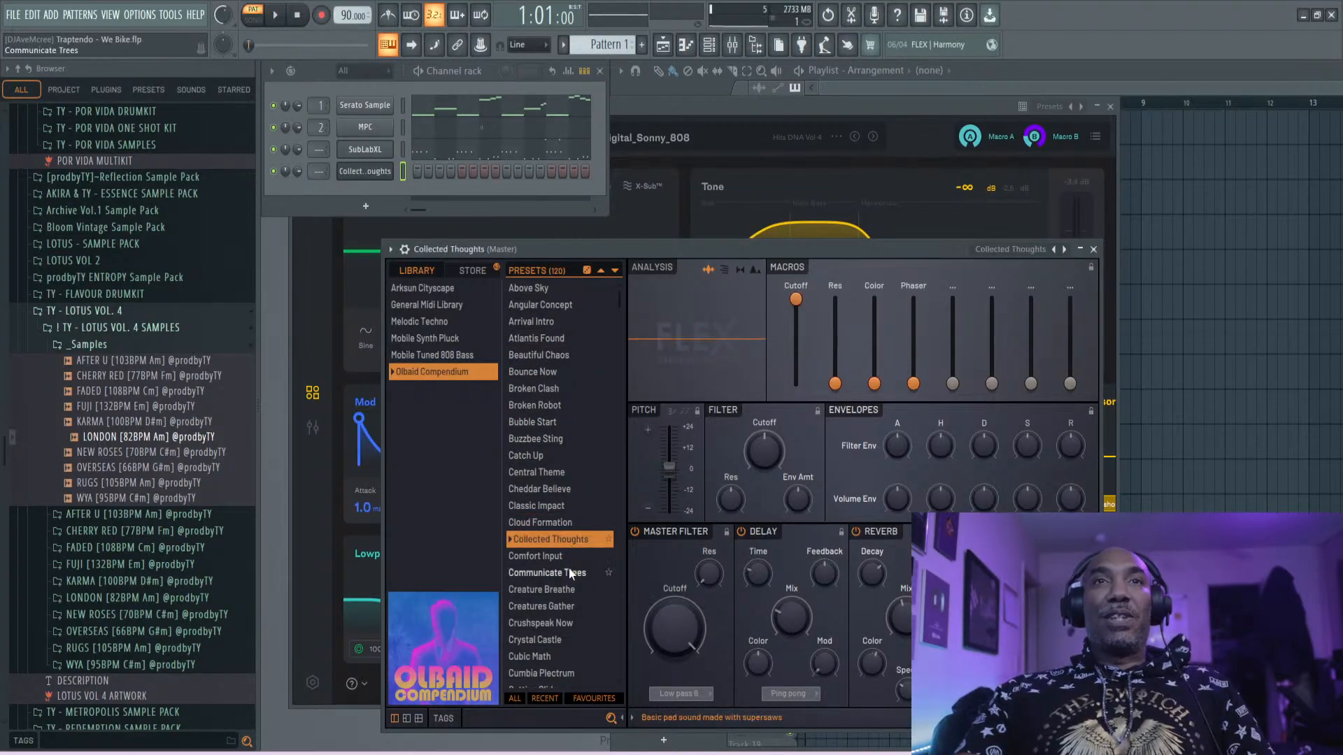
{"action": "left_click", "coordinate": [572, 586]}
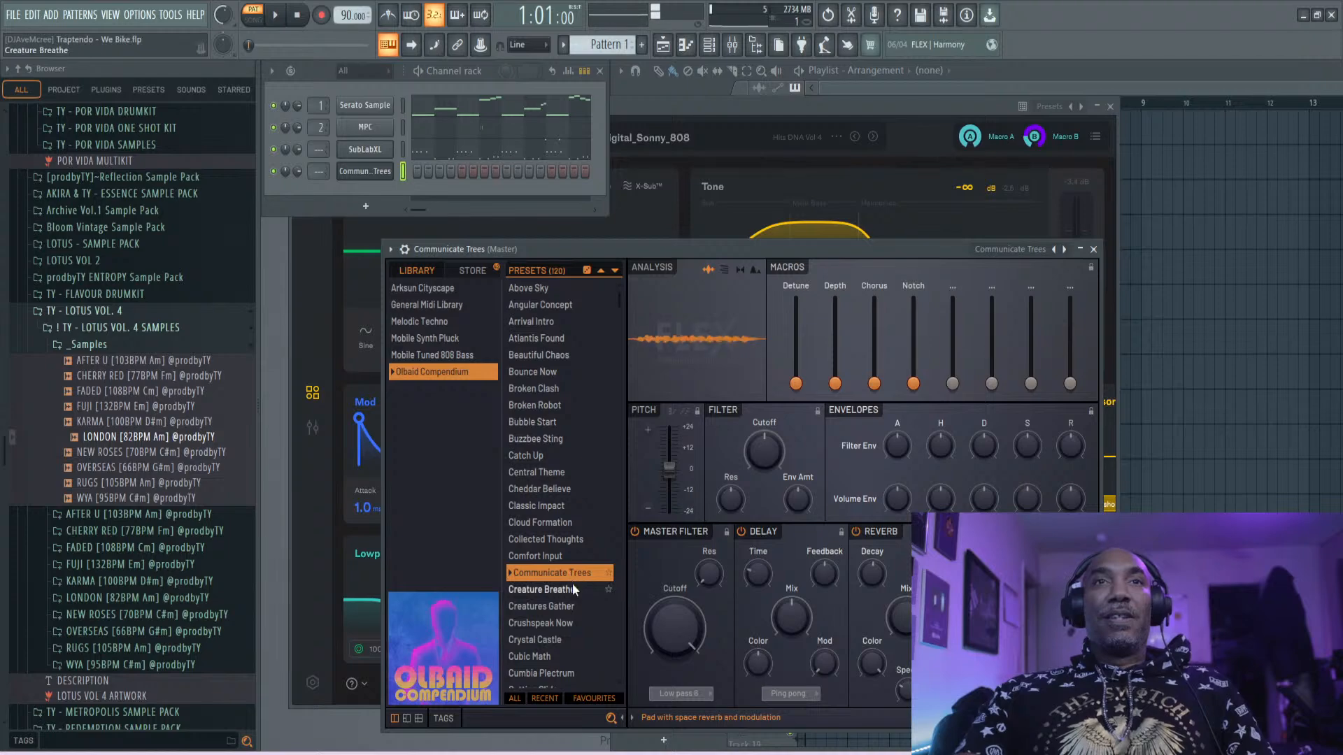
{"action": "left_click", "coordinate": [565, 622]}
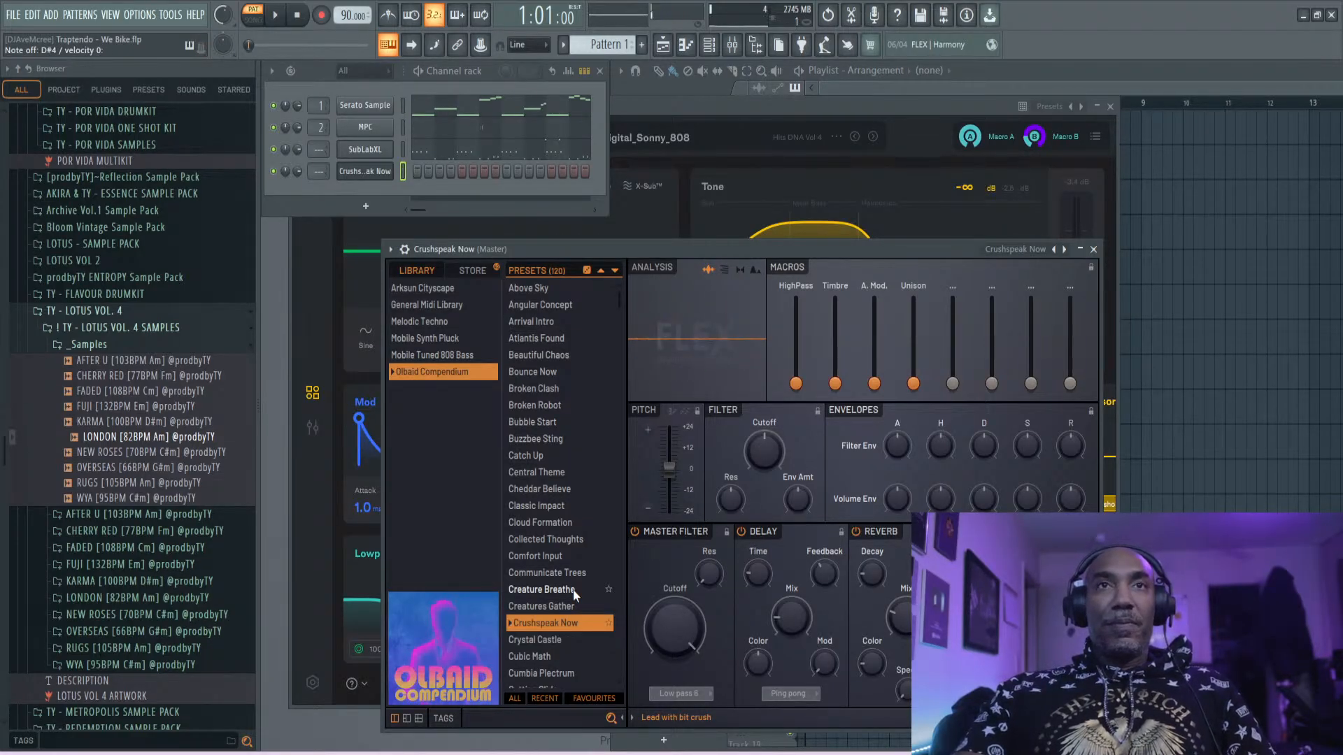
- Replace the Crushspeak Now channel's FLEX instrument with Analog Lab V
{"action": "right_click", "coordinate": [372, 174]}
{"action": "mouse_move", "coordinate": [458, 309]}
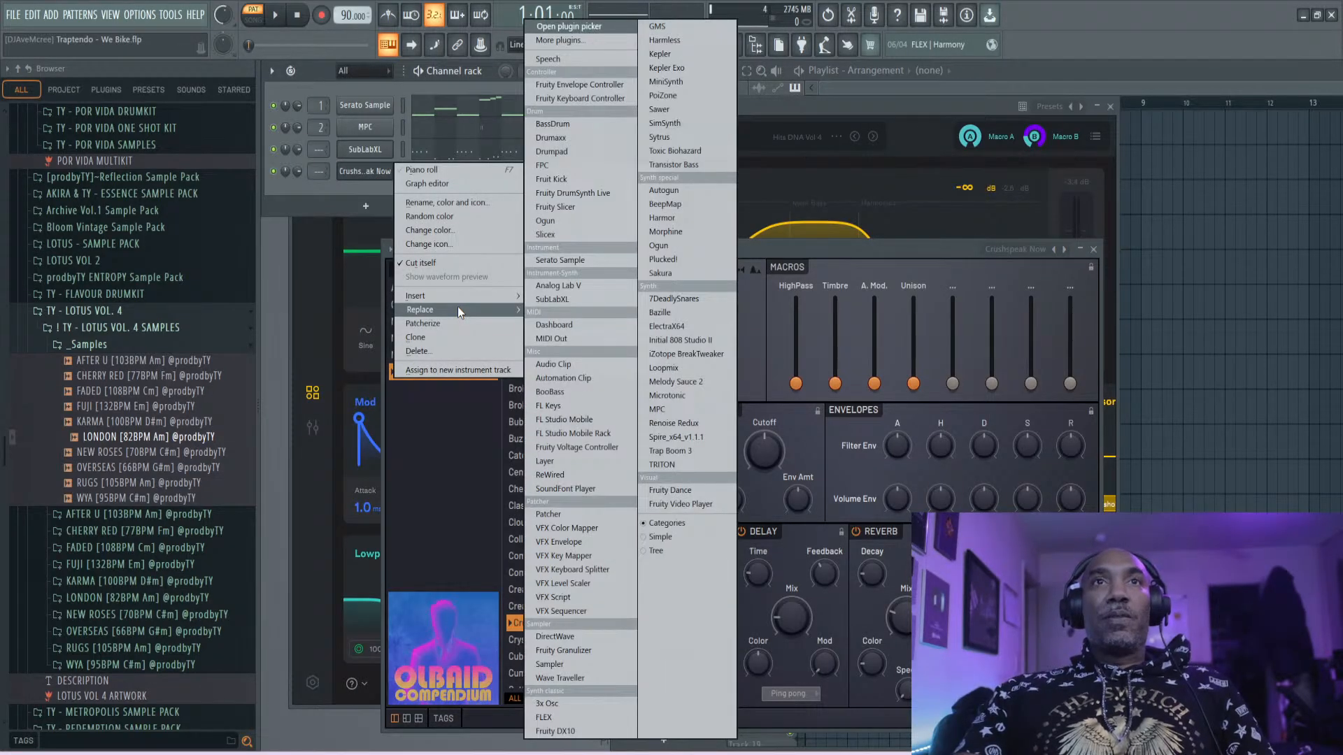
{"action": "left_click", "coordinate": [568, 288]}
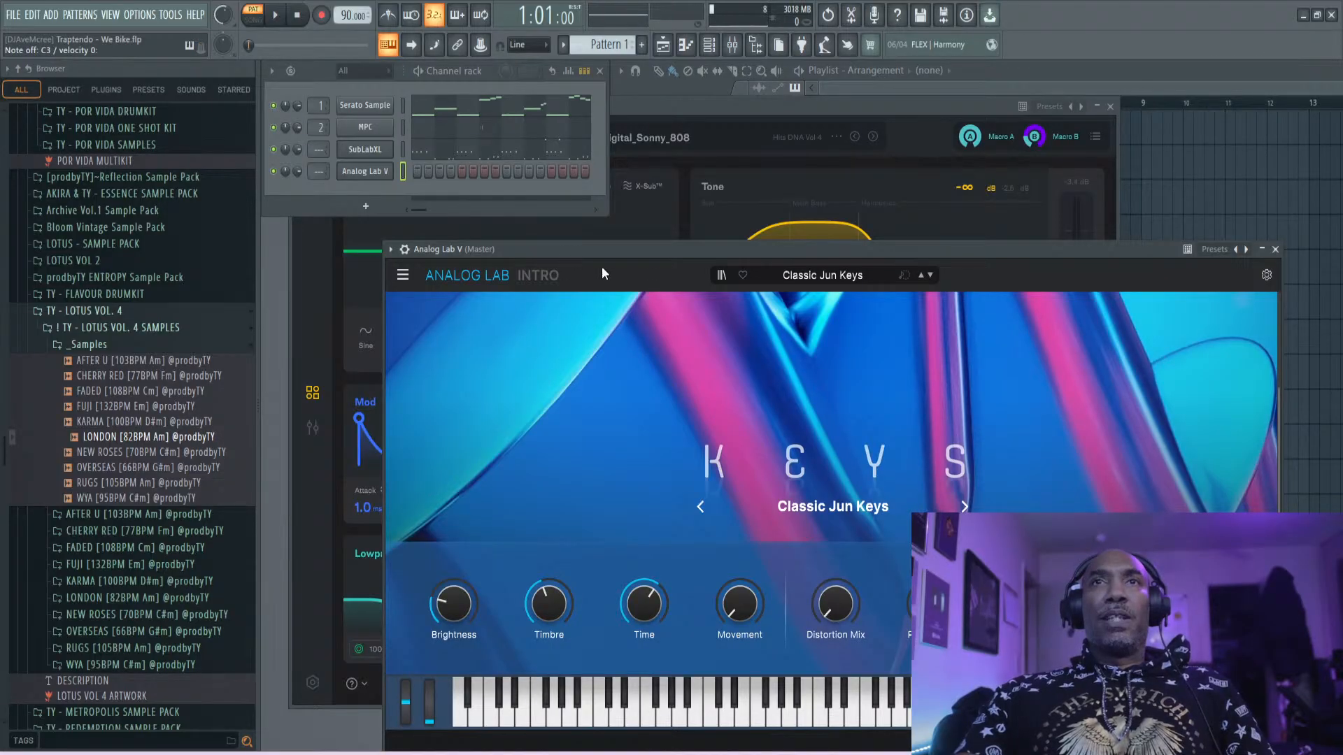
- Audition the Keys presets from 80's FM EP down the list and load Bell Pad in Analog Lab V
{"action": "left_click", "coordinate": [785, 275]}
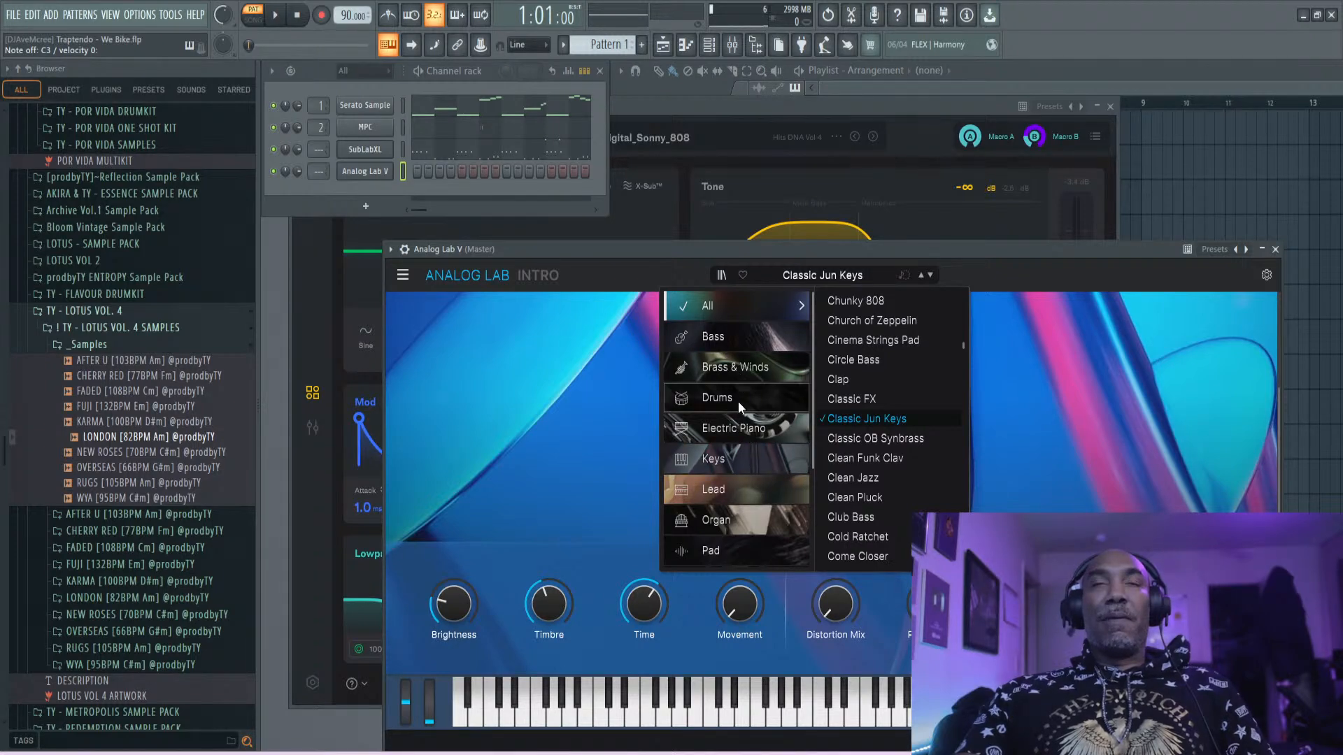
{"action": "left_click", "coordinate": [743, 465]}
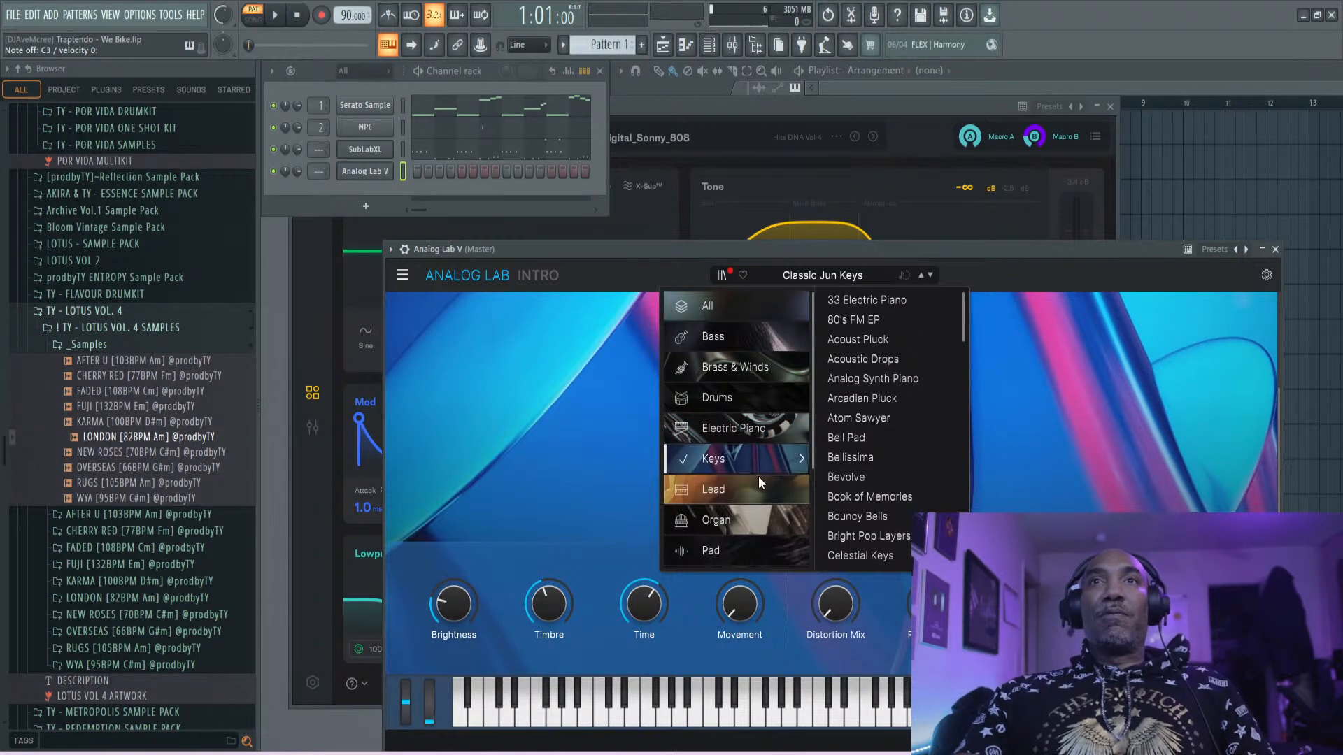
{"action": "left_click", "coordinate": [882, 320]}
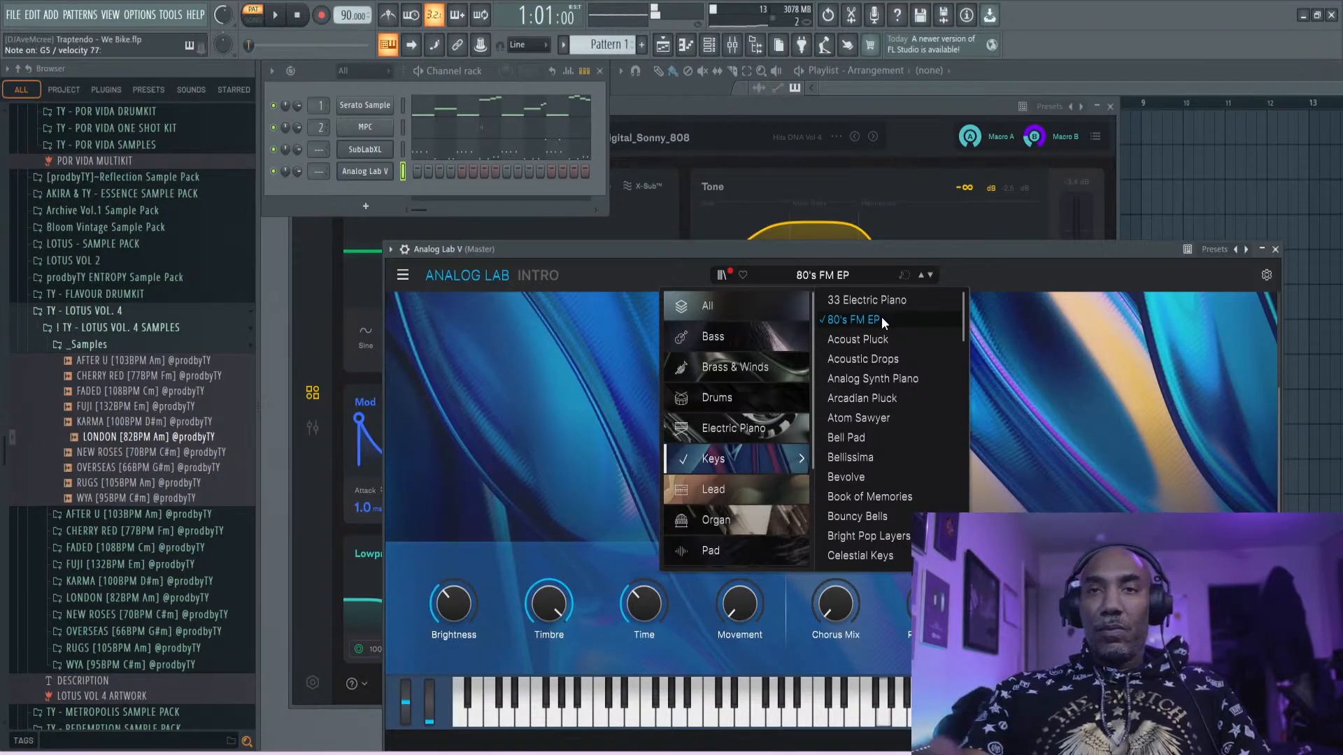
{"action": "left_click", "coordinate": [885, 339]}
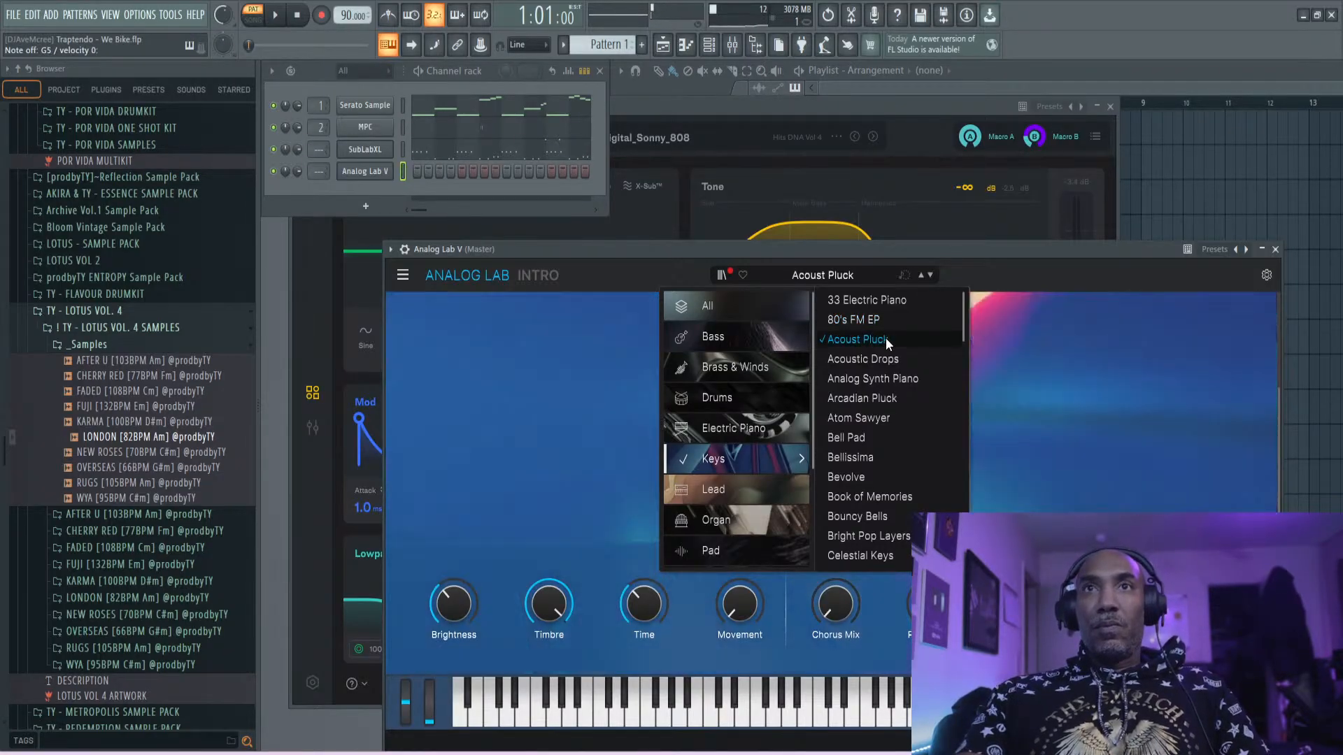
{"action": "left_click", "coordinate": [889, 359]}
{"action": "left_click", "coordinate": [888, 378]}
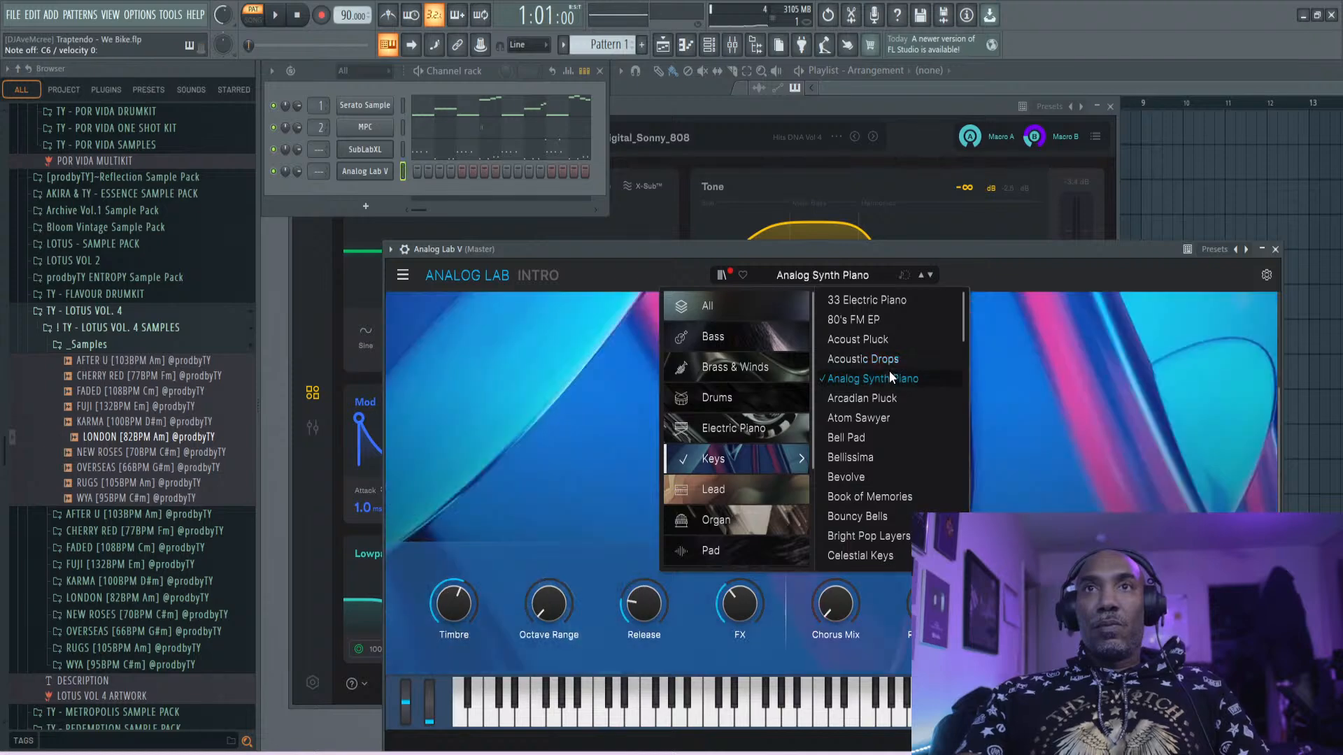
{"action": "left_click", "coordinate": [883, 397]}
{"action": "left_click", "coordinate": [884, 418]}
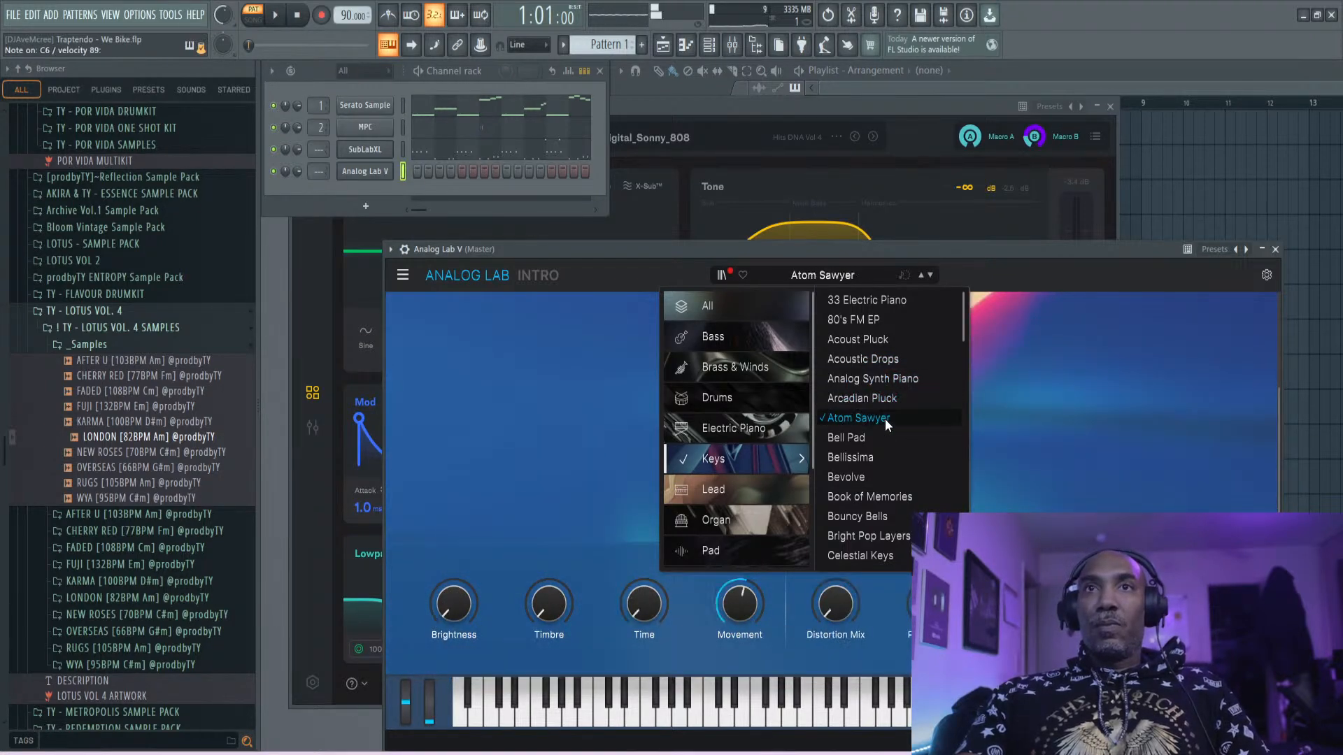
{"action": "left_click", "coordinate": [884, 434]}
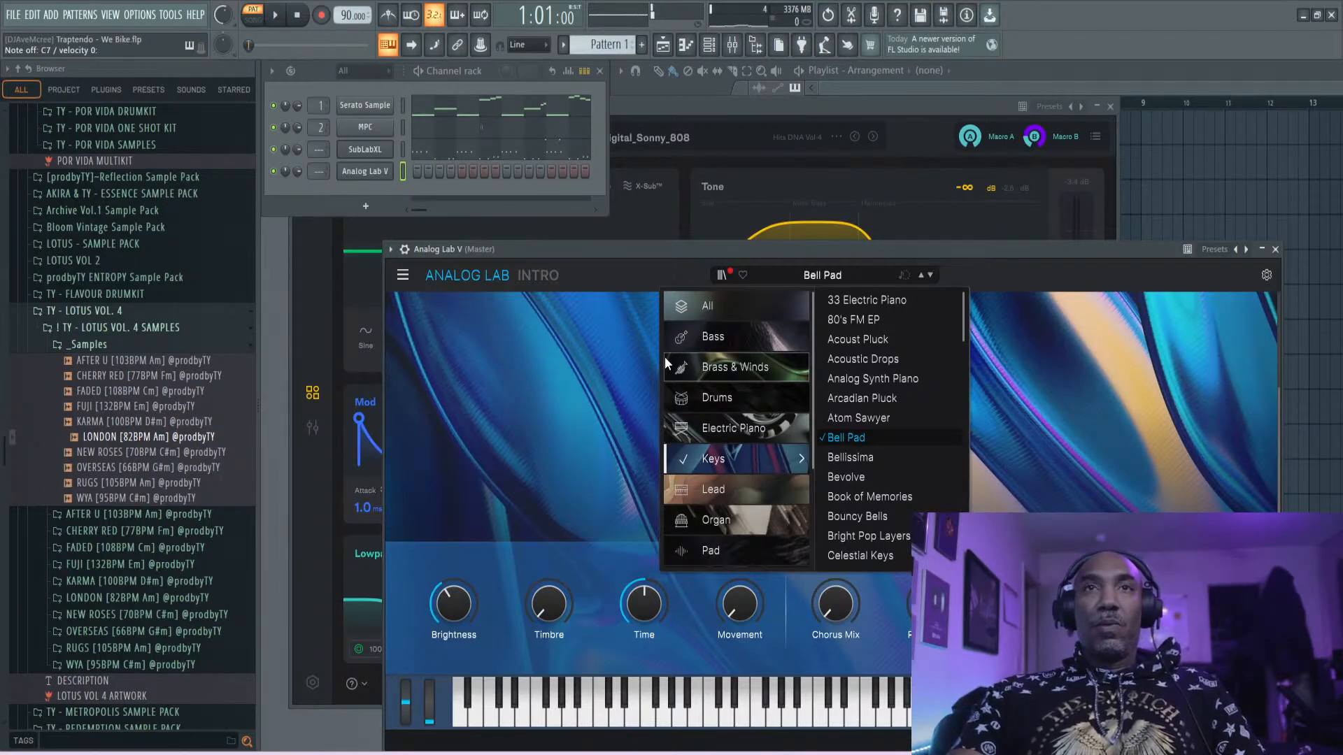
- Maximize the Channel rack and record a keyboard melody on the Analog Lab V channel in Pattern 1
{"action": "left_click", "coordinate": [296, 174]}
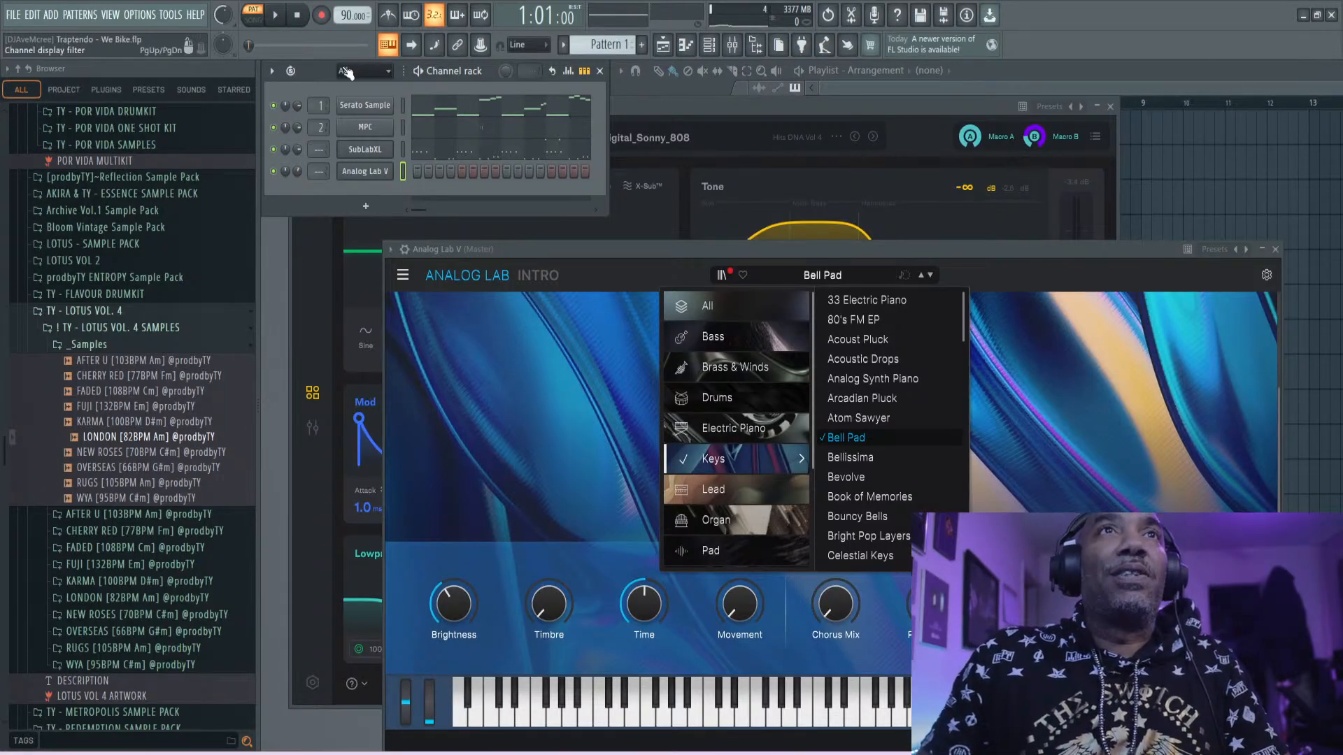
{"action": "double_click", "coordinate": [313, 67]}
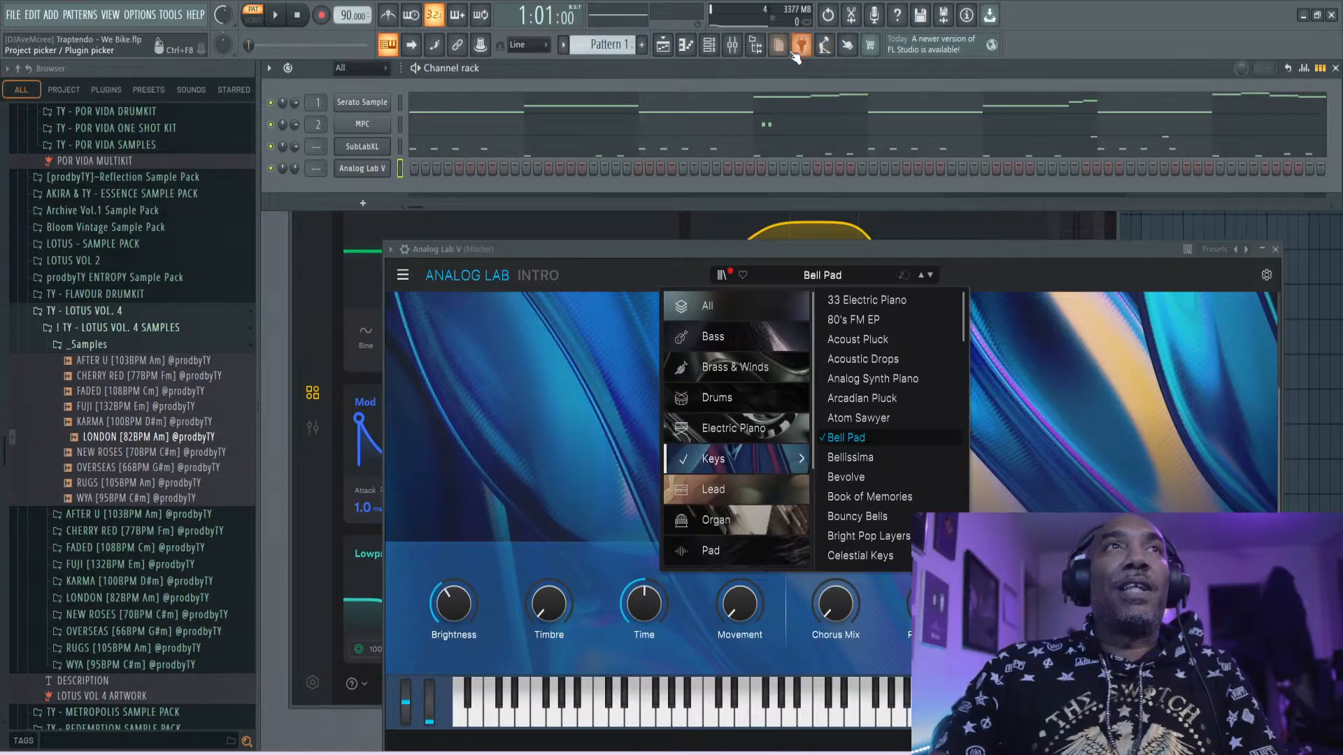
{"action": "key", "text": "space"}
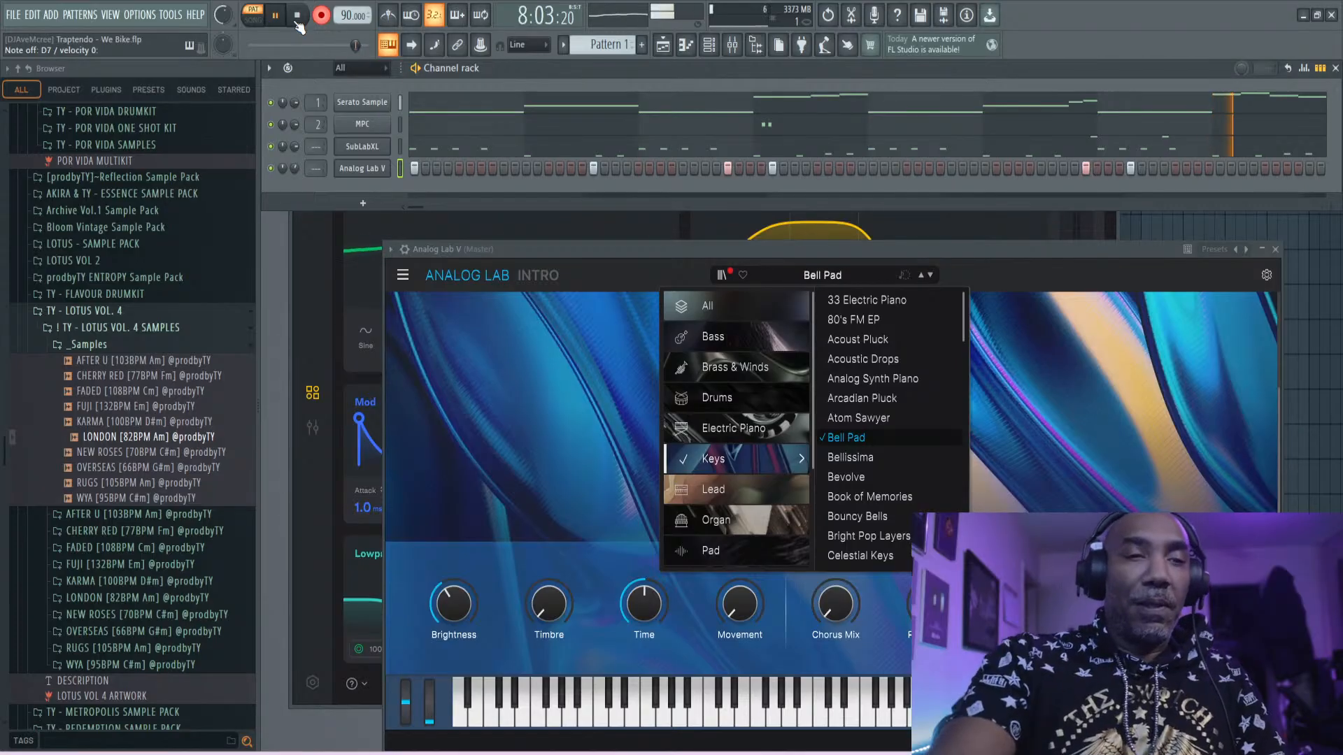
{"action": "key", "text": "space"}
{"action": "key", "text": "space"}
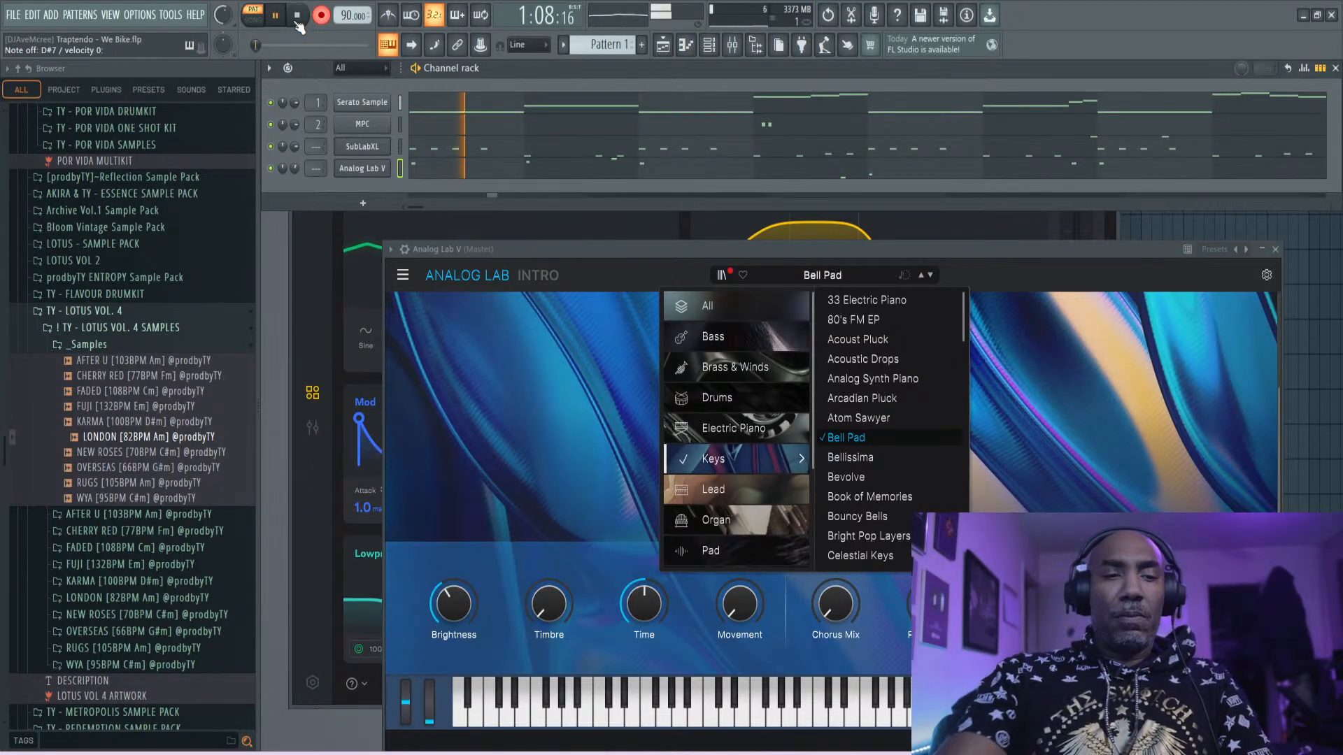
- Restart Pattern 1 several times with recording armed to rehearse and overdub the Analog Lab V melody
{"action": "left_click", "coordinate": [297, 20]}
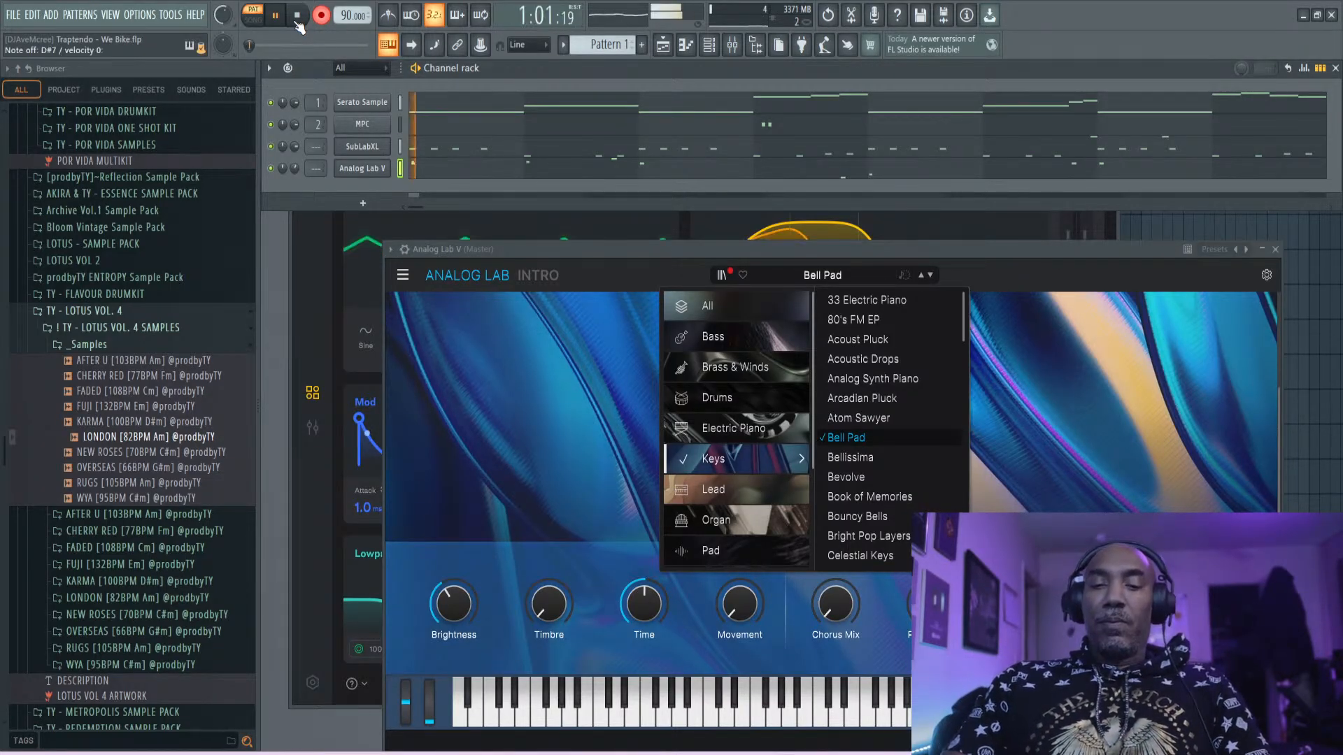
{"action": "left_click", "coordinate": [300, 27]}
{"action": "key", "text": "space"}
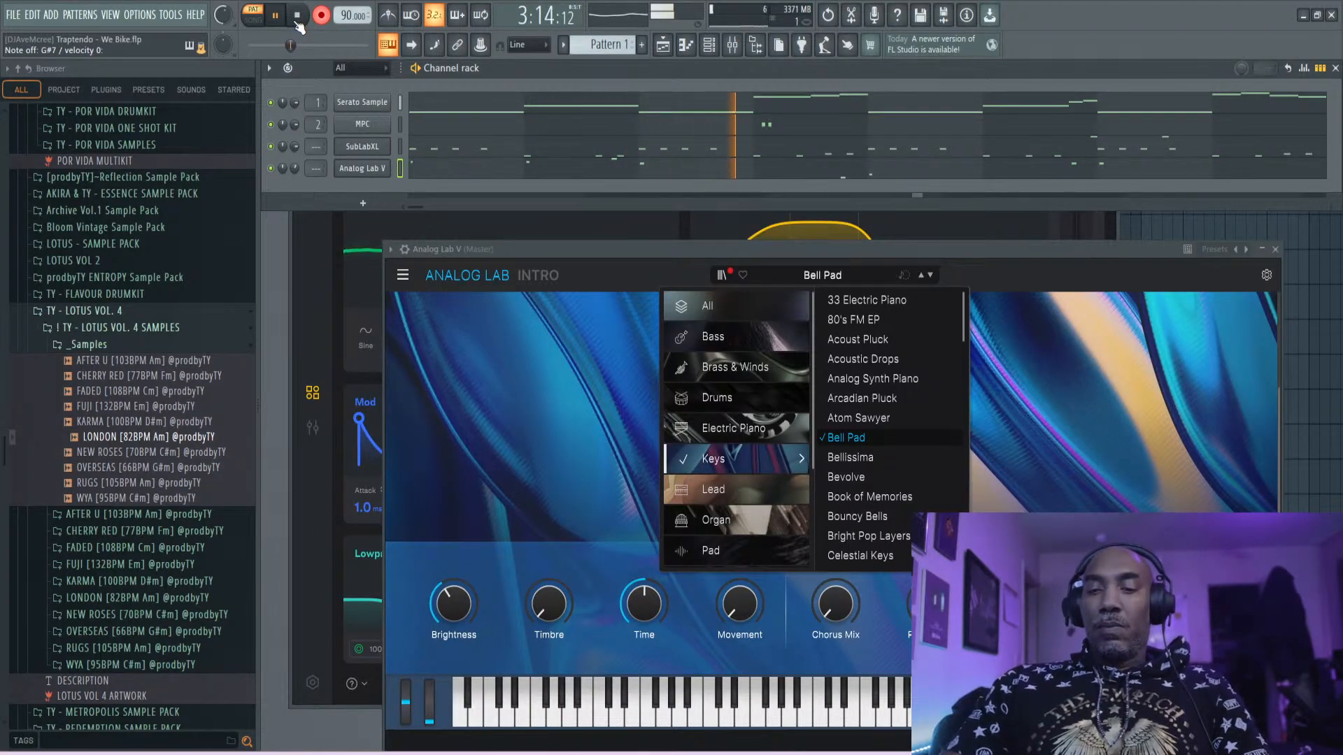
{"action": "key", "text": "space"}
{"action": "key", "text": "space"}
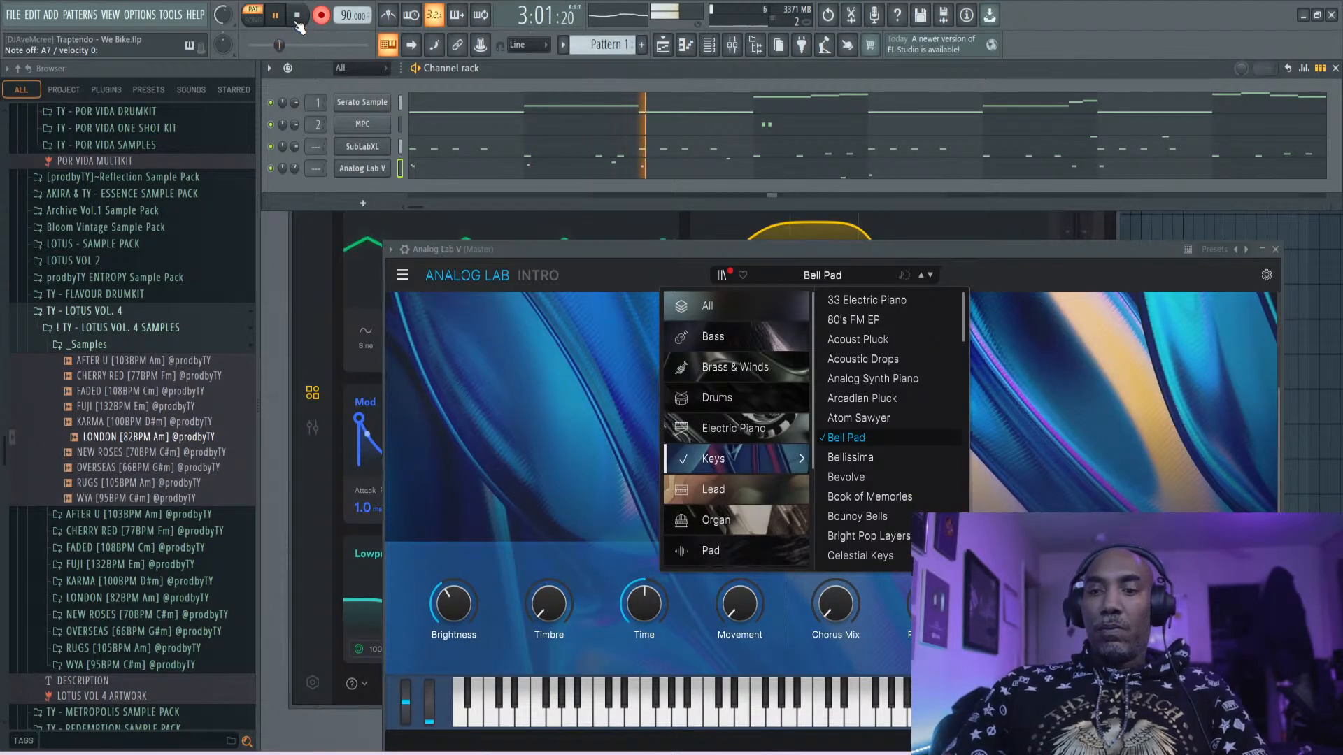
{"action": "key", "text": "space"}
{"action": "key", "text": "space"}
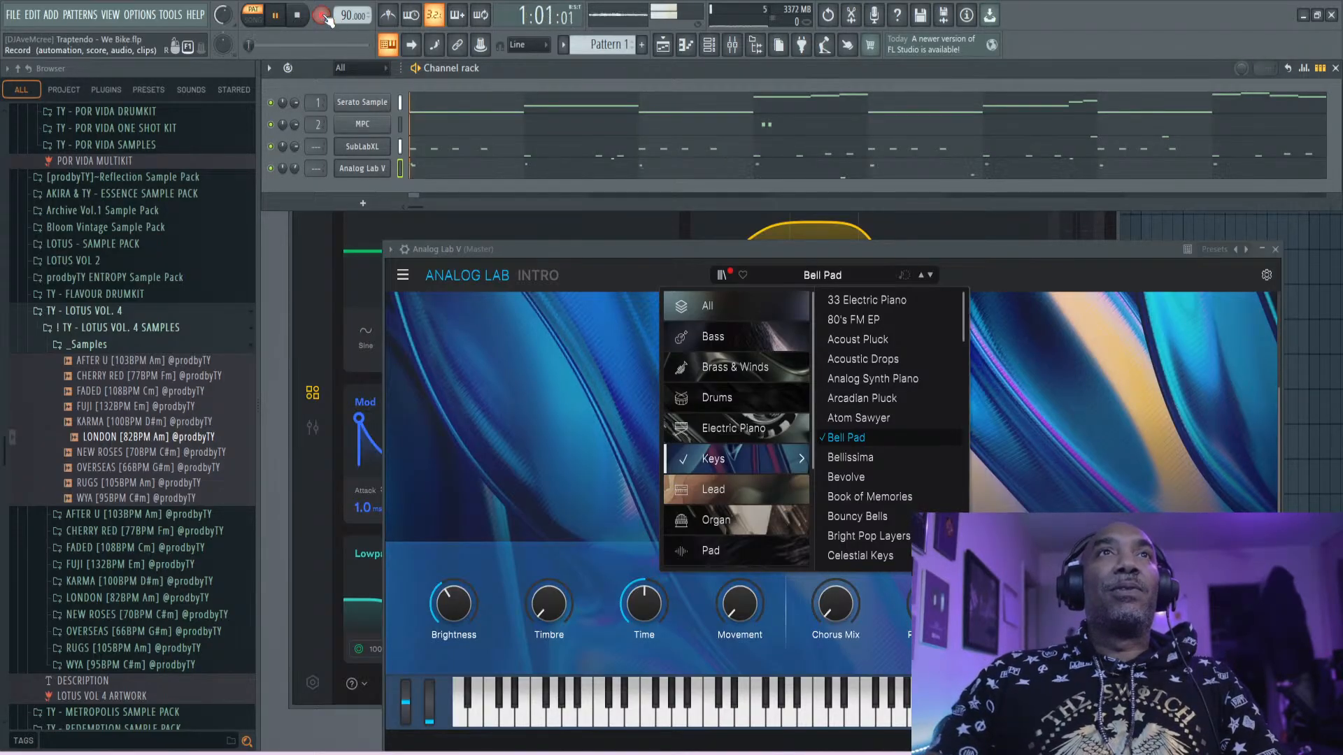
- Play back Pattern 1 with recording off and quantize the Analog Lab V notes in the piano roll
{"action": "left_click", "coordinate": [299, 18]}
{"action": "key", "text": "space"}
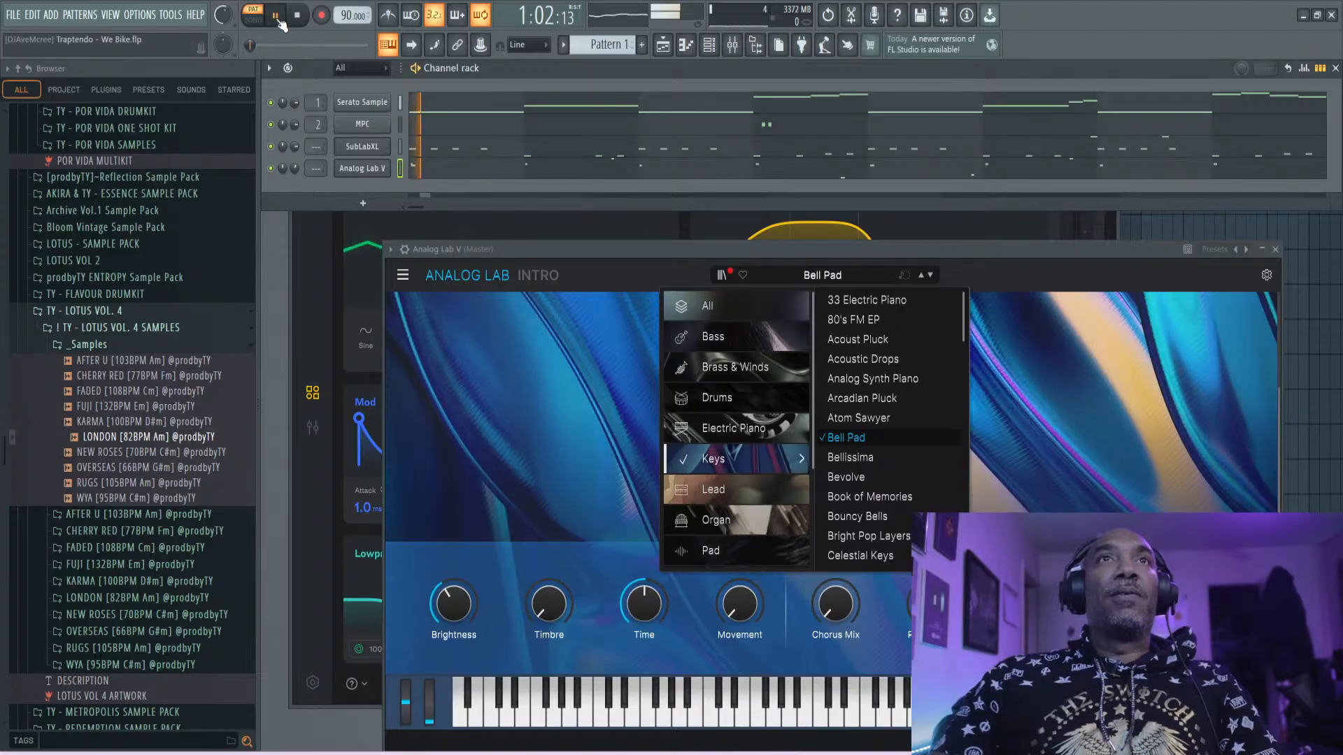
{"action": "left_click", "coordinate": [425, 170]}
{"action": "scroll", "coordinate": [384, 278], "scroll_direction": "up", "scroll_amount": 5}
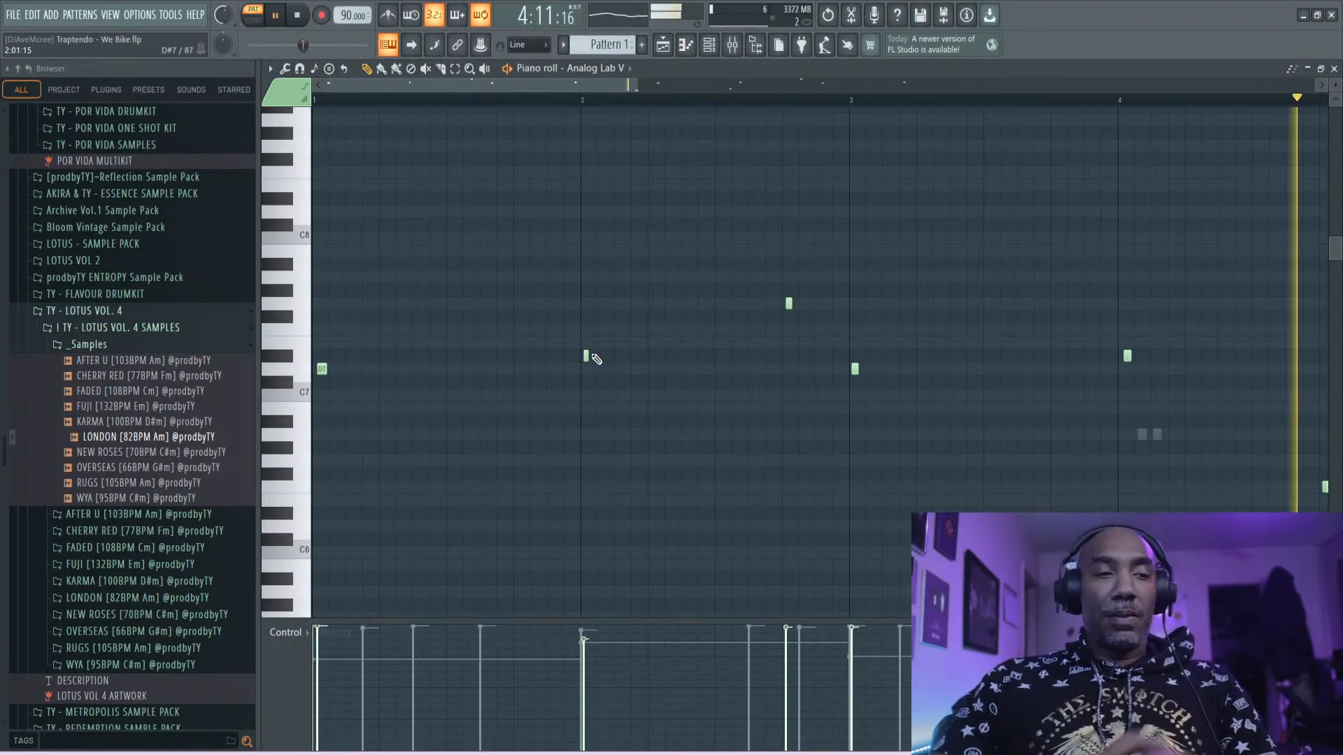
{"action": "key", "text": "ctrl+q"}
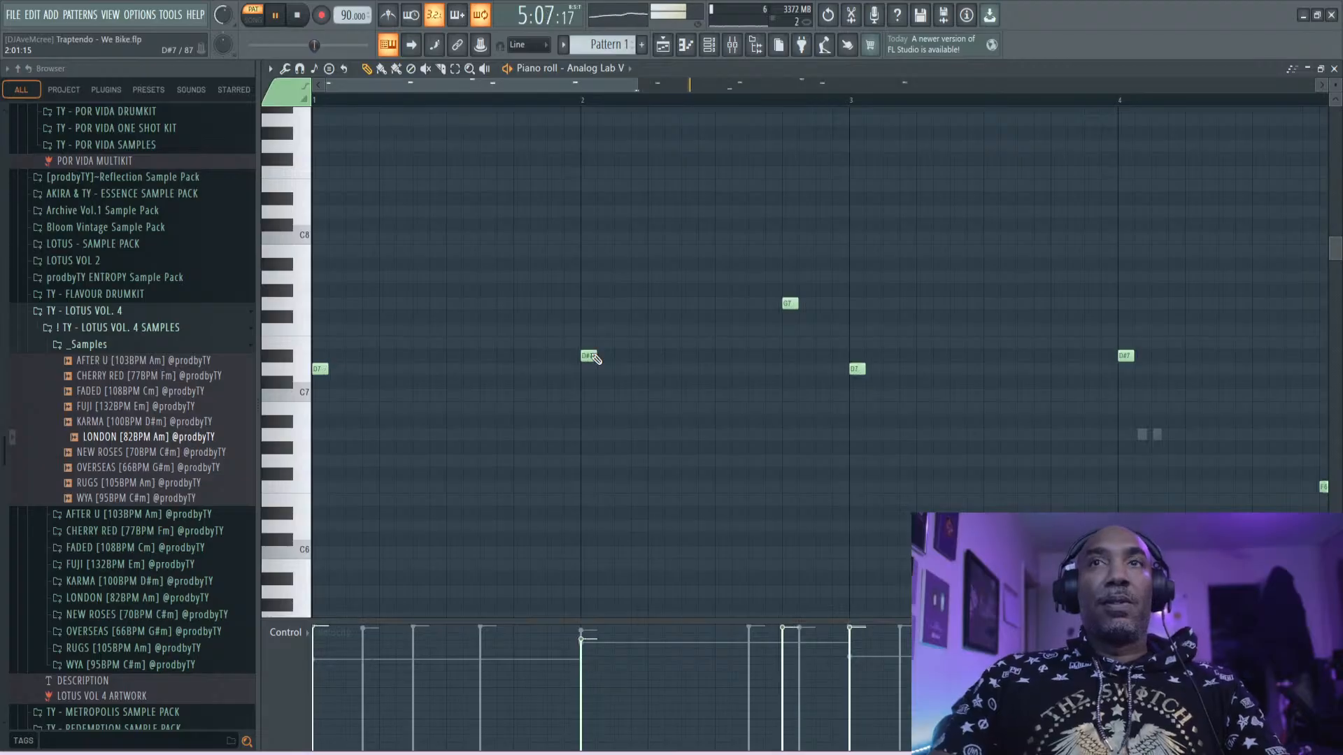
{"action": "left_click", "coordinate": [1334, 68]}
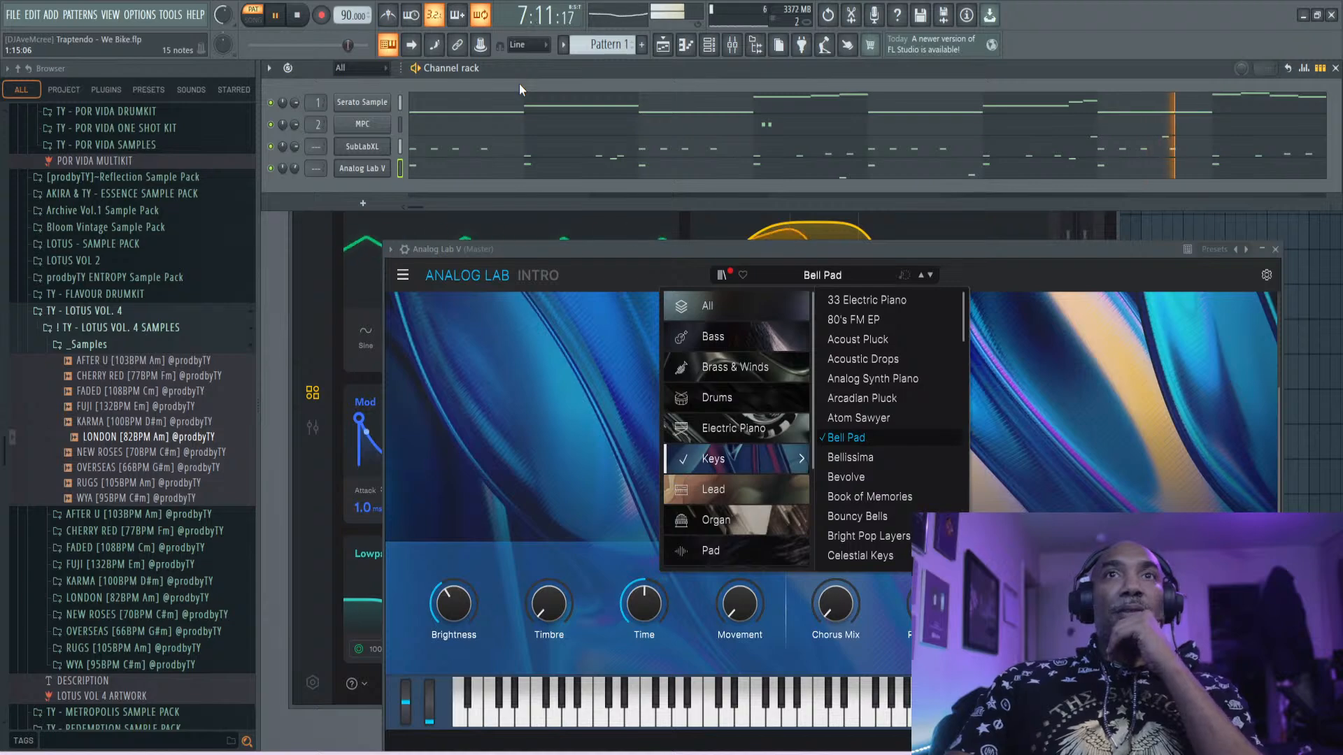
- Load the Keys preset Bellissima, listen to the melody with it, and stop playback
{"action": "left_click", "coordinate": [866, 455]}
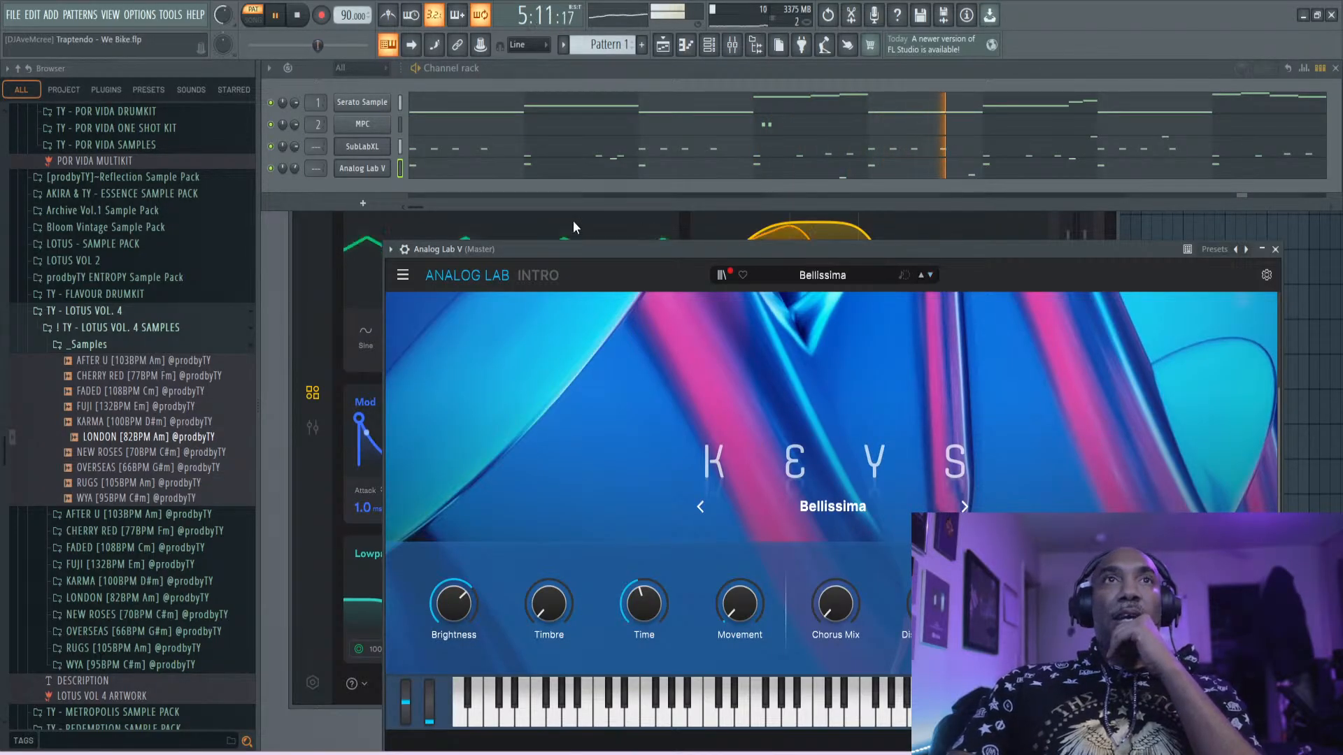
{"action": "scroll", "coordinate": [296, 170], "scroll_direction": "down", "scroll_amount": 1}
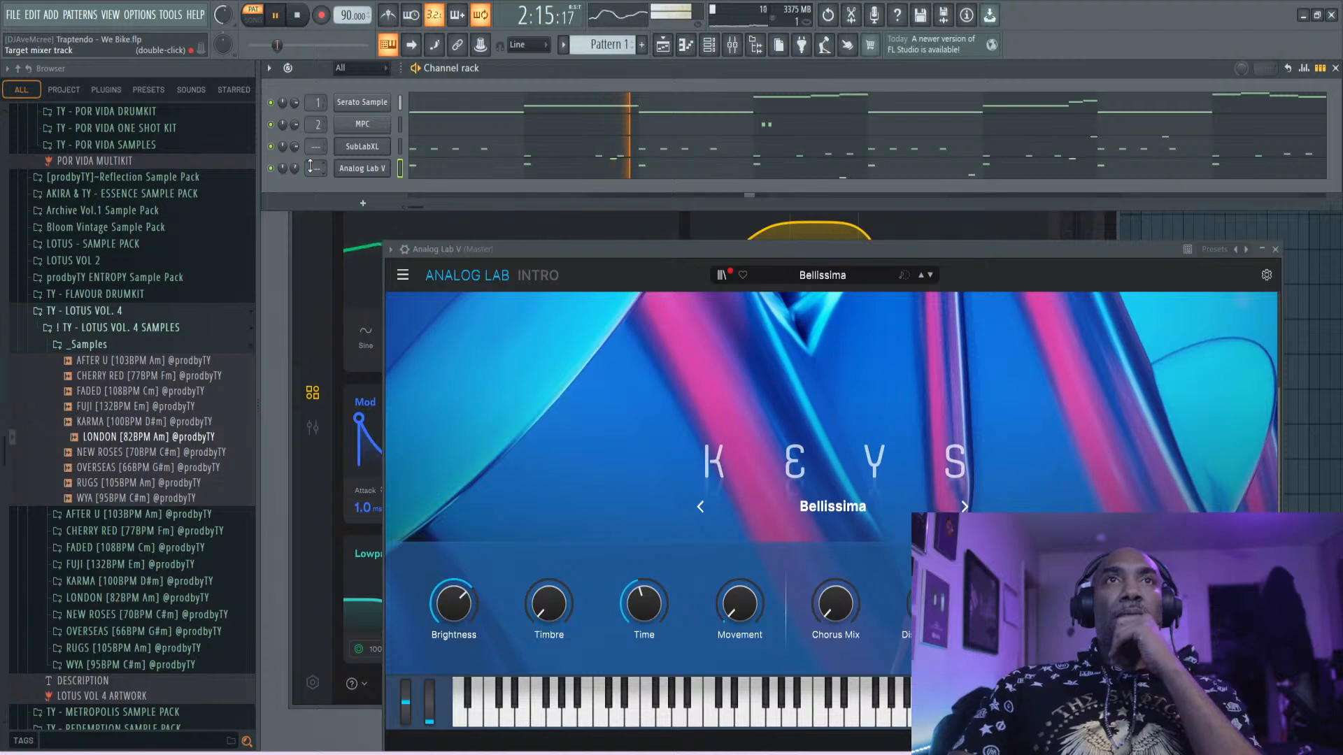
{"action": "left_click", "coordinate": [302, 23]}
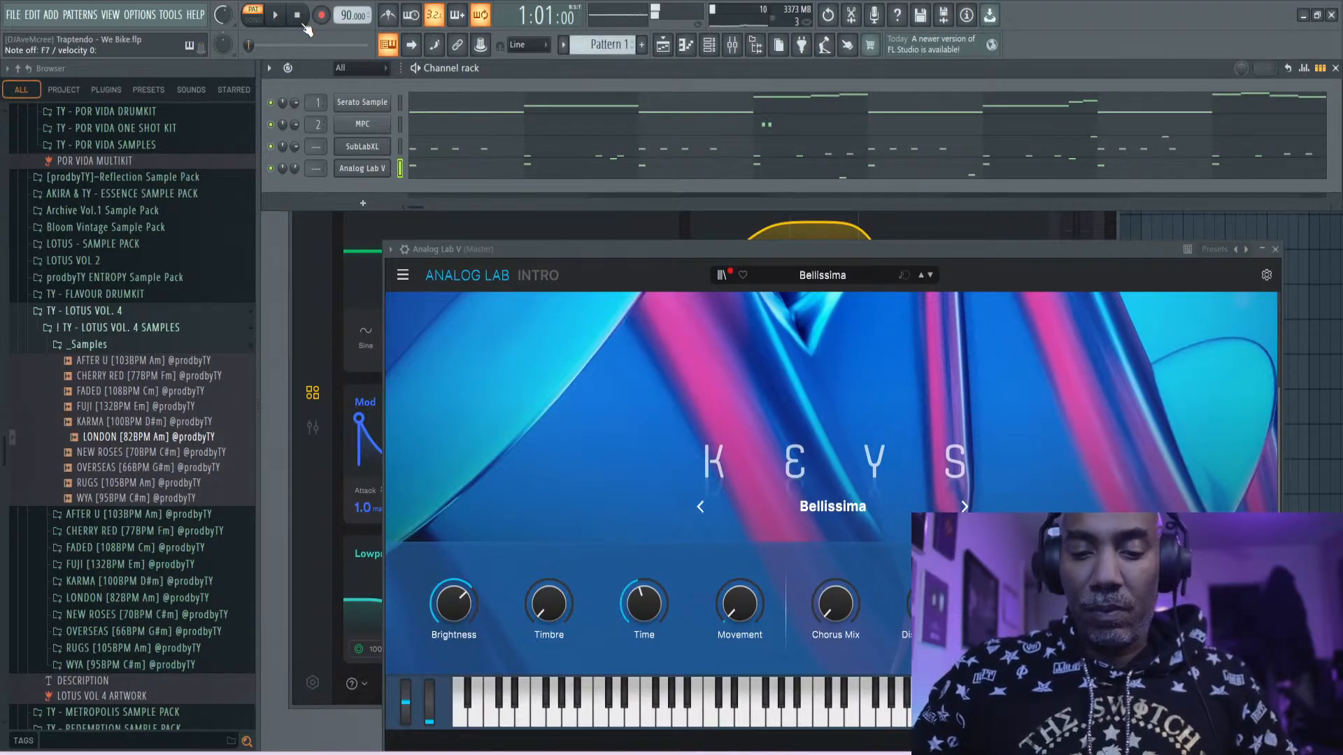
- Load the Ambi Strings 1 preset from Analog Lab V's Strings category
{"action": "left_click", "coordinate": [820, 275]}
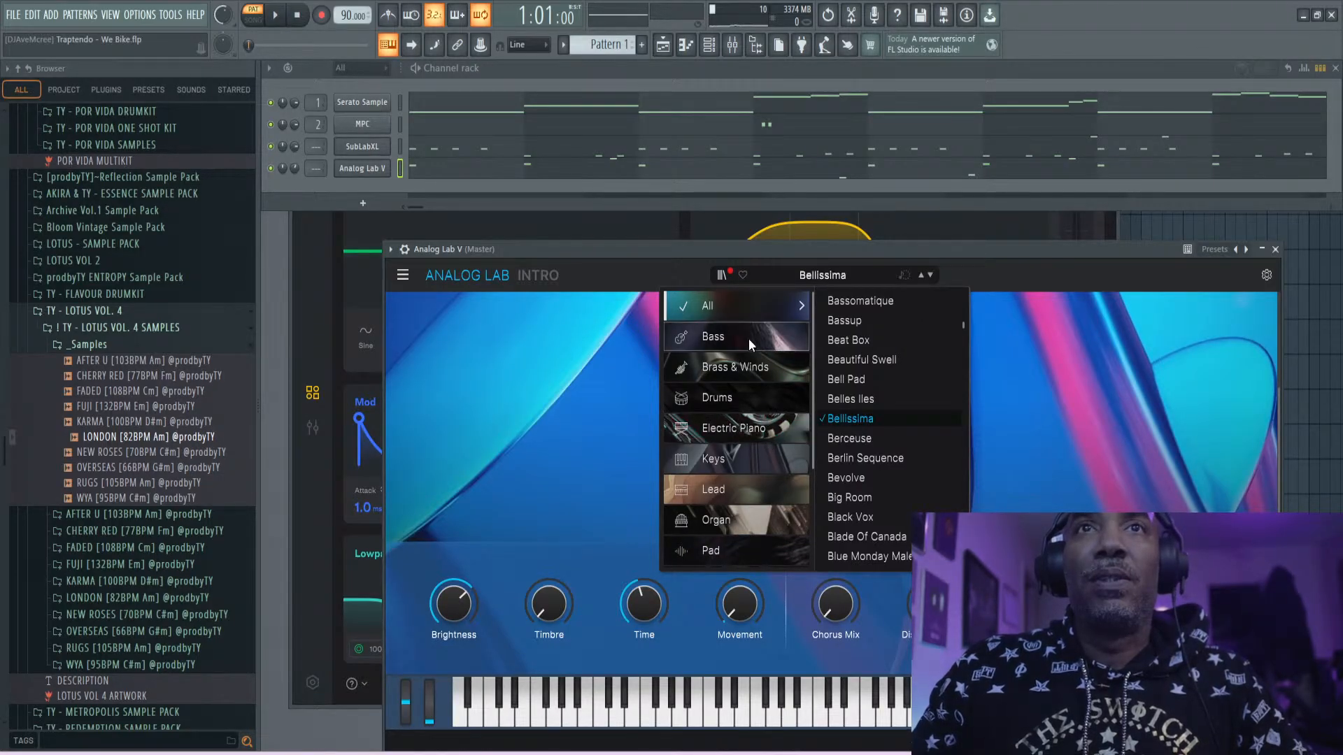
{"action": "scroll", "coordinate": [739, 390], "scroll_direction": "down", "scroll_amount": 2}
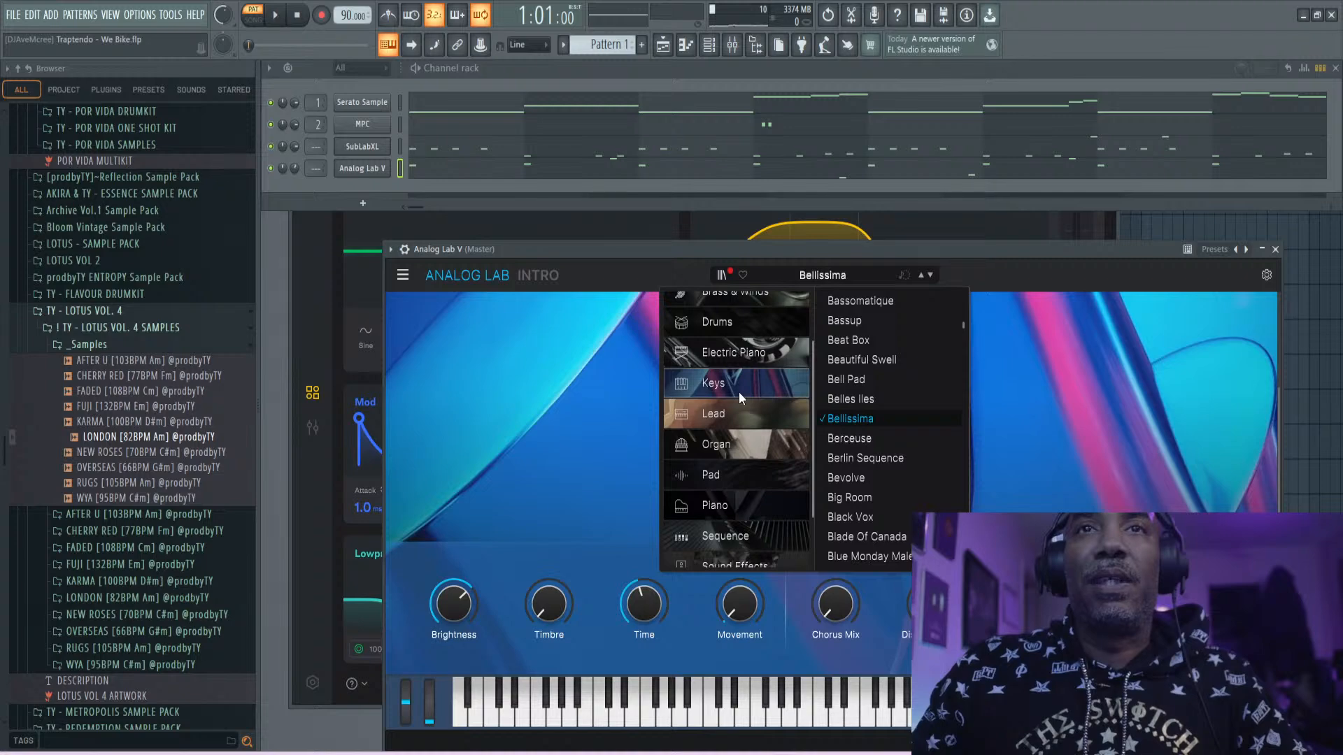
{"action": "scroll", "coordinate": [739, 392], "scroll_direction": "down", "scroll_amount": 2}
{"action": "left_click", "coordinate": [744, 527]}
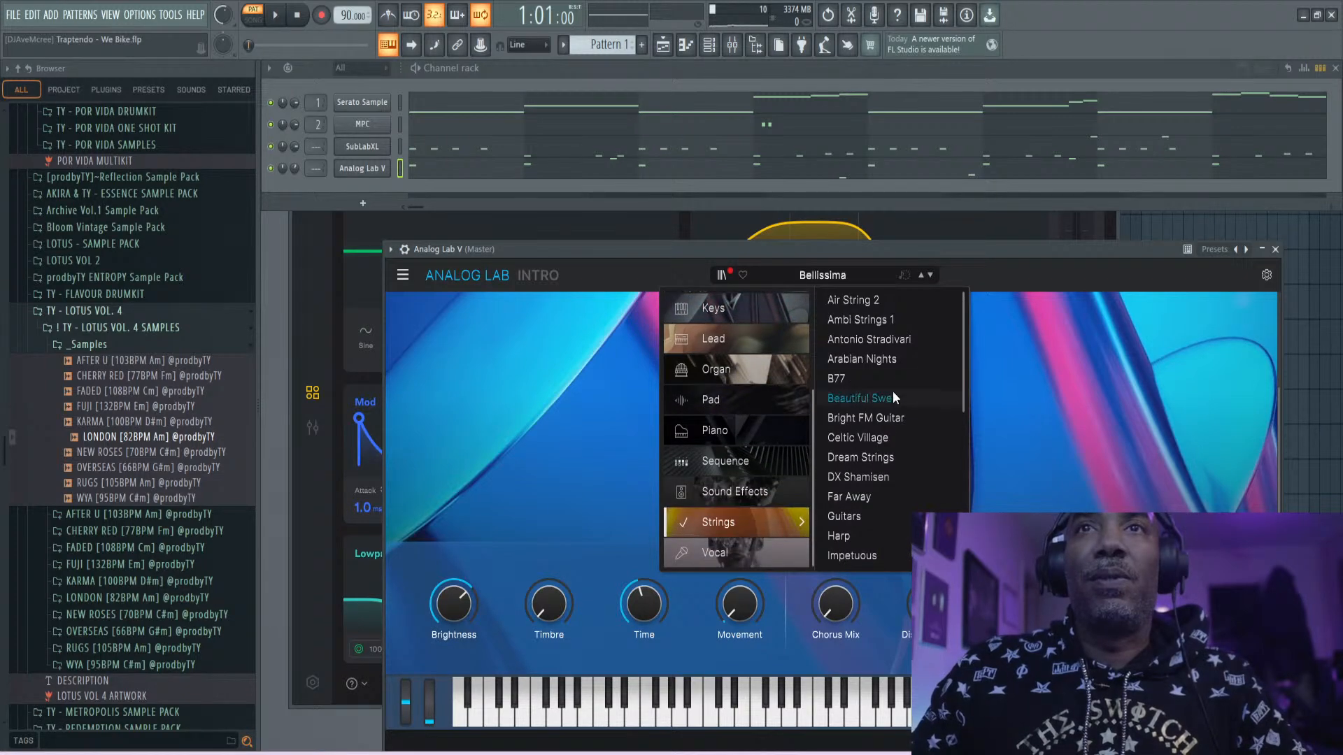
{"action": "left_click", "coordinate": [898, 321]}
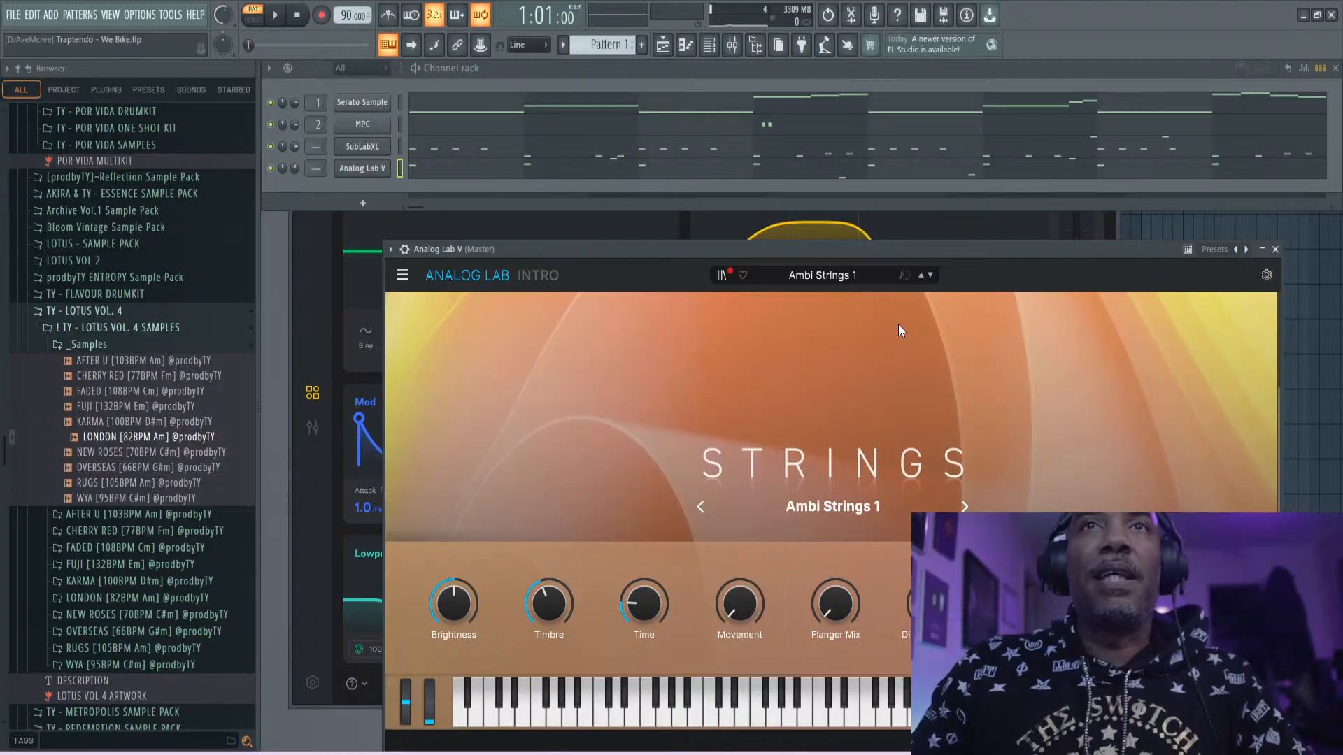
- Load the Atom Sawyer preset from Analog Lab V's Keys category and try it out
{"action": "left_click", "coordinate": [800, 277]}
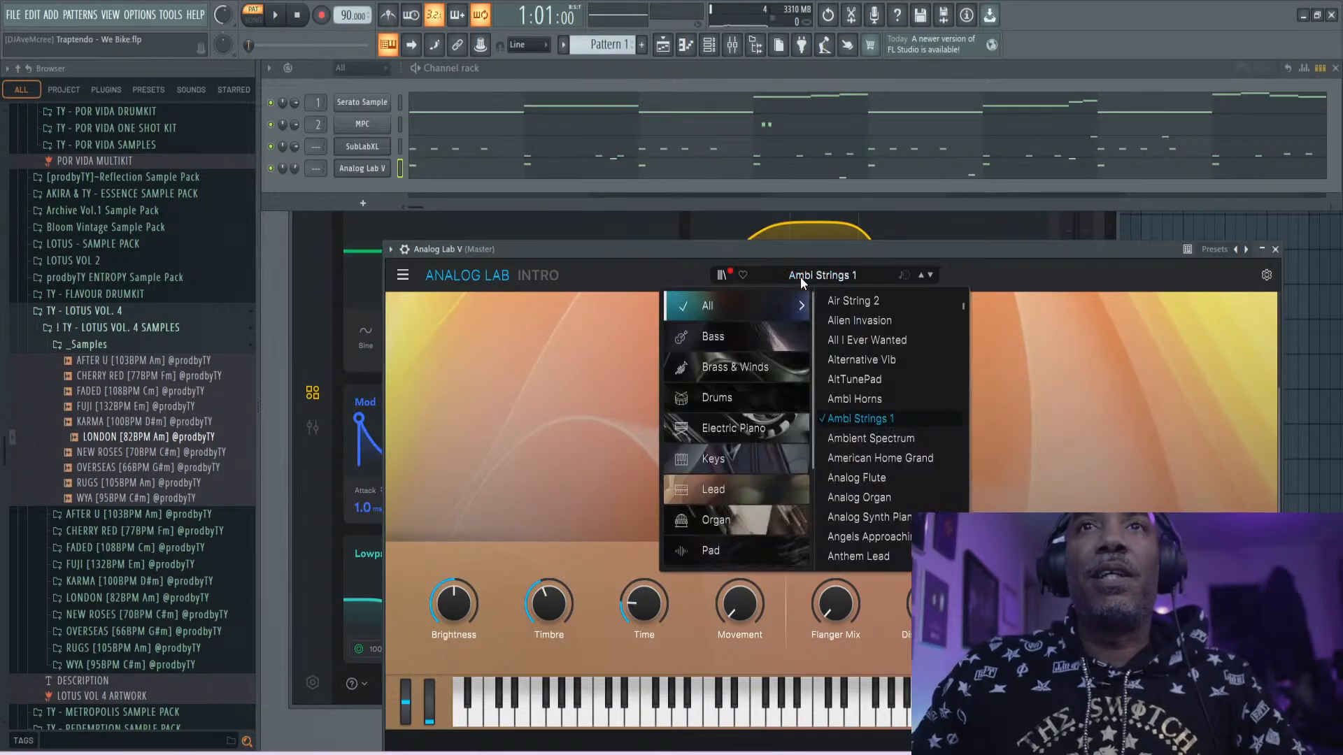
{"action": "left_click", "coordinate": [774, 460]}
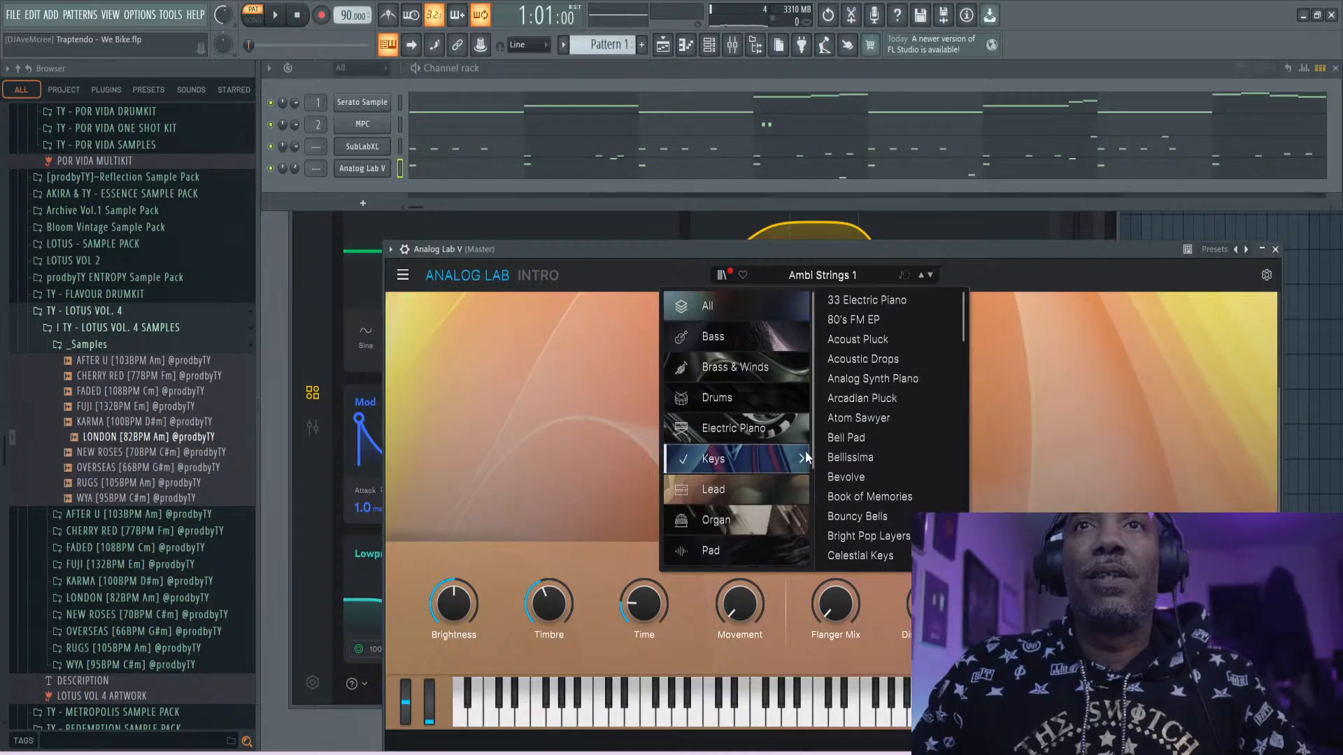
{"action": "left_click", "coordinate": [869, 419]}
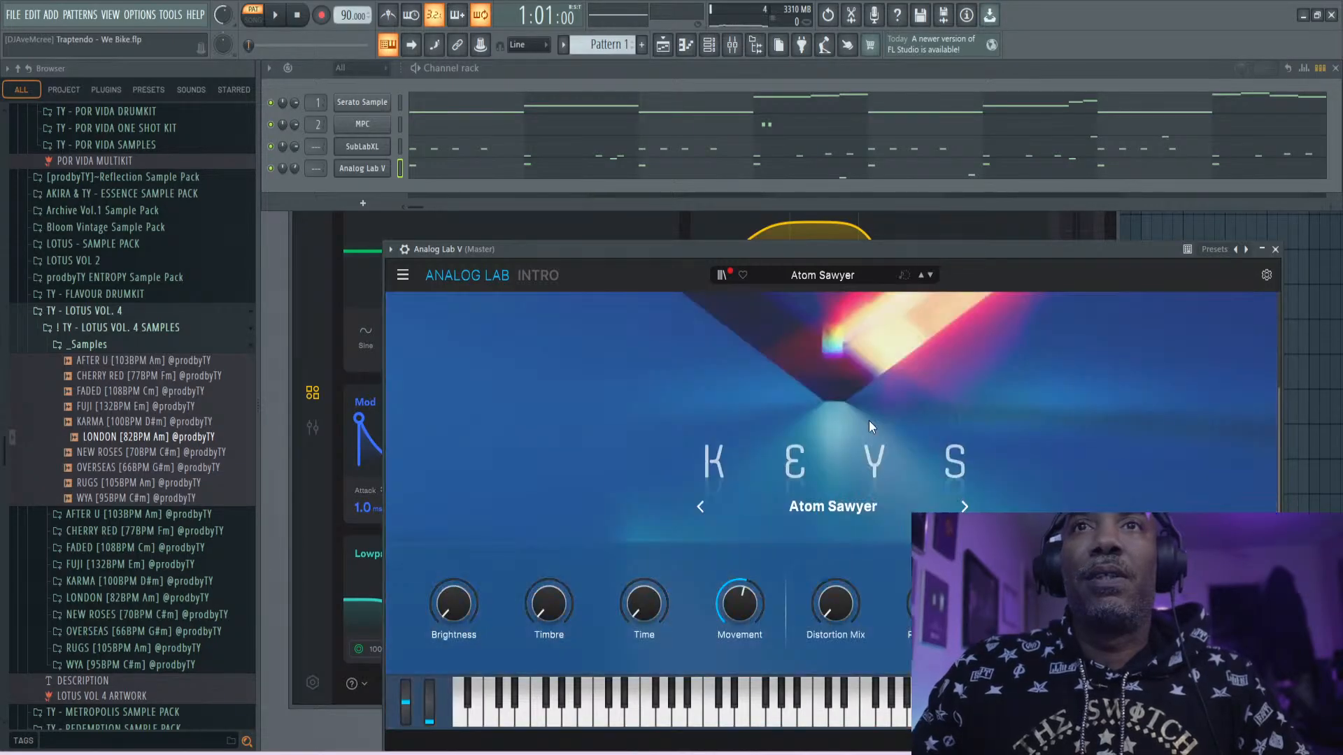
- Load the Bell Pad preset from Analog Lab V's Keys category
{"action": "left_click", "coordinate": [844, 272]}
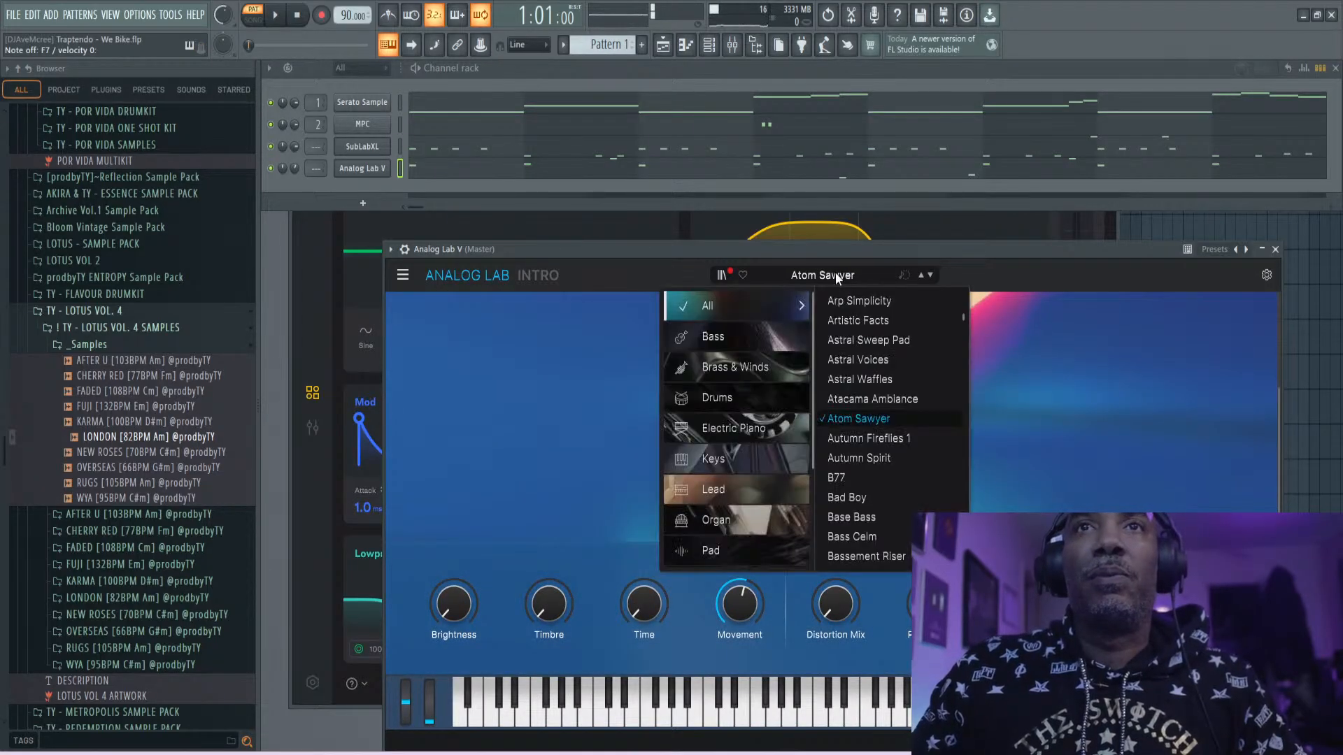
{"action": "left_click", "coordinate": [771, 434]}
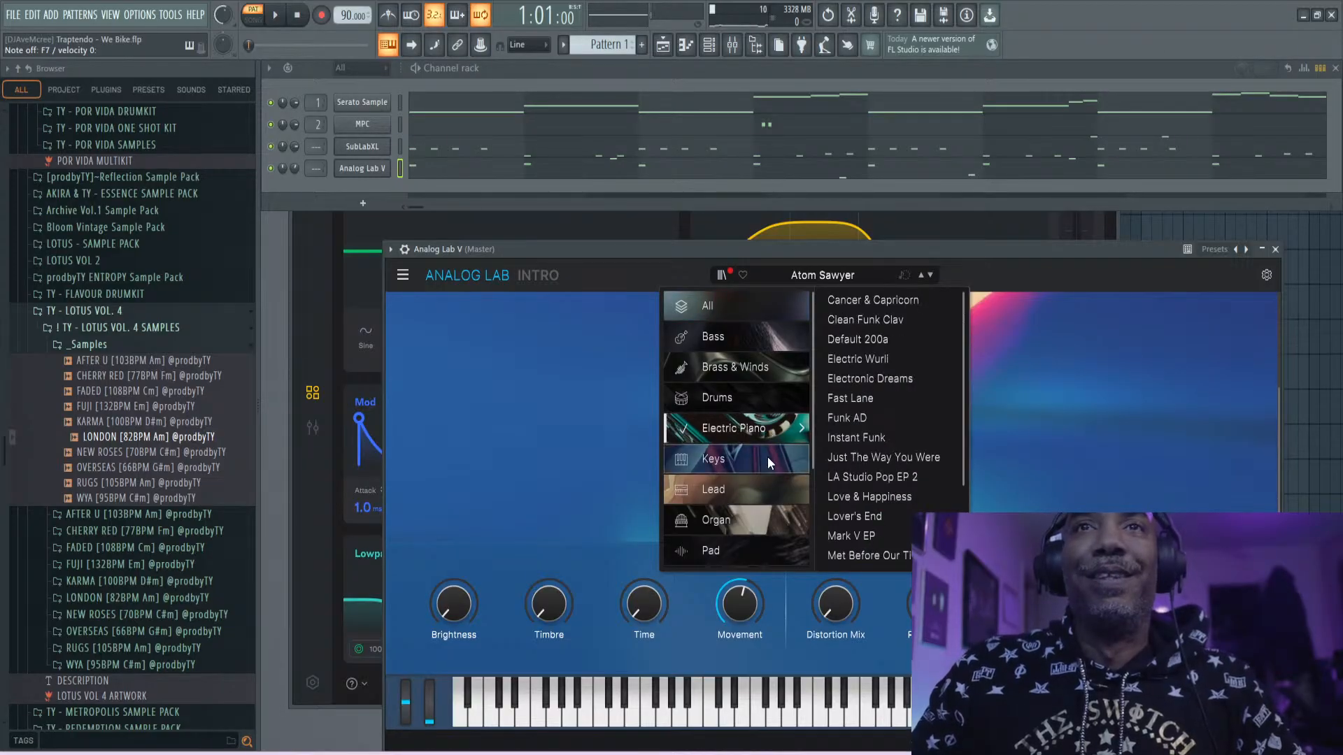
{"action": "left_click", "coordinate": [766, 458]}
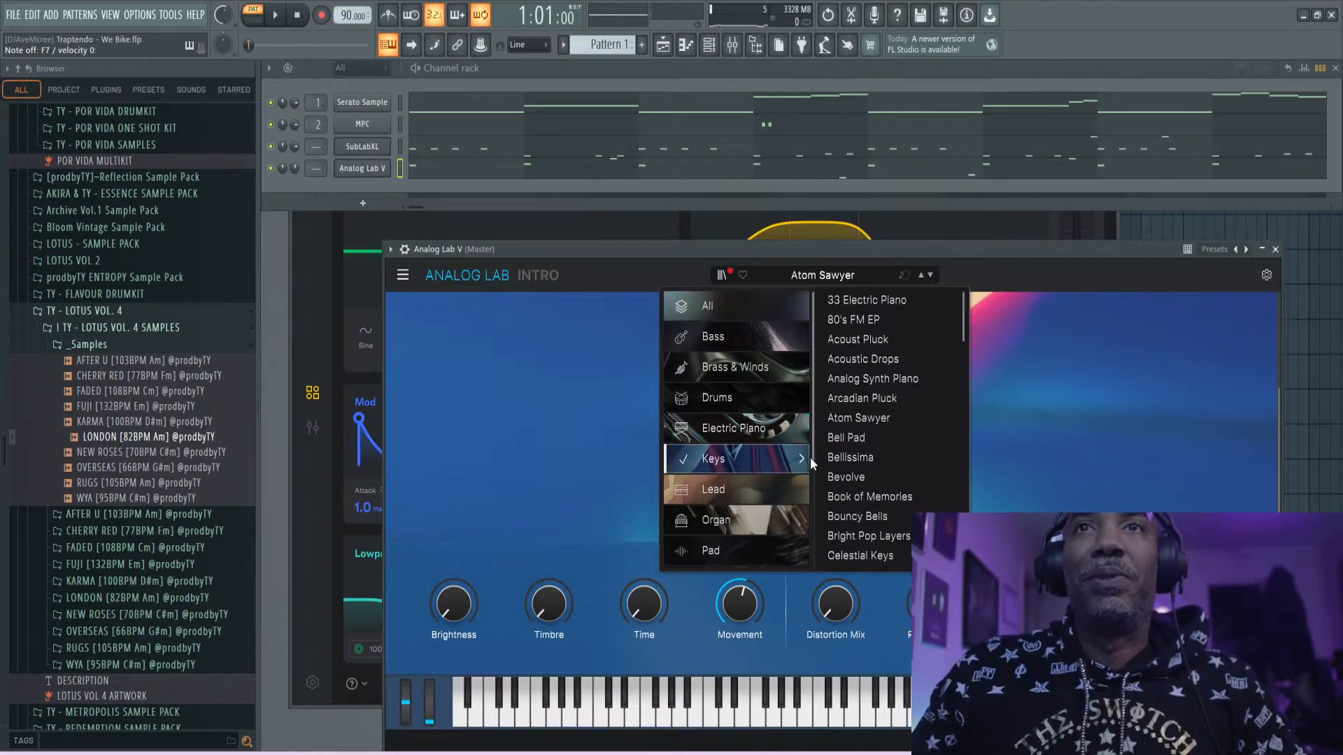
{"action": "left_click", "coordinate": [858, 445]}
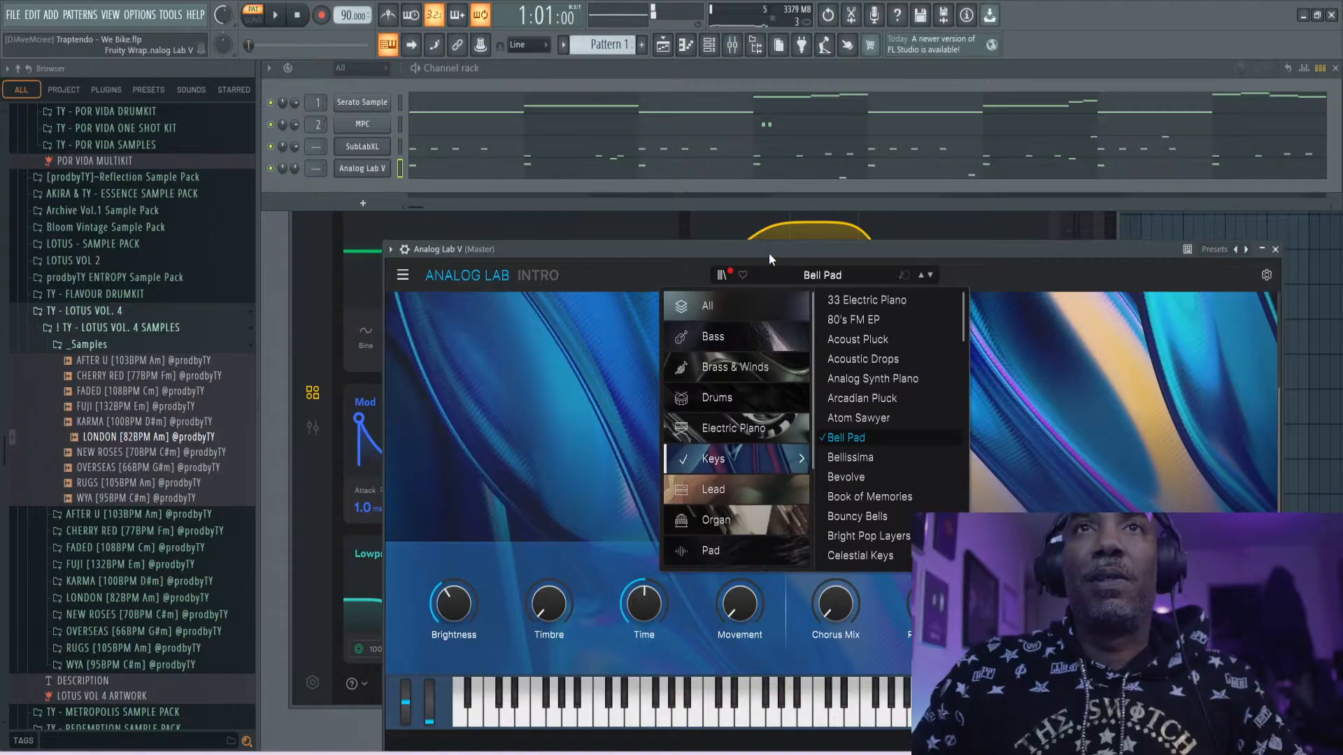
- Clone the Analog Lab V channel and load the Air String 2 preset from the Strings category in the clone
{"action": "right_click", "coordinate": [377, 169]}
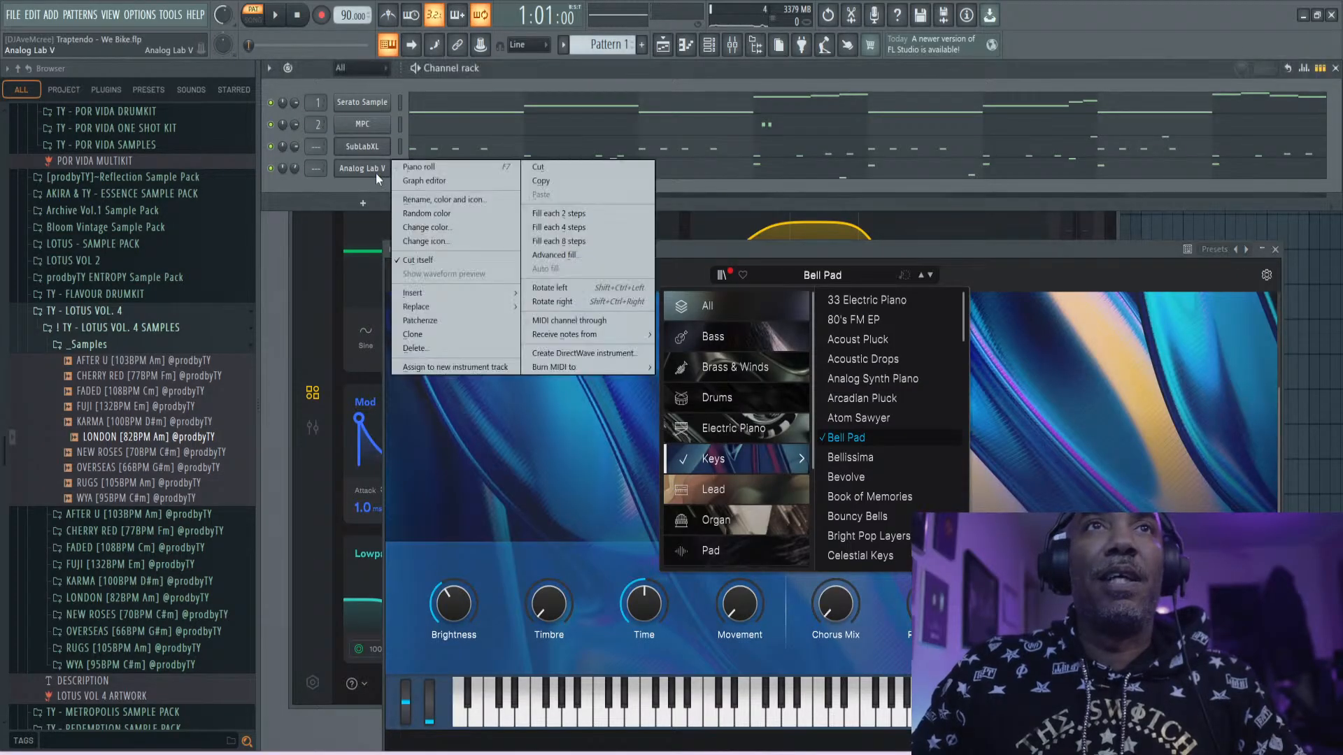
{"action": "left_click", "coordinate": [447, 334]}
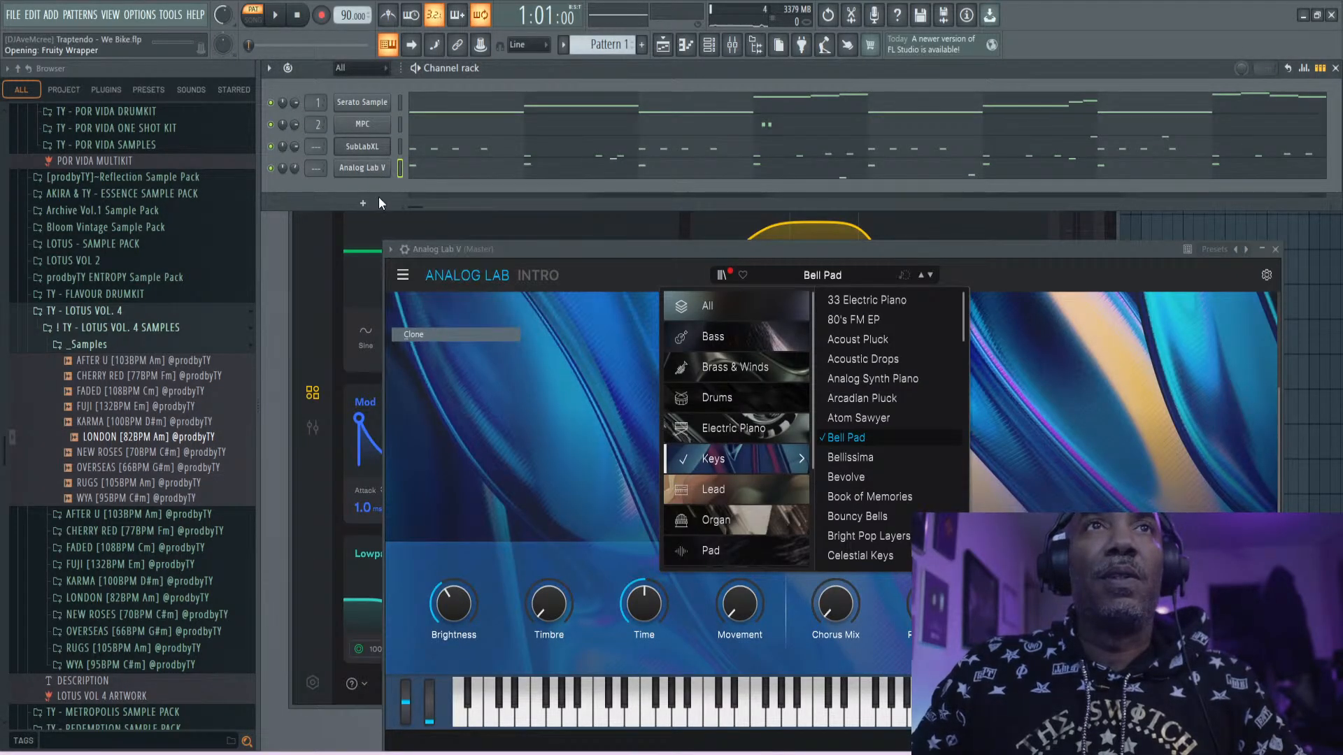
{"action": "left_click", "coordinate": [846, 296]}
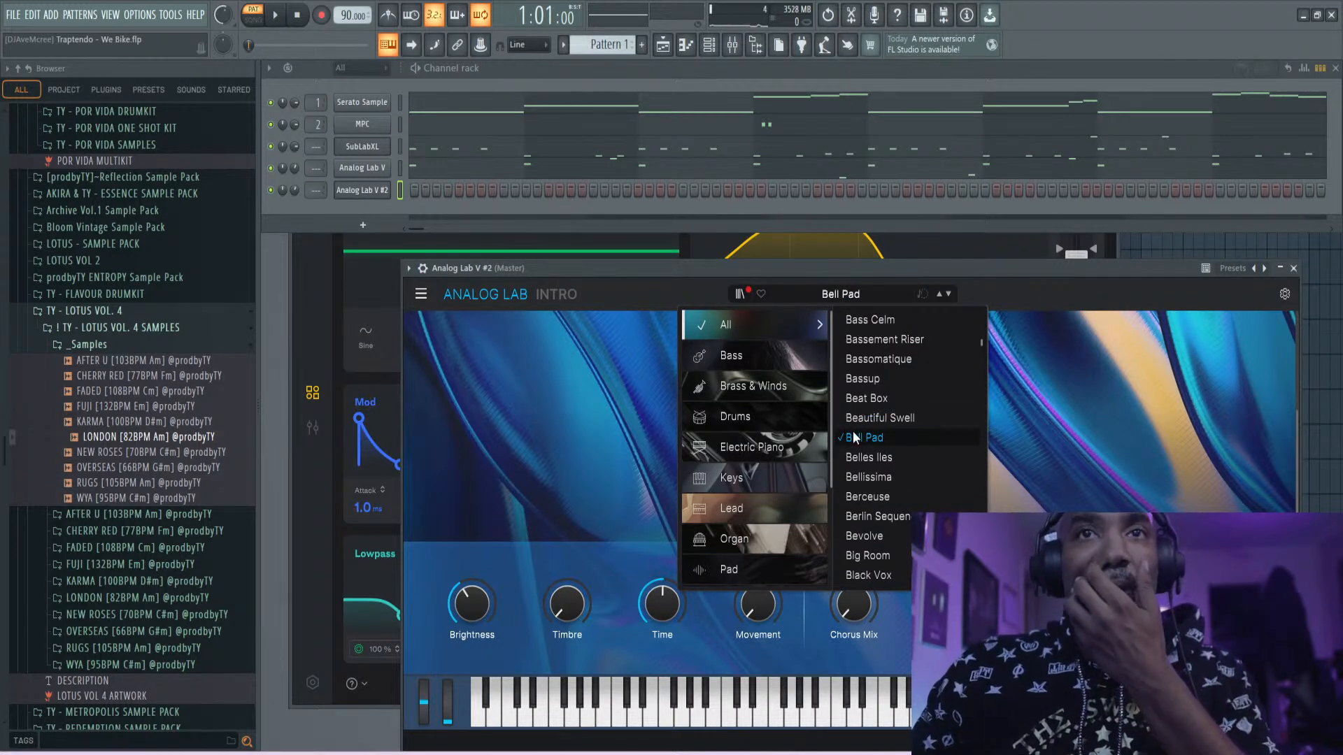
{"action": "scroll", "coordinate": [719, 467], "scroll_direction": "down", "scroll_amount": 3}
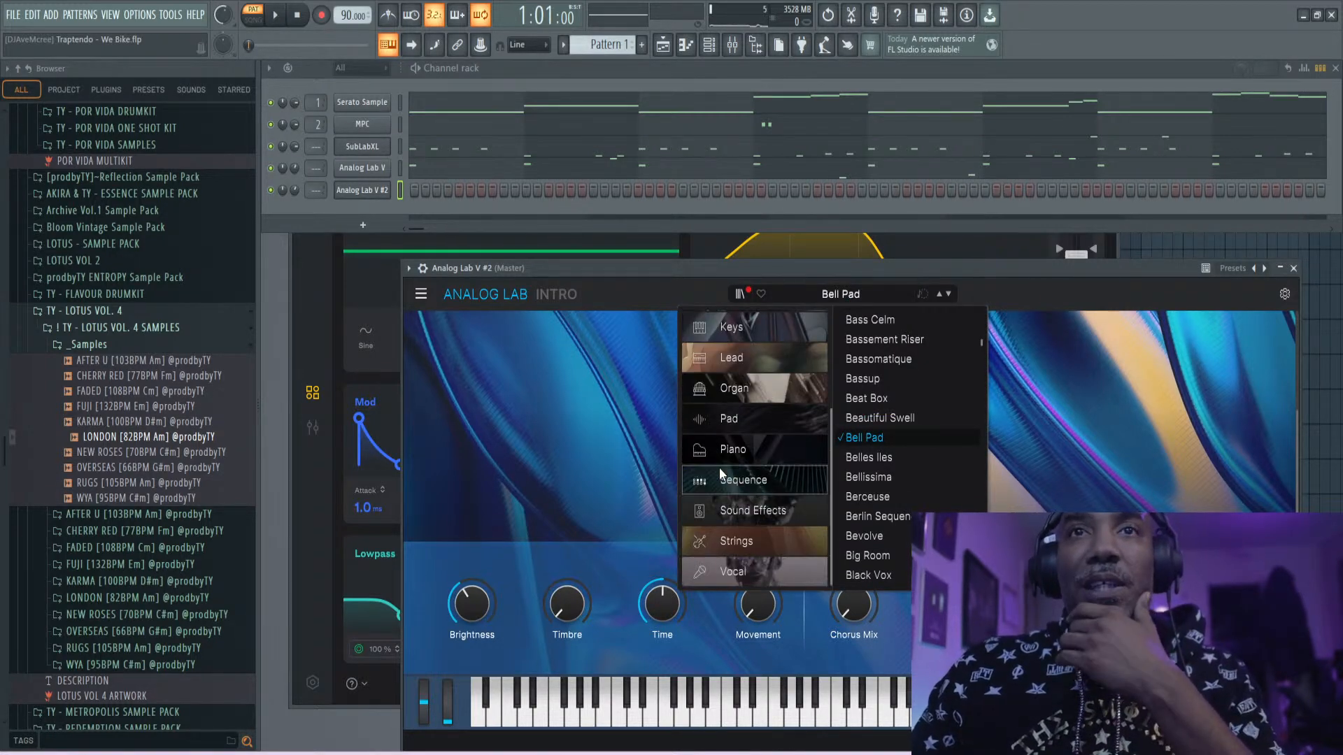
{"action": "left_click", "coordinate": [779, 536]}
{"action": "left_click", "coordinate": [900, 336]}
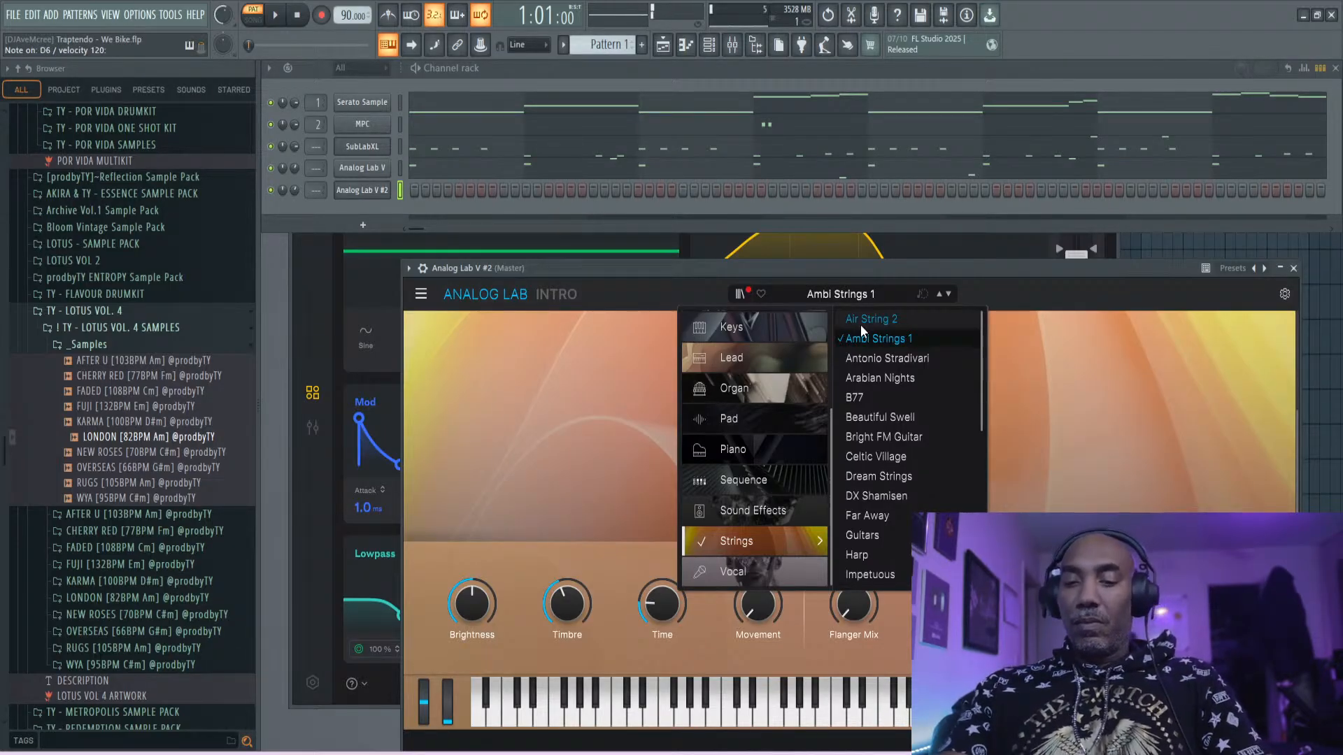
{"action": "left_click", "coordinate": [849, 358]}
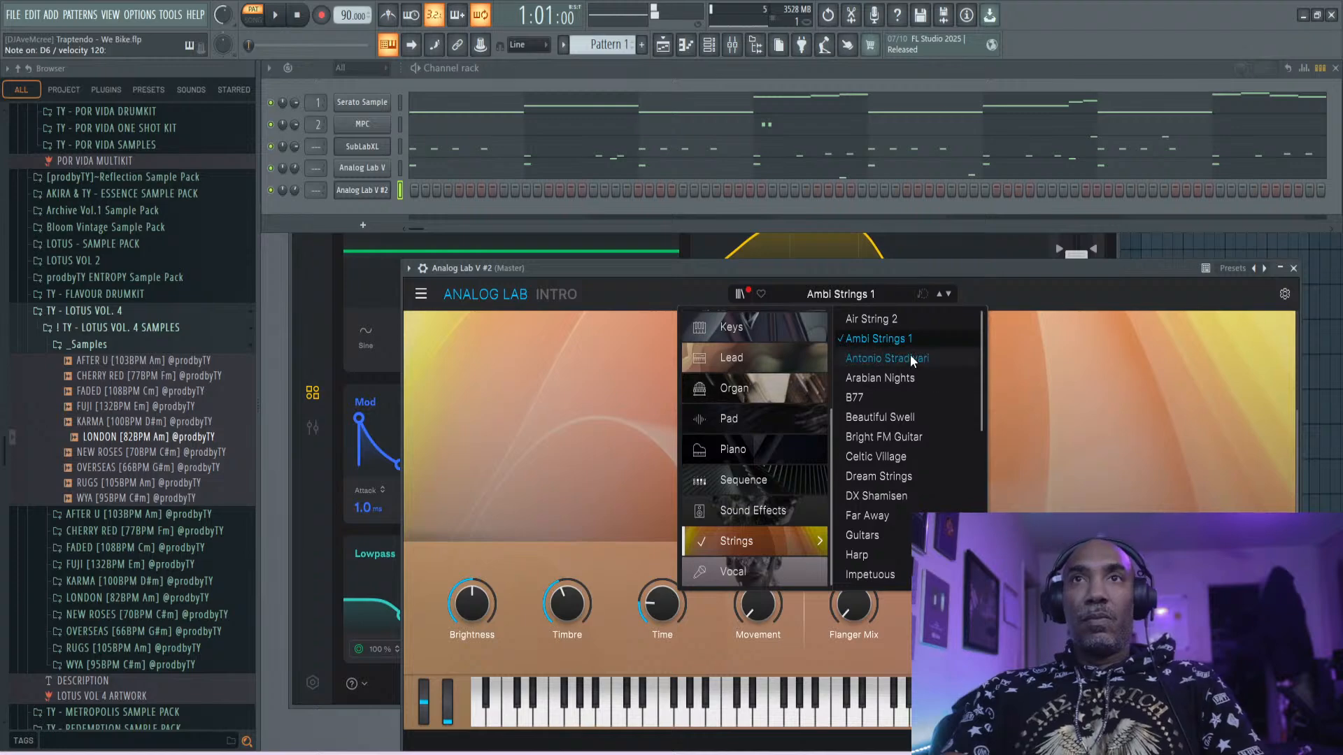
{"action": "left_click", "coordinate": [882, 325]}
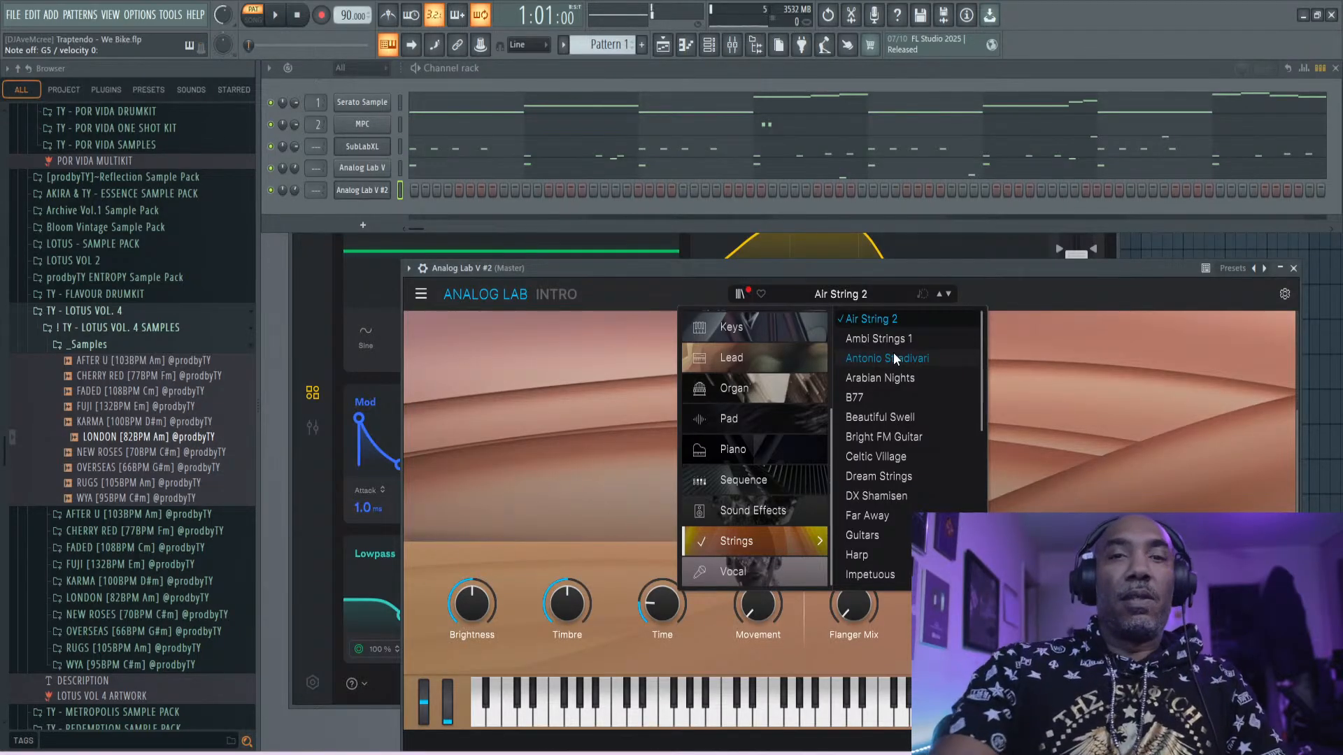
- Record a string part on the Analog Lab V #2 channel over Pattern 1, and stop playback
{"action": "left_click", "coordinate": [319, 25]}
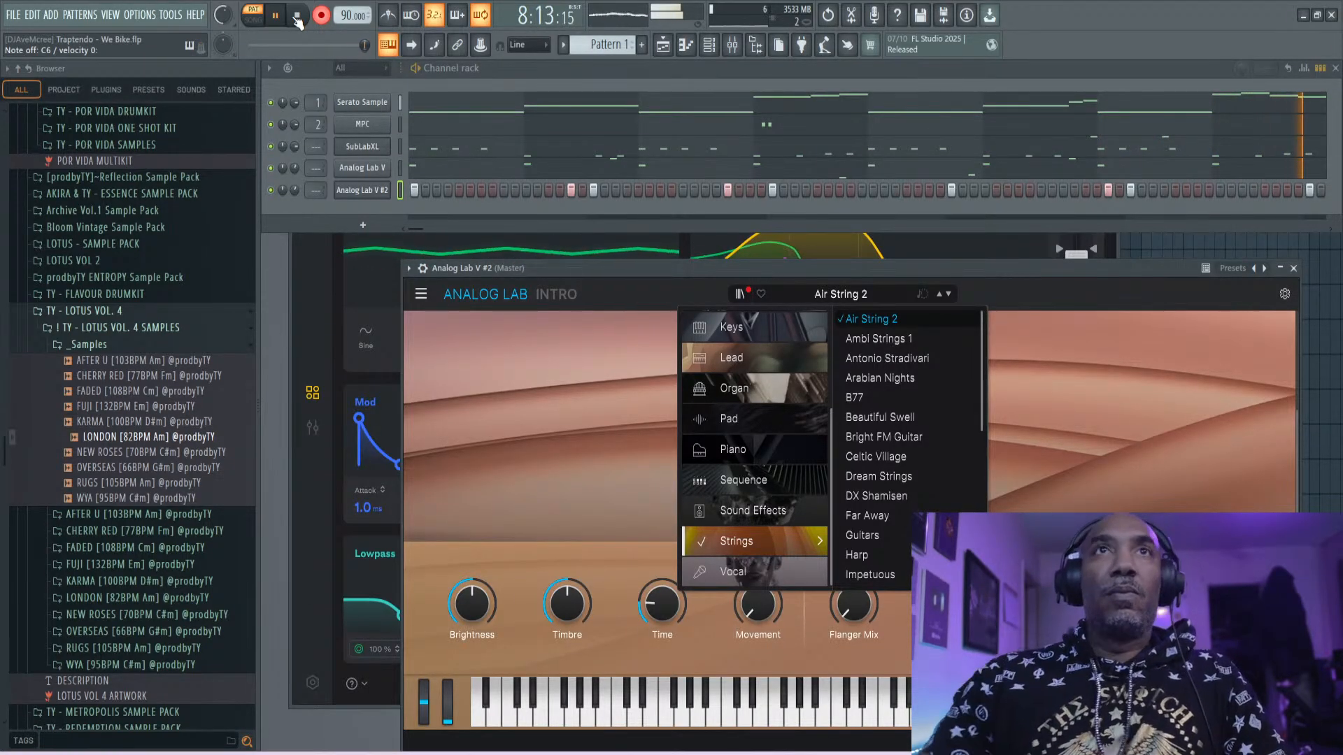
{"action": "double_click", "coordinate": [502, 70]}
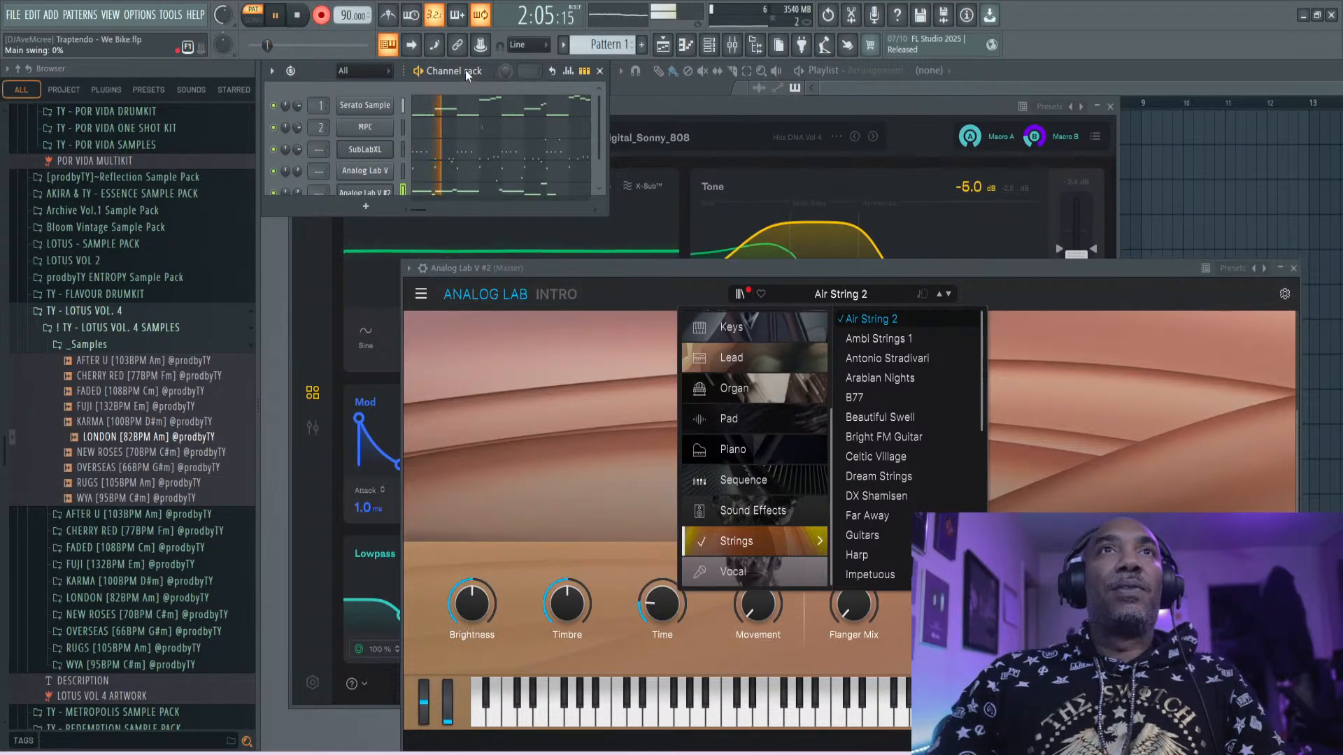
{"action": "double_click", "coordinate": [307, 69]}
{"action": "left_click", "coordinate": [300, 20]}
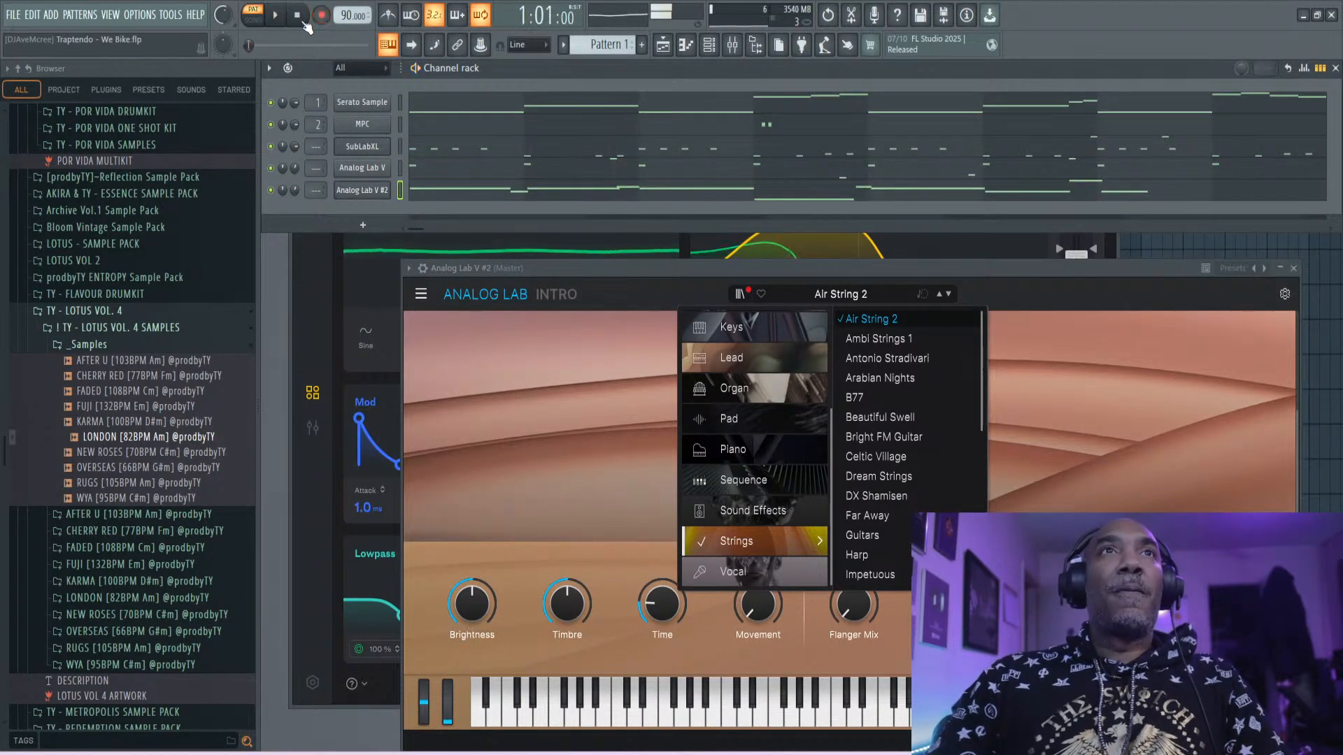
- Play back Pattern 1, redo the string take on Analog Lab V #2, and stop playback
{"action": "left_click", "coordinate": [286, 21]}
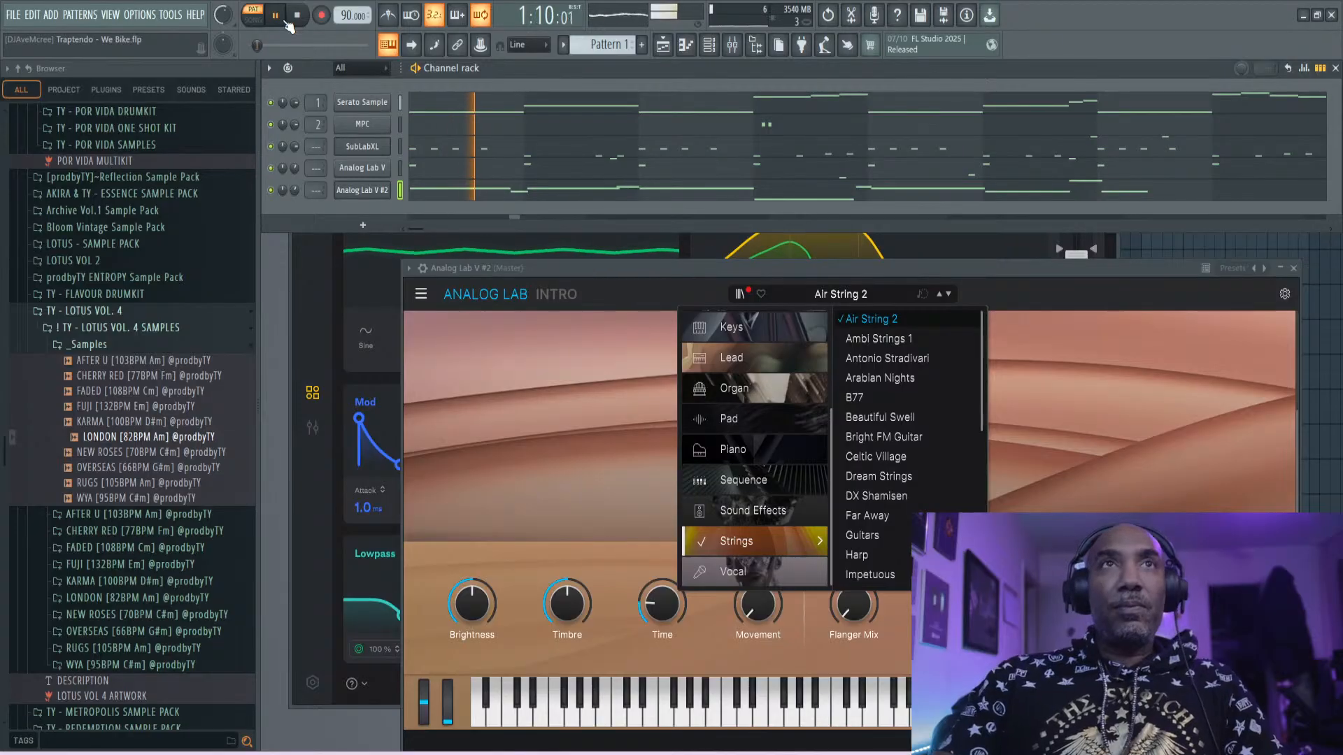
{"action": "left_click", "coordinate": [305, 25]}
{"action": "left_click", "coordinate": [316, 20]}
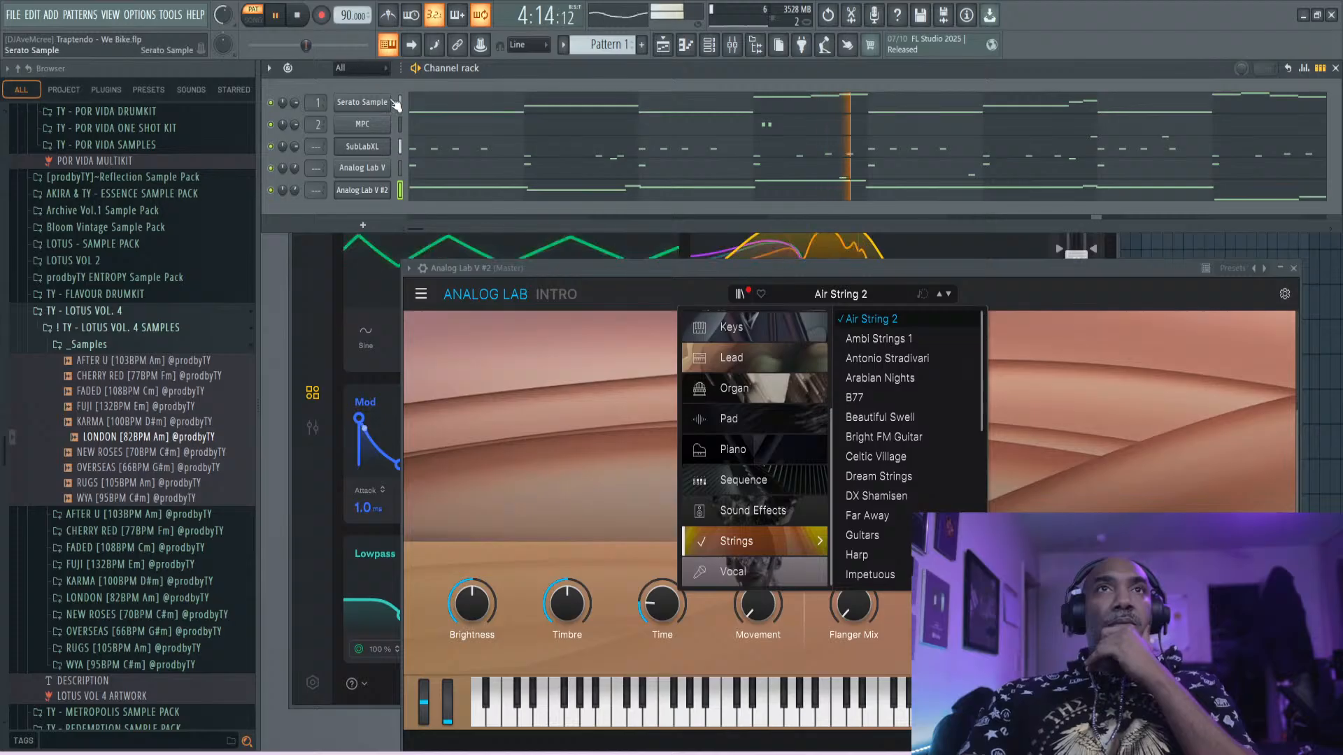
{"action": "left_click", "coordinate": [305, 24]}
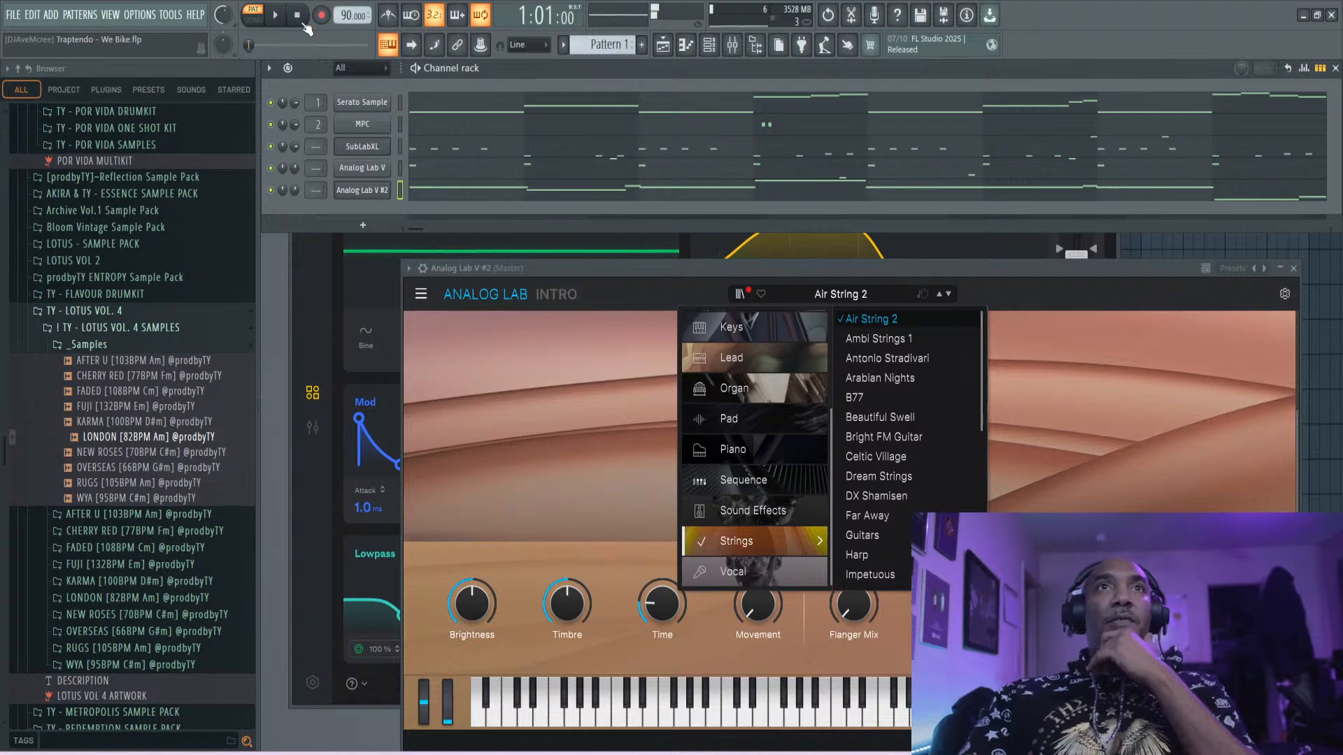
- Insert a Bazille synth channel at the Analog Lab V channel and move its window up to show the whole interface
{"action": "right_click", "coordinate": [371, 169]}
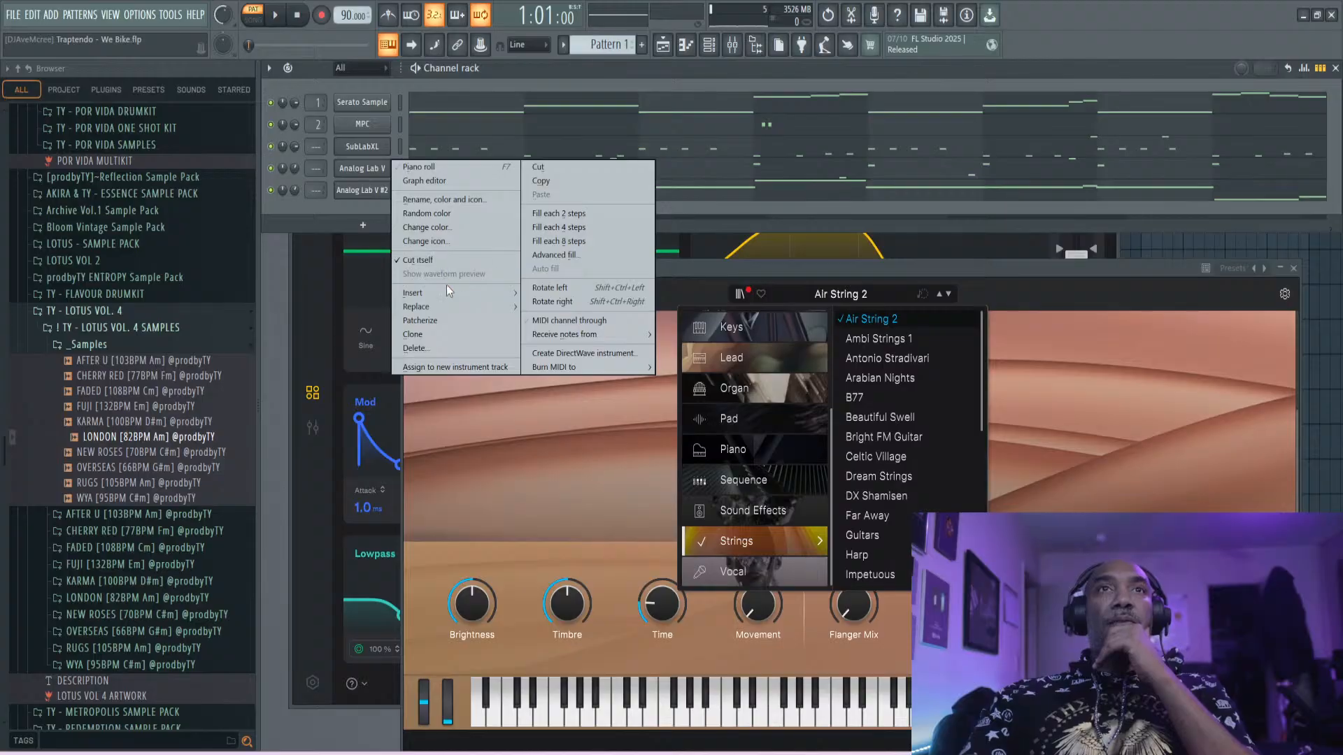
{"action": "mouse_move", "coordinate": [454, 292]}
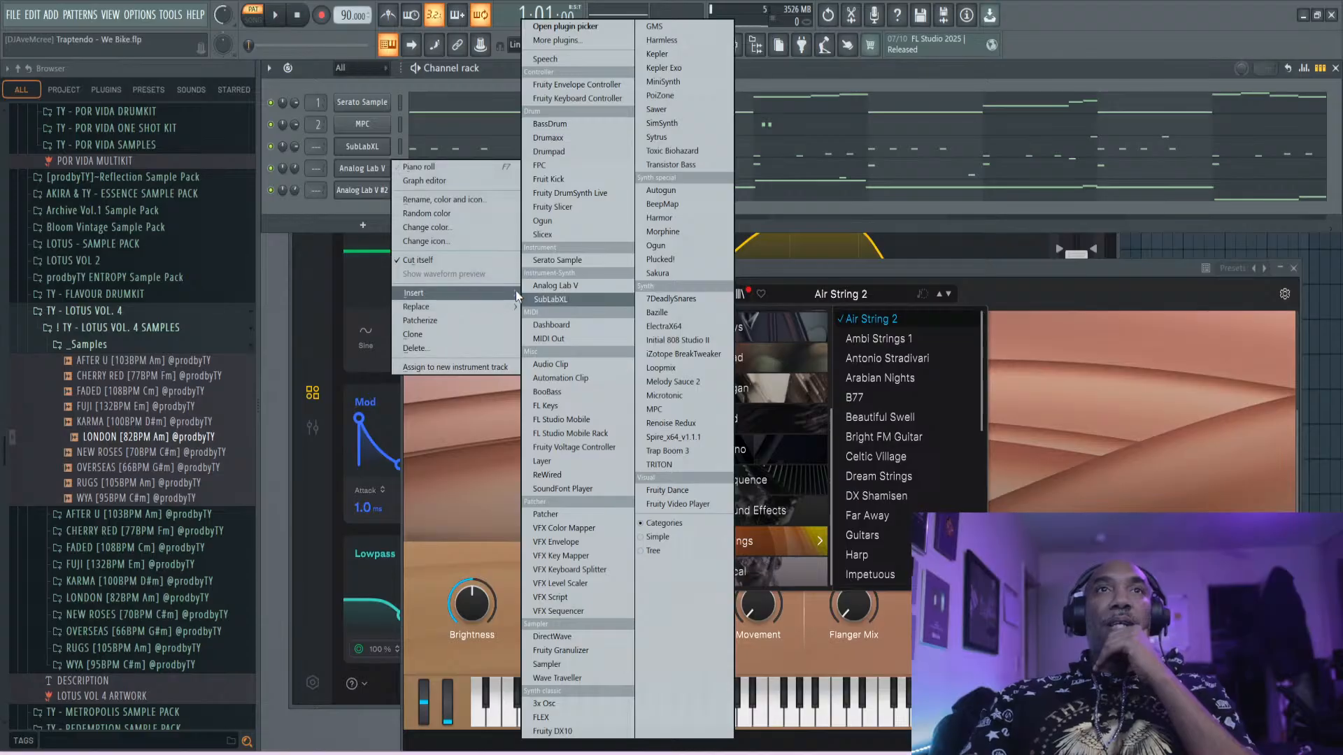
{"action": "left_click", "coordinate": [647, 311]}
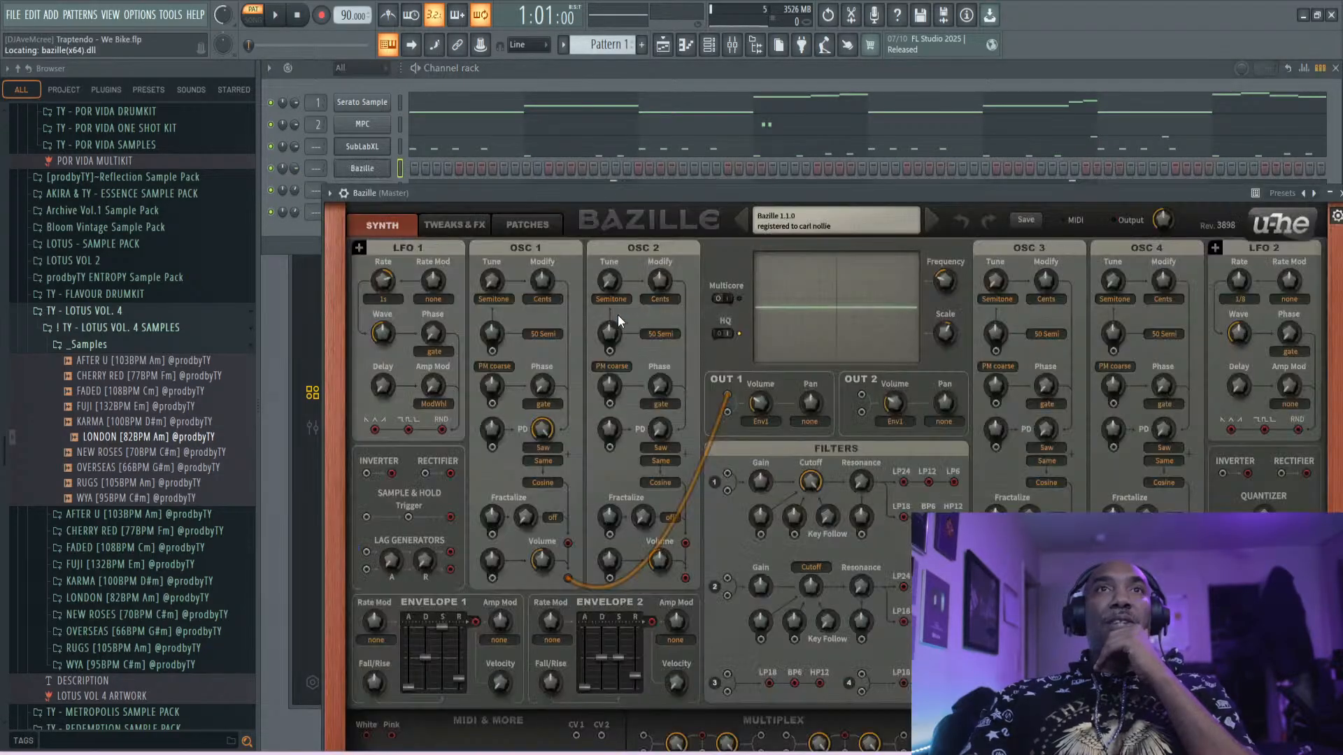
{"action": "left_click_drag", "start_coordinate": [782, 186], "coordinate": [735, 78]}
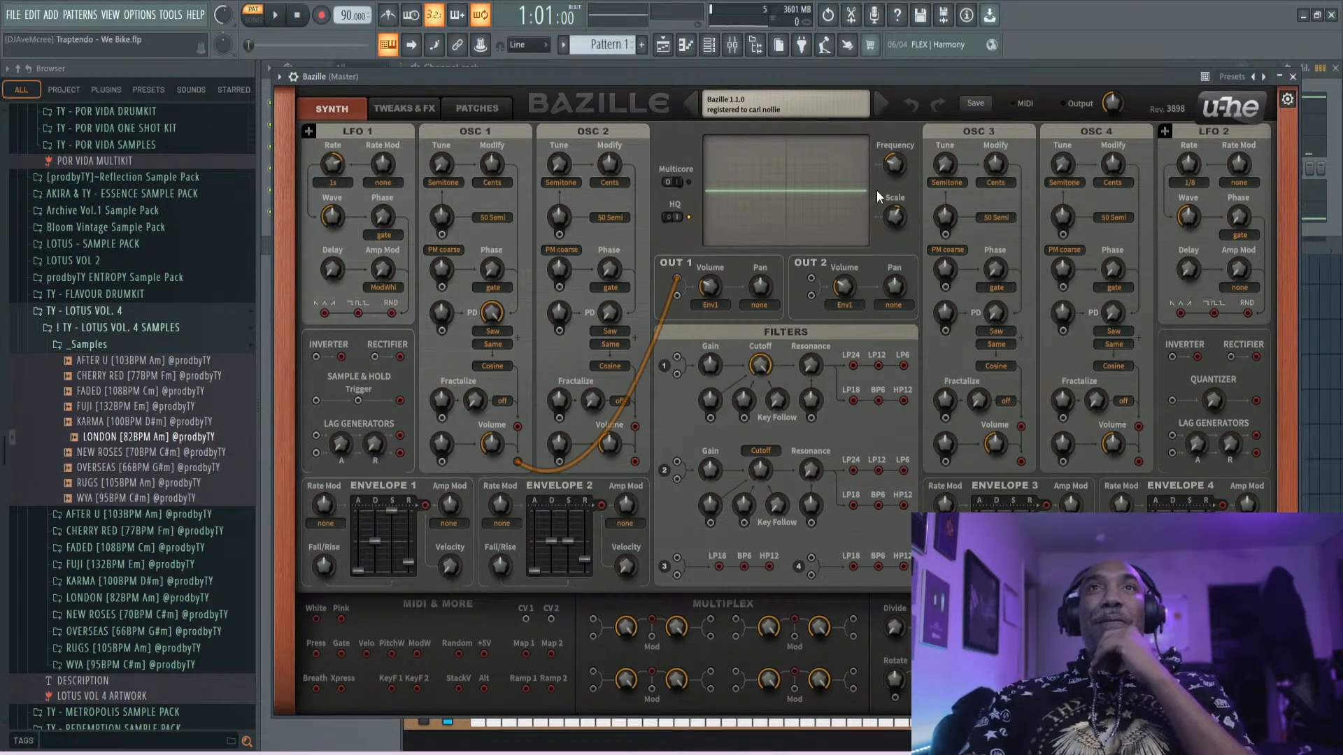
- Open Bazille's patch browser and show the 06 Wobblers category
{"action": "left_click", "coordinate": [813, 94]}
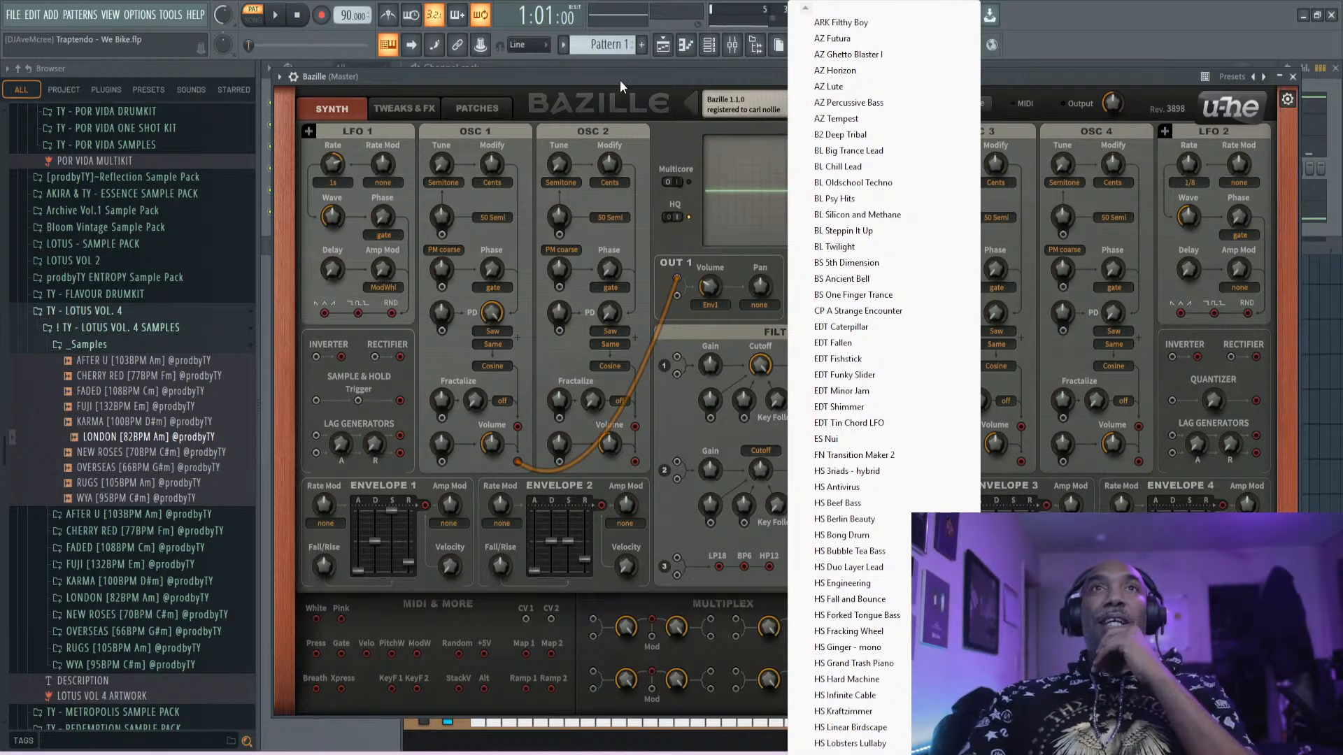
{"action": "left_click", "coordinate": [493, 104]}
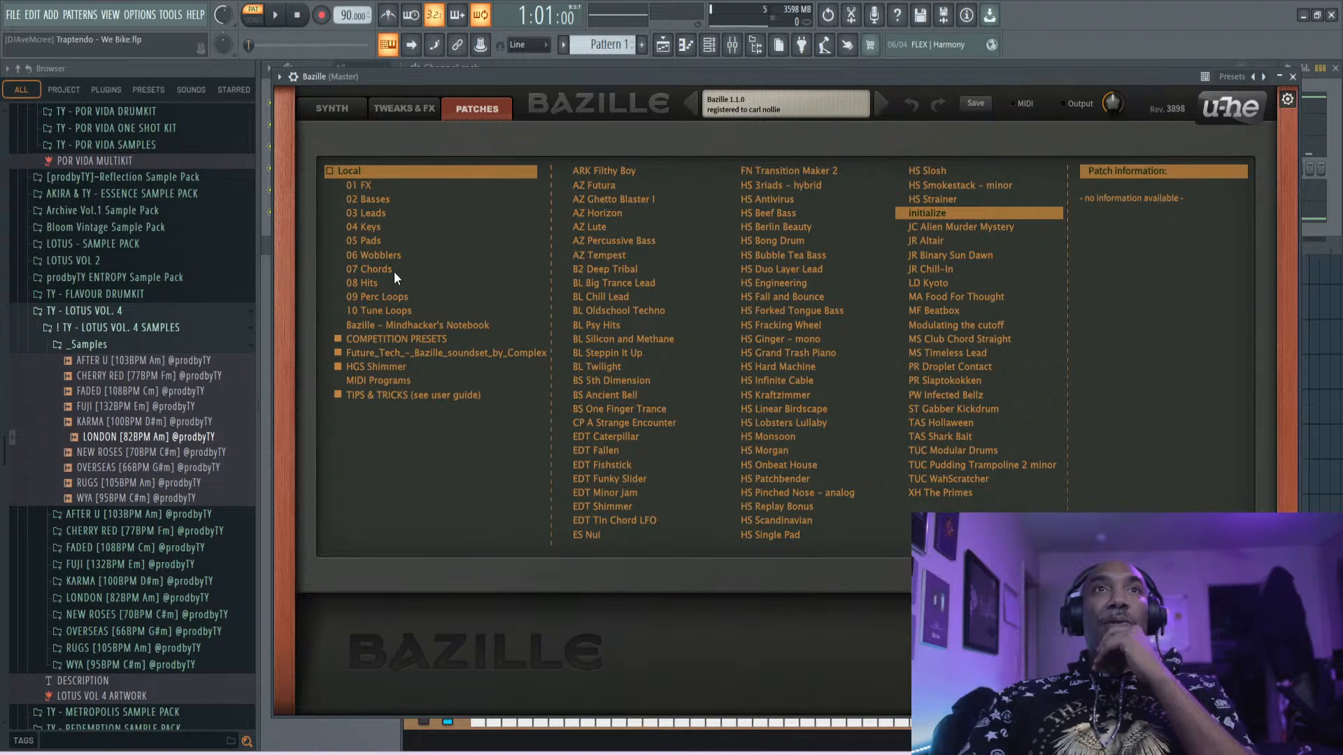
{"action": "left_click", "coordinate": [411, 256]}
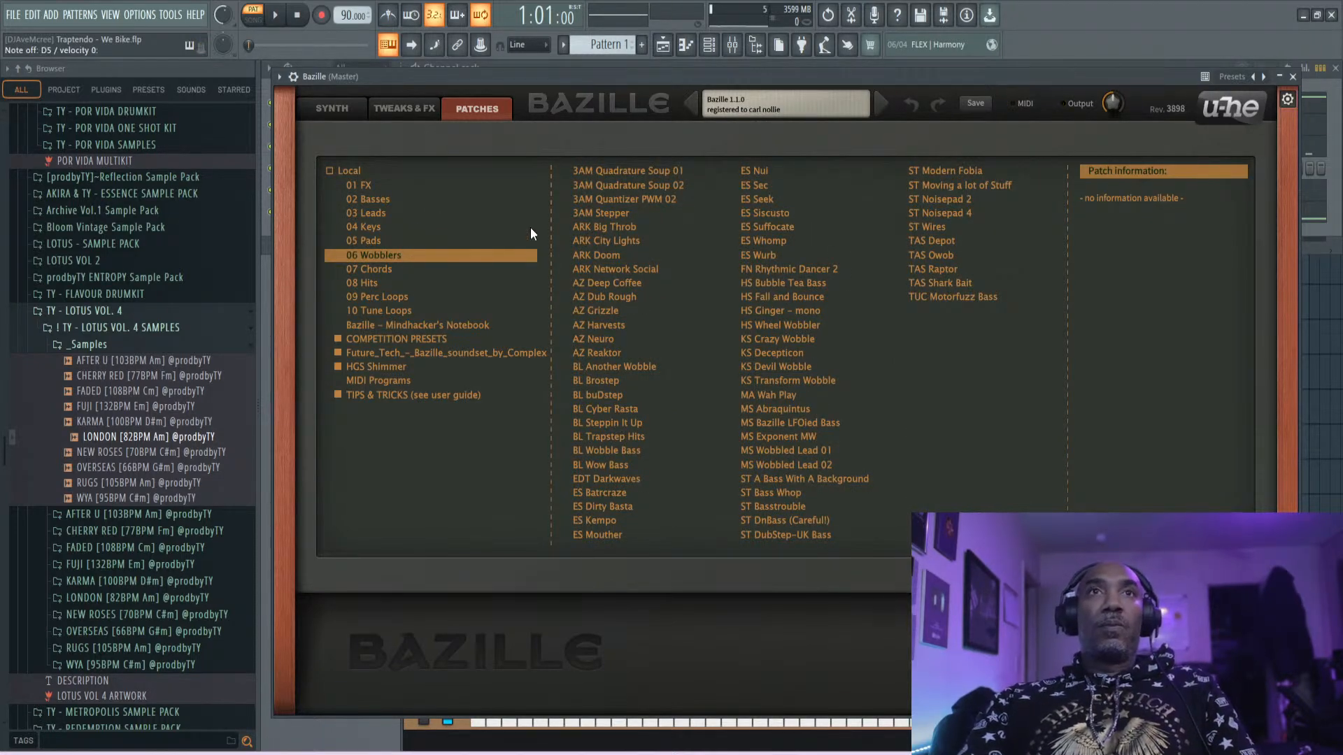
- Audition Wobblers patches including ARK Big Throb, ARK Network Social, HS Bubble Tea Bass and TAS Shark Bait
{"action": "left_click", "coordinate": [639, 184]}
{"action": "left_click", "coordinate": [633, 225]}
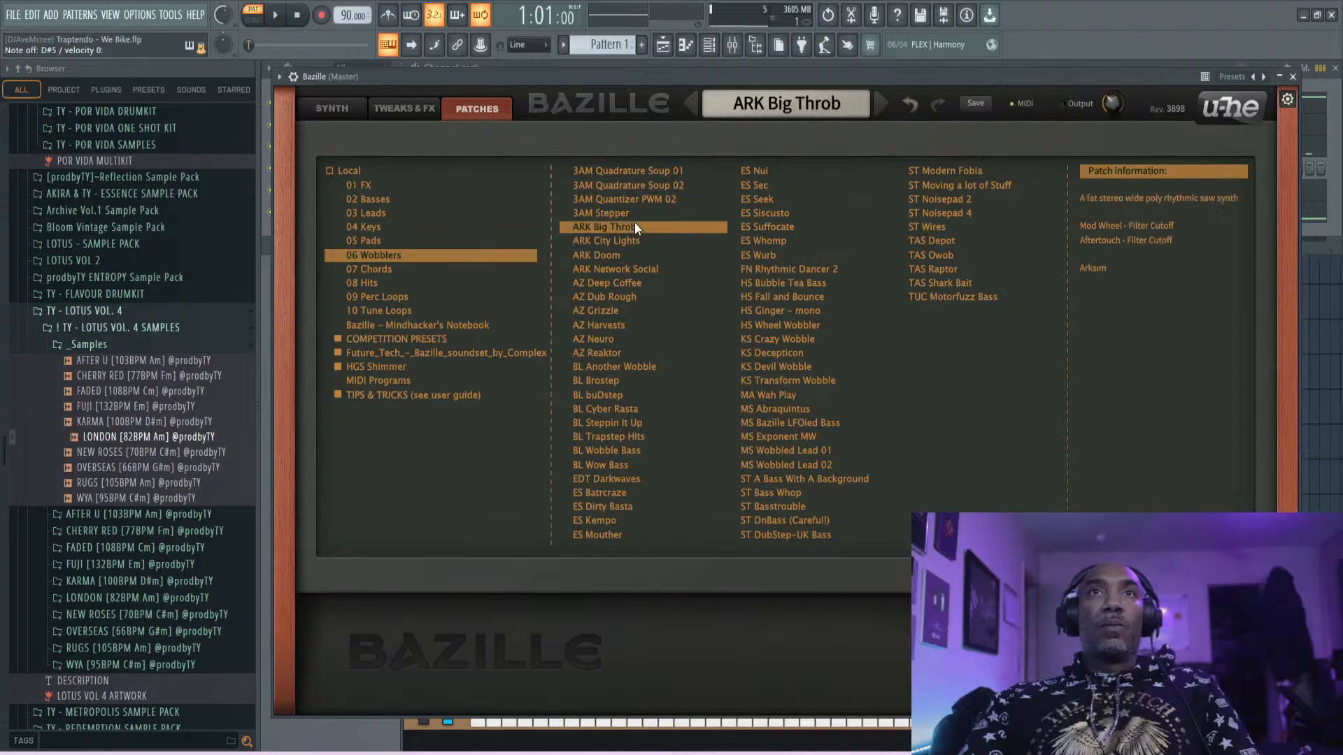
{"action": "left_click", "coordinate": [649, 269]}
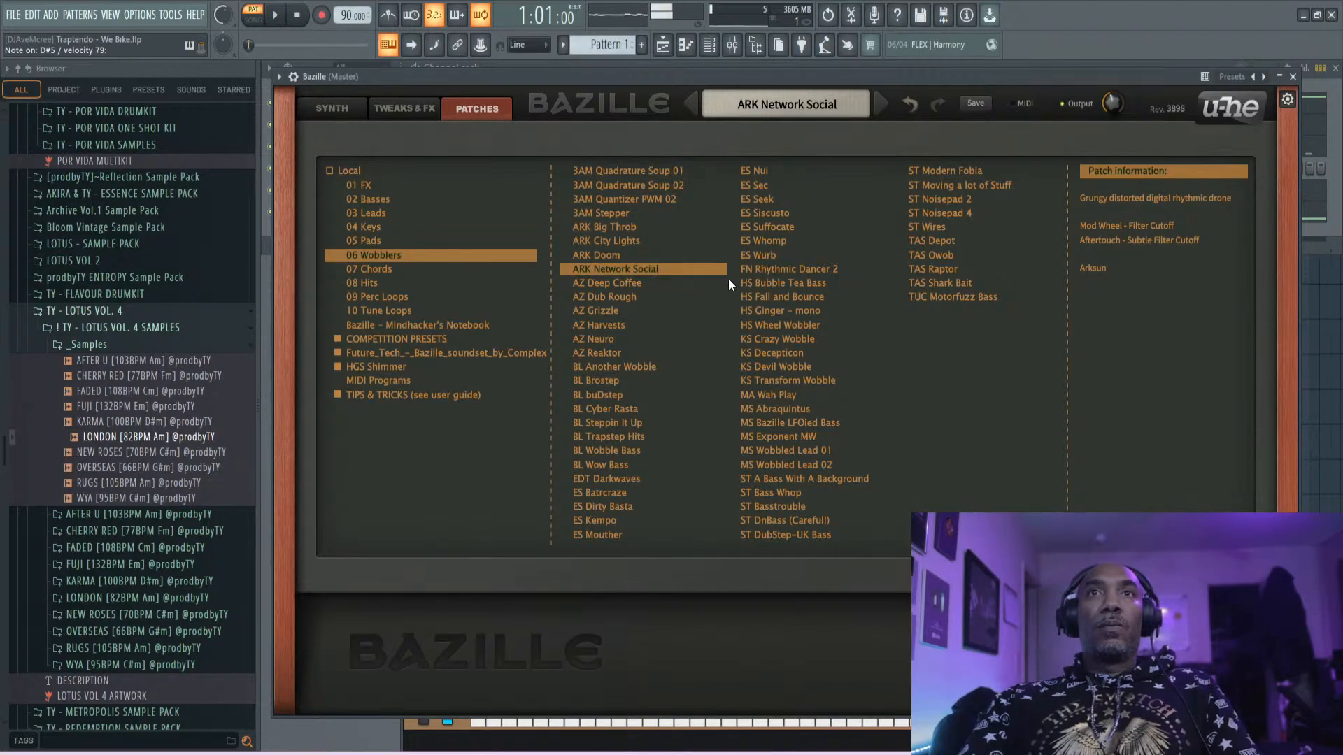
{"action": "left_click", "coordinate": [762, 287]}
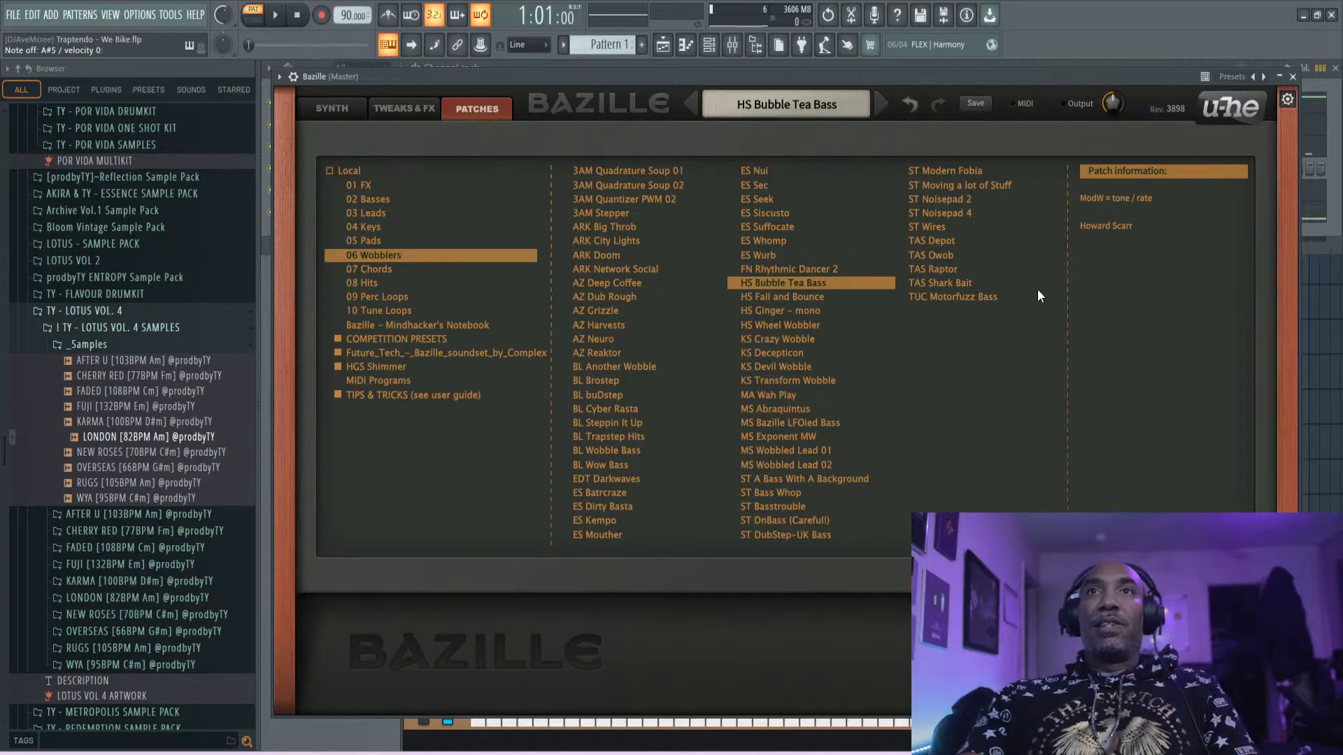
{"action": "left_click", "coordinate": [1001, 283]}
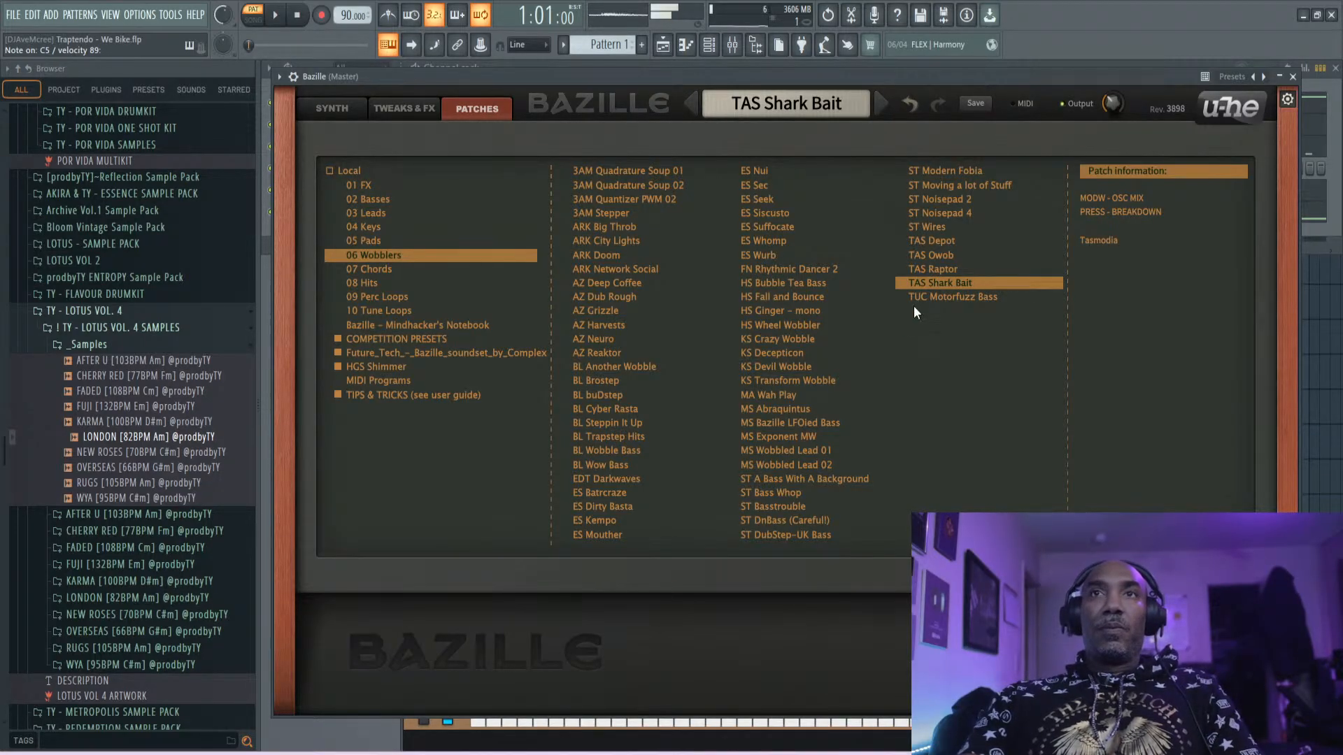
- Try the Wobblers patches KS Transform Wobble, BL buDstep and HS Wheel Wobbler, and load FN Rhythmic Dancer 2
{"action": "left_click", "coordinate": [830, 381]}
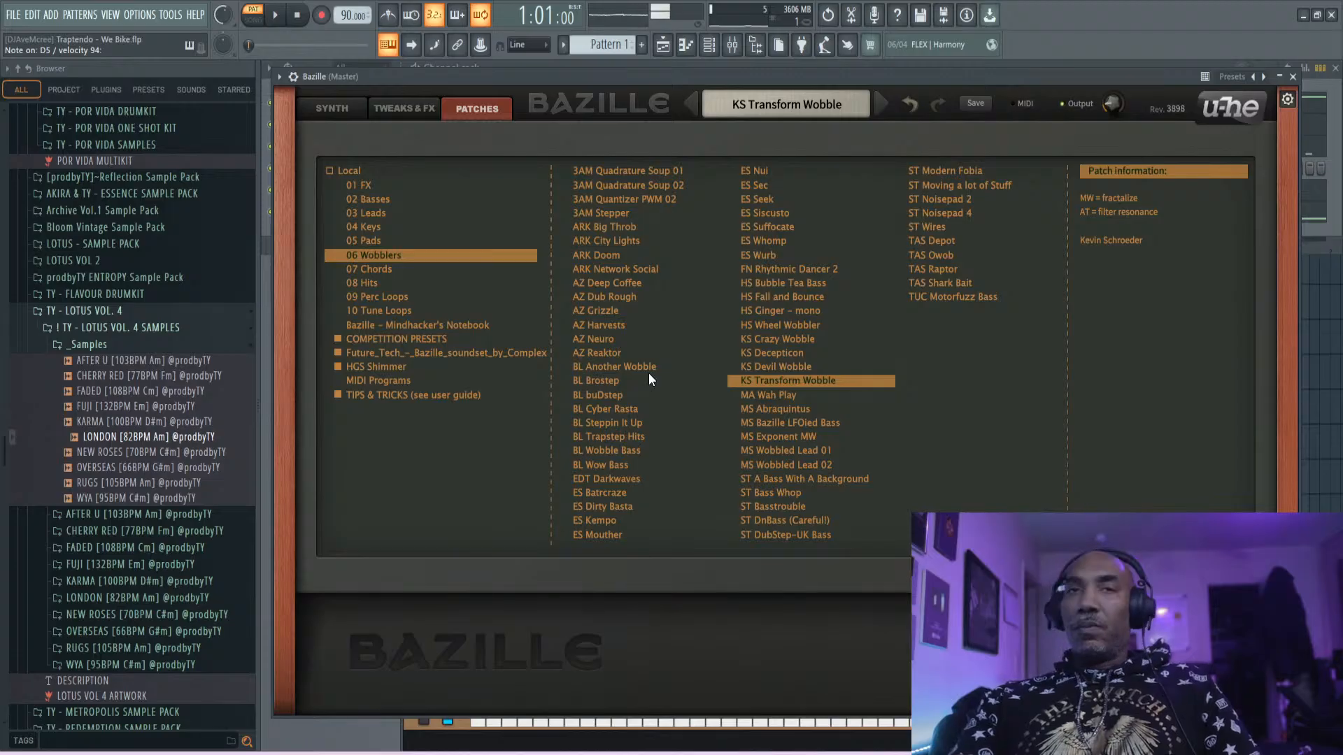
{"action": "left_click", "coordinate": [622, 399]}
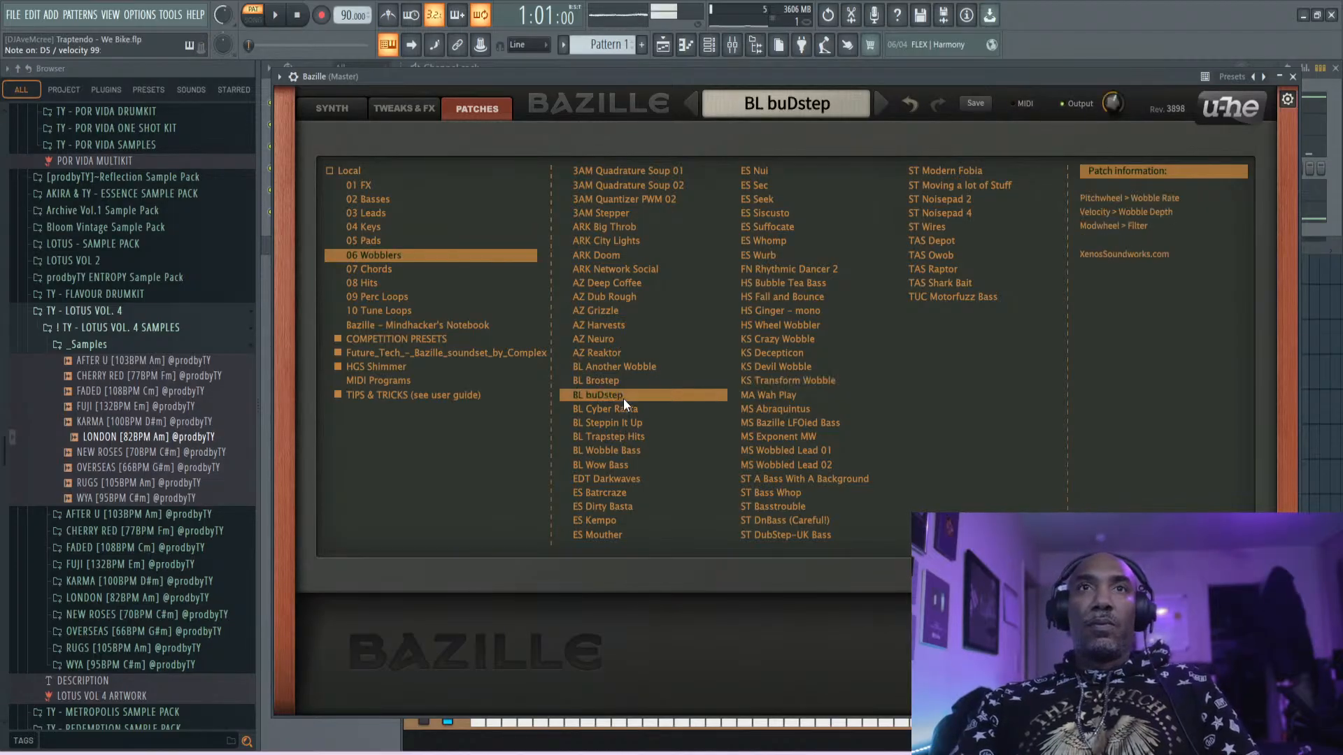
{"action": "left_click", "coordinate": [632, 340]}
{"action": "left_click", "coordinate": [788, 330]}
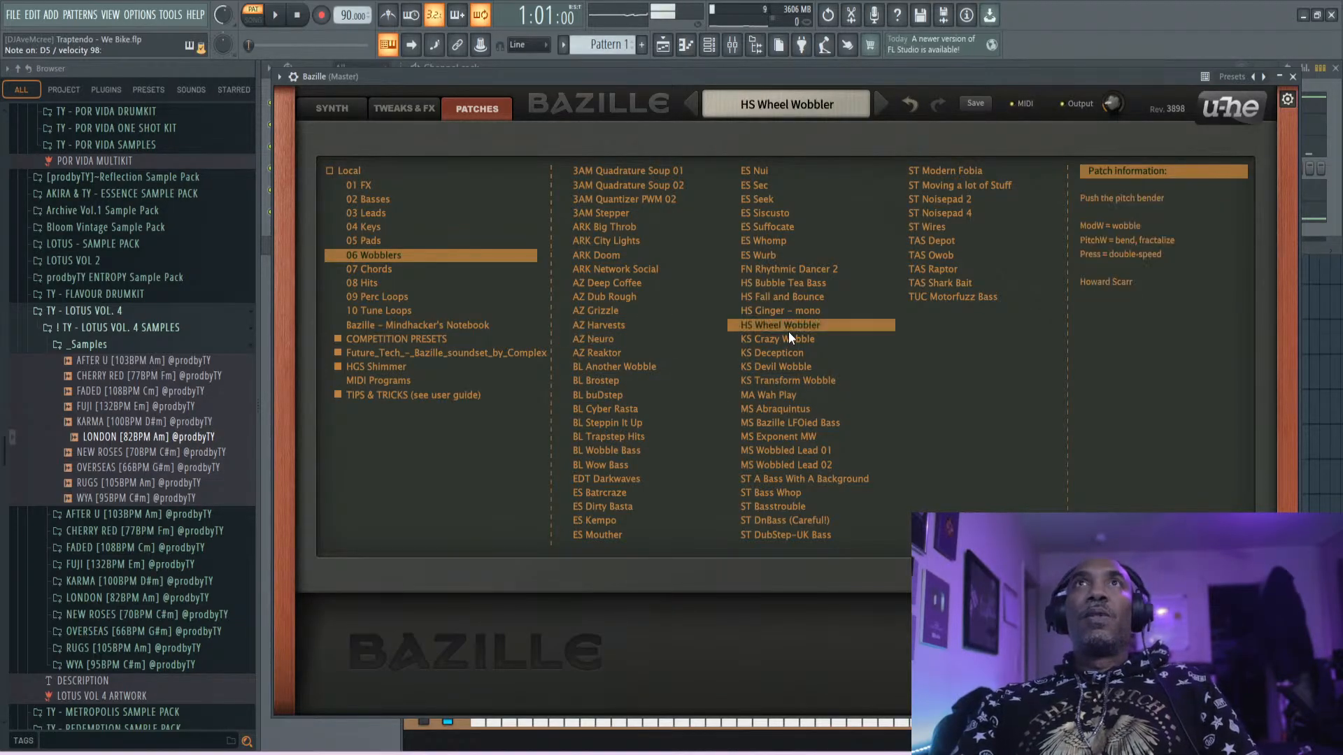
{"action": "left_click", "coordinate": [774, 273]}
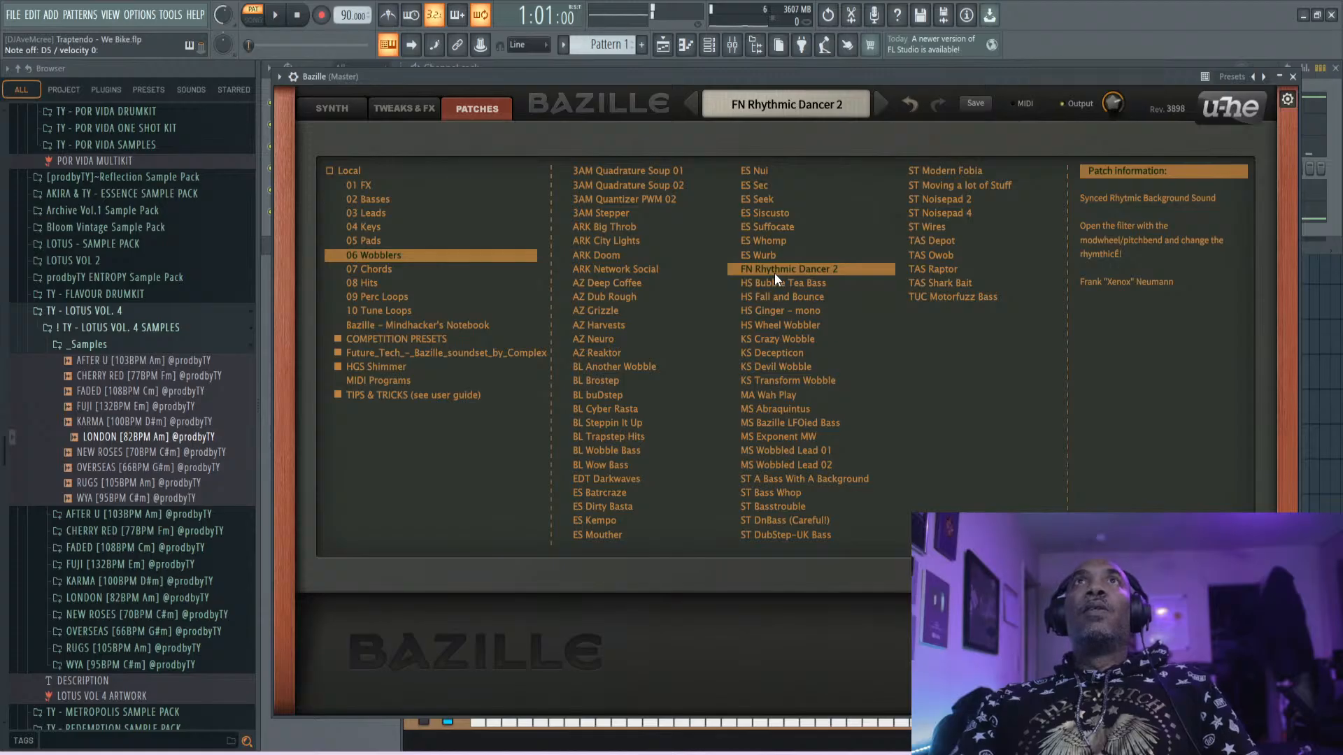
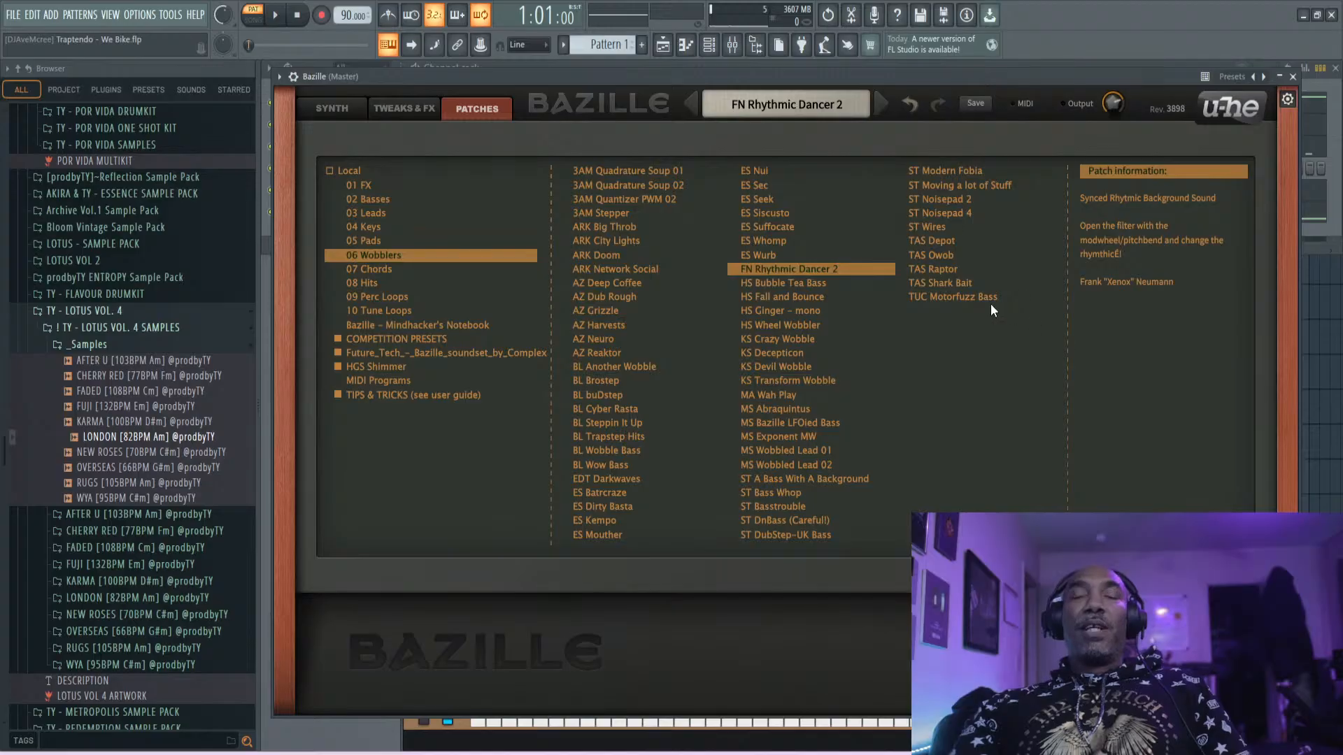
- Audition the Wobblers patches KS Crazy Wobble, ARK Big Throb, AZ Deep Coffee and AZ Neuro
{"action": "left_click", "coordinate": [776, 341]}
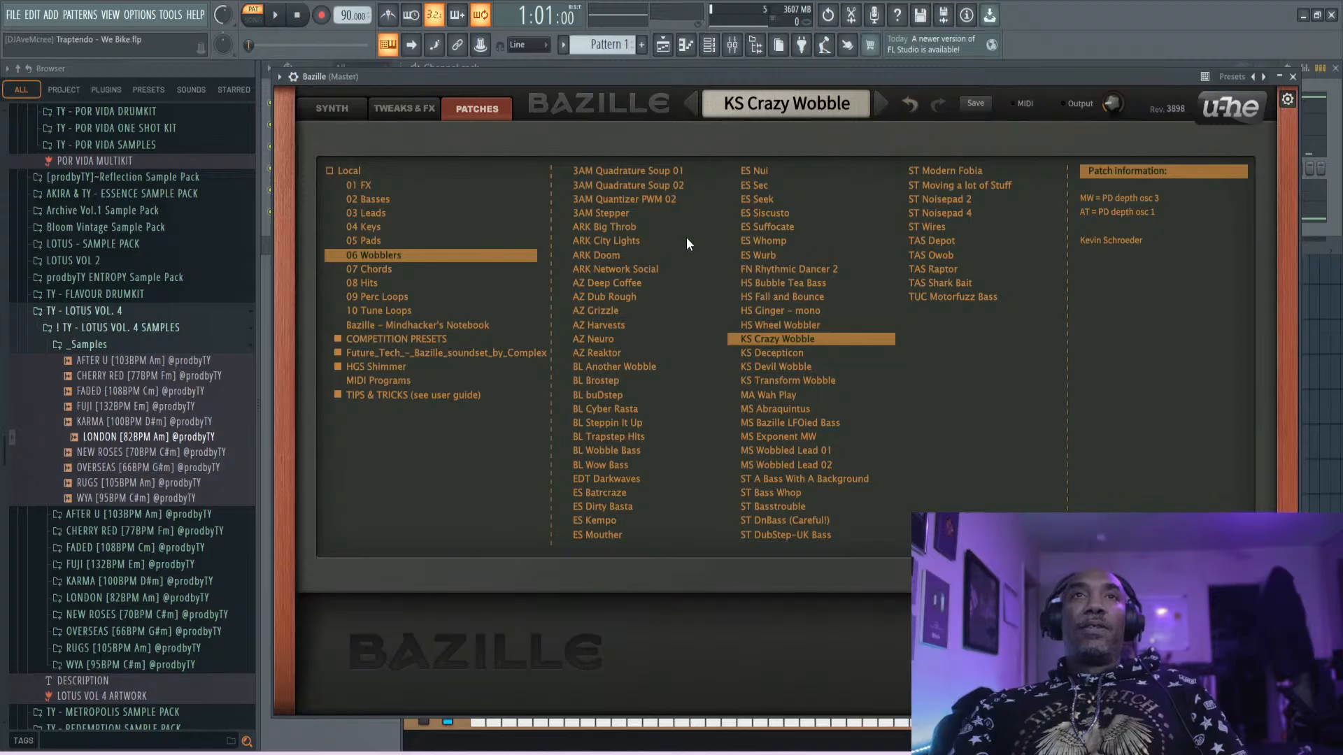
{"action": "left_click", "coordinate": [640, 231]}
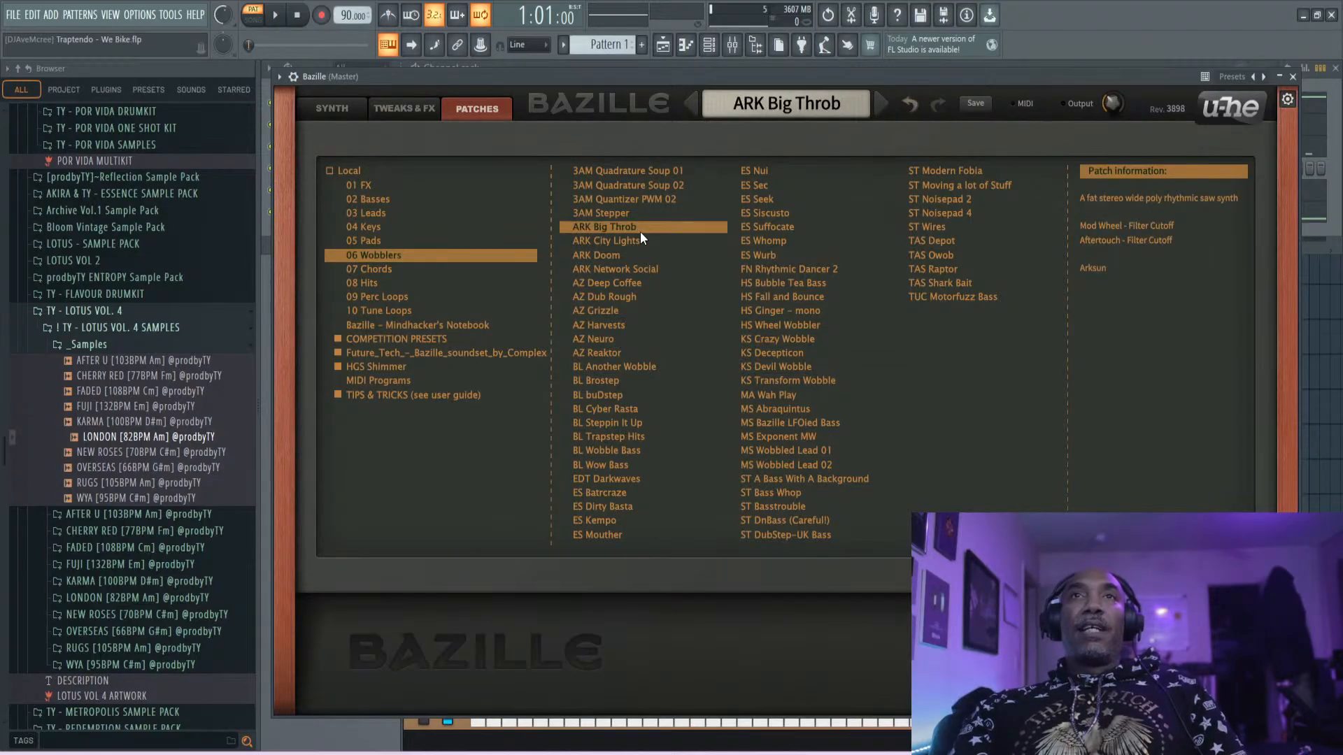
{"action": "left_click", "coordinate": [638, 285]}
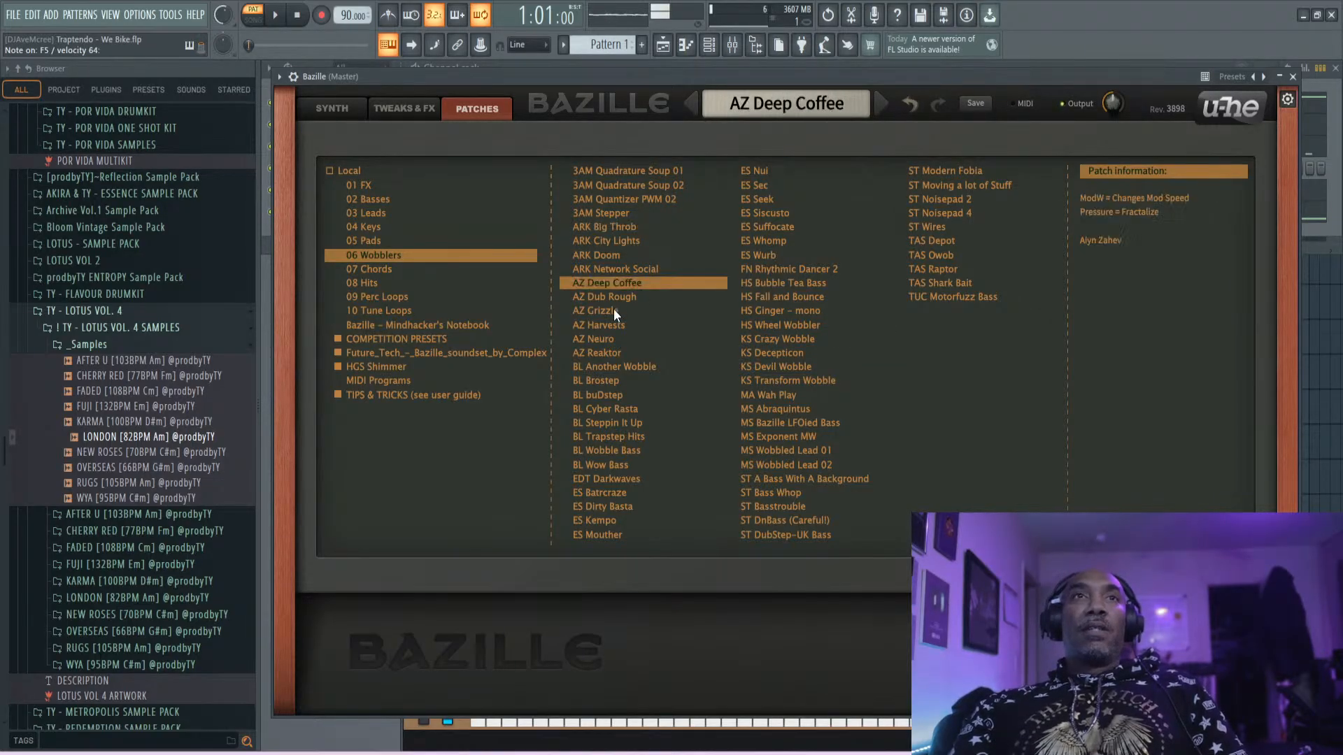
{"action": "left_click", "coordinate": [626, 337]}
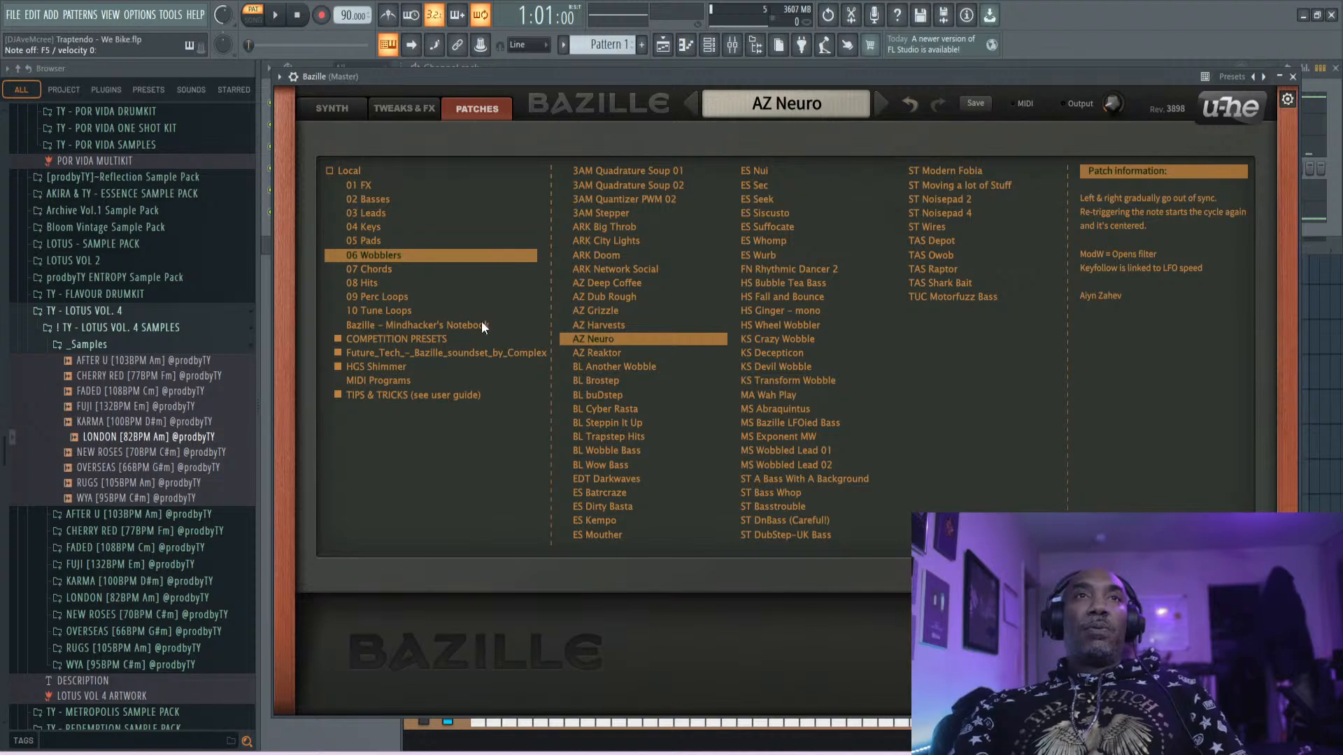
- Show the 09 Perc Loops category and audition patches including MA Pocket Watch Acid, AZ Ghetto Blaster I and 3AM Bazille Bongo 03
{"action": "left_click", "coordinate": [467, 300]}
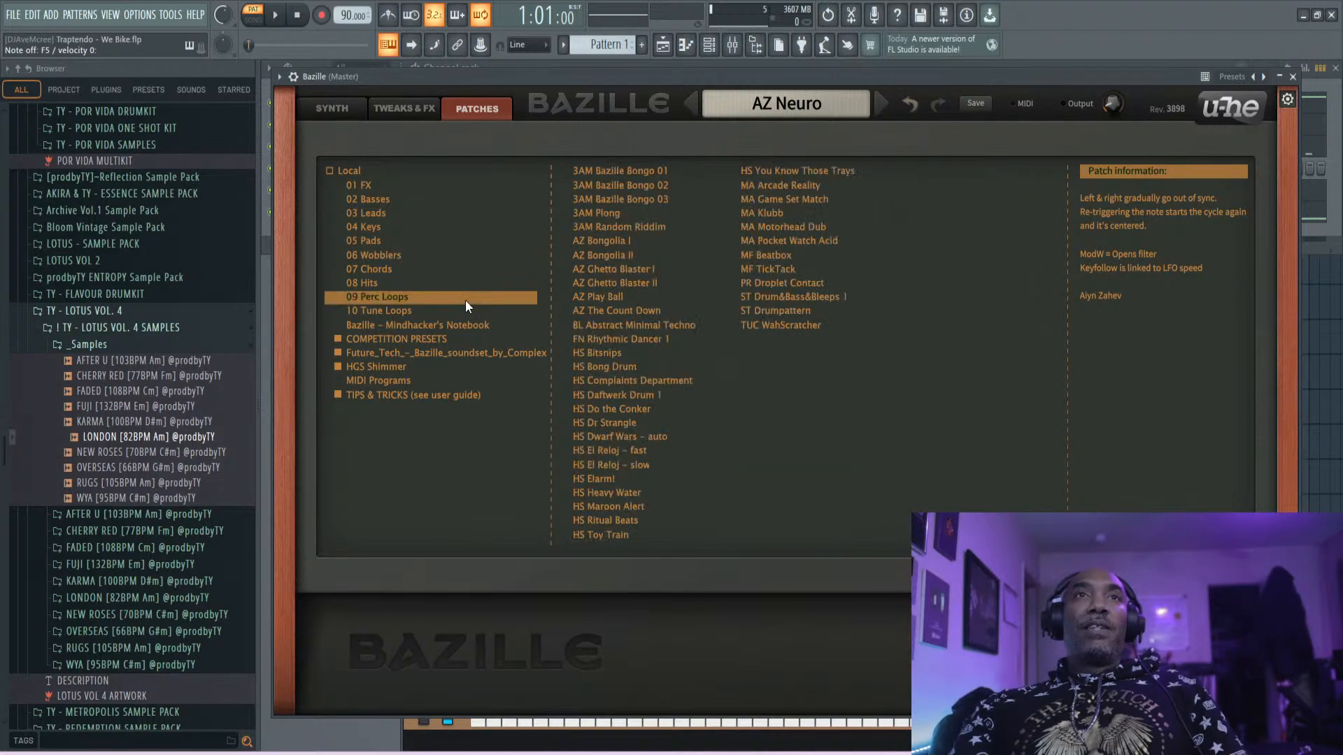
{"action": "left_click", "coordinate": [649, 268]}
{"action": "left_click", "coordinate": [767, 238]}
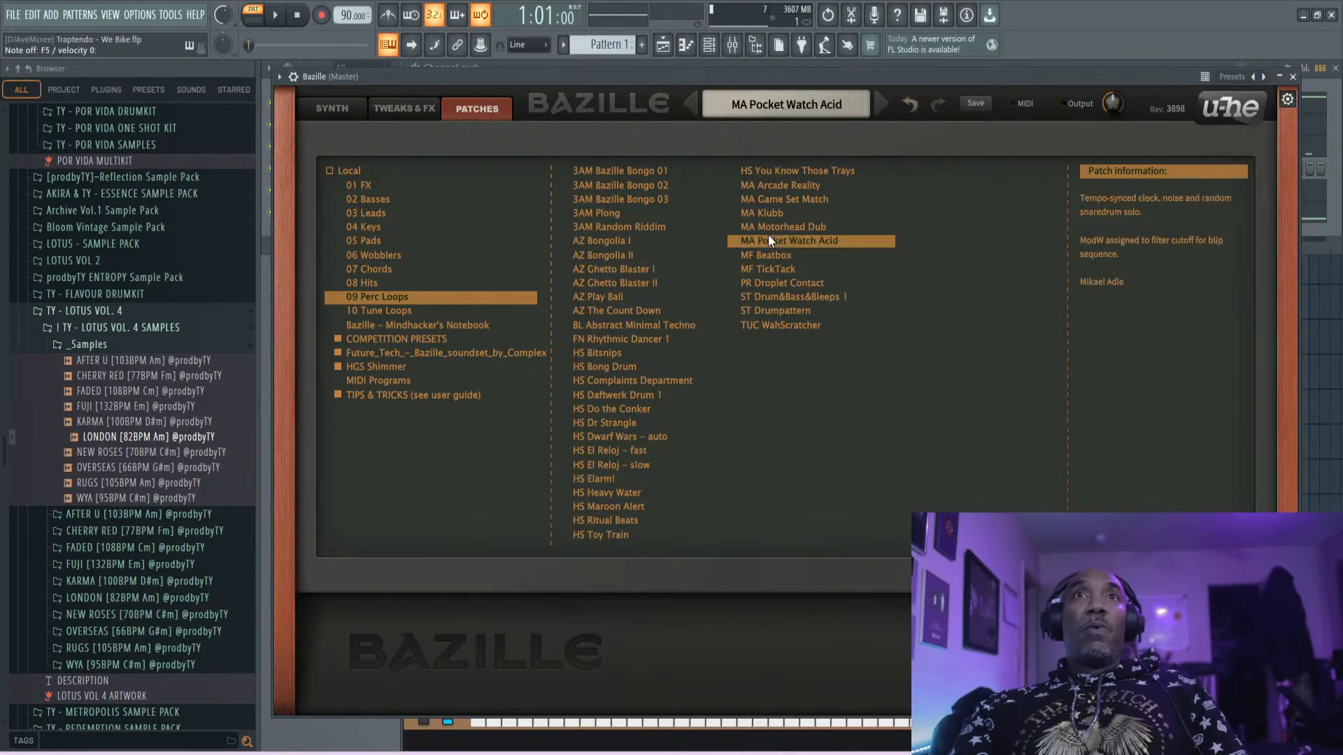
{"action": "left_click", "coordinate": [639, 271]}
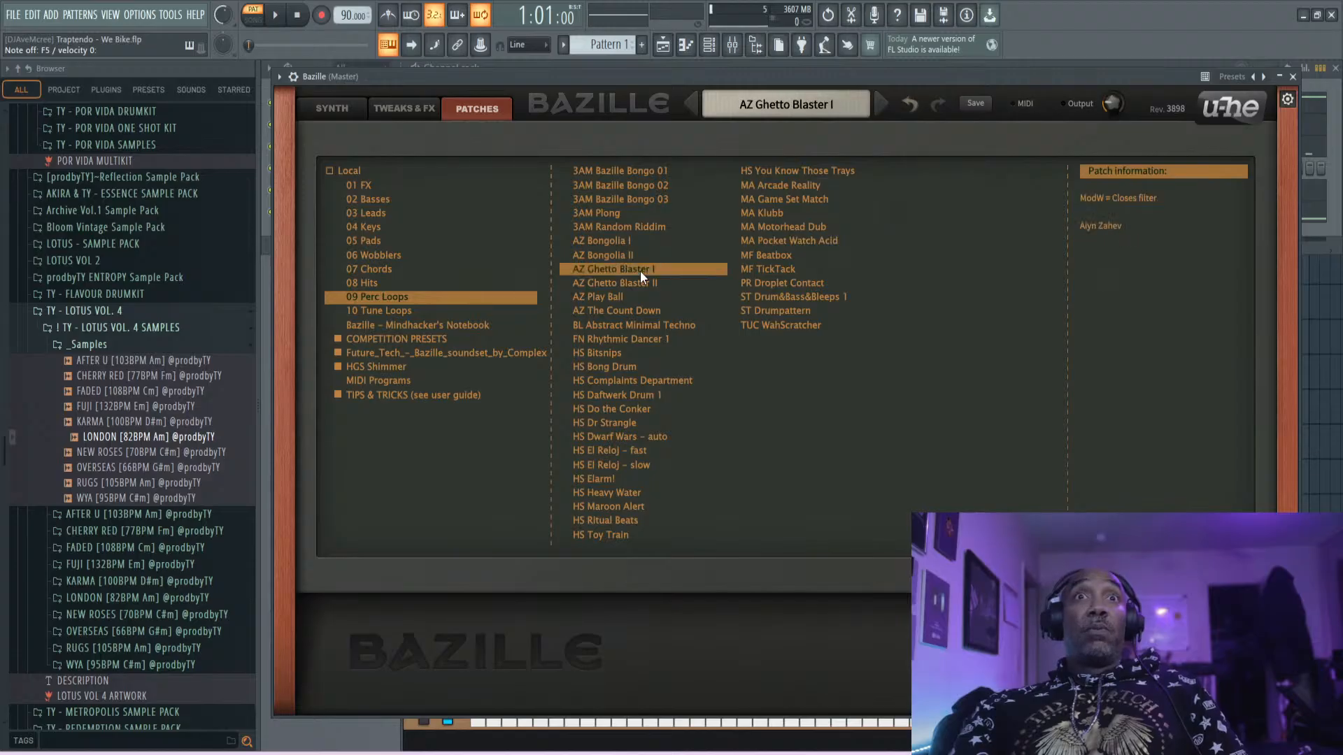
{"action": "left_click", "coordinate": [644, 199]}
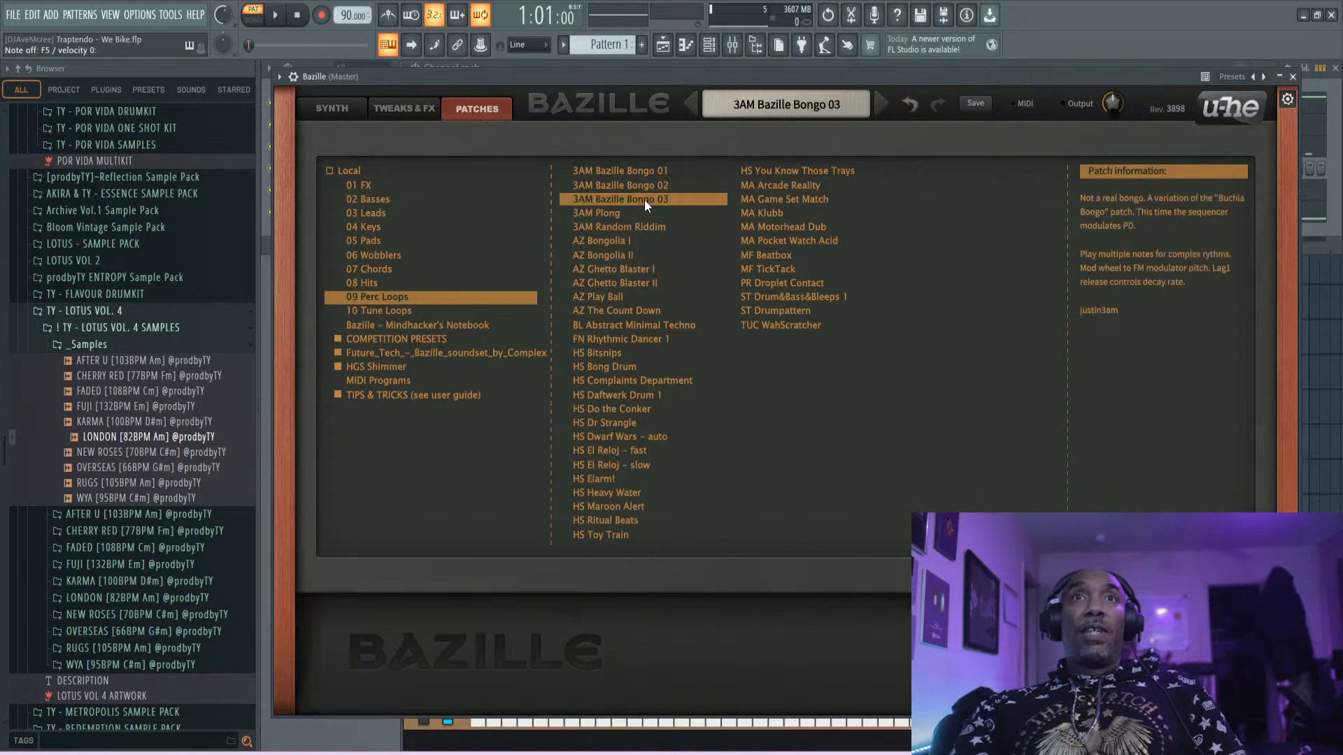
- Audition the Perc Loops patches HS Complaints Department, HS Daftwerk Drum 1, HS Dr Strangle and ST Drumpattern
{"action": "left_click", "coordinate": [655, 379]}
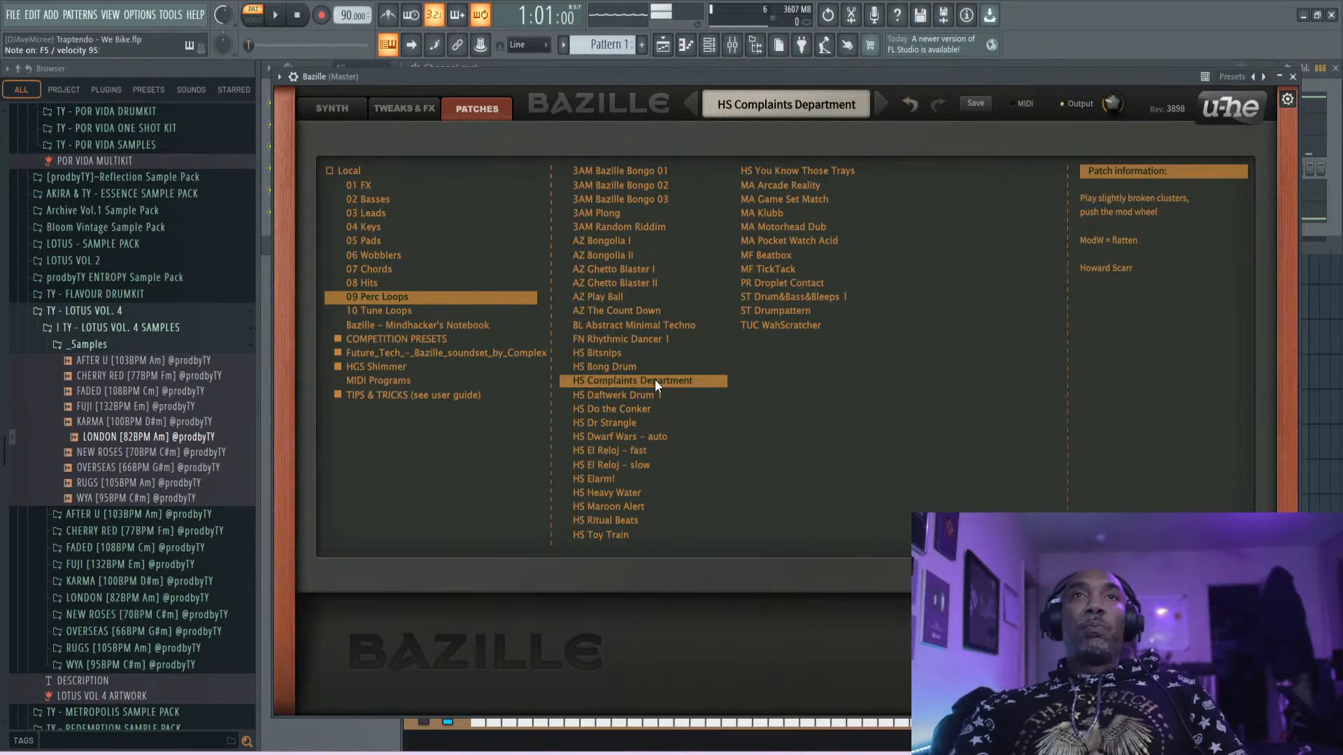
{"action": "left_click", "coordinate": [646, 397]}
{"action": "left_click", "coordinate": [639, 423]}
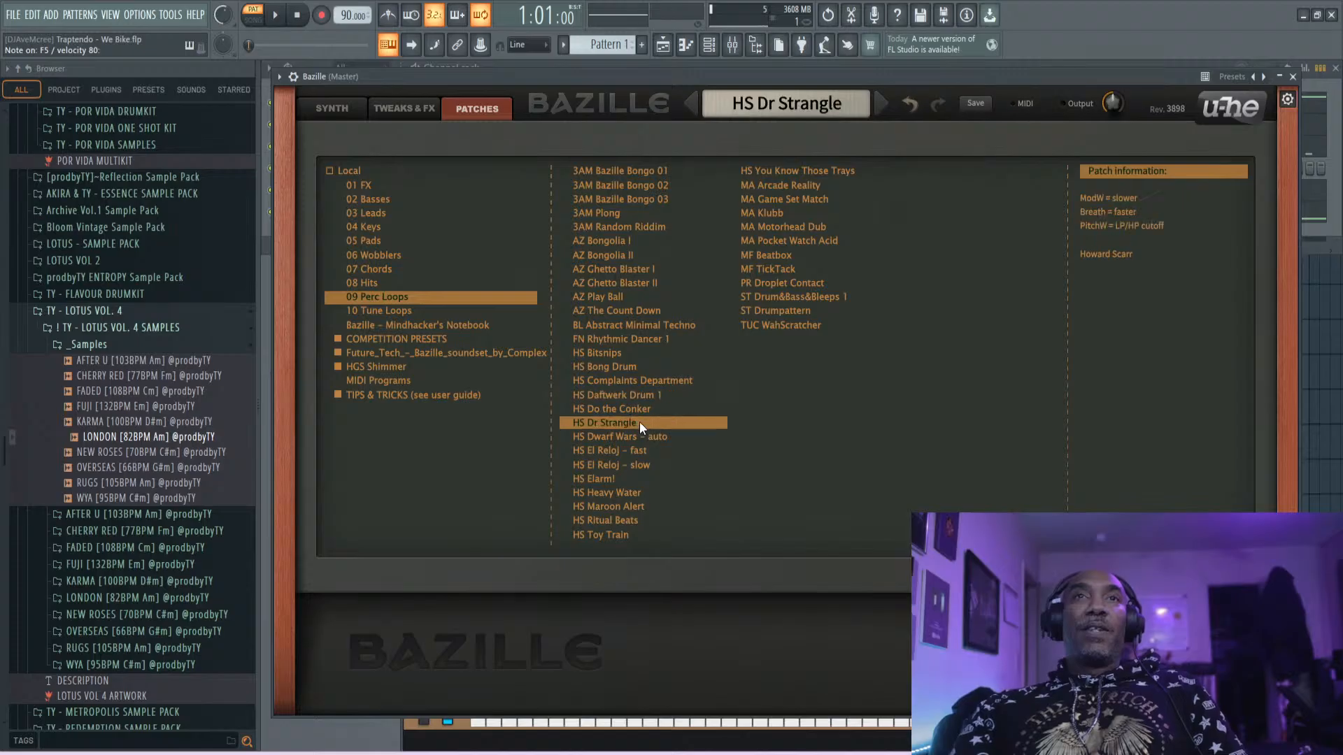
{"action": "left_click", "coordinate": [786, 313]}
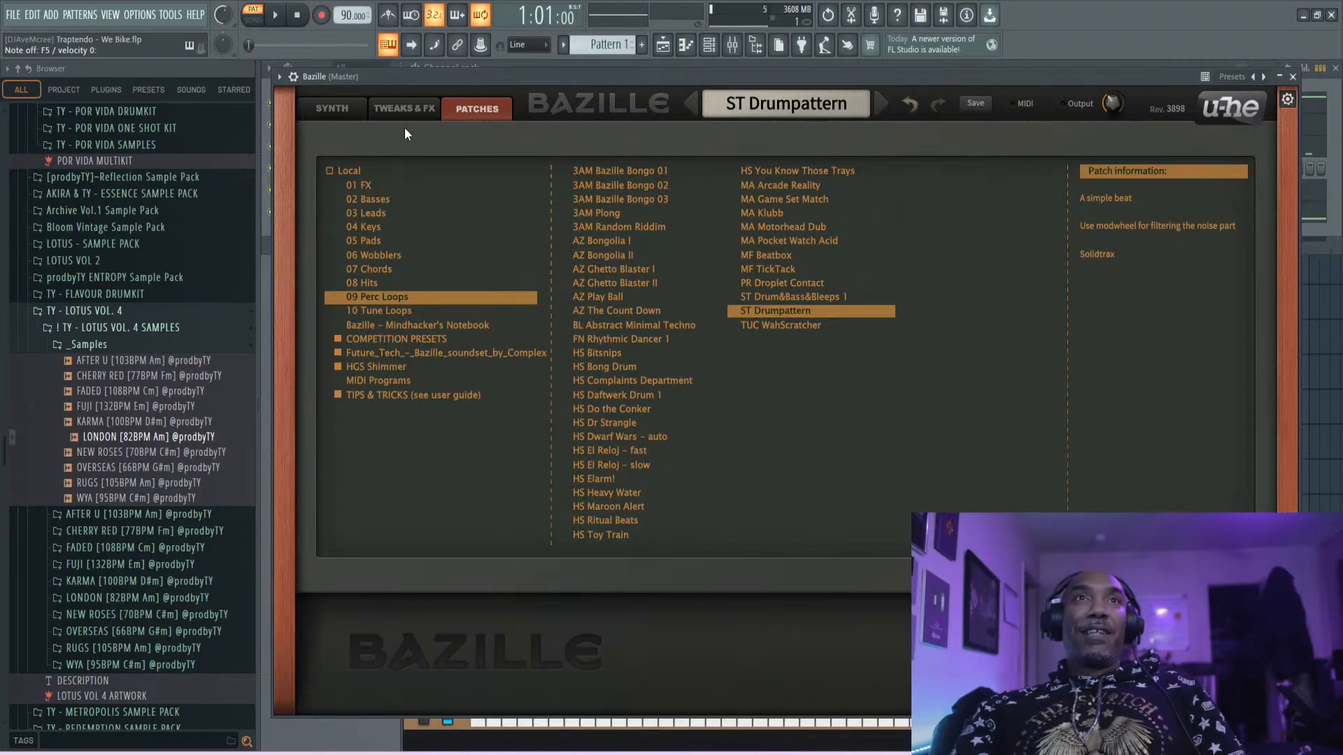
- View the synth controls of ST Drumpattern, try the following patch TUC WahScratcher, and return to the patch browser
{"action": "left_click", "coordinate": [336, 108]}
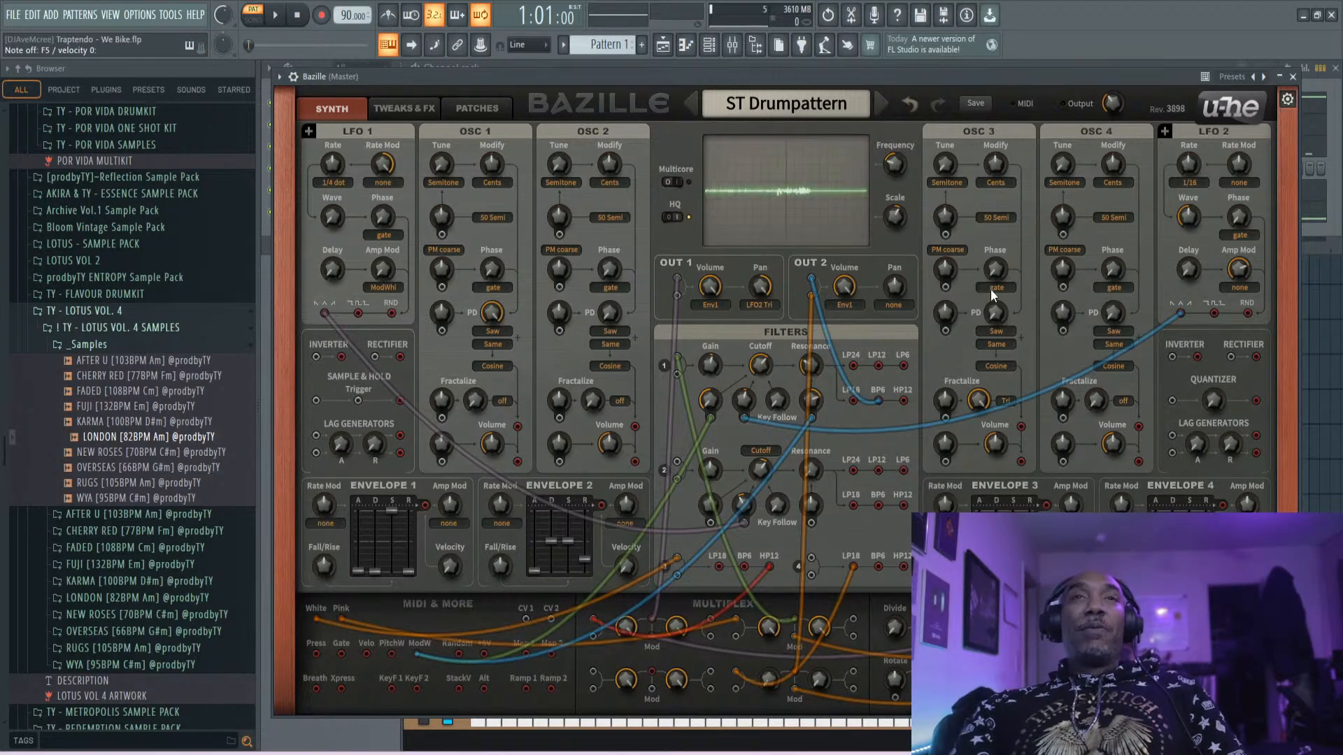
{"action": "left_click", "coordinate": [883, 106]}
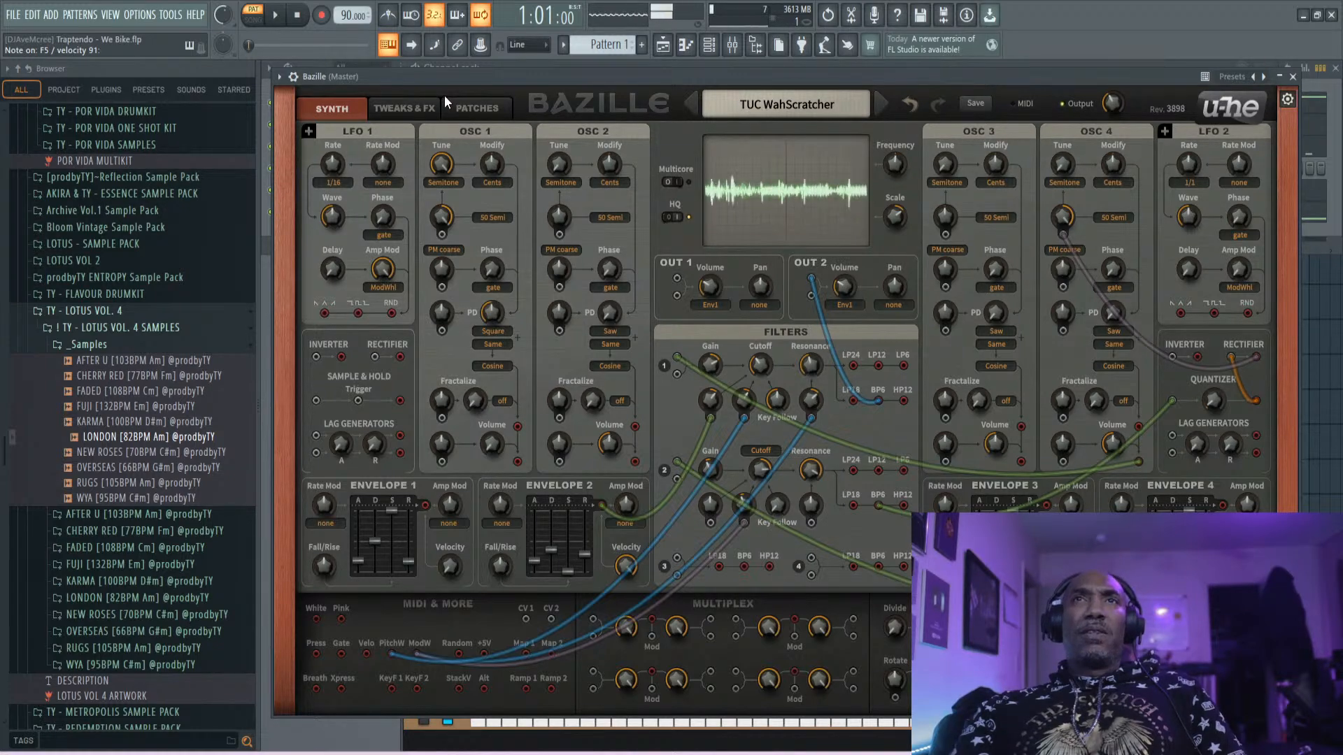
{"action": "left_click", "coordinate": [475, 111]}
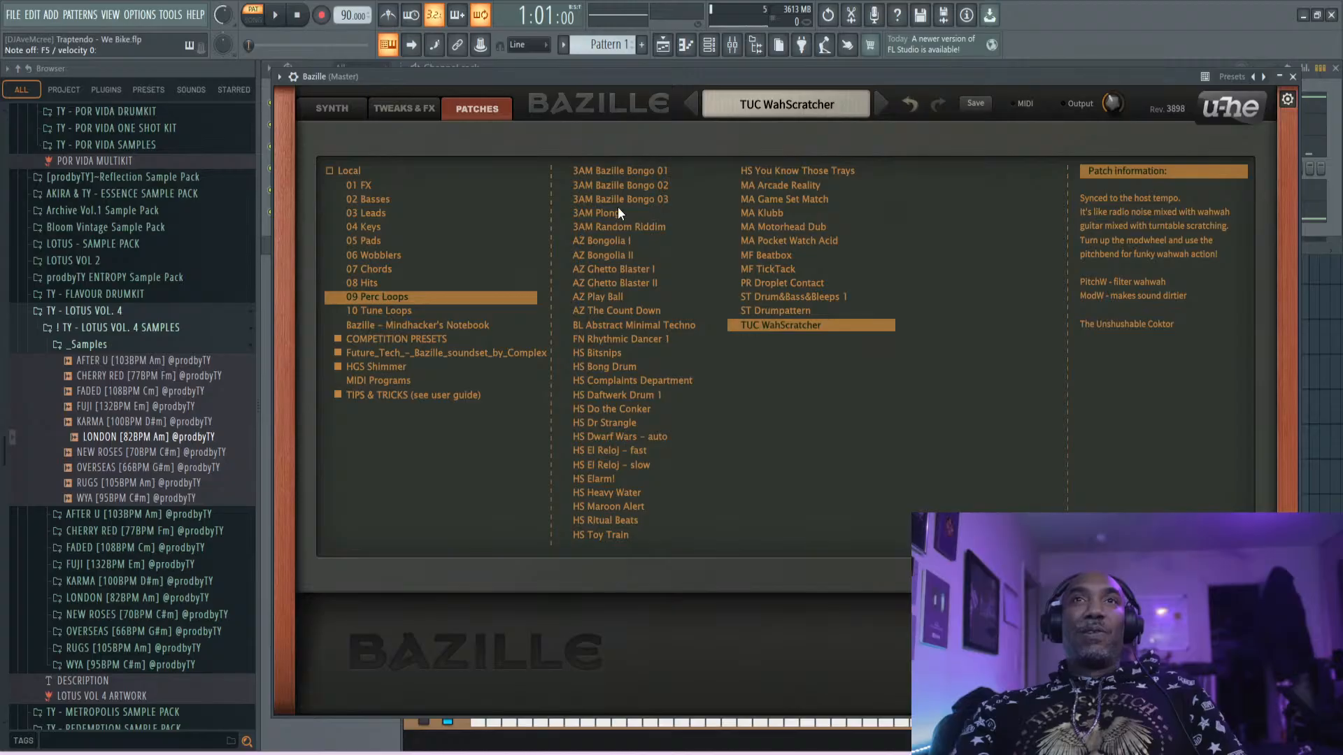
- Show the 03 Leads category, try ARK HandHeld Gamer and HS Fur Bee, and load HS Infinite Cable
{"action": "left_click", "coordinate": [409, 210]}
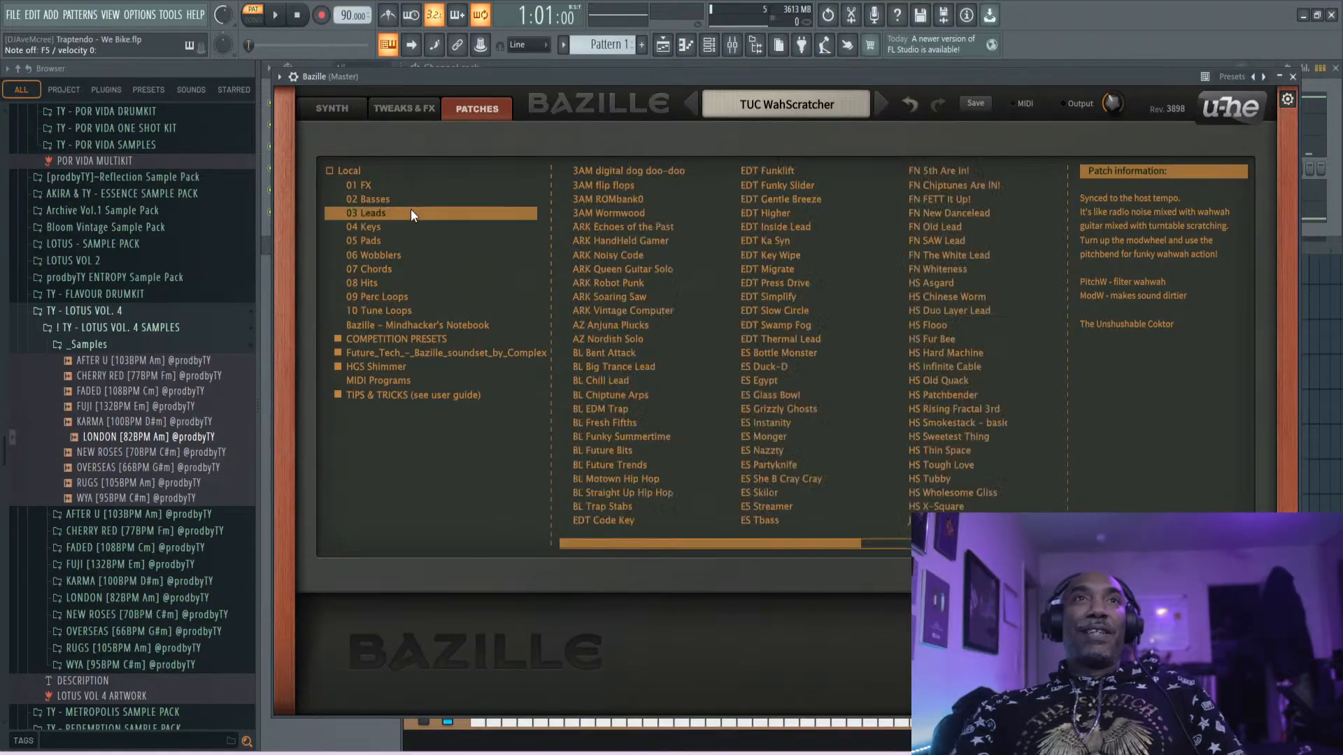
{"action": "left_click", "coordinate": [634, 238]}
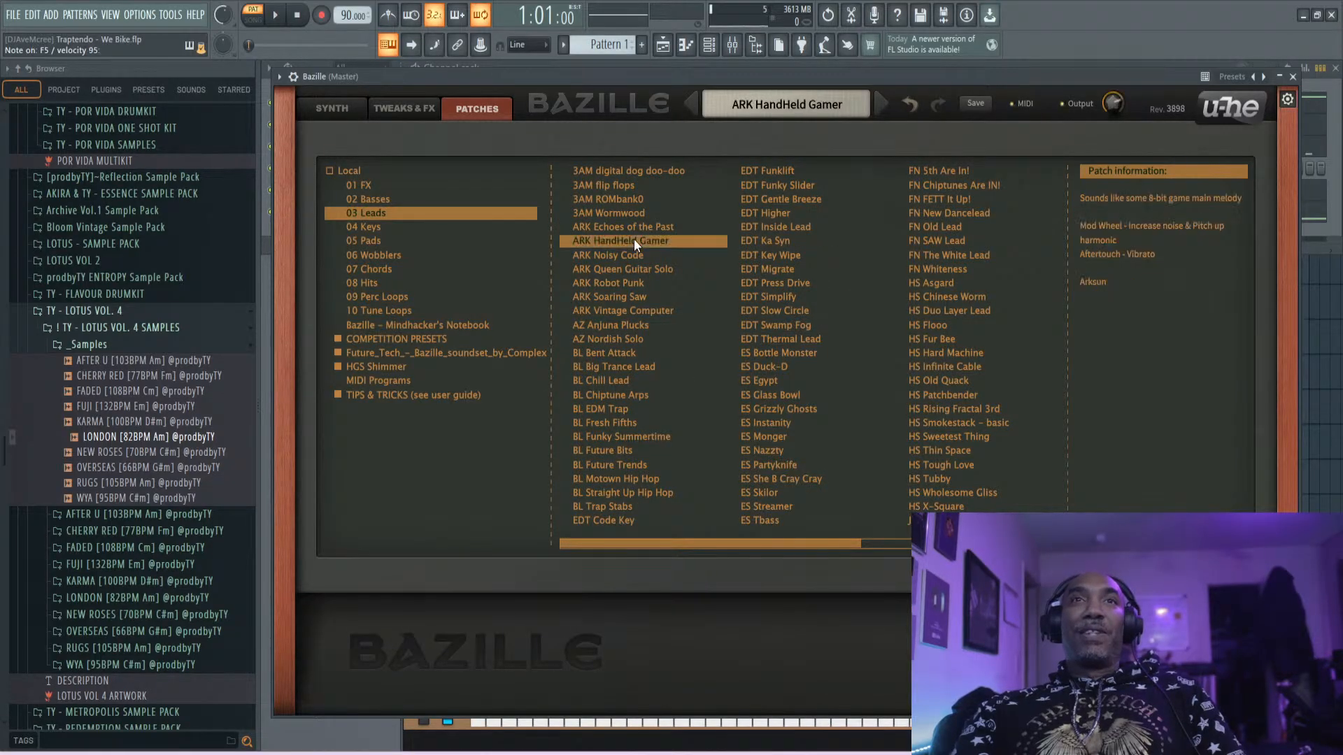
{"action": "left_click", "coordinate": [951, 342]}
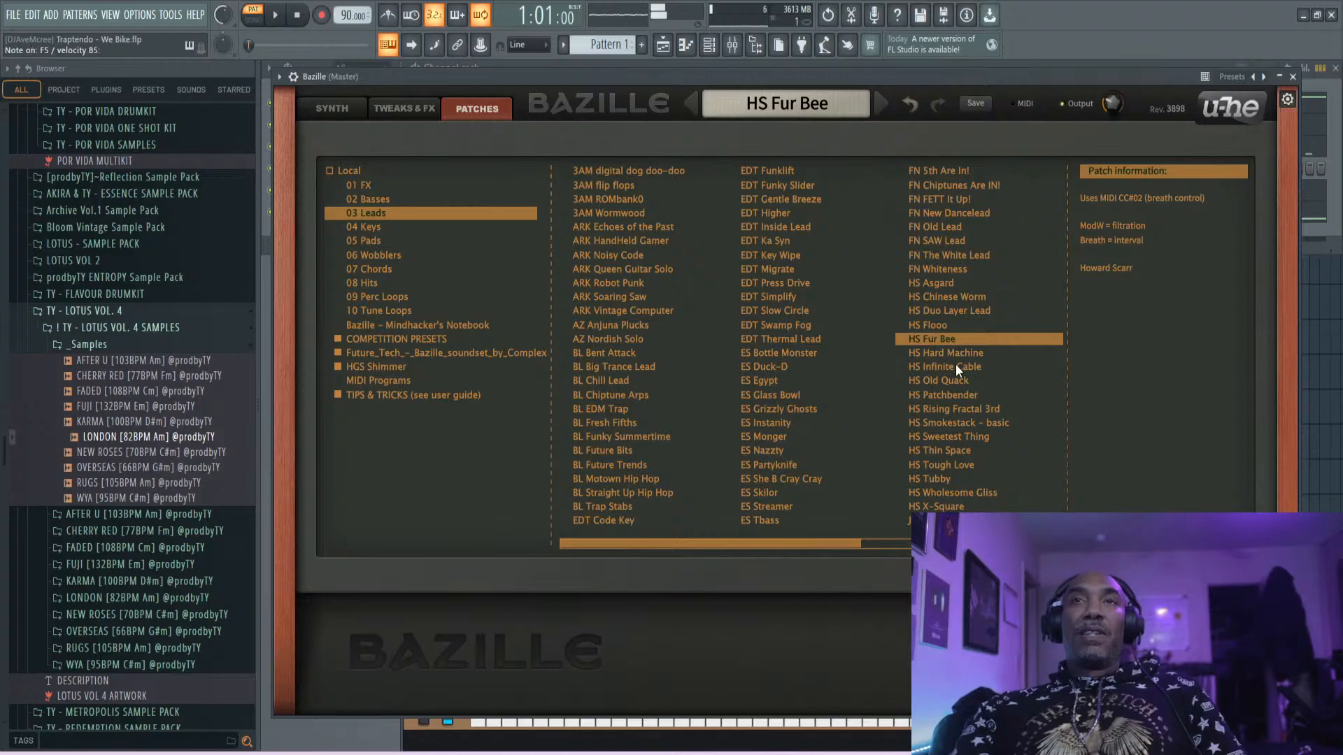
{"action": "left_click", "coordinate": [955, 365]}
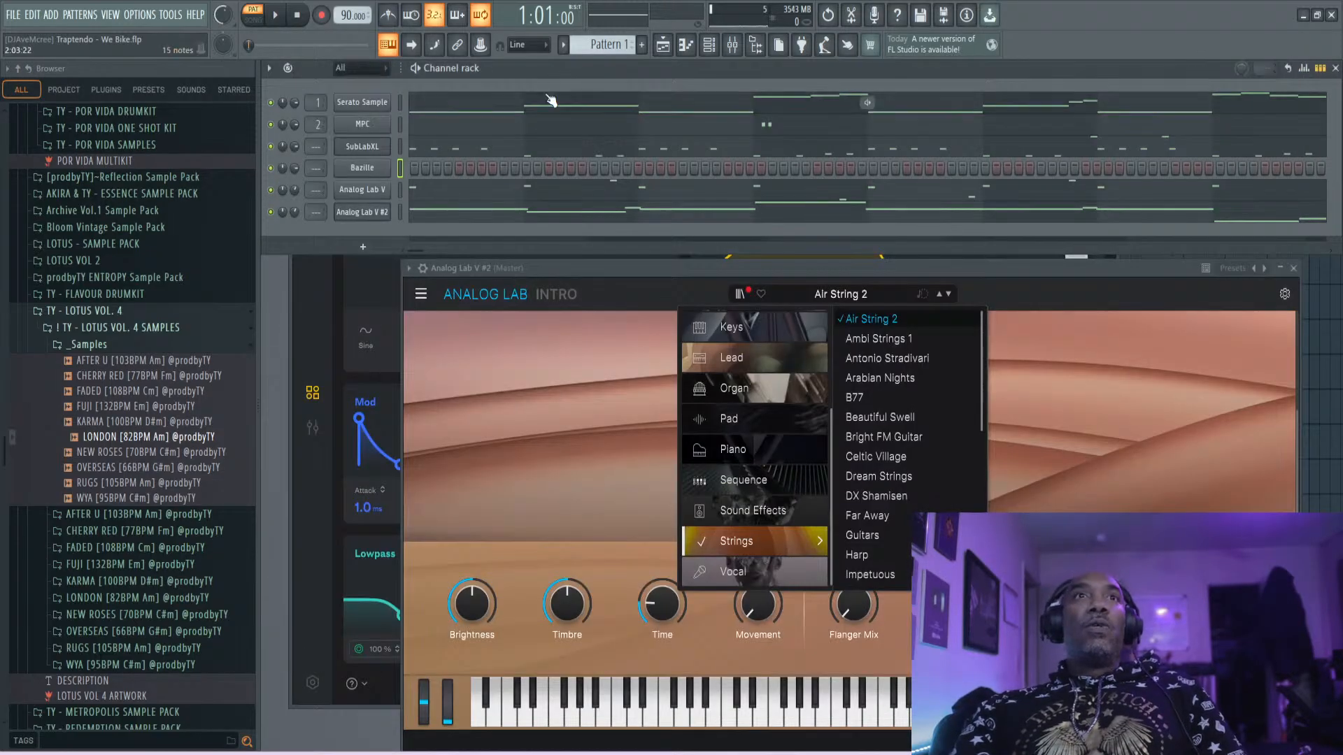
{"action": "right_click", "coordinate": [372, 167]}
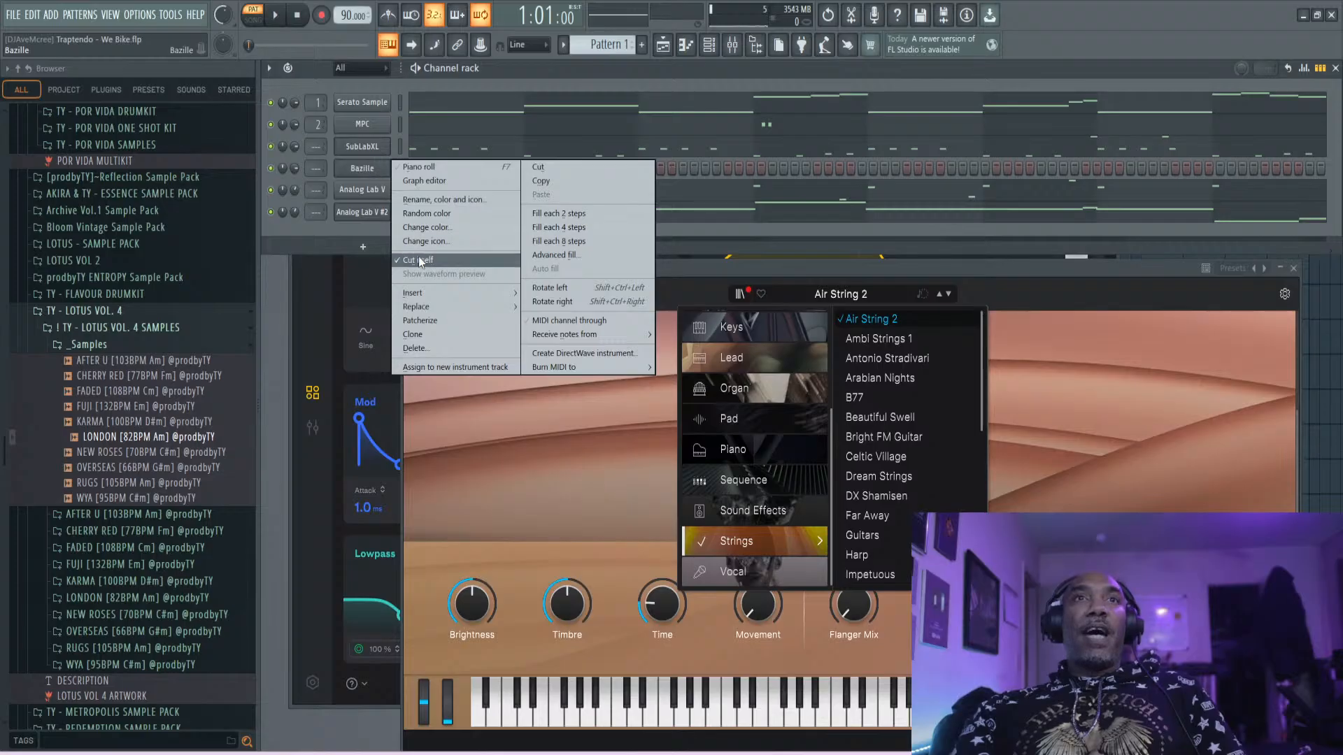
{"action": "mouse_move", "coordinate": [446, 303]}
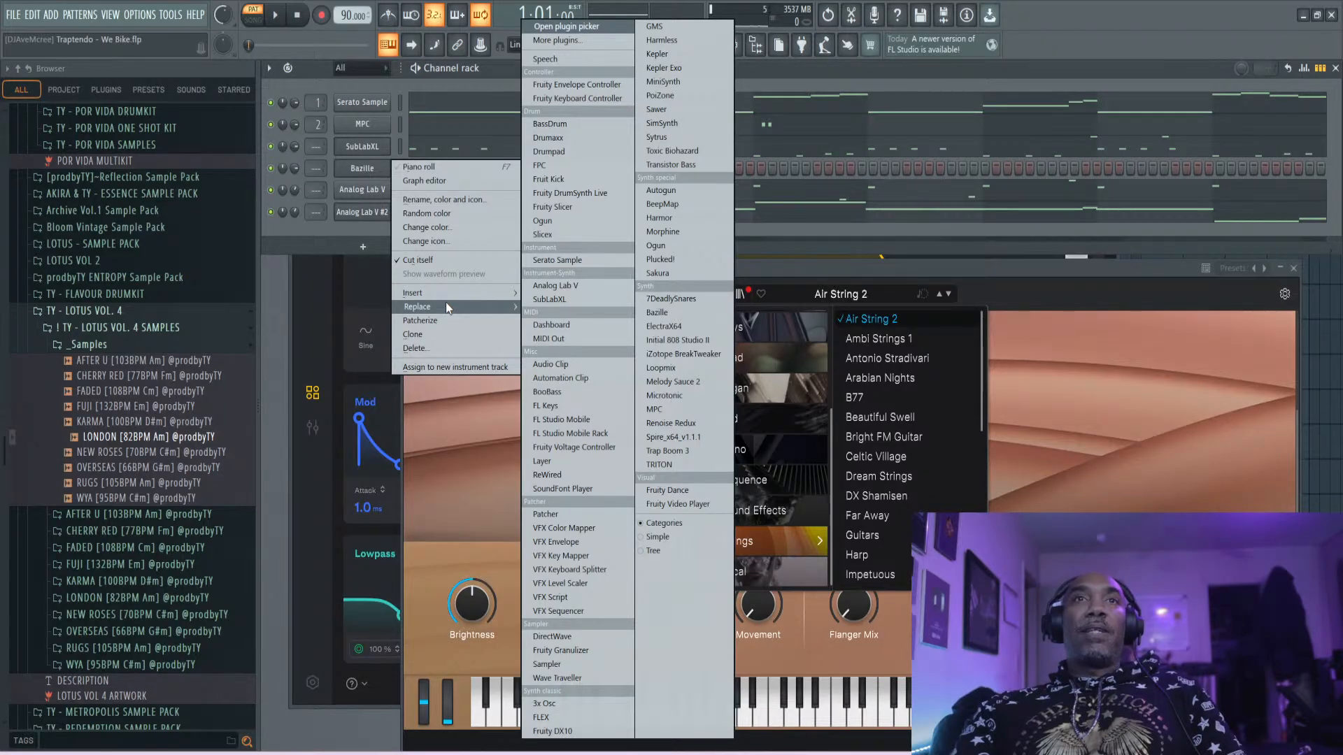
{"action": "left_click", "coordinate": [468, 70]}
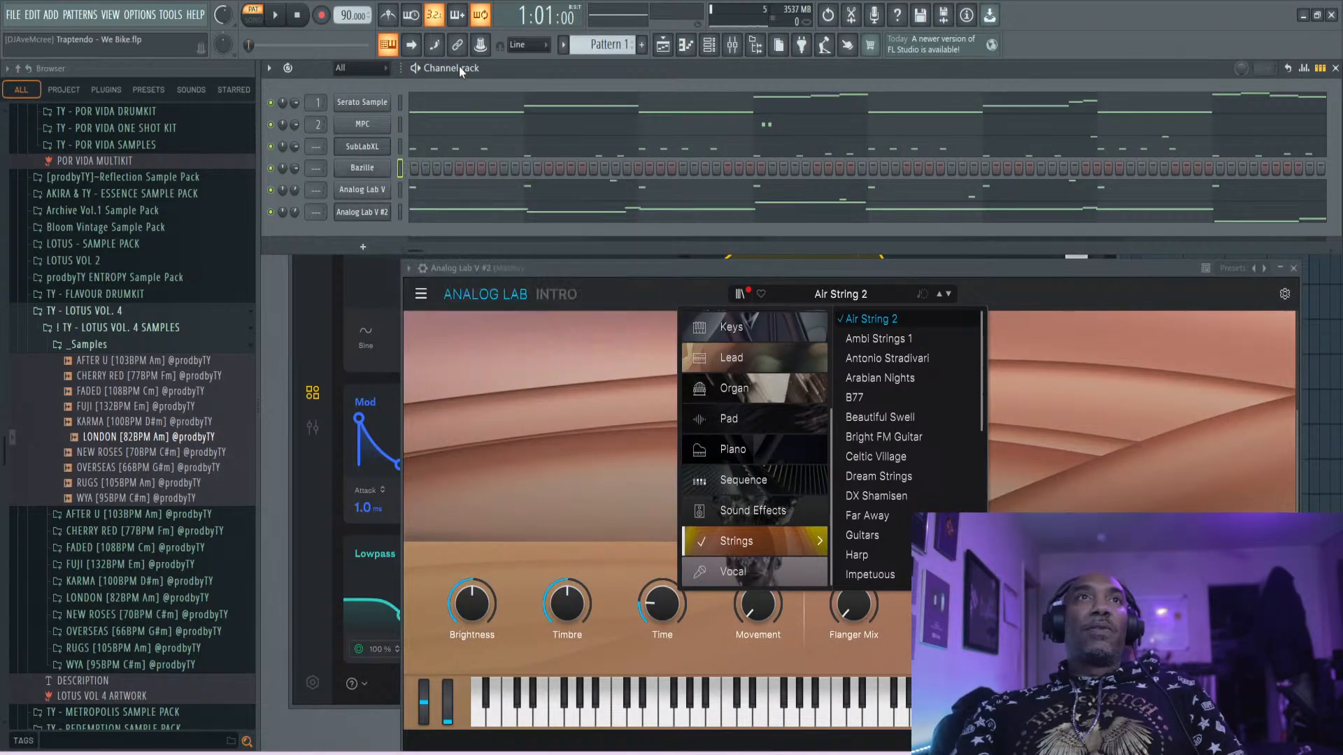
- Open the plugin manager, find the u-he Hive synth in the plugin list and mark it as a favorite
{"action": "left_click", "coordinate": [146, 11]}
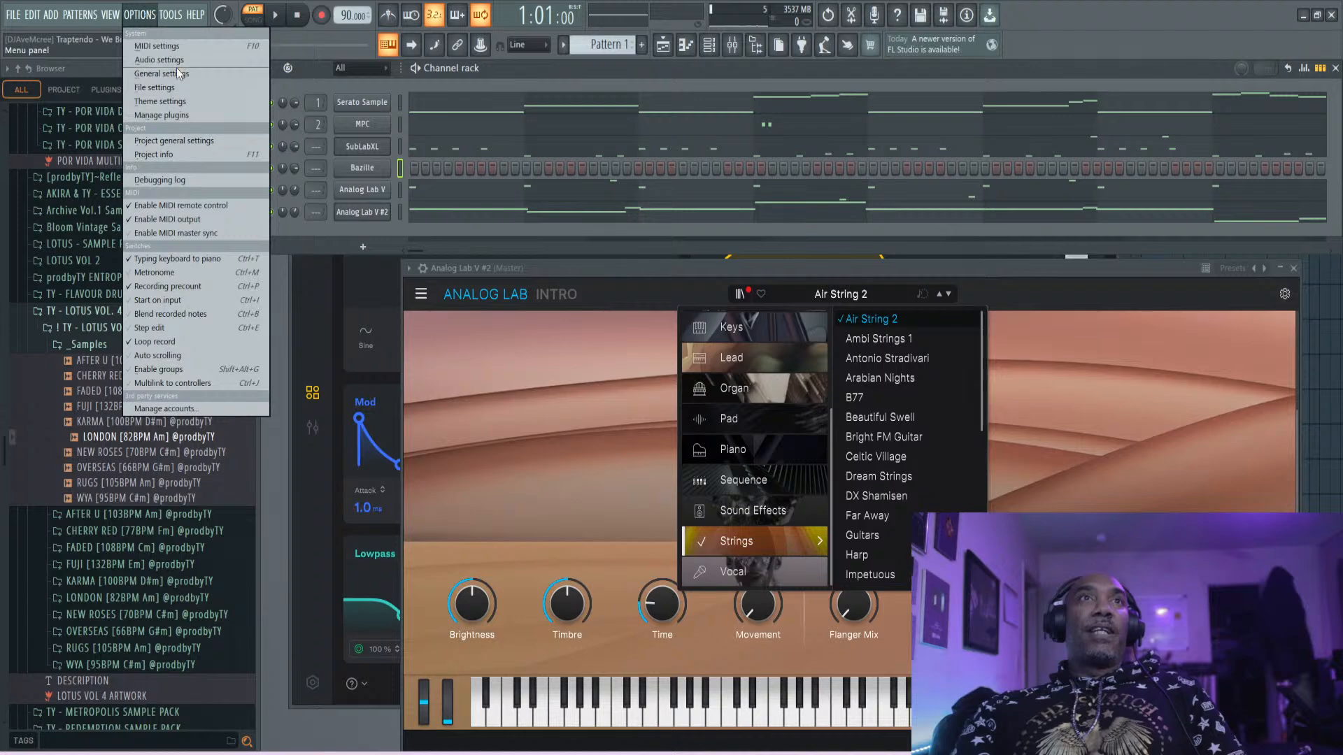
{"action": "left_click", "coordinate": [180, 112]}
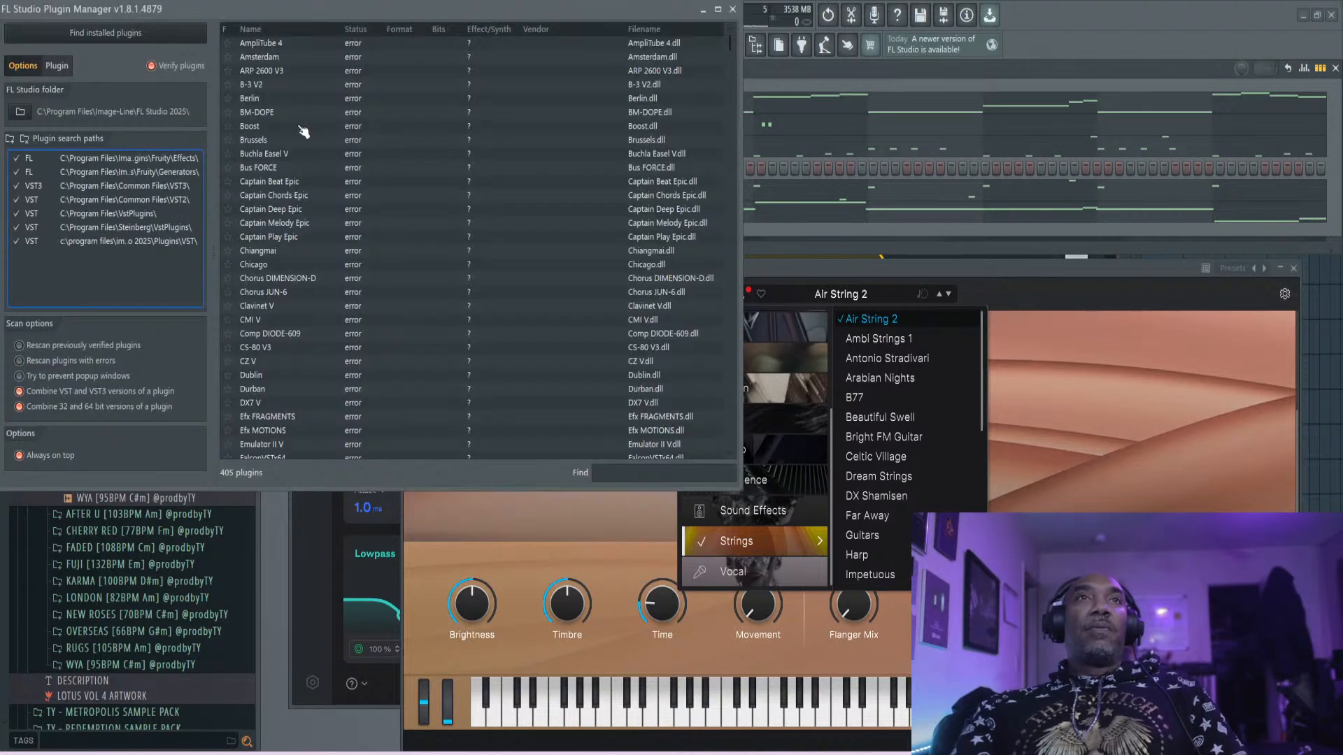
{"action": "scroll", "coordinate": [322, 135], "scroll_direction": "down", "scroll_amount": 7}
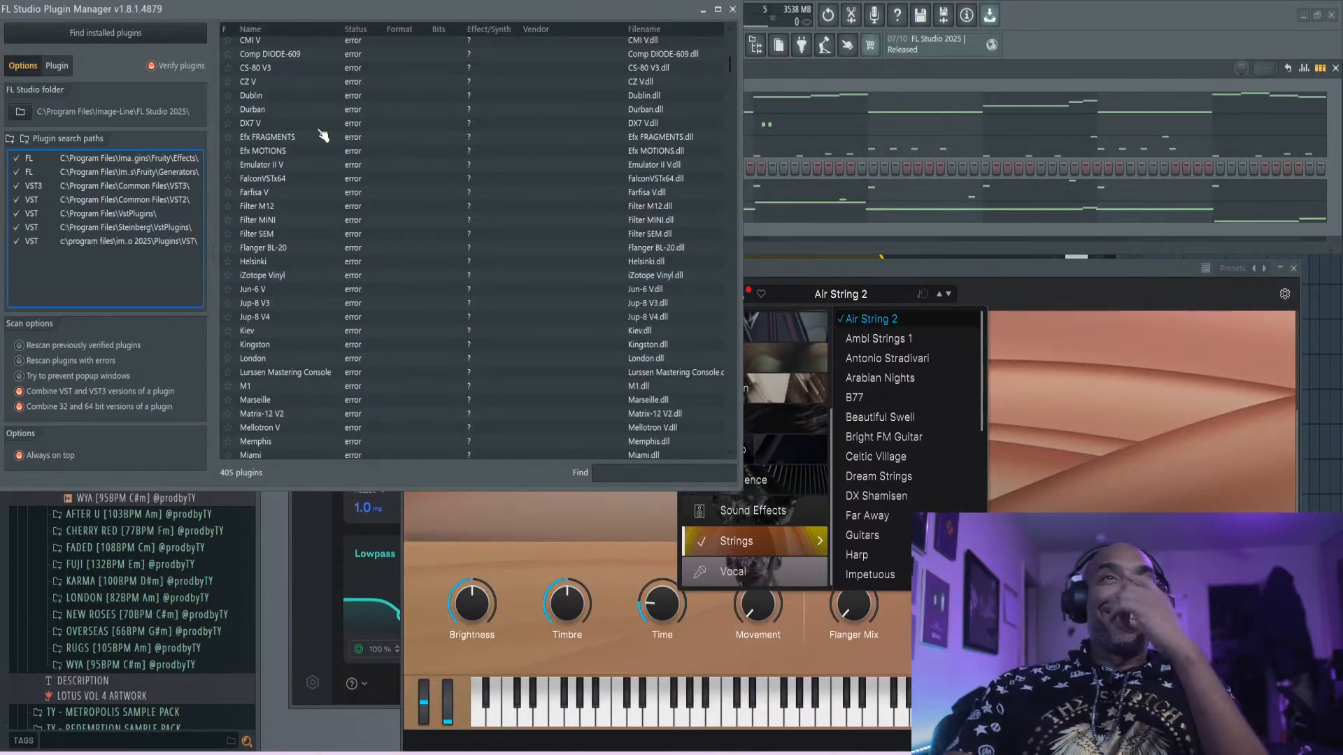
{"action": "scroll", "coordinate": [322, 135], "scroll_direction": "down", "scroll_amount": 15}
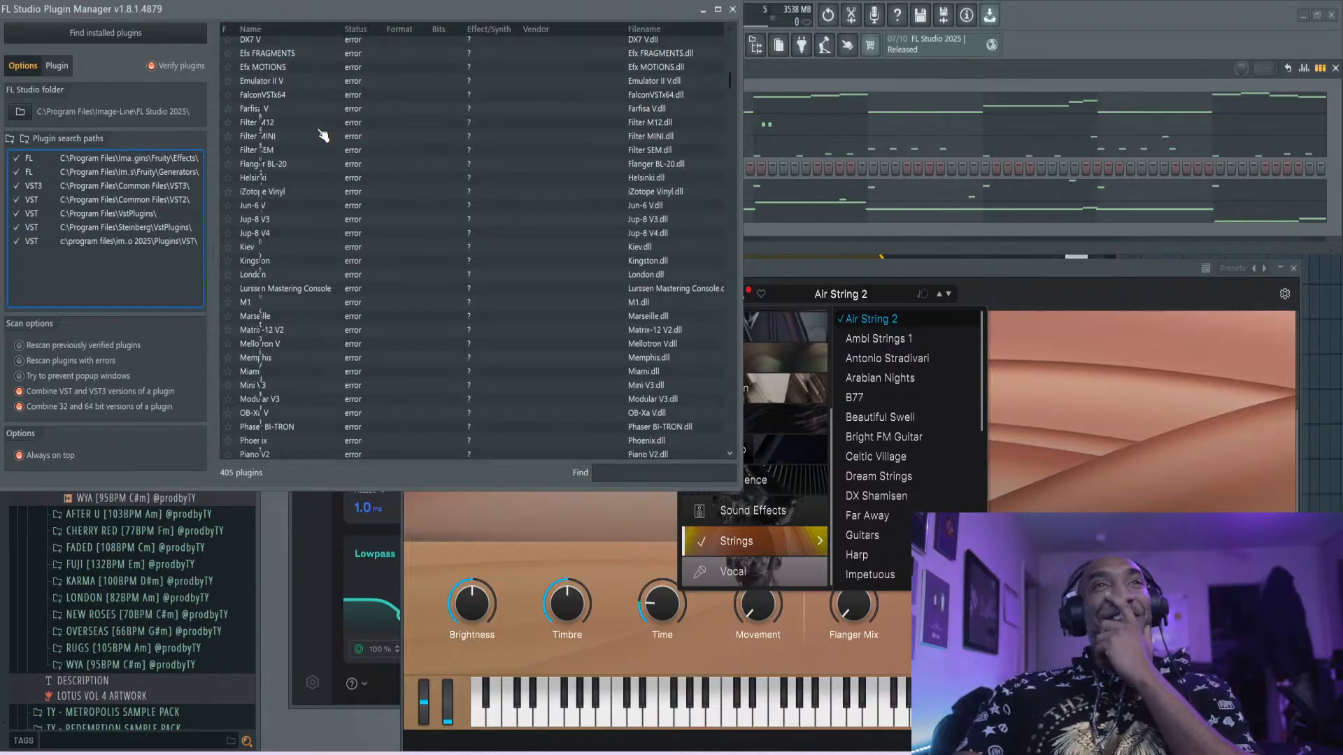
{"action": "scroll", "coordinate": [323, 134], "scroll_direction": "down", "scroll_amount": 20}
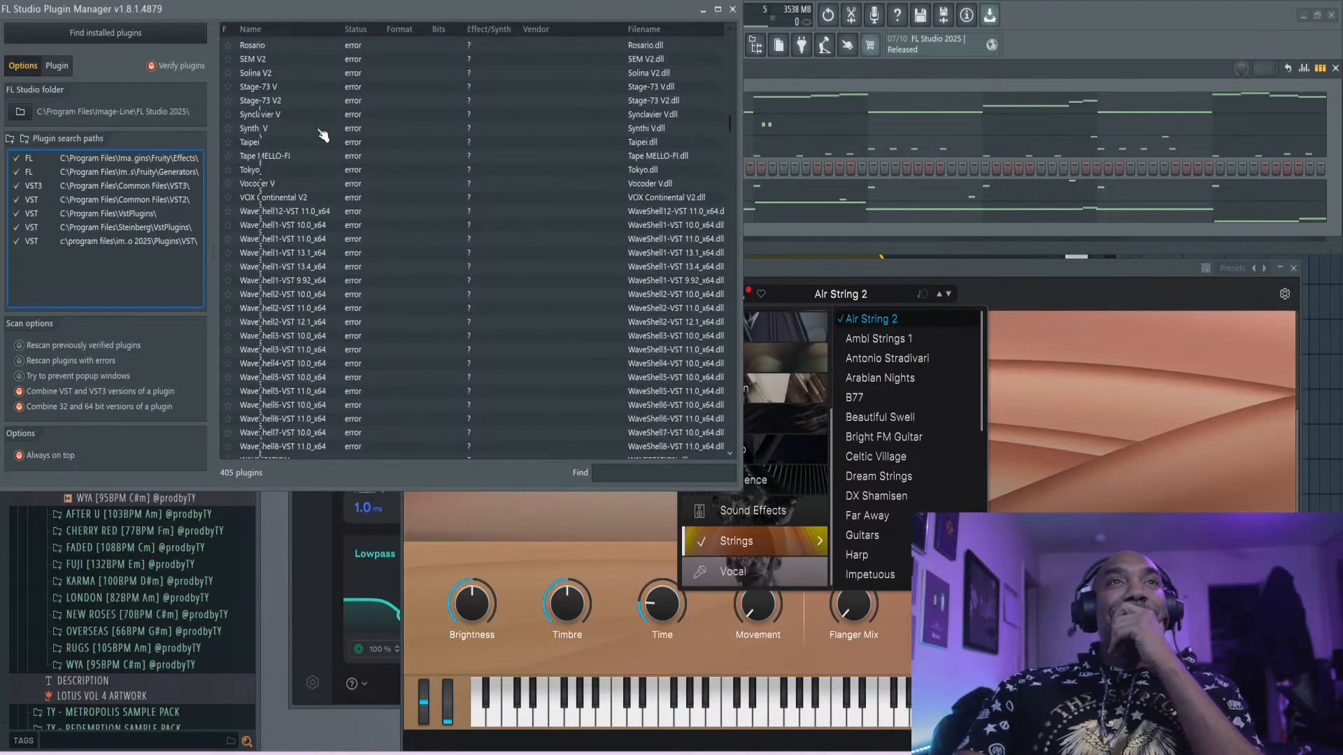
{"action": "scroll", "coordinate": [323, 135], "scroll_direction": "down", "scroll_amount": 20}
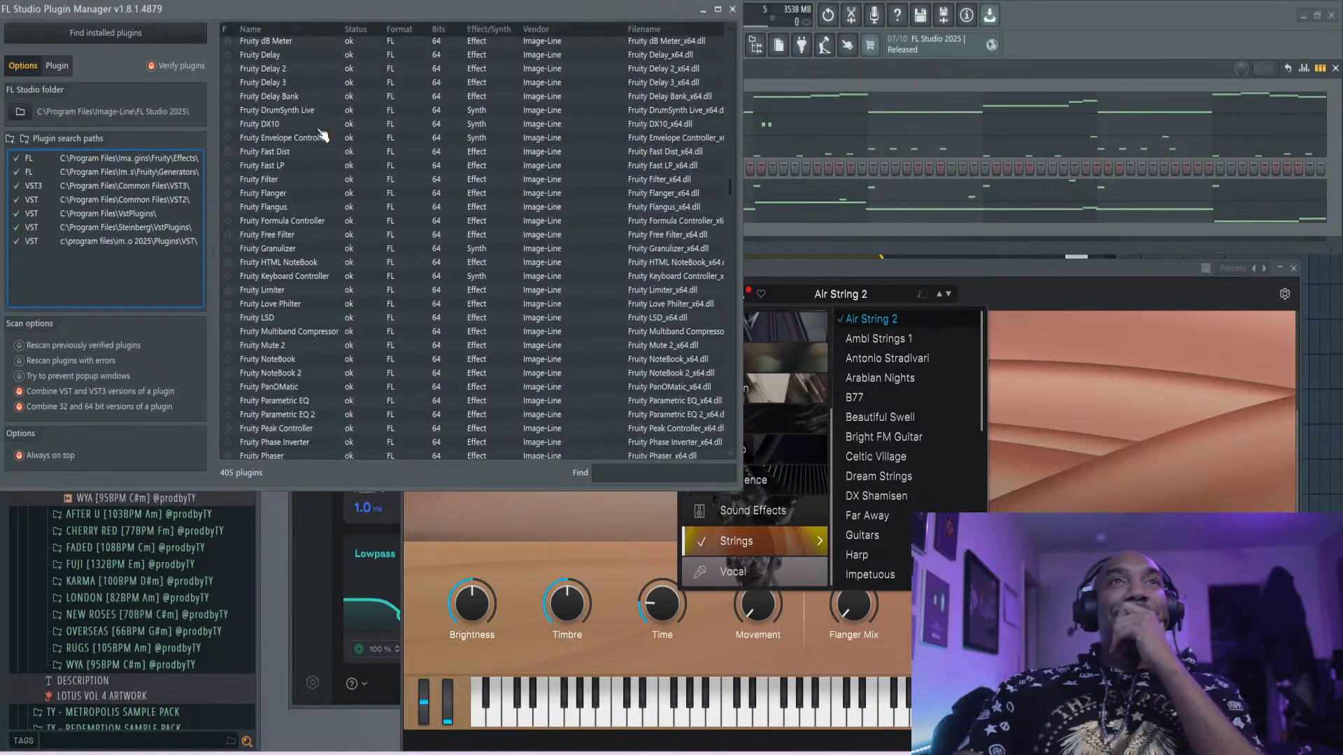
{"action": "scroll", "coordinate": [323, 135], "scroll_direction": "down", "scroll_amount": 15}
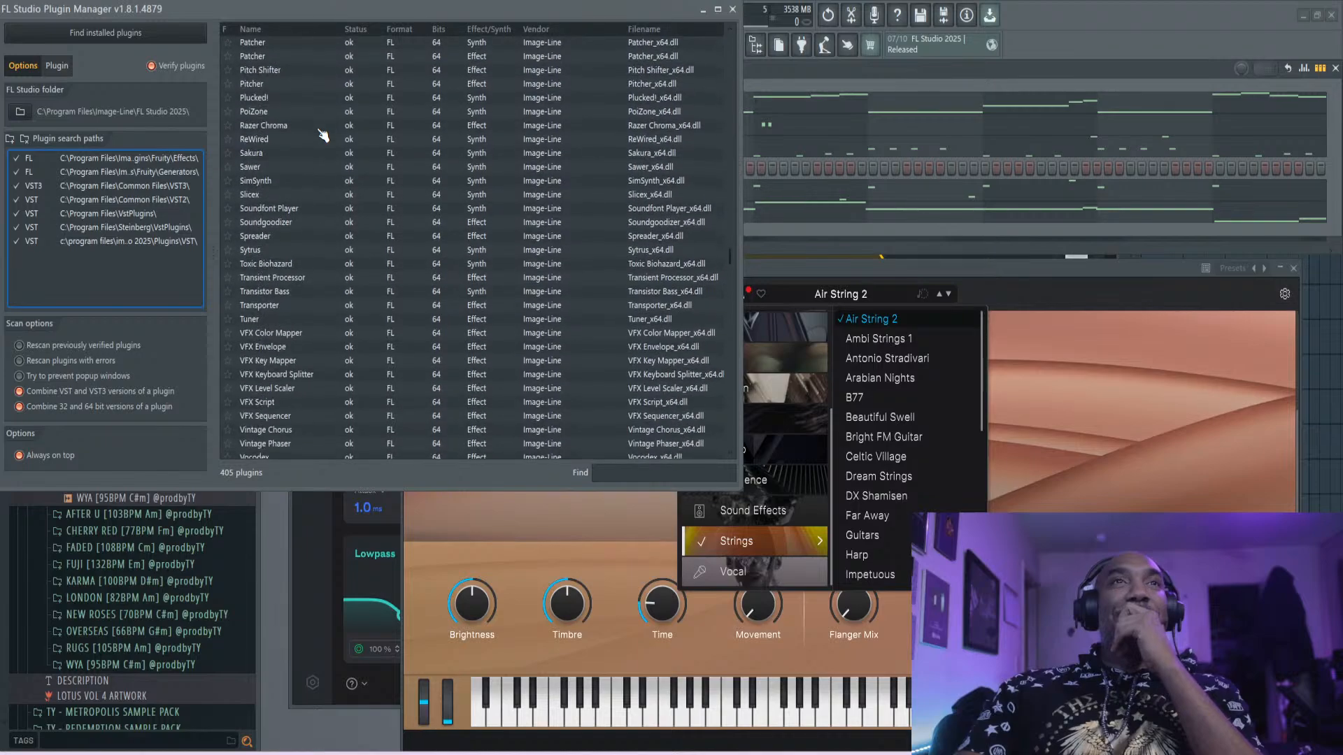
{"action": "scroll", "coordinate": [322, 135], "scroll_direction": "up", "scroll_amount": 15}
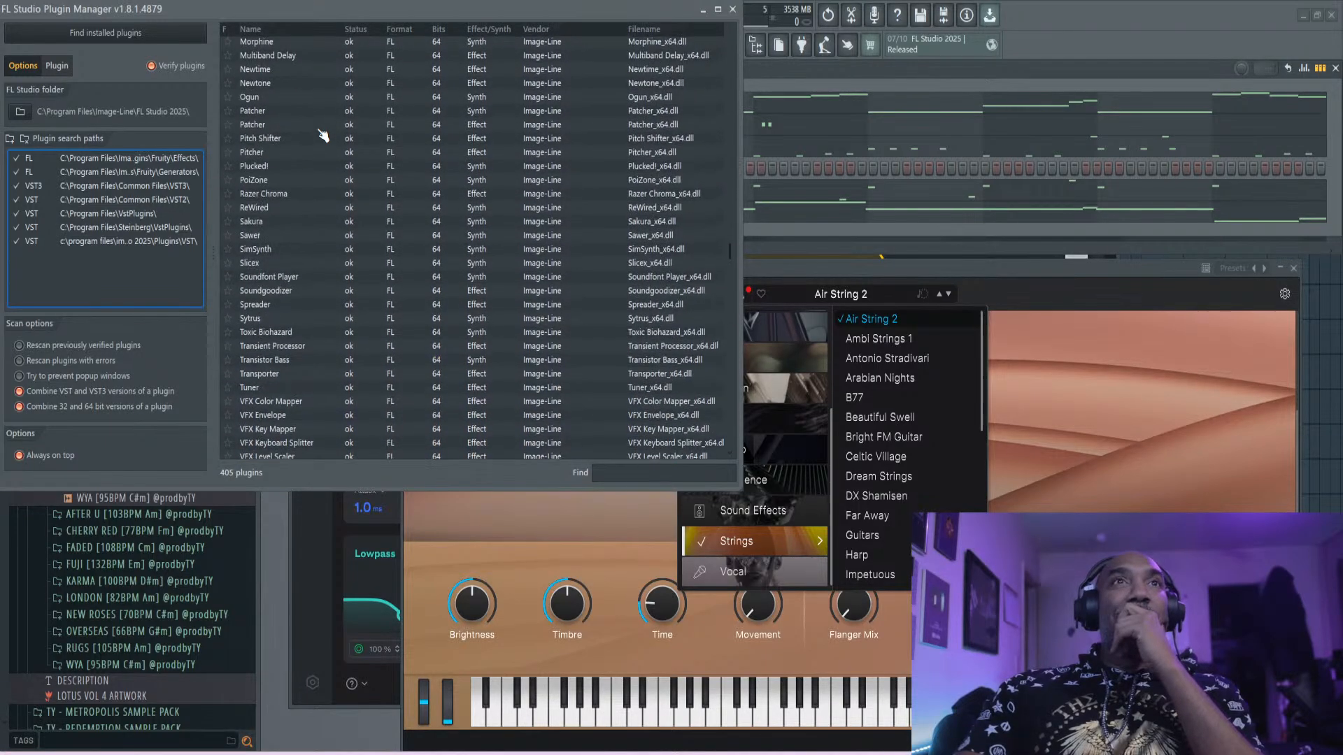
{"action": "scroll", "coordinate": [323, 135], "scroll_direction": "down", "scroll_amount": 15}
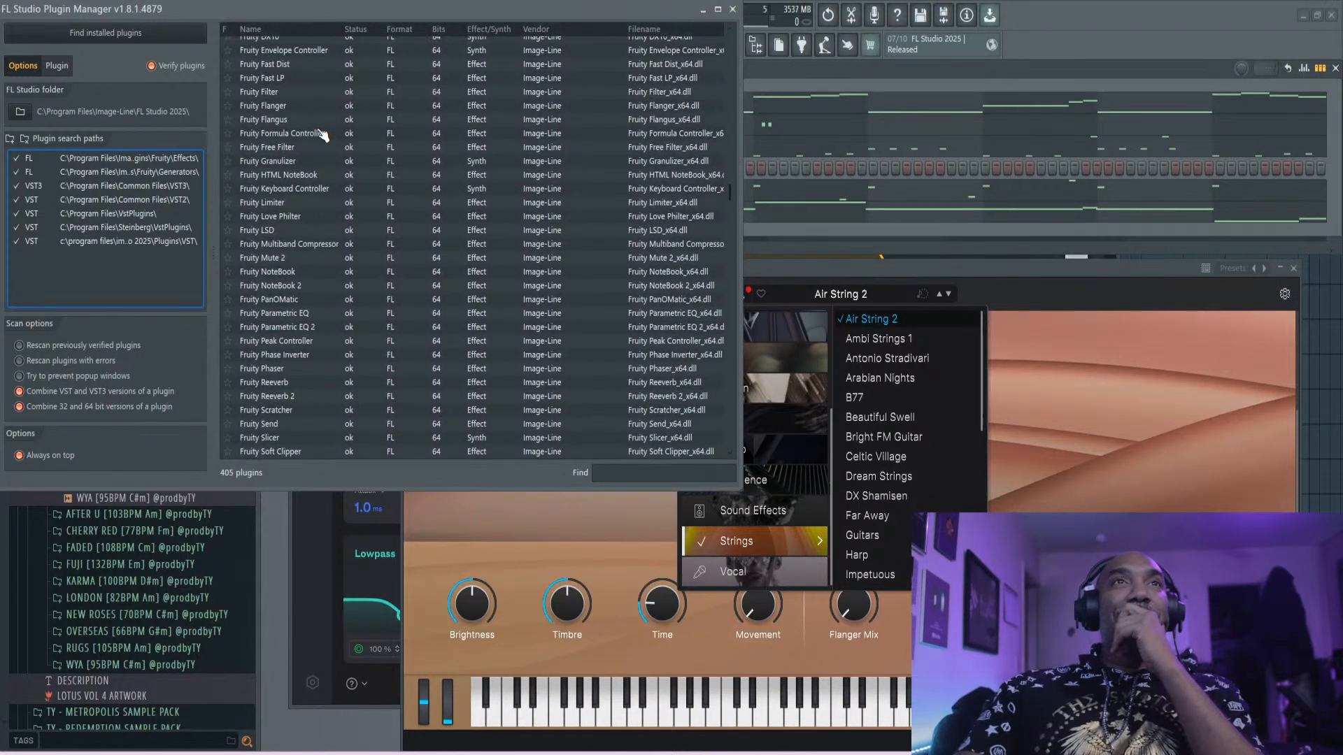
{"action": "scroll", "coordinate": [322, 135], "scroll_direction": "down", "scroll_amount": 8}
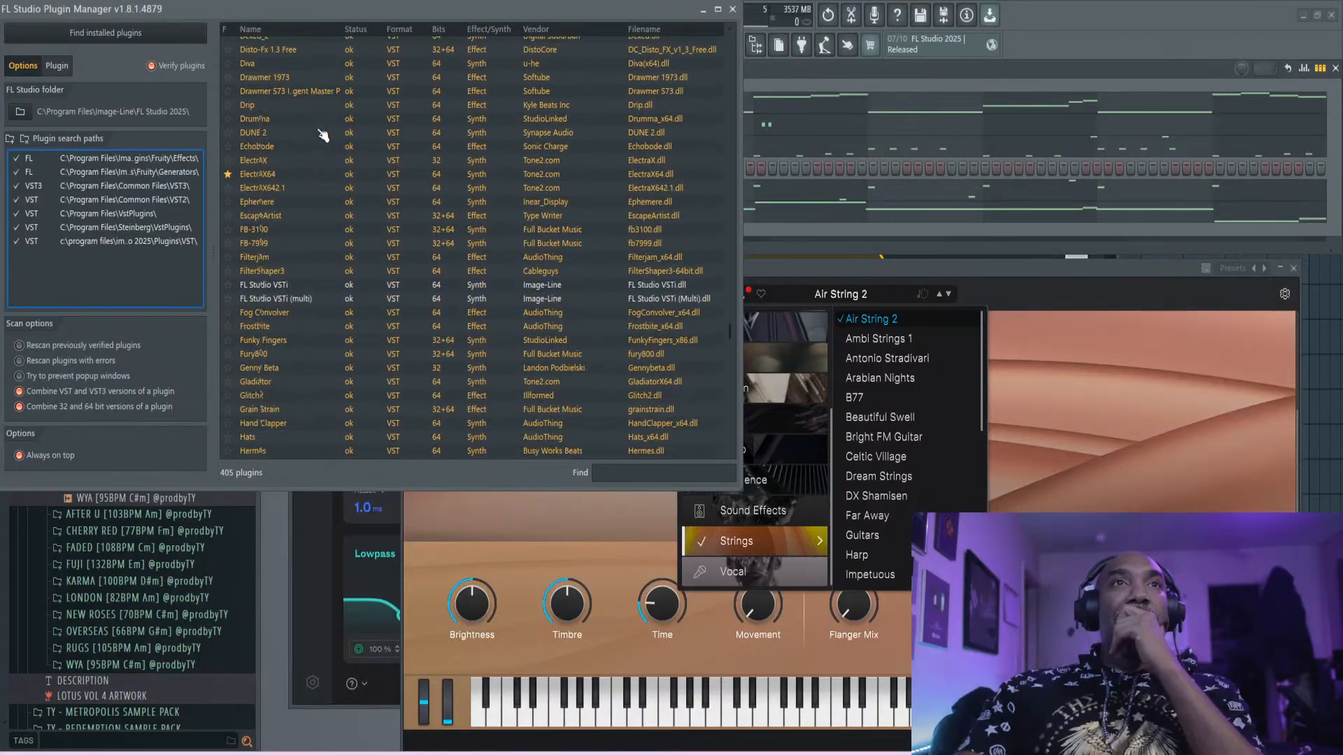
{"action": "scroll", "coordinate": [322, 135], "scroll_direction": "down", "scroll_amount": 3}
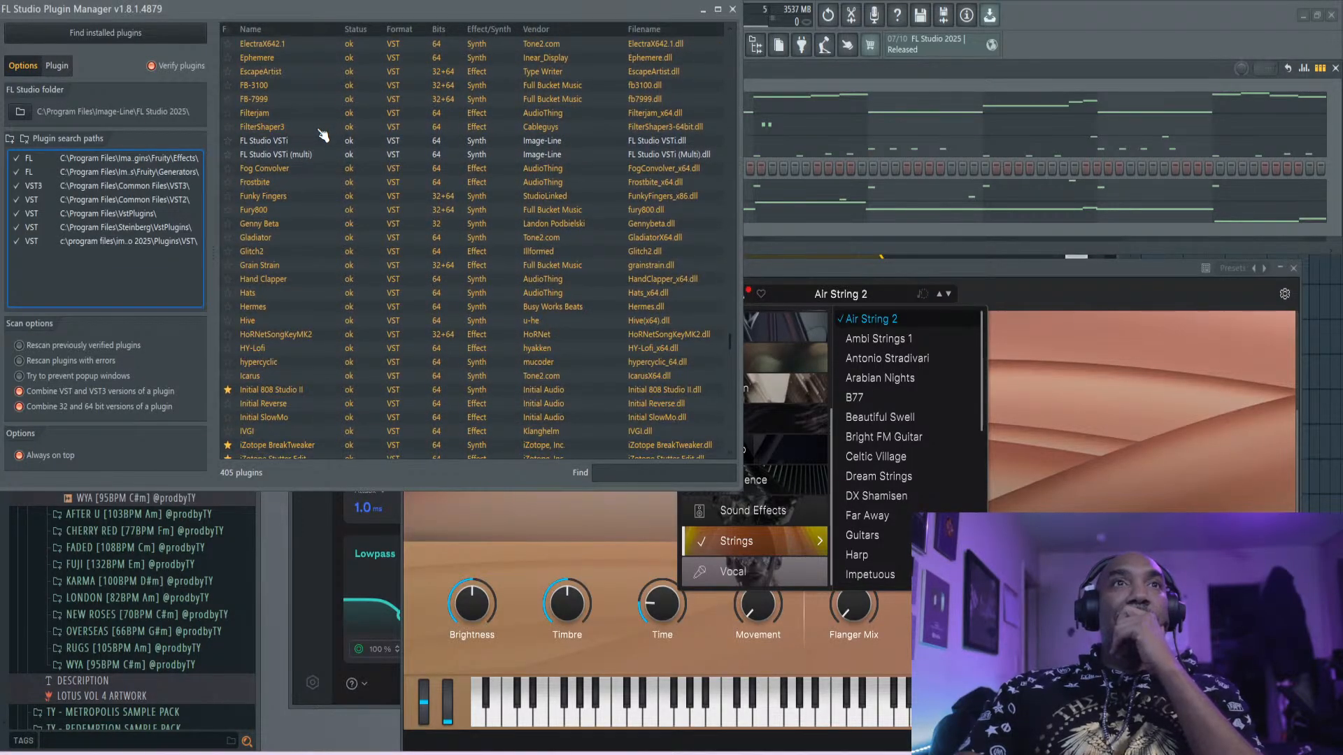
{"action": "left_click", "coordinate": [229, 321]}
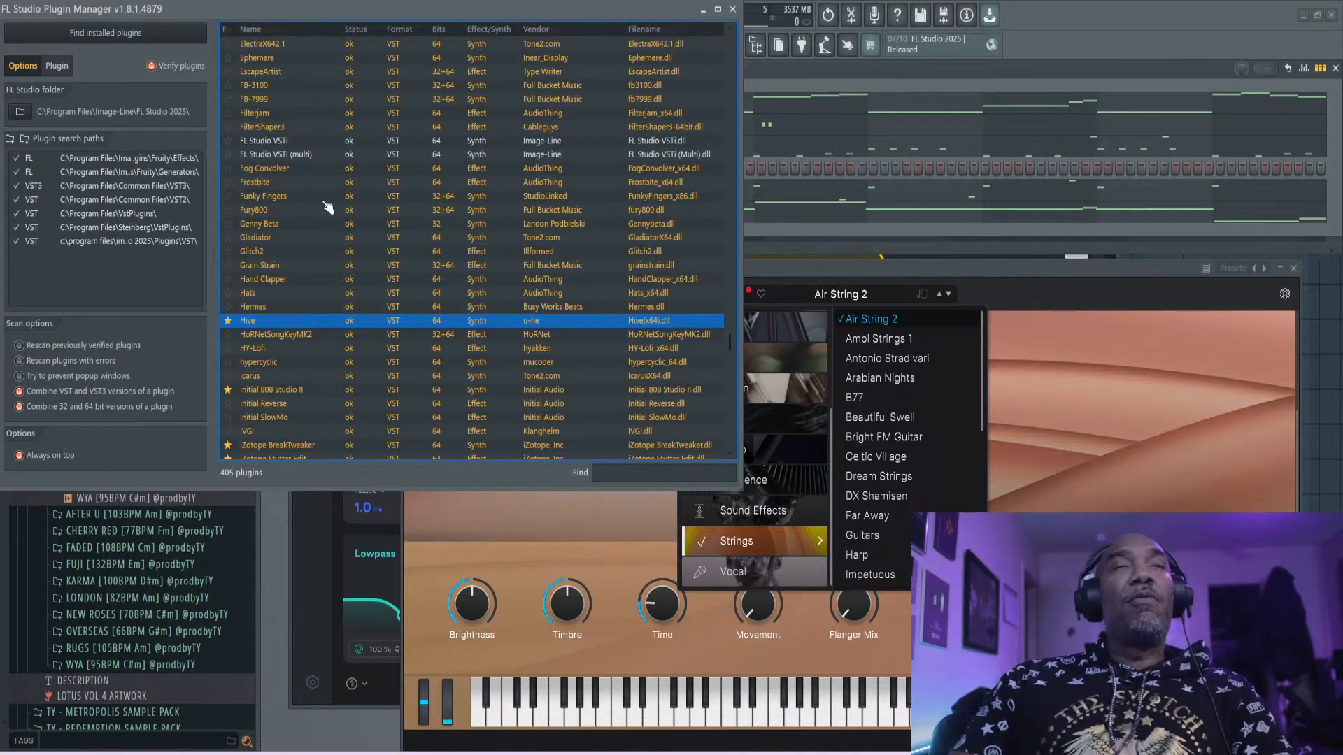
{"action": "scroll", "coordinate": [327, 208], "scroll_direction": "down", "scroll_amount": 3}
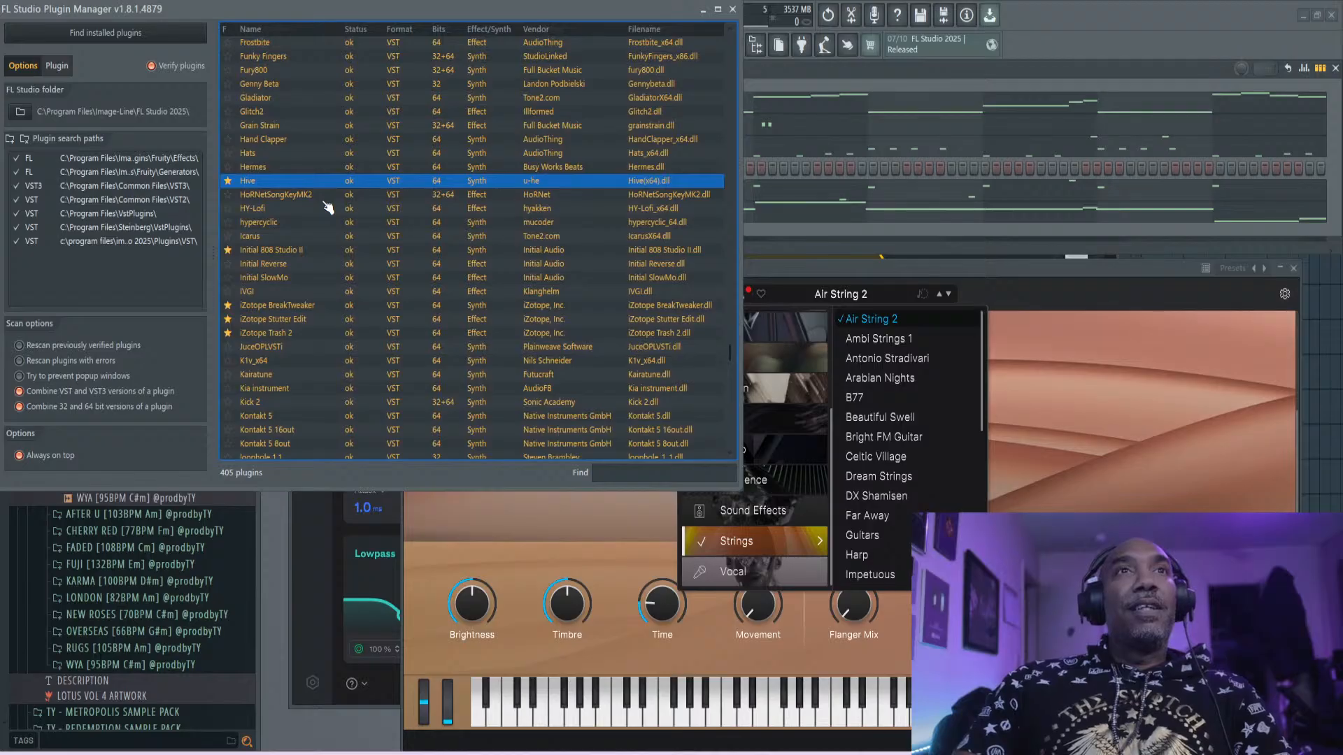
- Find Movement and Momentum in the plugin list and mark both as favorites
{"action": "scroll", "coordinate": [328, 208], "scroll_direction": "down", "scroll_amount": 8}
{"action": "scroll", "coordinate": [327, 207], "scroll_direction": "down", "scroll_amount": 3}
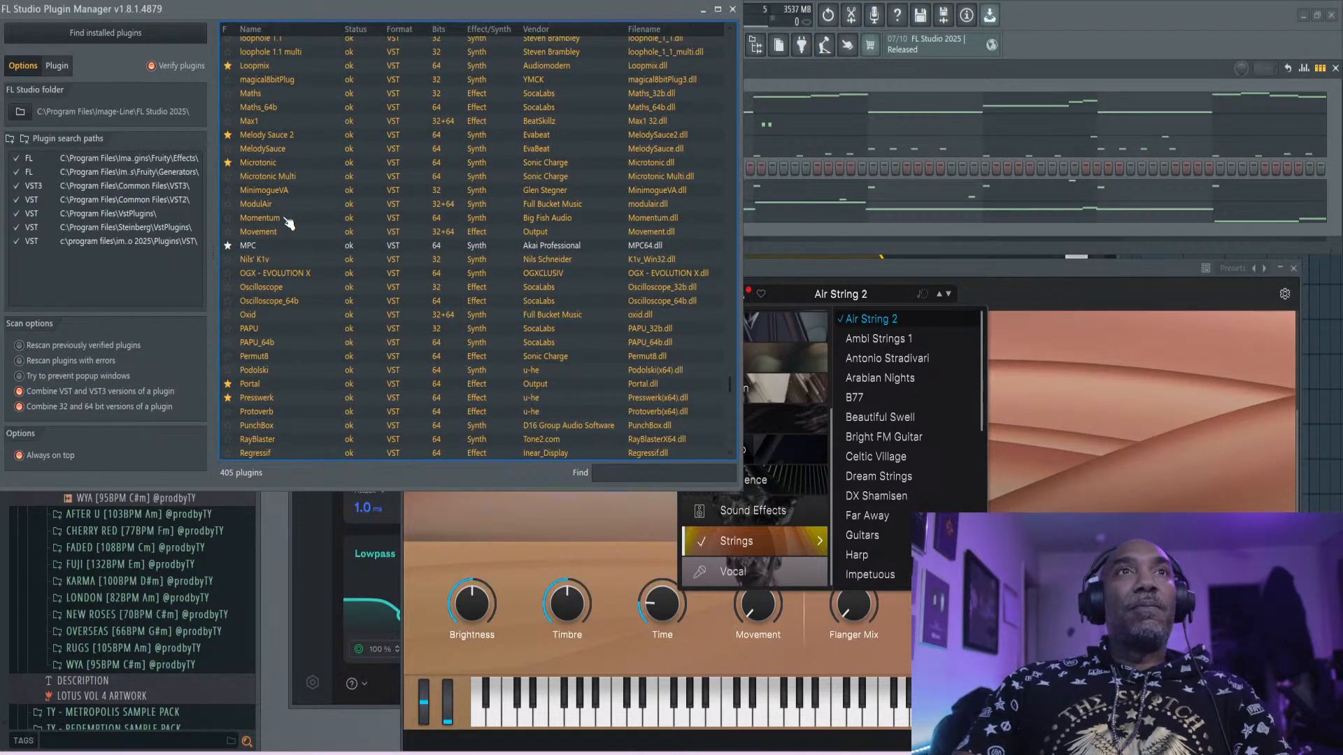
{"action": "left_click", "coordinate": [228, 232]}
{"action": "left_click", "coordinate": [228, 221]}
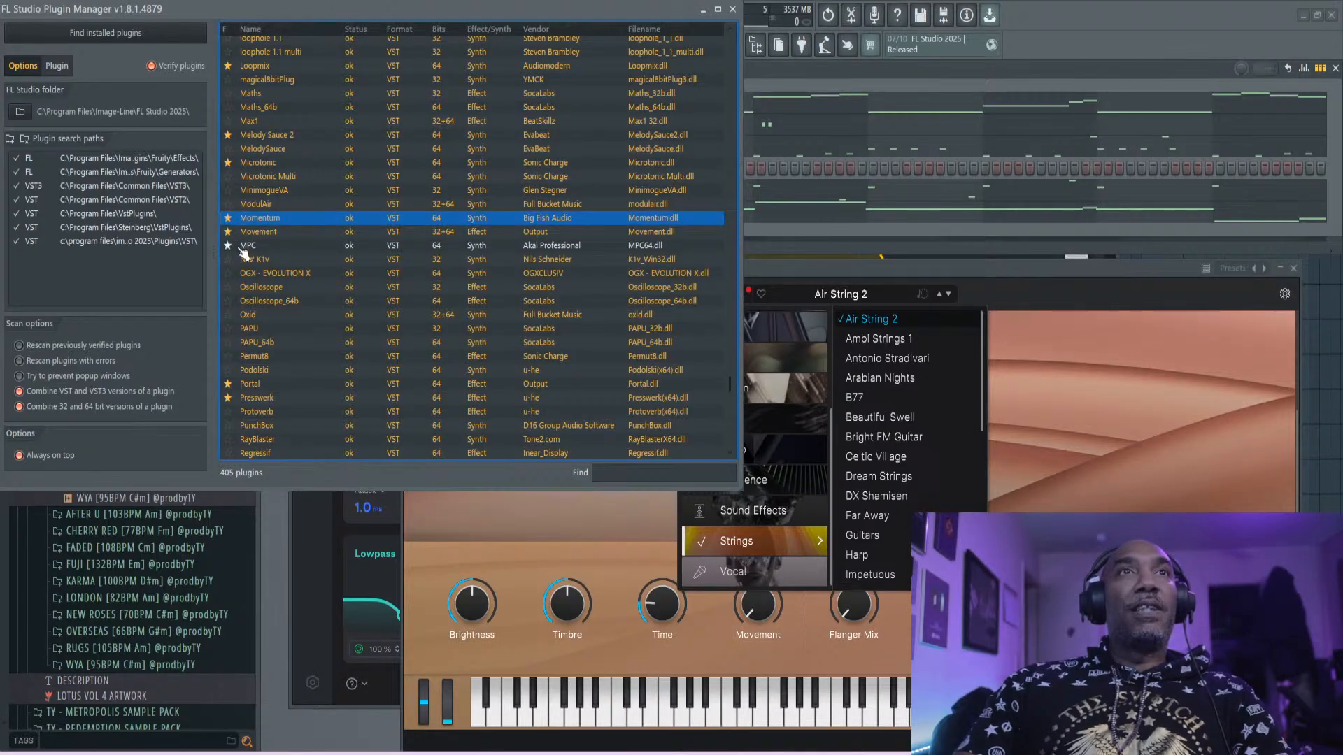
- Look through the rest of the plugin list down to its end and close the plugin manager
{"action": "scroll", "coordinate": [243, 249], "scroll_direction": "down", "scroll_amount": 2}
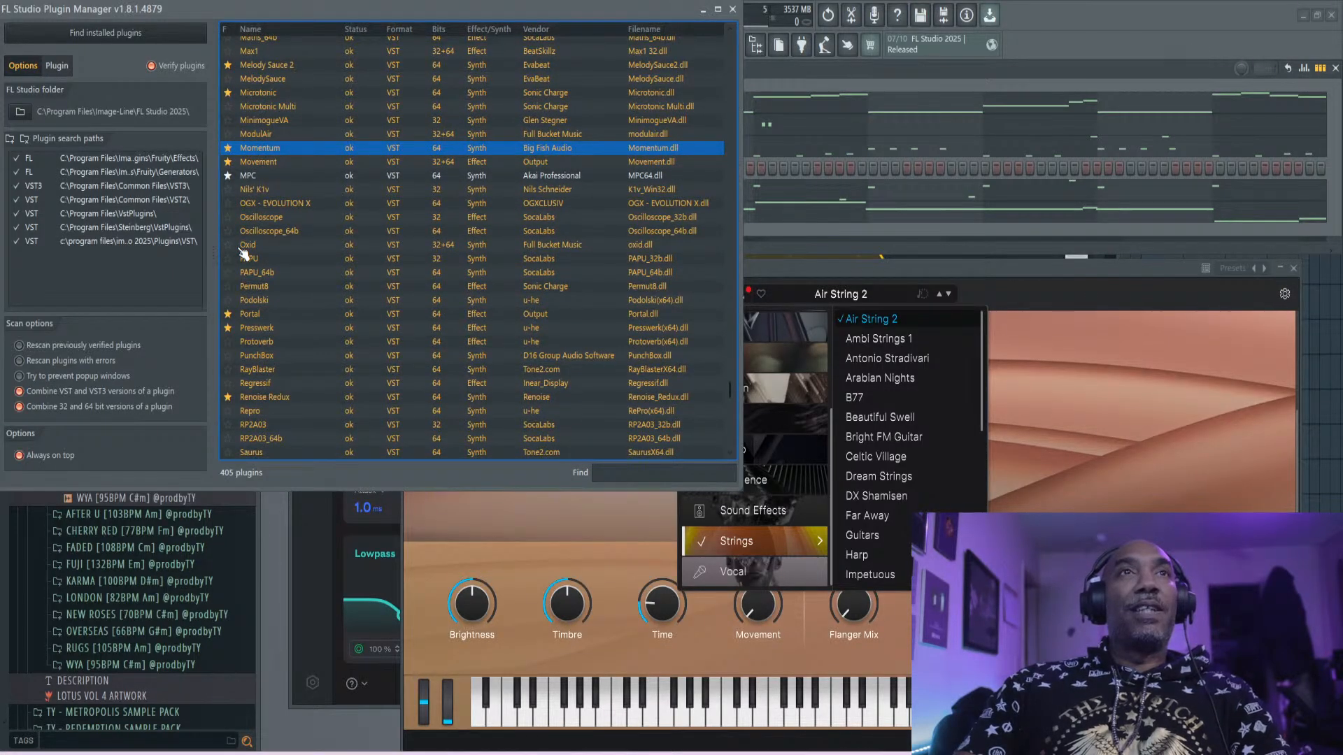
{"action": "scroll", "coordinate": [243, 251], "scroll_direction": "down", "scroll_amount": 4}
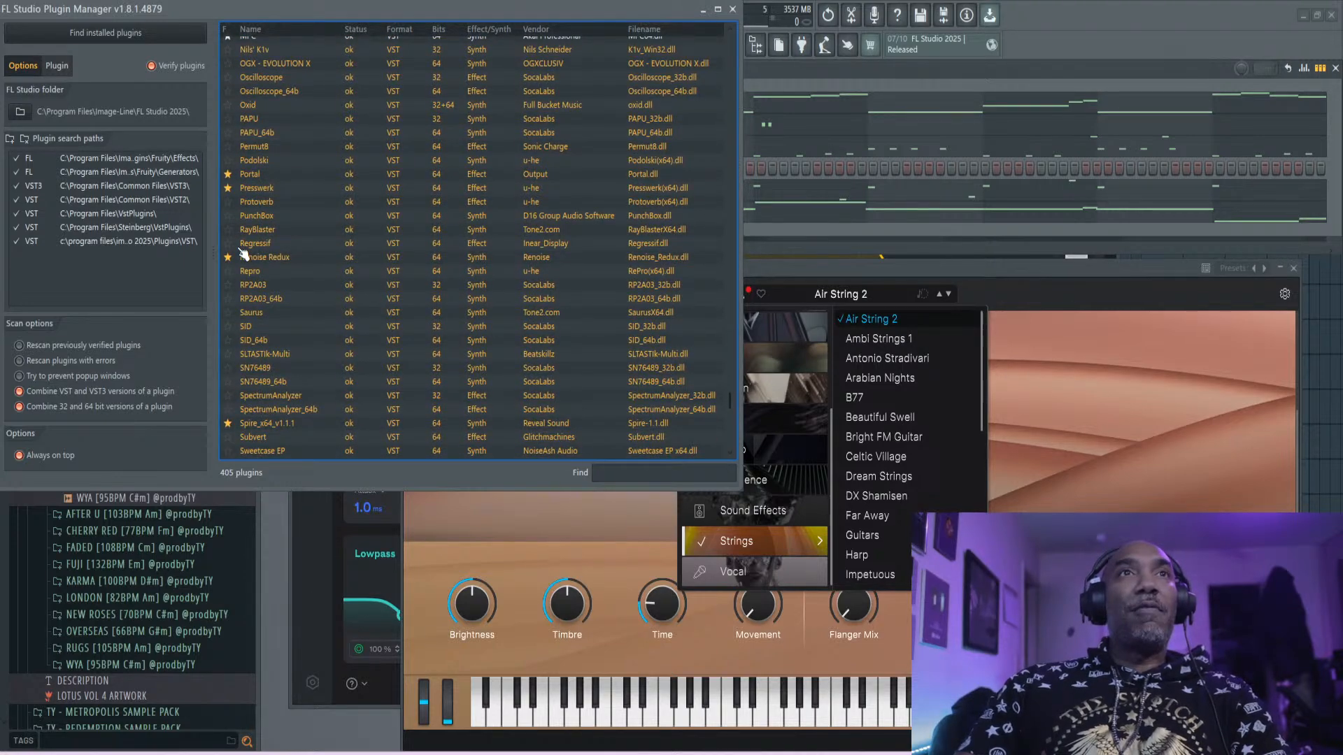
{"action": "scroll", "coordinate": [243, 254], "scroll_direction": "down", "scroll_amount": 2}
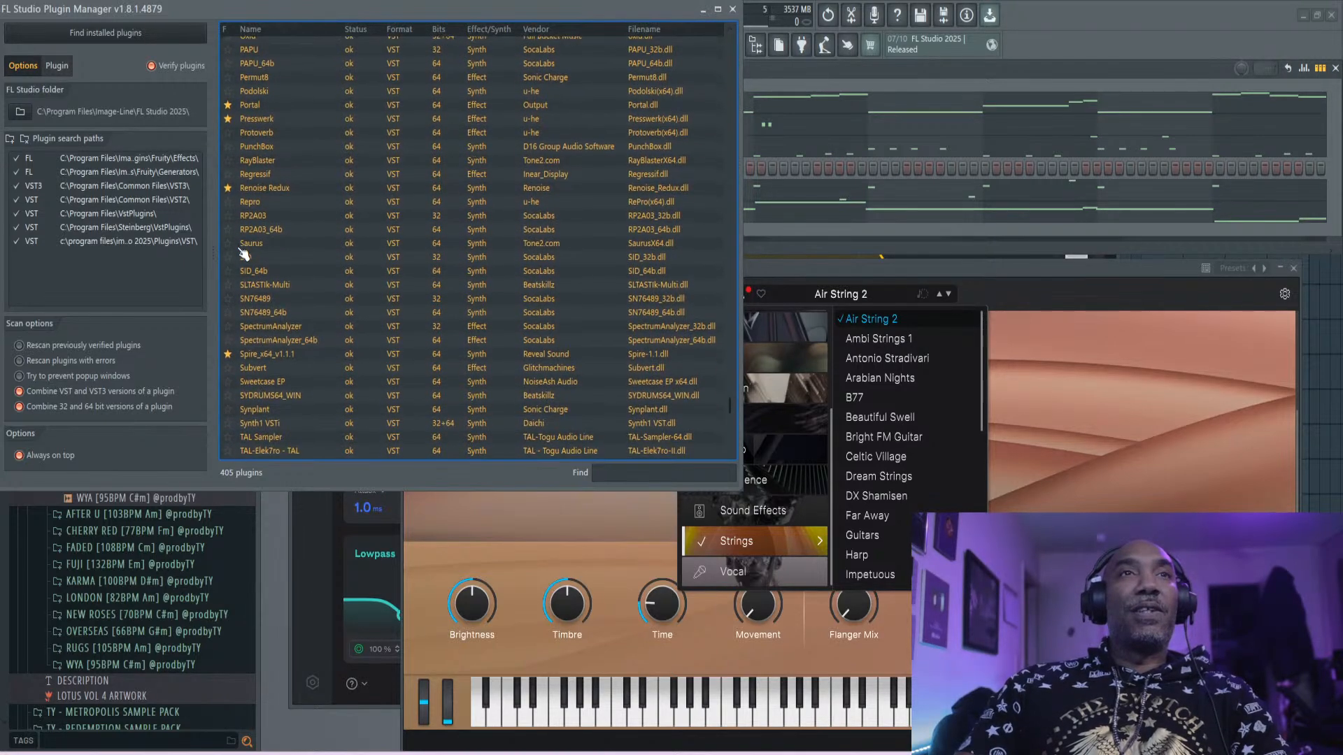
{"action": "scroll", "coordinate": [486, 251], "scroll_direction": "down", "scroll_amount": 4}
{"action": "scroll", "coordinate": [486, 252], "scroll_direction": "down", "scroll_amount": 7}
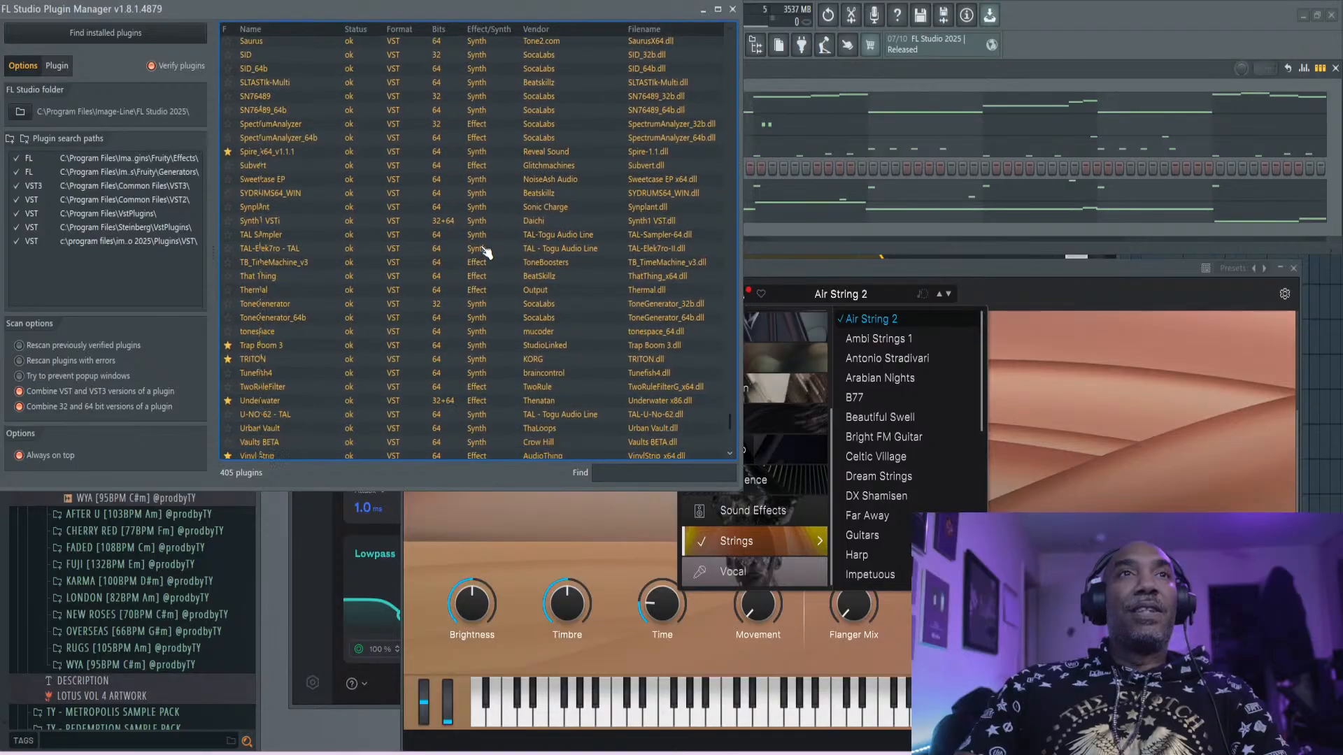
{"action": "scroll", "coordinate": [486, 252], "scroll_direction": "down", "scroll_amount": 2}
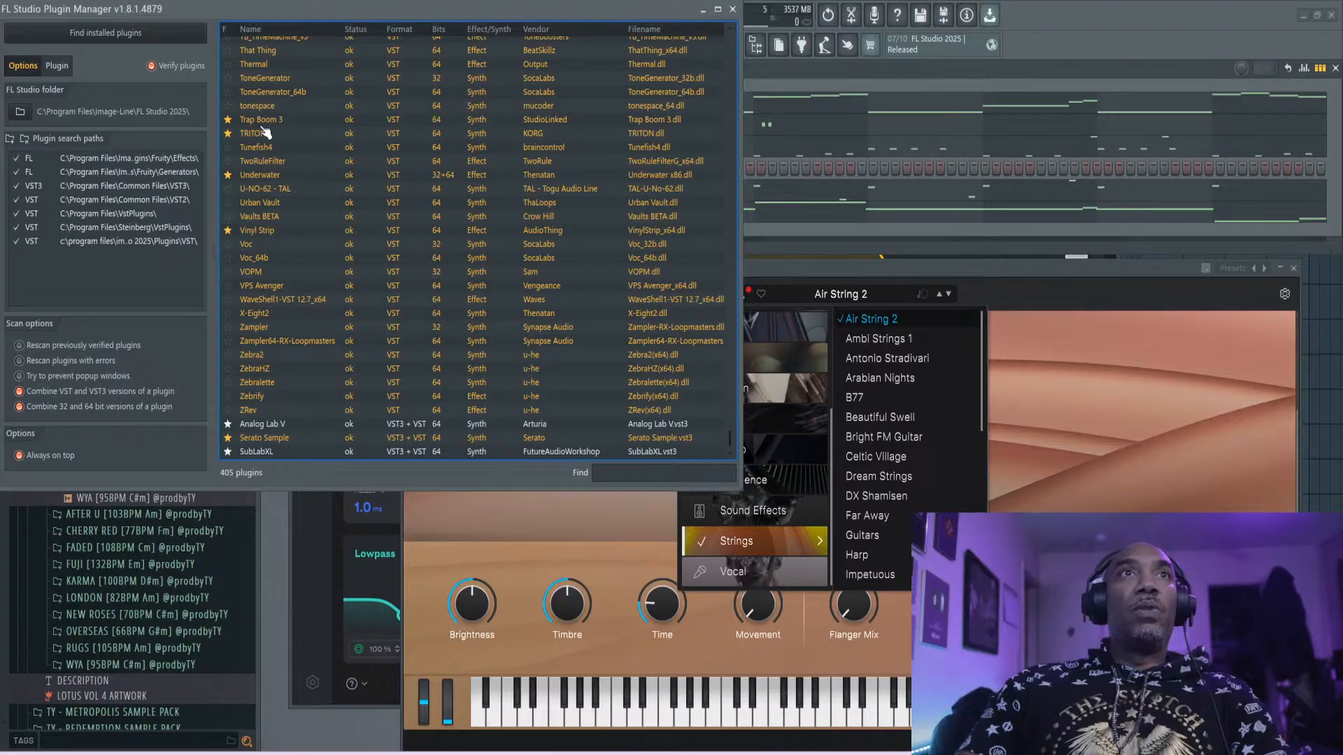
{"action": "left_click", "coordinate": [732, 10]}
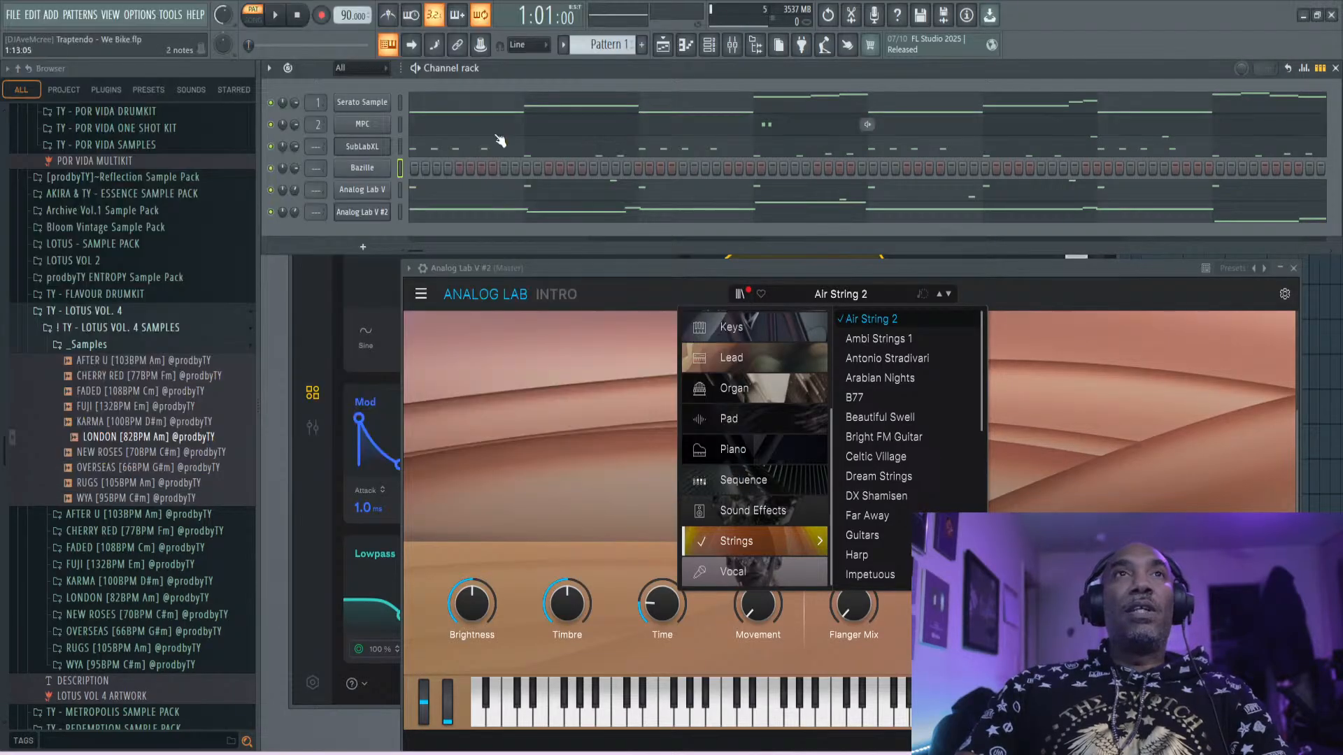
- Replace the Bazille channel's instrument with the Hive synth
{"action": "right_click", "coordinate": [381, 171]}
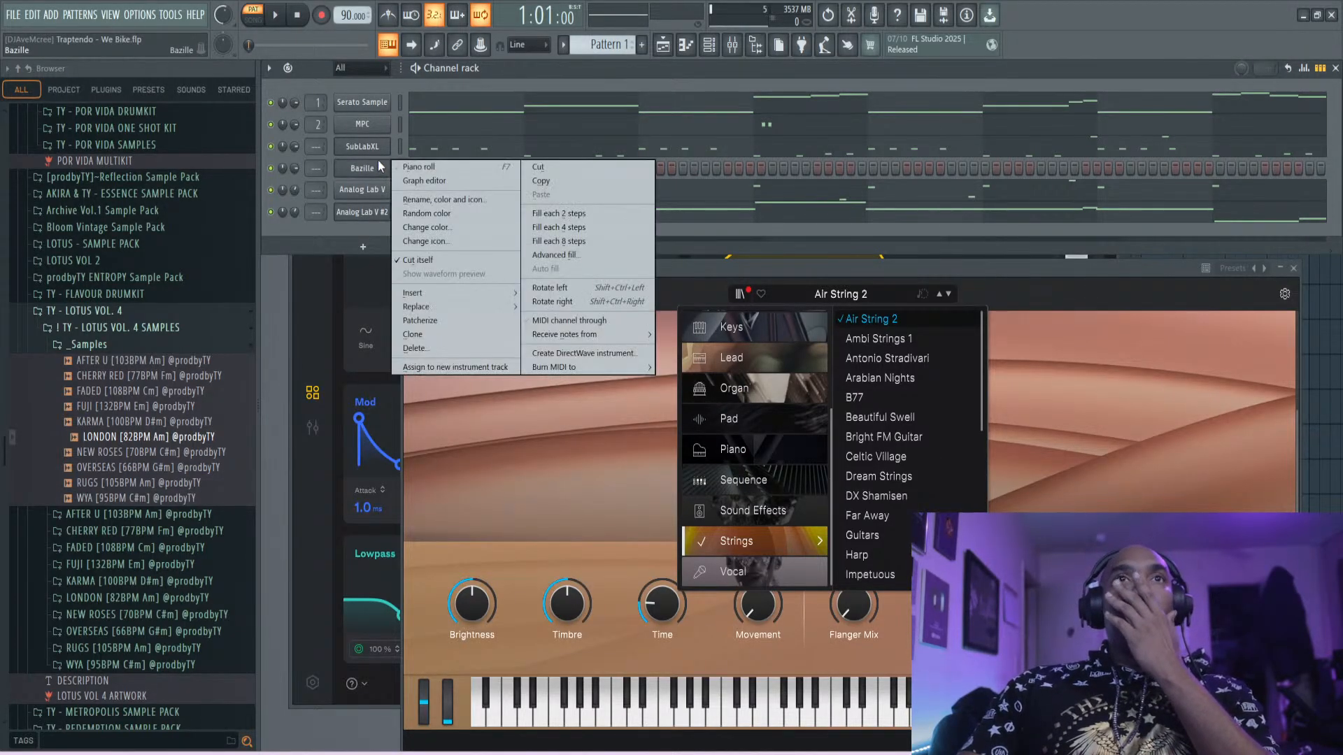
{"action": "mouse_move", "coordinate": [454, 307]}
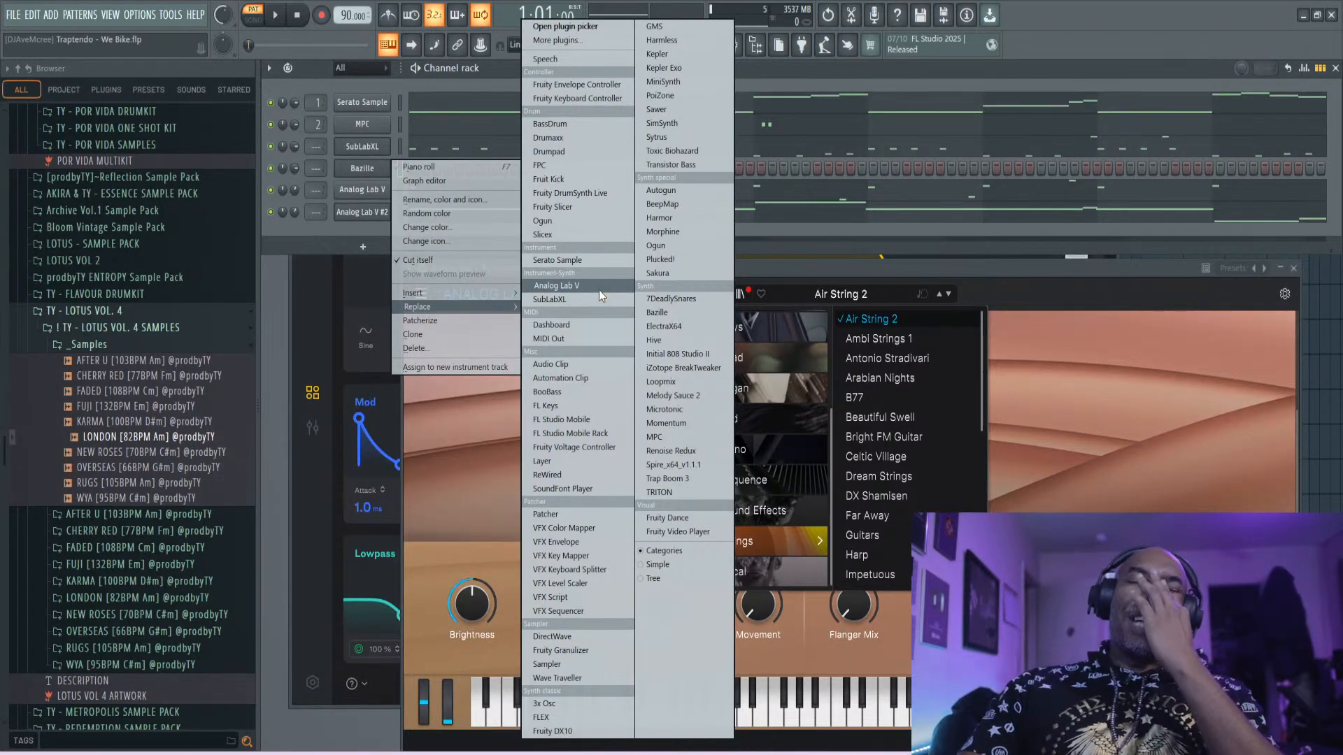
{"action": "left_click", "coordinate": [664, 342]}
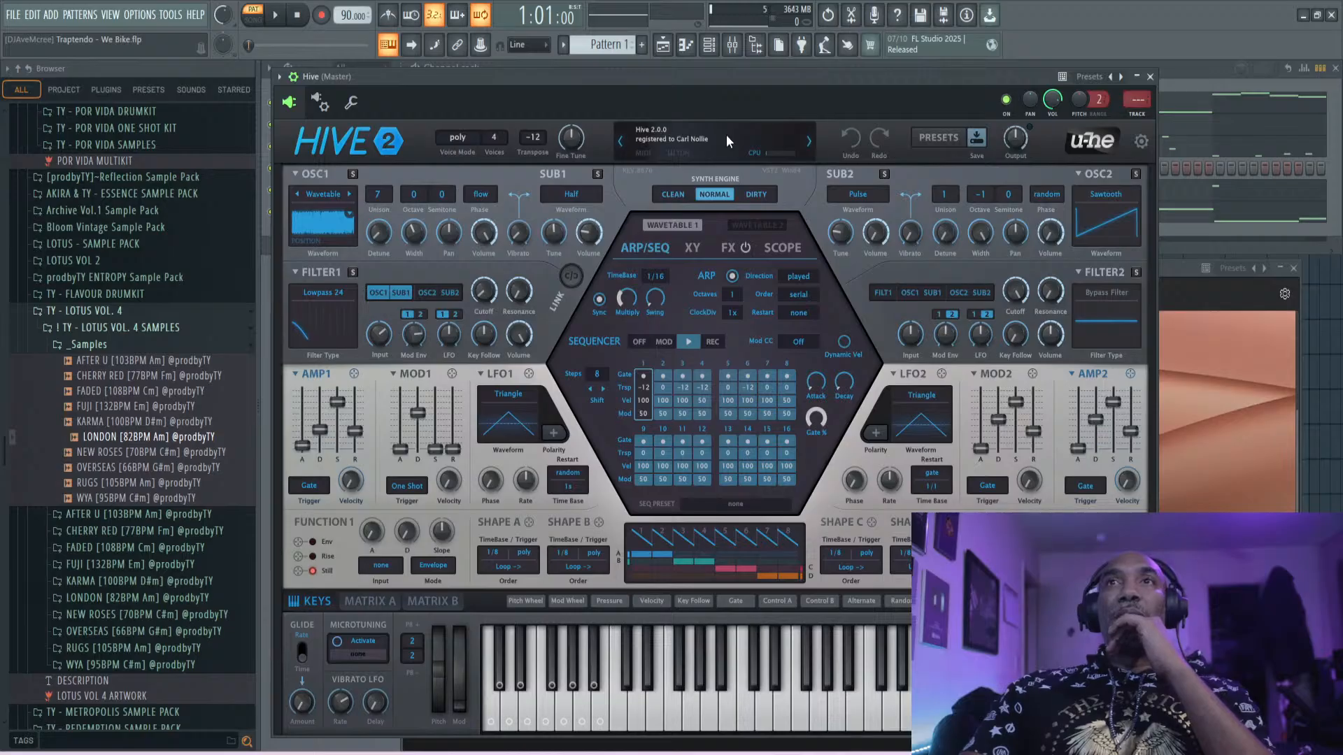
- Open Hive's preset browser and list the presets of the sound author with 677 entries
{"action": "left_click", "coordinate": [956, 140]}
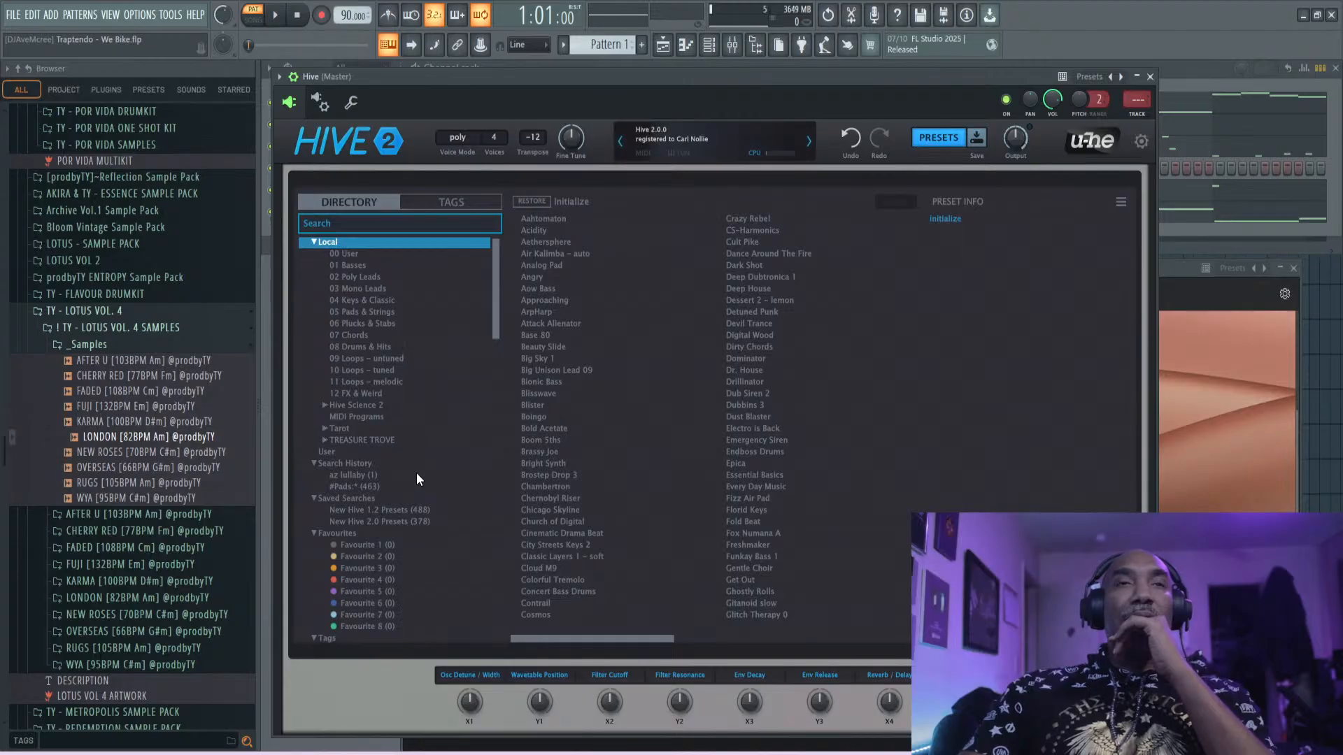
{"action": "scroll", "coordinate": [413, 484], "scroll_direction": "down", "scroll_amount": 3}
{"action": "scroll", "coordinate": [413, 484], "scroll_direction": "down", "scroll_amount": 5}
{"action": "scroll", "coordinate": [406, 488], "scroll_direction": "down", "scroll_amount": 10}
{"action": "scroll", "coordinate": [406, 487], "scroll_direction": "down", "scroll_amount": 15}
{"action": "scroll", "coordinate": [406, 487], "scroll_direction": "down", "scroll_amount": 5}
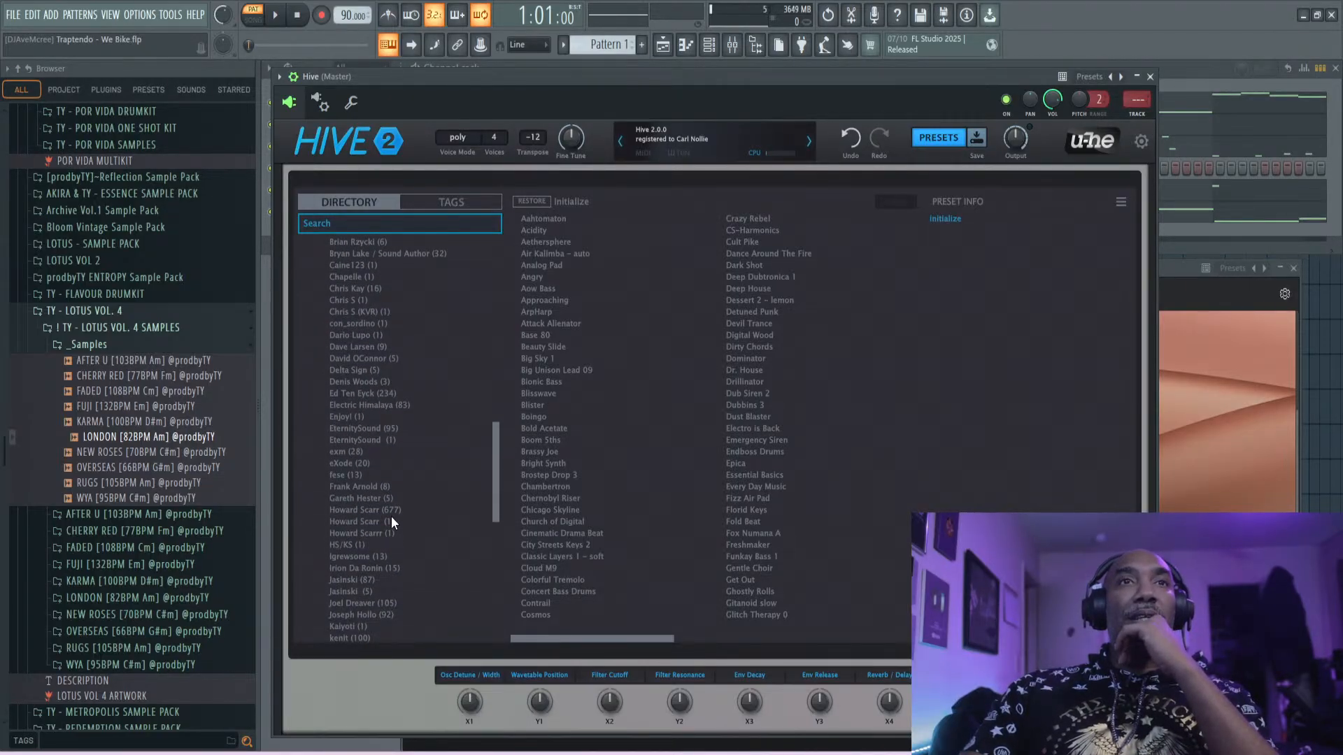
{"action": "left_click", "coordinate": [392, 511]}
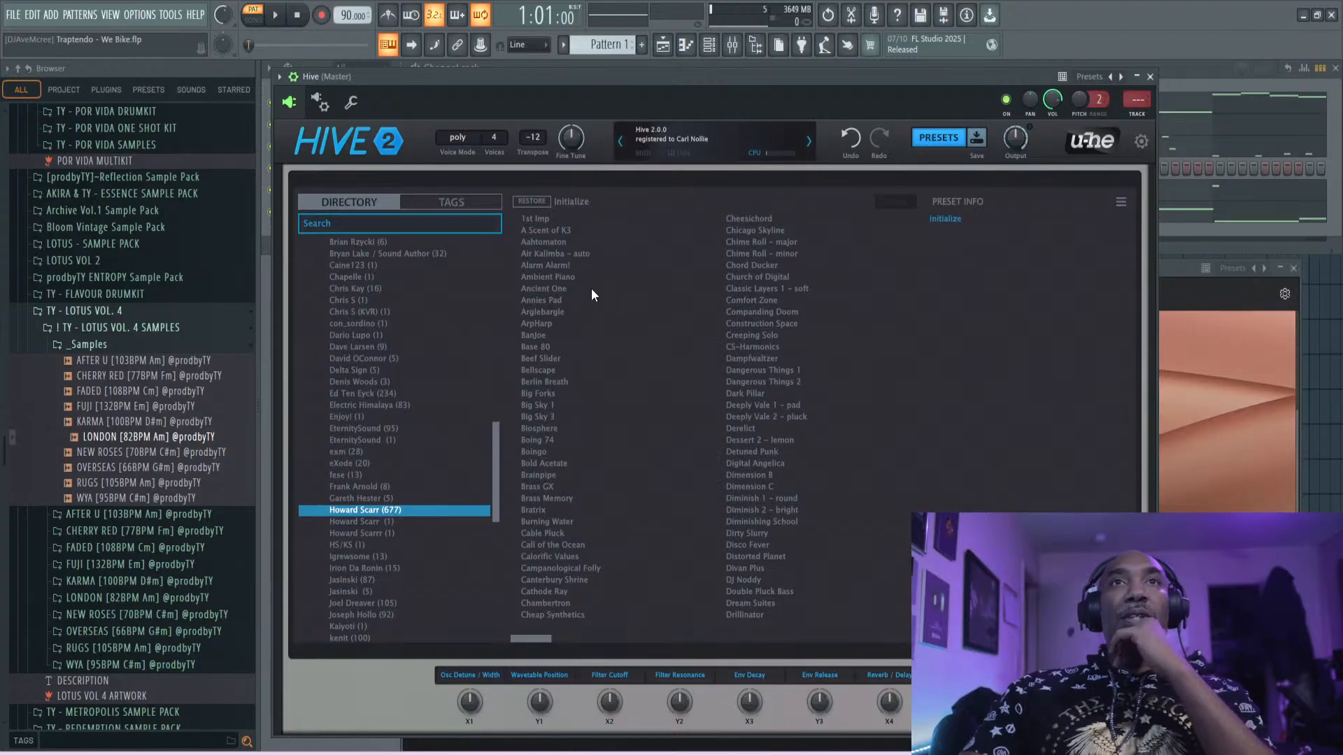
- Audition the presets Air Kalimba - auto, Annies Pad, Arglebargle, BanJoe and ArpHarp
{"action": "left_click", "coordinate": [586, 267]}
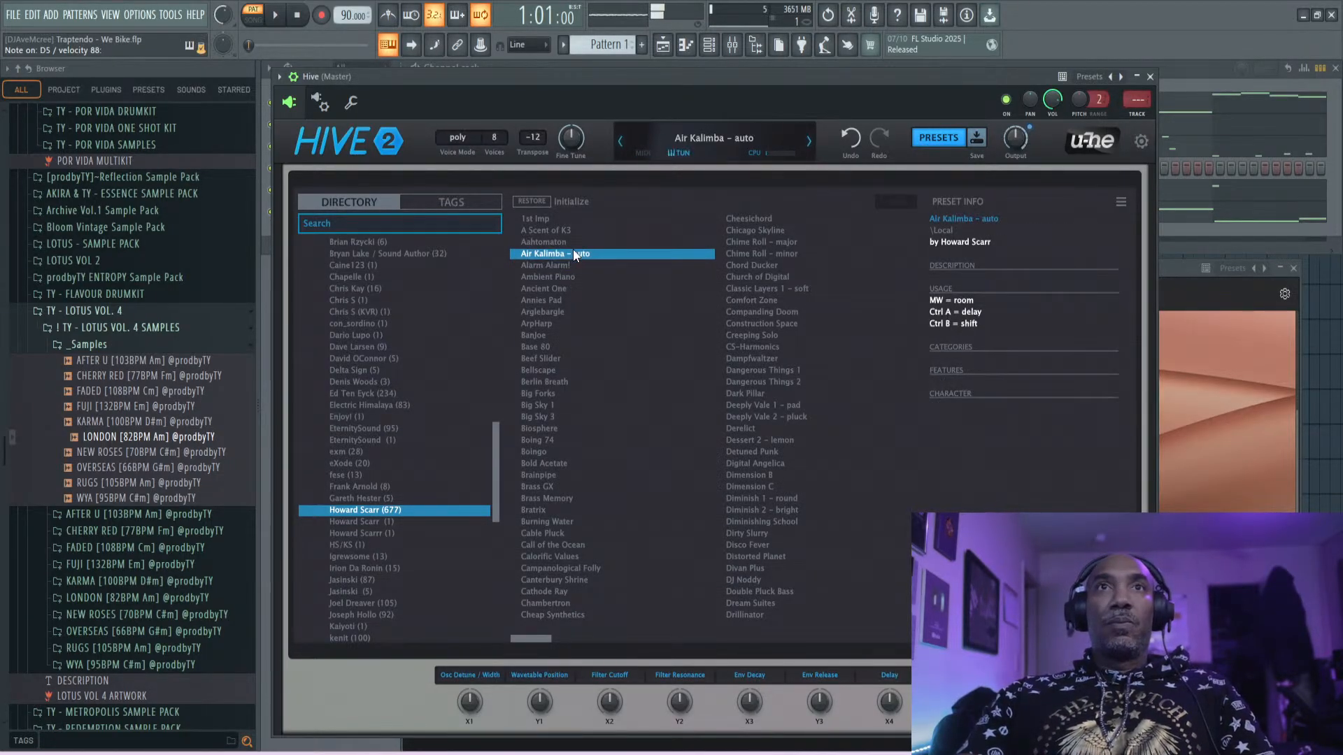
{"action": "left_click", "coordinate": [561, 299]}
{"action": "left_click", "coordinate": [554, 313]}
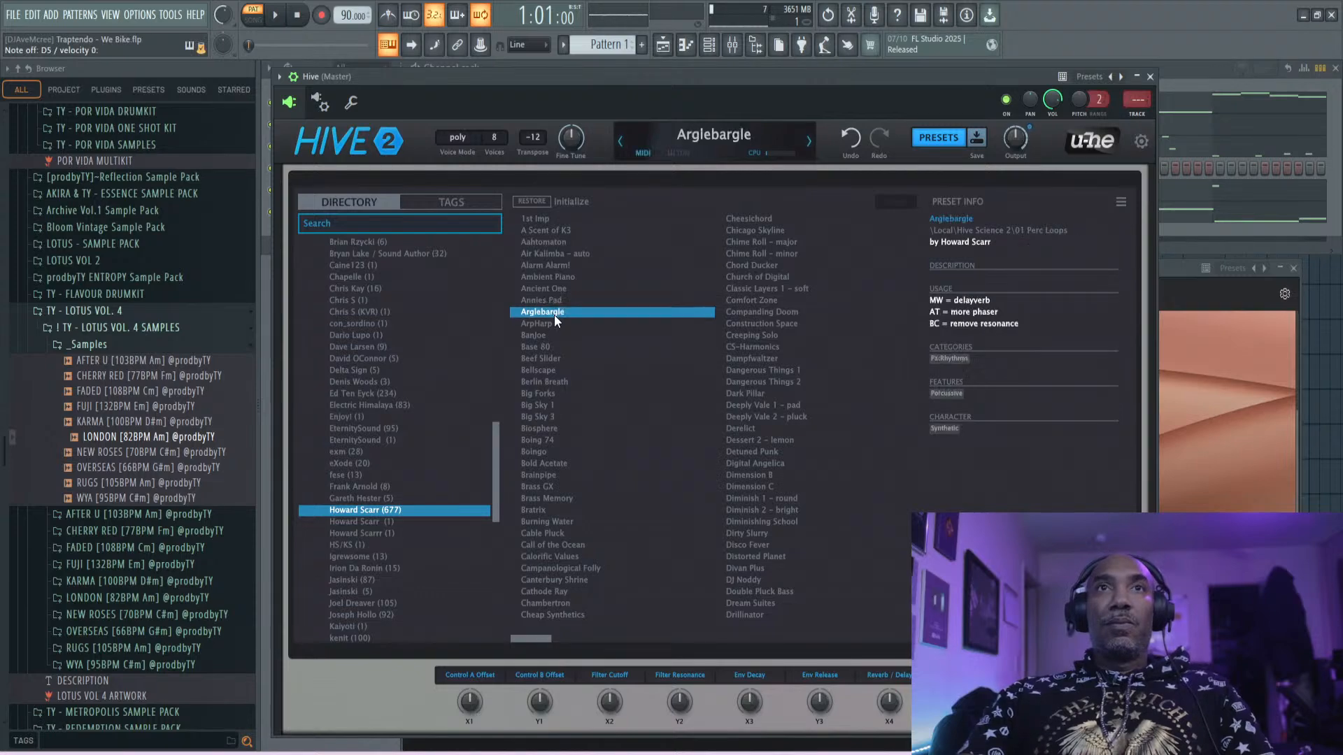
{"action": "left_click", "coordinate": [553, 325]}
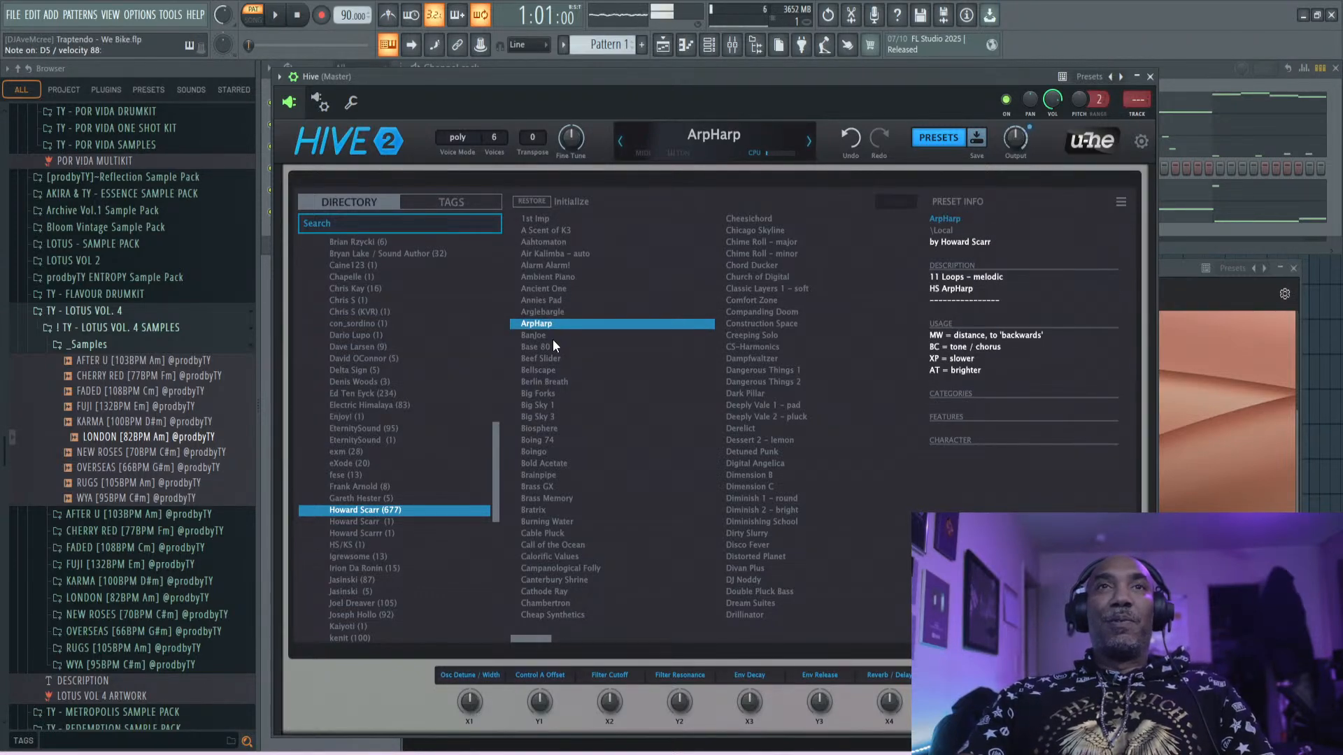
{"action": "left_click", "coordinate": [552, 337]}
{"action": "left_click", "coordinate": [554, 326]}
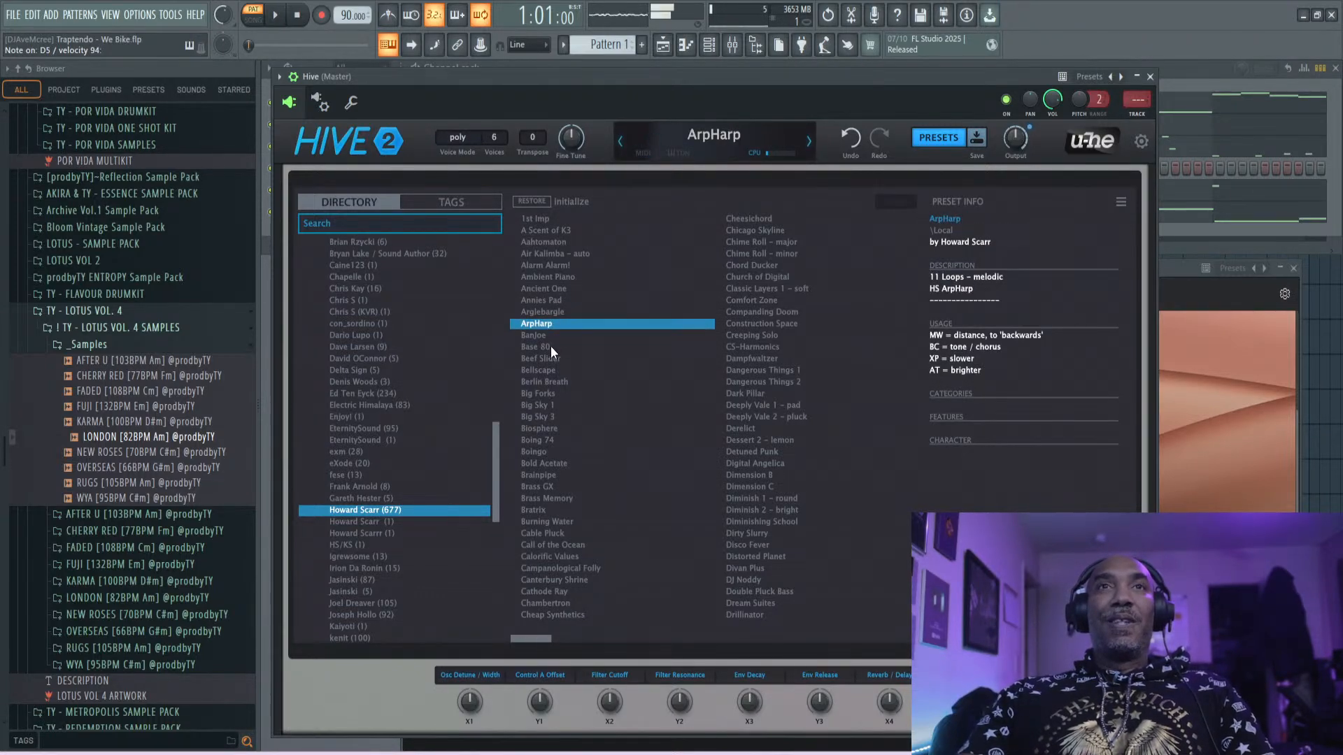
- Audition the presets Berlin Breath, Big Forks, Boing 74, Boingo, Brass GX, Bratrix and Burning Water
{"action": "left_click", "coordinate": [558, 383]}
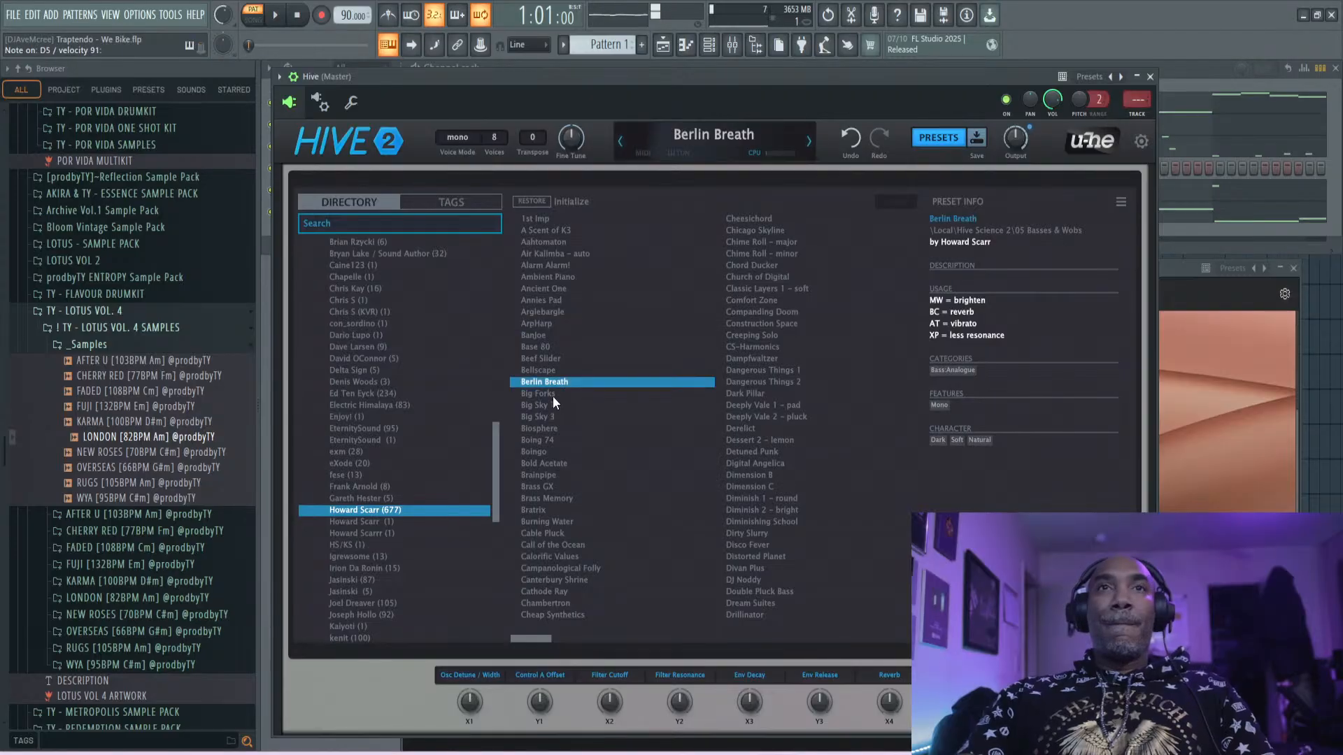
{"action": "left_click", "coordinate": [552, 394]}
{"action": "left_click", "coordinate": [556, 438]}
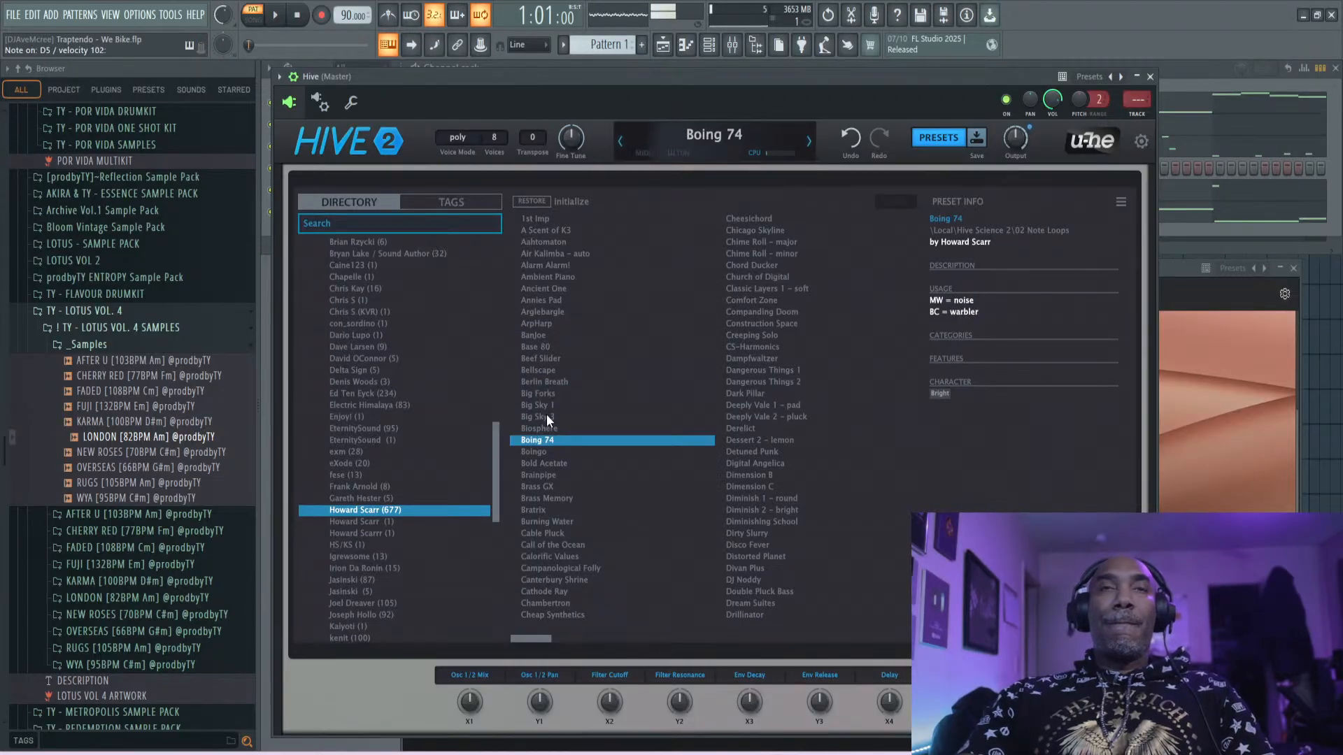
{"action": "left_click", "coordinate": [560, 451]}
{"action": "left_click", "coordinate": [588, 485]}
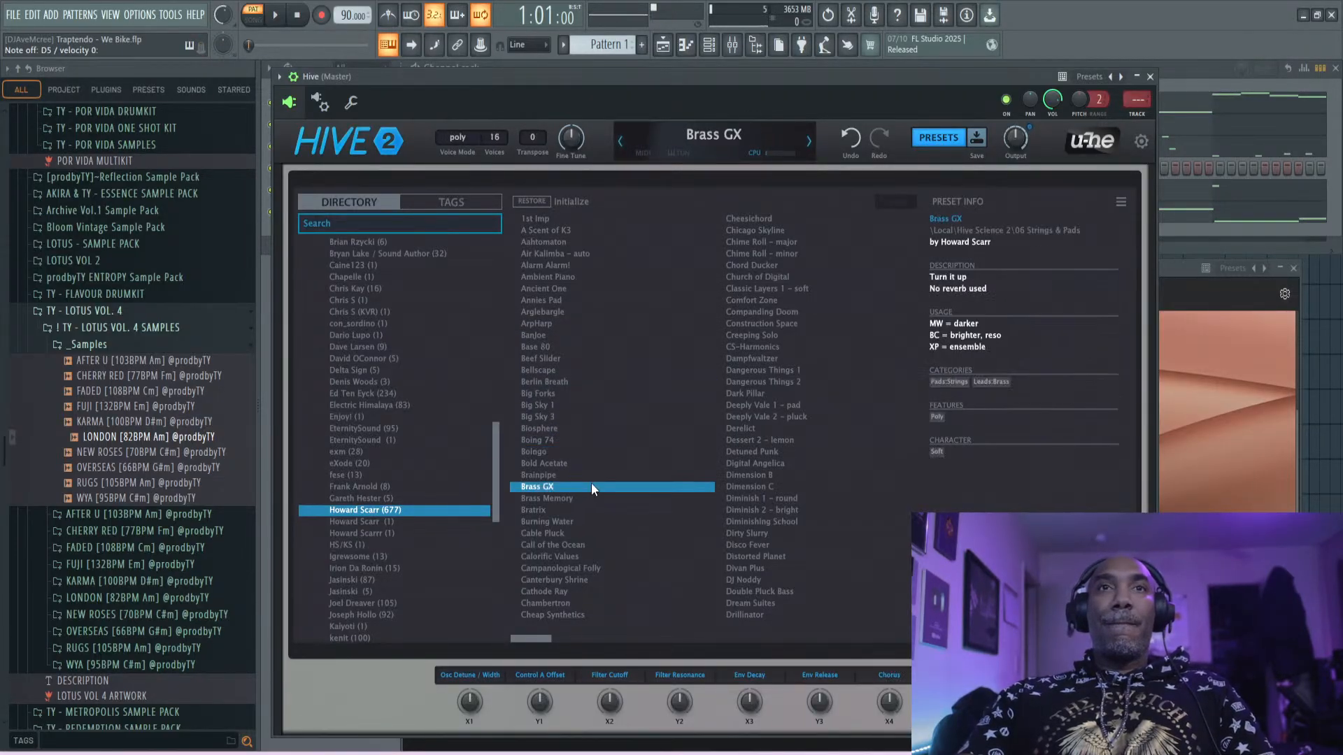
{"action": "left_click", "coordinate": [583, 509]}
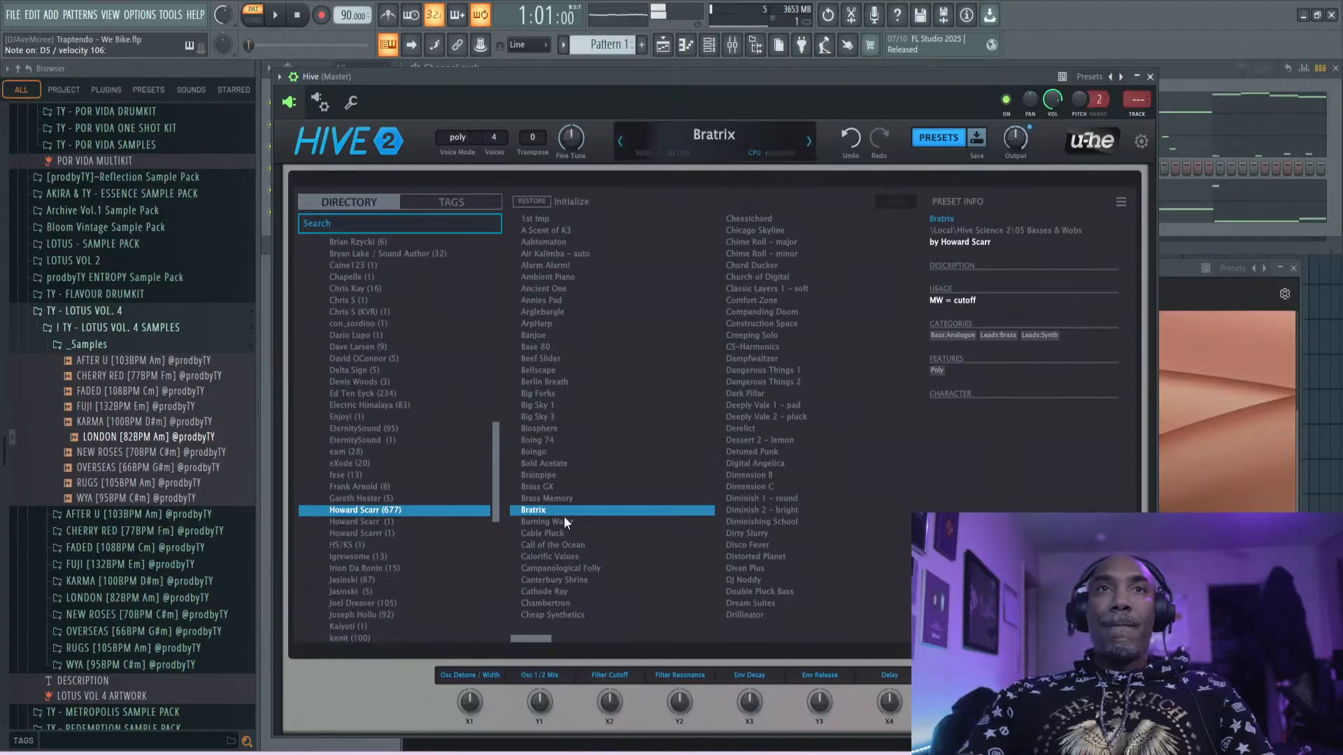
{"action": "left_click", "coordinate": [563, 521]}
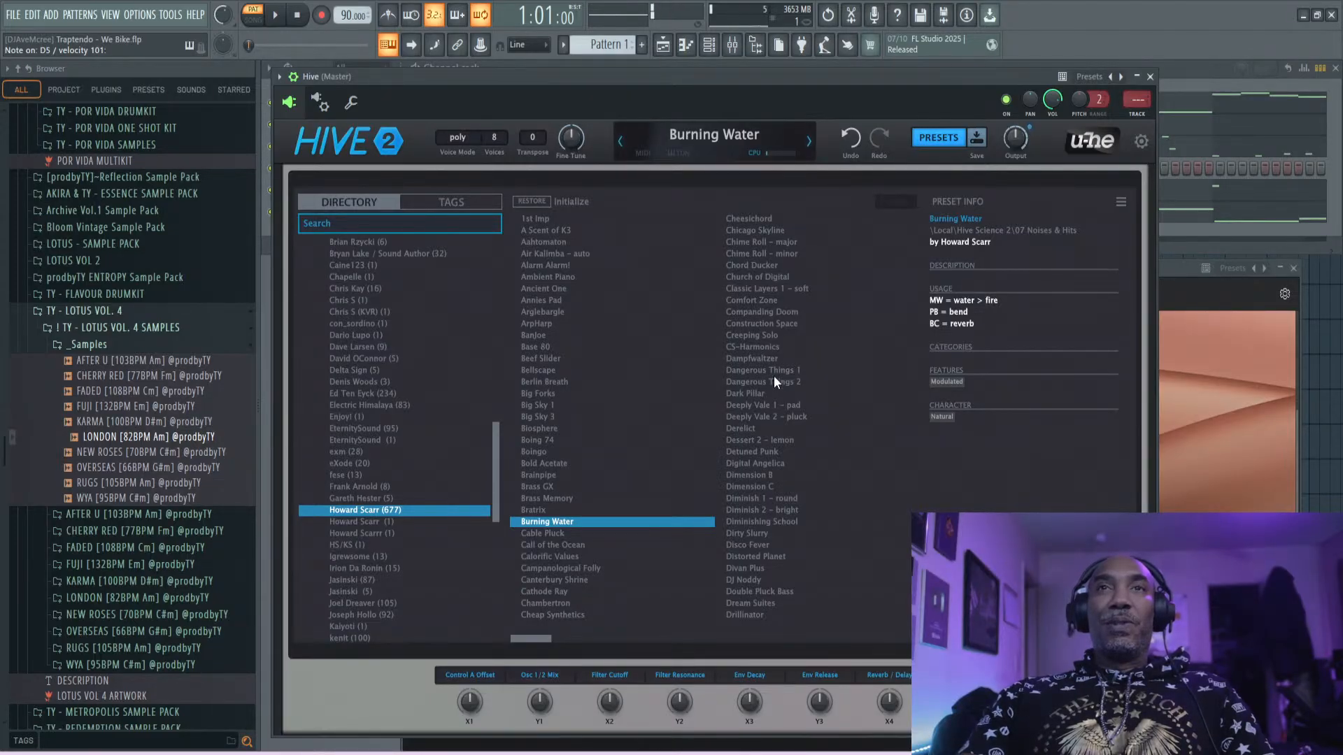
- Load the preset Chime Roll - minor and return to Hive's synth controls
{"action": "left_click", "coordinate": [775, 255]}
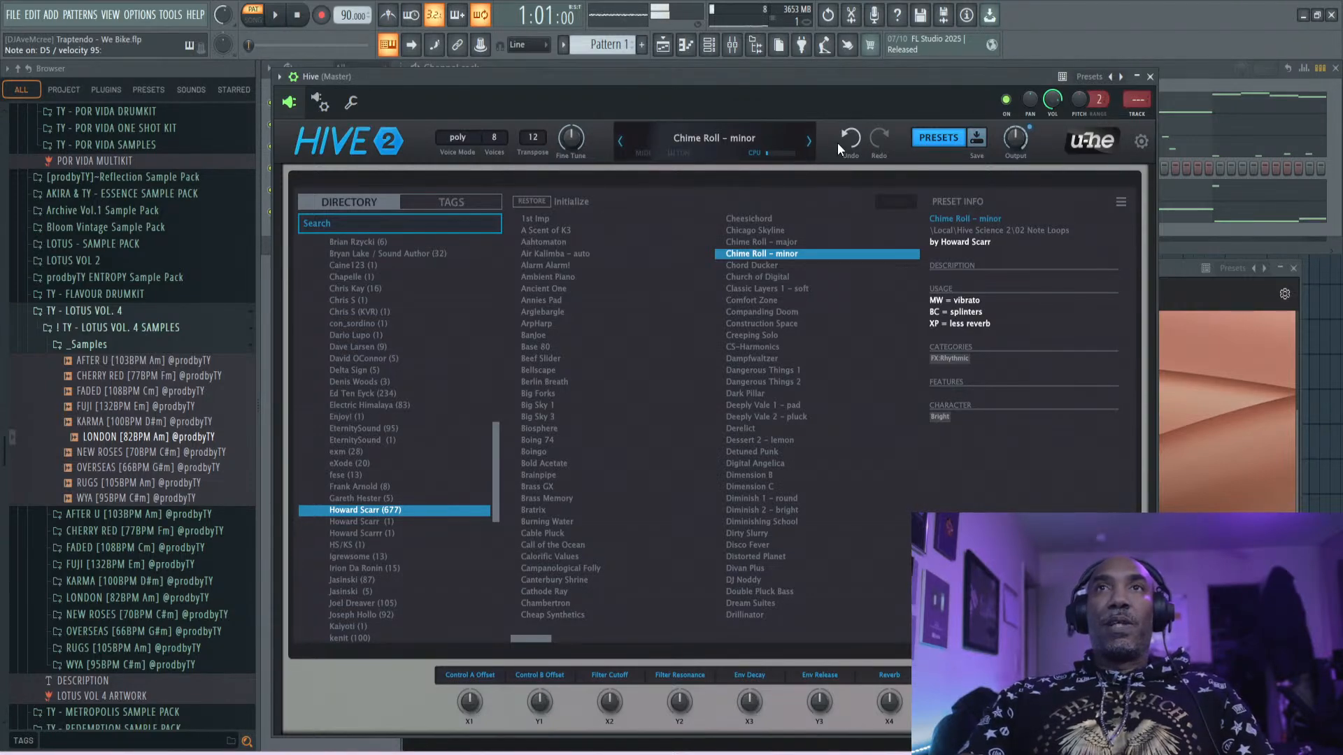
{"action": "left_click", "coordinate": [723, 139]}
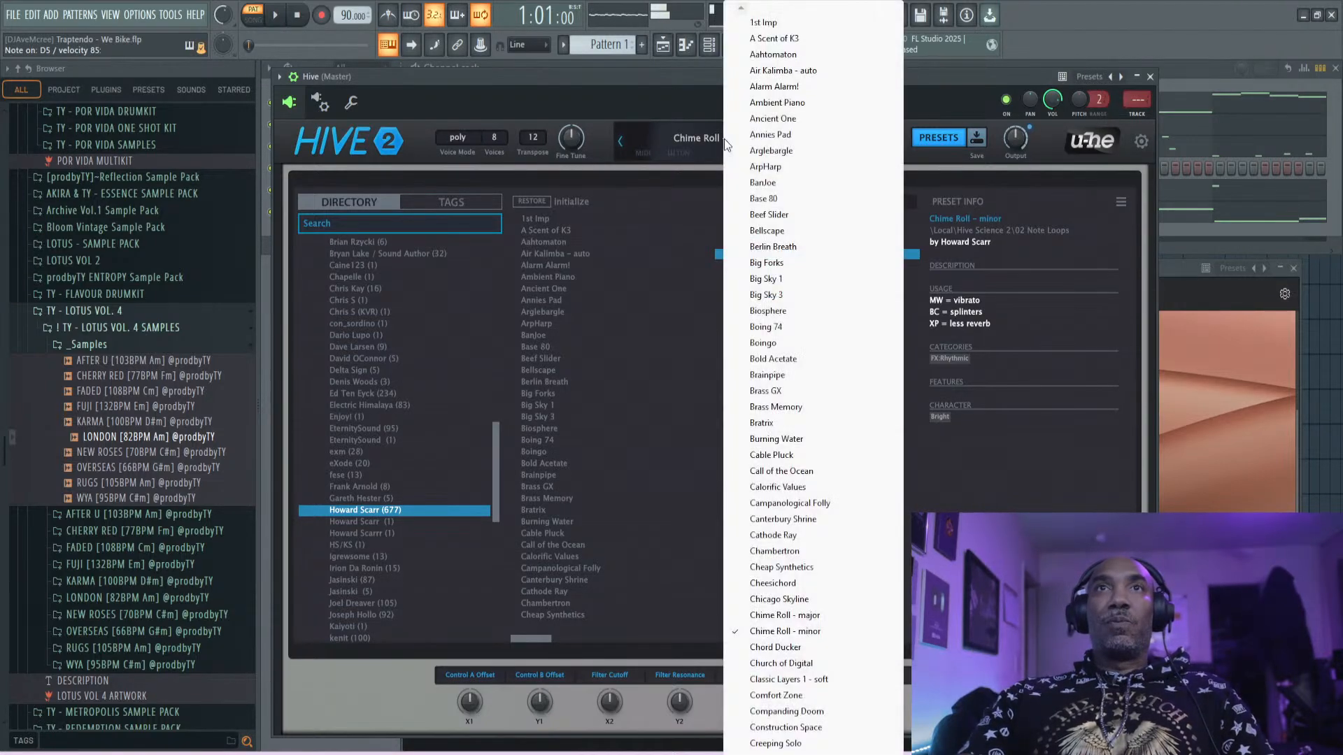
{"action": "left_click", "coordinate": [661, 112]}
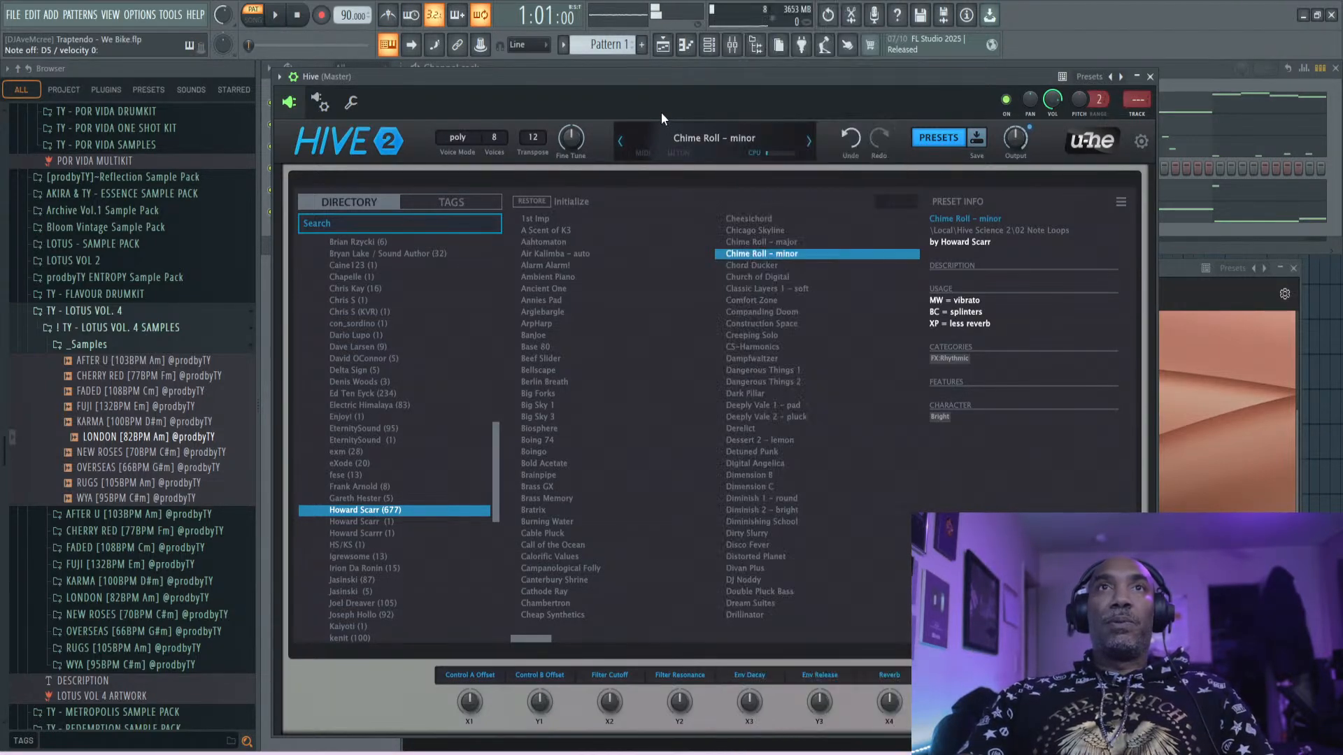
{"action": "left_click", "coordinate": [918, 140]}
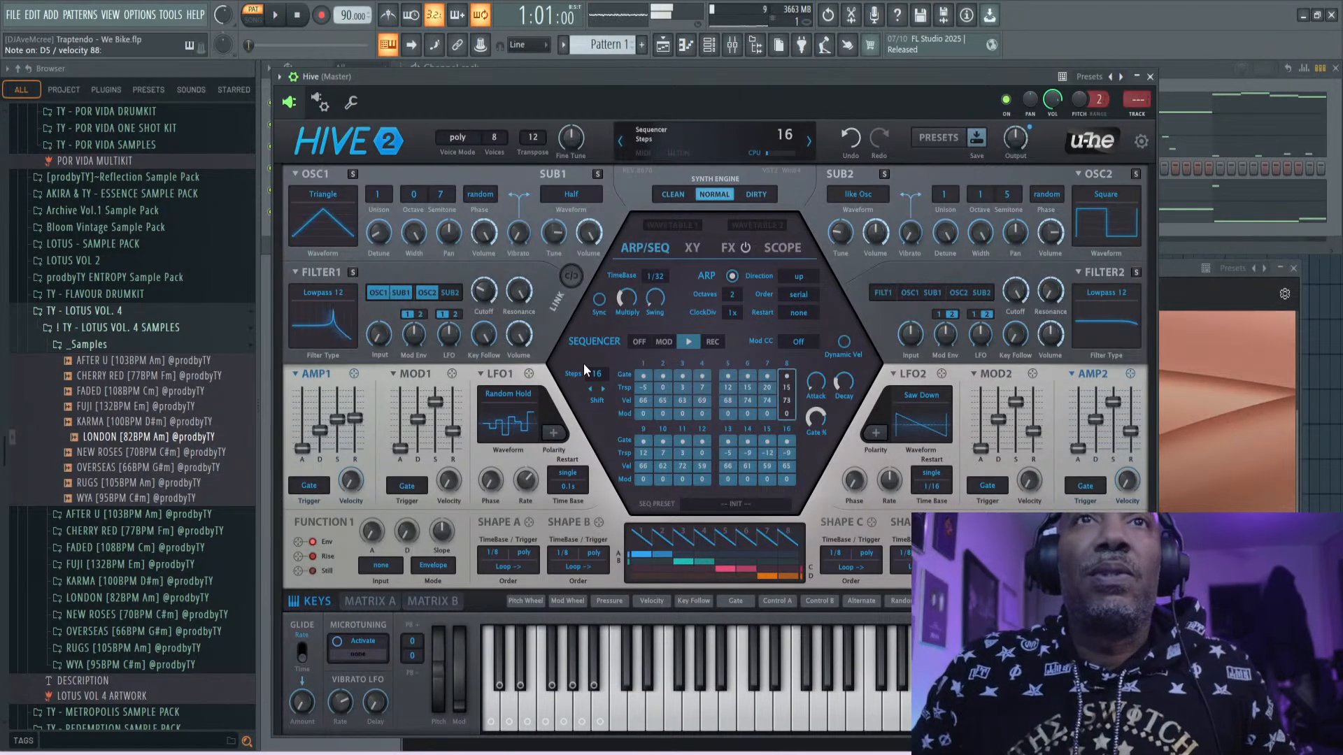
- Check the sequencer's step count options and set the Arp/Seq TimeBase to 1/16
{"action": "left_click", "coordinate": [595, 381]}
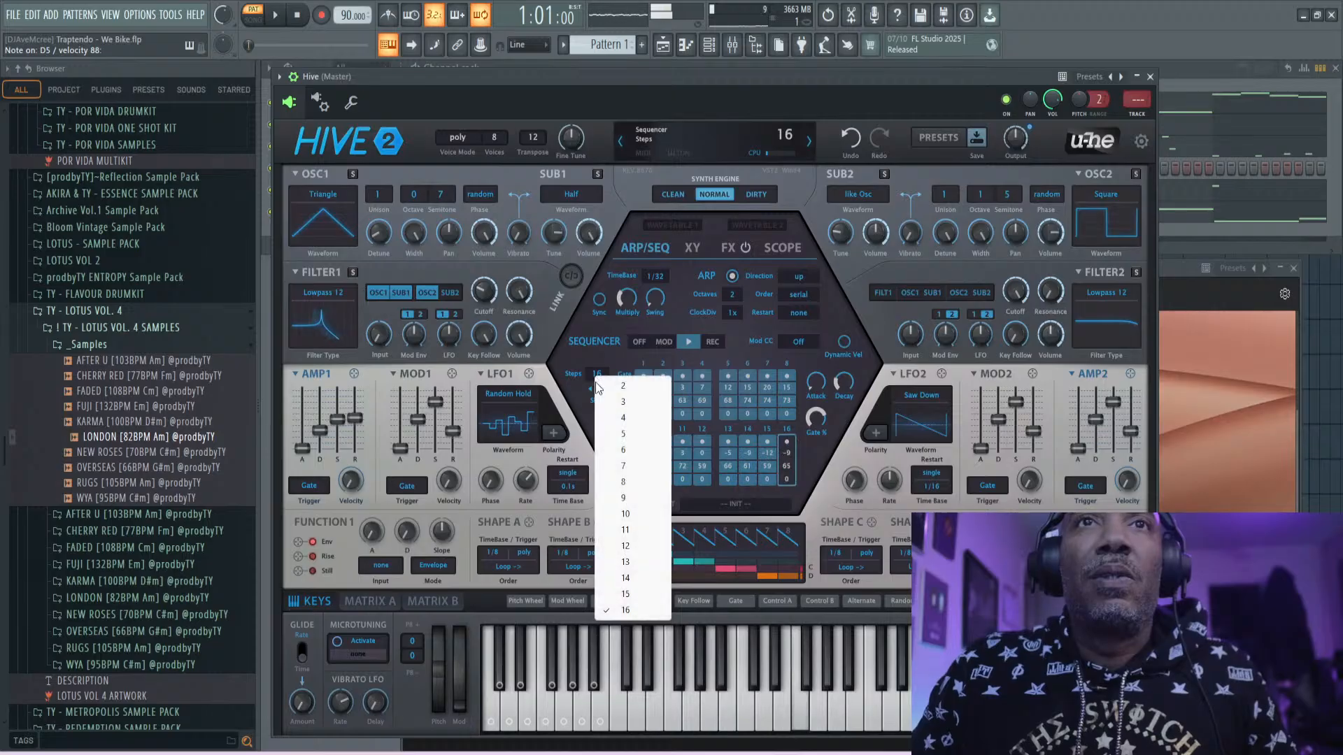
{"action": "left_click", "coordinate": [595, 377]}
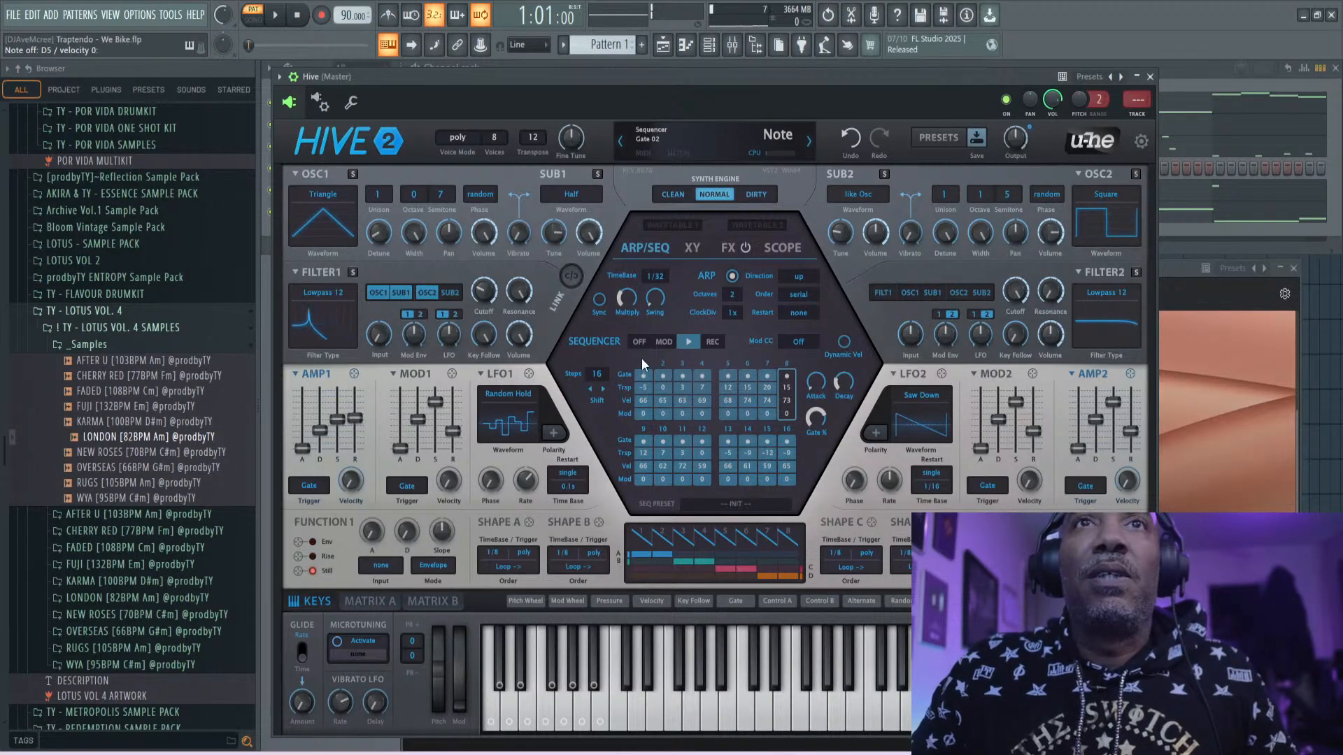
{"action": "left_click", "coordinate": [654, 277]}
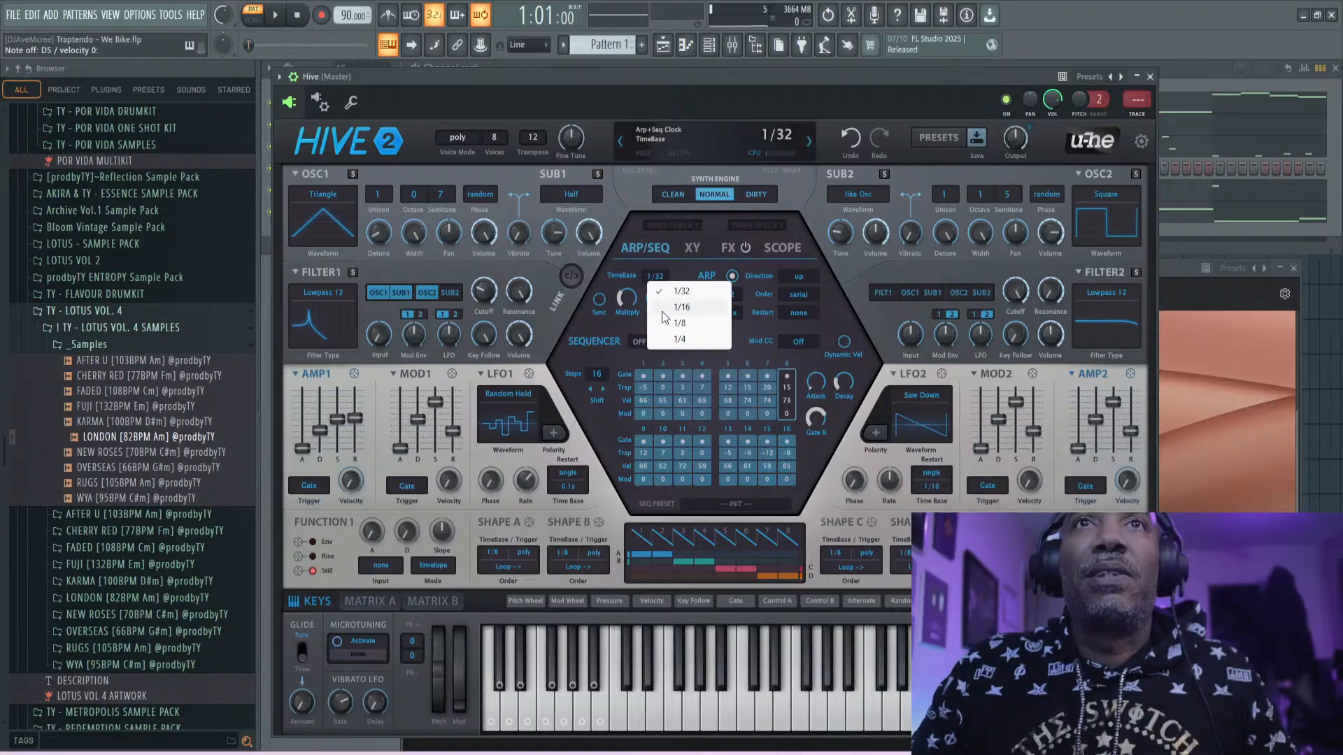
{"action": "left_click", "coordinate": [663, 310]}
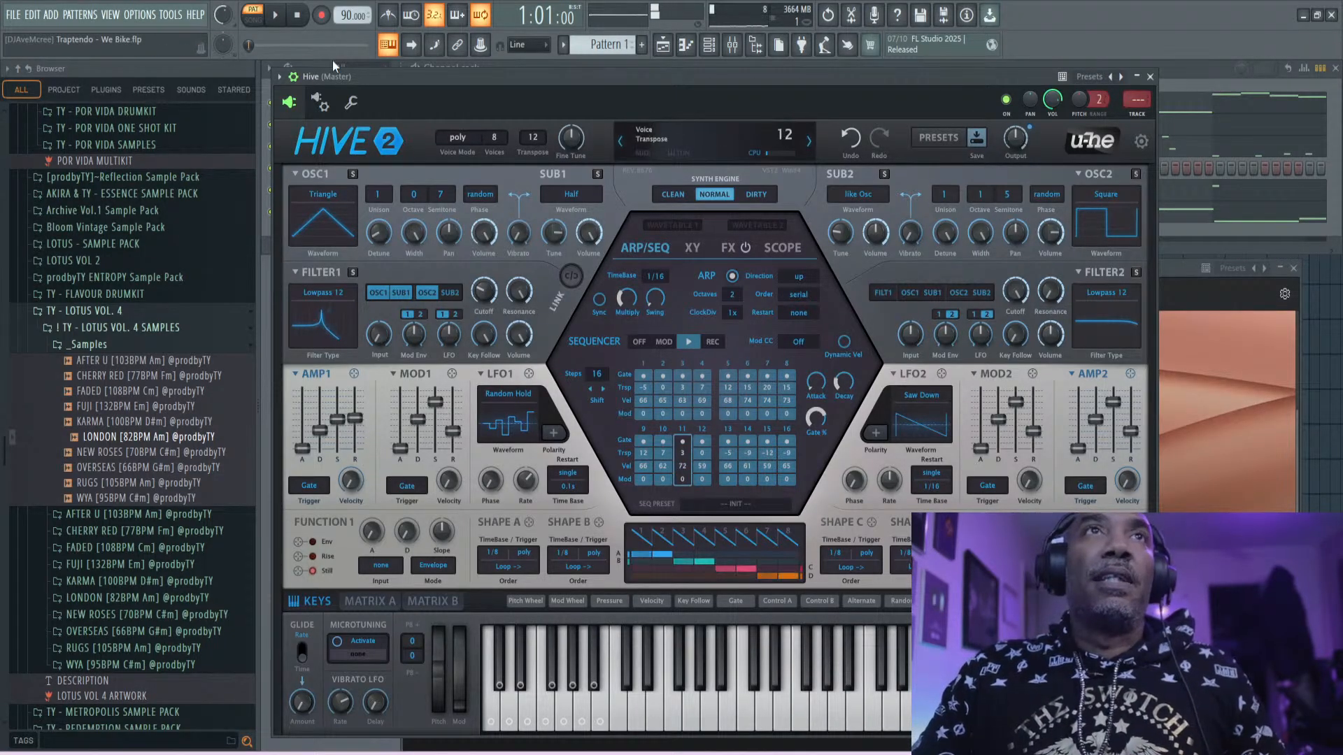
- Play Pattern 1 while trying Hive's main output at 58, reset the output level and stop playback
{"action": "left_click", "coordinate": [281, 21]}
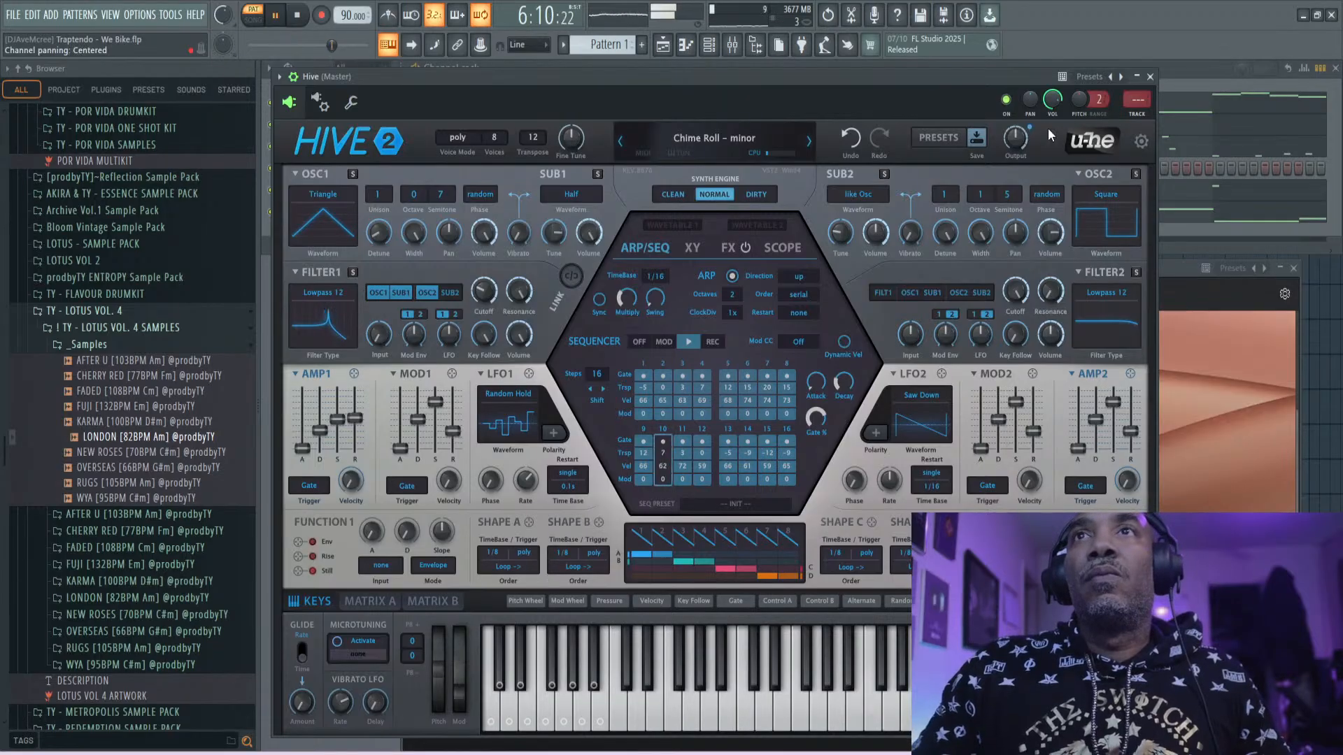
{"action": "left_click_drag", "start_coordinate": [1015, 138], "coordinate": [1017, 162]}
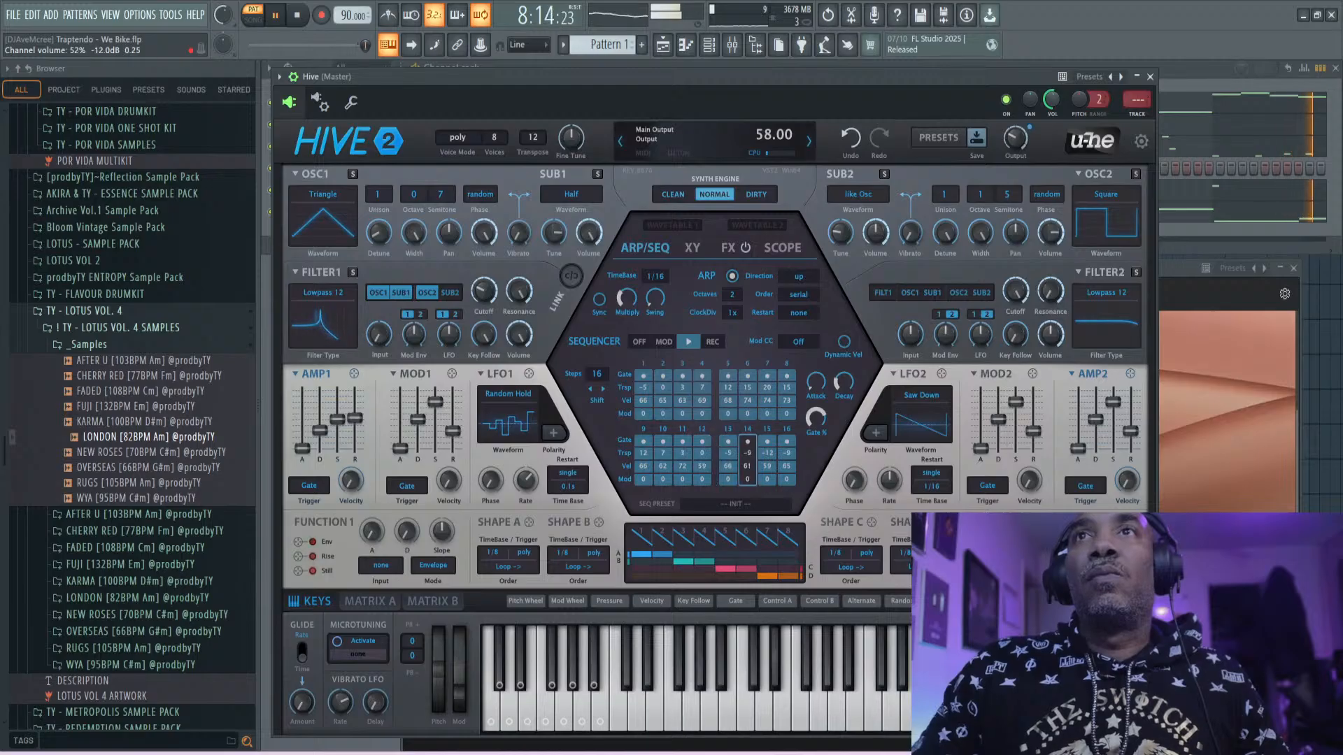
{"action": "double_click", "coordinate": [1017, 141]}
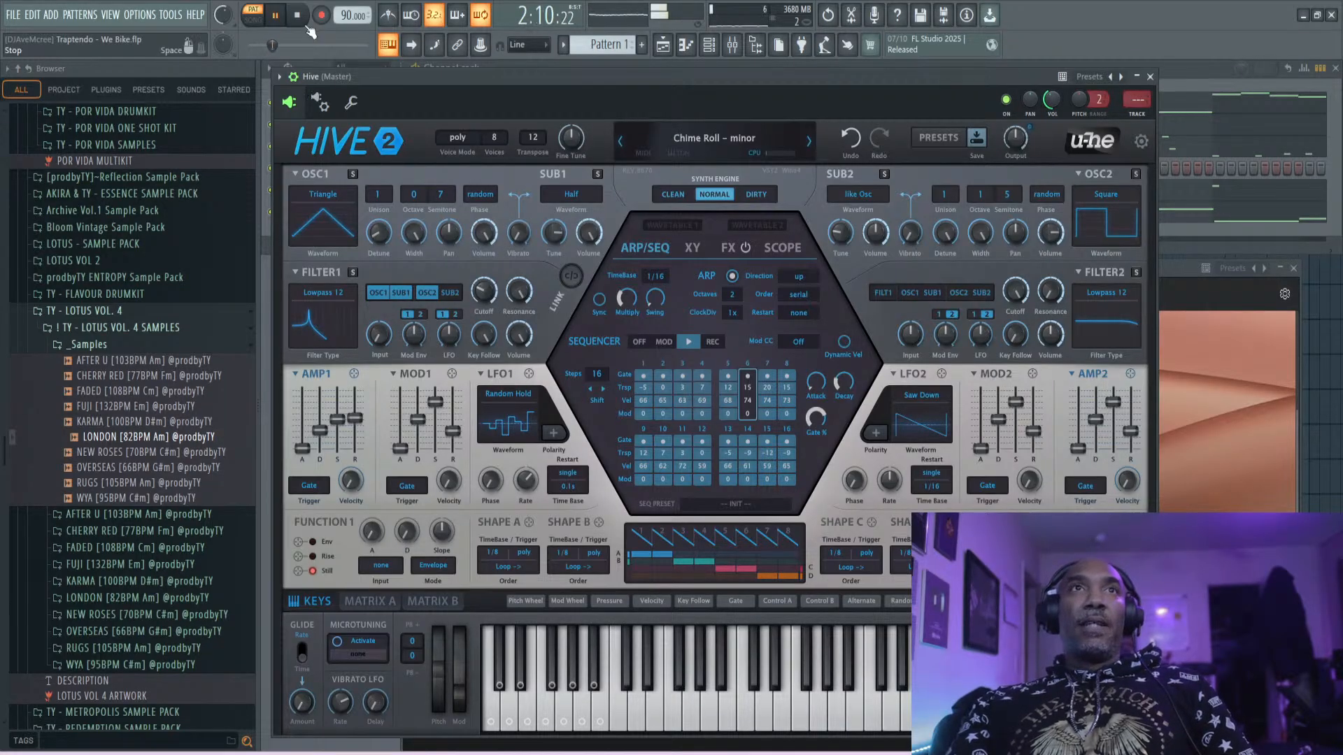
{"action": "left_click", "coordinate": [298, 14]}
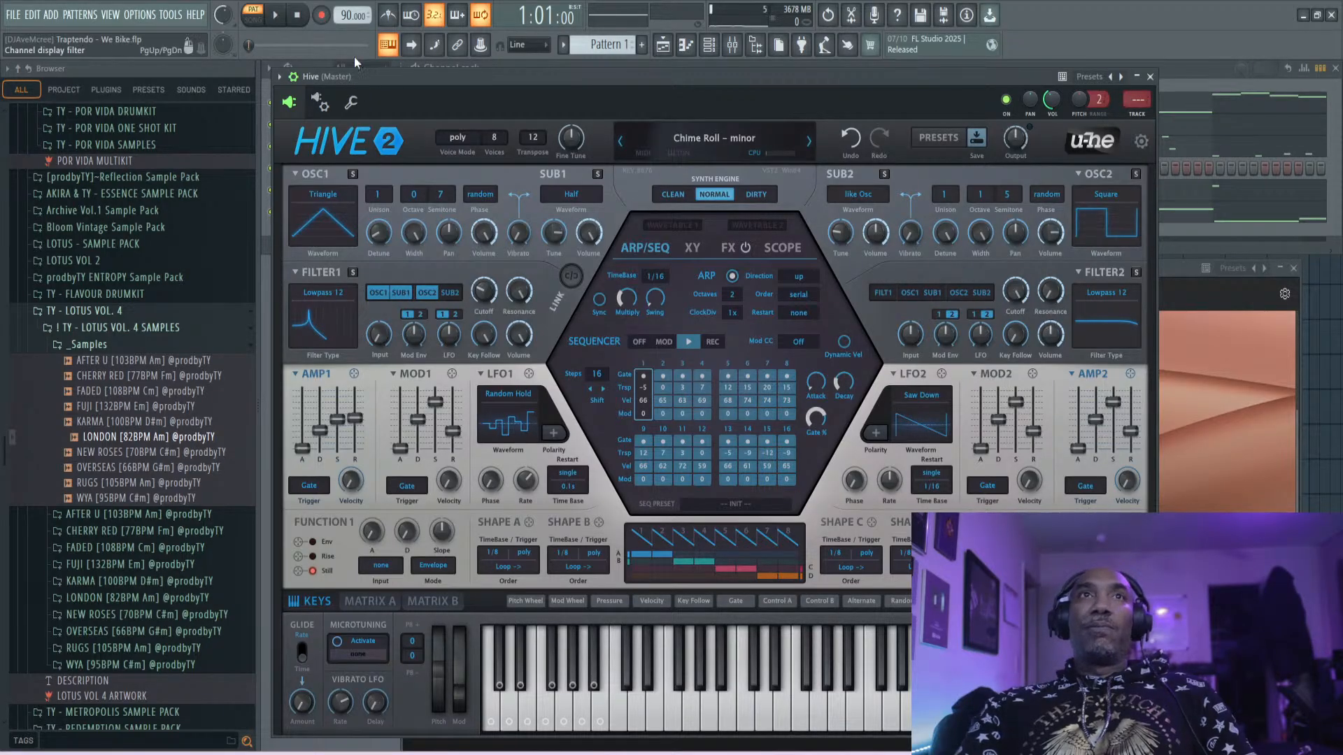
- Record a Hive arpeggio take into Pattern 1, stop it, and briefly restart and stop playback
{"action": "left_click", "coordinate": [322, 15]}
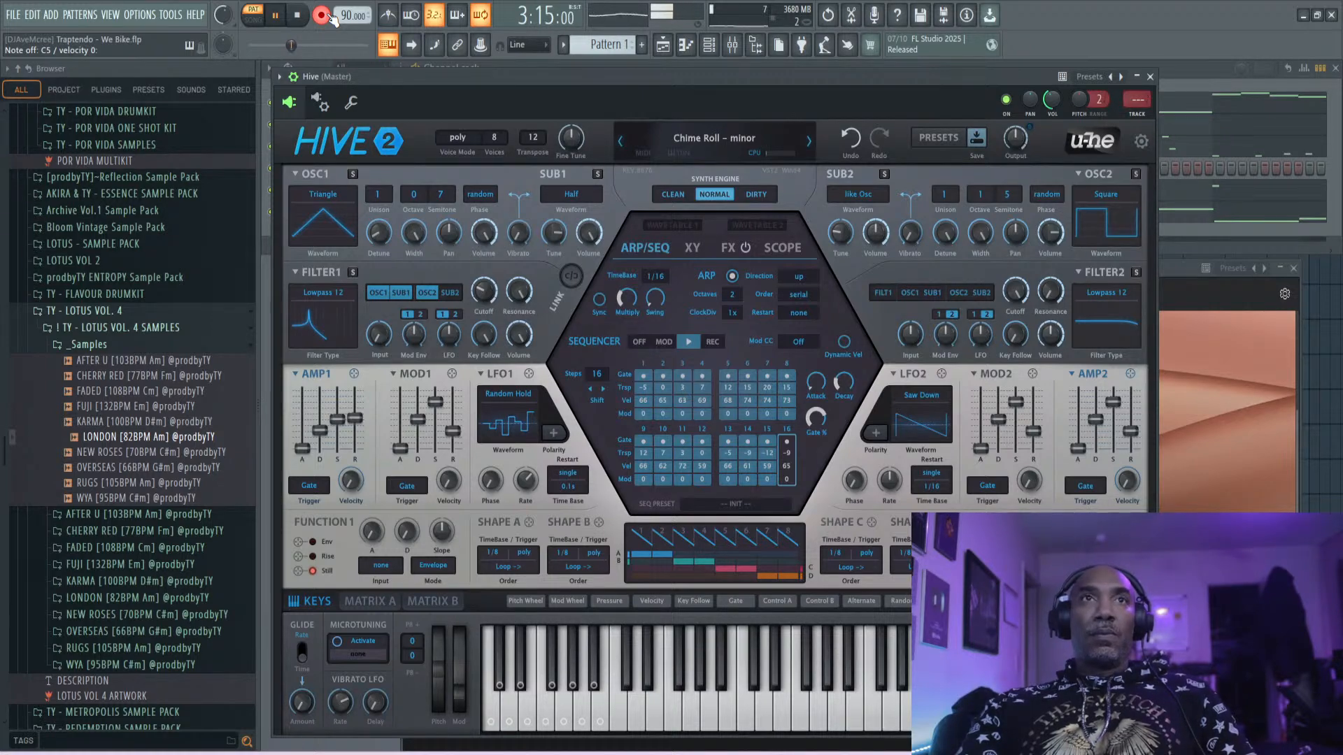
{"action": "left_click", "coordinate": [306, 15]}
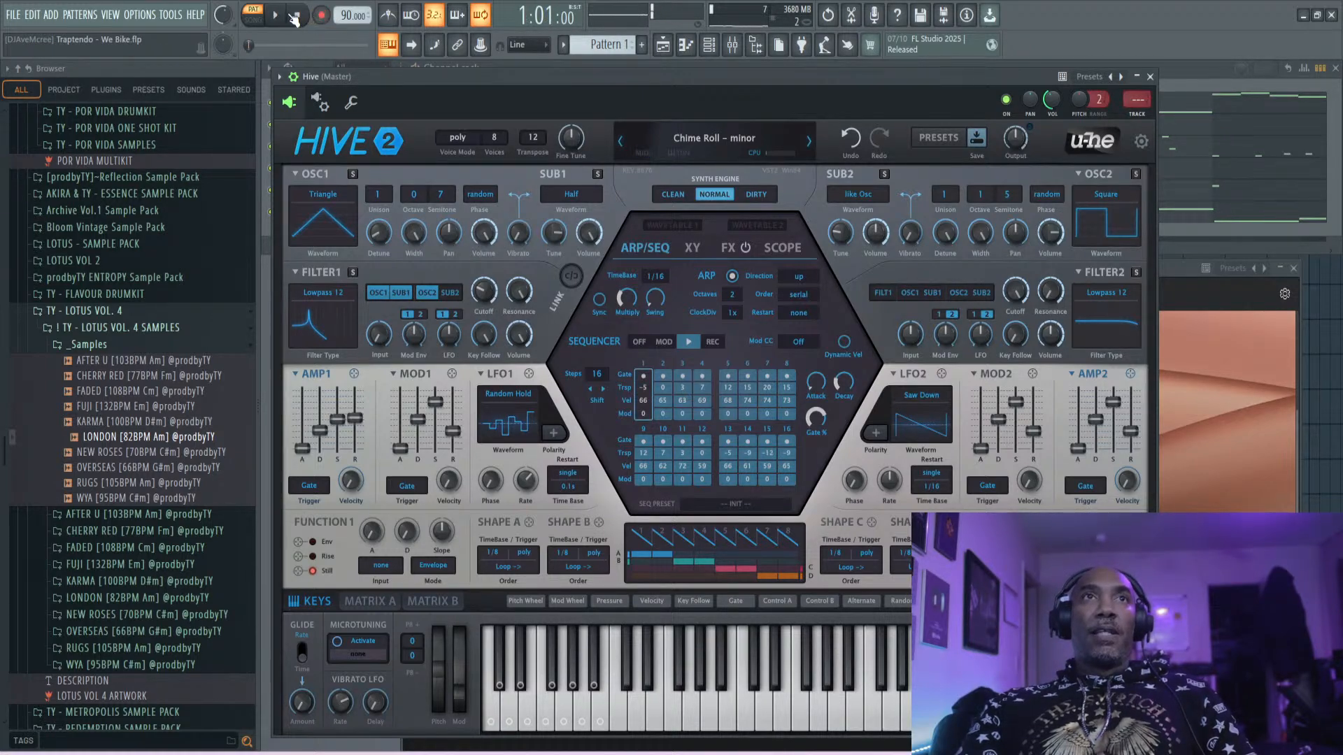
{"action": "left_click", "coordinate": [277, 16]}
{"action": "left_click", "coordinate": [298, 16]}
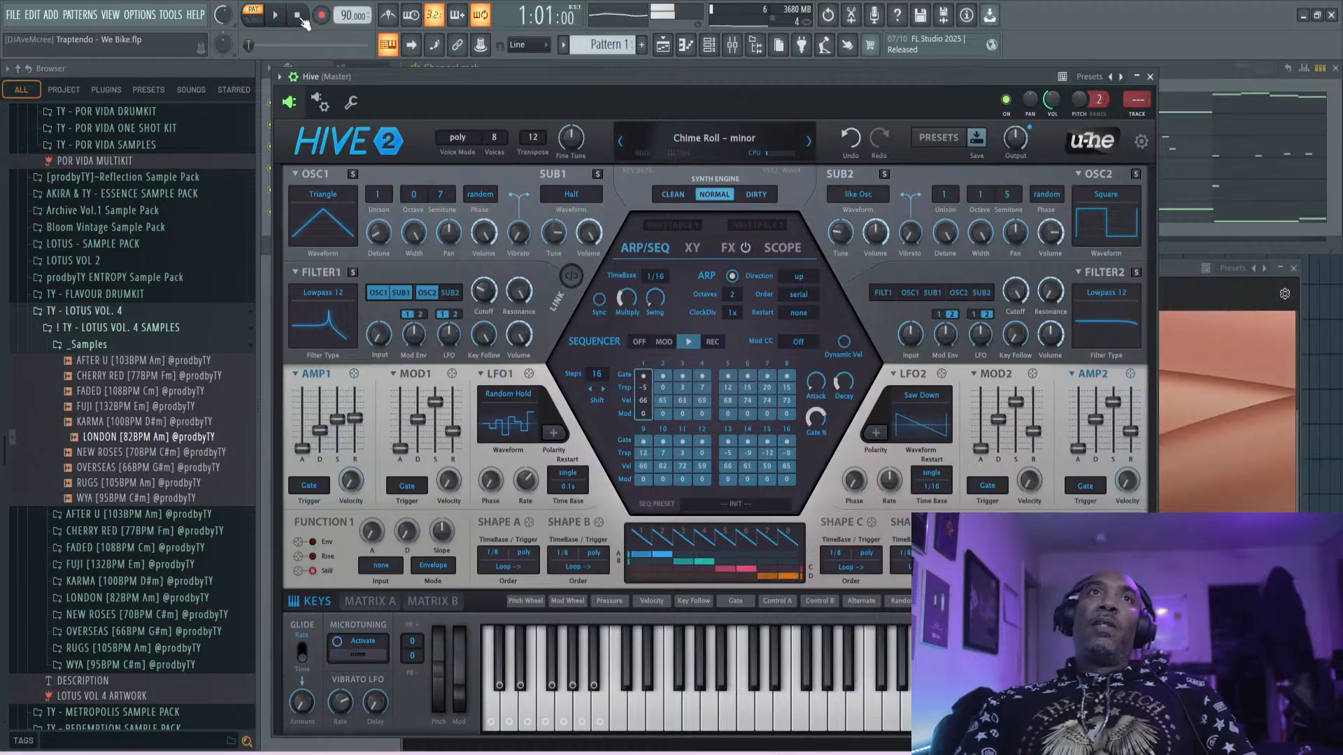
- Toggle the Disarm on stop recording option and record long C5 notes on the Hive channel in Pattern 1
{"action": "right_click", "coordinate": [328, 19]}
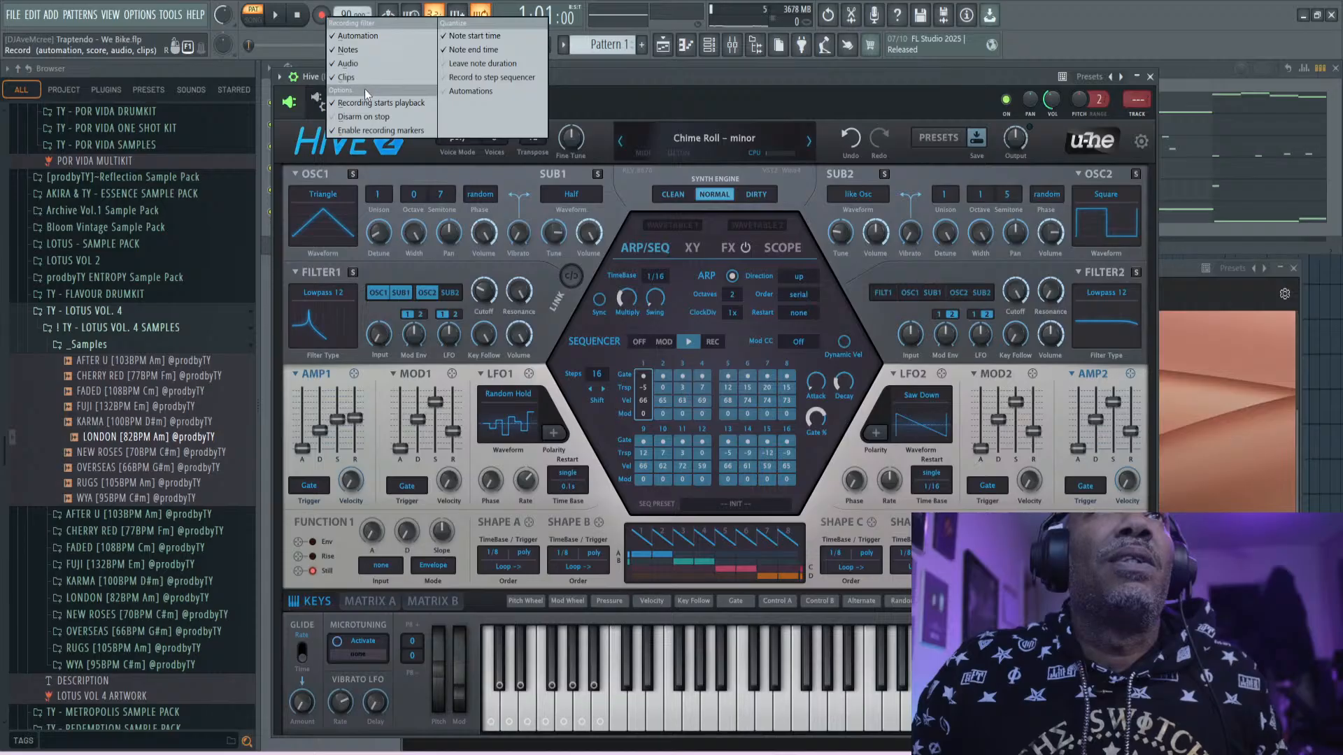
{"action": "left_click", "coordinate": [371, 118]}
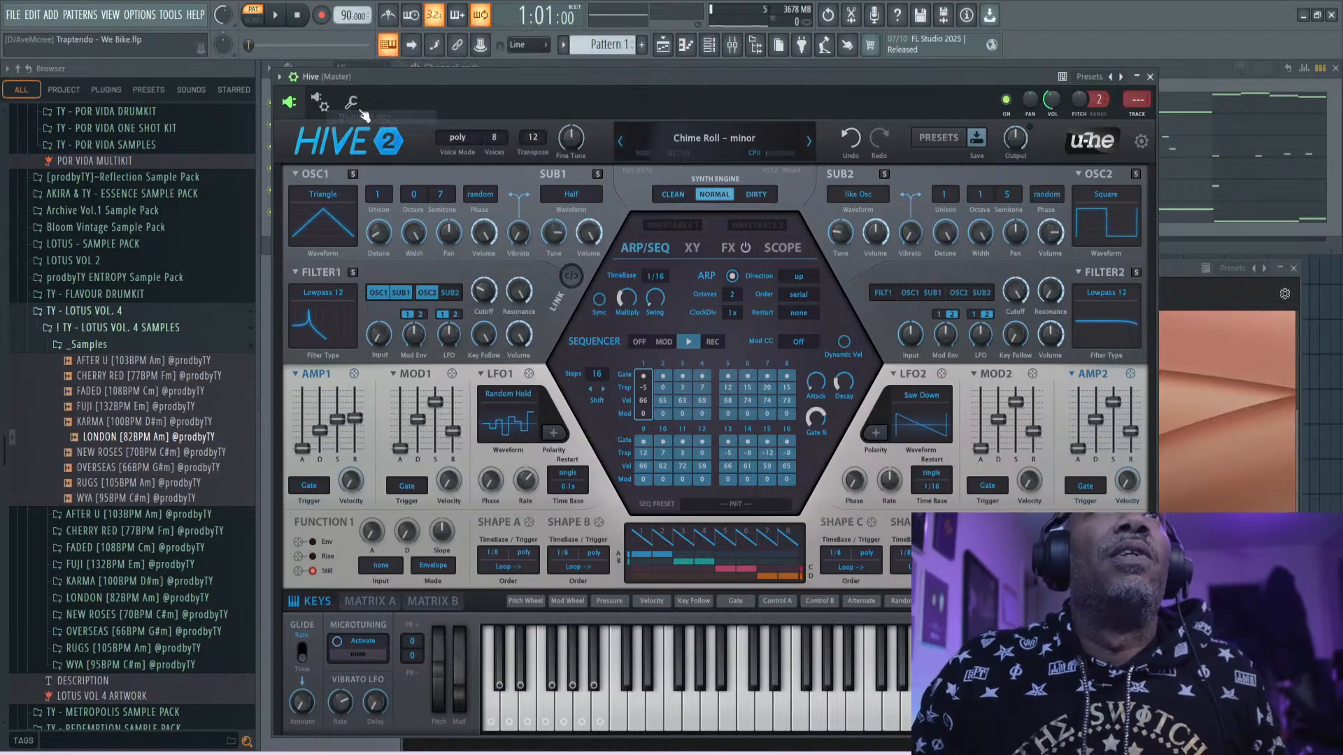
{"action": "left_click", "coordinate": [322, 18]}
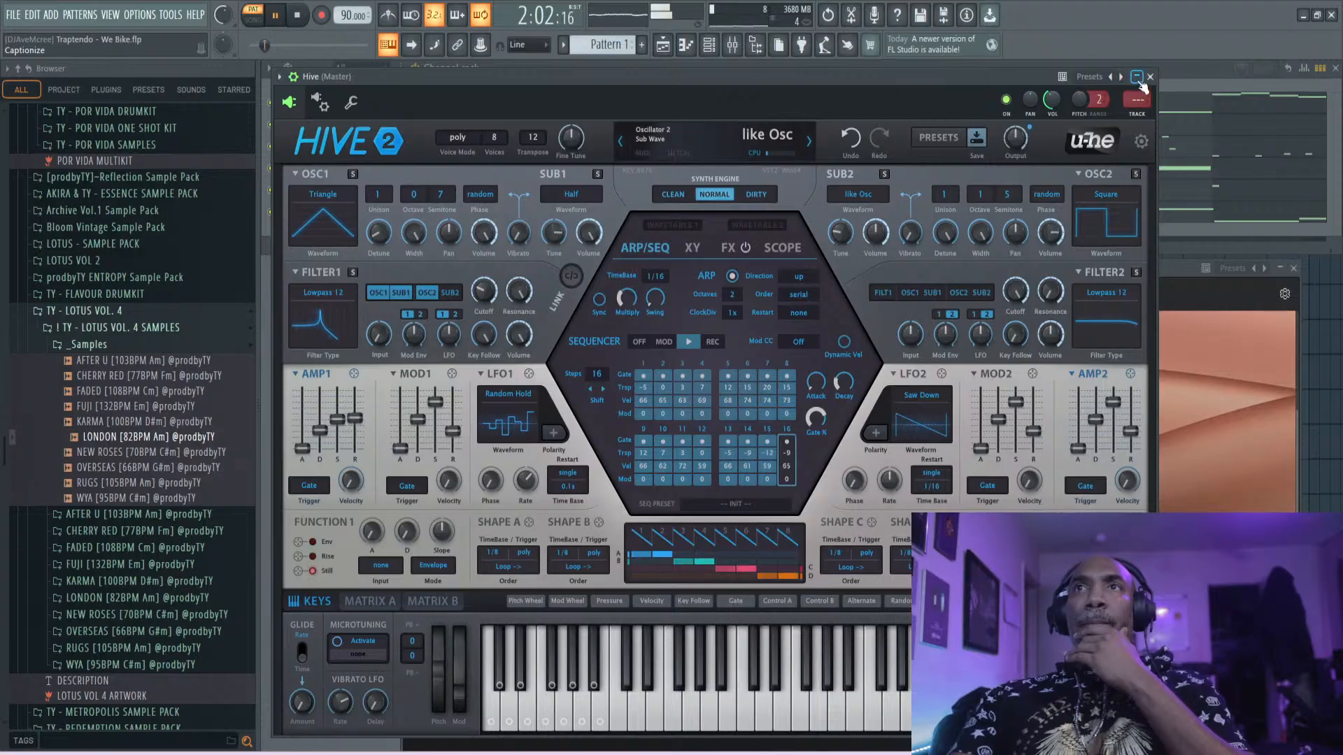
{"action": "left_click", "coordinate": [1149, 76]}
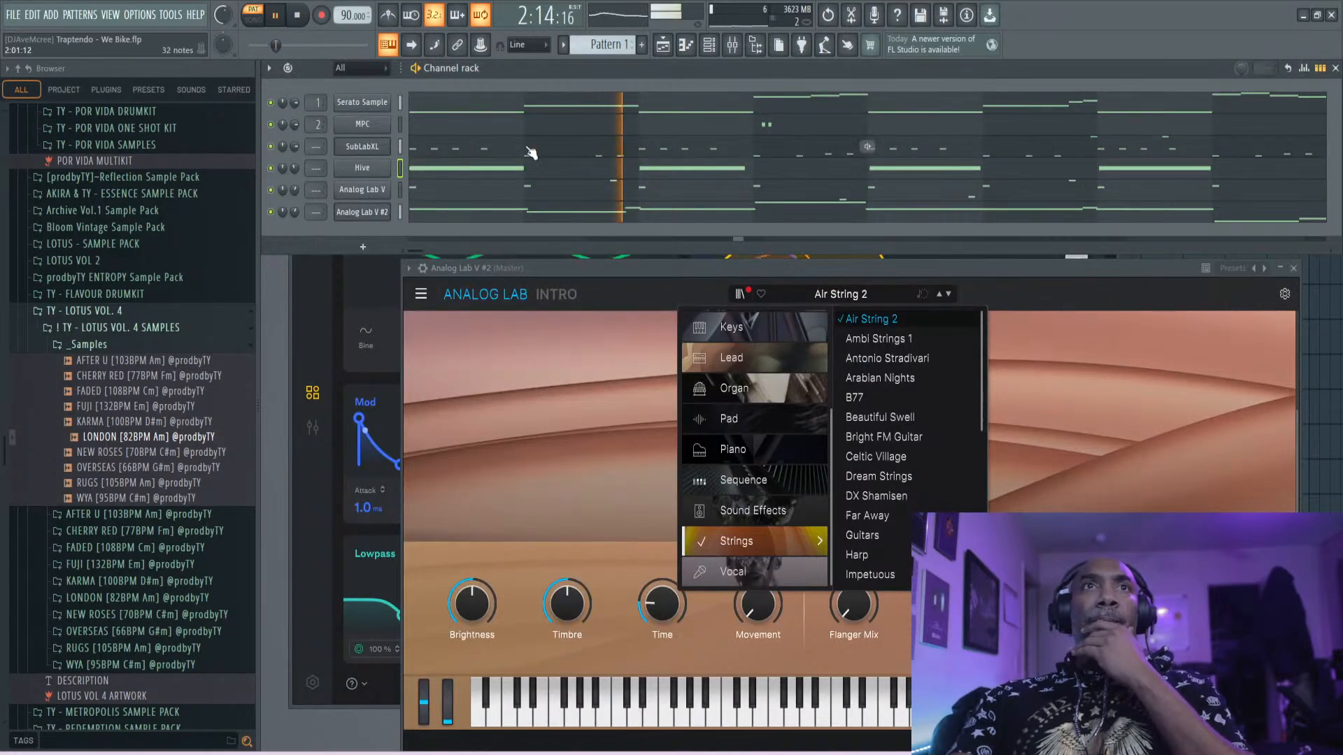
{"action": "right_click", "coordinate": [359, 171]}
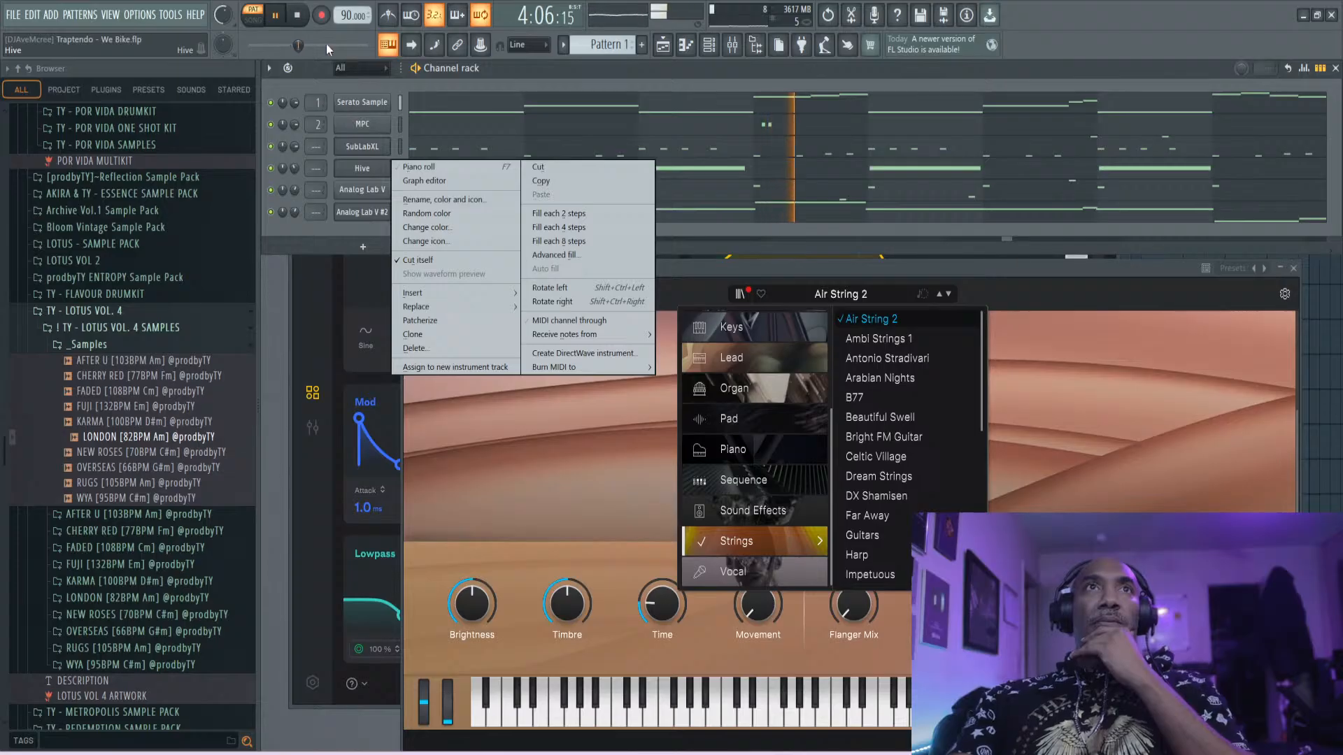
{"action": "left_click", "coordinate": [298, 18]}
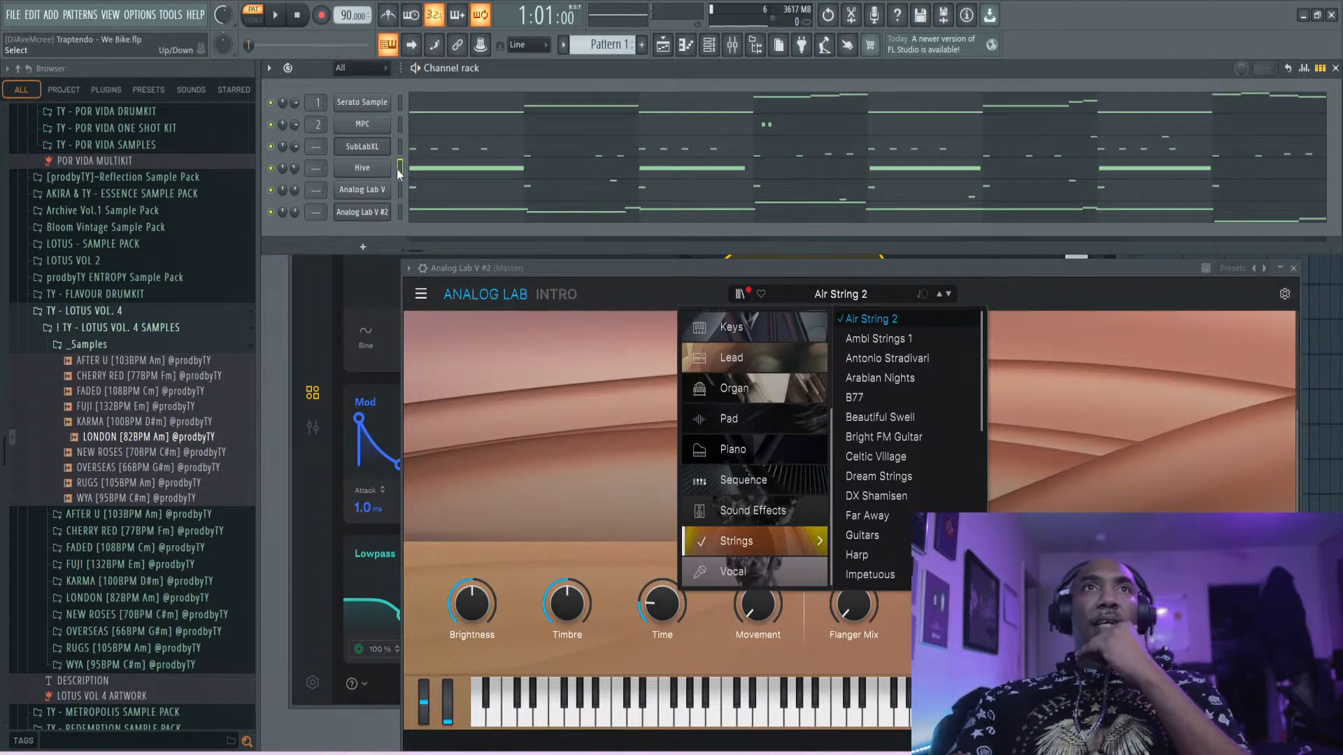
- Examine the recorded Hive notes in the channel's piano roll
{"action": "left_click", "coordinate": [415, 170]}
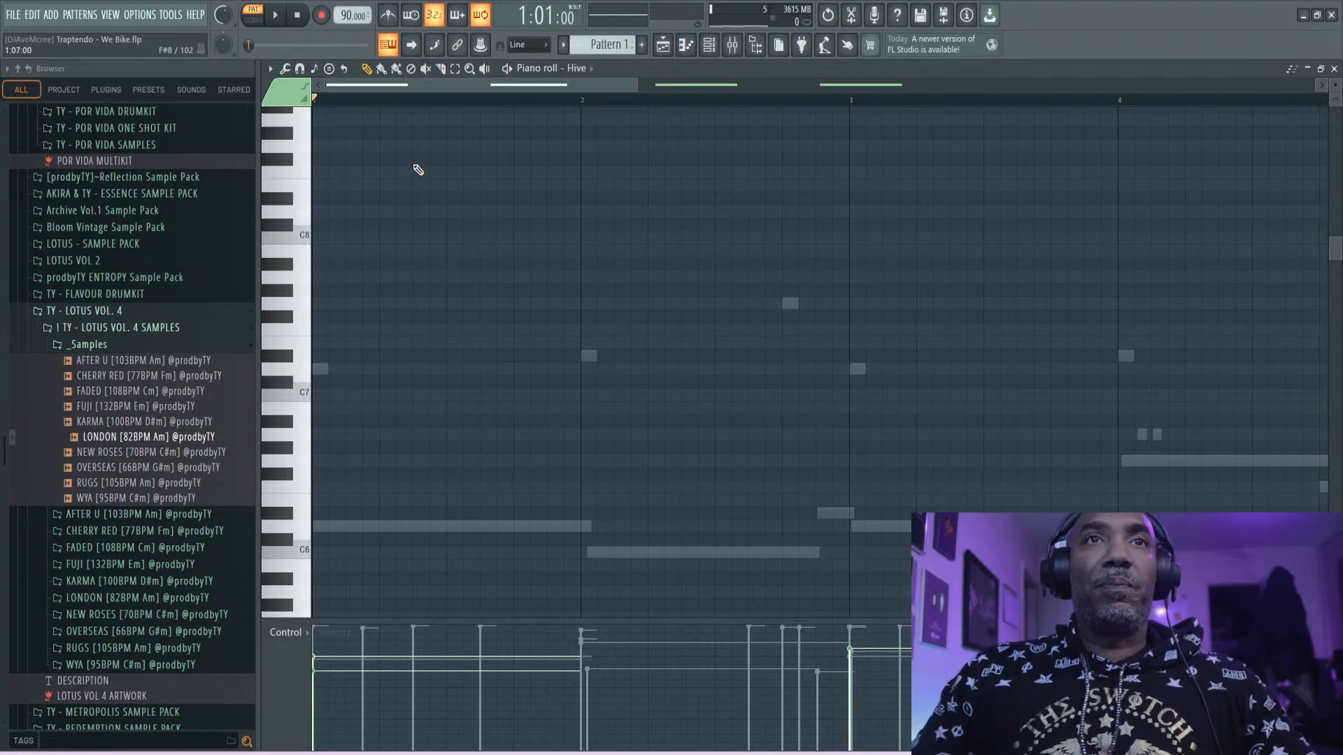
{"action": "scroll", "coordinate": [504, 283], "scroll_direction": "up", "scroll_amount": 2}
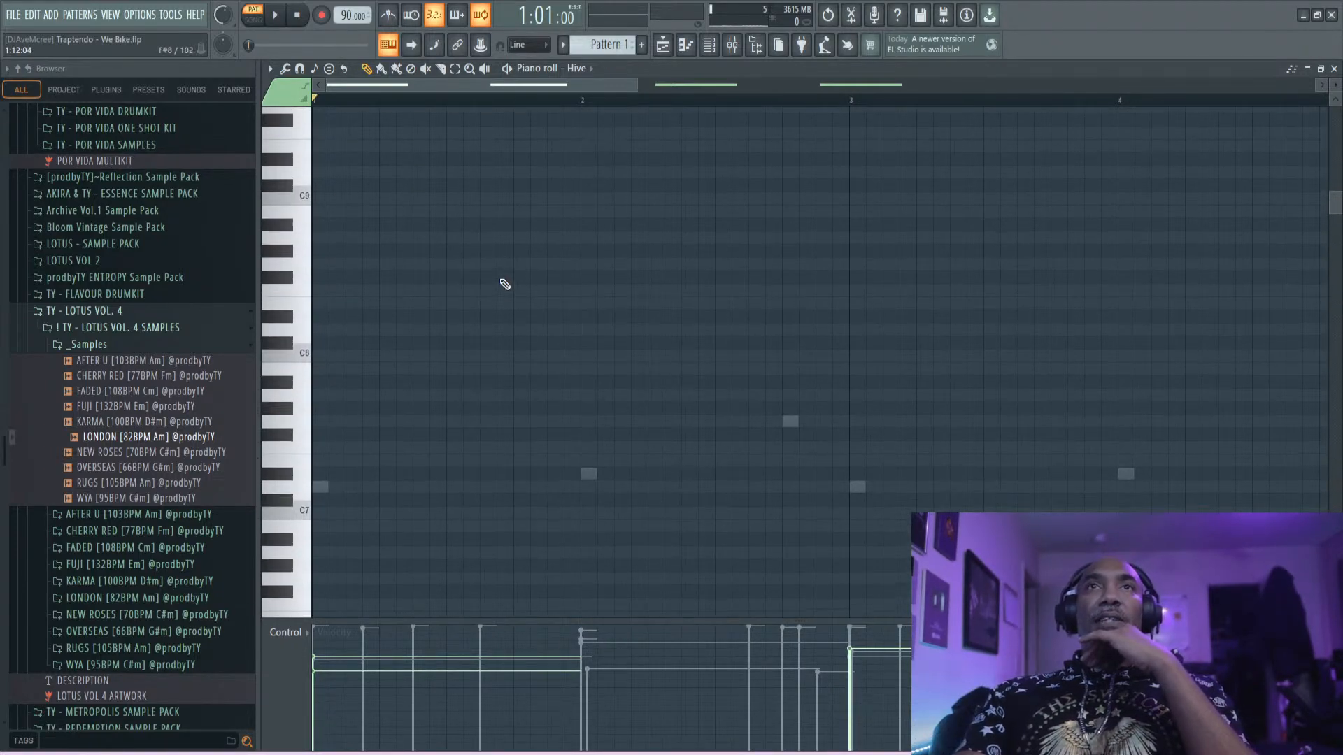
{"action": "scroll", "coordinate": [508, 281], "scroll_direction": "down", "scroll_amount": 10}
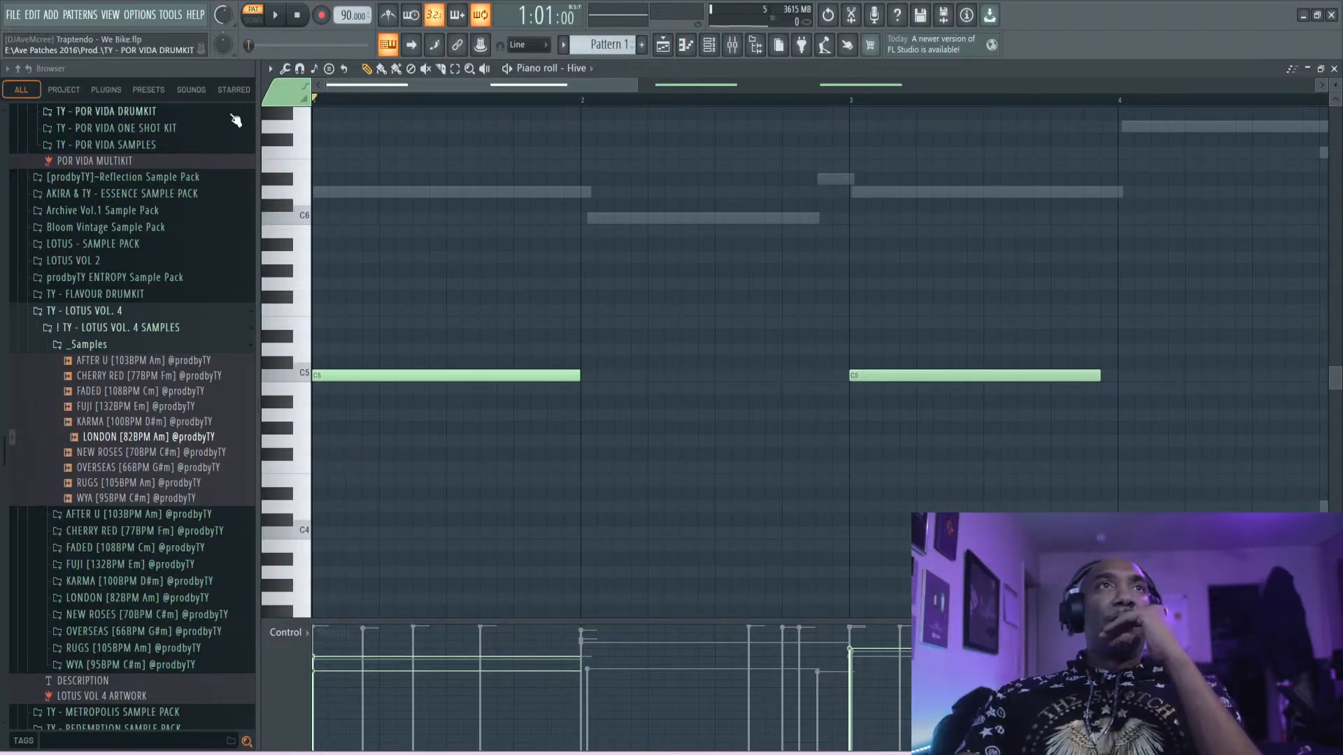
- Save the current project
{"action": "left_click", "coordinate": [19, 19]}
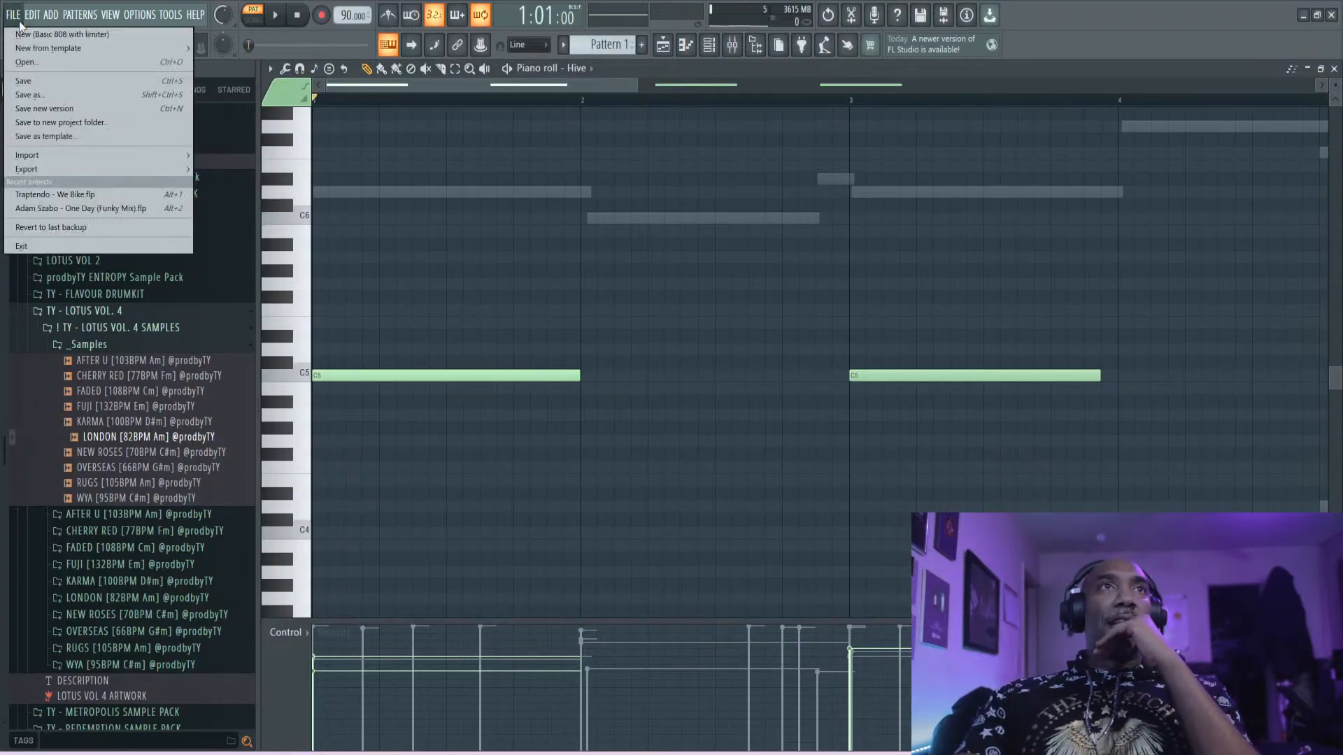
{"action": "left_click", "coordinate": [56, 85]}
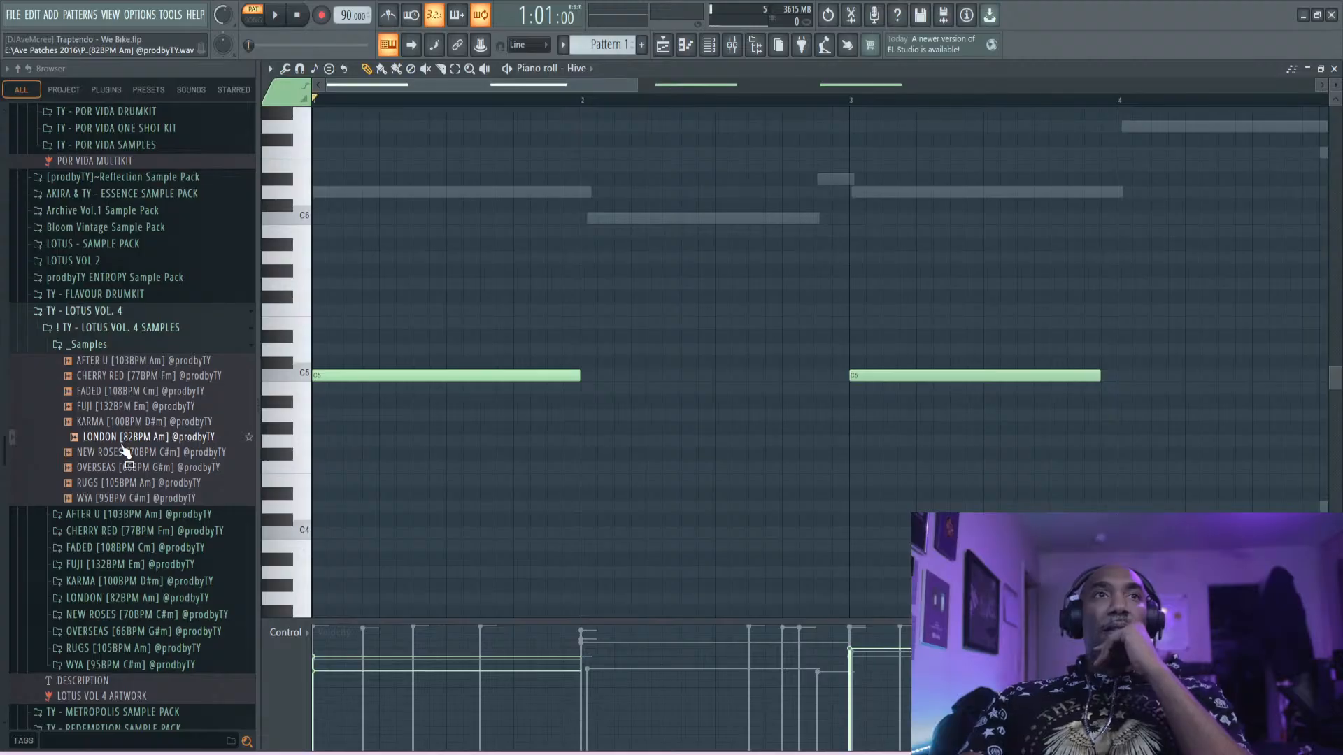
{"action": "left_click", "coordinate": [12, 14]}
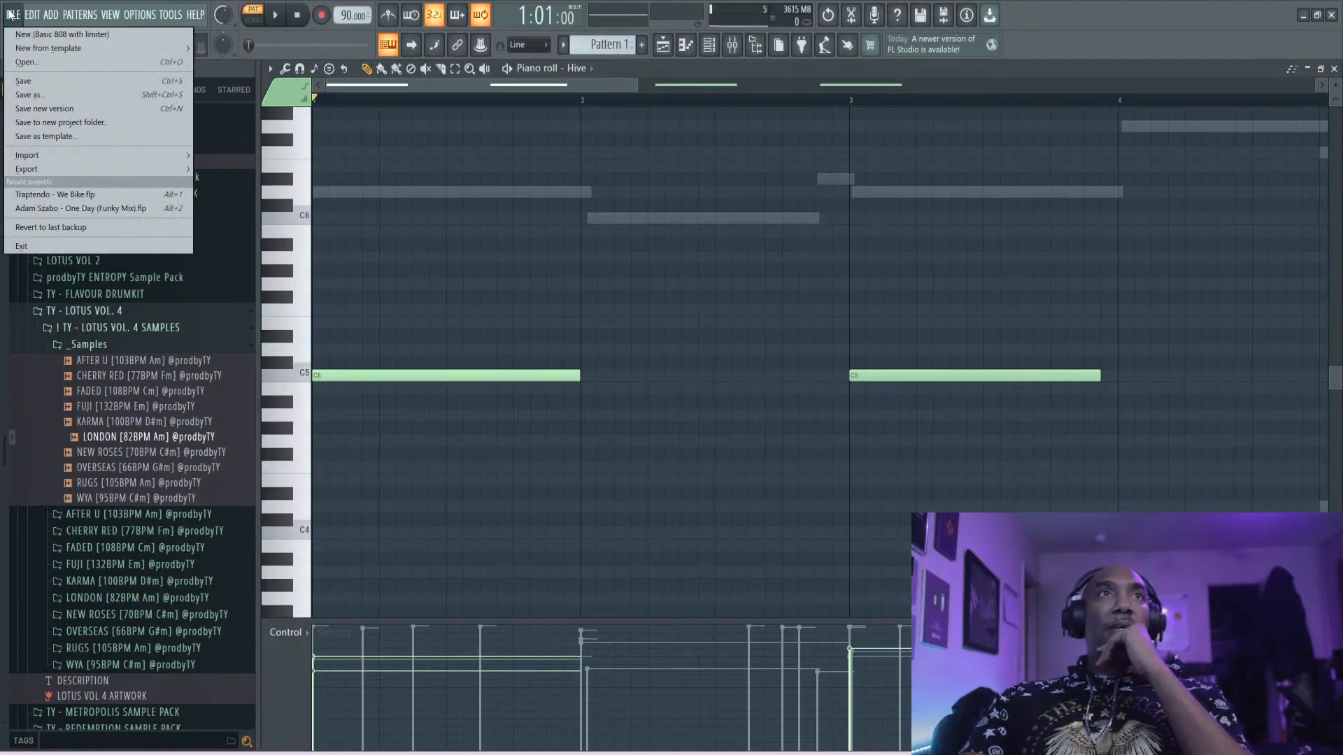
{"action": "left_click", "coordinate": [40, 84]}
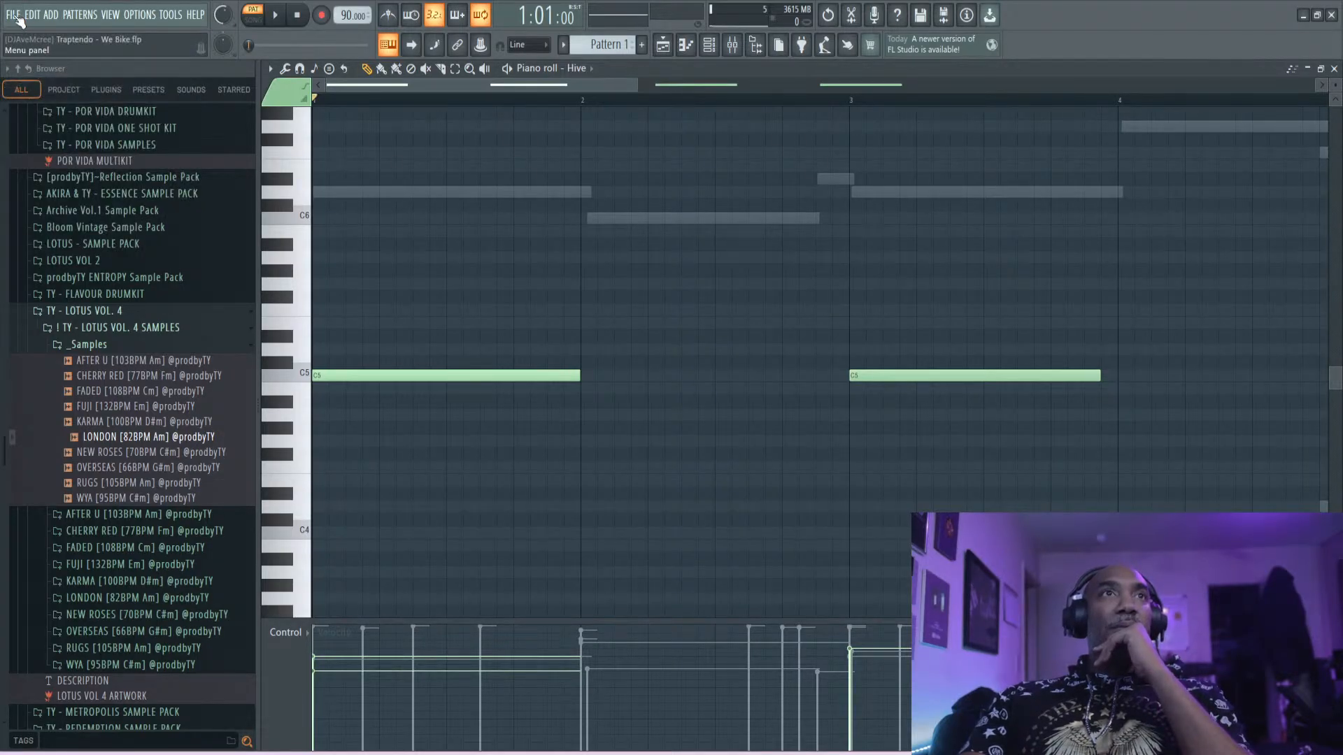
- Start a new Basic 808 with limiter project and replace the 808 Kick channel with SubLabXL
{"action": "left_click", "coordinate": [14, 16]}
{"action": "left_click", "coordinate": [21, 33]}
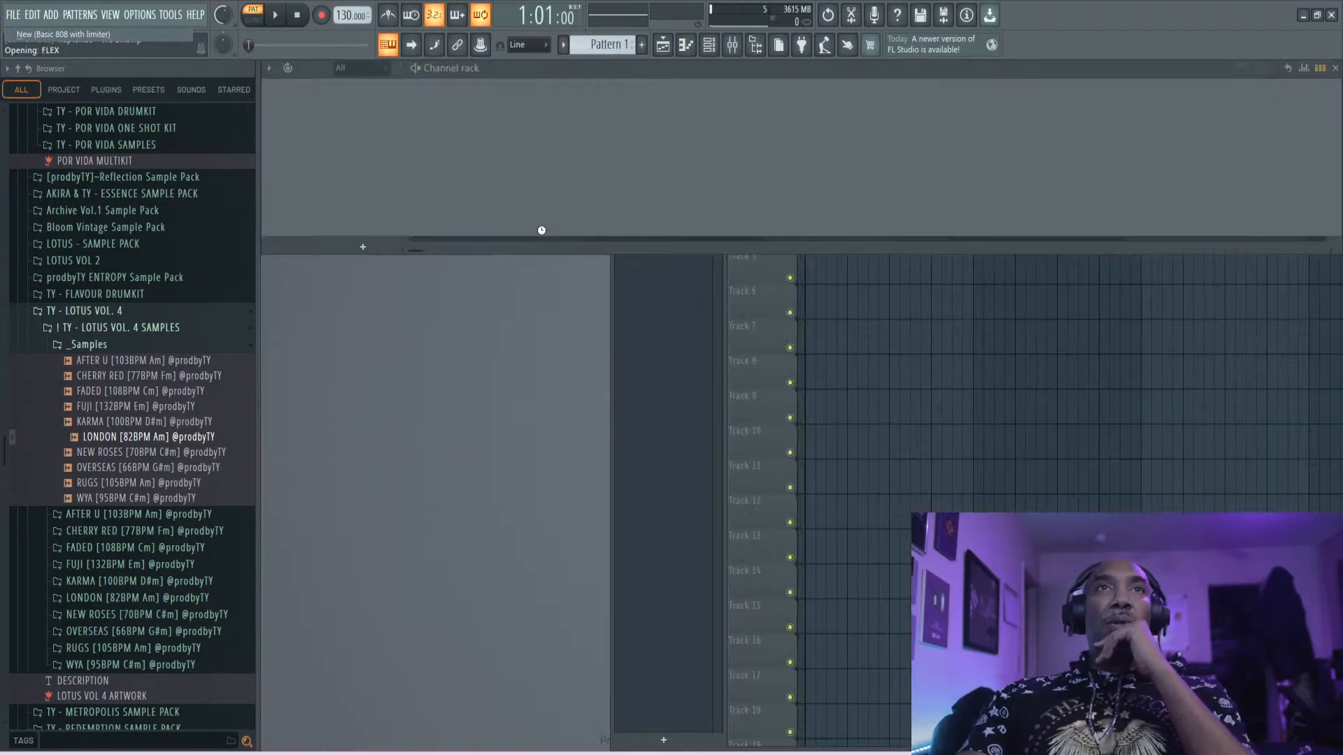
{"action": "right_click", "coordinate": [385, 94]}
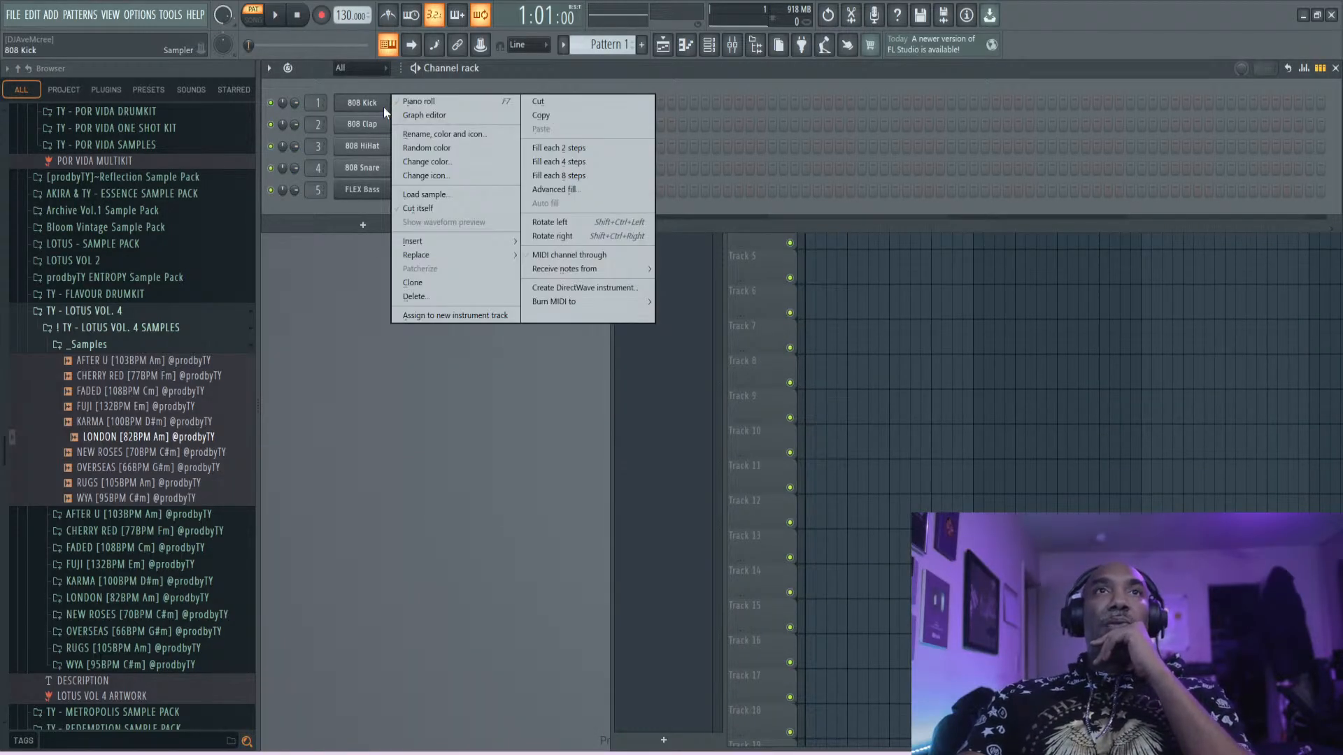
{"action": "mouse_move", "coordinate": [456, 252]}
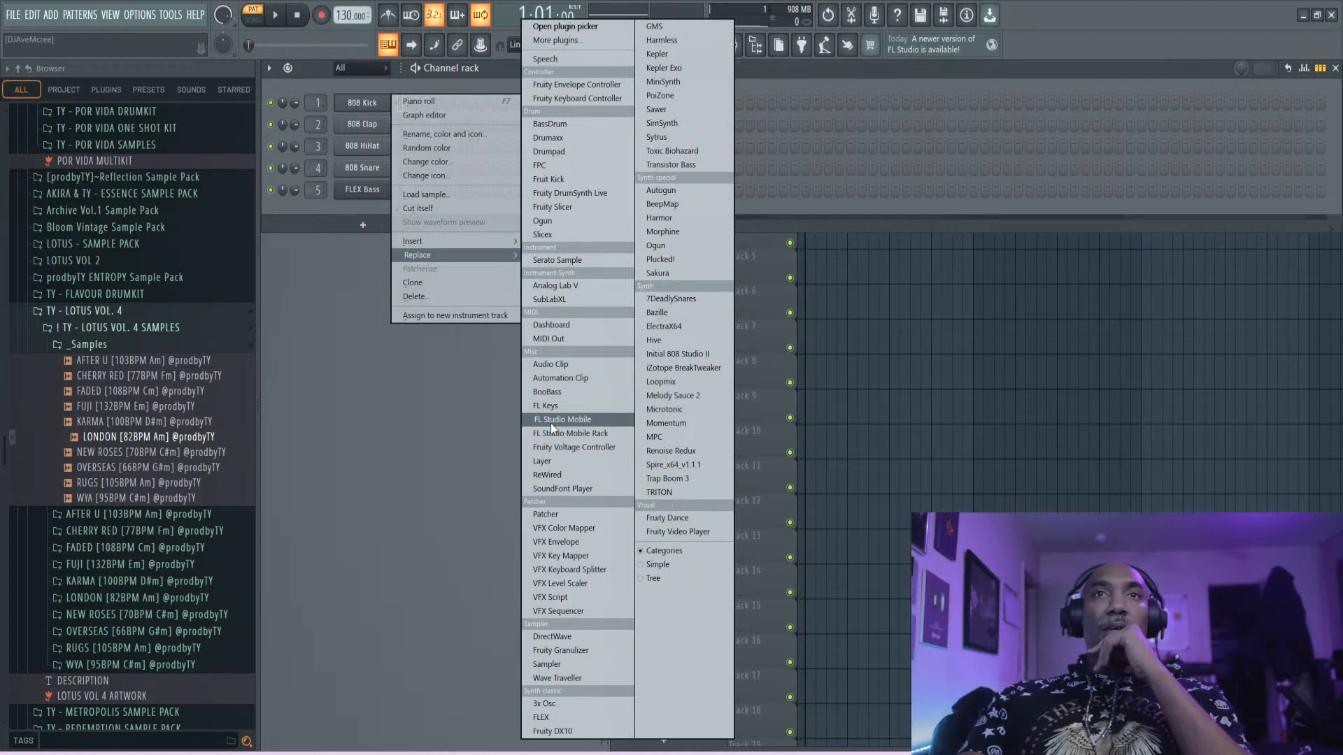
{"action": "left_click", "coordinate": [584, 299]}
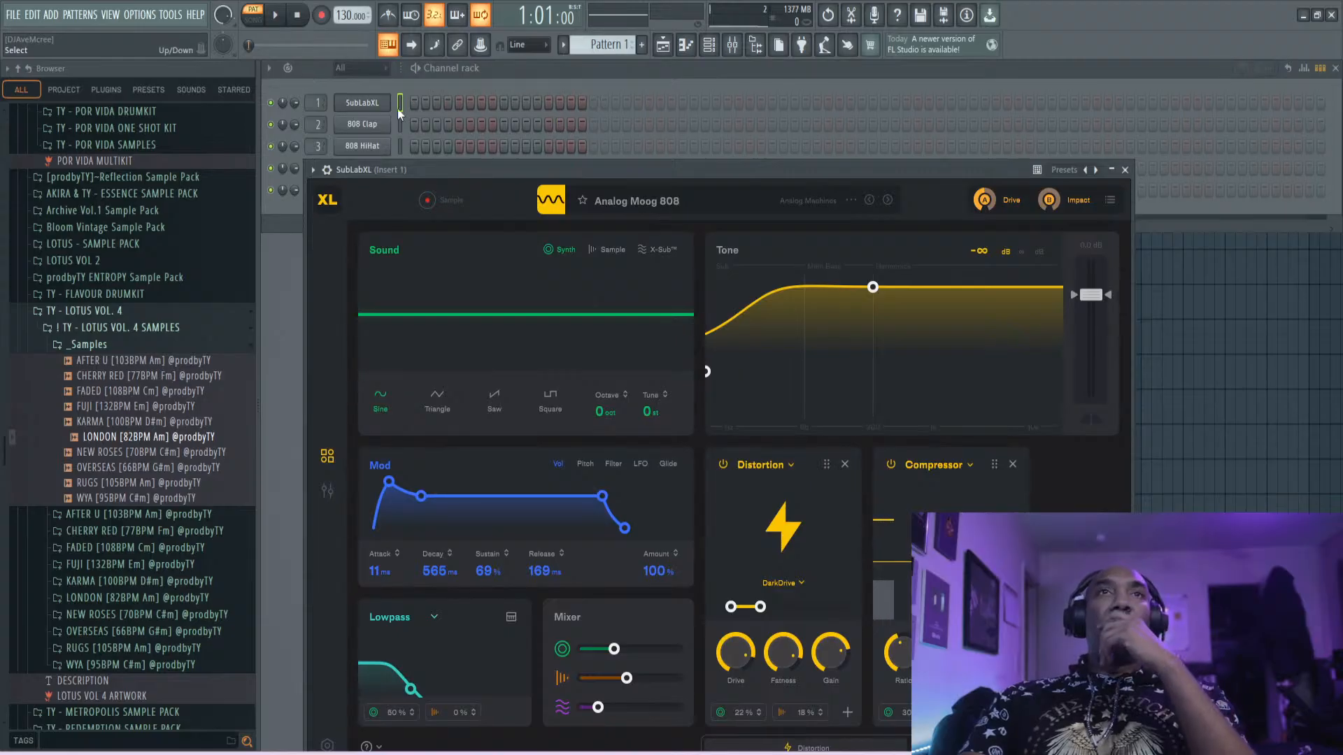
- Insert a Serato Sample channel next to SubLabXL in the channel rack
{"action": "right_click", "coordinate": [375, 104]}
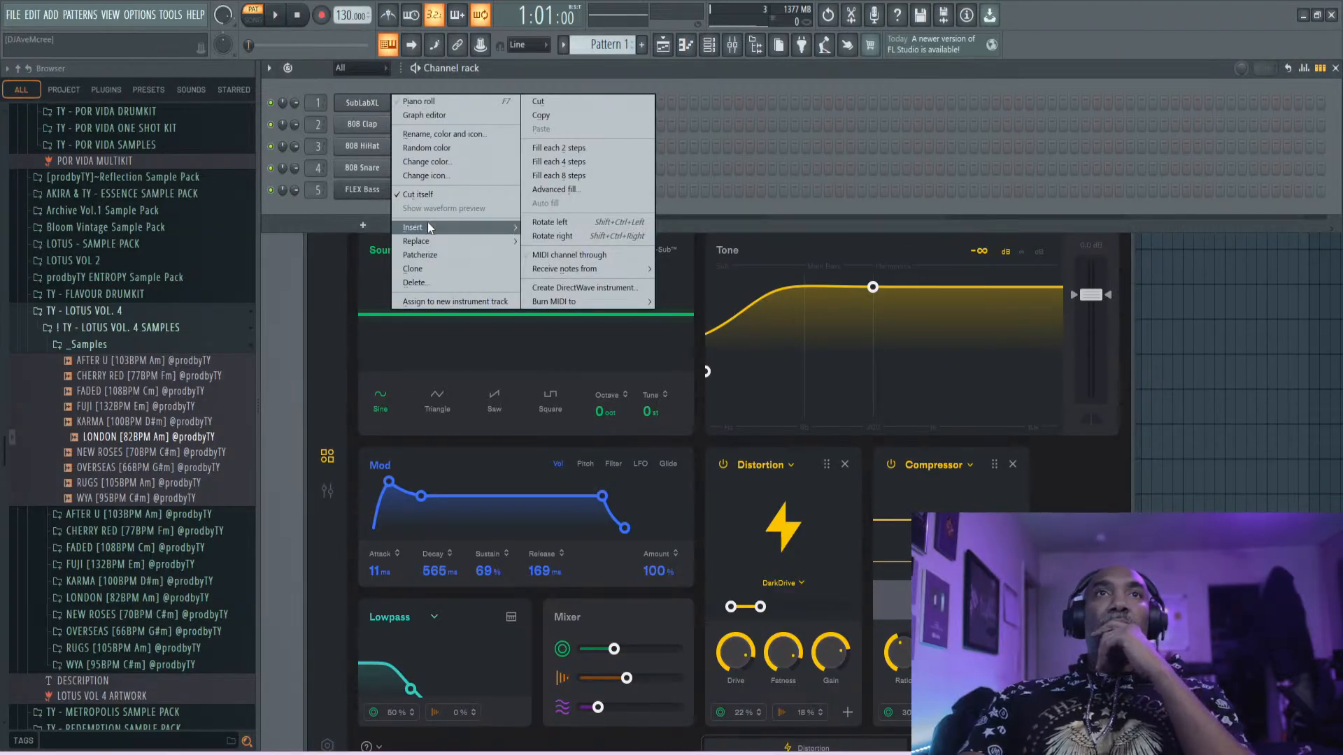
{"action": "mouse_move", "coordinate": [430, 229]}
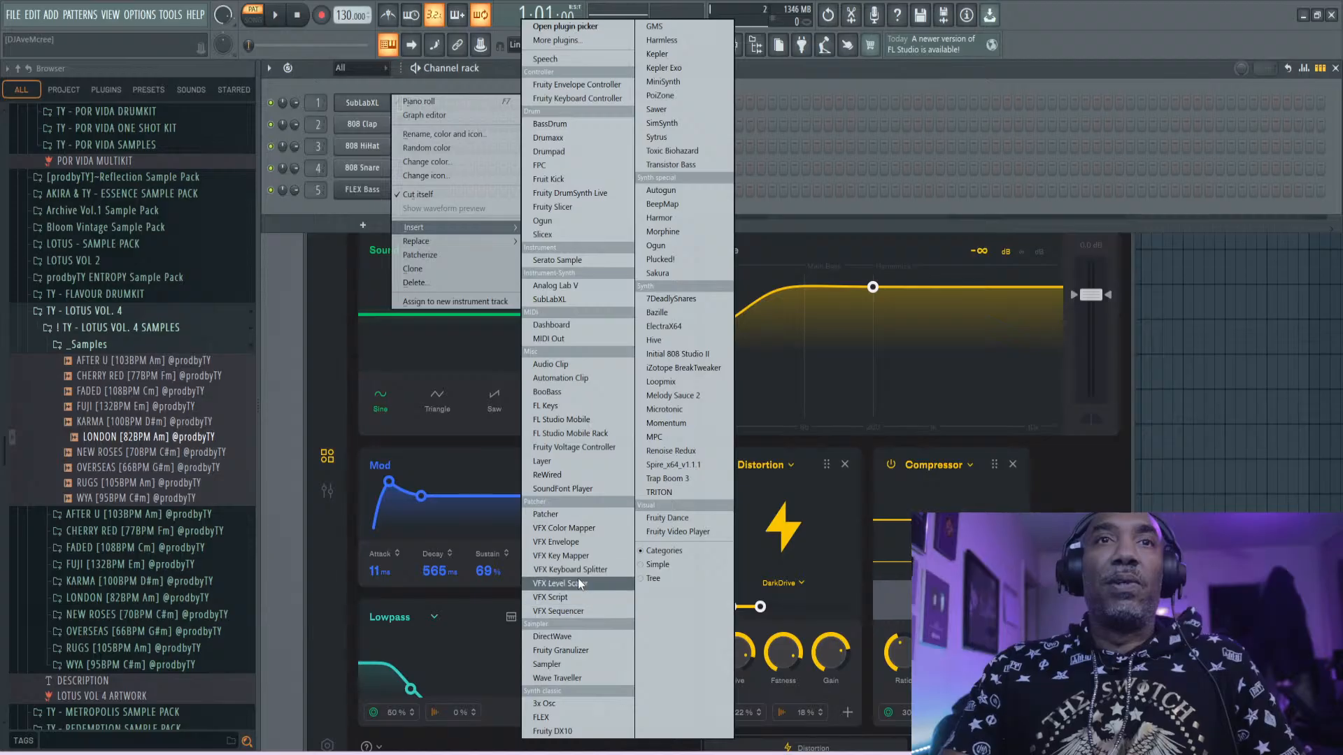
{"action": "left_click", "coordinate": [589, 259]}
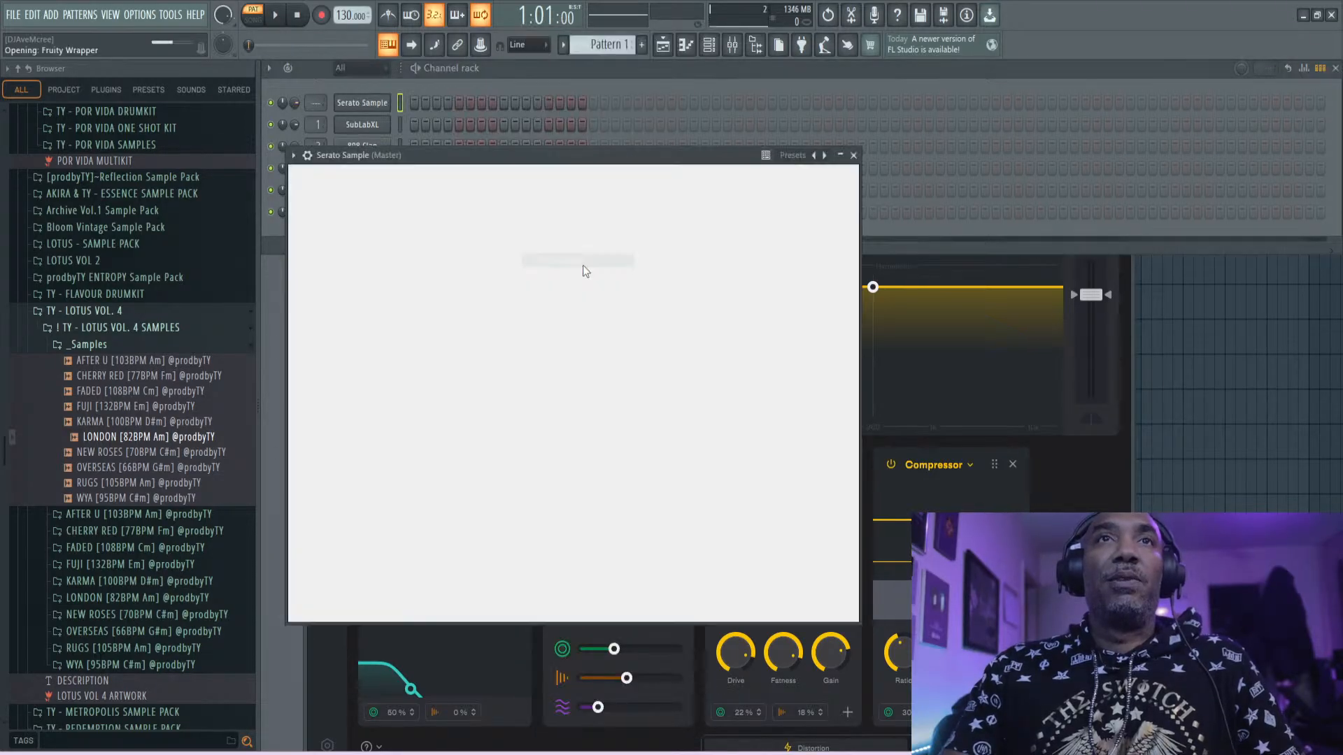
- Preview the RUGS 105 BPM Am sample and look through the Bloom Vintage Sample Pack and its extras folder
{"action": "left_click", "coordinate": [205, 483]}
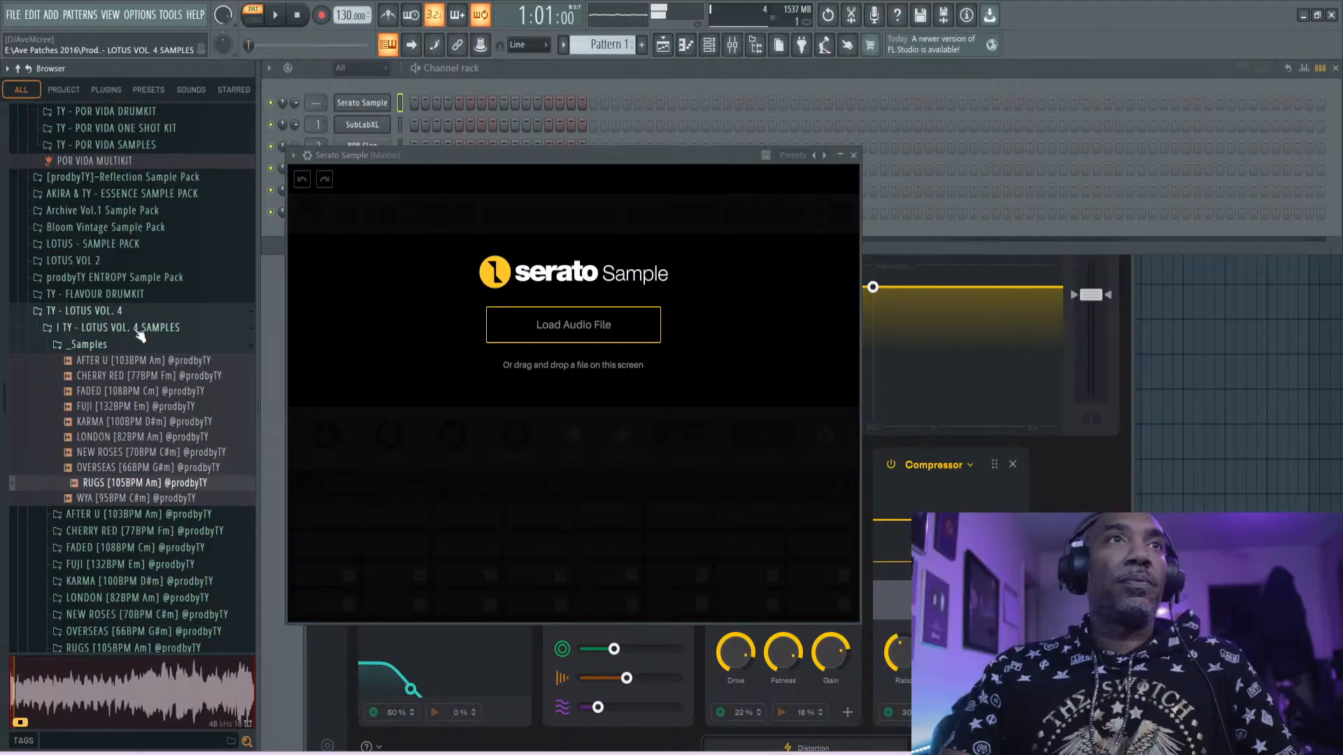
{"action": "scroll", "coordinate": [154, 333], "scroll_direction": "up", "scroll_amount": 3}
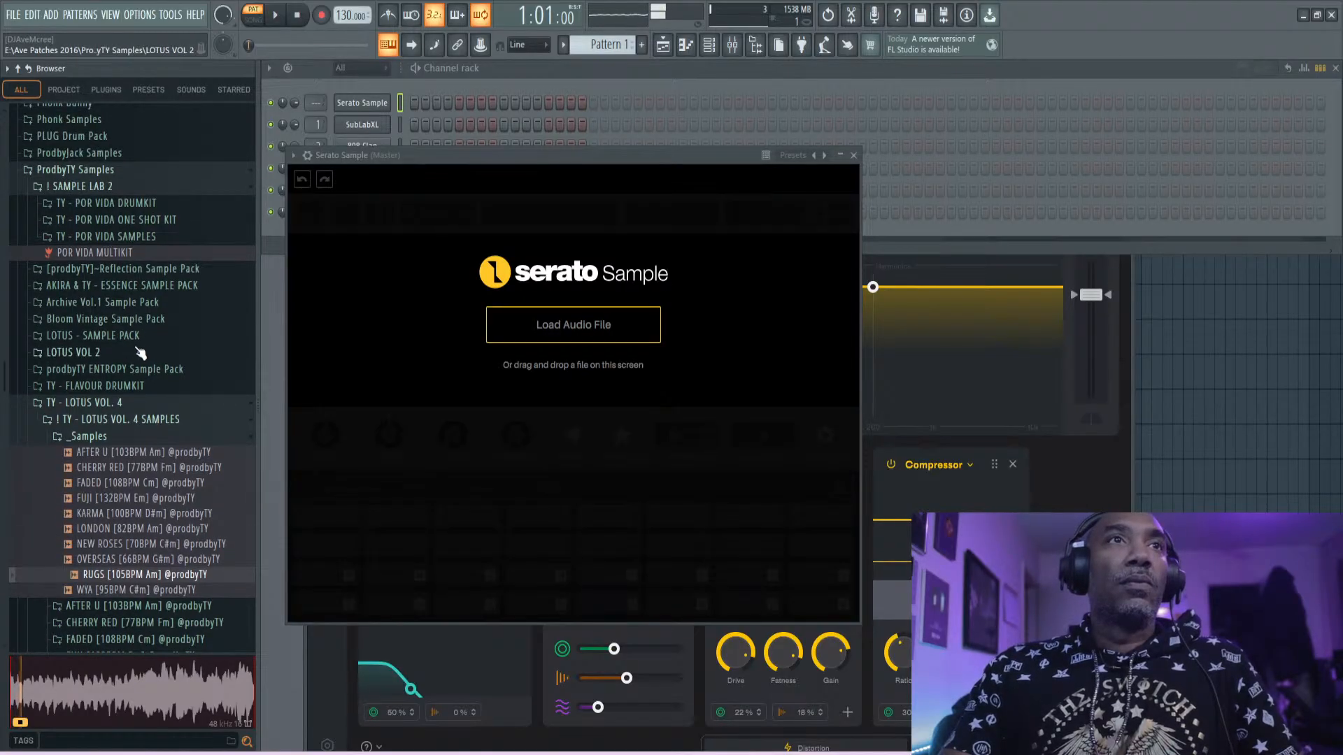
{"action": "left_click", "coordinate": [152, 321]}
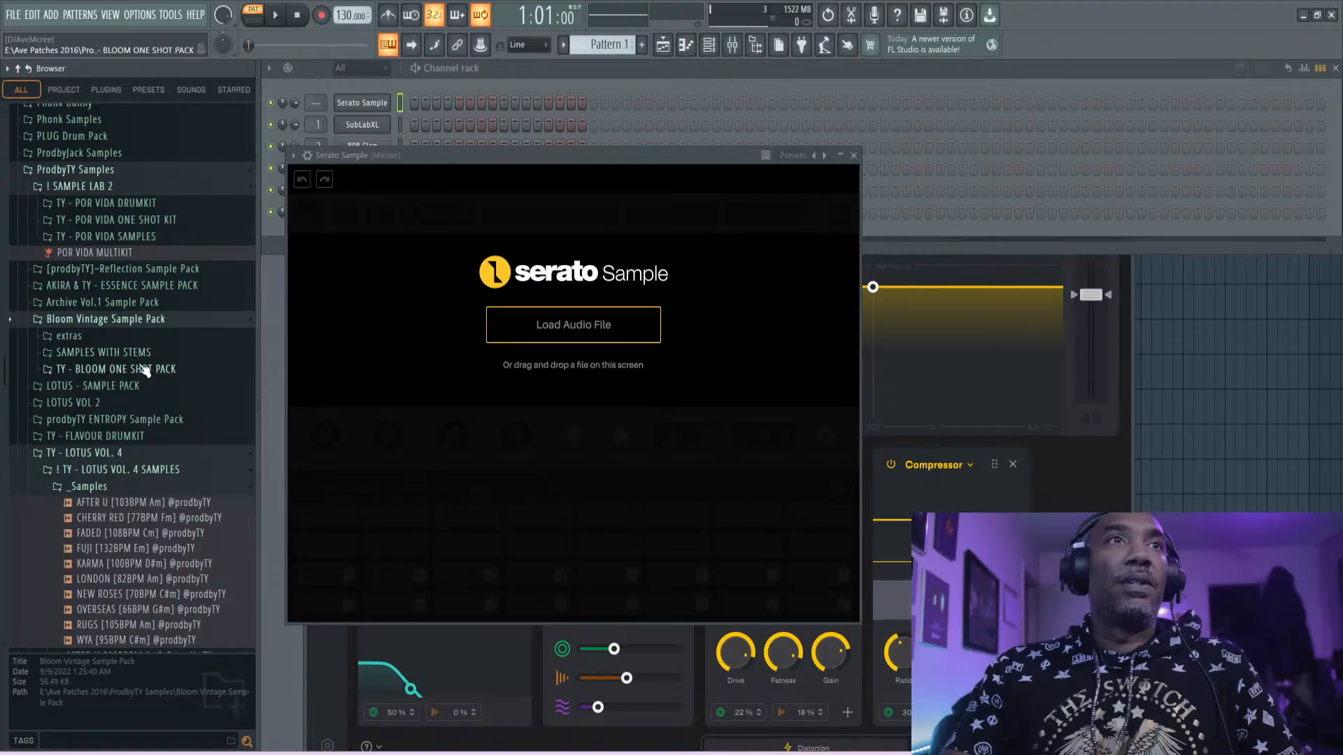
{"action": "left_click", "coordinate": [129, 341]}
{"action": "left_click", "coordinate": [127, 342]}
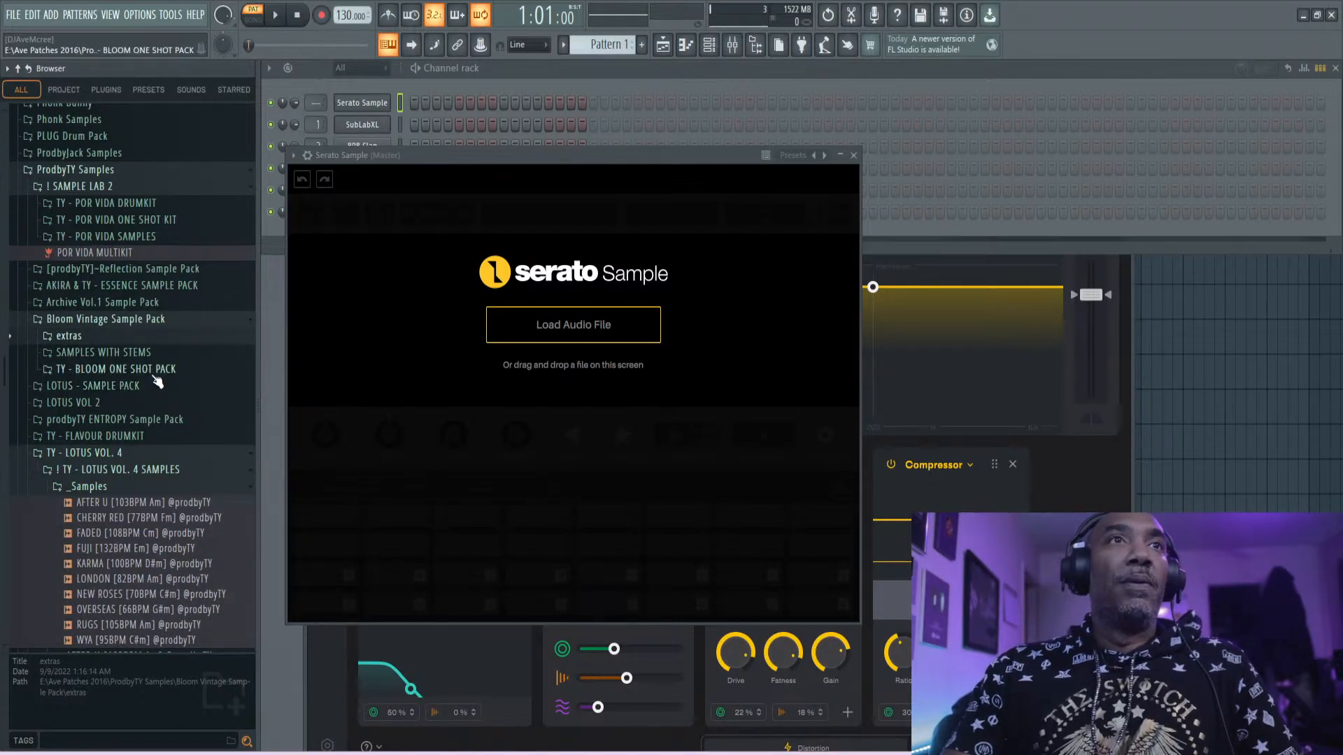
{"action": "left_click", "coordinate": [142, 323]}
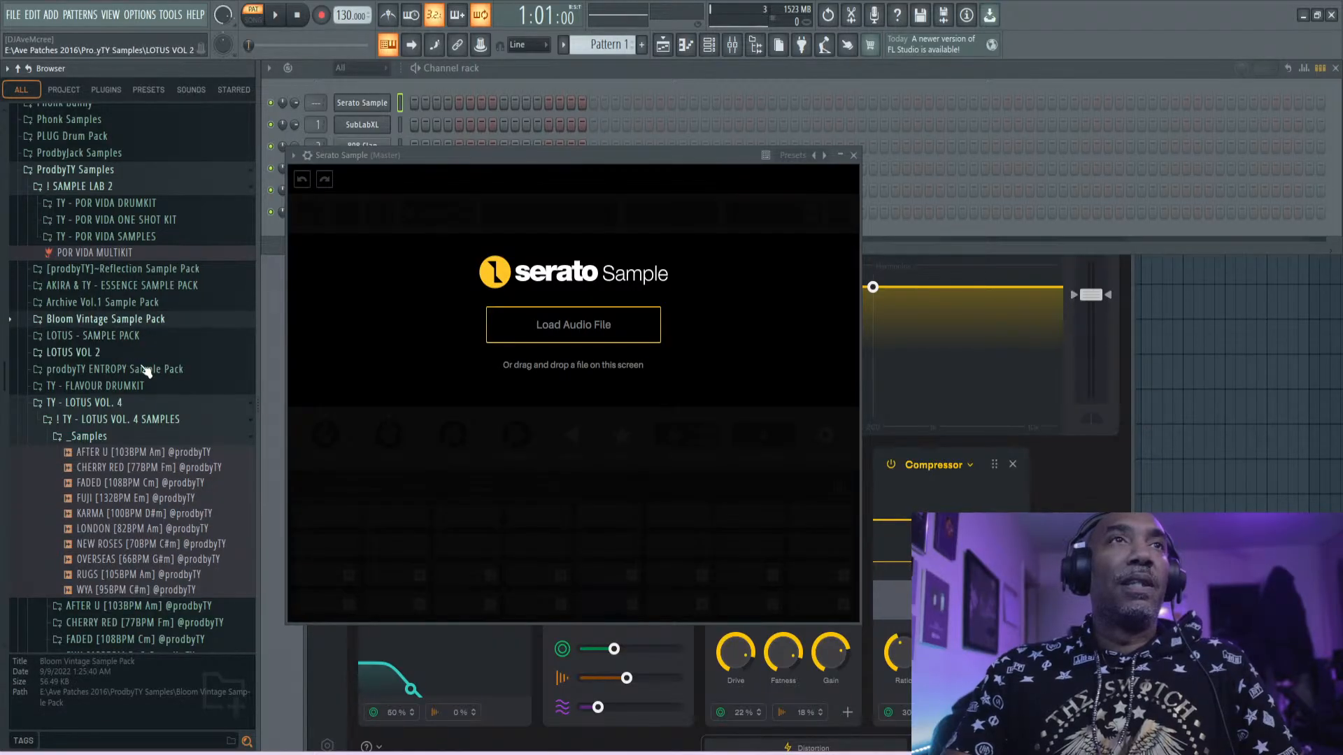
- Check the TY - POR VIDA DRUMKIT folder and expand the _SAMPLES folder inside TY - POR VIDA SAMPLES
{"action": "left_click", "coordinate": [175, 207]}
{"action": "left_click", "coordinate": [175, 208]}
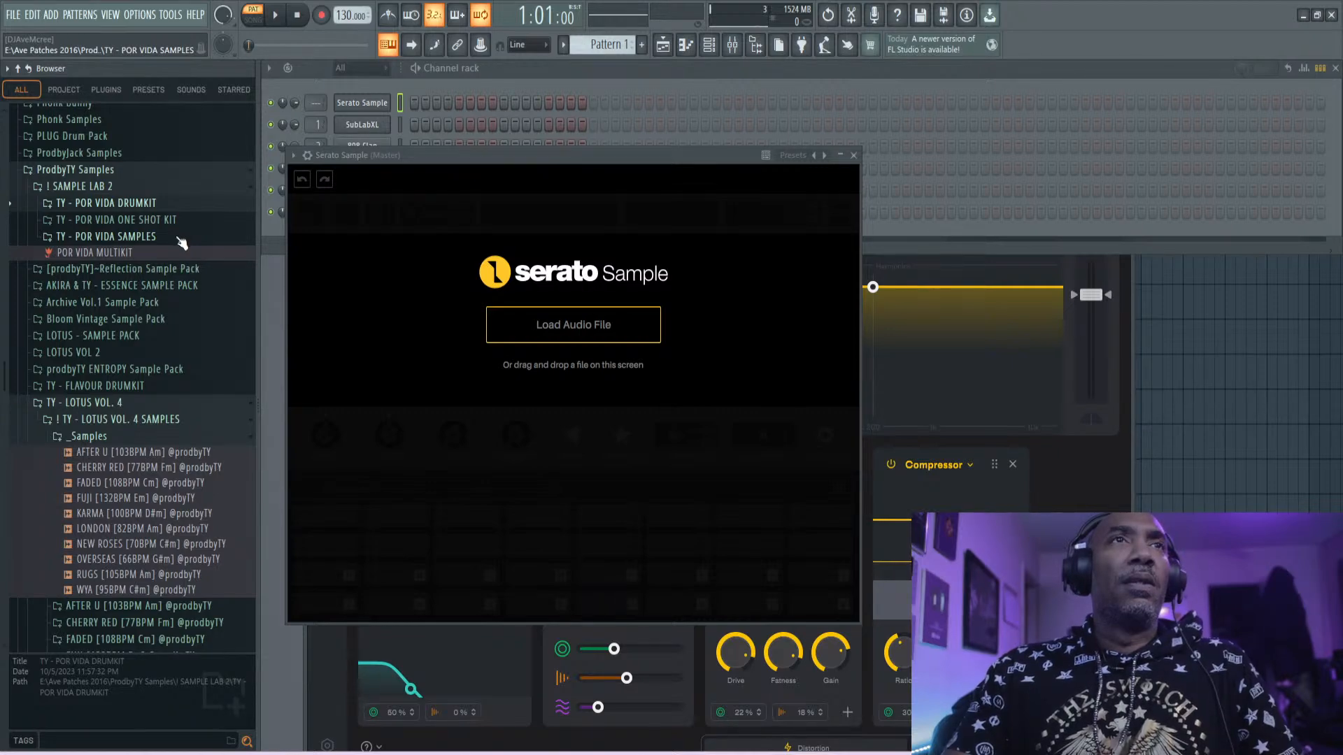
{"action": "left_click", "coordinate": [179, 239]}
{"action": "left_click", "coordinate": [172, 256]}
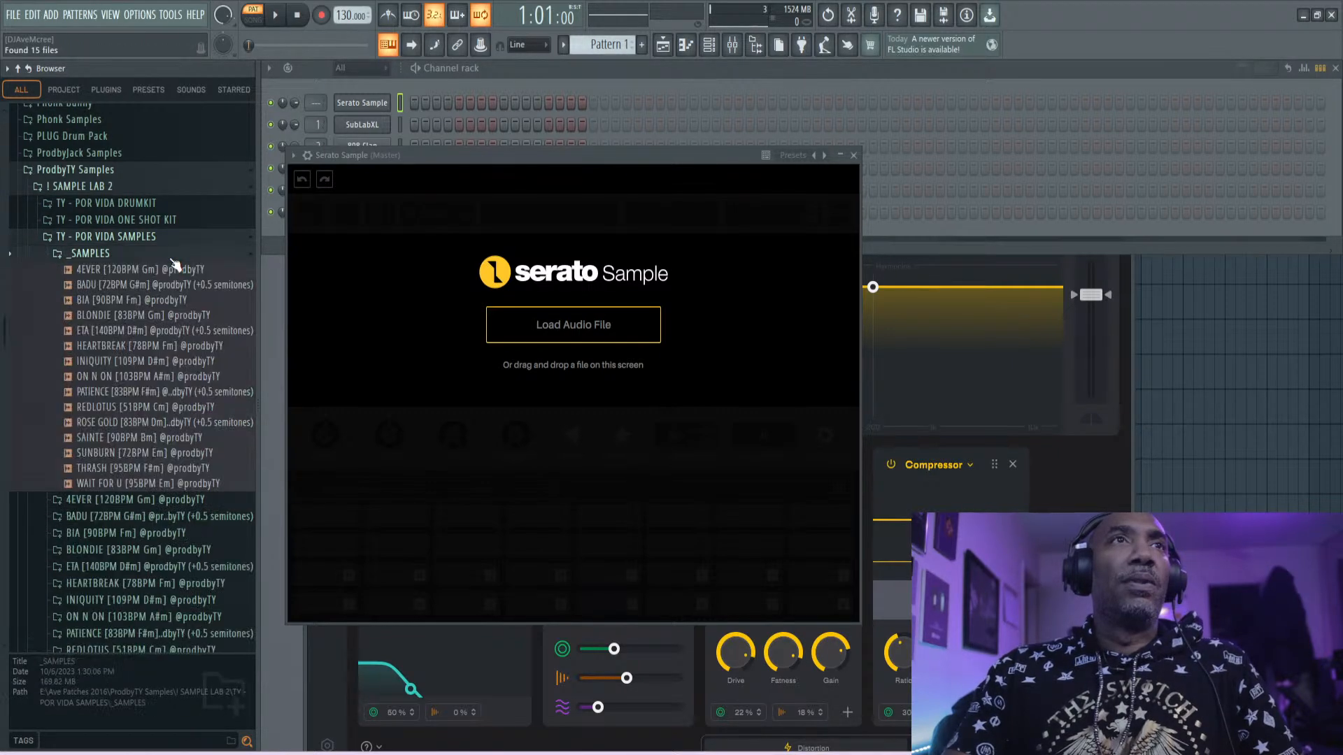
- Preview the 4EVER, BIA, ETA, HEARTBREAK, ON N ON, SAINTE, SUNBURN, THRASH and WAIT FOR U samples in the POR VIDA _SAMPLES folder
{"action": "left_click", "coordinate": [173, 269]}
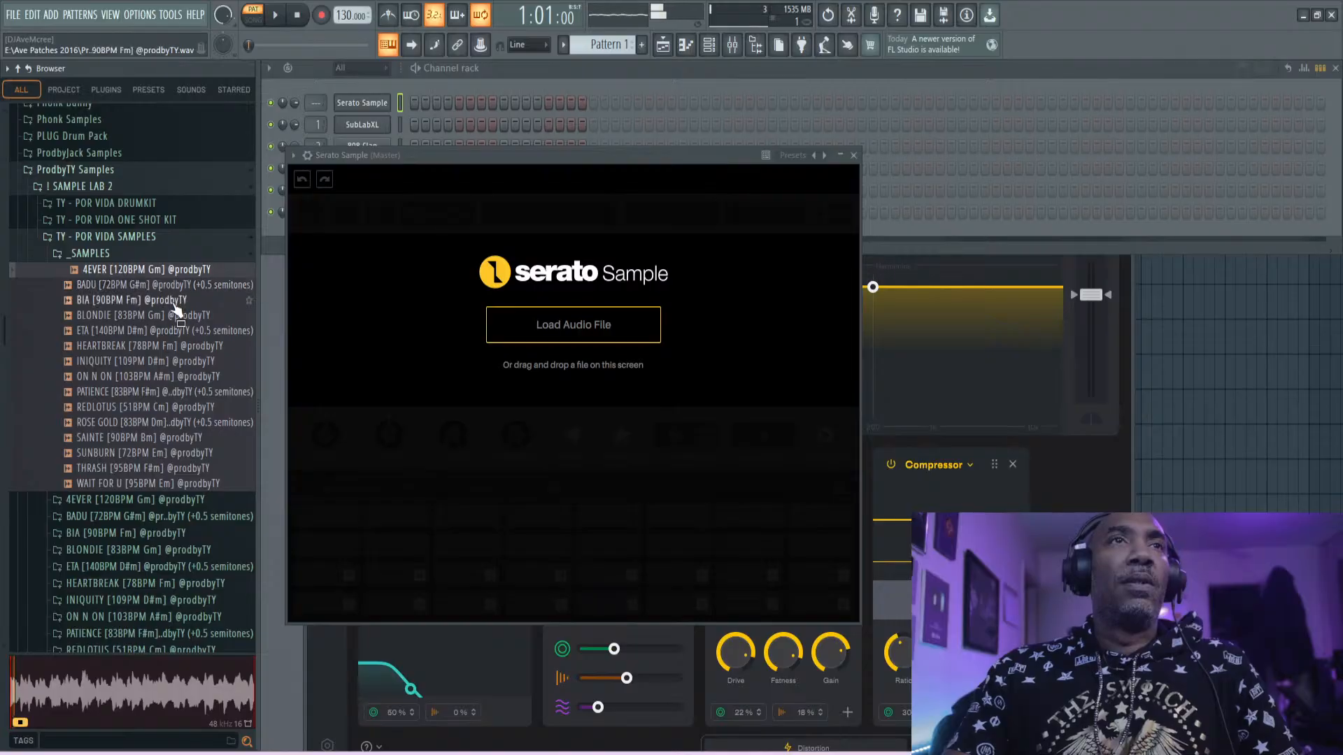
{"action": "left_click", "coordinate": [175, 300]}
{"action": "left_click", "coordinate": [175, 333]}
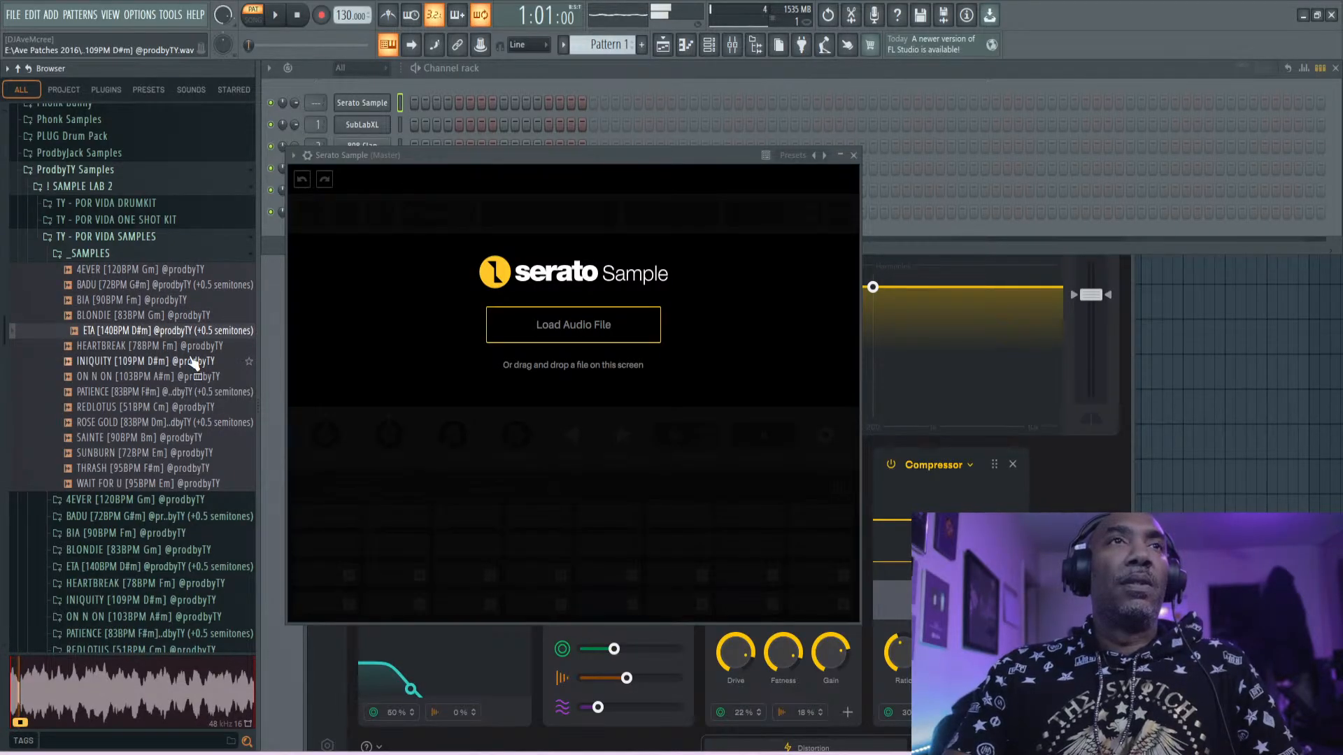
{"action": "left_click", "coordinate": [194, 346]}
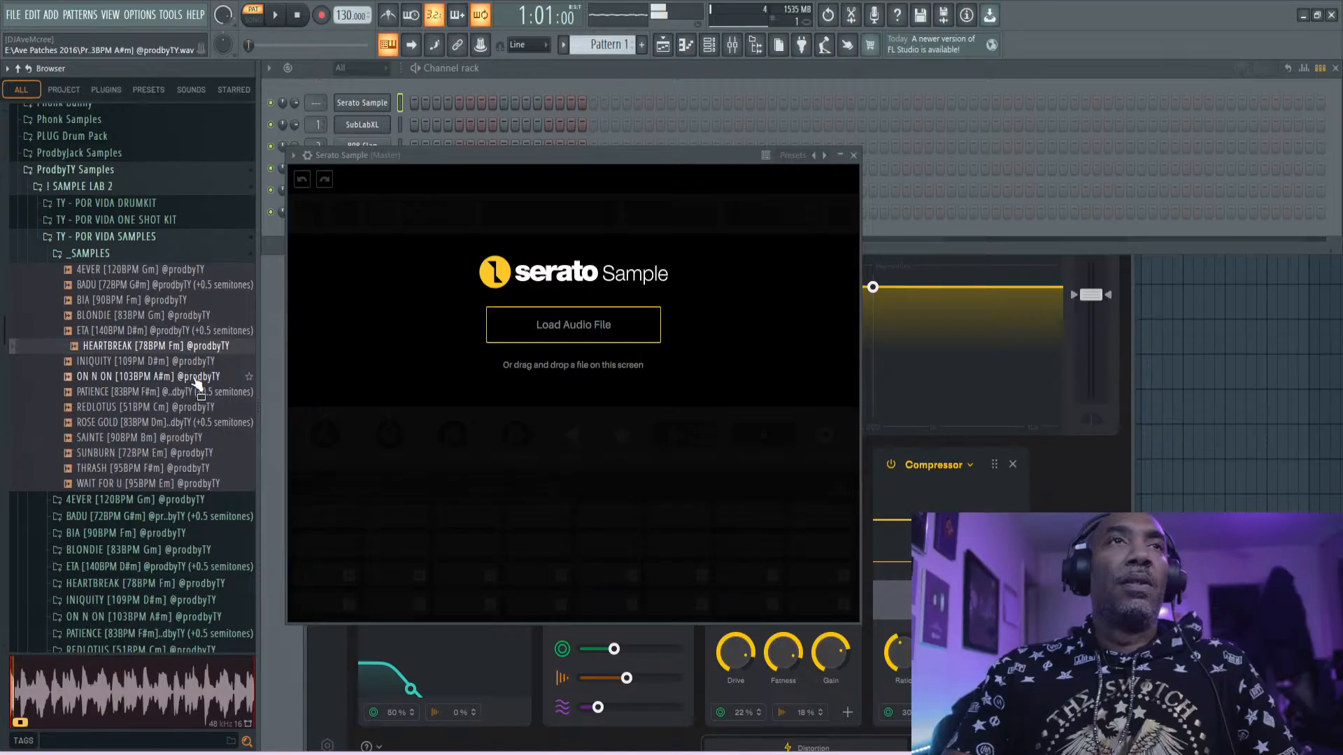
{"action": "left_click", "coordinate": [195, 378]}
{"action": "left_click", "coordinate": [179, 440]}
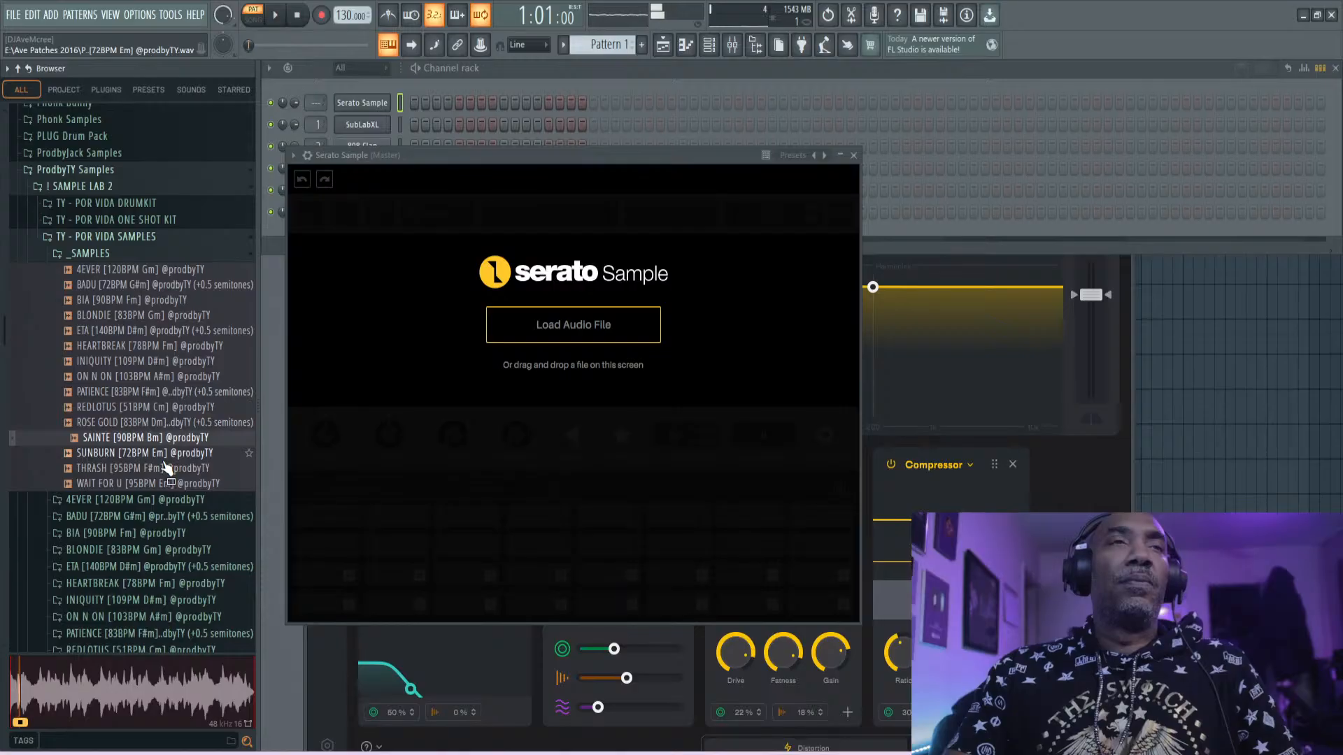
{"action": "left_click", "coordinate": [164, 454]}
{"action": "left_click", "coordinate": [165, 468]}
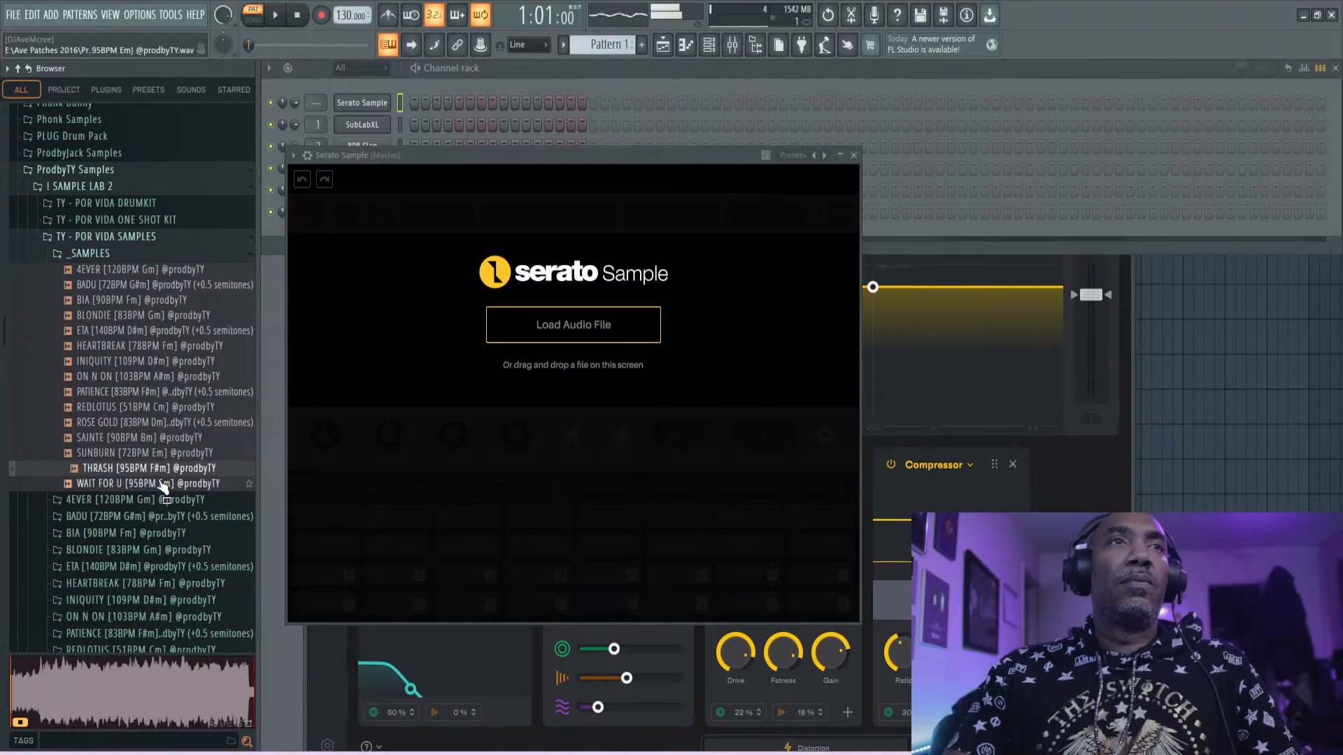
{"action": "left_click", "coordinate": [162, 484]}
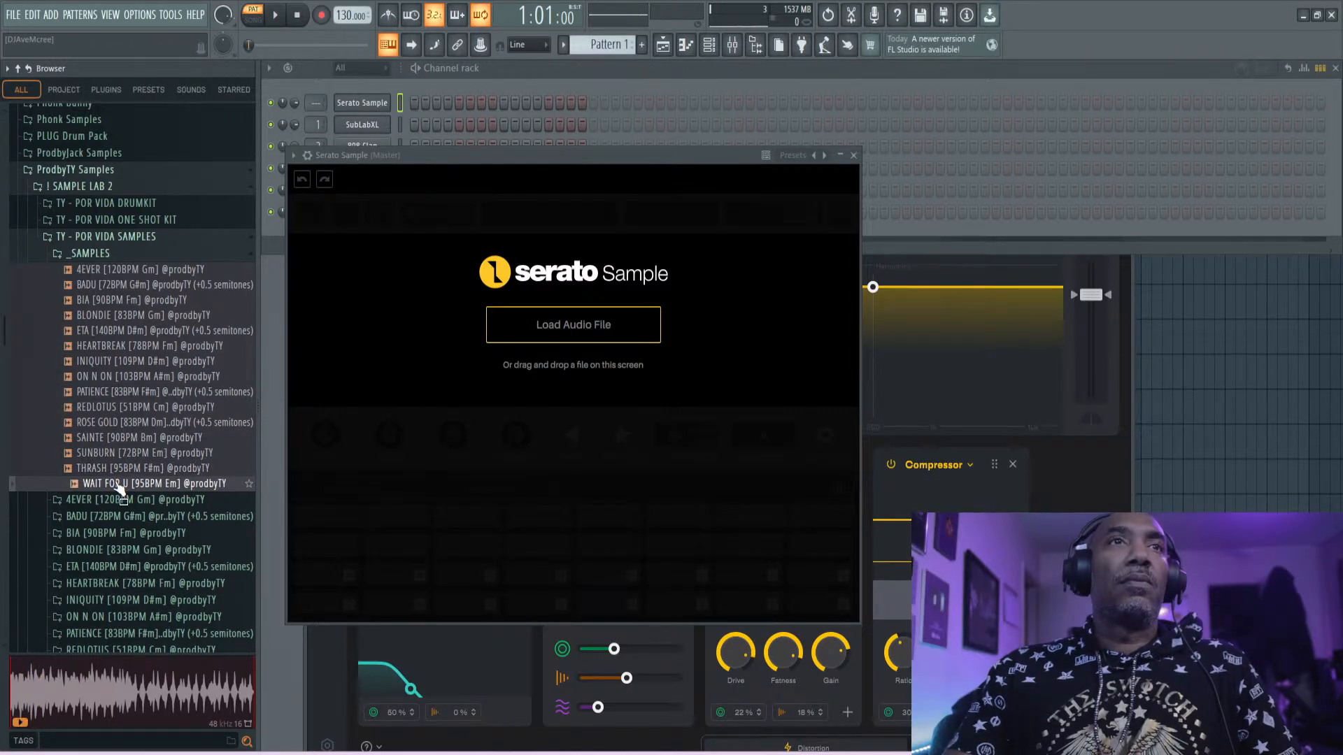
- Collapse the TY - LOTUS VOL. 4 folder and expand SAMPLES ++ inside TY - REDEMPTION SAMPLE PACK
{"action": "scroll", "coordinate": [121, 490], "scroll_direction": "down", "scroll_amount": 5}
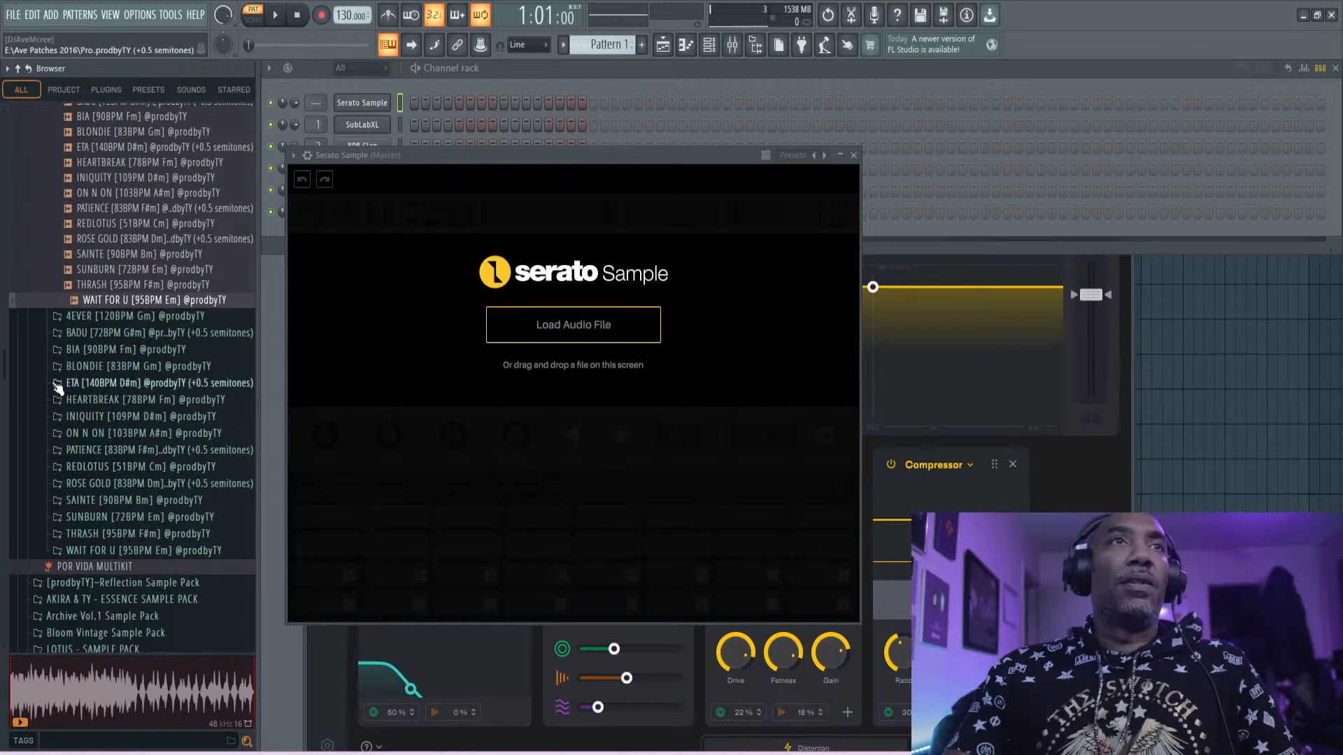
{"action": "scroll", "coordinate": [59, 386], "scroll_direction": "down", "scroll_amount": 3}
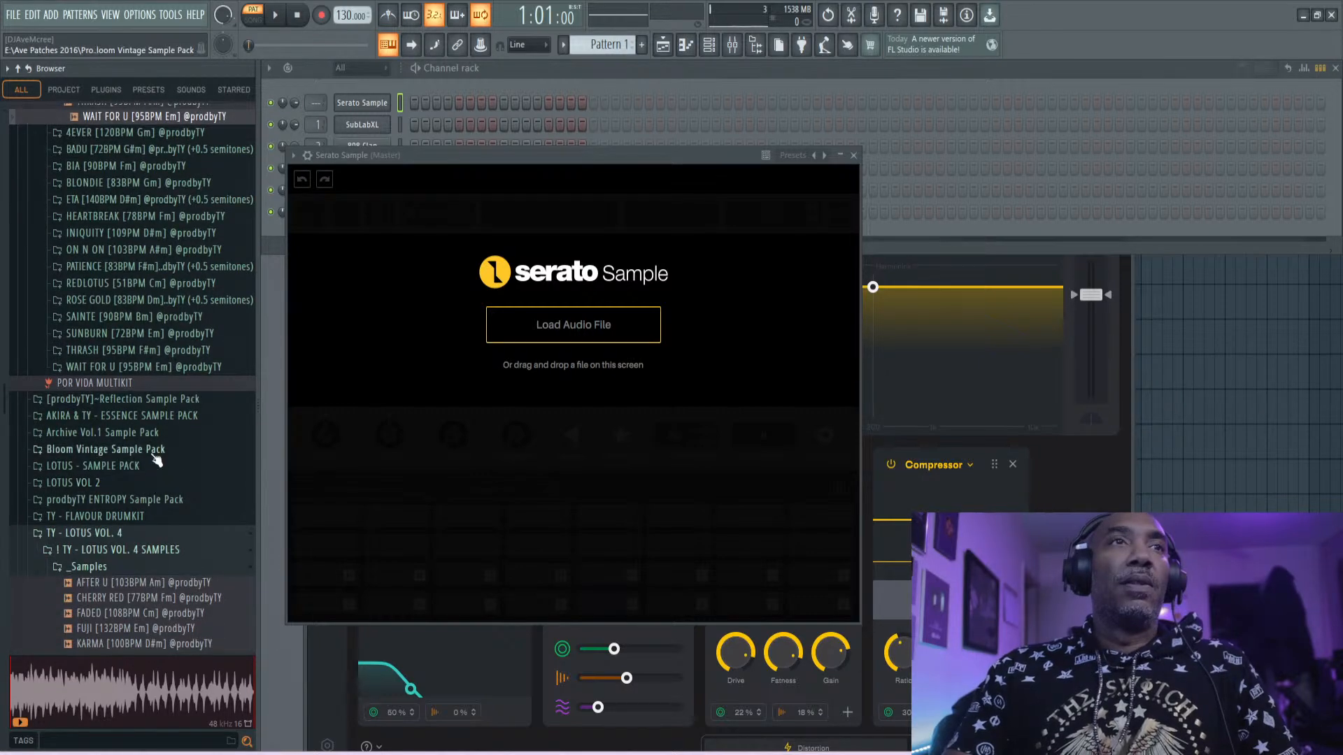
{"action": "scroll", "coordinate": [156, 459], "scroll_direction": "down", "scroll_amount": 2}
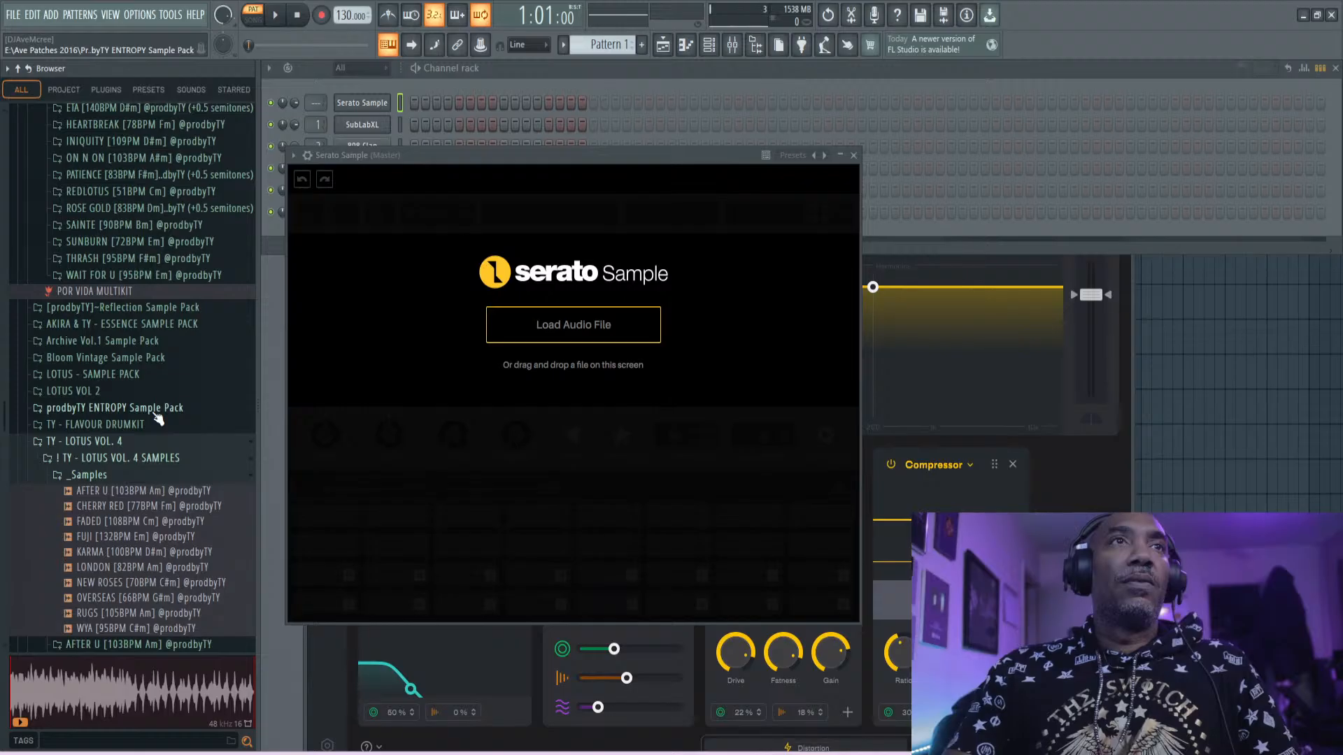
{"action": "left_click", "coordinate": [148, 446]}
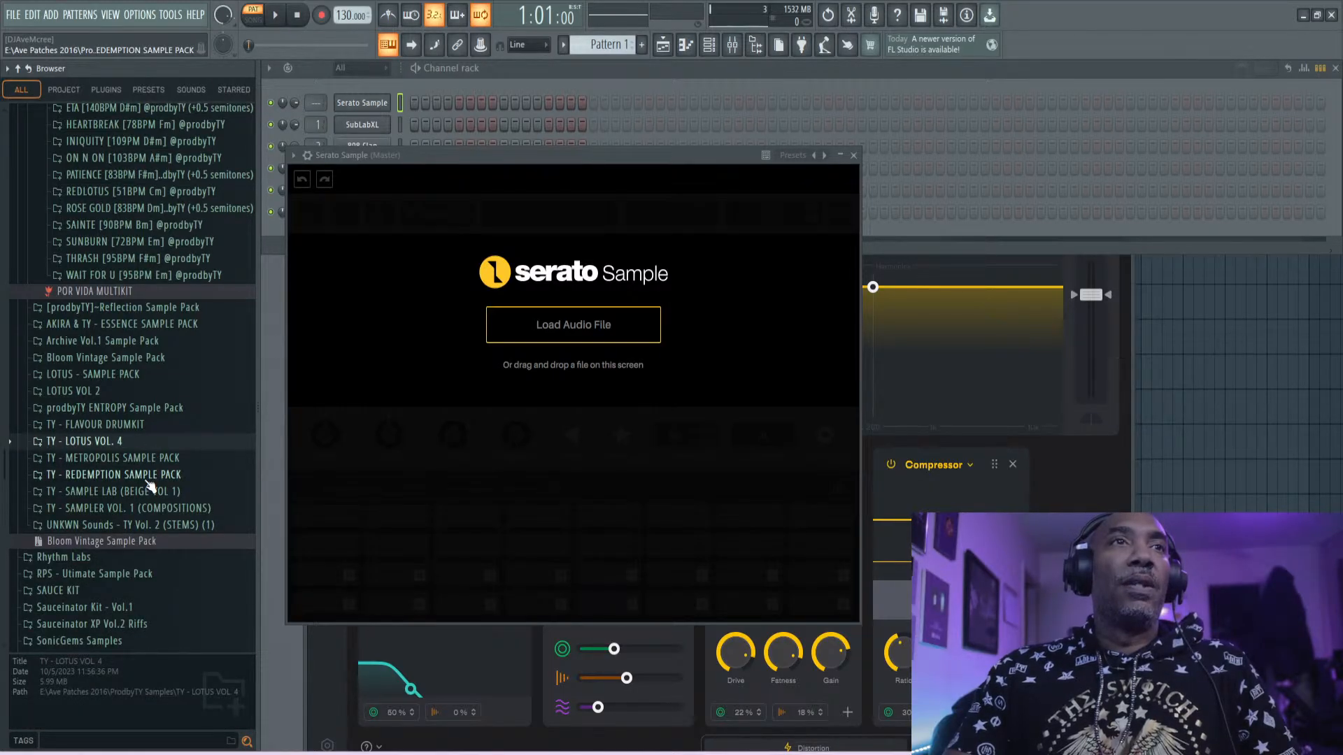
{"action": "left_click", "coordinate": [148, 483]}
{"action": "left_click", "coordinate": [138, 495]}
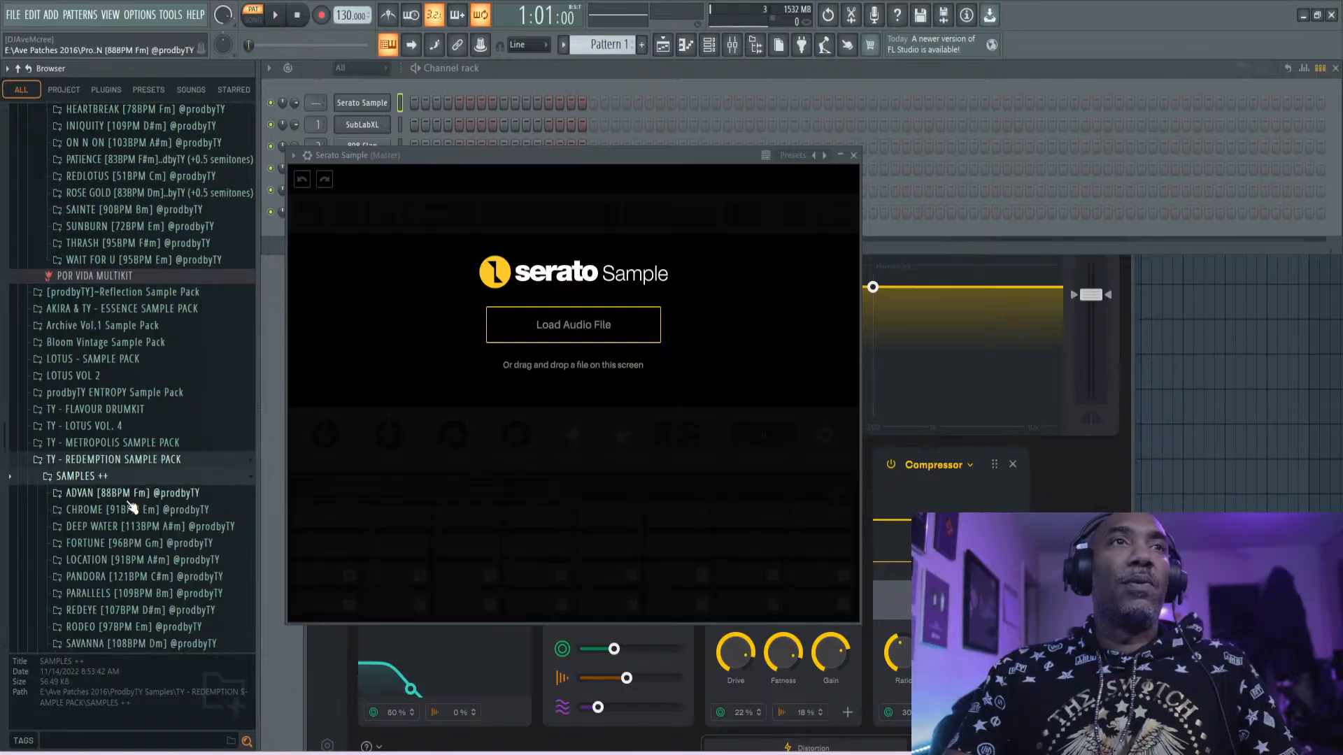
{"action": "scroll", "coordinate": [138, 495], "scroll_direction": "down", "scroll_amount": 4}
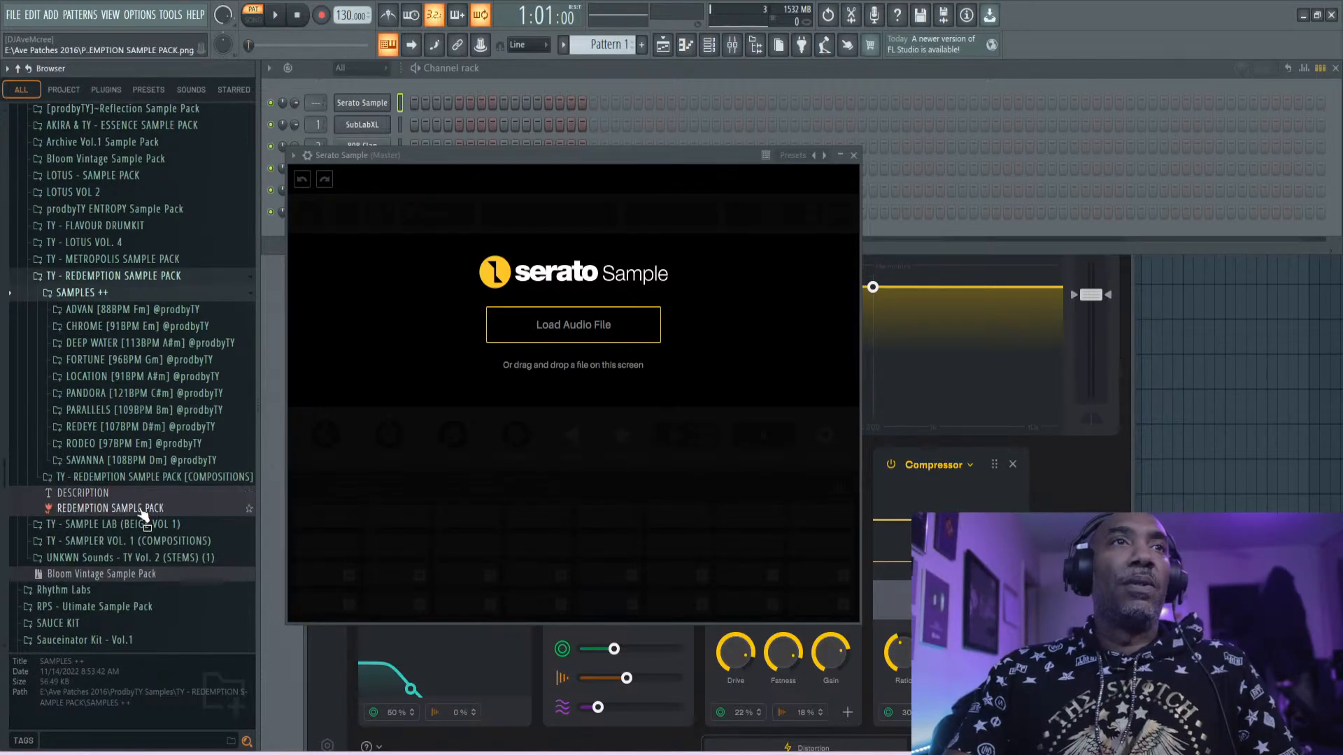
- Preview the ADVAN, CHROME, DEEP WATER and FORTUNE samples from their folders in the Redemption pack
{"action": "left_click", "coordinate": [175, 310]}
{"action": "left_click", "coordinate": [185, 344]}
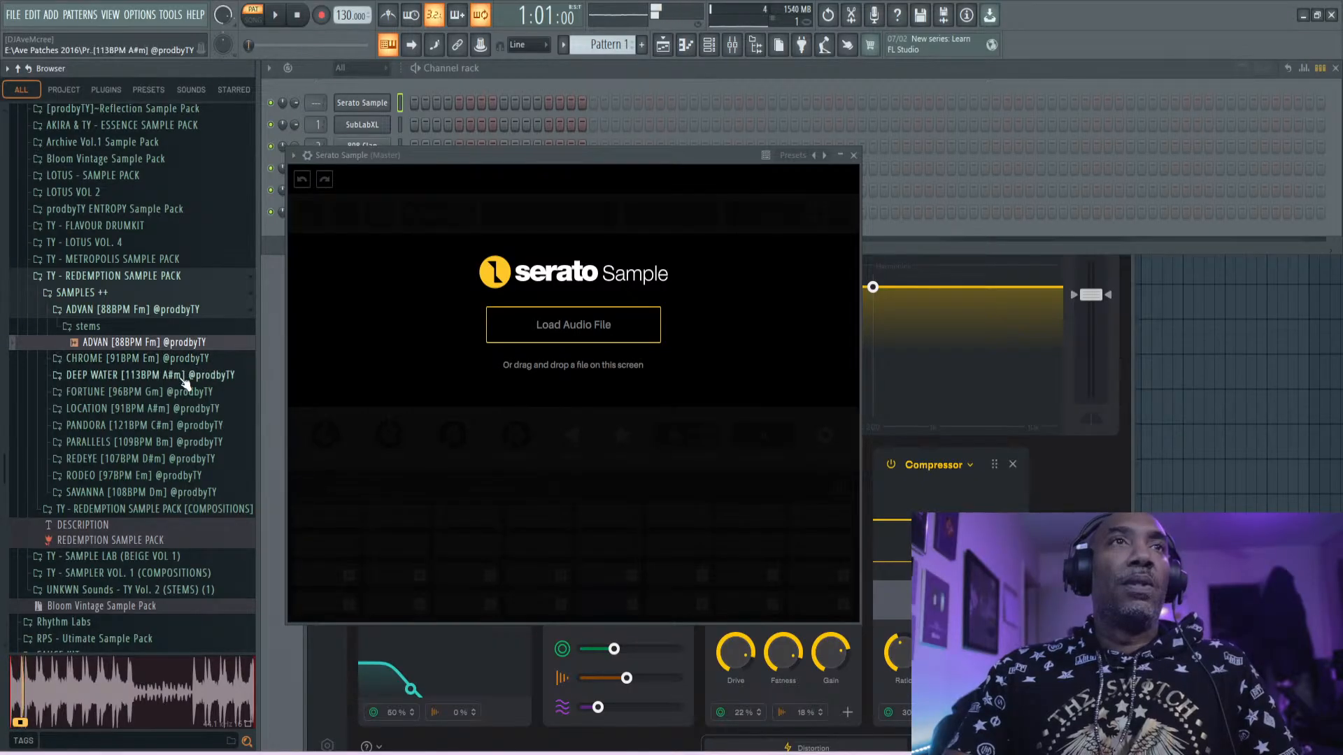
{"action": "left_click", "coordinate": [171, 359]}
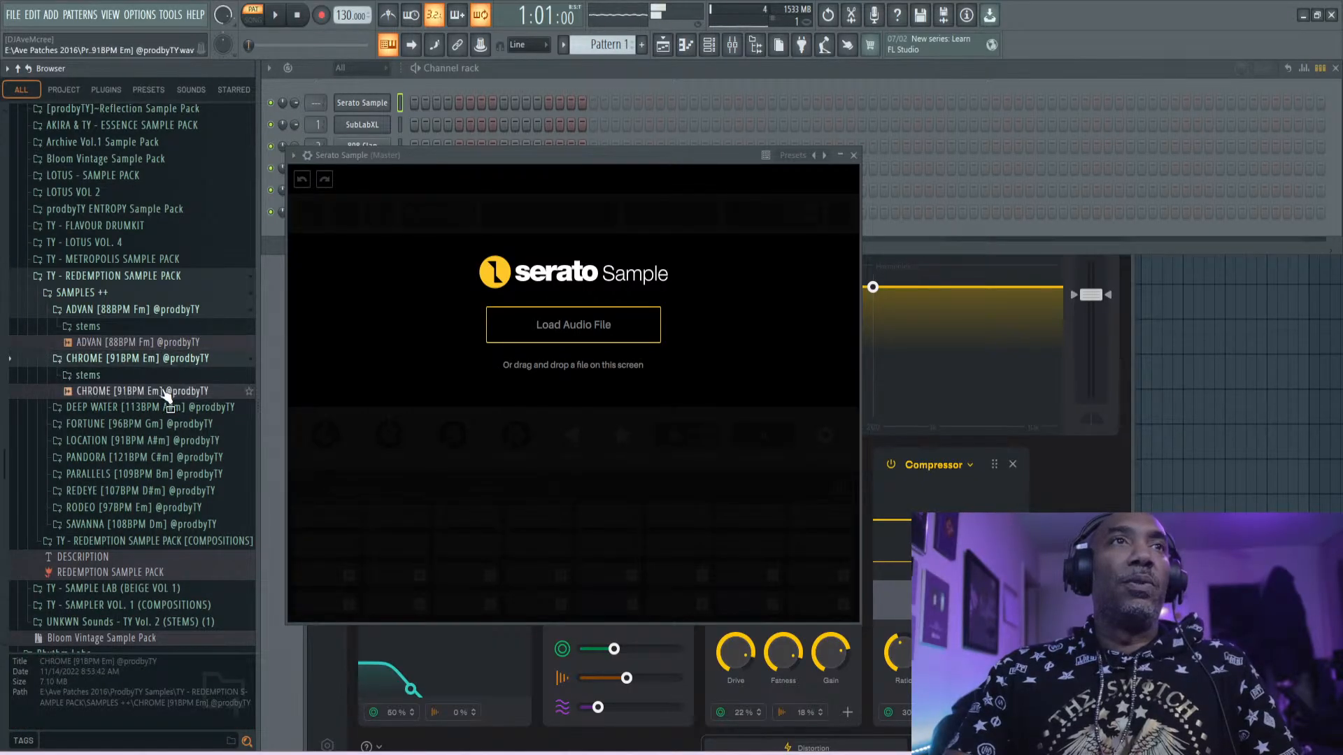
{"action": "left_click", "coordinate": [167, 393]}
{"action": "left_click", "coordinate": [167, 407]}
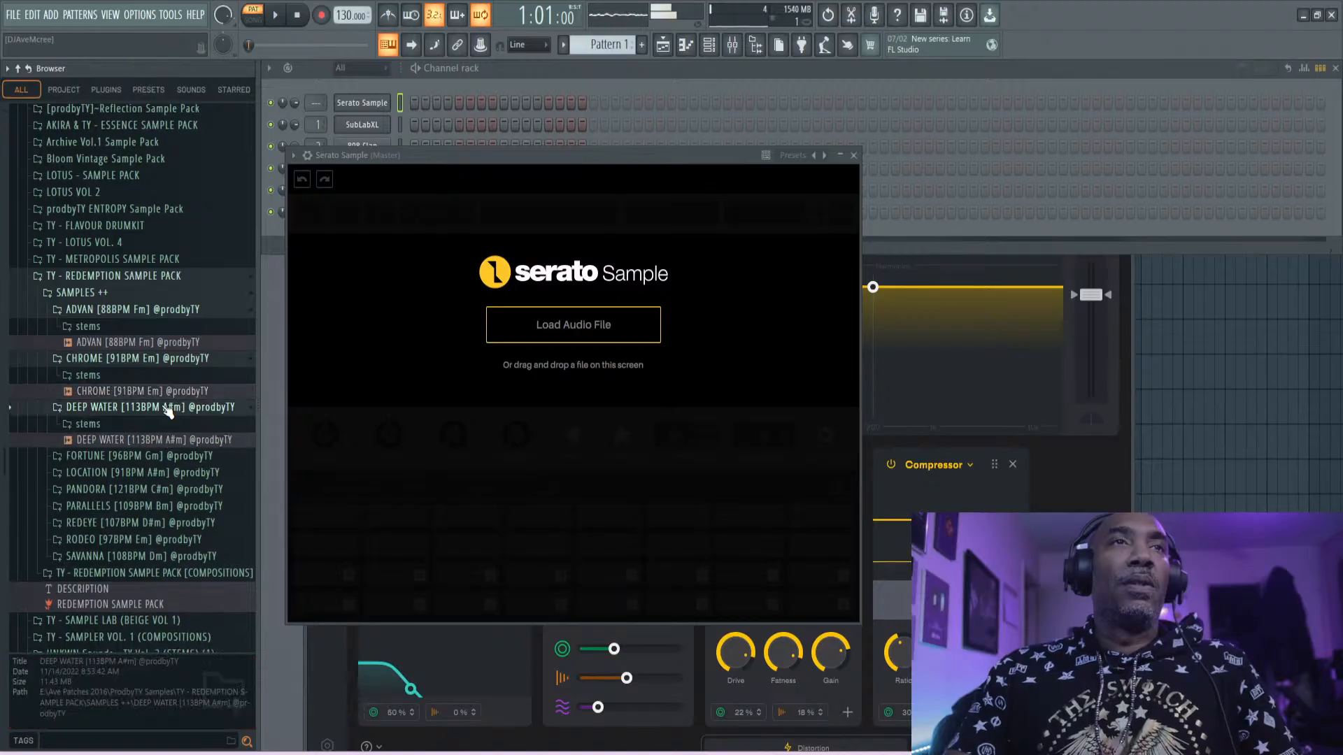
{"action": "left_click", "coordinate": [168, 440]}
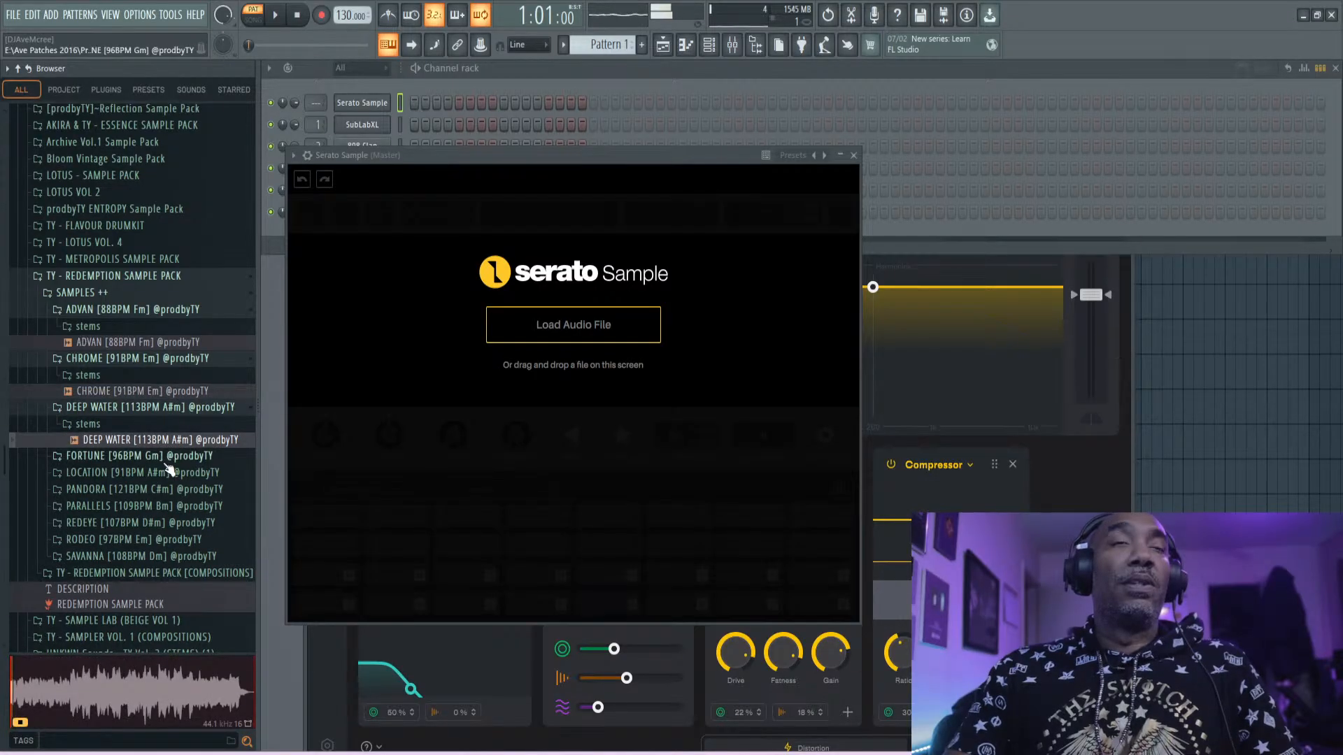
{"action": "left_click", "coordinate": [168, 458]}
{"action": "left_click", "coordinate": [175, 488]}
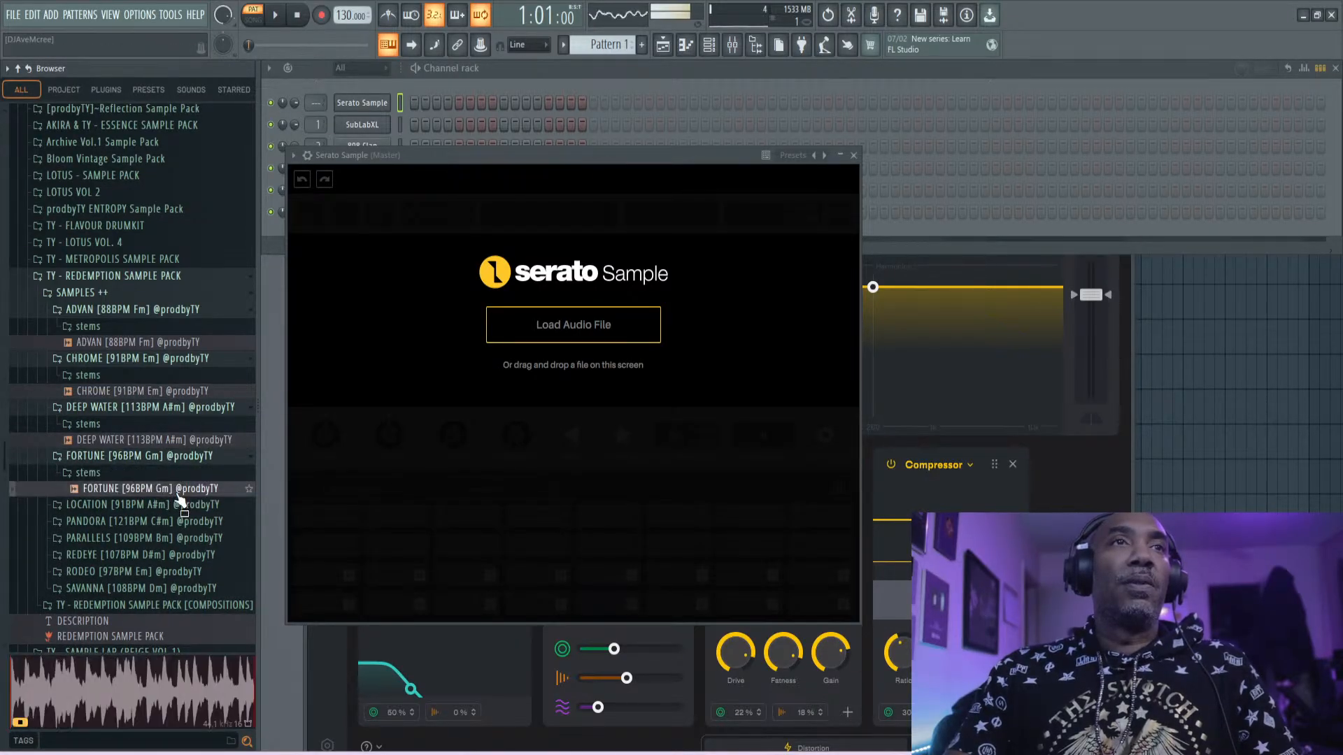
- Preview the LOCATION [91BPM A#m] sample, load it into Serato Sample and fill the pads with Set Random
{"action": "left_click", "coordinate": [173, 505]}
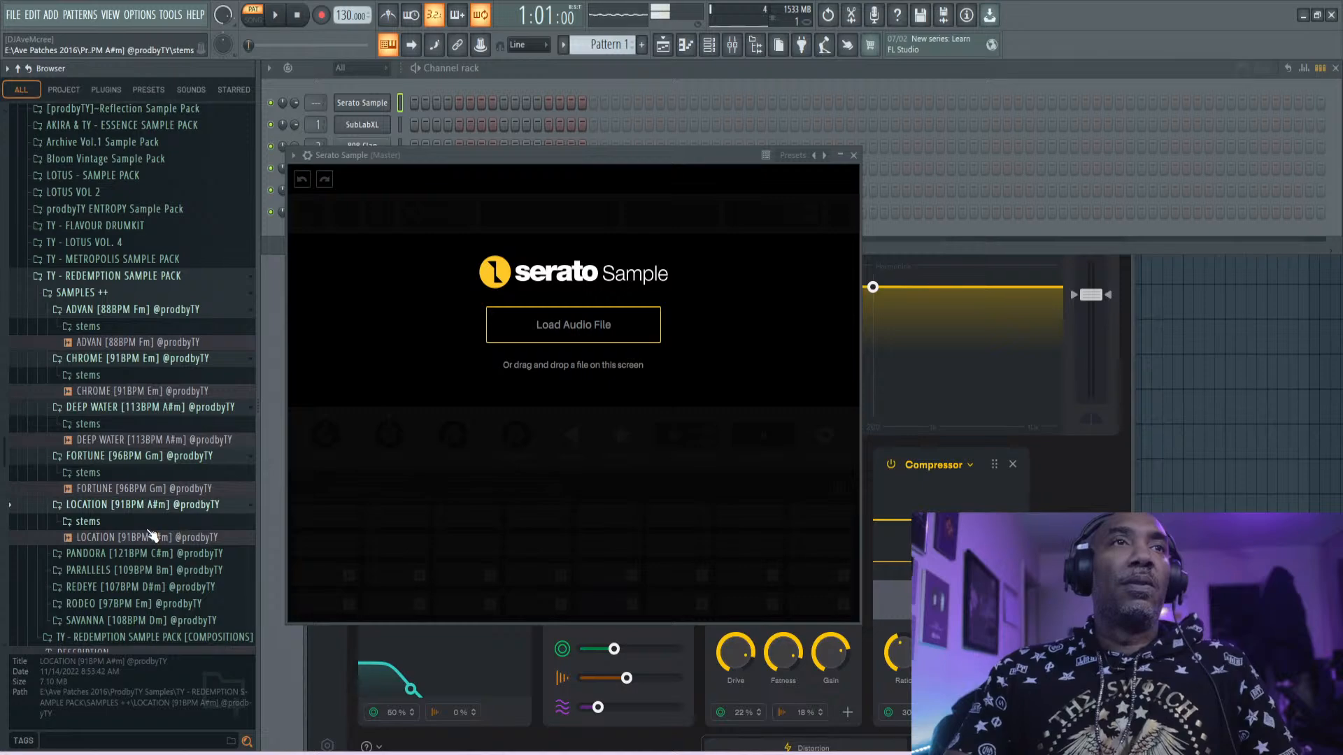
{"action": "left_click", "coordinate": [152, 536]}
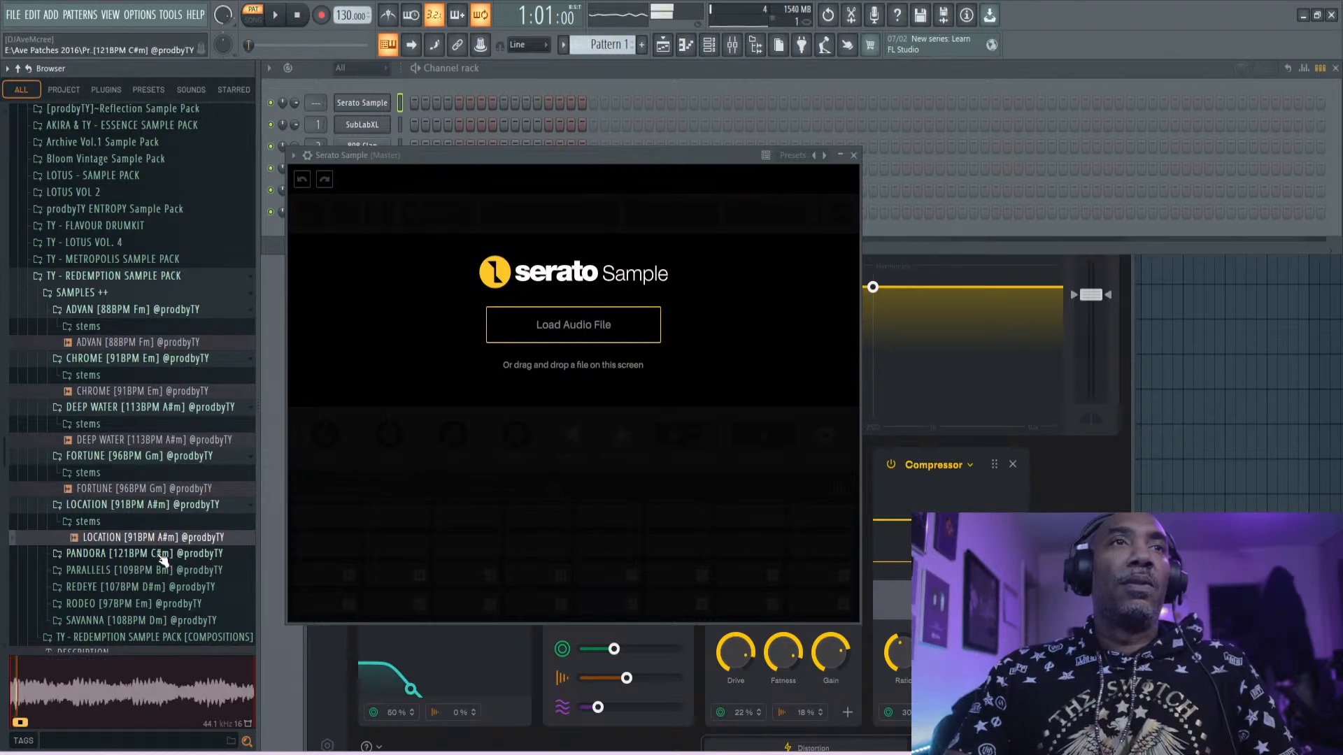
{"action": "left_click_drag", "start_coordinate": [156, 537], "coordinate": [565, 337]}
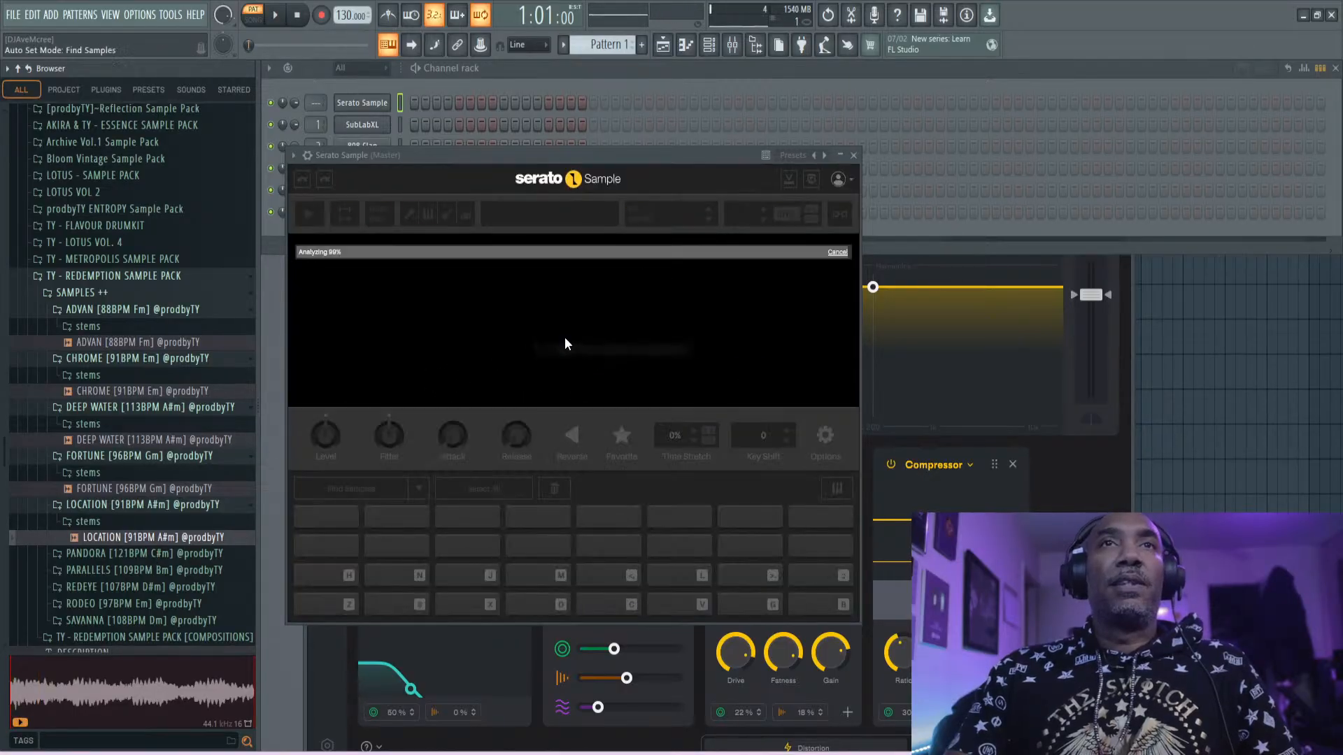
{"action": "left_click", "coordinate": [417, 489]}
{"action": "left_click", "coordinate": [335, 531]}
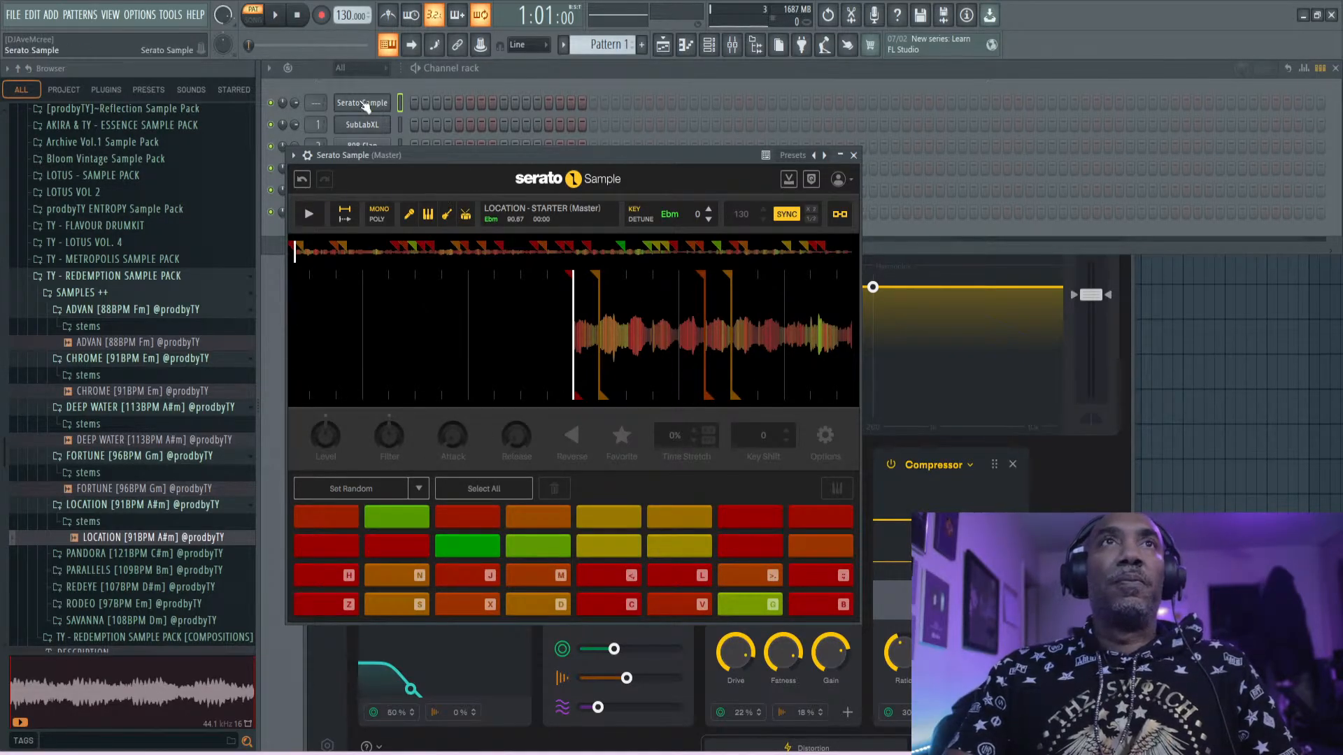
- Set the project tempo to 92 BPM with the metronome on, and shift the sample's key by -3 semitones to Cm
{"action": "left_click_drag", "start_coordinate": [346, 14], "coordinate": [346, 42]}
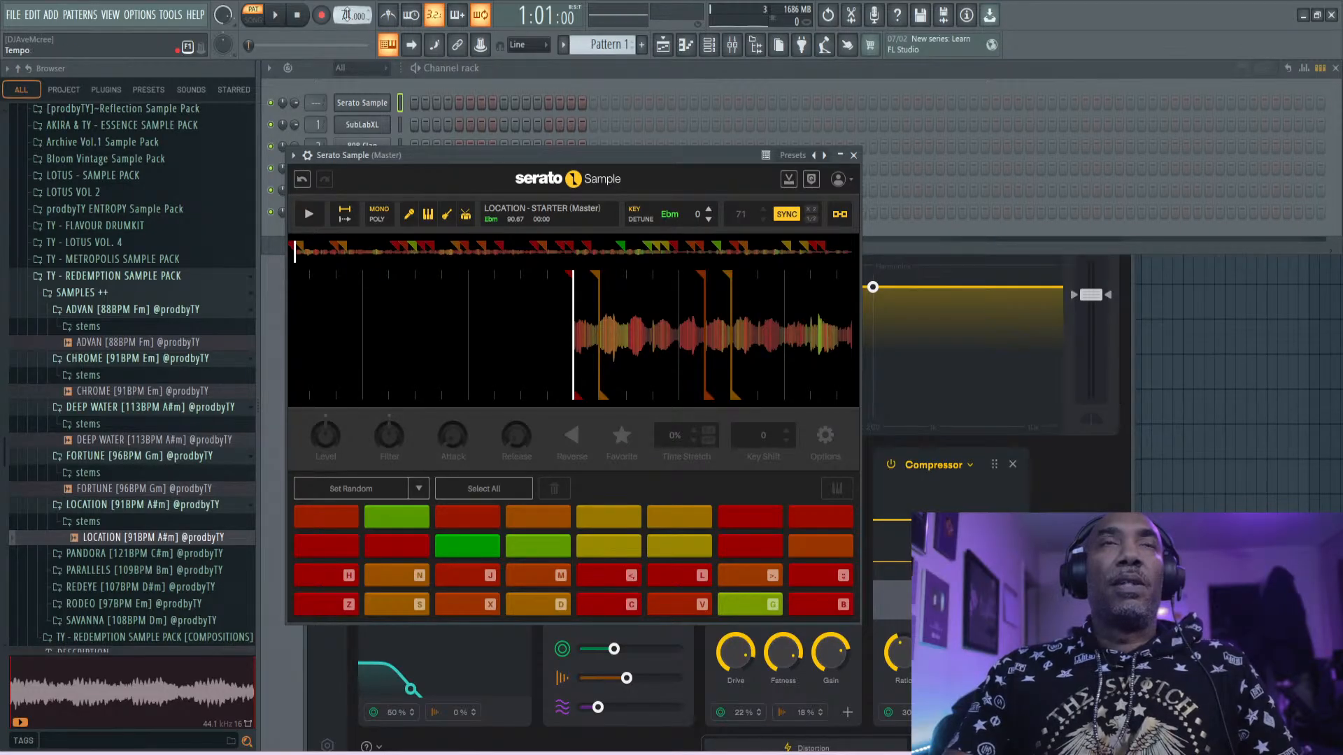
{"action": "left_click", "coordinate": [386, 20]}
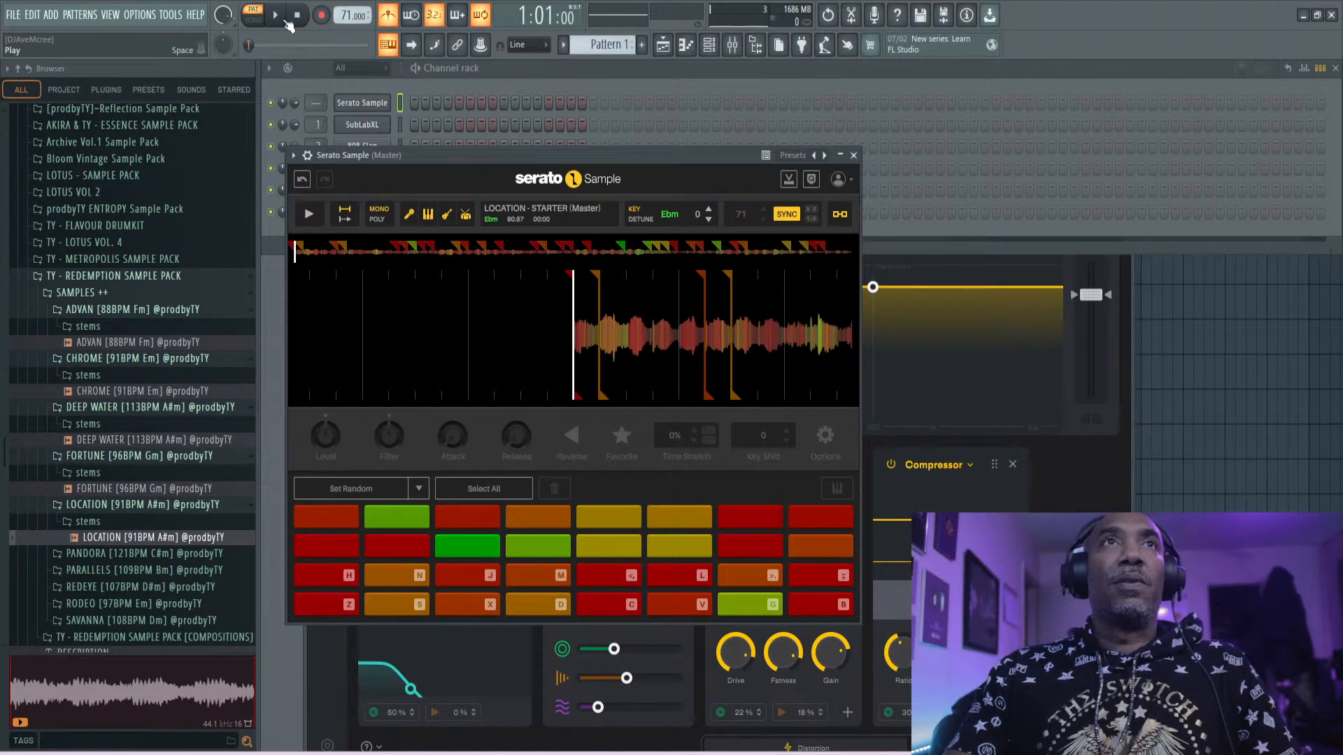
{"action": "key", "text": "space"}
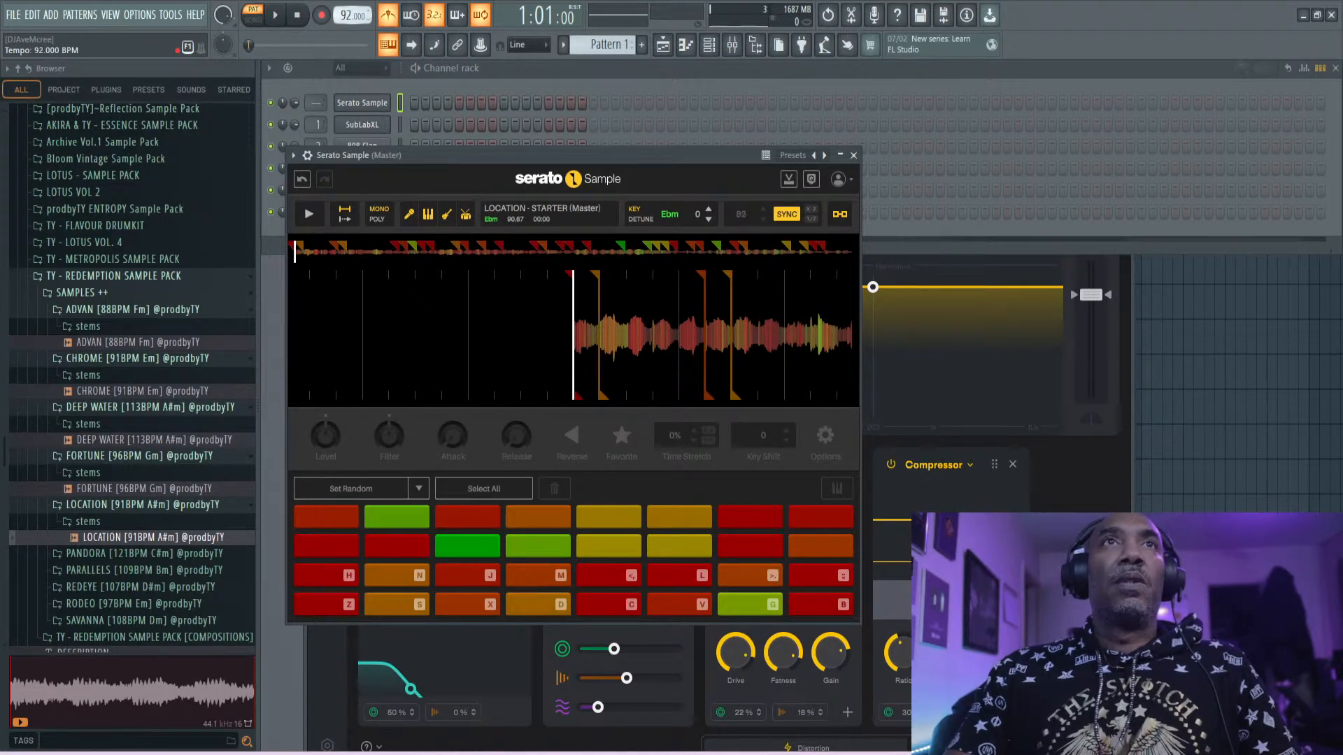
{"action": "left_click", "coordinate": [275, 15]}
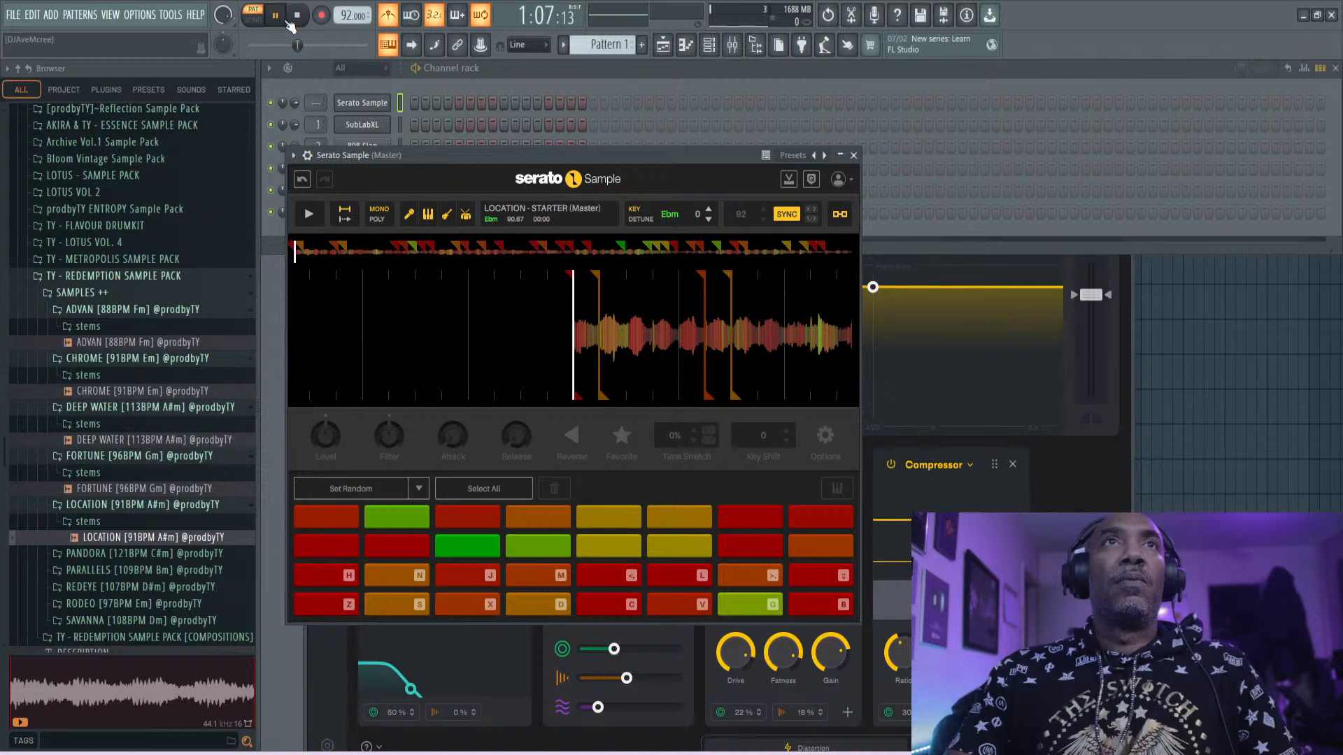
{"action": "left_click", "coordinate": [295, 17]}
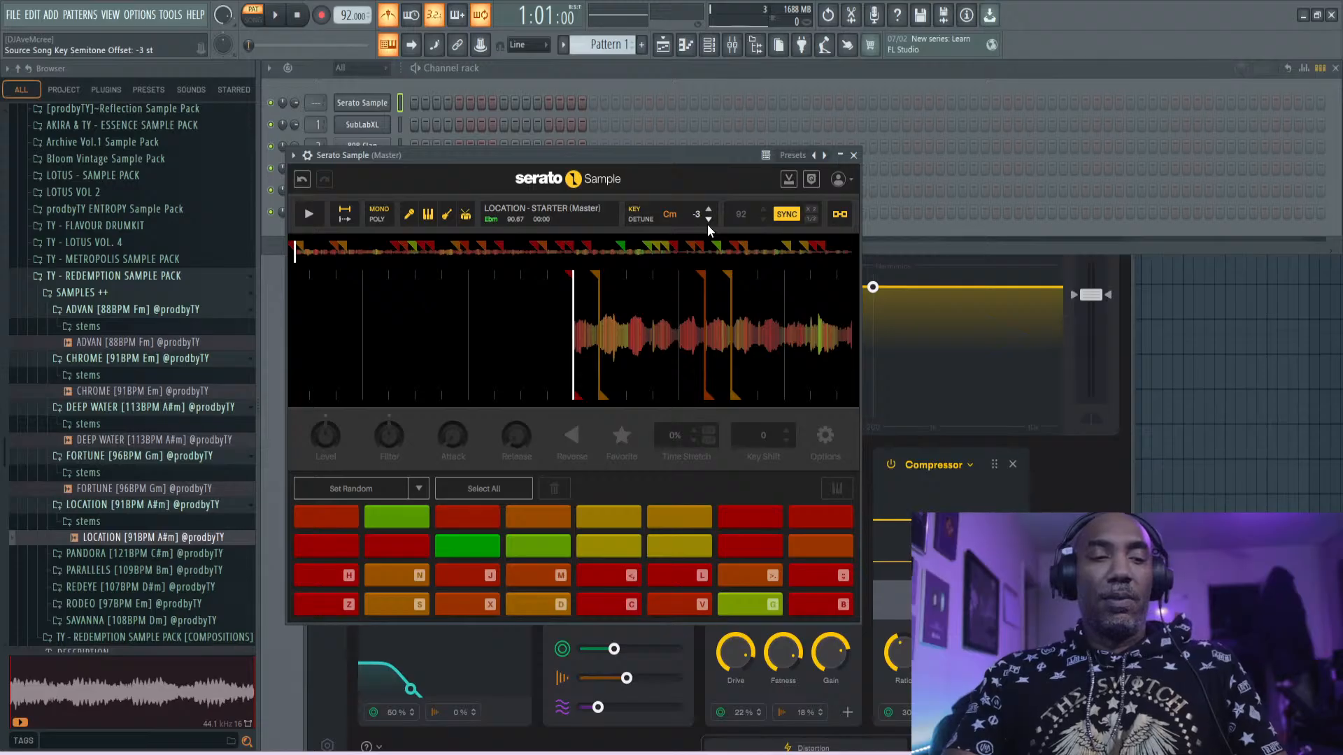
- Audition the randomly set slices of the LOCATION sample by playing different Serato Sample pads
{"action": "key", "text": "z"}
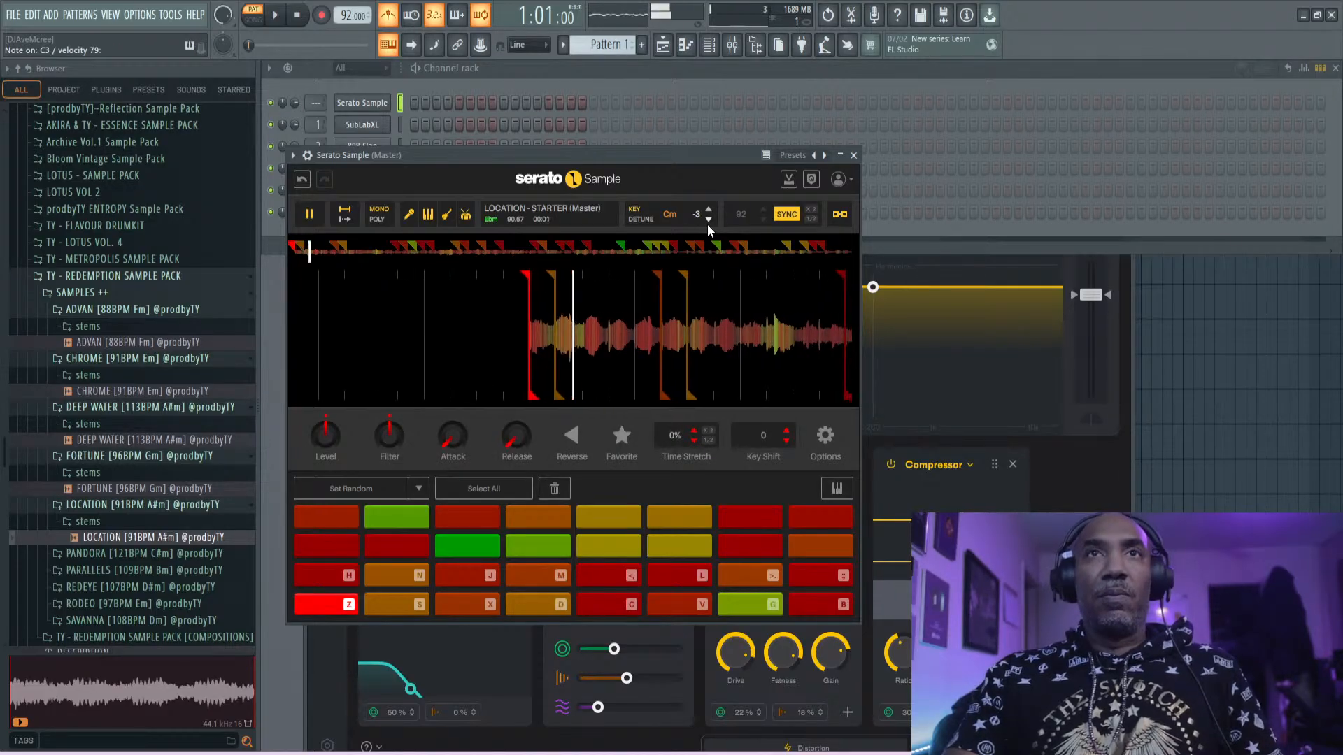
{"action": "key", "text": "v"}
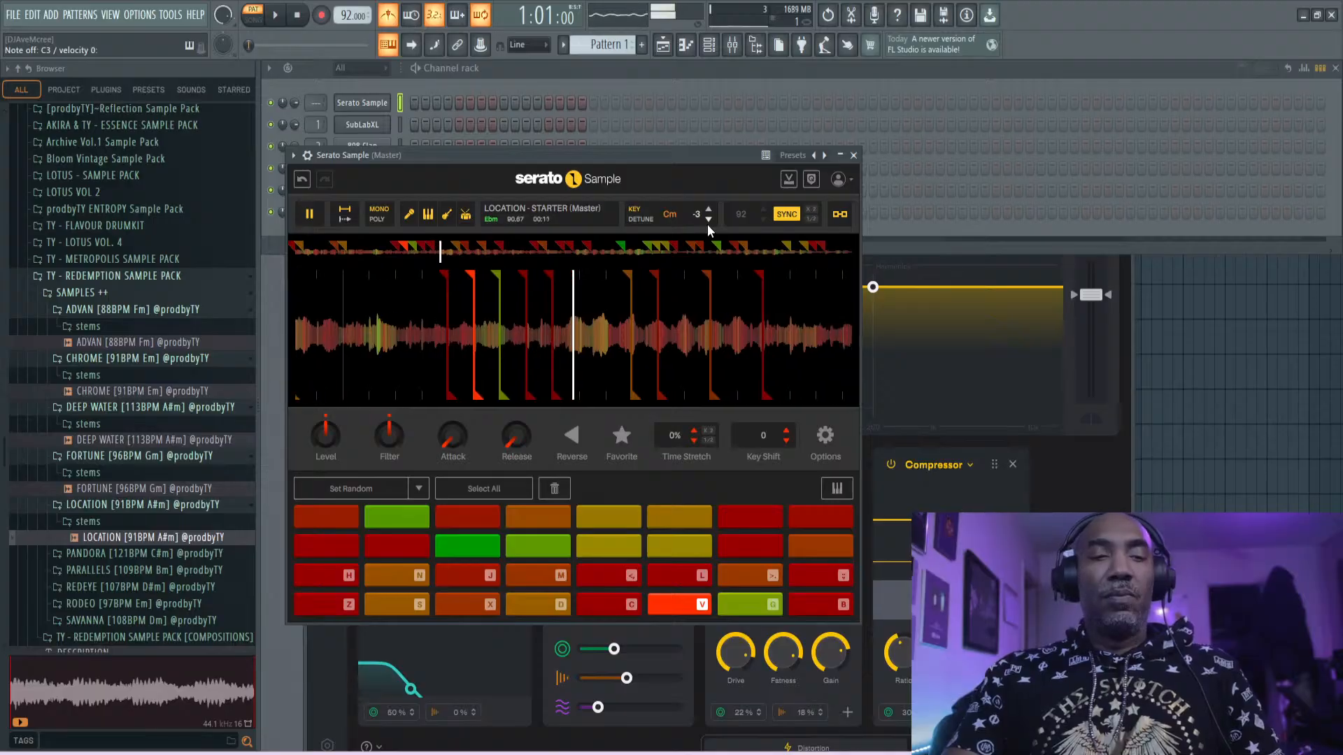
{"action": "key", "text": "n"}
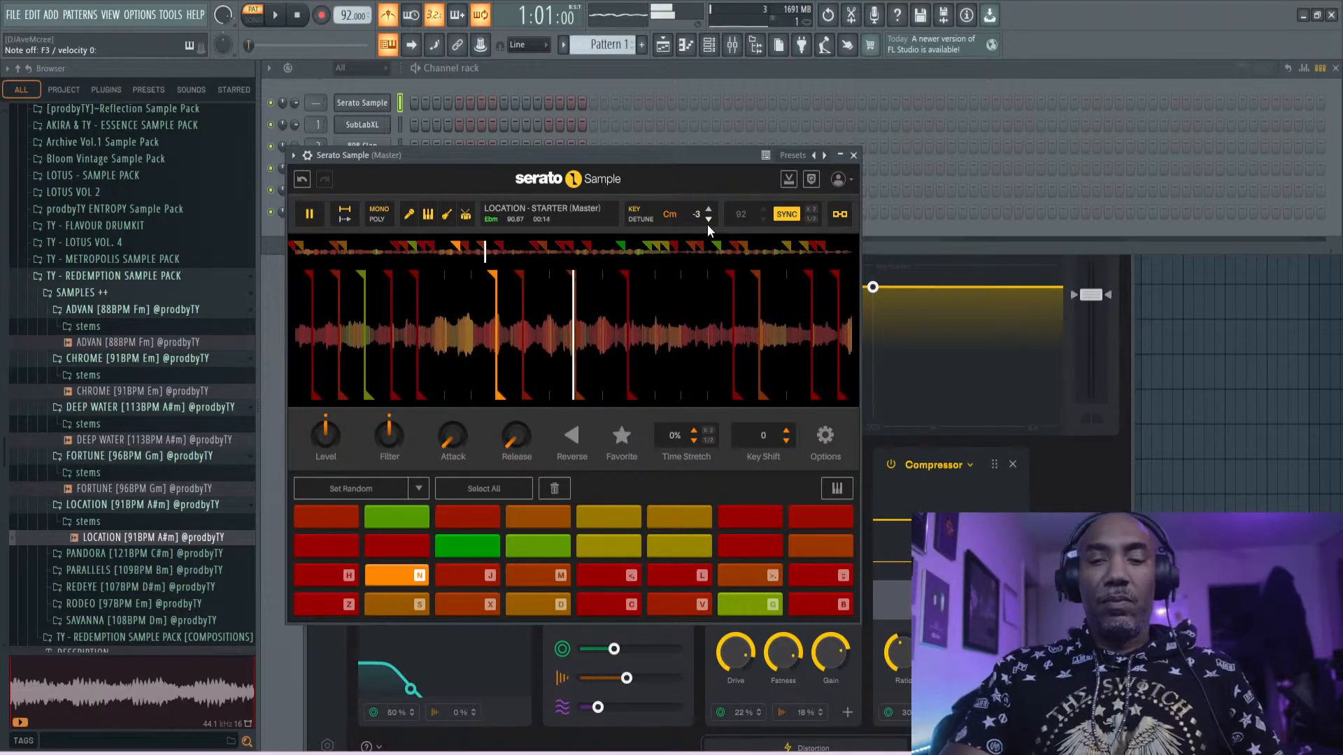
{"action": "key", "text": "o"}
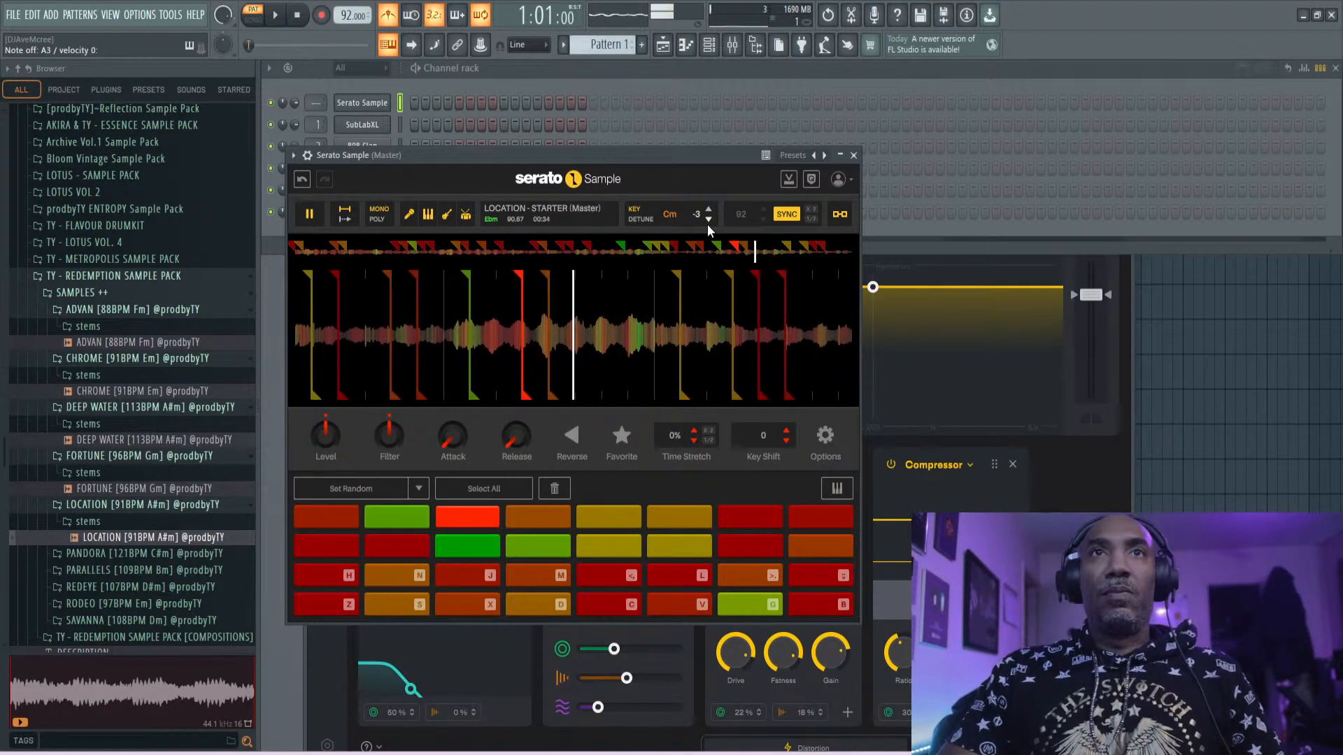
{"action": "key", "text": "x"}
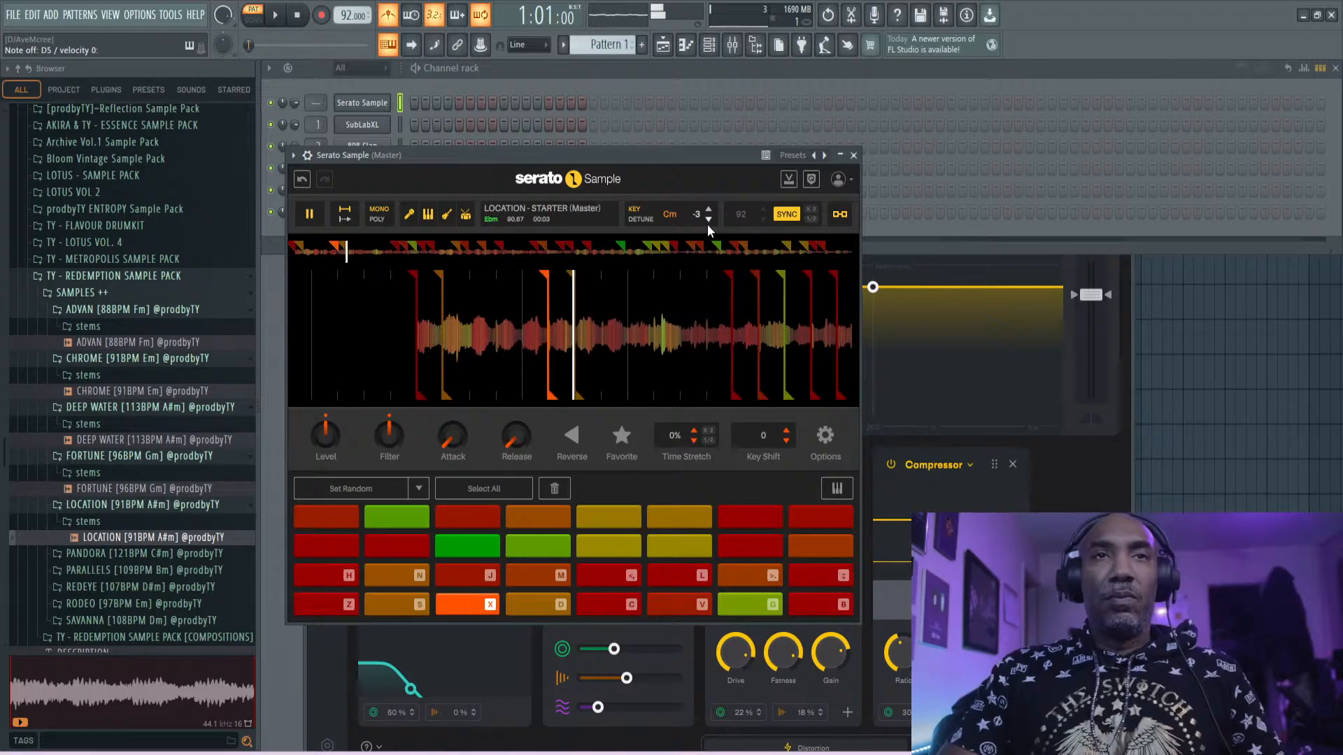
{"action": "key", "text": "v"}
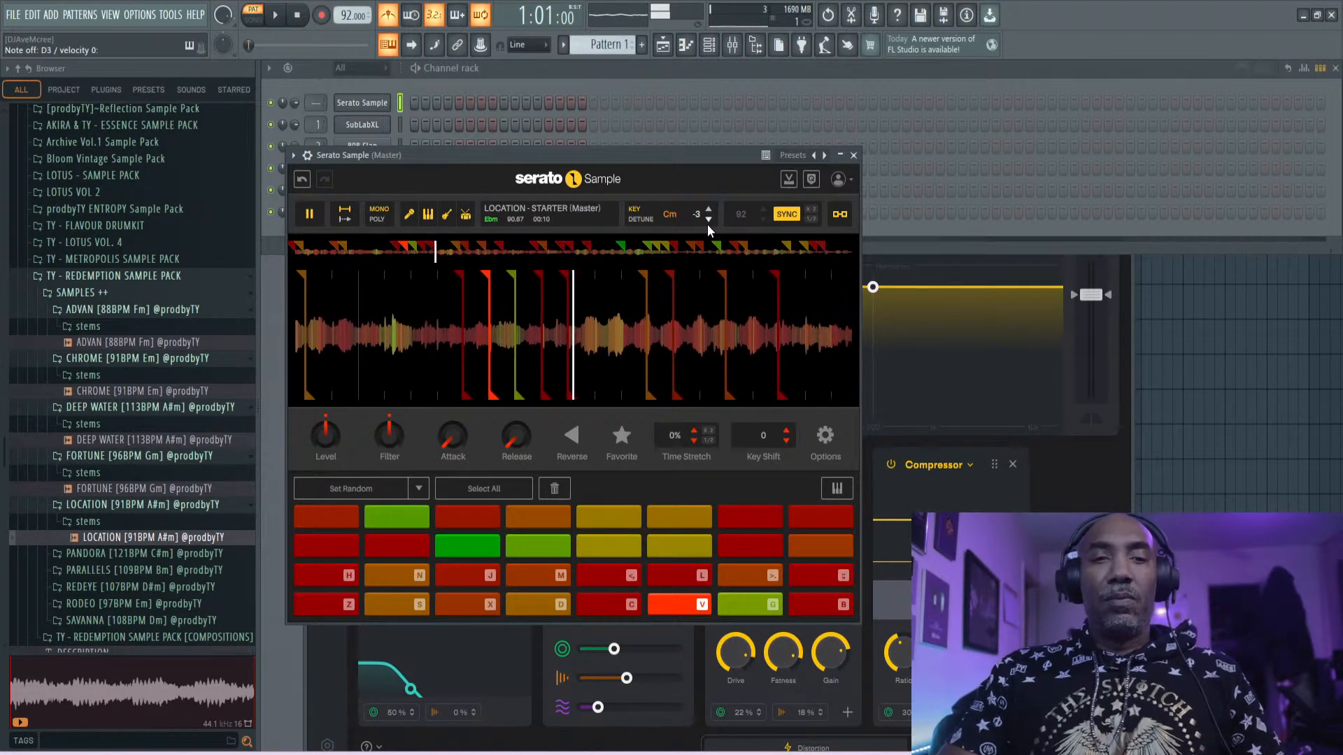
{"action": "key", "text": "n"}
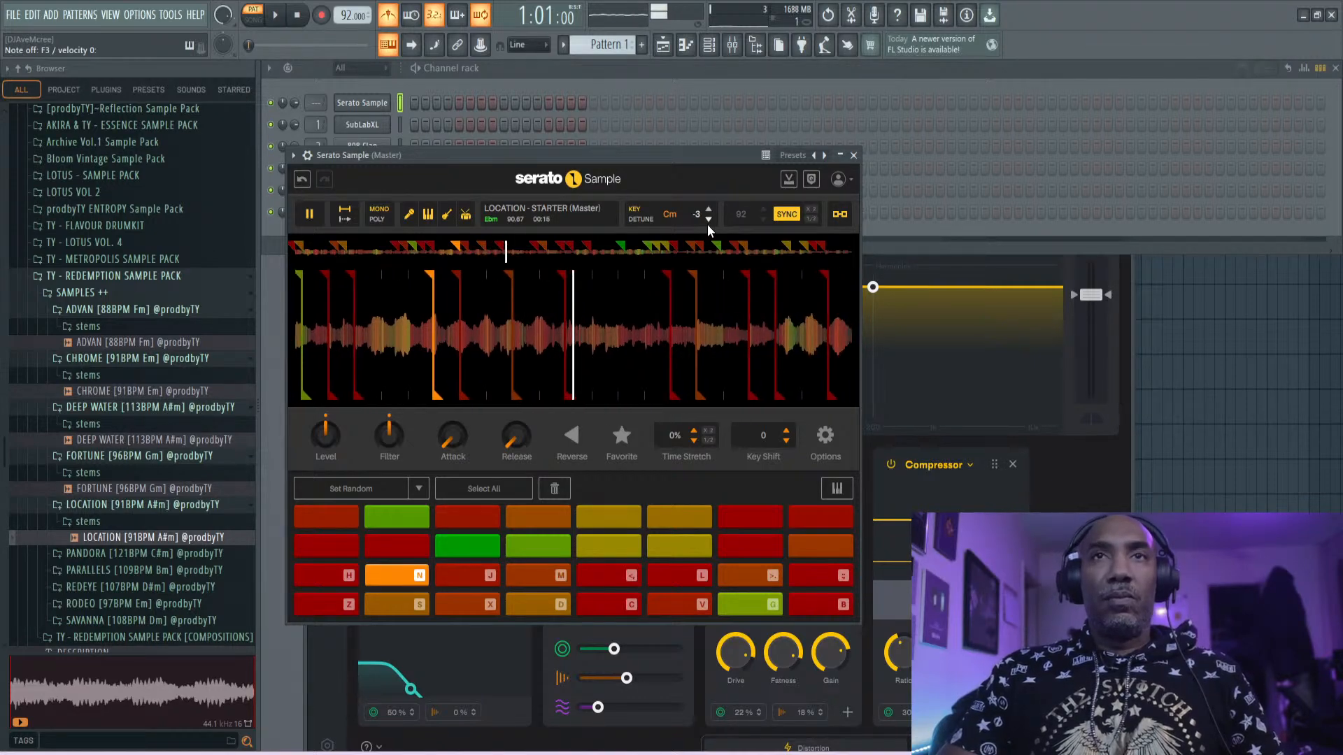
{"action": "key", "text": "n"}
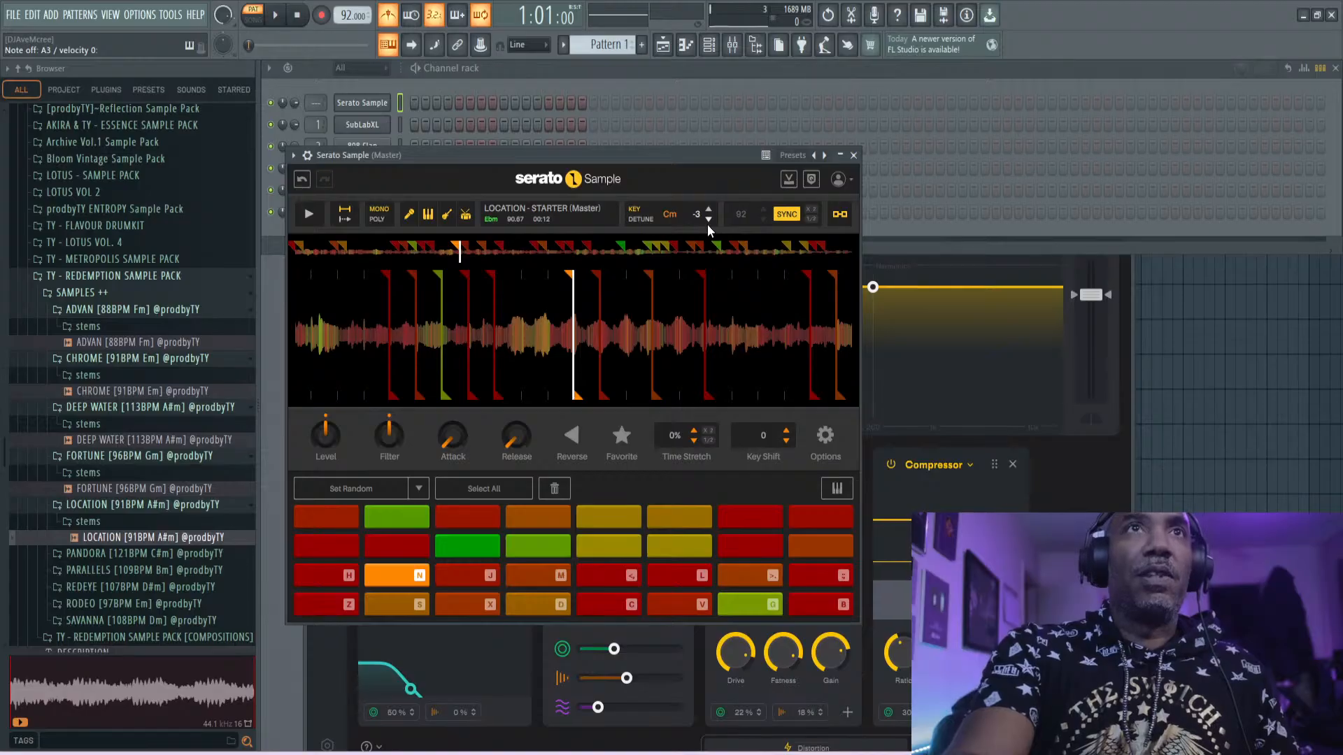
{"action": "left_click", "coordinate": [558, 62]}
{"action": "key", "text": "bracketleft"}
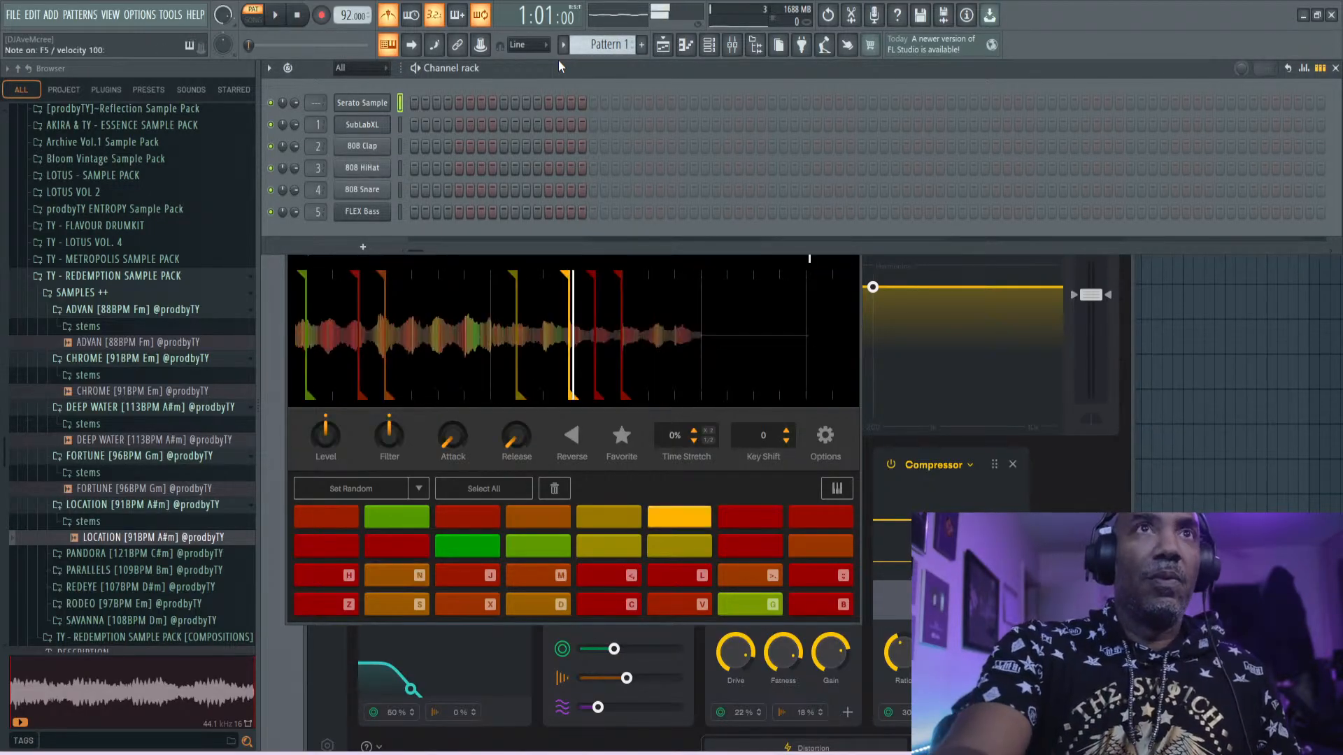
- Try recording a performance of the X and V slices from Serato Sample into Pattern 1
{"action": "left_click", "coordinate": [321, 16]}
{"action": "key", "text": "space"}
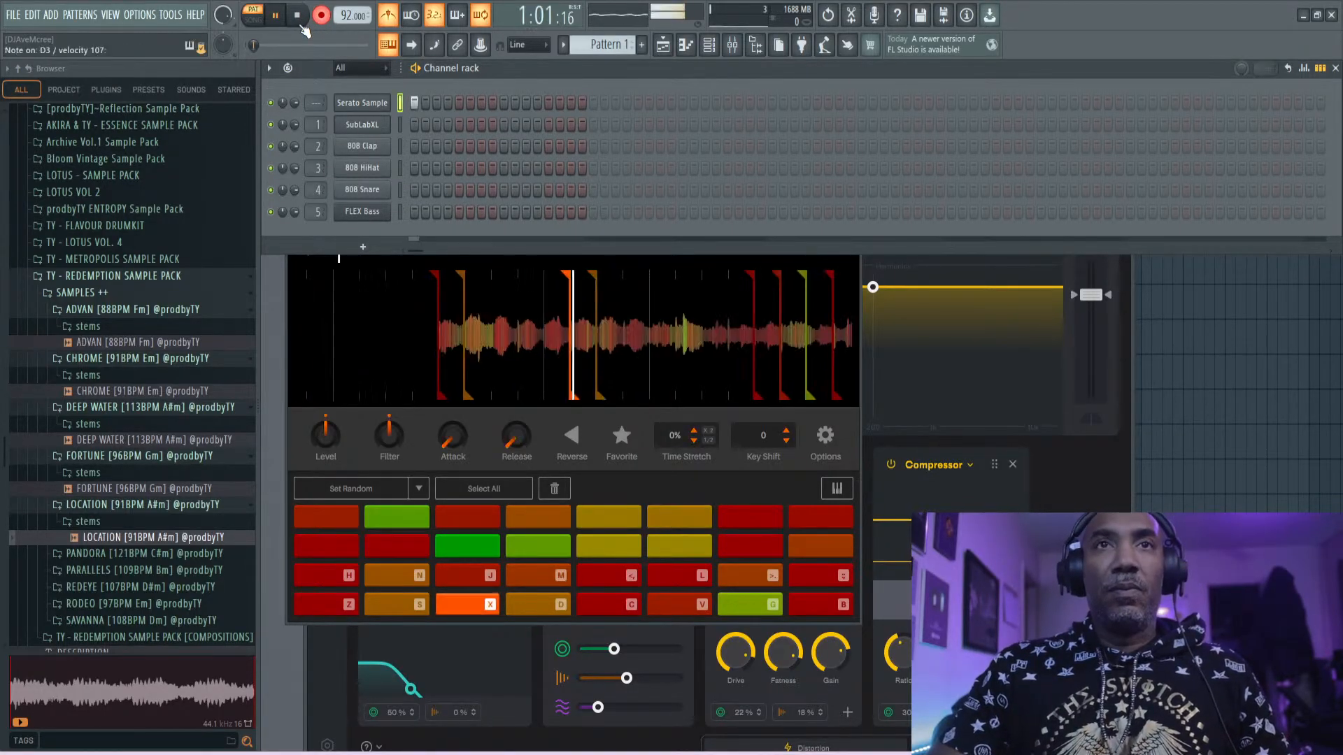
{"action": "key", "text": "x"}
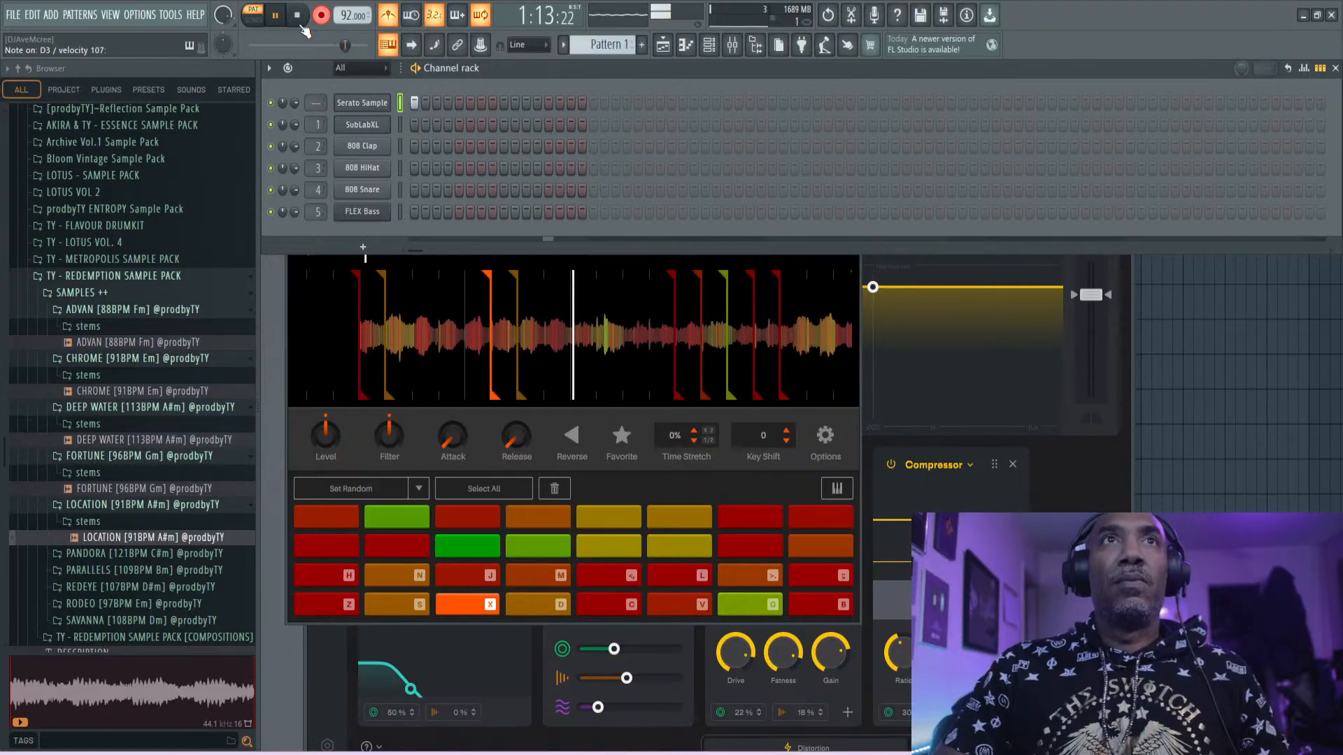
{"action": "key", "text": "v"}
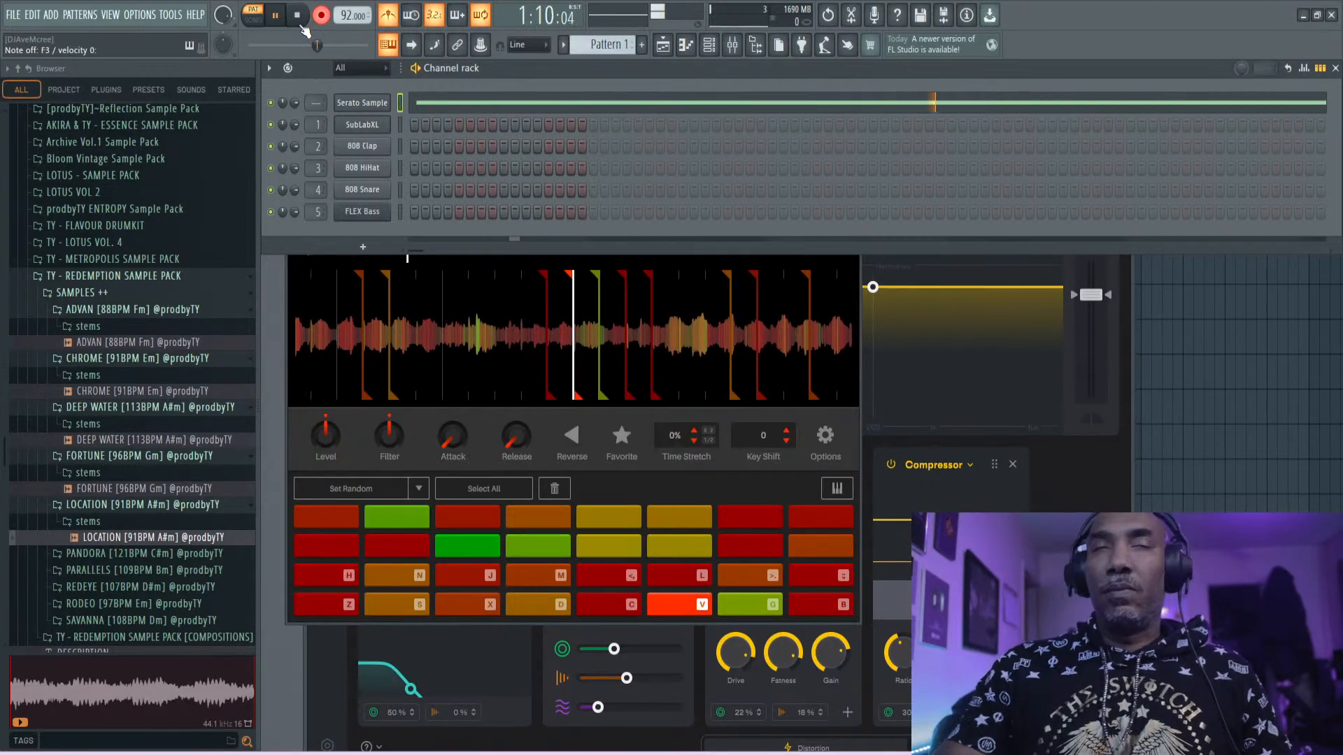
{"action": "left_click", "coordinate": [303, 27]}
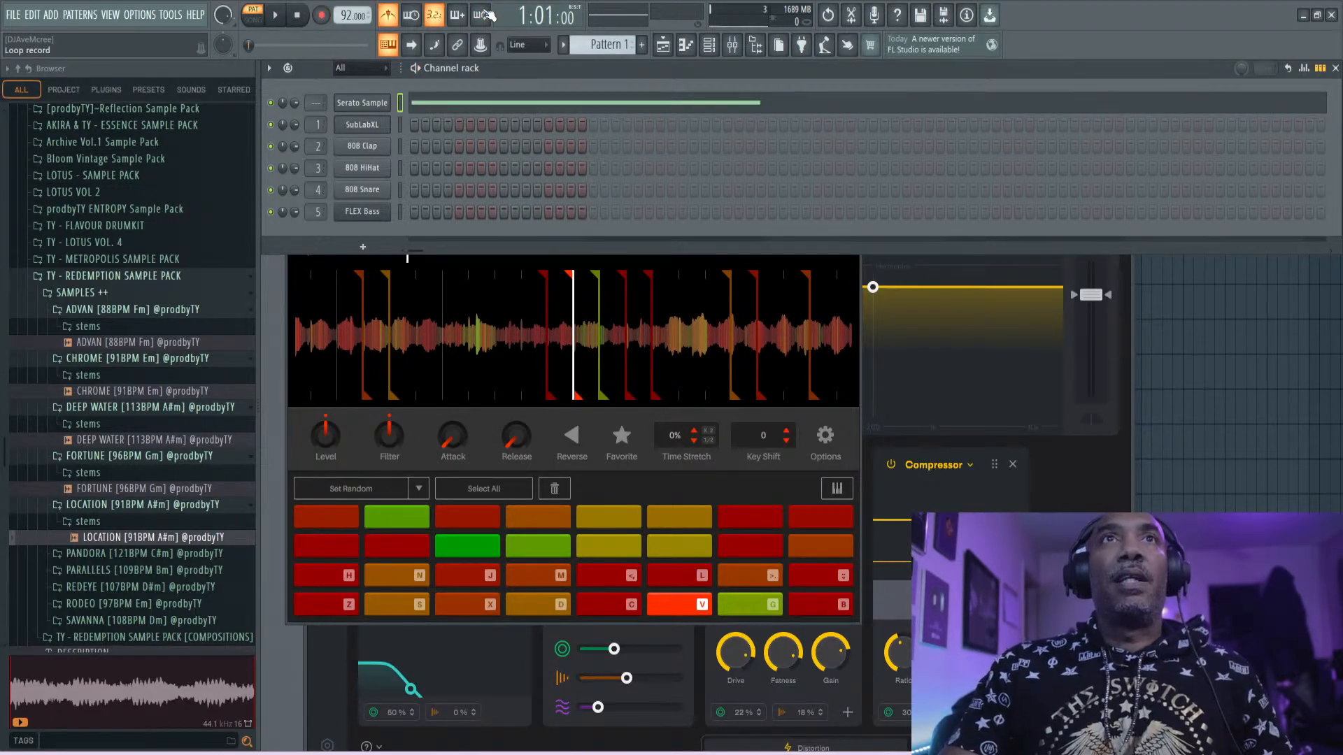
- Set Pattern 1 to 4 bars and, with loop record off, record the Serato Sample slices on pads X, V, N and V
{"action": "left_click", "coordinate": [1271, 69]}
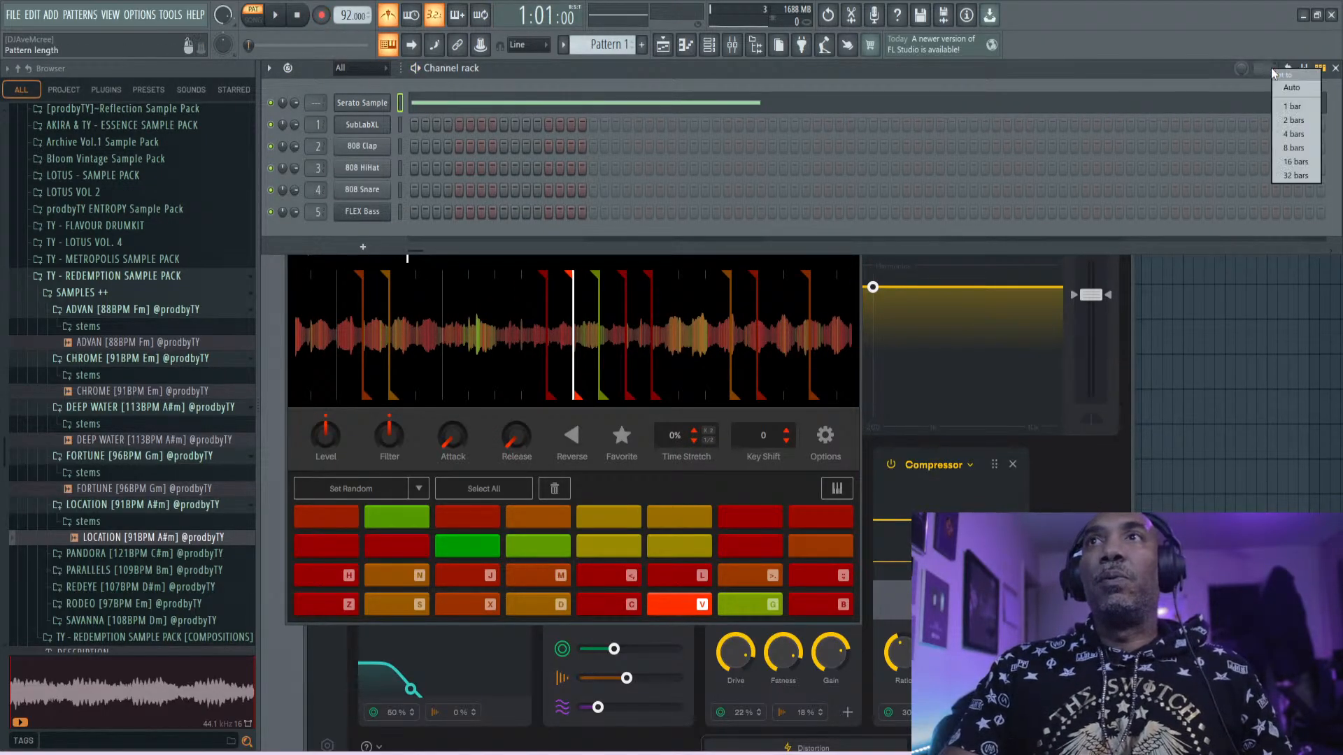
{"action": "left_click", "coordinate": [1289, 138]}
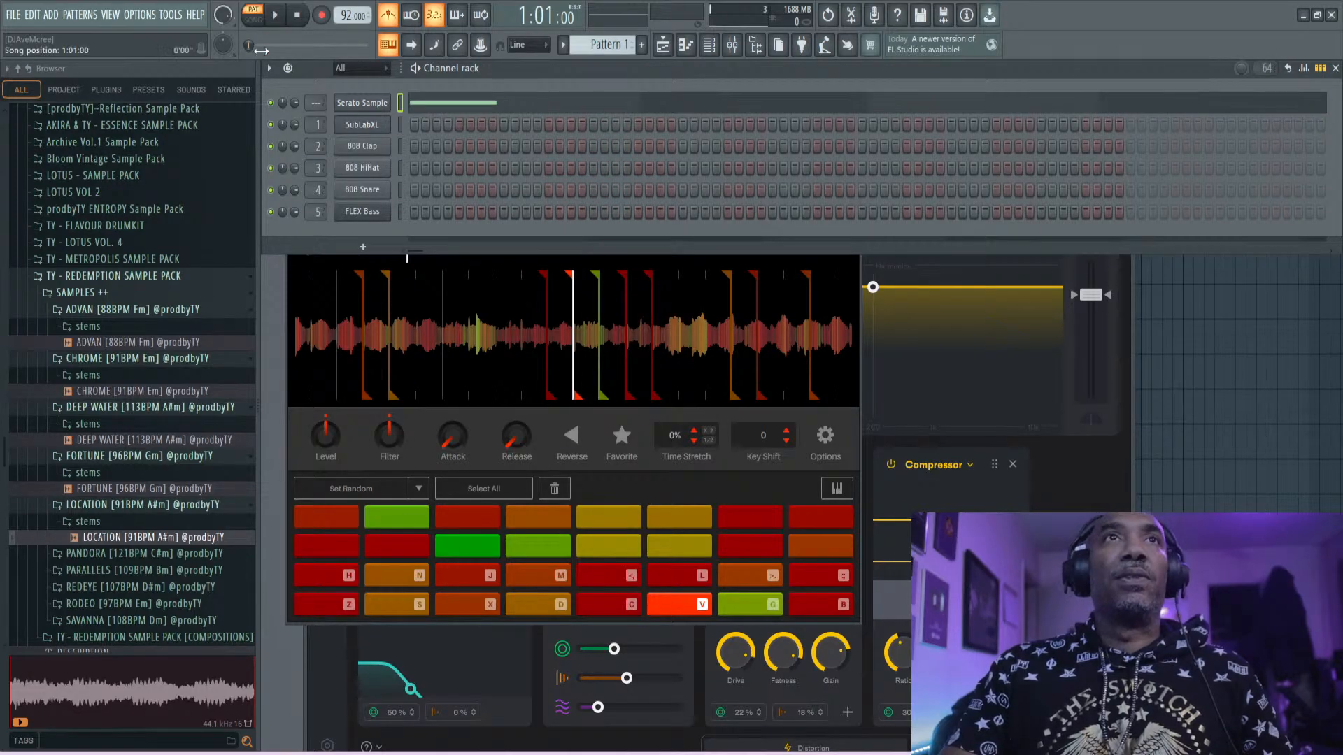
{"action": "left_click", "coordinate": [320, 19]}
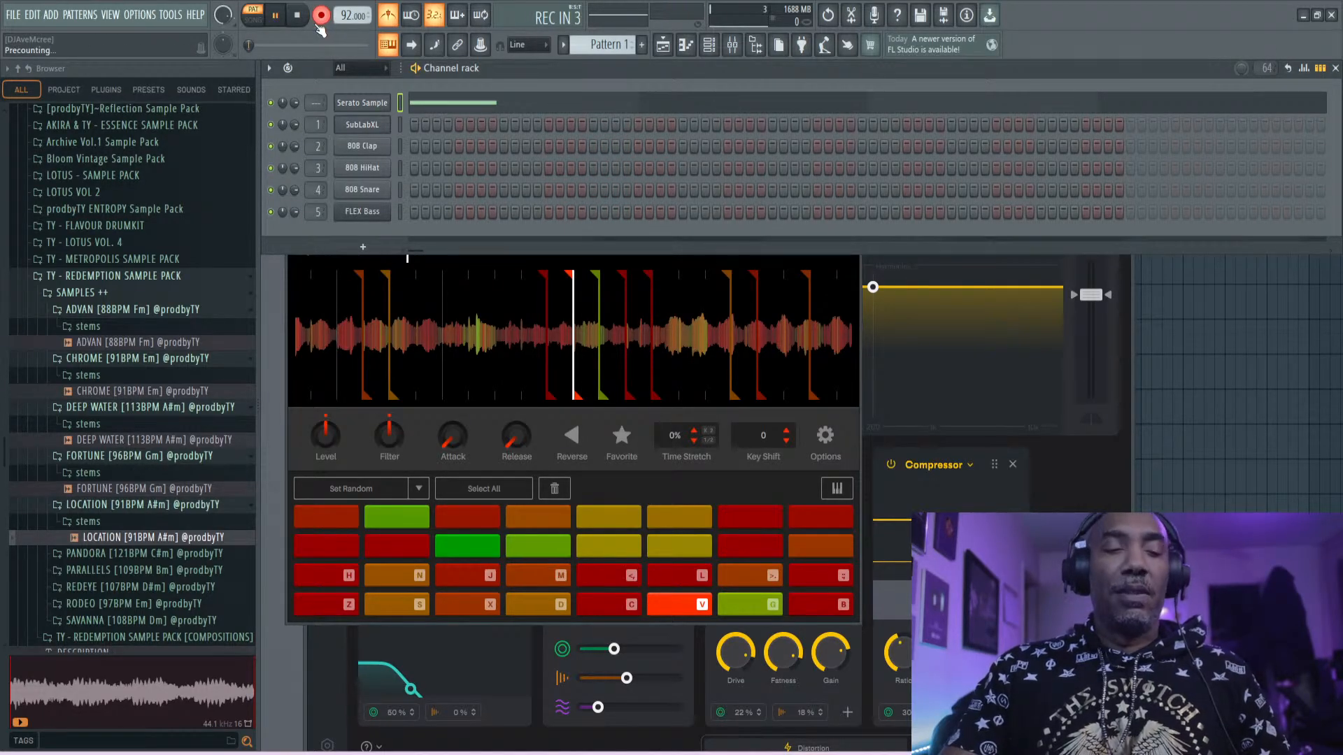
{"action": "key", "text": "x"}
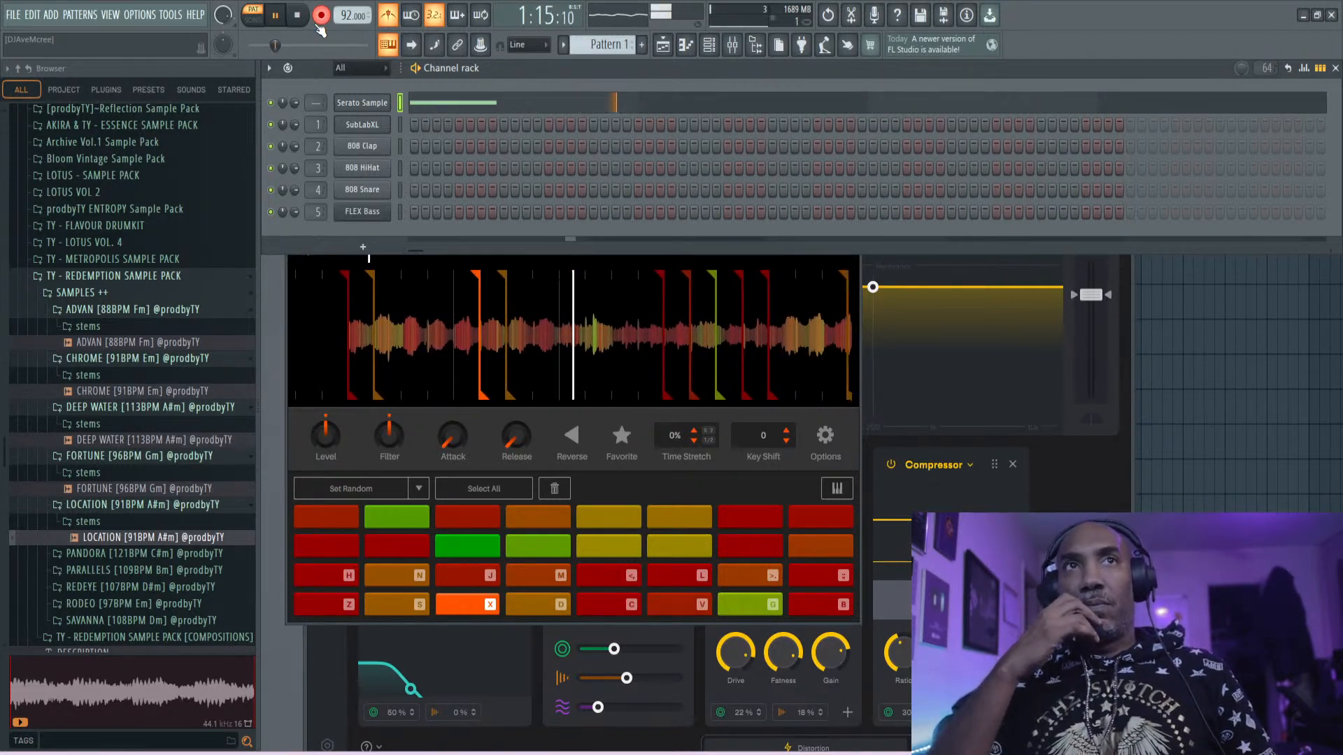
{"action": "key", "text": "v"}
{"action": "key", "text": "n"}
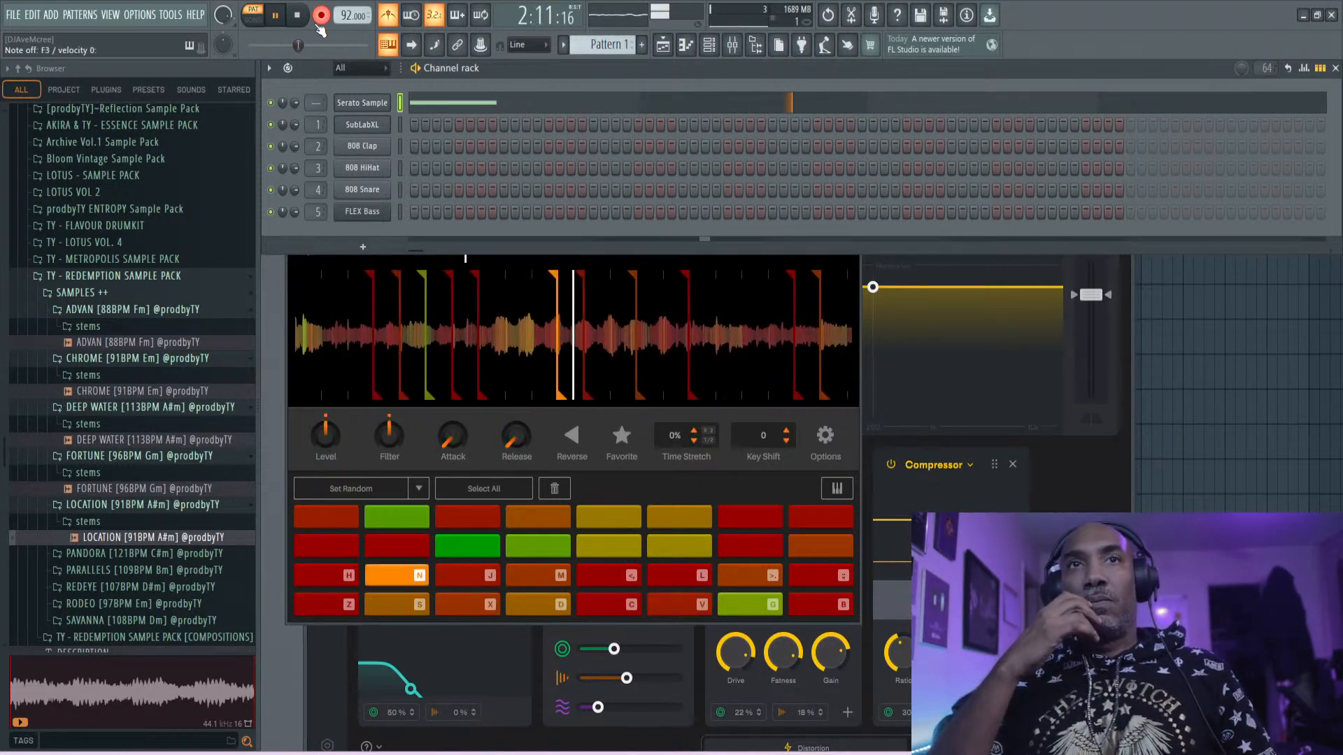
{"action": "key", "text": "v"}
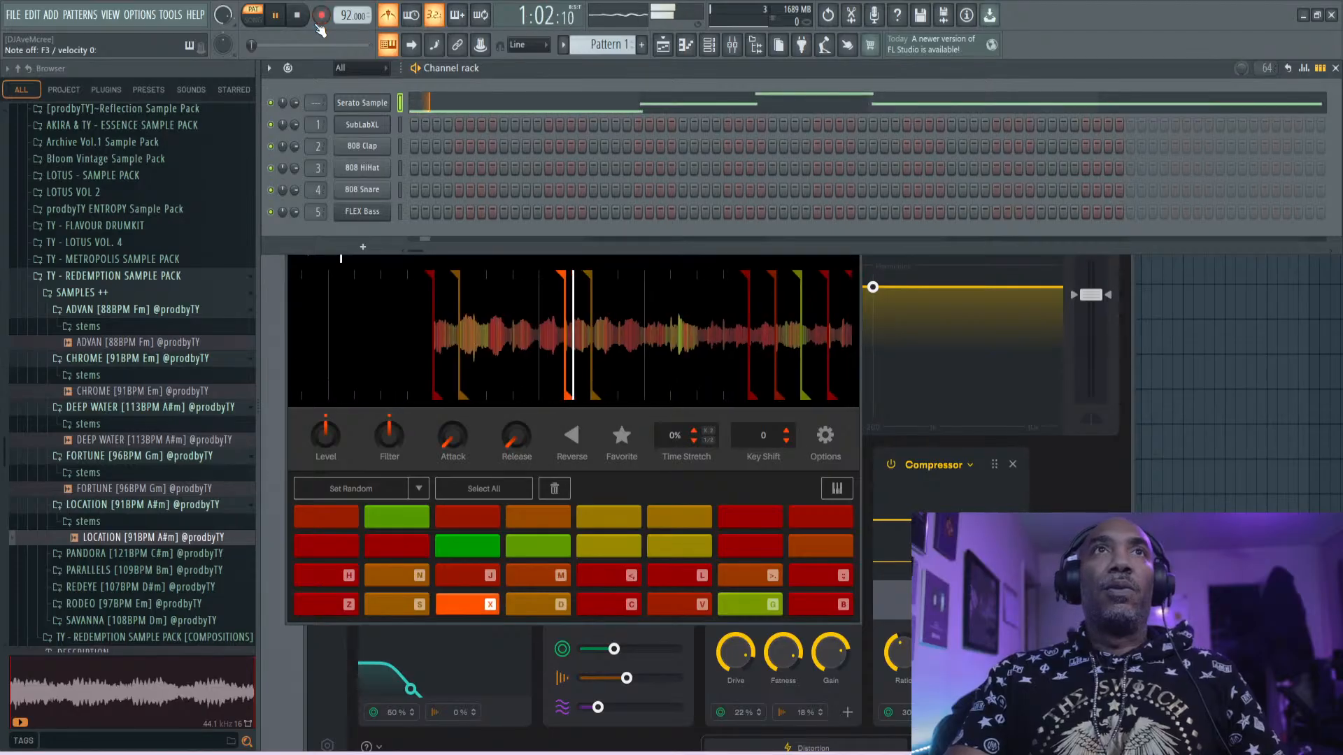
- Turn loop record on and the metronome off while checking the recorded slice notes in the Serato Sample piano roll
{"action": "left_click", "coordinate": [492, 17]}
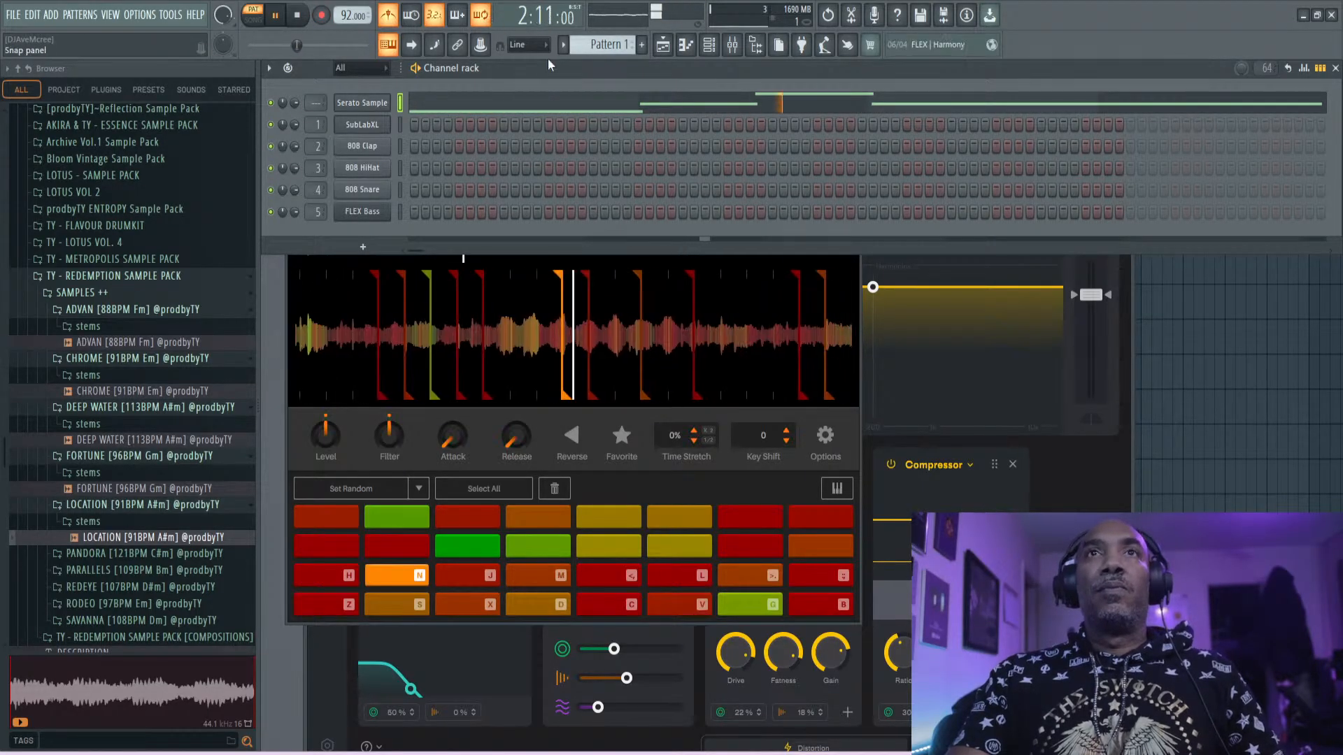
{"action": "left_click", "coordinate": [568, 105]}
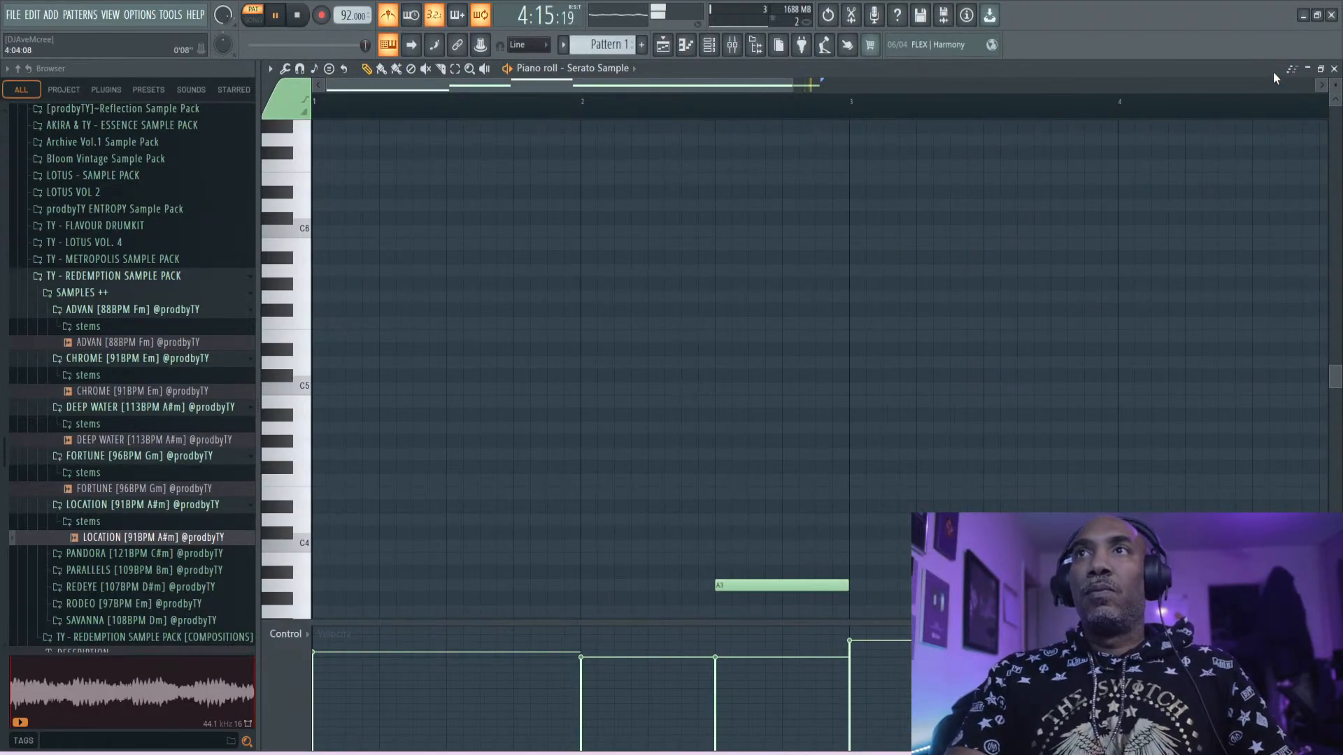
{"action": "left_click_drag", "start_coordinate": [704, 86], "coordinate": [885, 98]}
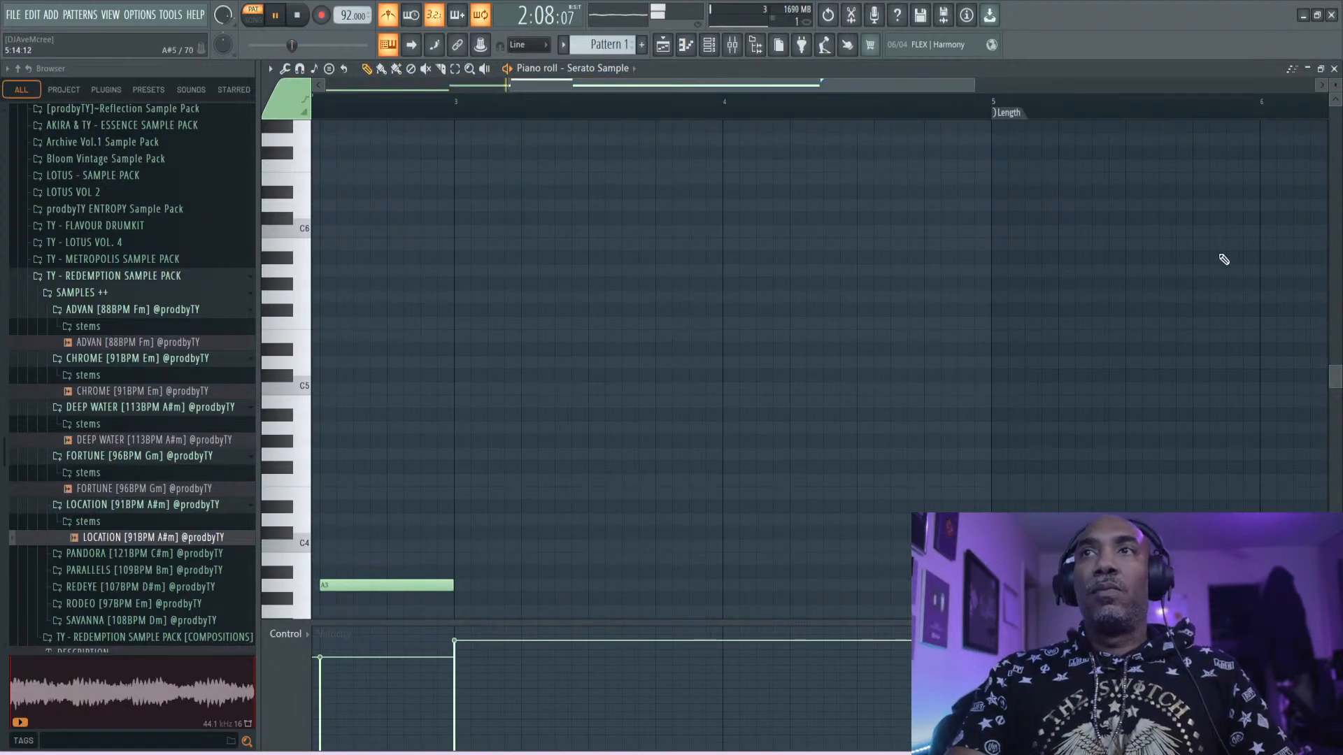
{"action": "left_click_drag", "start_coordinate": [1334, 378], "coordinate": [1337, 408]}
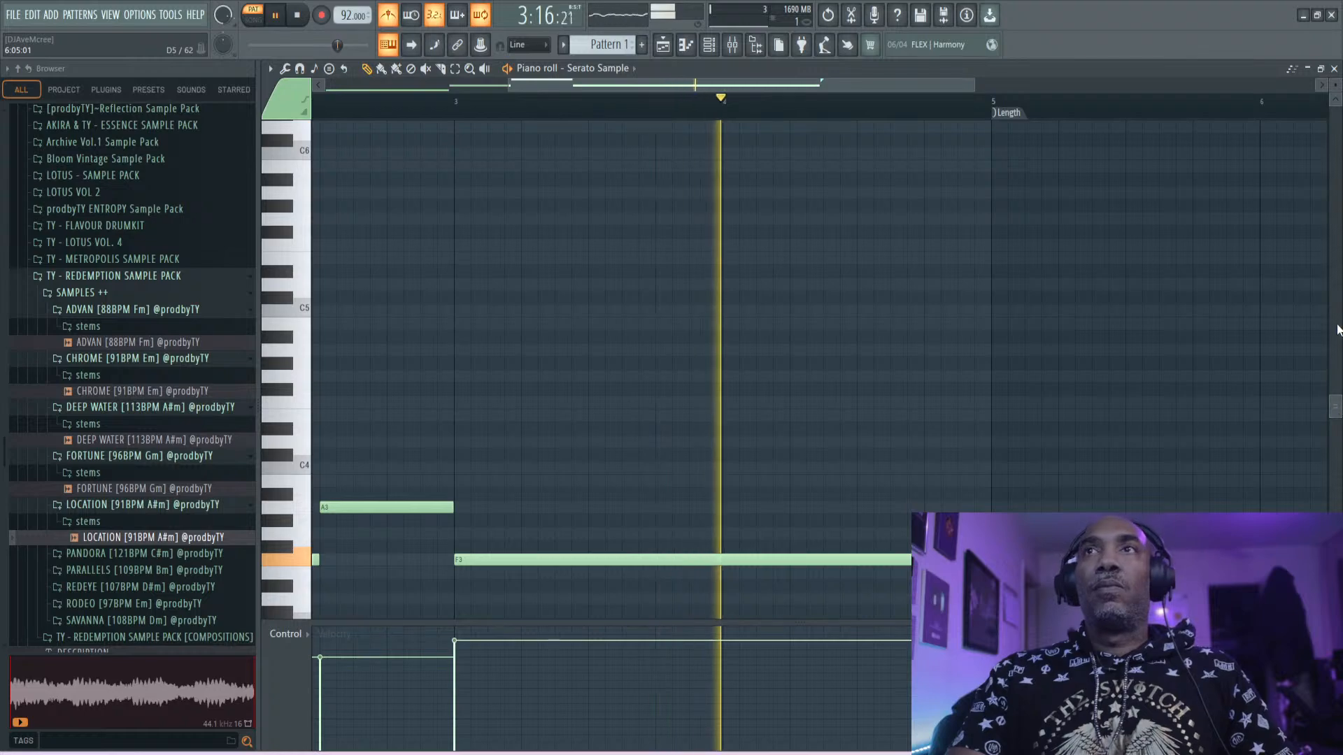
{"action": "left_click", "coordinate": [390, 15]}
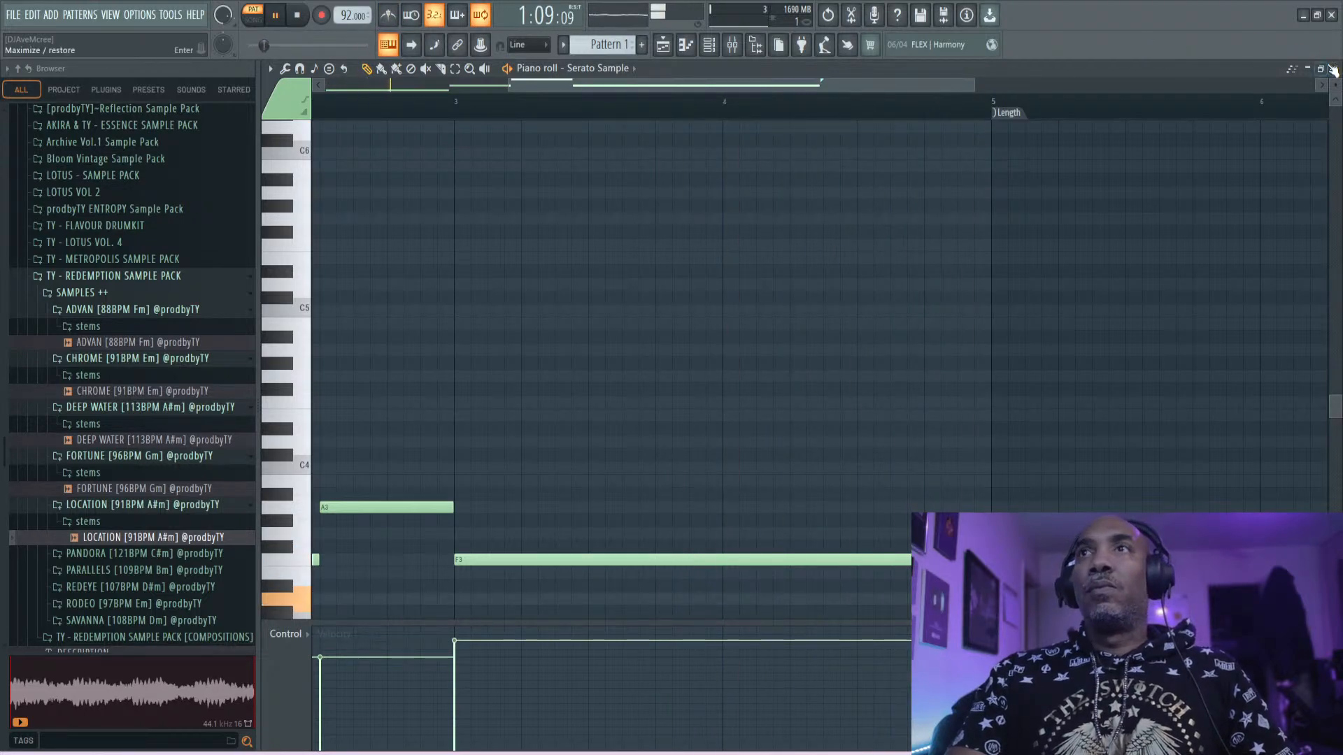
{"action": "left_click", "coordinate": [1334, 69]}
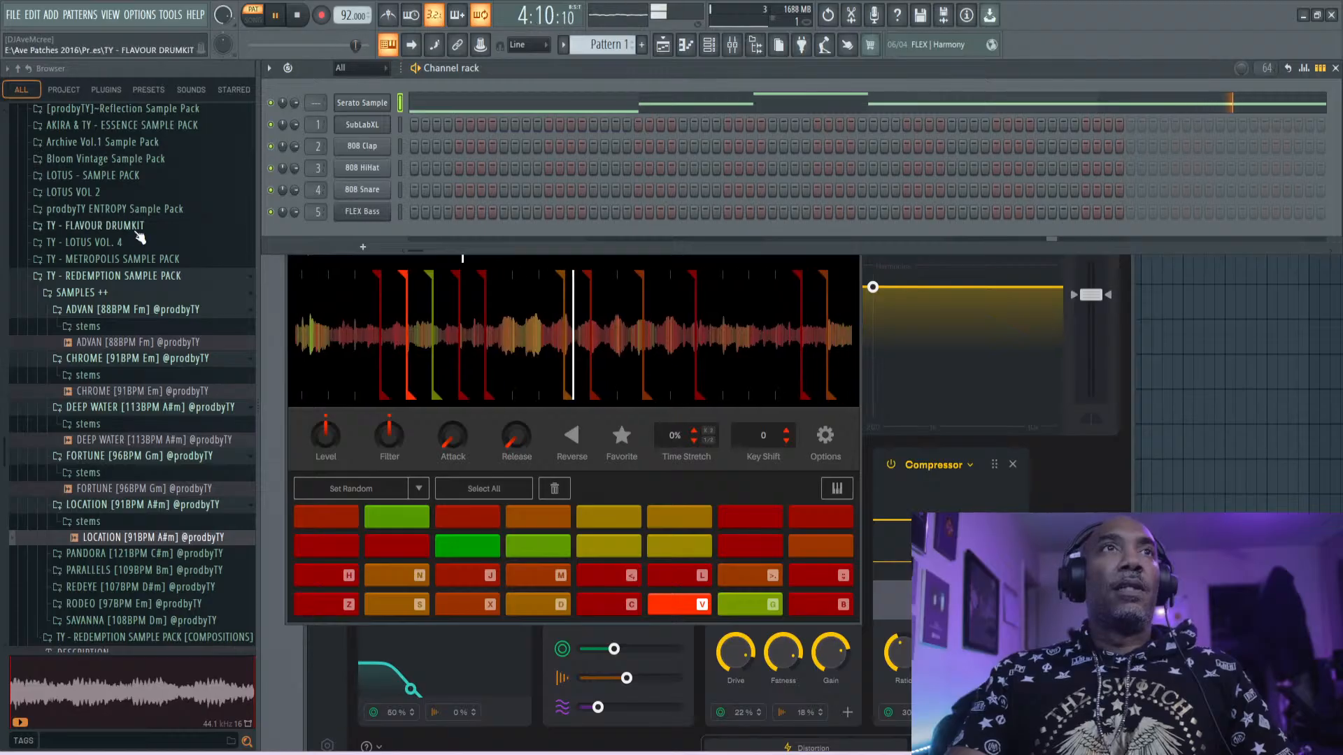
- Look through the Ave Patches 2016 sample folders and the ProdbyTY packs in the browser while the loop plays
{"action": "scroll", "coordinate": [137, 222], "scroll_direction": "up", "scroll_amount": 15}
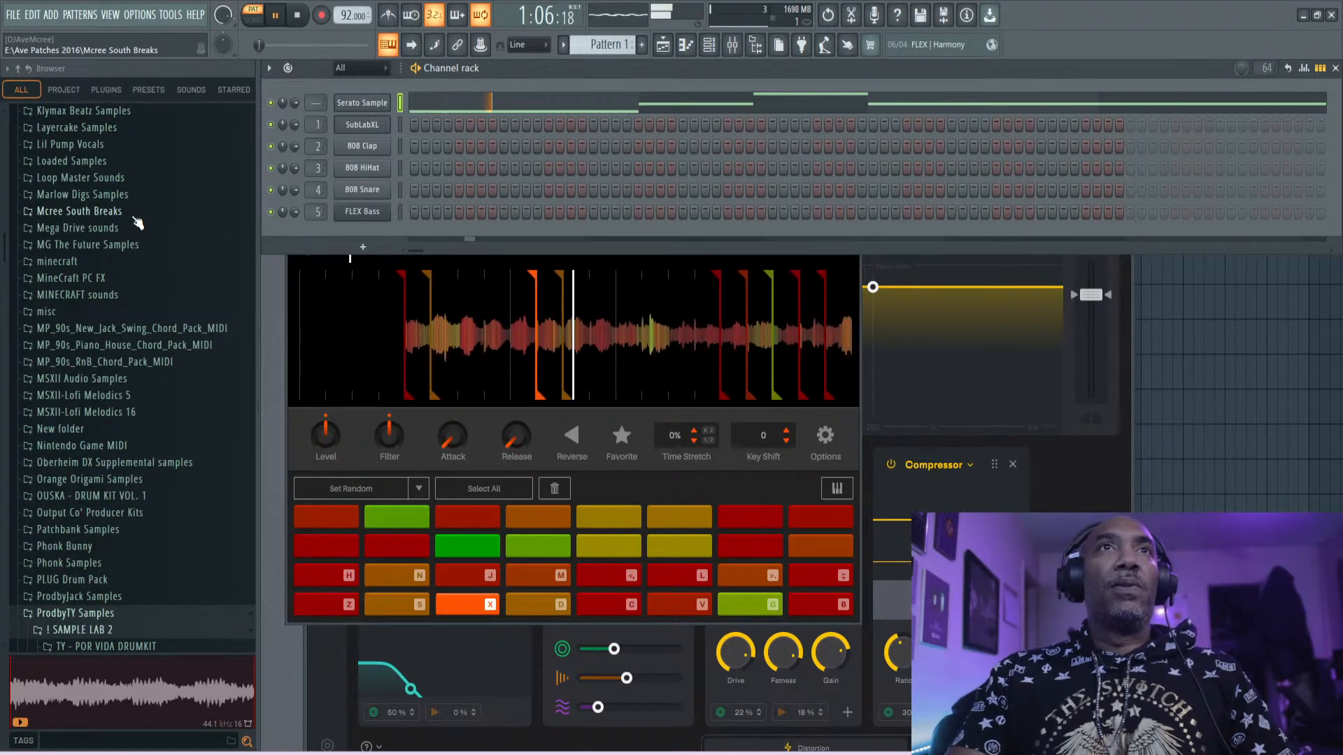
{"action": "scroll", "coordinate": [138, 222], "scroll_direction": "up", "scroll_amount": 10}
{"action": "scroll", "coordinate": [138, 222], "scroll_direction": "up", "scroll_amount": 8}
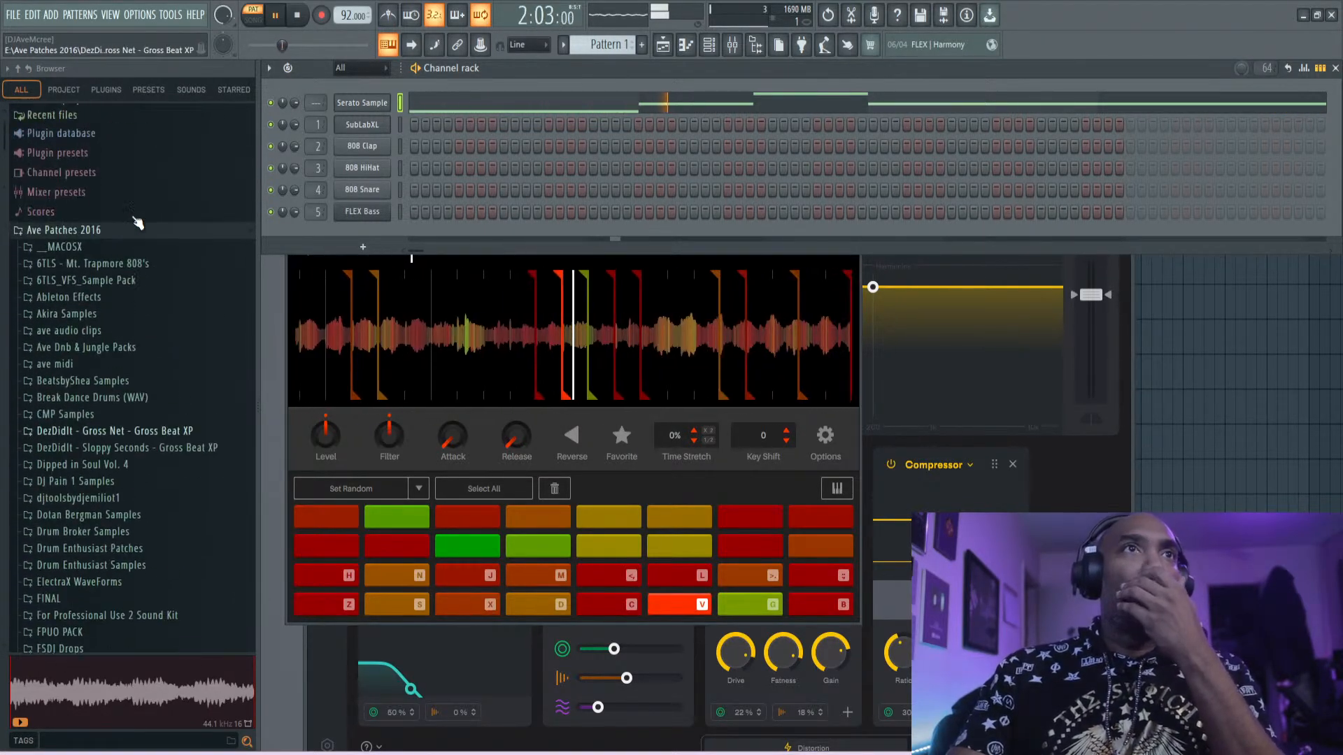
{"action": "scroll", "coordinate": [138, 223], "scroll_direction": "down", "scroll_amount": 9}
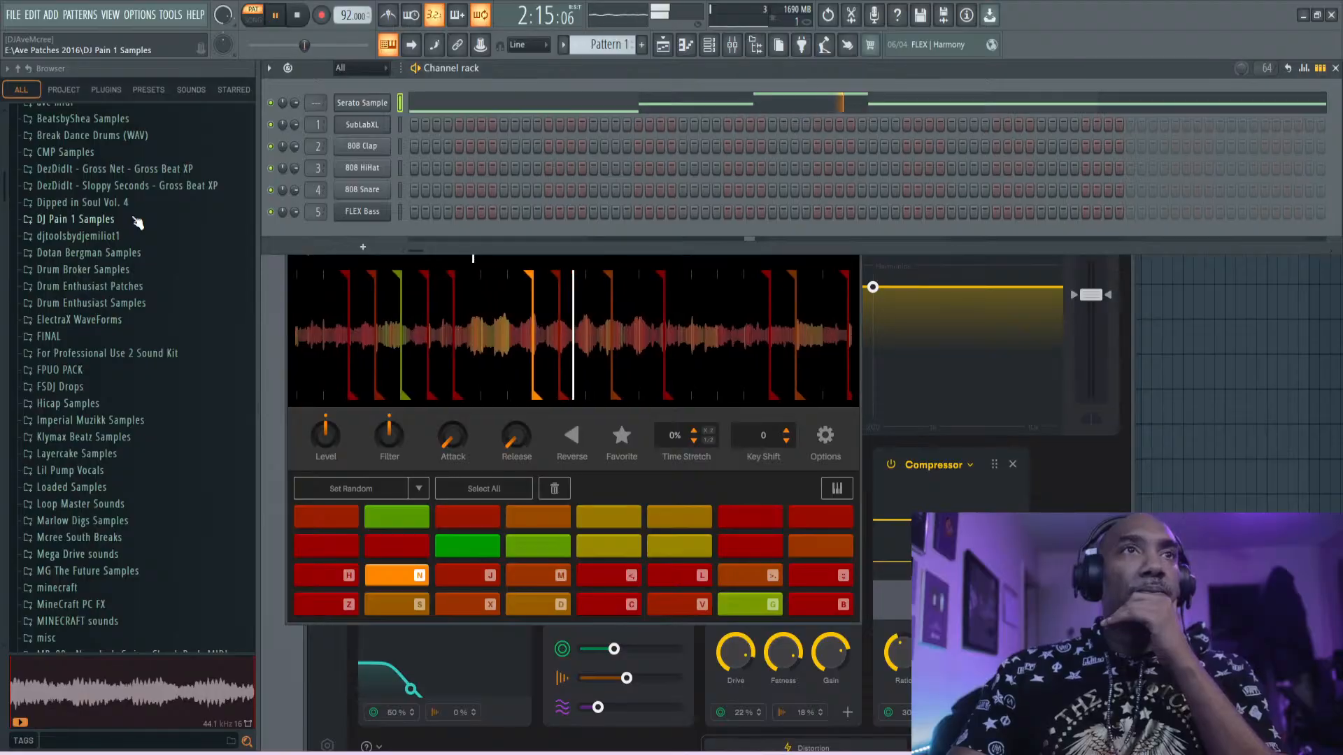
{"action": "scroll", "coordinate": [138, 222], "scroll_direction": "down", "scroll_amount": 9}
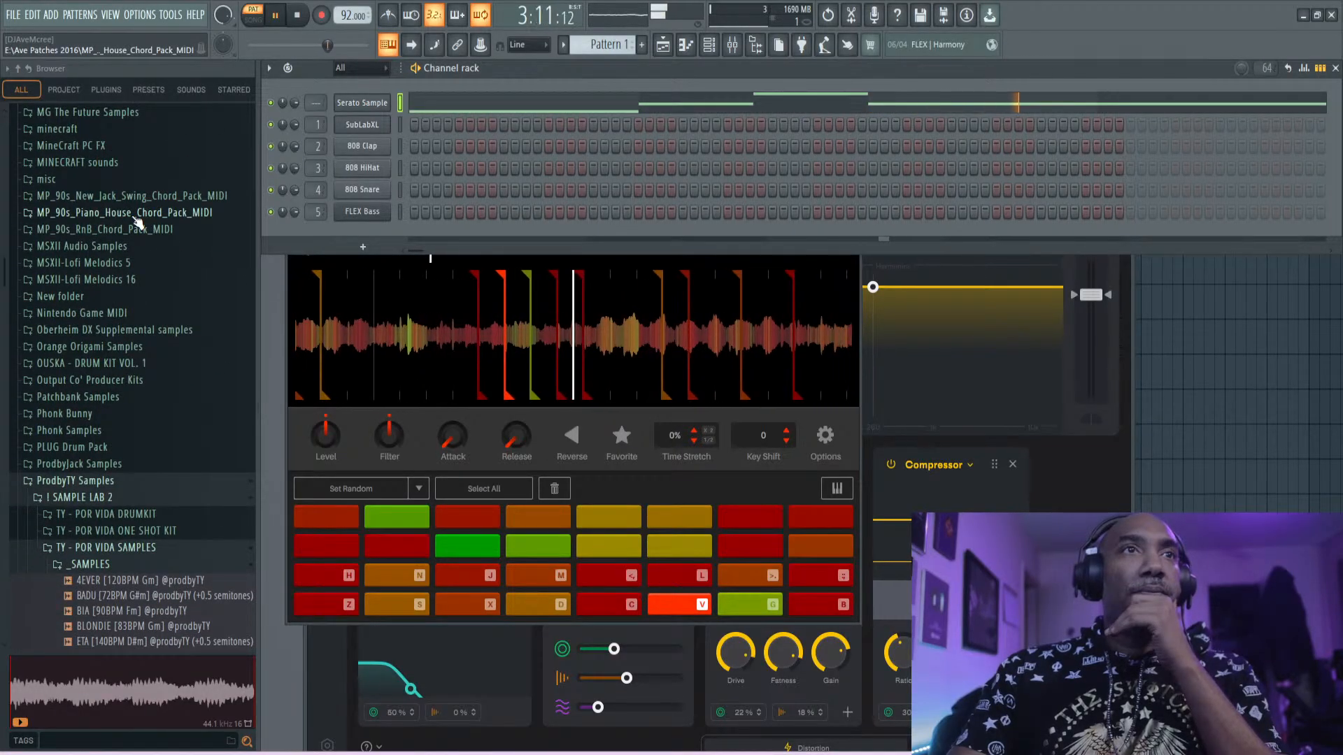
{"action": "scroll", "coordinate": [138, 222], "scroll_direction": "down", "scroll_amount": 9}
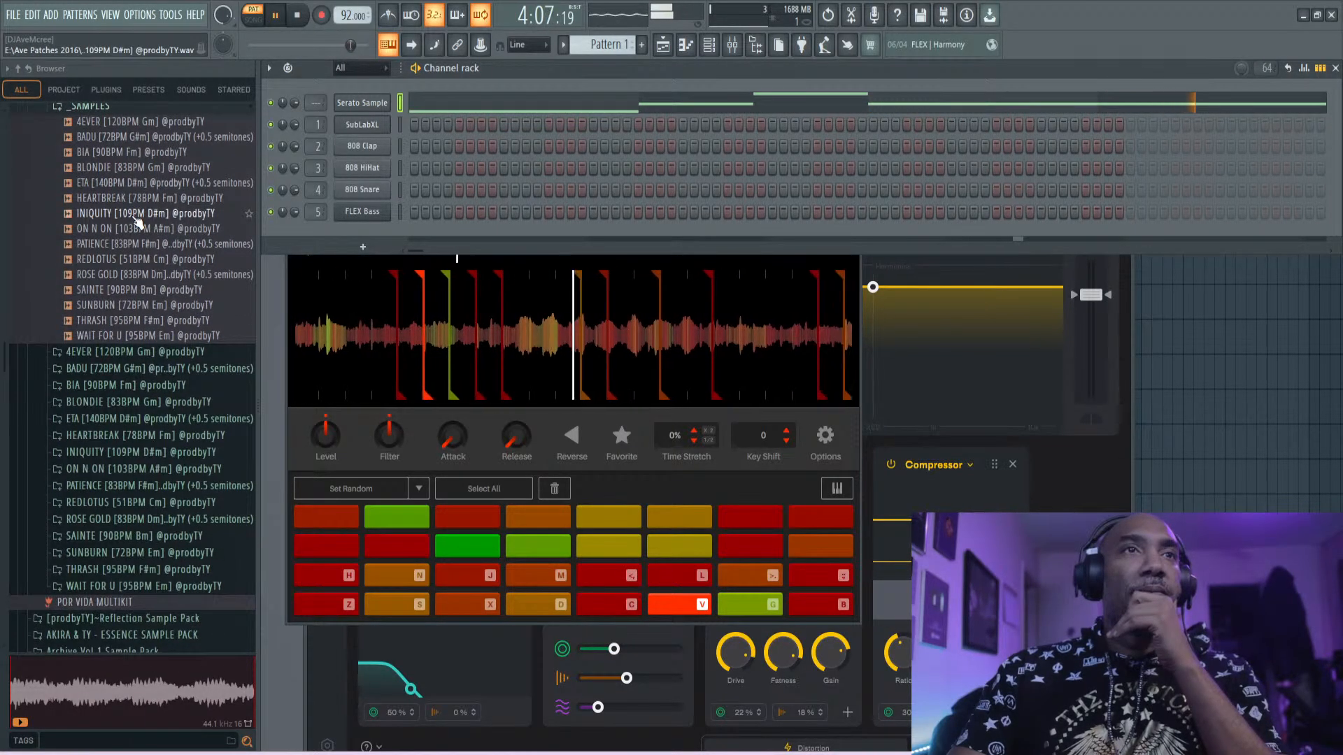
{"action": "scroll", "coordinate": [138, 222], "scroll_direction": "down", "scroll_amount": 8}
{"action": "scroll", "coordinate": [138, 223], "scroll_direction": "down", "scroll_amount": 11}
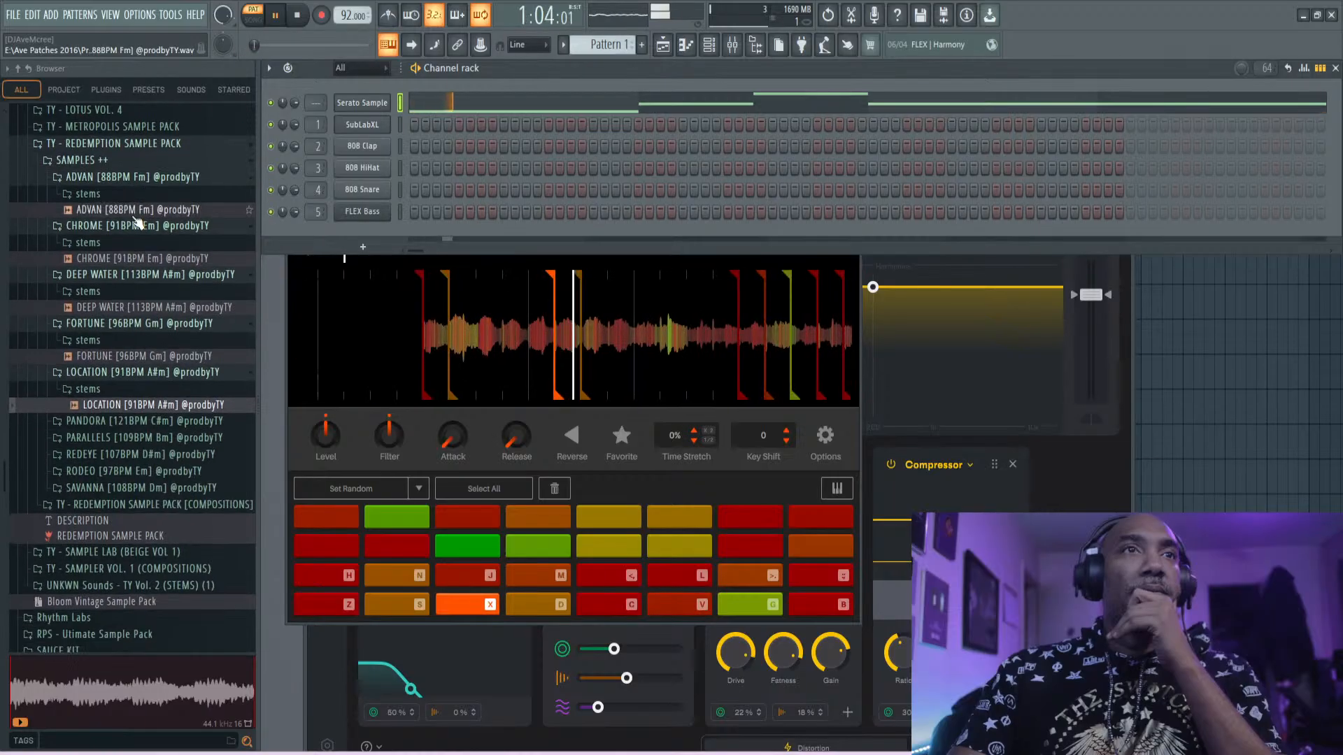
{"action": "scroll", "coordinate": [136, 220], "scroll_direction": "up", "scroll_amount": 16}
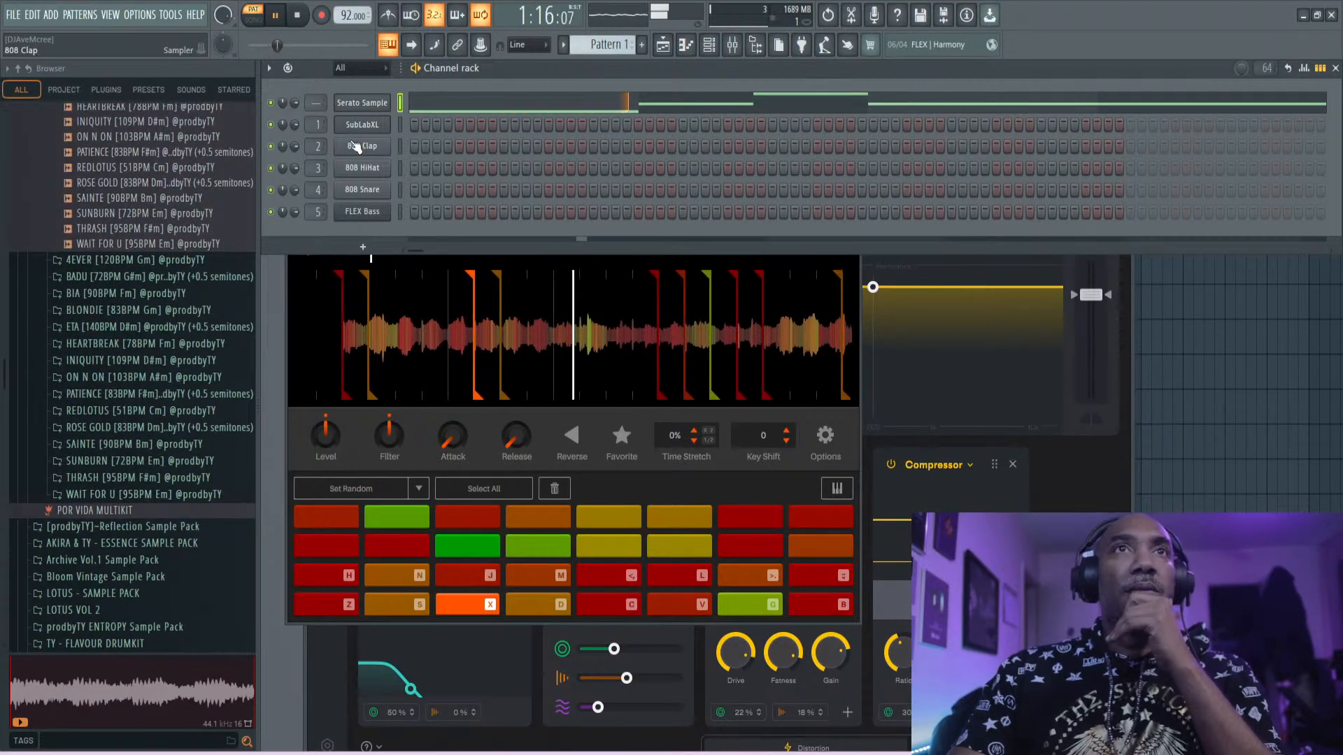
- Replace the SubLabXL channel with the MPC plugin
{"action": "right_click", "coordinate": [363, 127]}
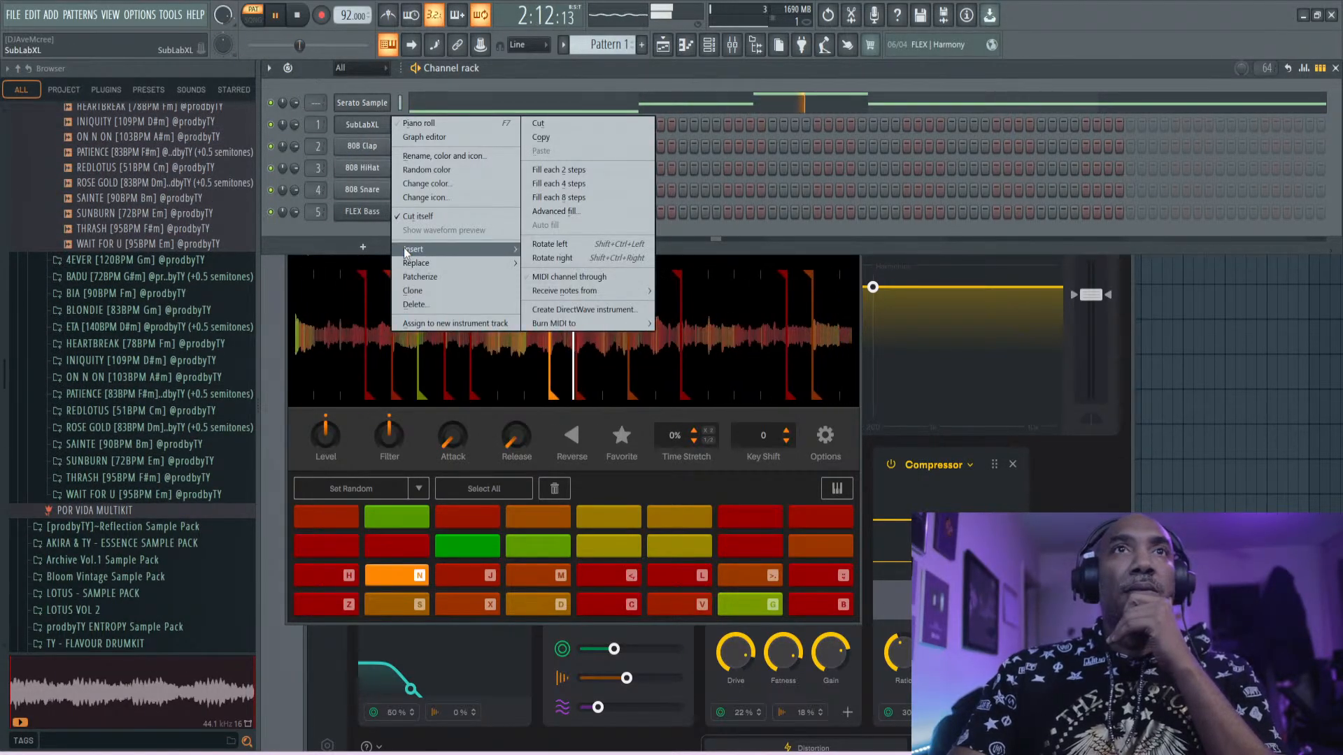
{"action": "mouse_move", "coordinate": [431, 263]}
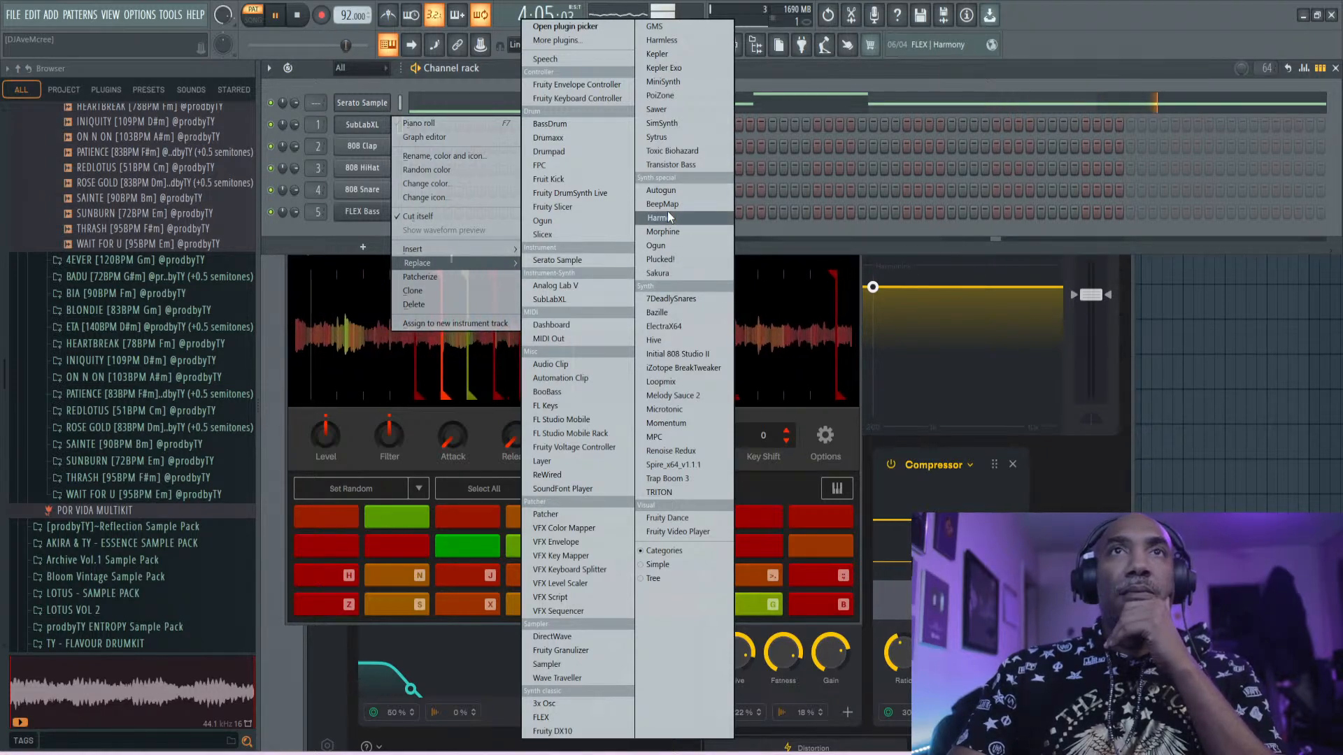
{"action": "left_click", "coordinate": [655, 437]}
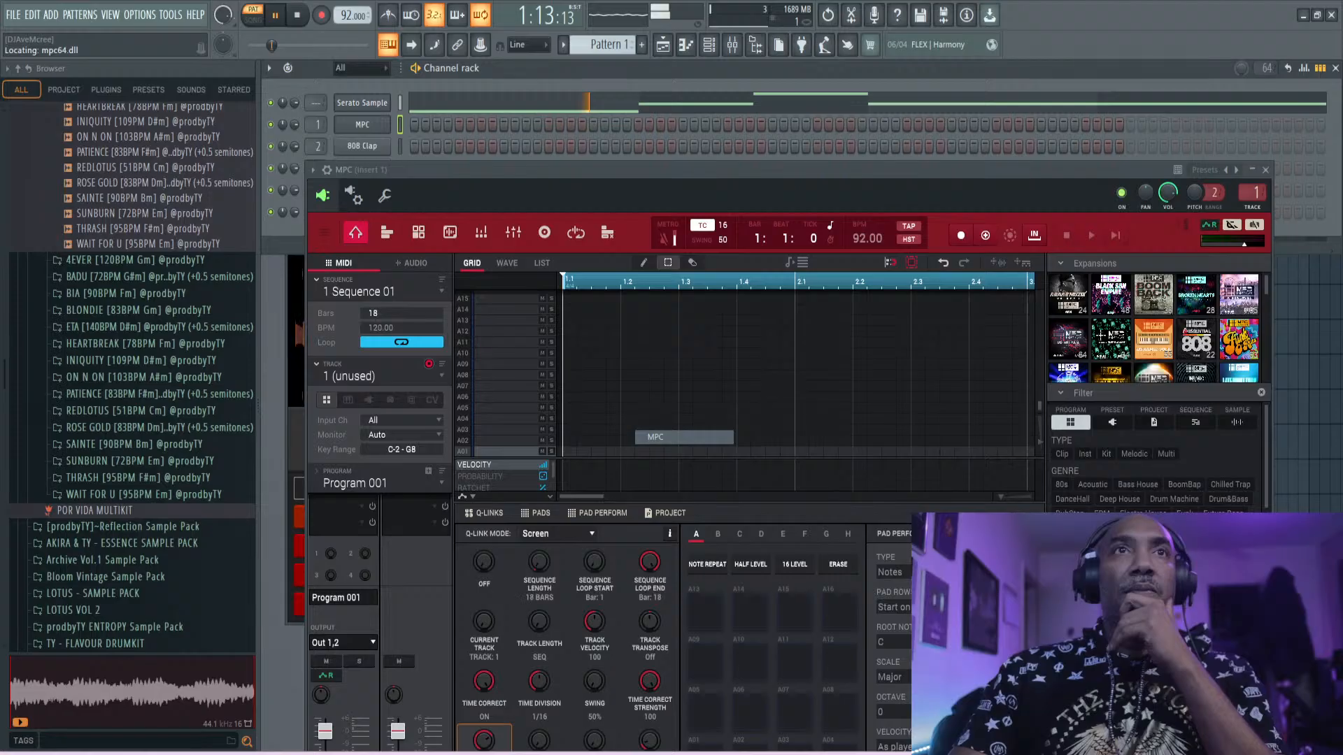
- Set the length of Sequence 01 in MPC to 4 bars and move the plugin window higher so its lower part fits on screen
{"action": "left_click_drag", "start_coordinate": [439, 313], "coordinate": [439, 304]}
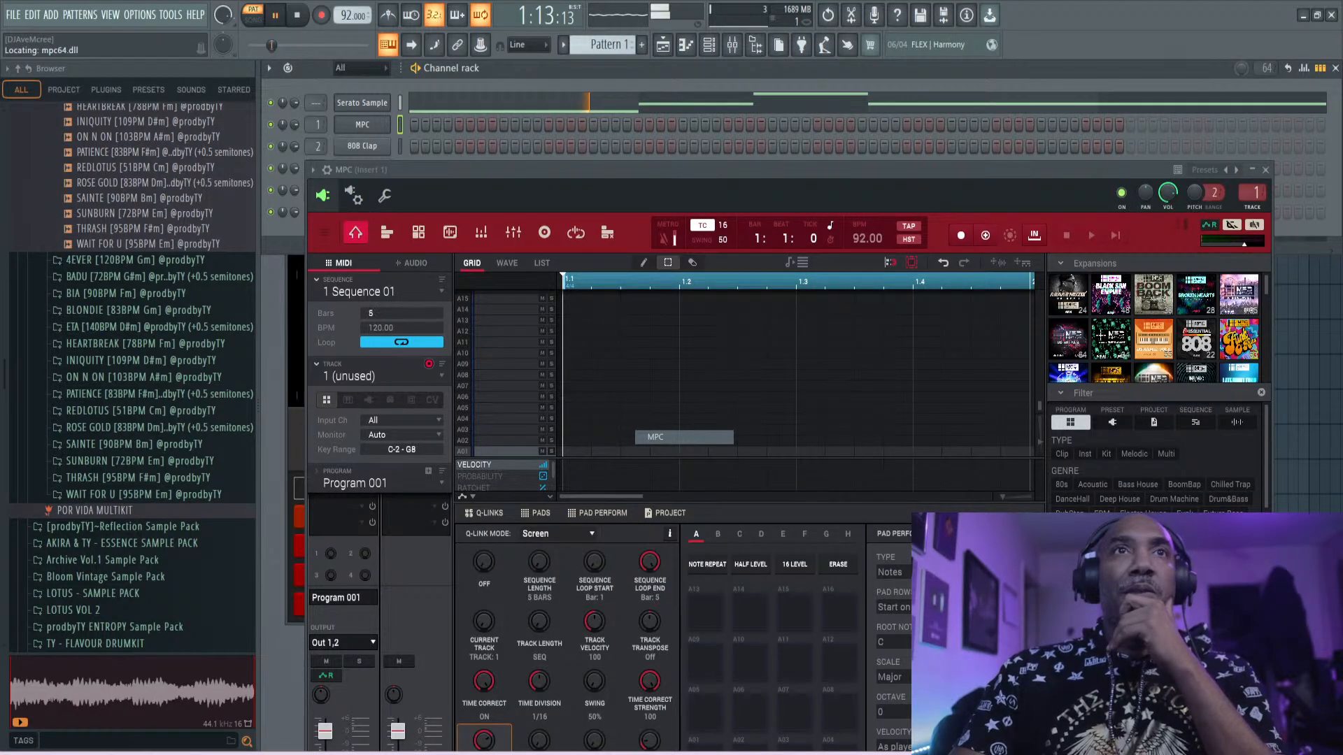
{"action": "double_click", "coordinate": [407, 310]}
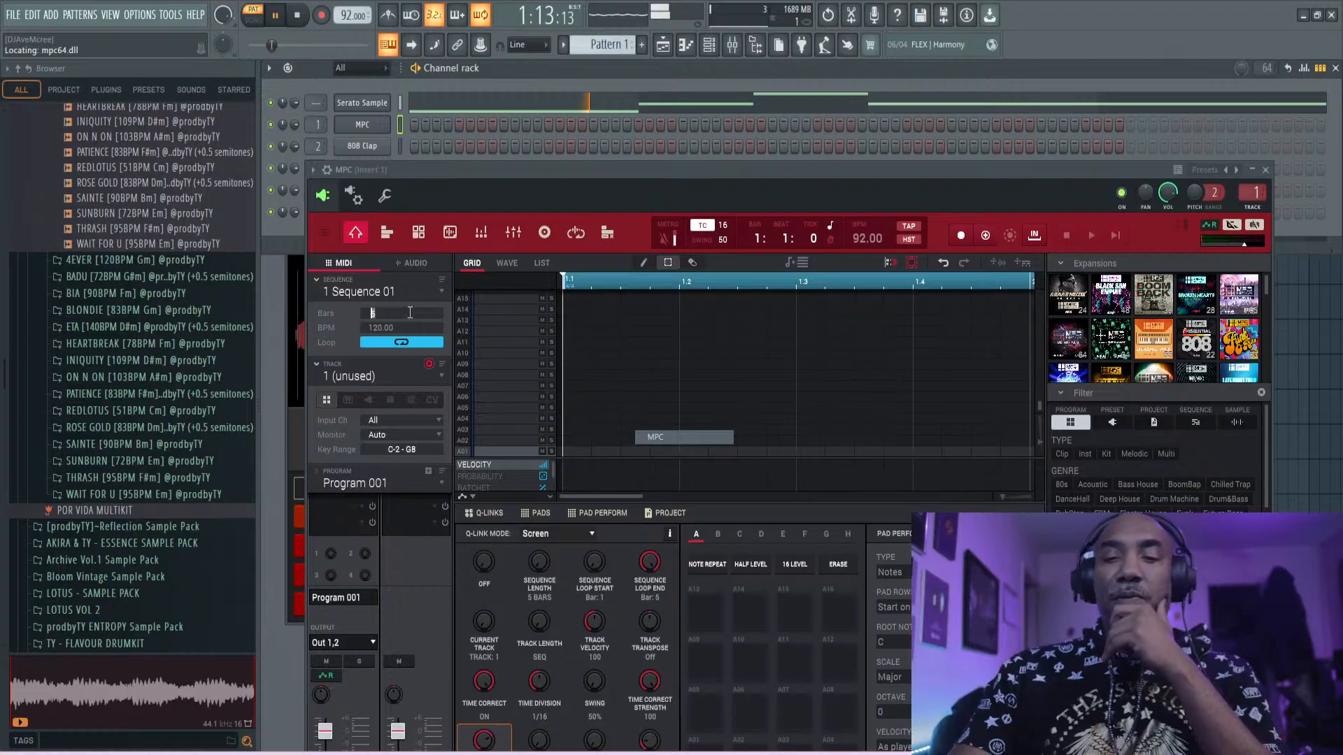
{"action": "type", "text": "4"}
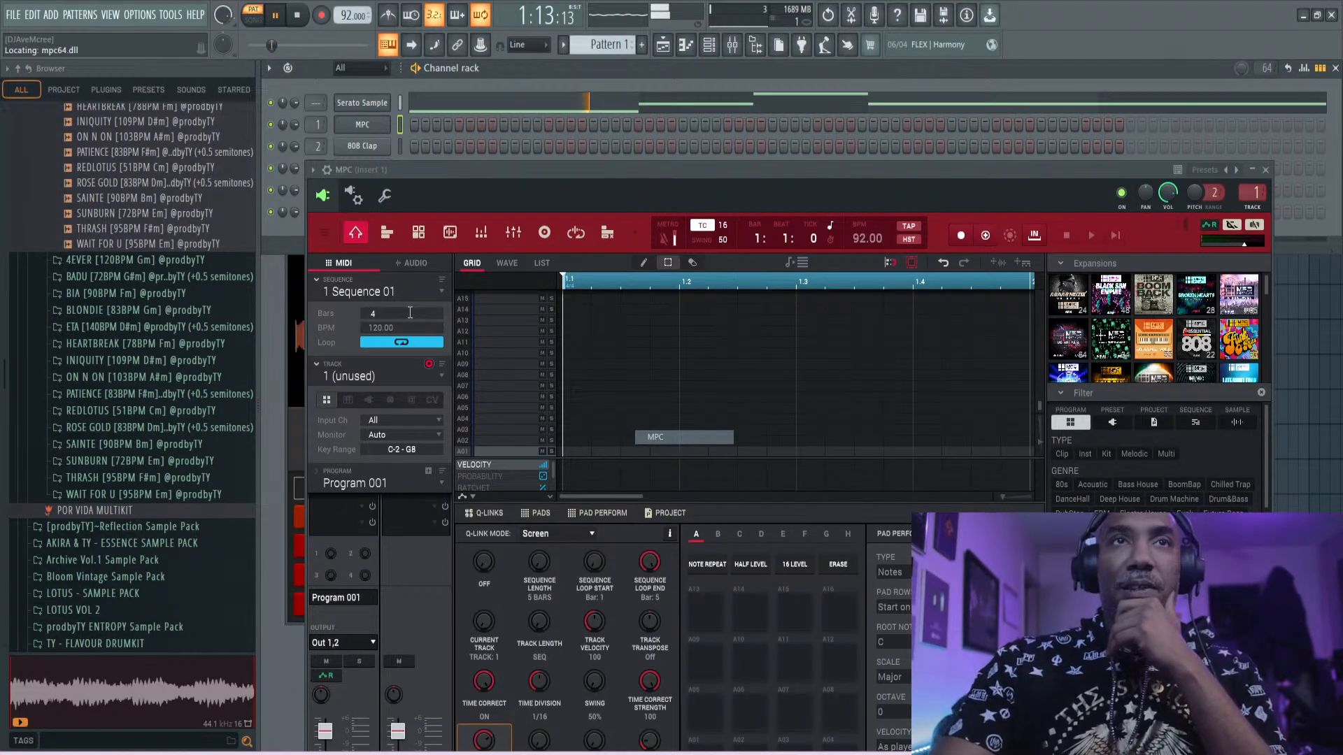
{"action": "key", "text": "Return"}
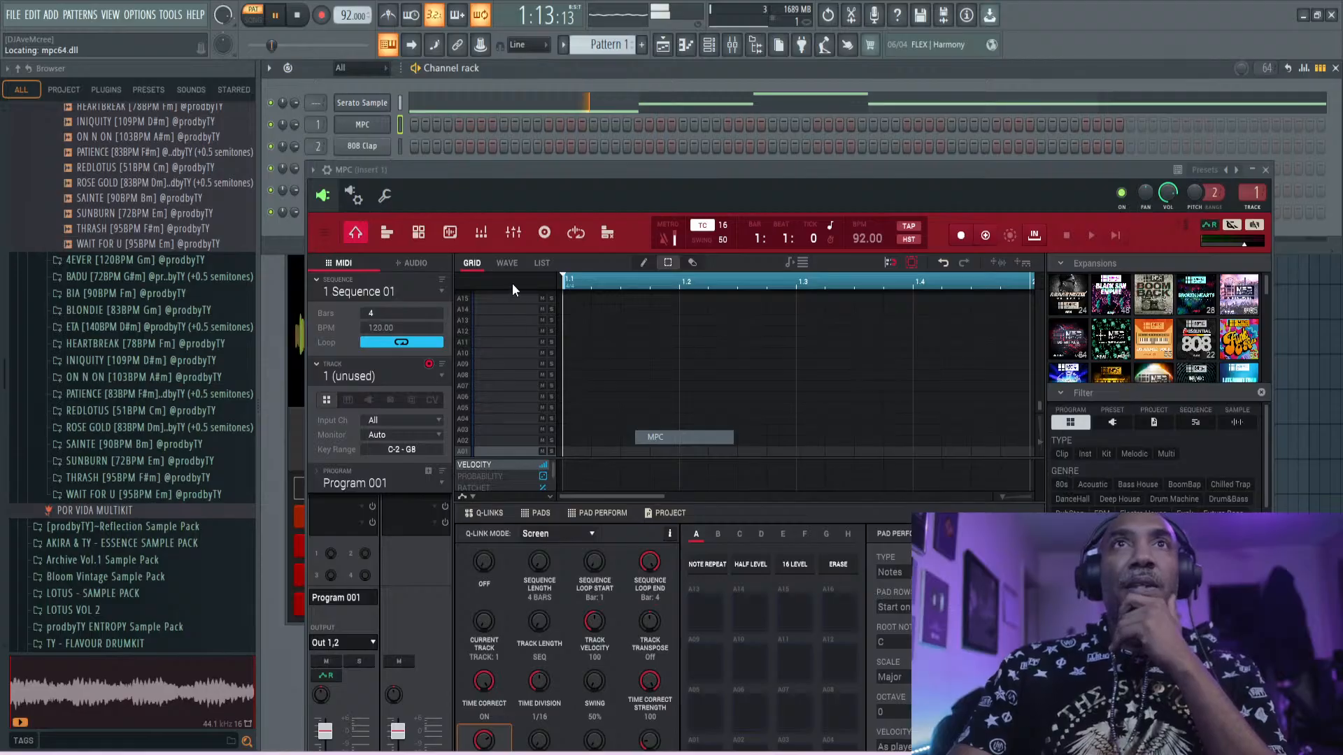
{"action": "left_click_drag", "start_coordinate": [497, 166], "coordinate": [494, 104]}
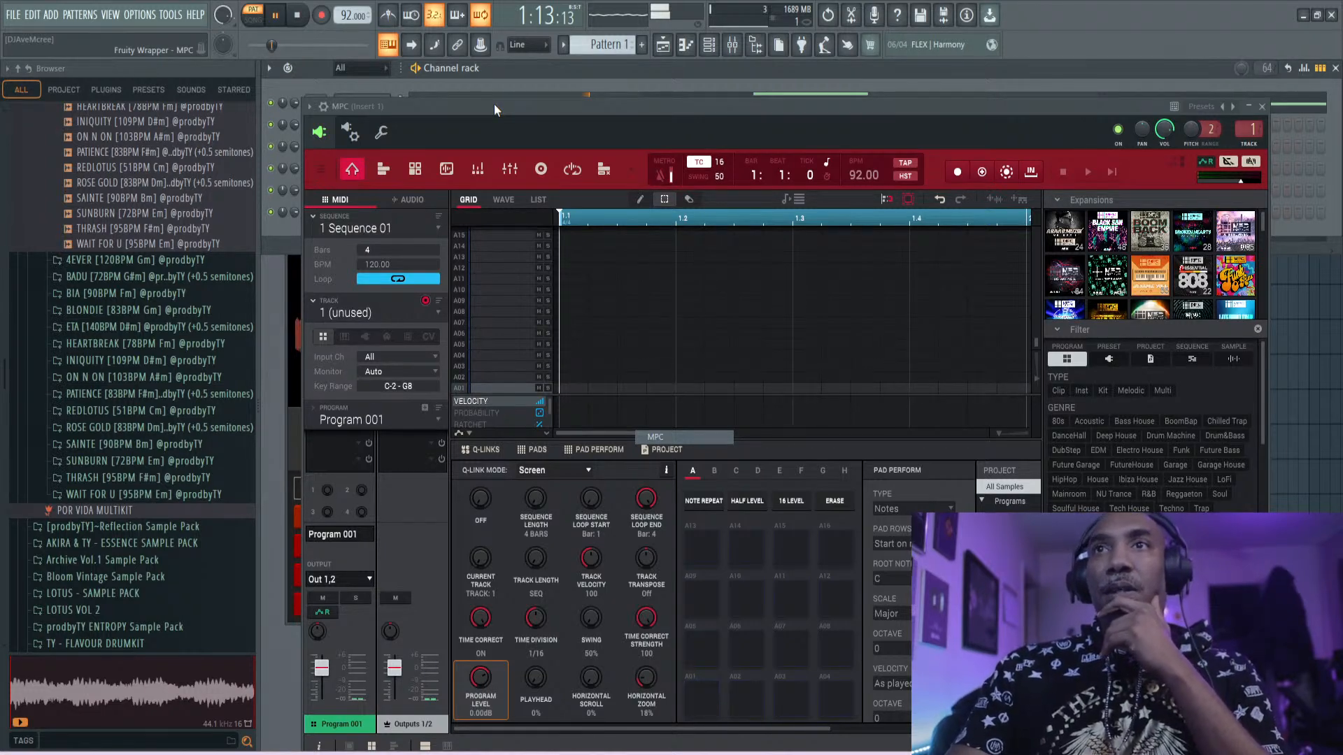
- Stop playback and look through the sound packs in the MPC plugin's expansions list
{"action": "left_click", "coordinate": [306, 21]}
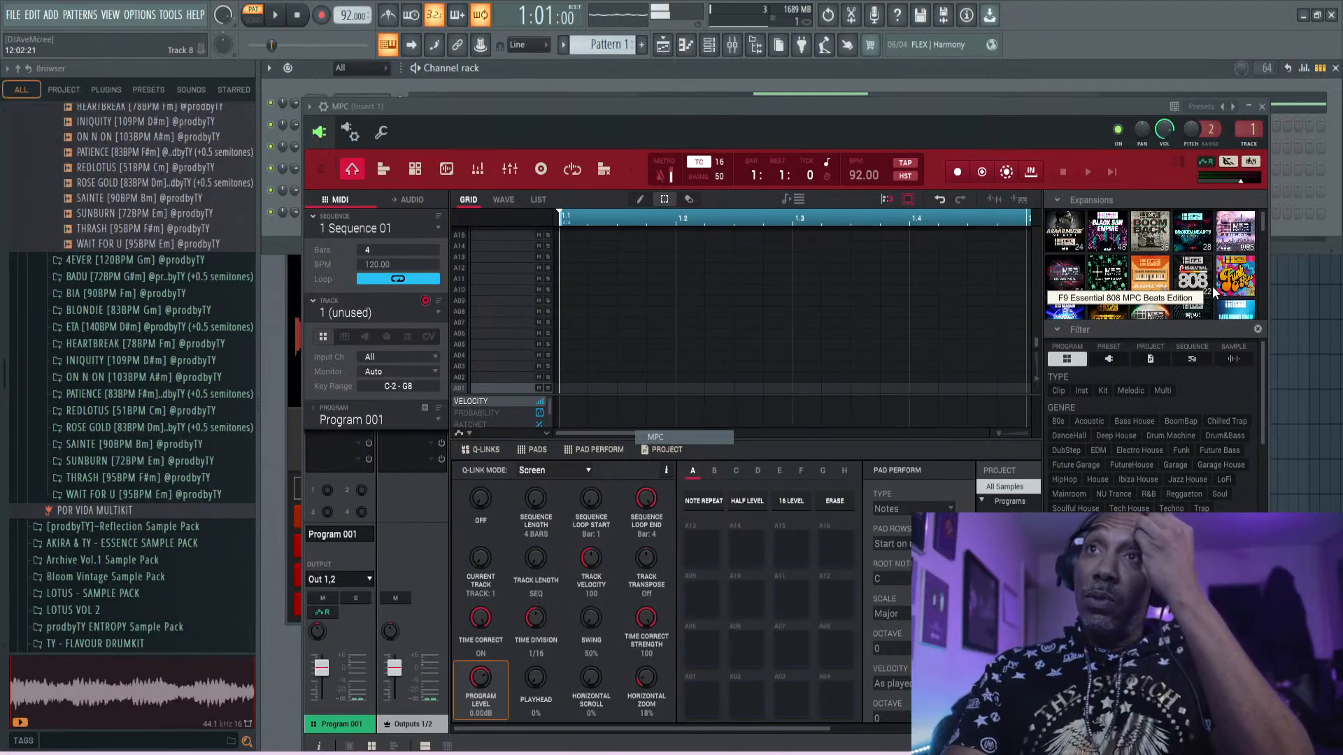
{"action": "scroll", "coordinate": [1214, 293], "scroll_direction": "down", "scroll_amount": 3}
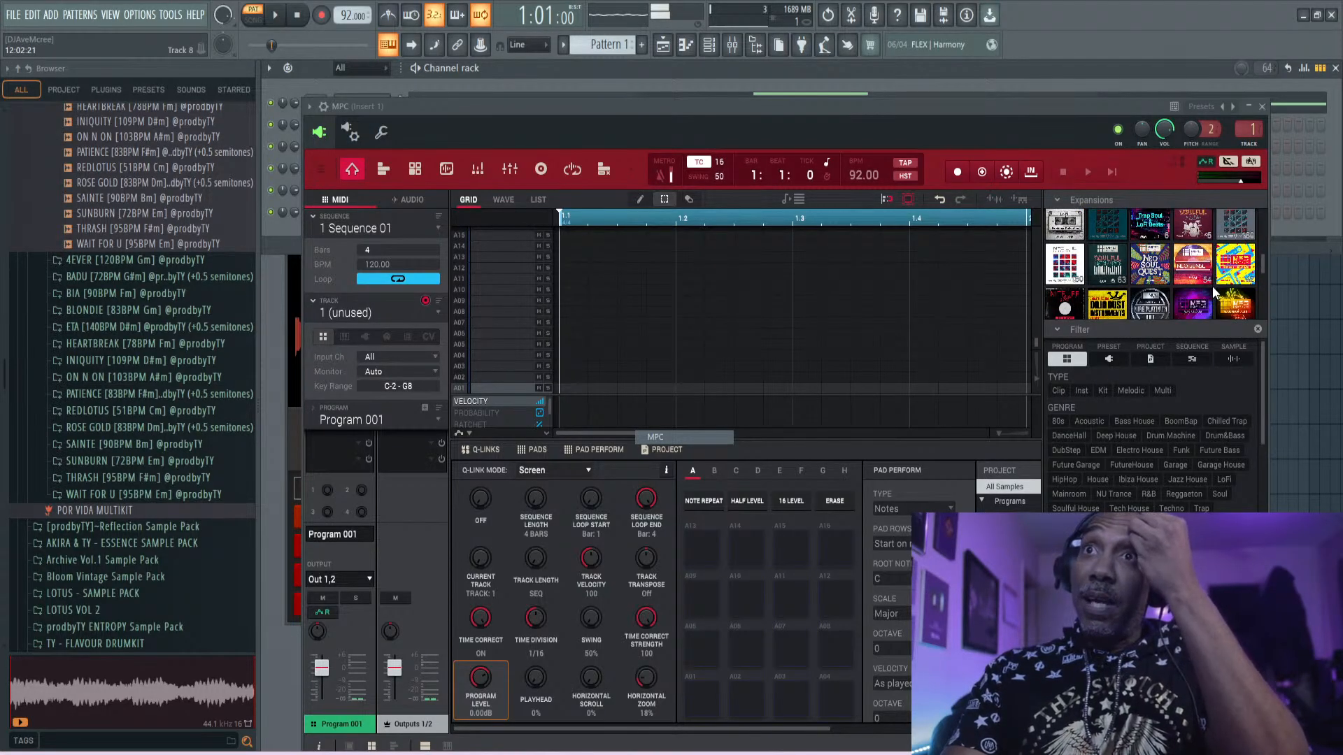
{"action": "scroll", "coordinate": [1214, 292], "scroll_direction": "down", "scroll_amount": 2}
{"action": "scroll", "coordinate": [1214, 292], "scroll_direction": "up", "scroll_amount": 3}
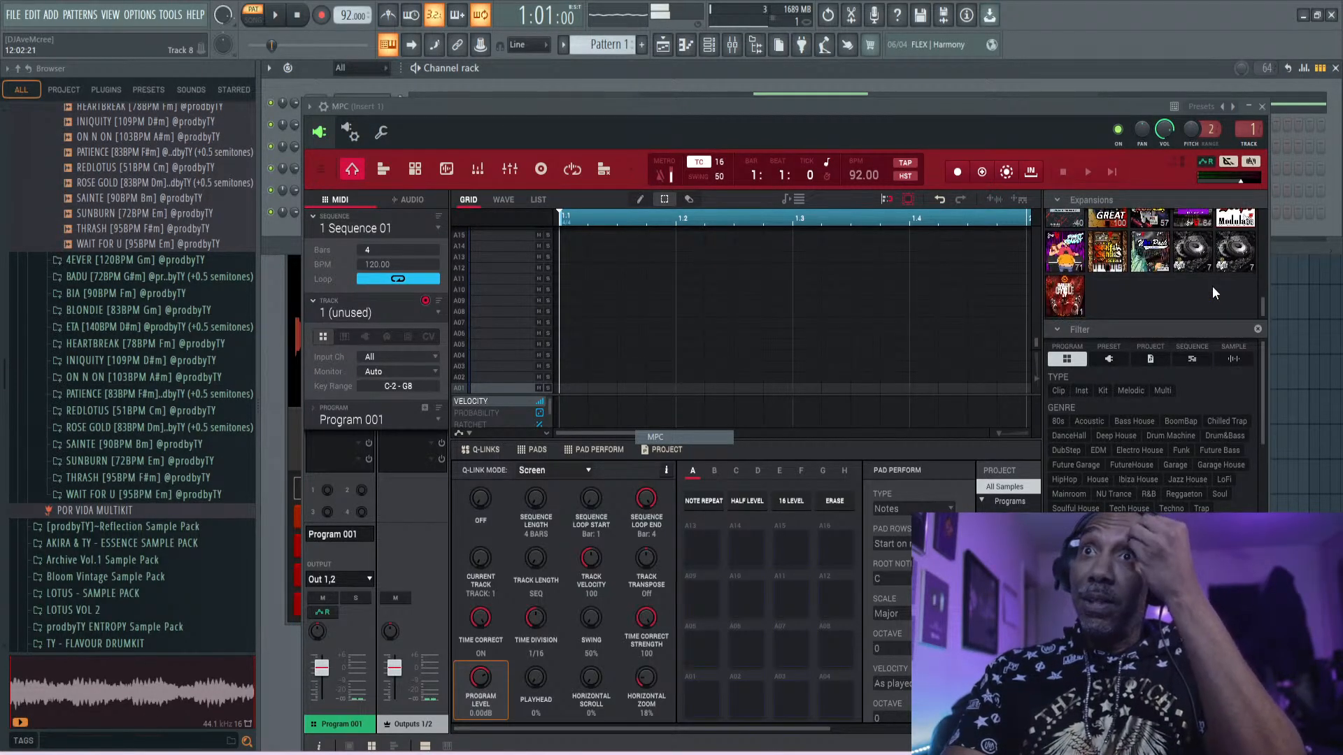
{"action": "scroll", "coordinate": [1214, 292], "scroll_direction": "down", "scroll_amount": 2}
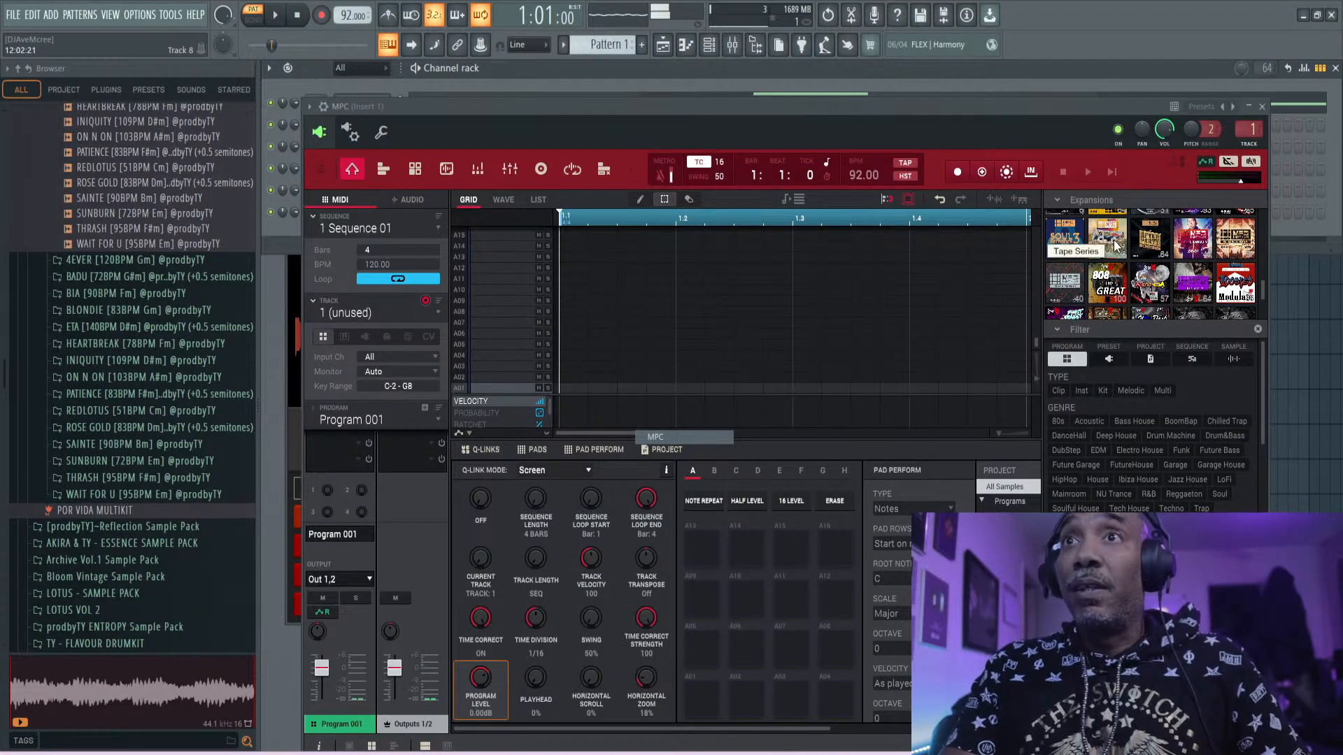
{"action": "scroll", "coordinate": [1118, 249], "scroll_direction": "down", "scroll_amount": 1}
{"action": "scroll", "coordinate": [1126, 269], "scroll_direction": "up", "scroll_amount": 2}
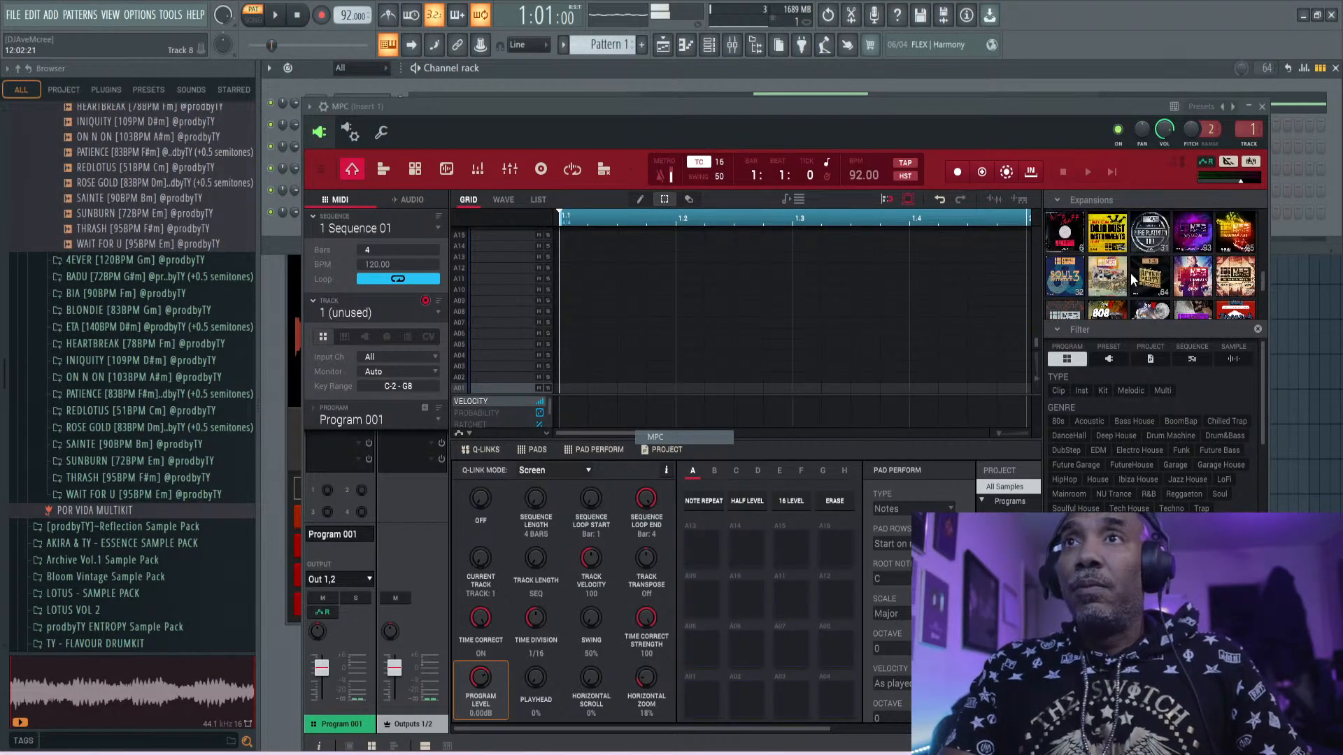
{"action": "scroll", "coordinate": [1131, 279], "scroll_direction": "up", "scroll_amount": 2}
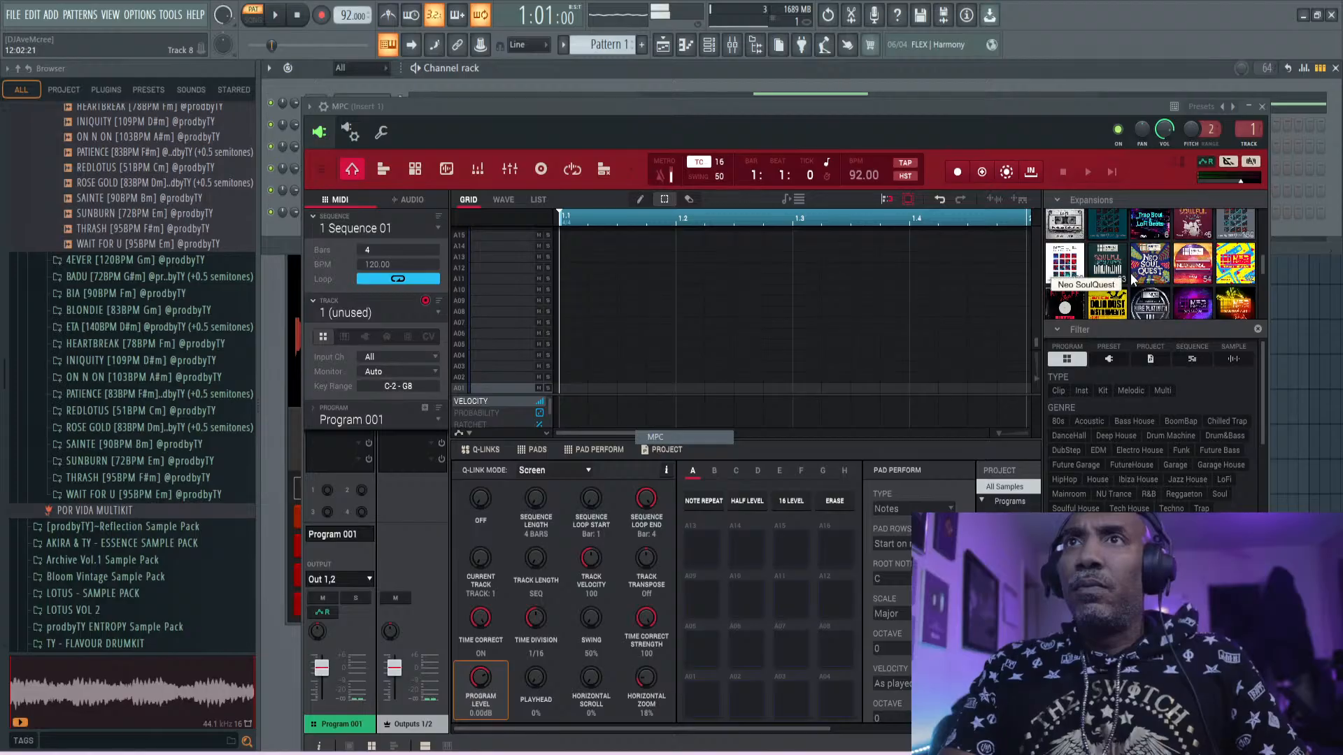
{"action": "scroll", "coordinate": [1189, 272], "scroll_direction": "up", "scroll_amount": 1}
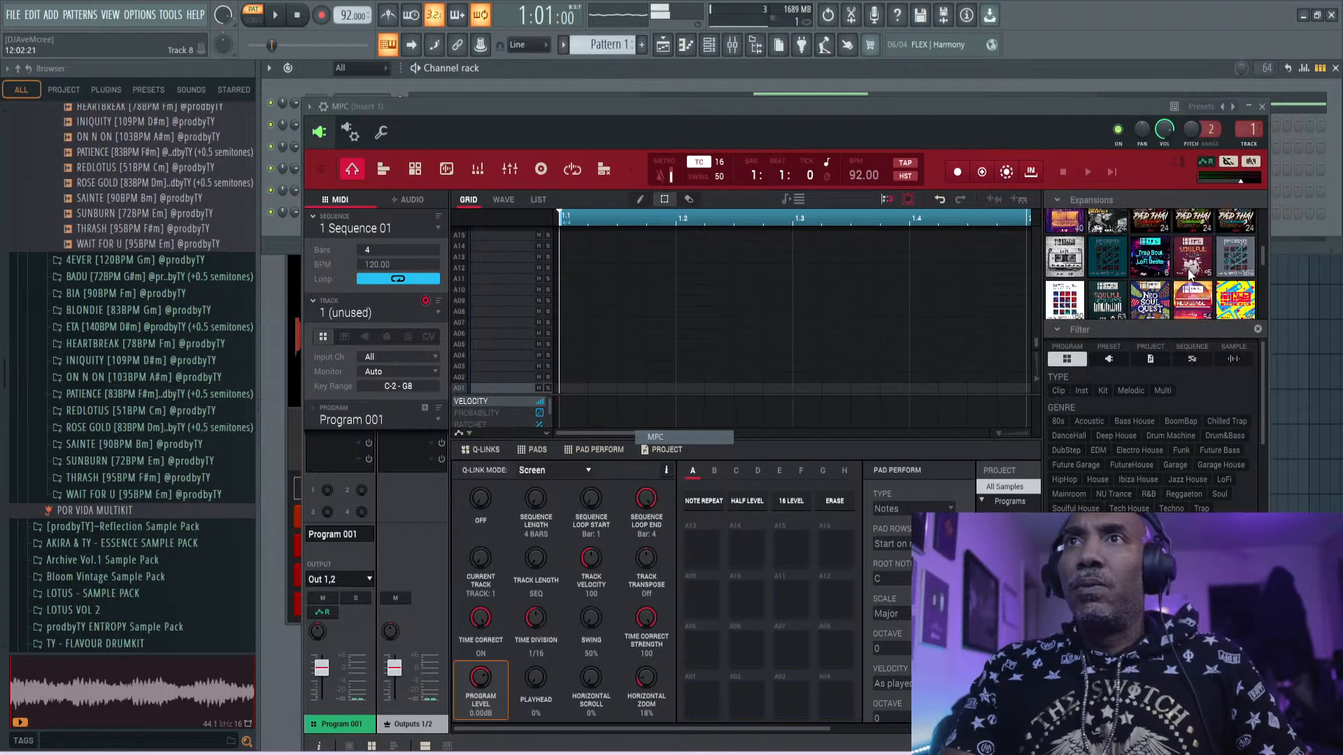
{"action": "scroll", "coordinate": [1189, 274], "scroll_direction": "up", "scroll_amount": 1}
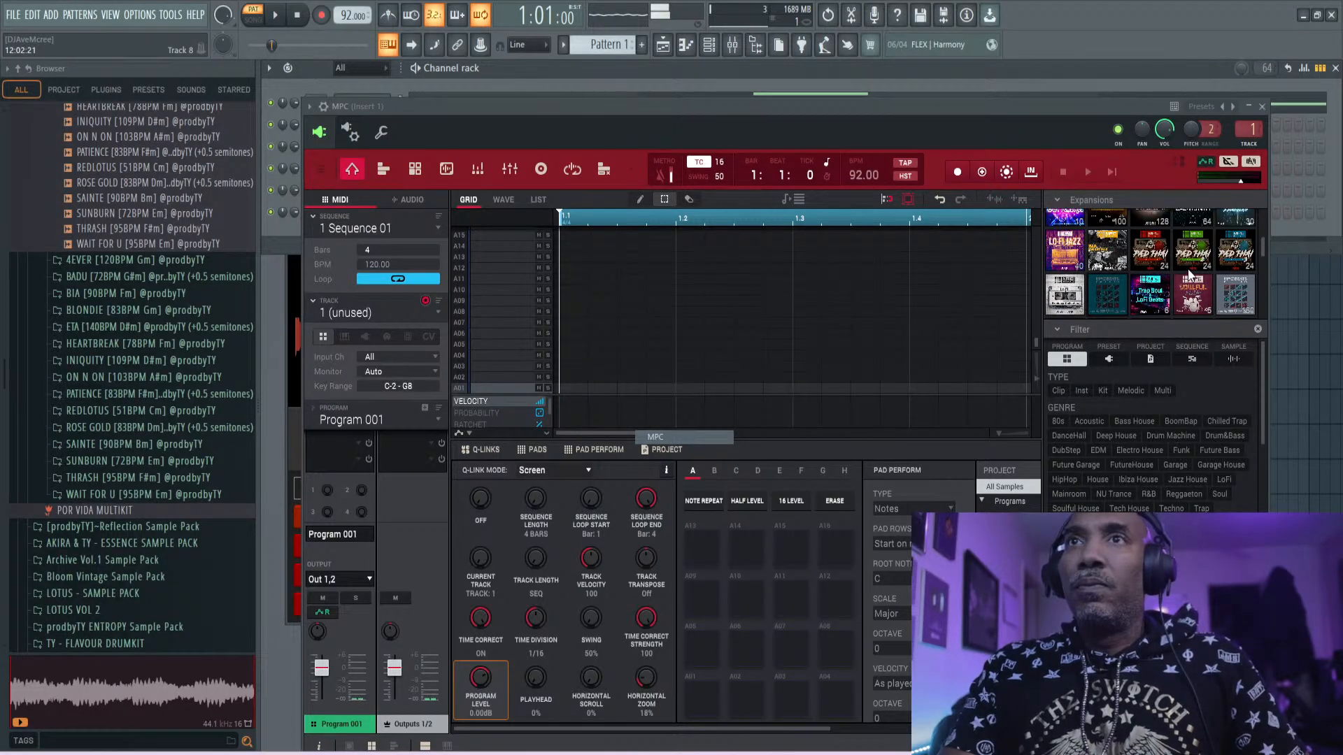
{"action": "scroll", "coordinate": [1189, 274], "scroll_direction": "up", "scroll_amount": 1}
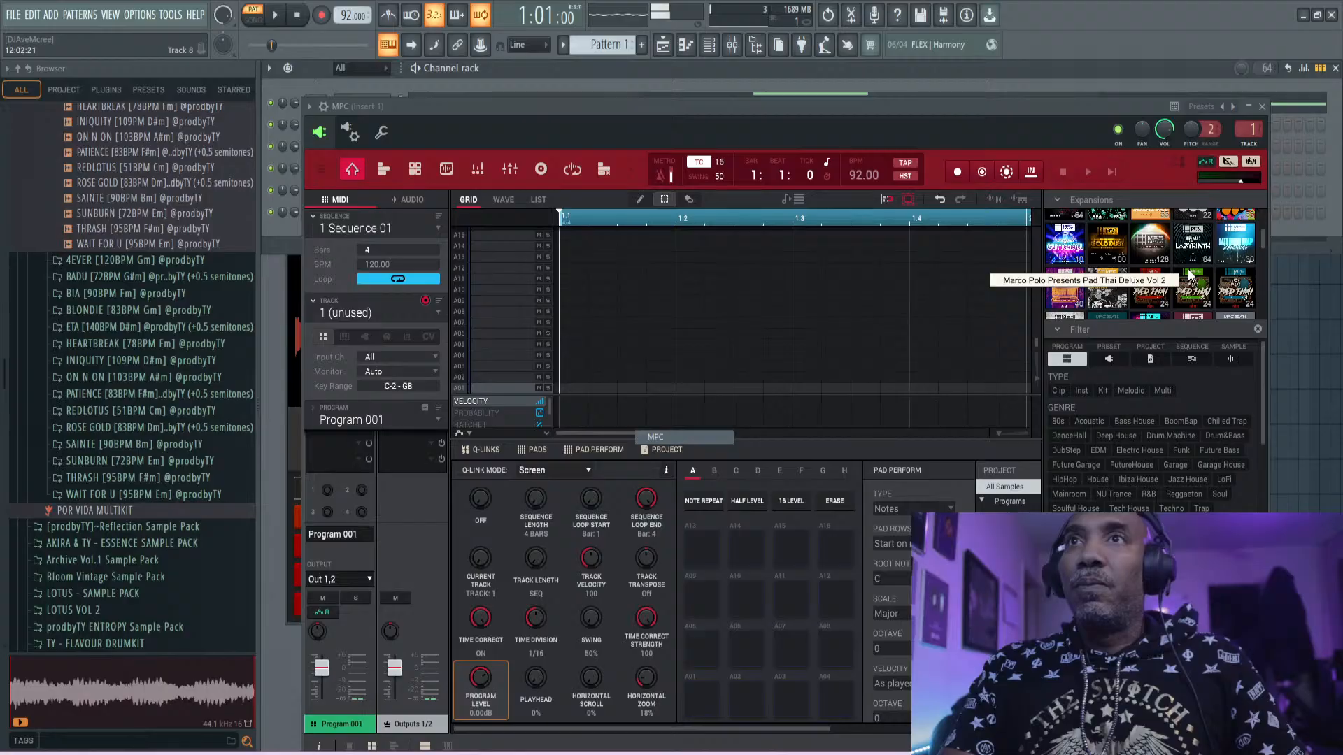
{"action": "scroll", "coordinate": [1189, 275], "scroll_direction": "up", "scroll_amount": 1}
{"action": "scroll", "coordinate": [1189, 274], "scroll_direction": "up", "scroll_amount": 1}
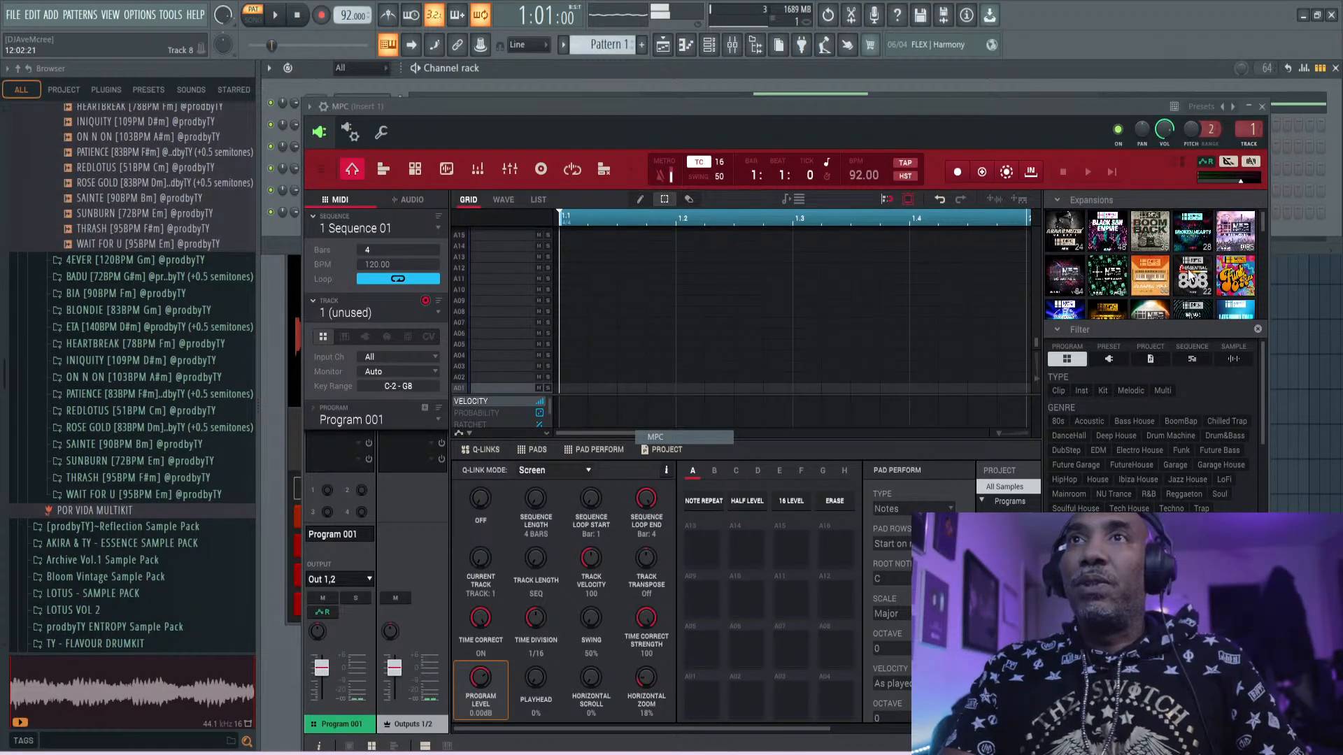
- Load the R&B/Trap expansion's RnB-Kit-91V Hera Em 140 drum kit onto Track 01 in MPC
{"action": "scroll", "coordinate": [1189, 275], "scroll_direction": "down", "scroll_amount": 1}
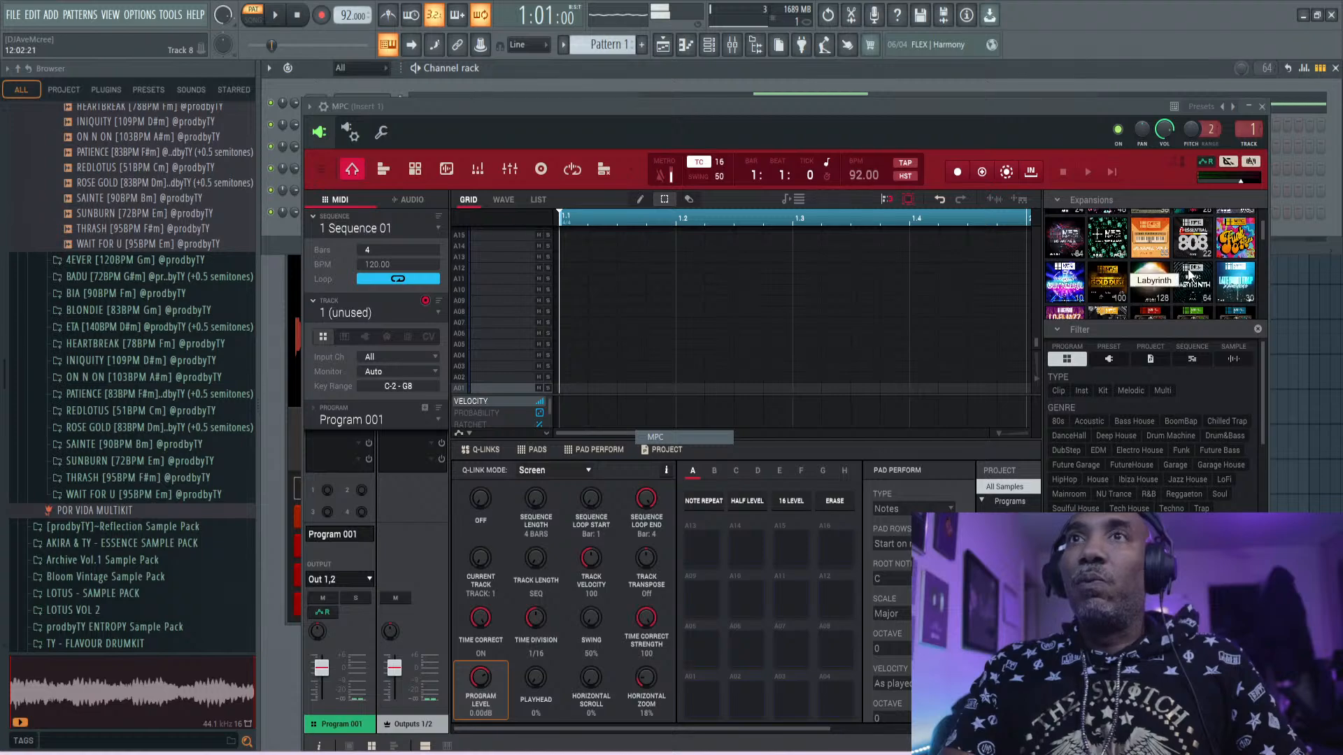
{"action": "scroll", "coordinate": [1189, 275], "scroll_direction": "down", "scroll_amount": 1}
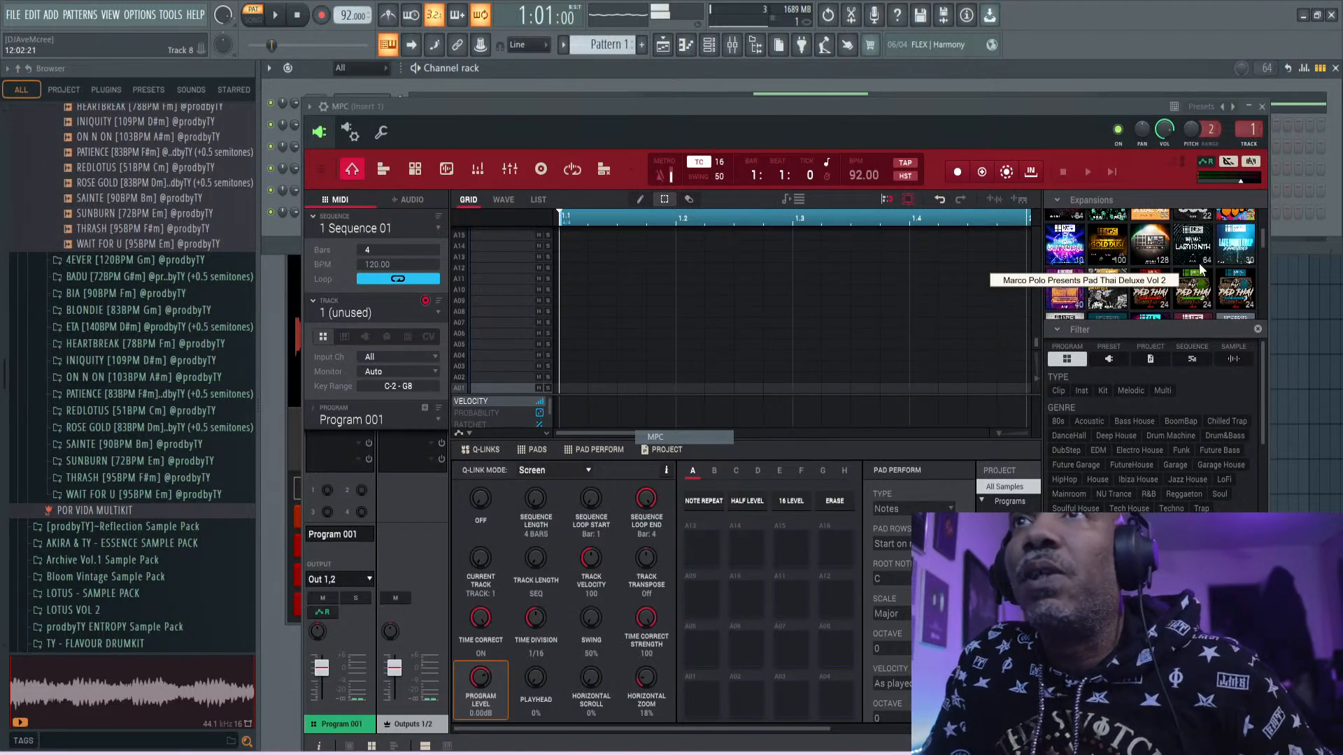
{"action": "left_click", "coordinate": [1235, 243]}
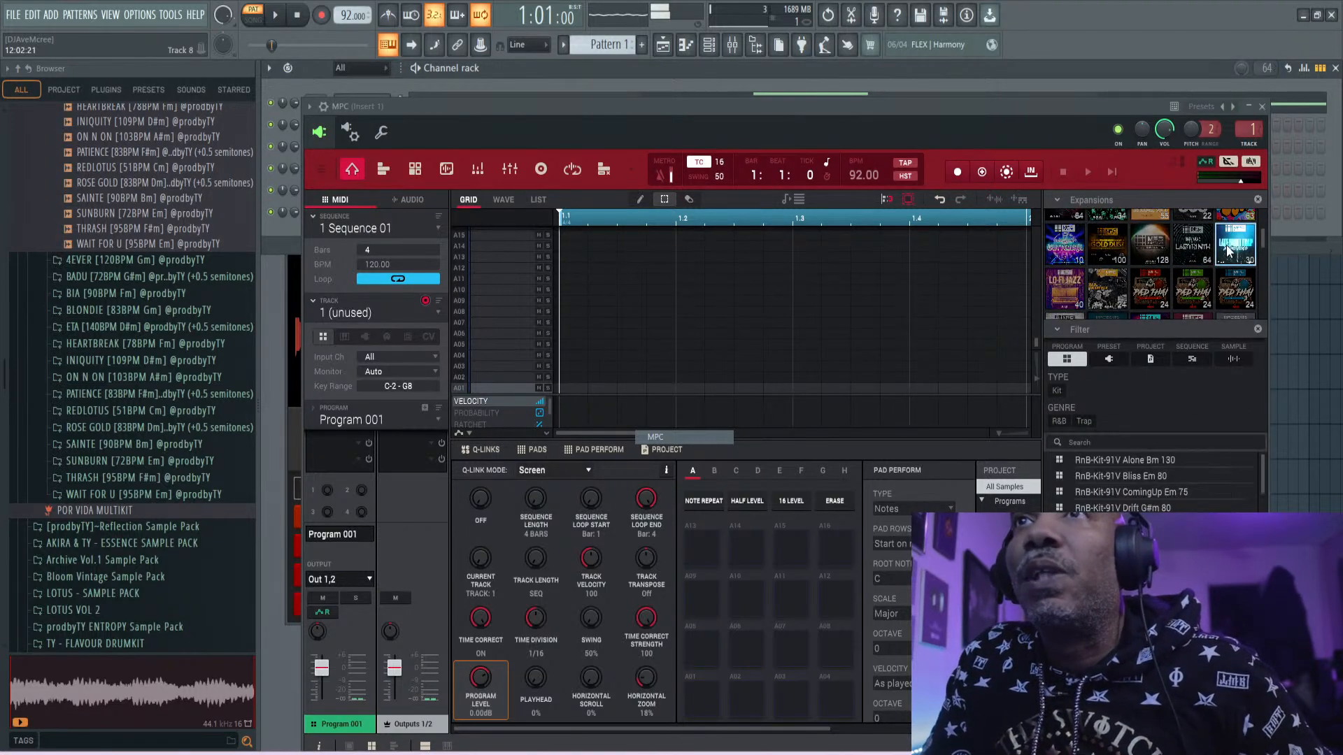
{"action": "left_click", "coordinate": [1133, 492]}
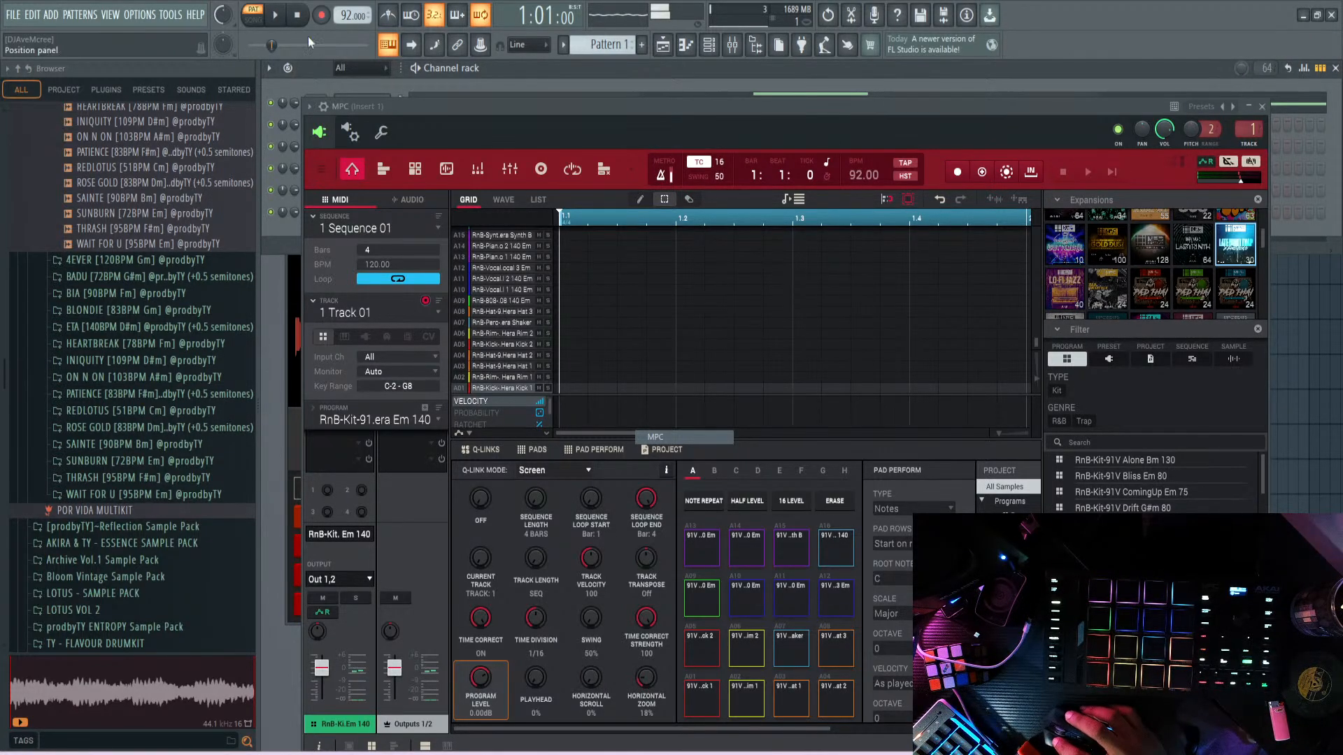
- Bring the channel rack to the front, play the pattern briefly, and return the playback position to the start
{"action": "left_click", "coordinate": [505, 70]}
{"action": "key", "text": "space"}
{"action": "key", "text": "space"}
{"action": "left_click", "coordinate": [301, 14]}
{"action": "left_click", "coordinate": [286, 18]}
{"action": "left_click", "coordinate": [286, 18]}
{"action": "left_click", "coordinate": [291, 19]}
{"action": "left_click_drag", "start_coordinate": [278, 46], "coordinate": [260, 46]}
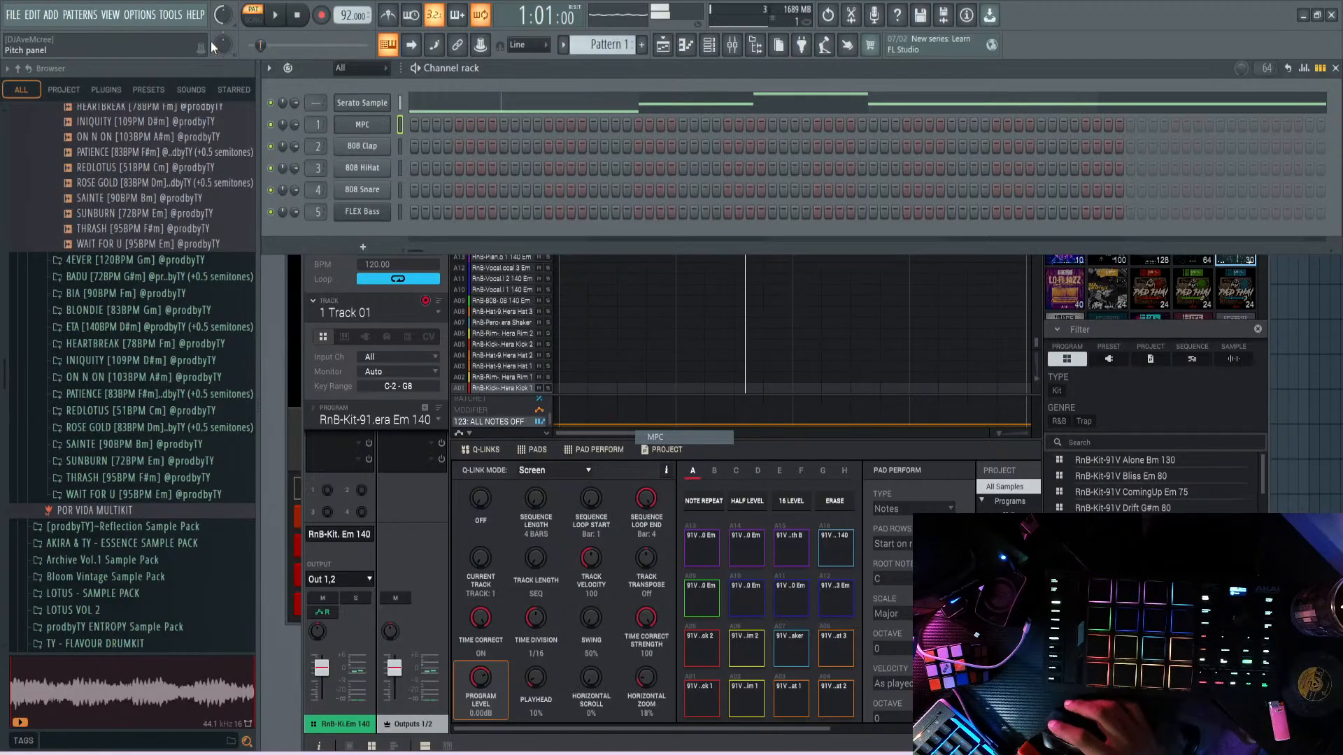
- Save the project in a new project folder under the name Traptendo - RnBae
{"action": "key", "text": "ctrl+s"}
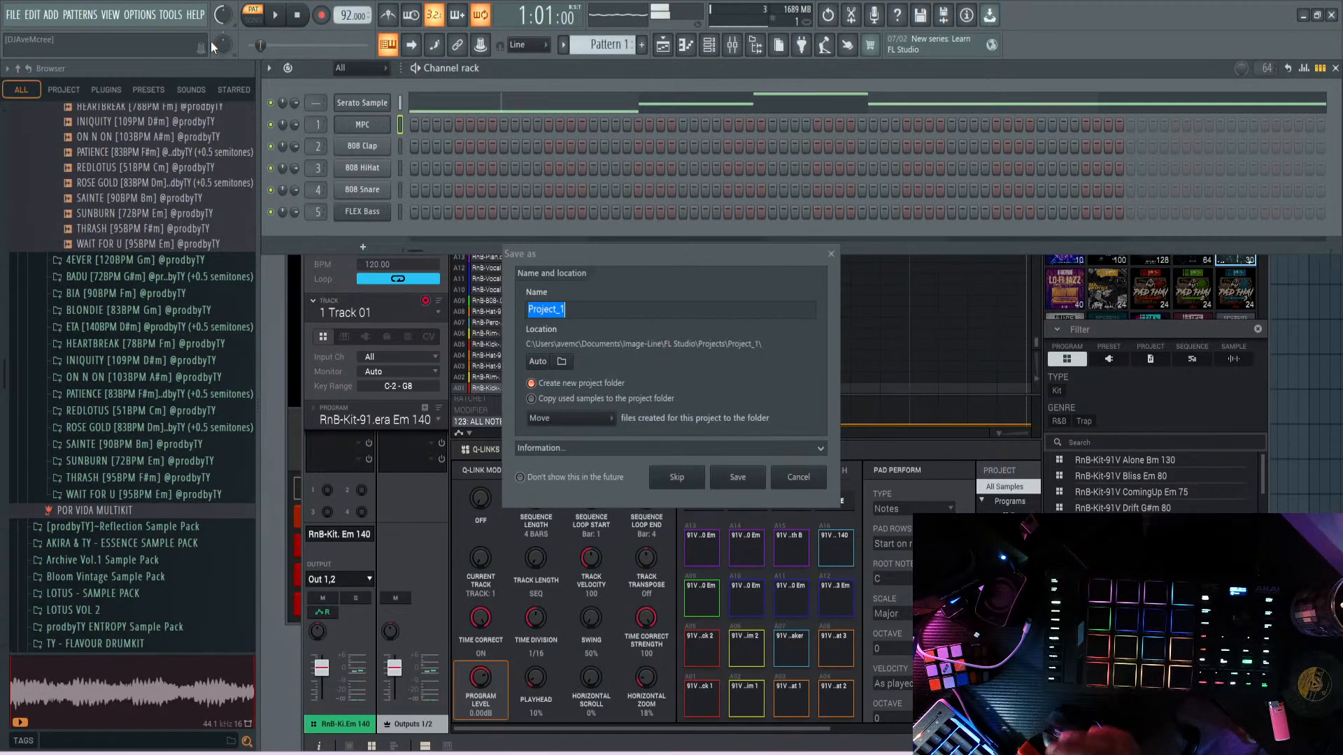
{"action": "type", "text": "Traptemd"}
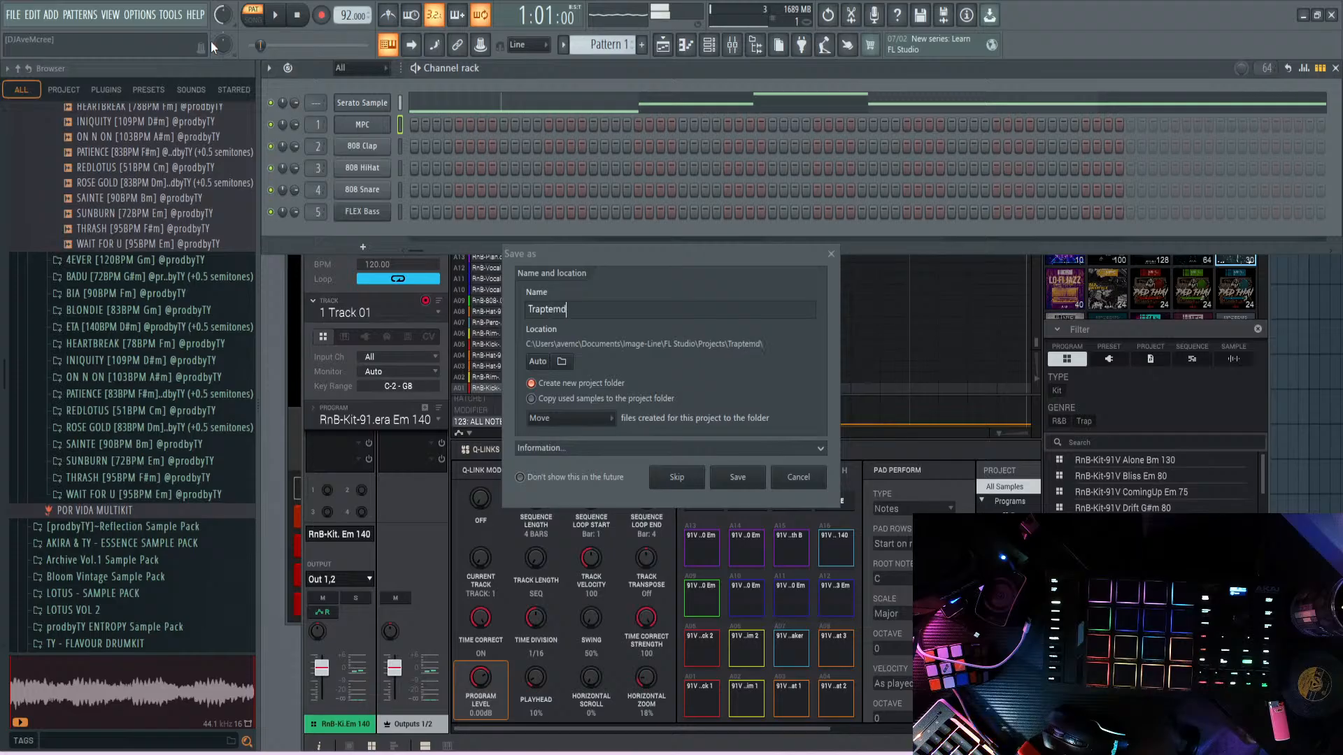
{"action": "key", "text": "BackSpace"}
{"action": "key", "text": "BackSpace"}
{"action": "type", "text": "nod"}
{"action": "type", "text": "-"}
{"action": "key", "text": "BackSpace"}
{"action": "key", "text": "BackSpace"}
{"action": "key", "text": "BackSpace"}
{"action": "key", "text": "BackSpace"}
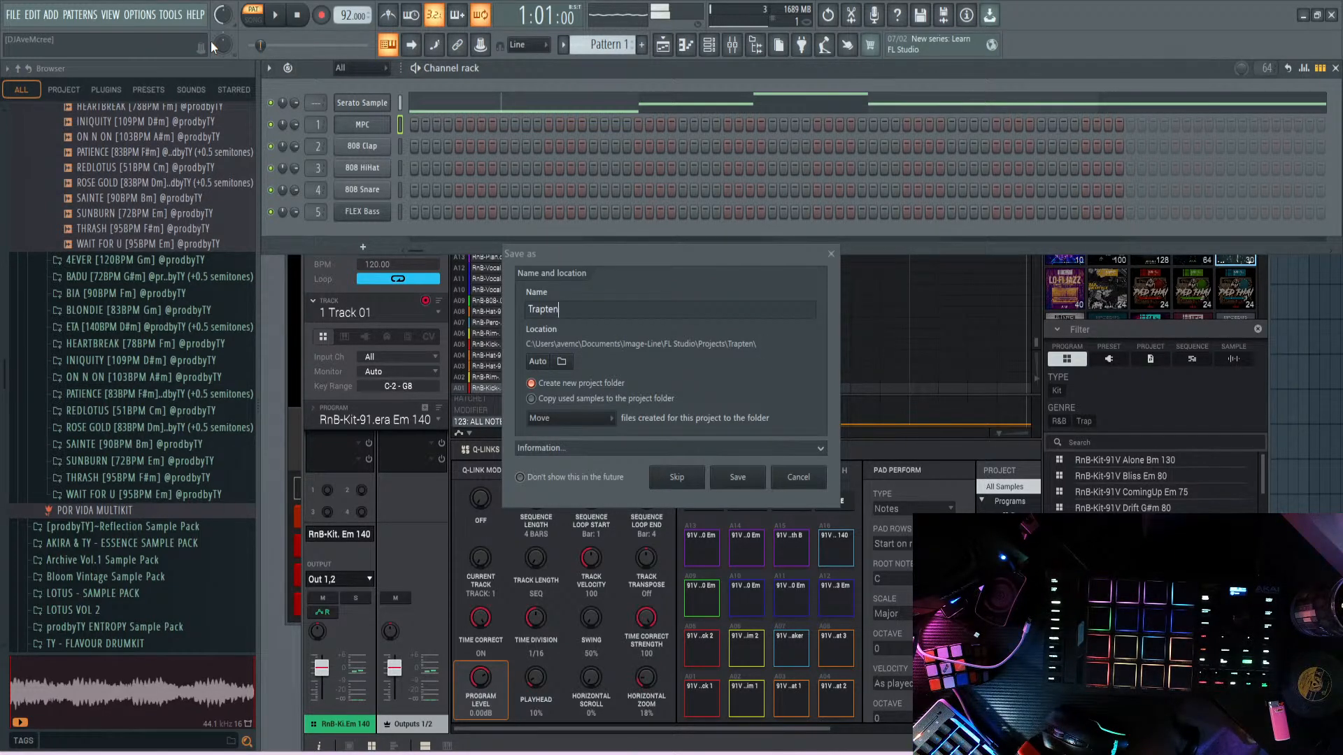
{"action": "type", "text": "do -"}
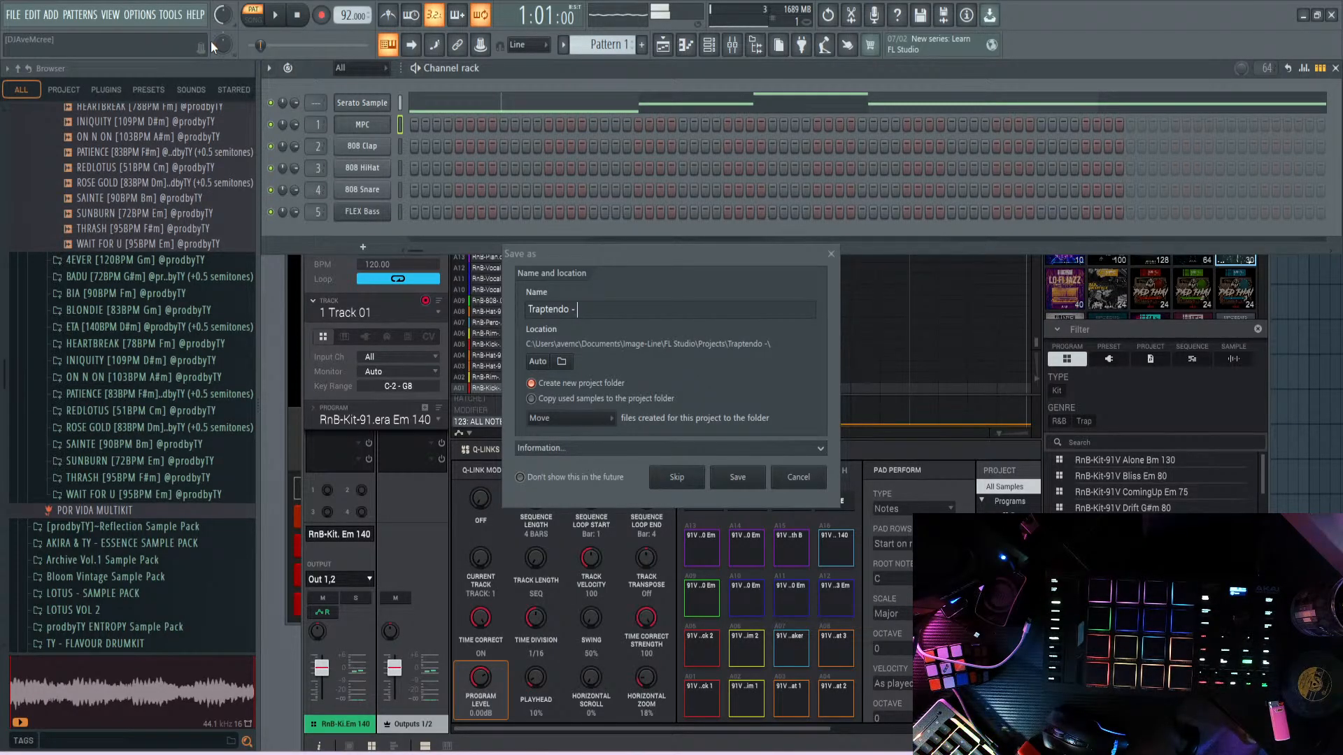
{"action": "type", "text": " RnBa"}
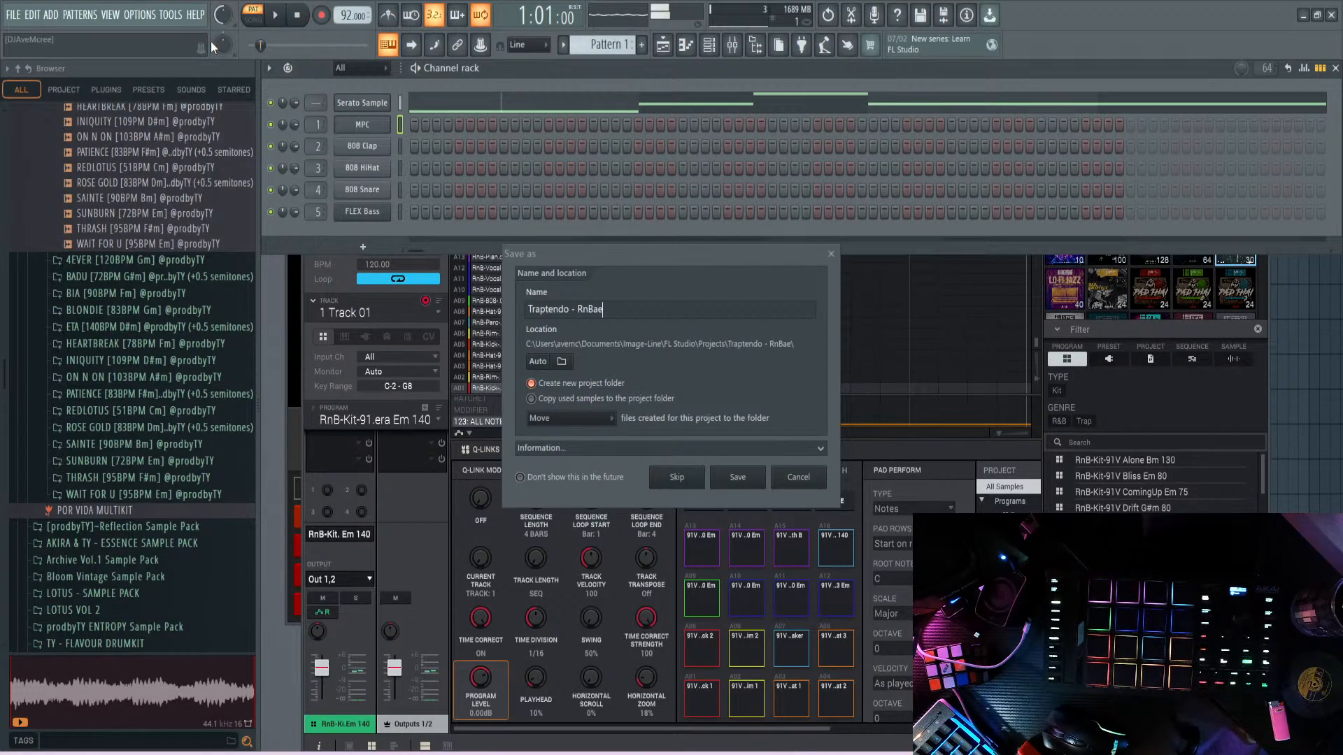
{"action": "type", "text": "e"}
{"action": "key", "text": "Return"}
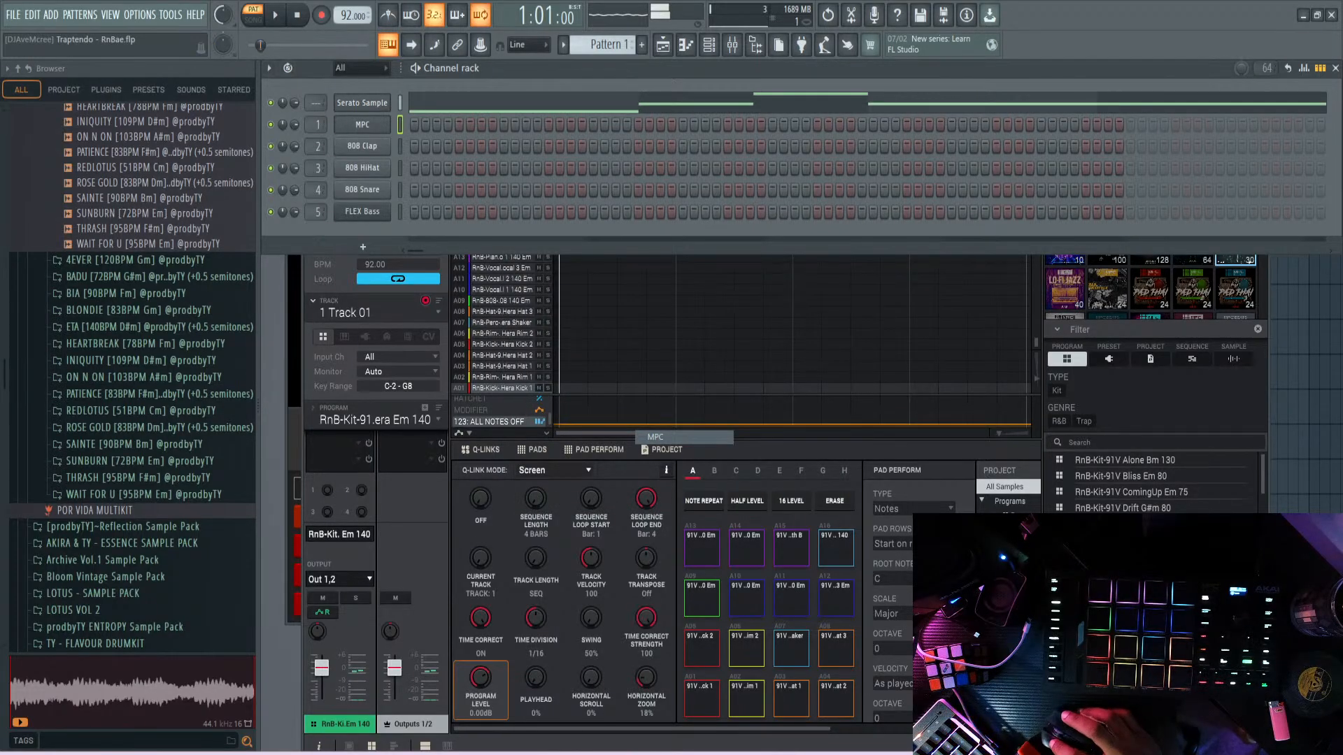
- Start a new project from the Basic 808 with limiter template, then reopen the Traptendo - RnBae project
{"action": "left_click", "coordinate": [13, 15]}
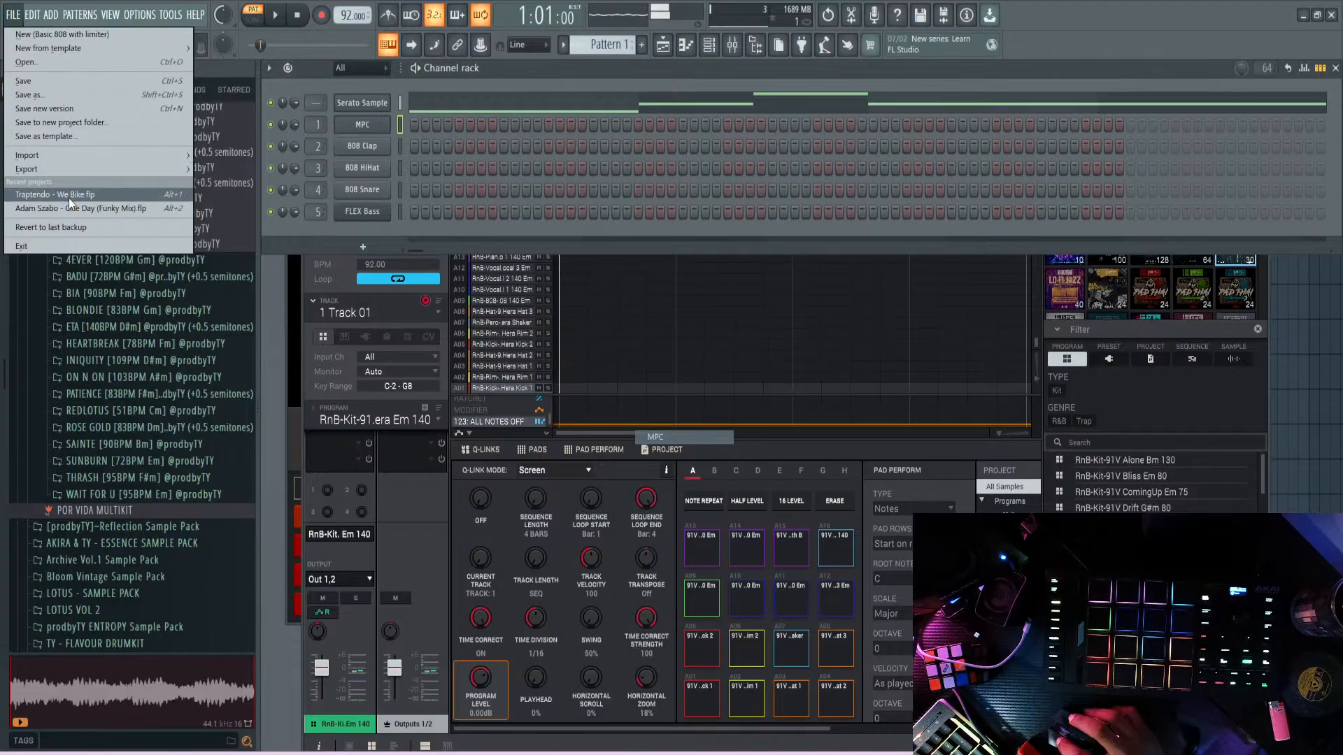
{"action": "left_click", "coordinate": [48, 36]}
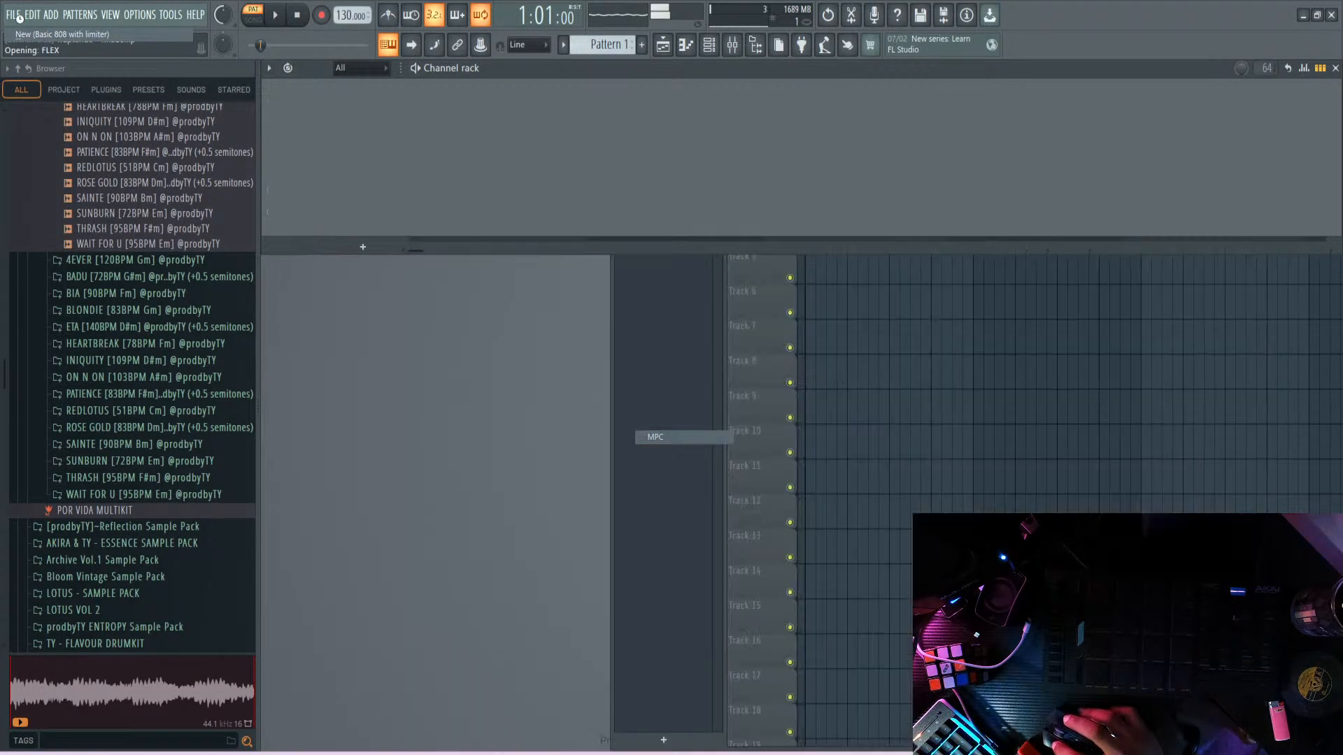
{"action": "left_click", "coordinate": [23, 21]}
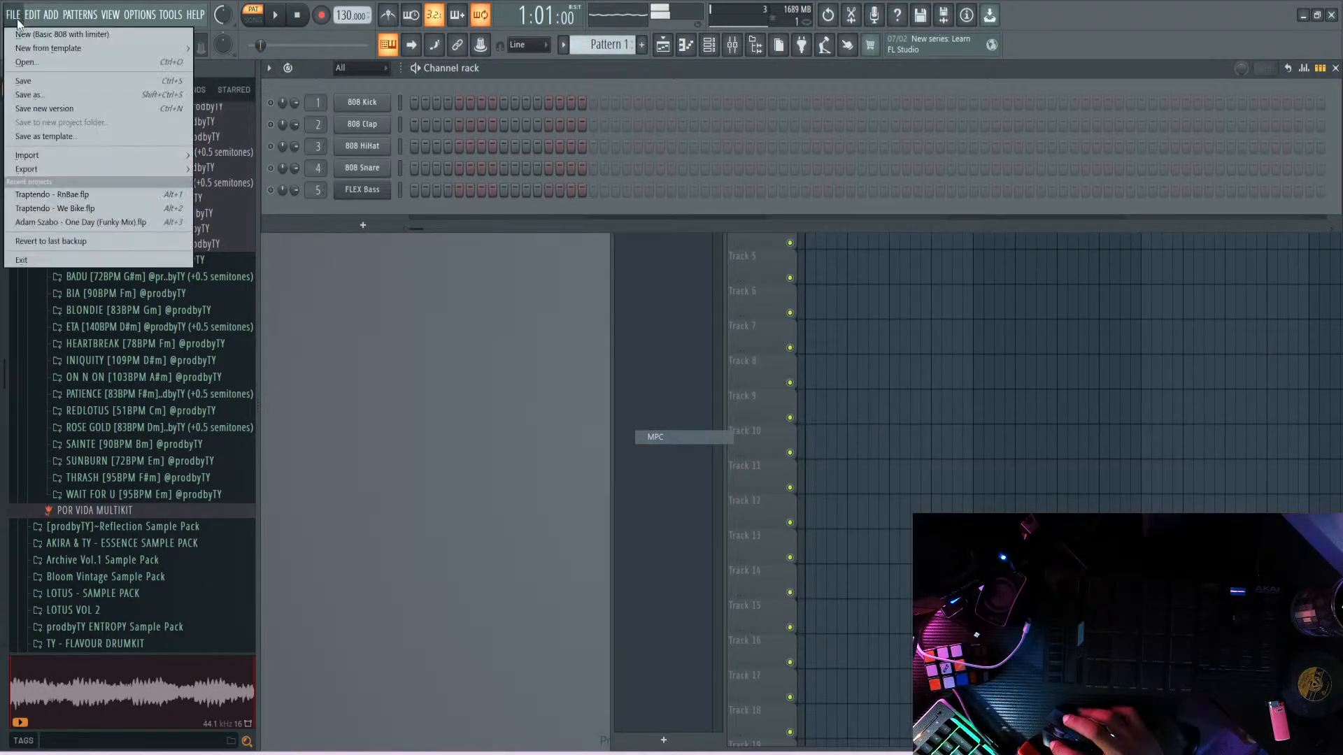
{"action": "left_click", "coordinate": [67, 196]}
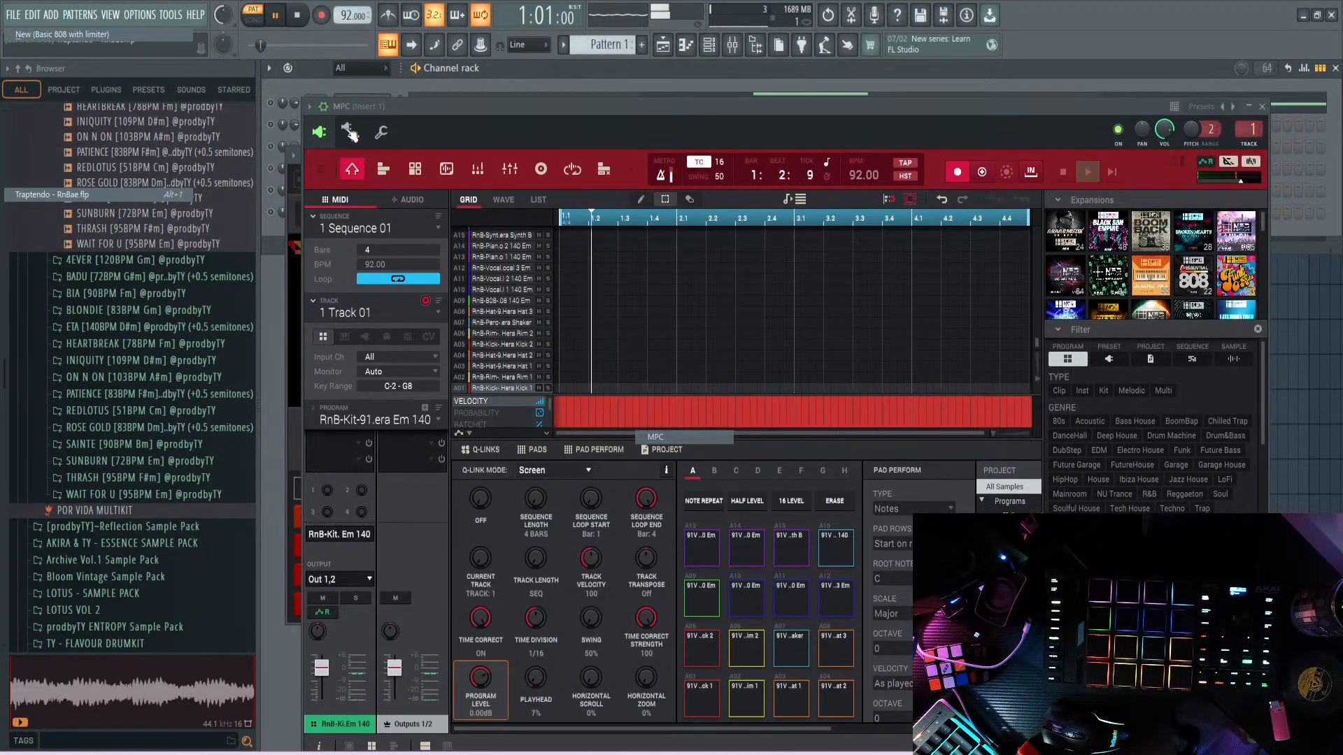
- Record a drum pattern on MPC's Track 01 and draw an extra Hera Kick 1 note near the end of bar 4
{"action": "key", "text": "space"}
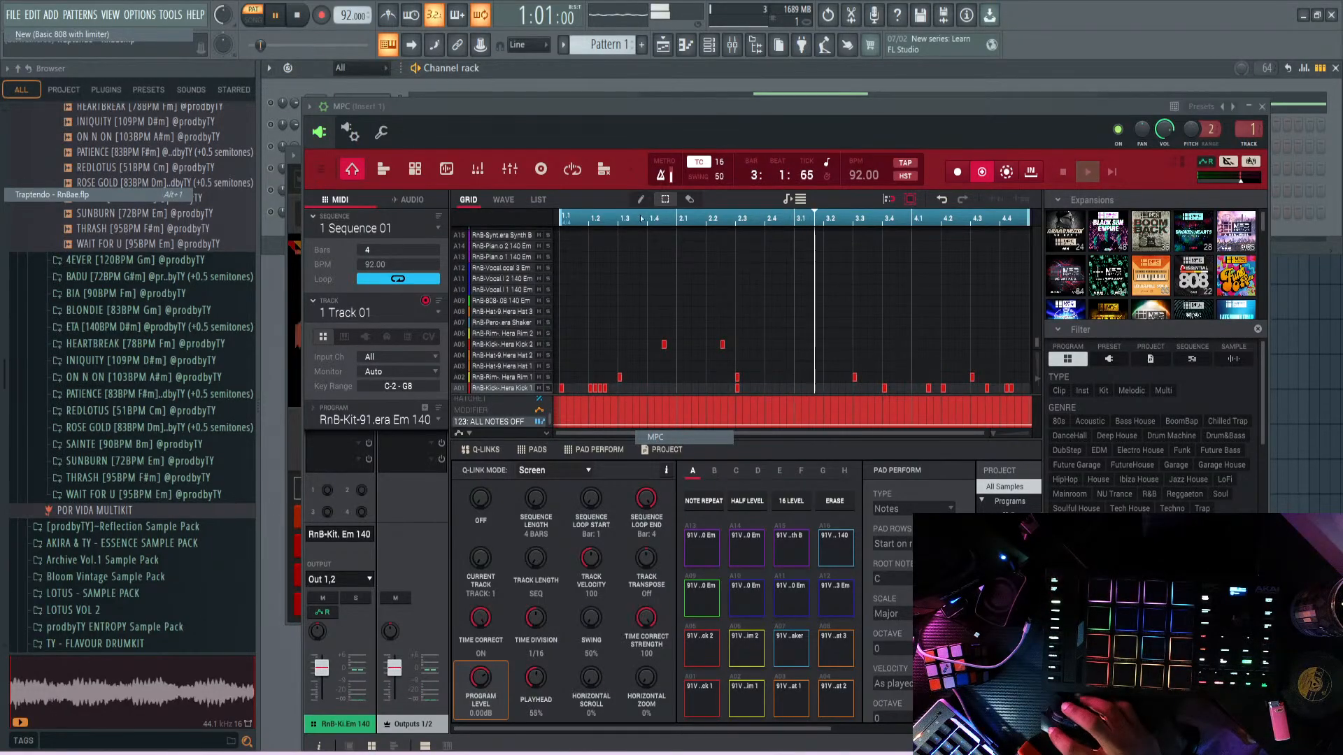
{"action": "left_click", "coordinate": [693, 199]}
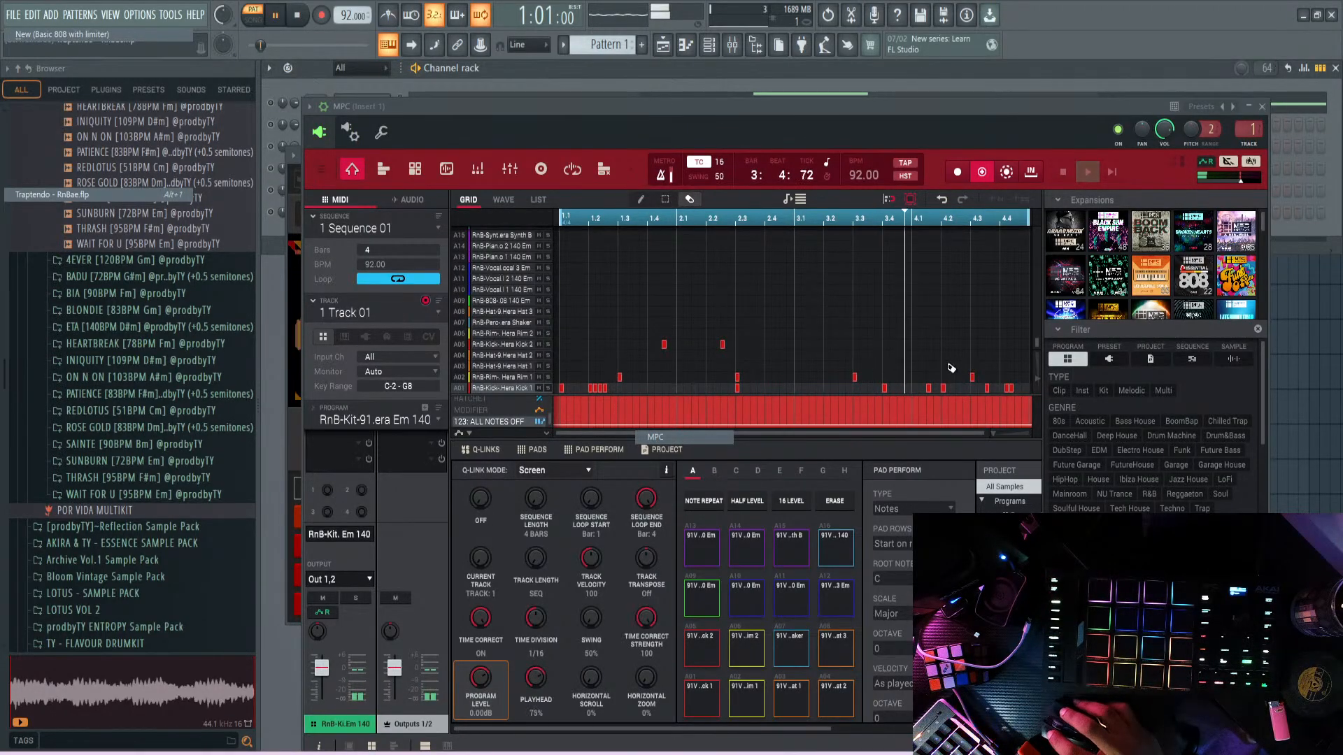
{"action": "left_click", "coordinate": [645, 200]}
{"action": "left_click", "coordinate": [1018, 389]}
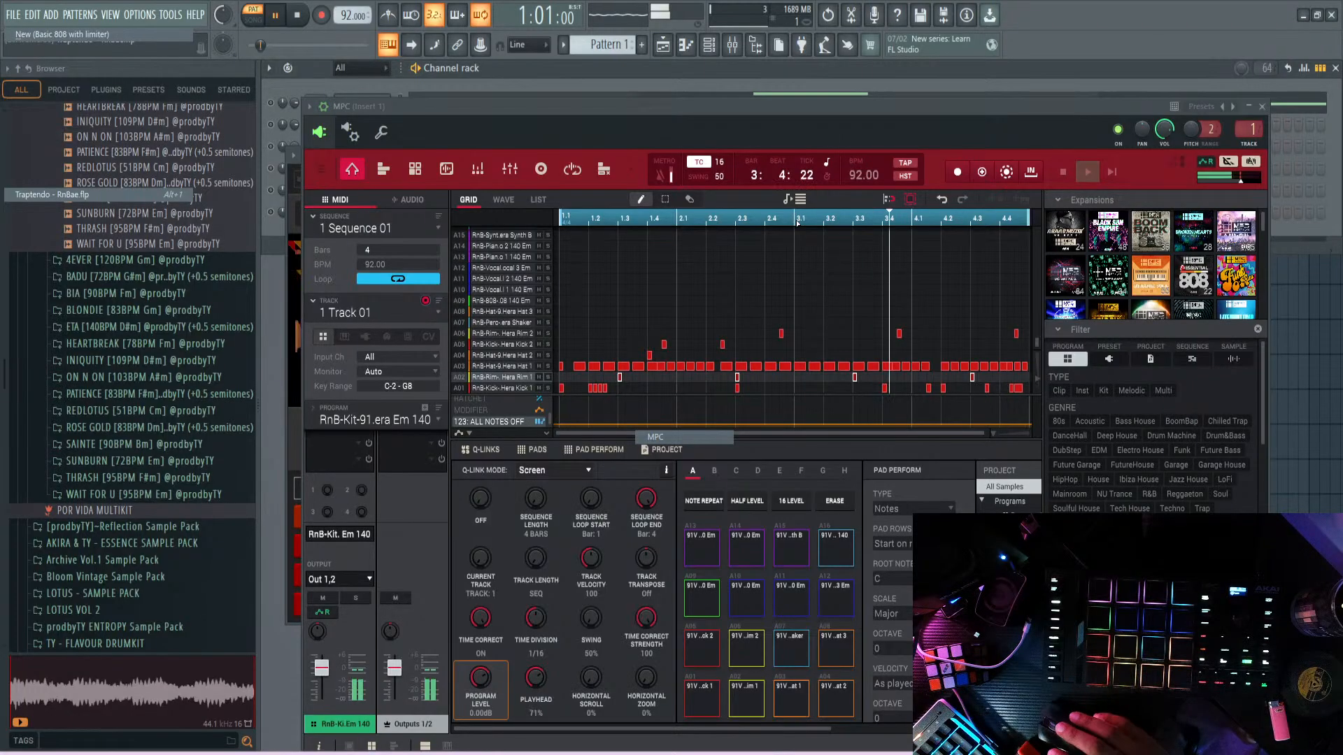
- Search the MPC expansion samples for "hat", clear the search, and stop playback
{"action": "left_click", "coordinate": [1238, 358]}
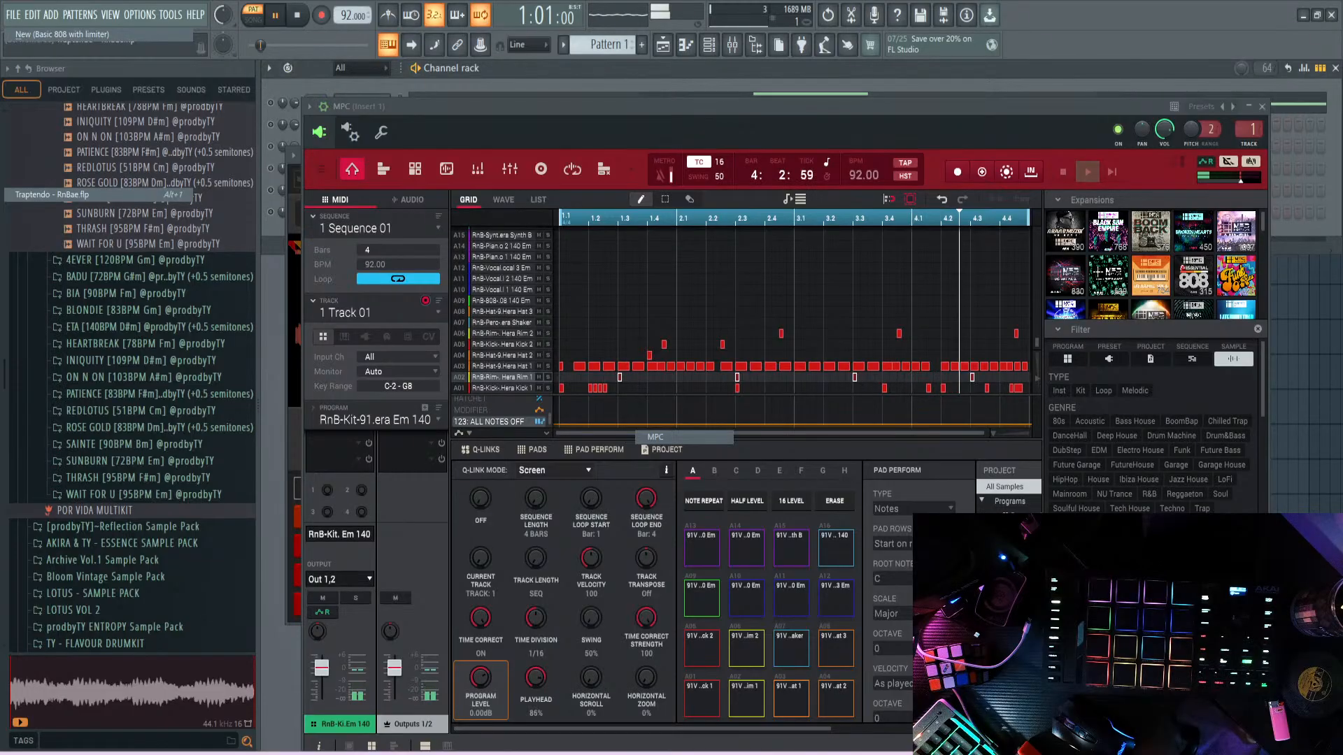
{"action": "type", "text": "hat"}
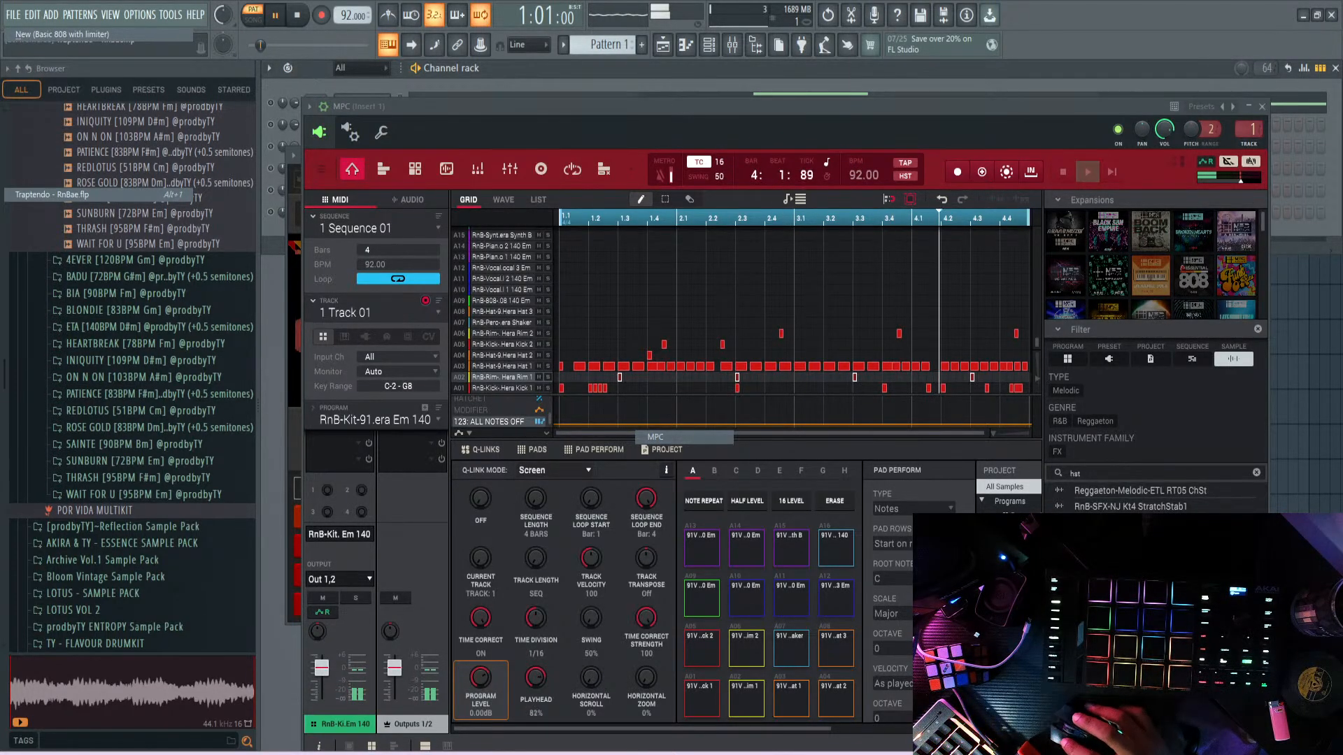
{"action": "left_click", "coordinate": [1253, 473]}
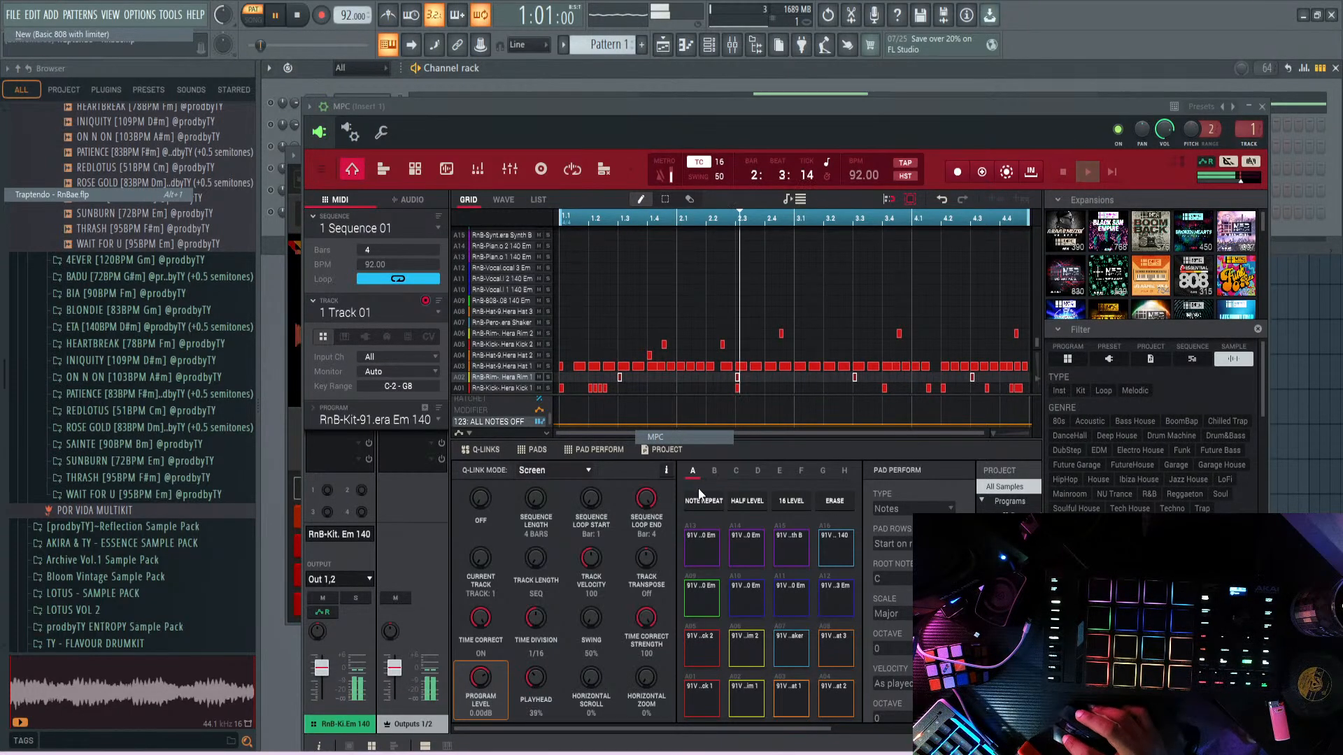
{"action": "key", "text": "space"}
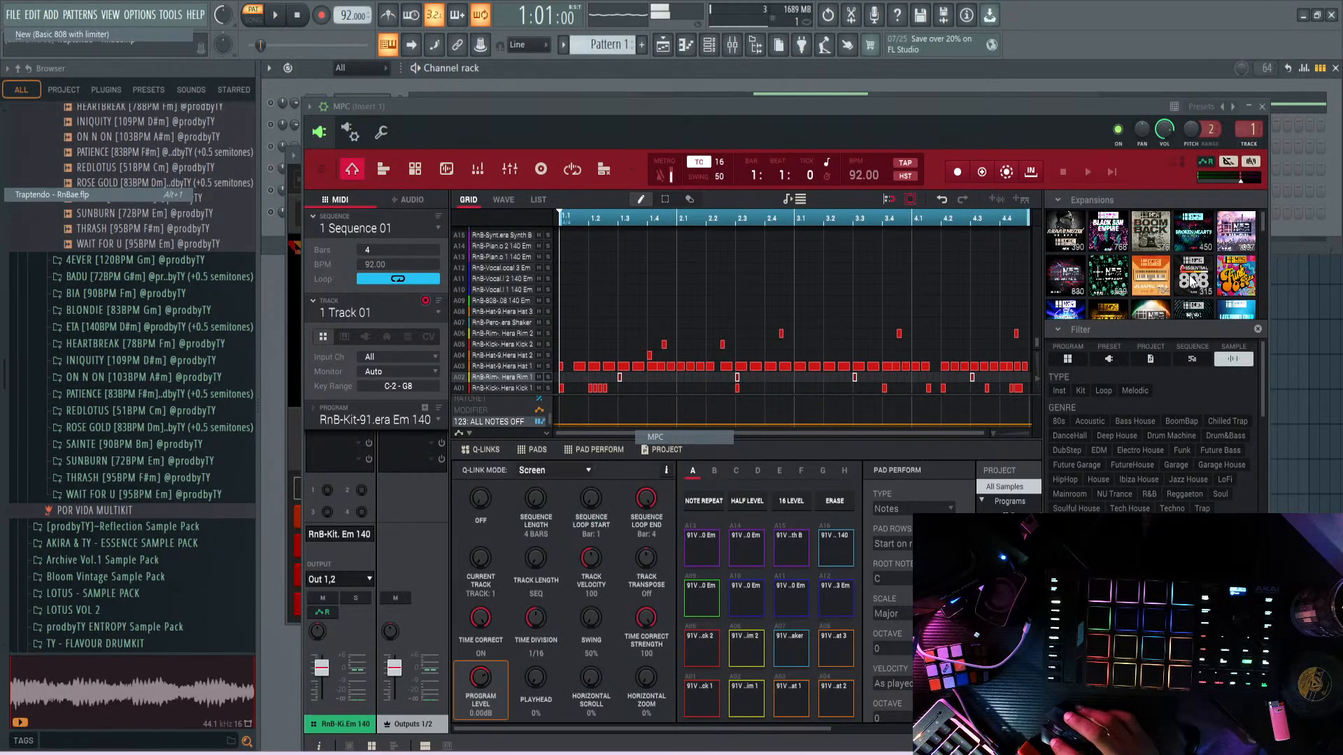
- Limit MPC's sample browser to the R&B and trap expansion containing the Hera sounds and search it for "hat"
{"action": "scroll", "coordinate": [1235, 266], "scroll_direction": "down", "scroll_amount": 5}
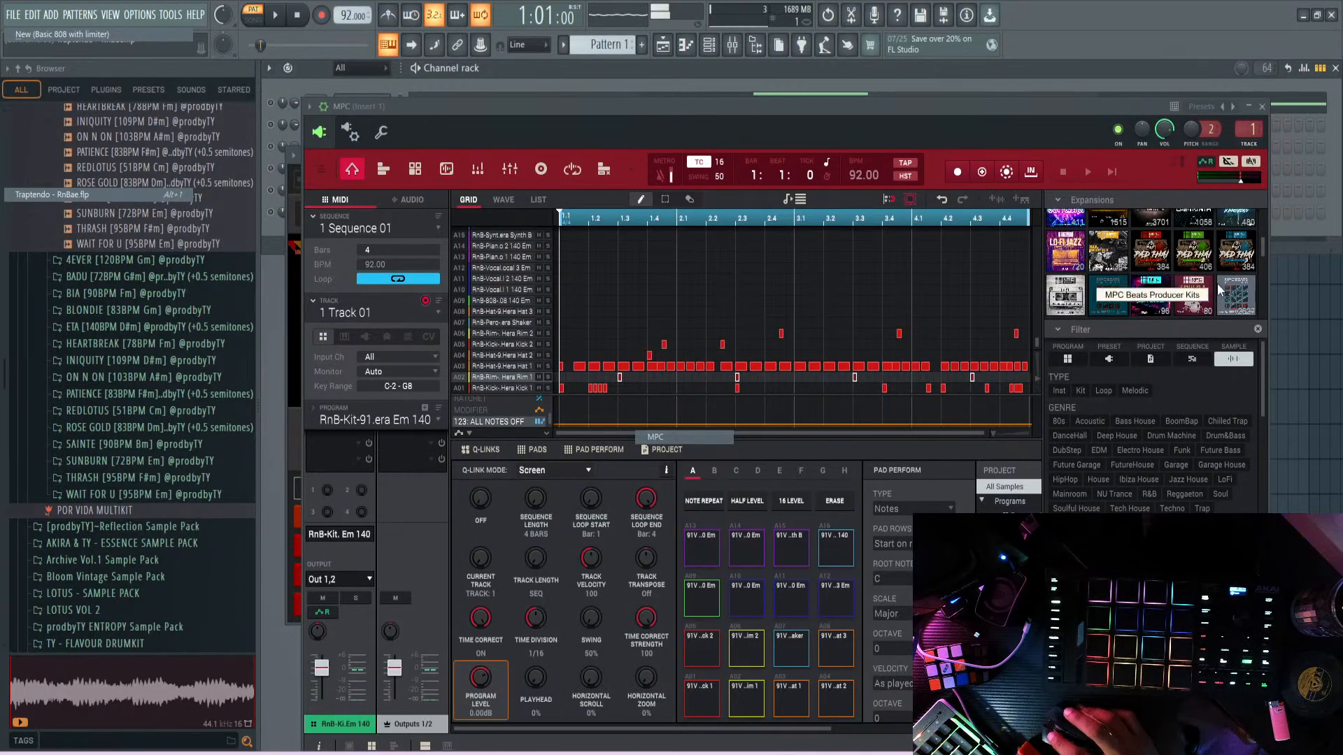
{"action": "scroll", "coordinate": [1192, 290], "scroll_direction": "down", "scroll_amount": 1}
{"action": "scroll", "coordinate": [1192, 291], "scroll_direction": "up", "scroll_amount": 3}
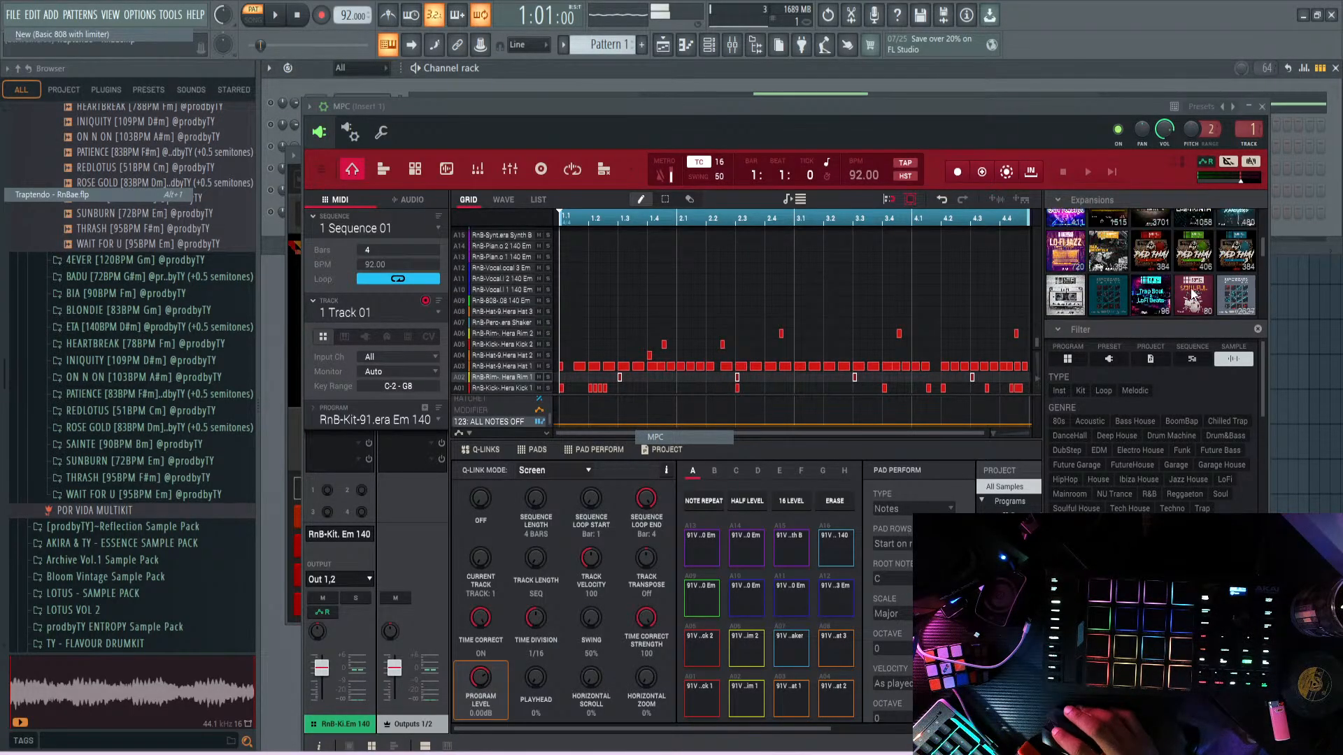
{"action": "scroll", "coordinate": [1192, 292], "scroll_direction": "up", "scroll_amount": 1}
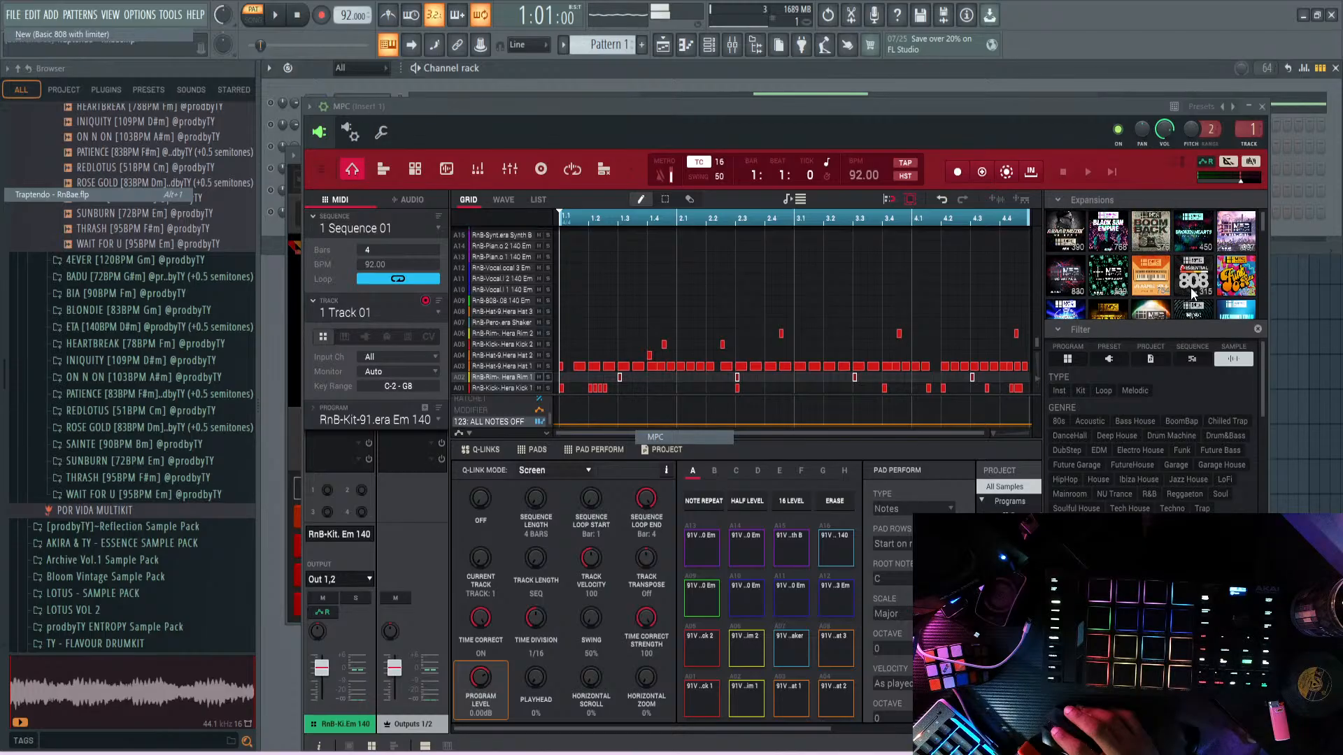
{"action": "scroll", "coordinate": [1221, 294], "scroll_direction": "down", "scroll_amount": 1}
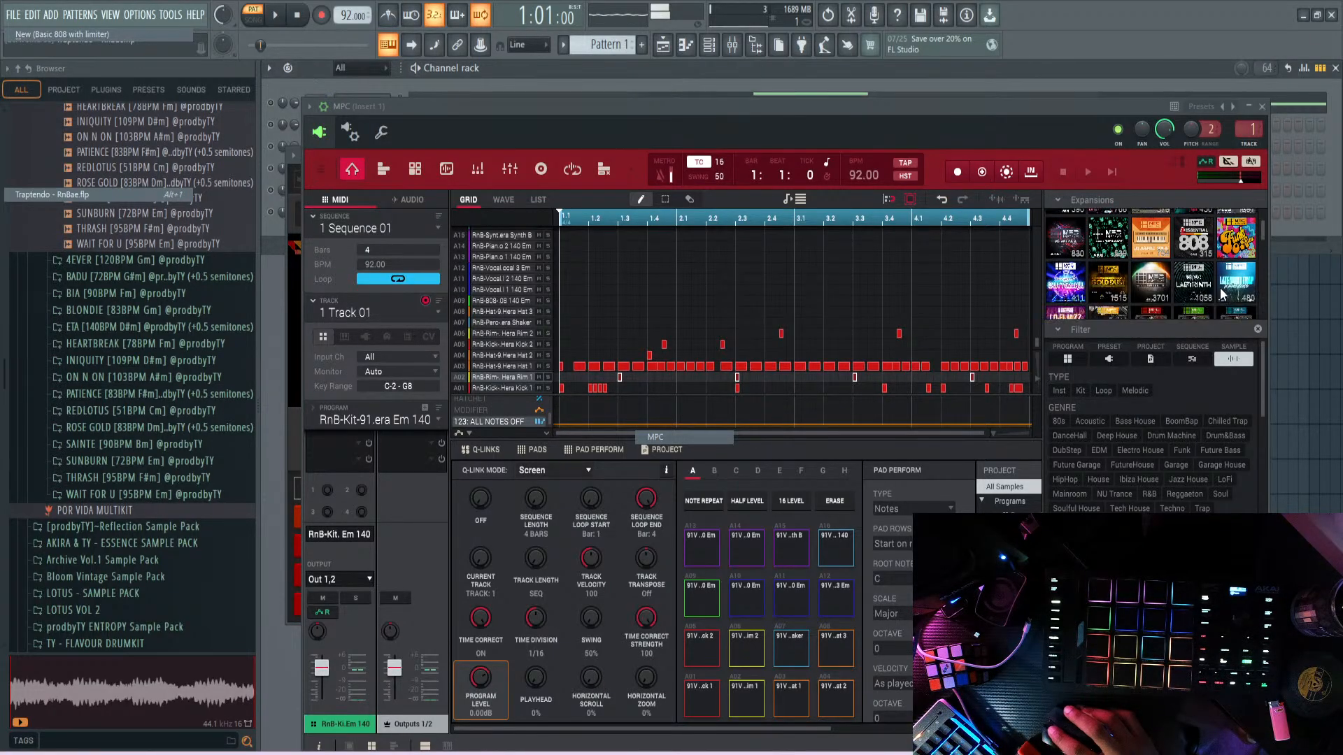
{"action": "left_click", "coordinate": [1248, 282]}
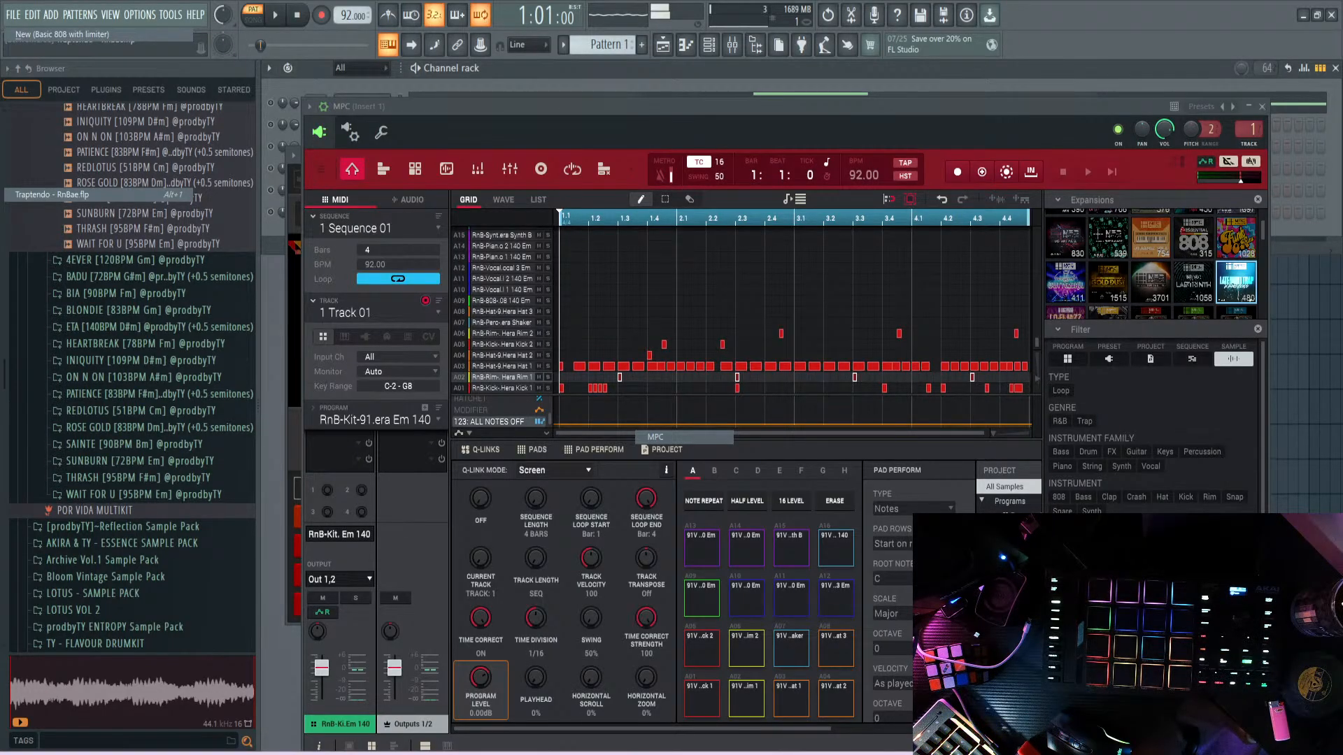
{"action": "type", "text": "h"}
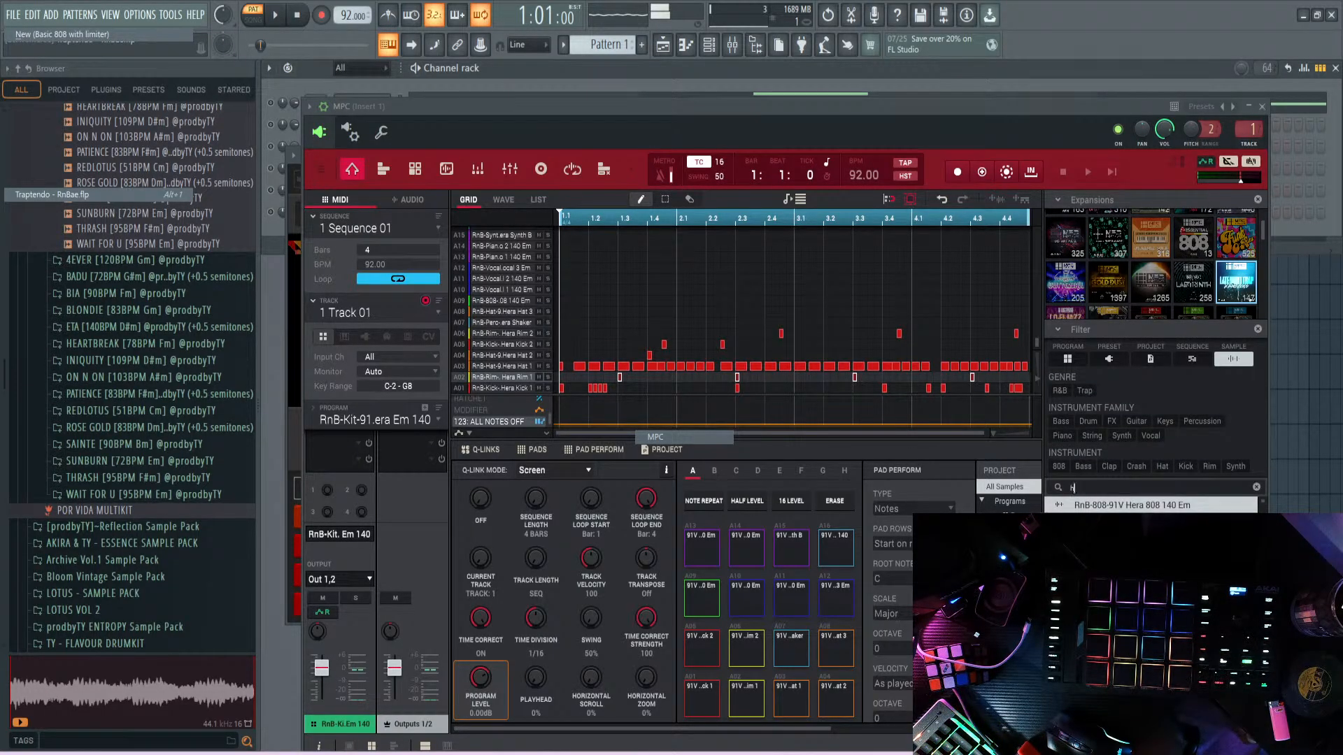
{"action": "type", "text": "at"}
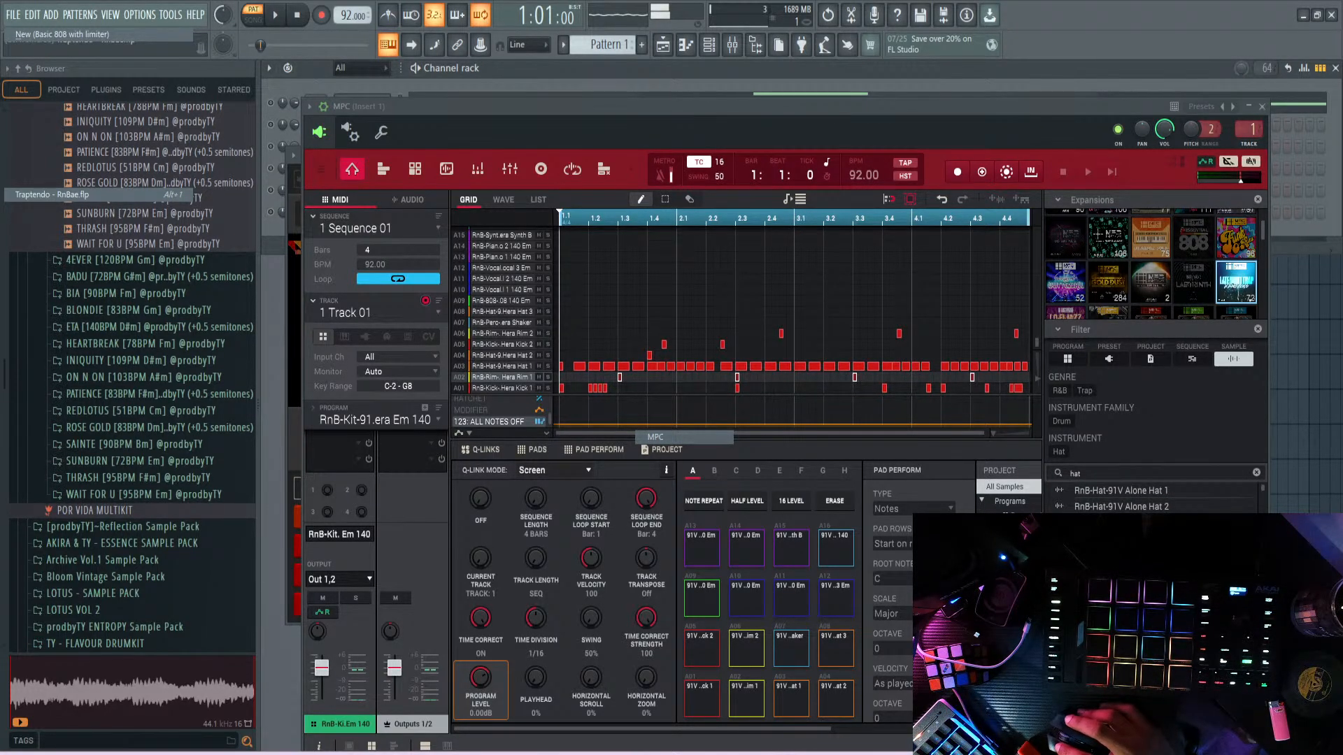
- Replace the sound on pad A08 with a trap hat roll sample and pad A04 with a trap open hat sample
{"action": "scroll", "coordinate": [1154, 496], "scroll_direction": "down", "scroll_amount": 4}
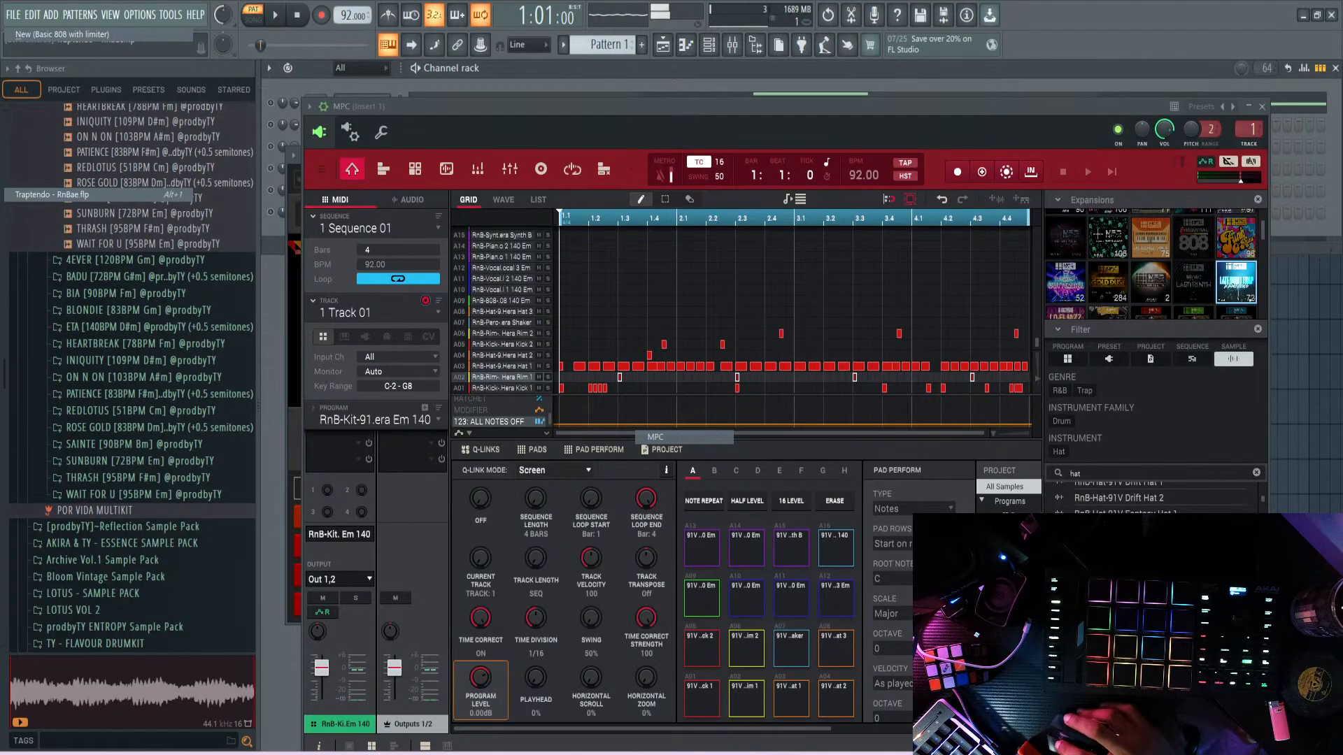
{"action": "scroll", "coordinate": [1154, 498], "scroll_direction": "down", "scroll_amount": 1}
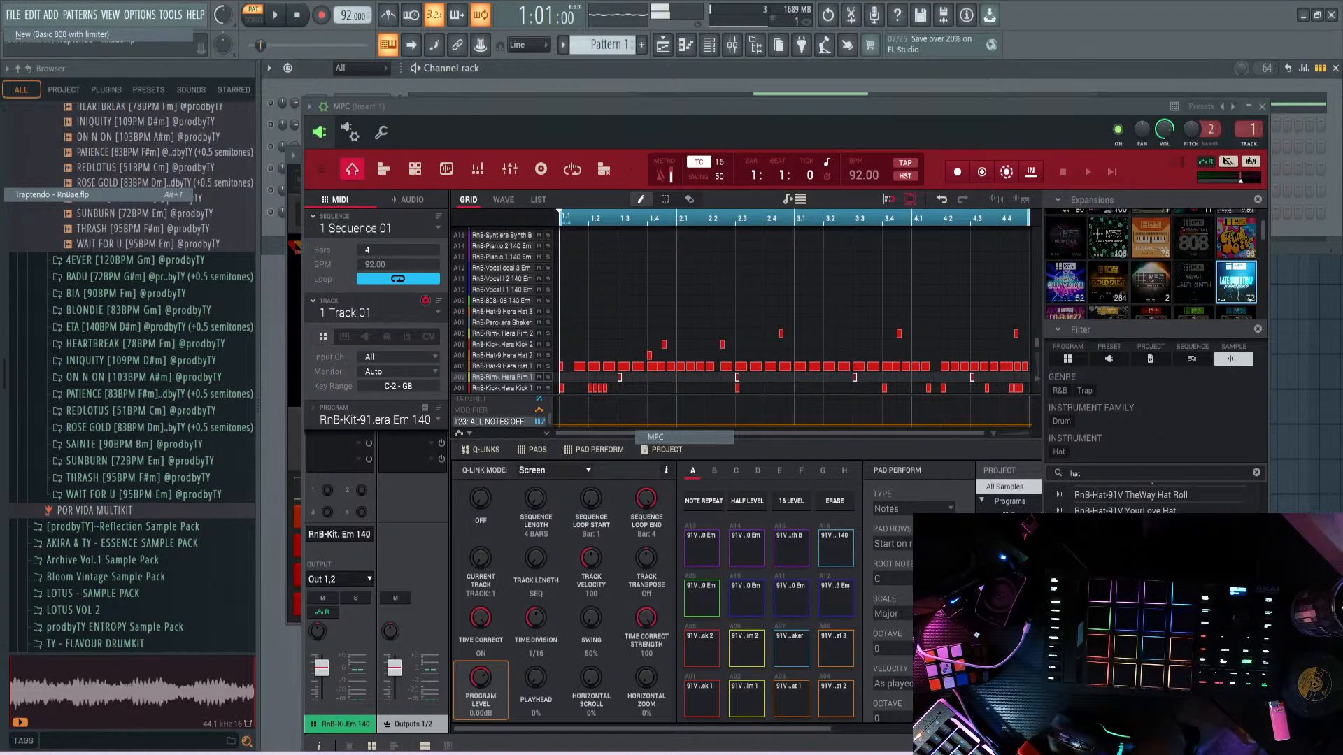
{"action": "scroll", "coordinate": [1150, 531], "scroll_direction": "down", "scroll_amount": 3}
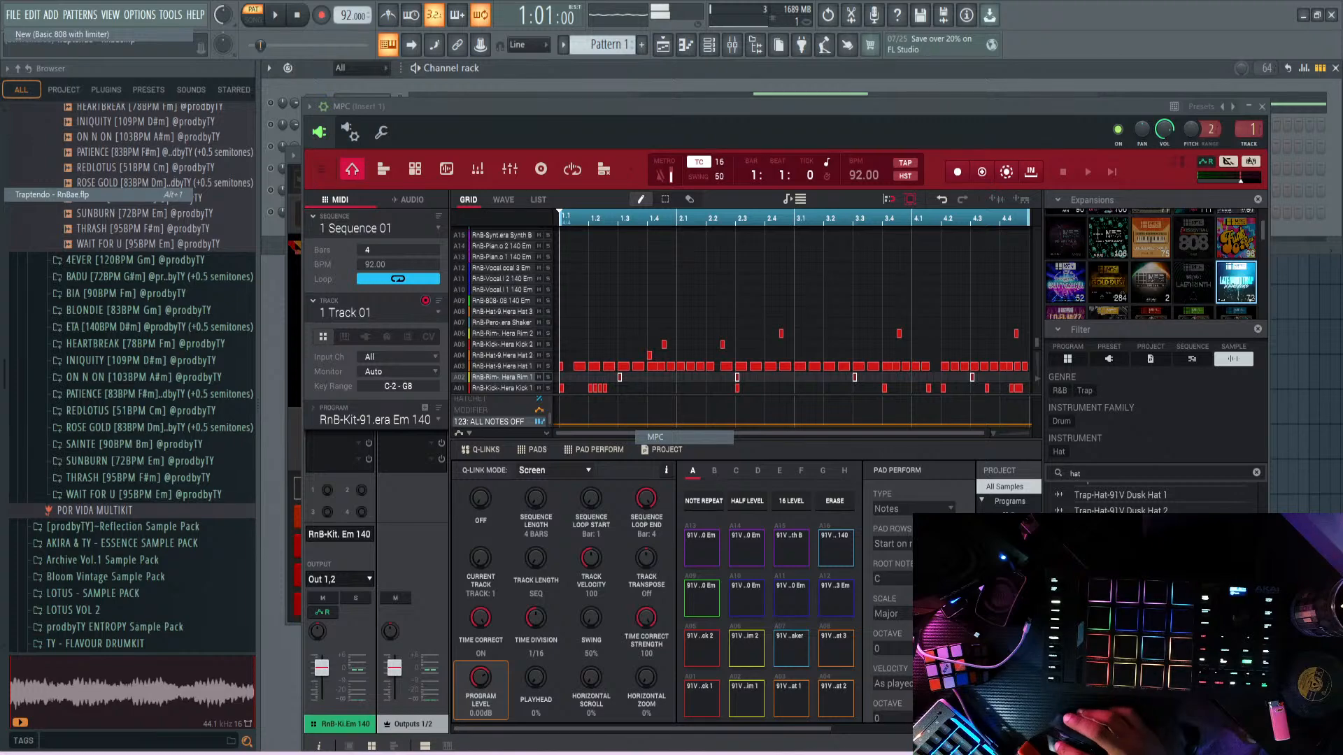
{"action": "left_click_drag", "start_coordinate": [1120, 594], "coordinate": [836, 651]}
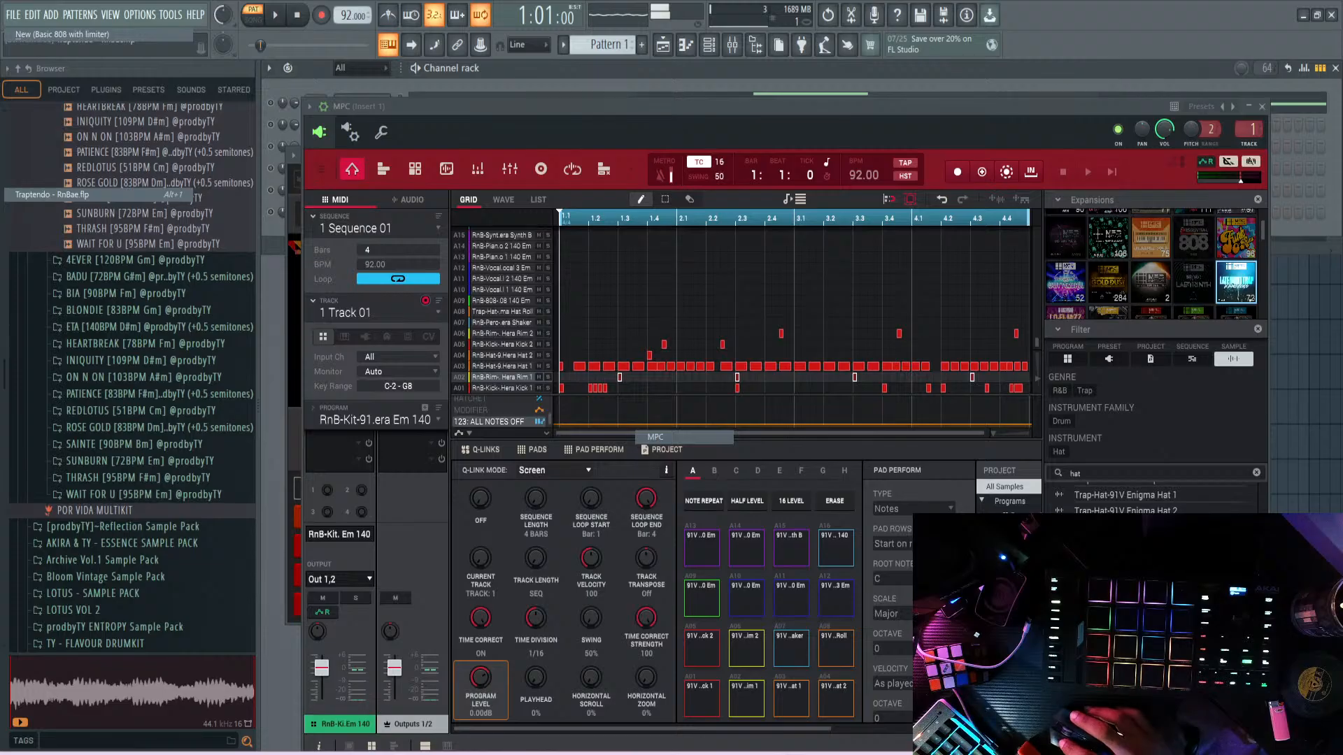
{"action": "left_click_drag", "start_coordinate": [1158, 527], "coordinate": [837, 700]}
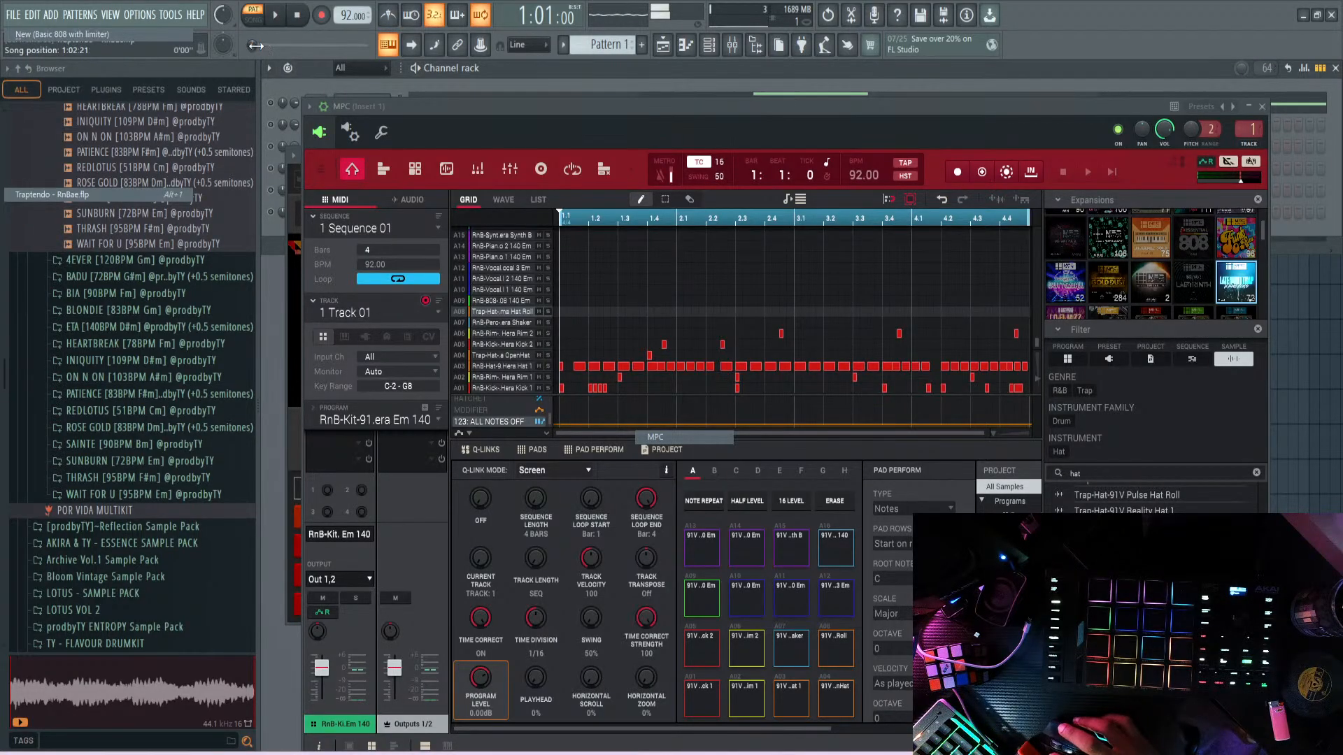
- Record hat roll and open hat notes on MPC's Track 01 during playback, close the MPC window, and stop playback
{"action": "left_click", "coordinate": [275, 16]}
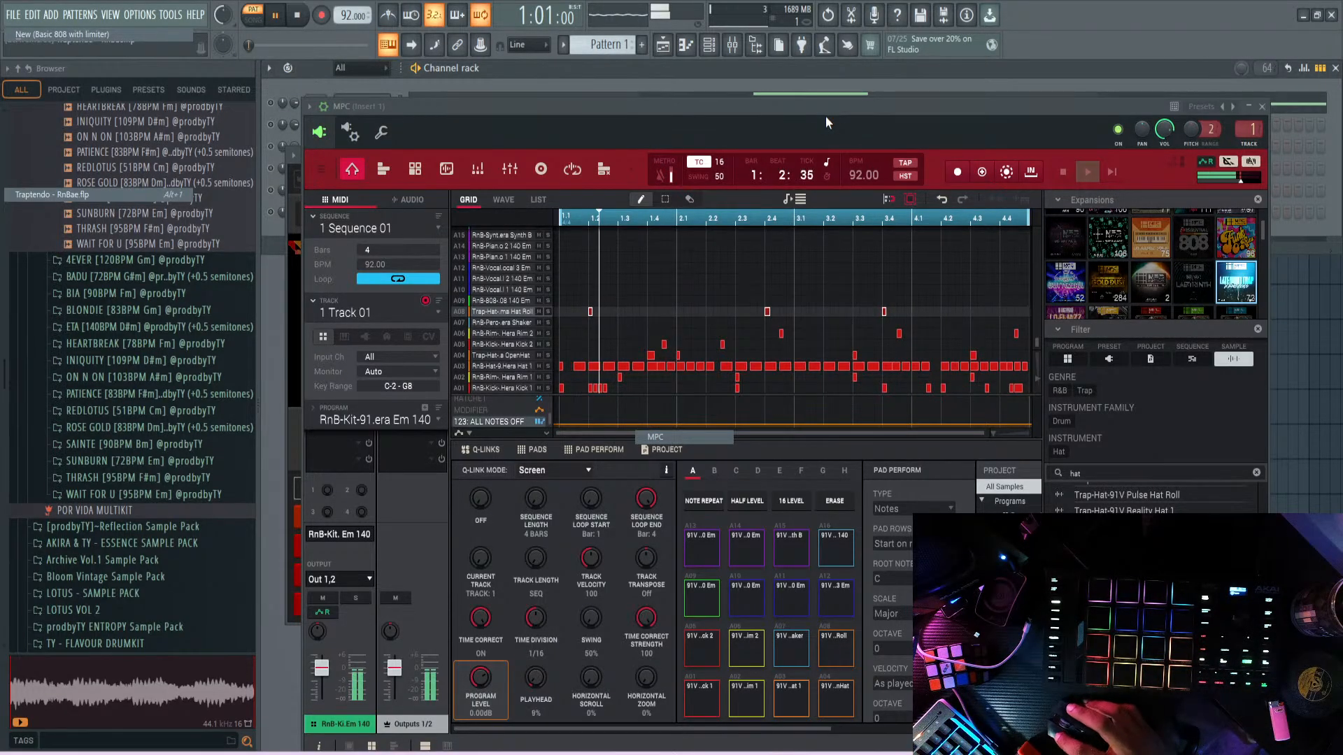
{"action": "left_click", "coordinate": [1263, 108]}
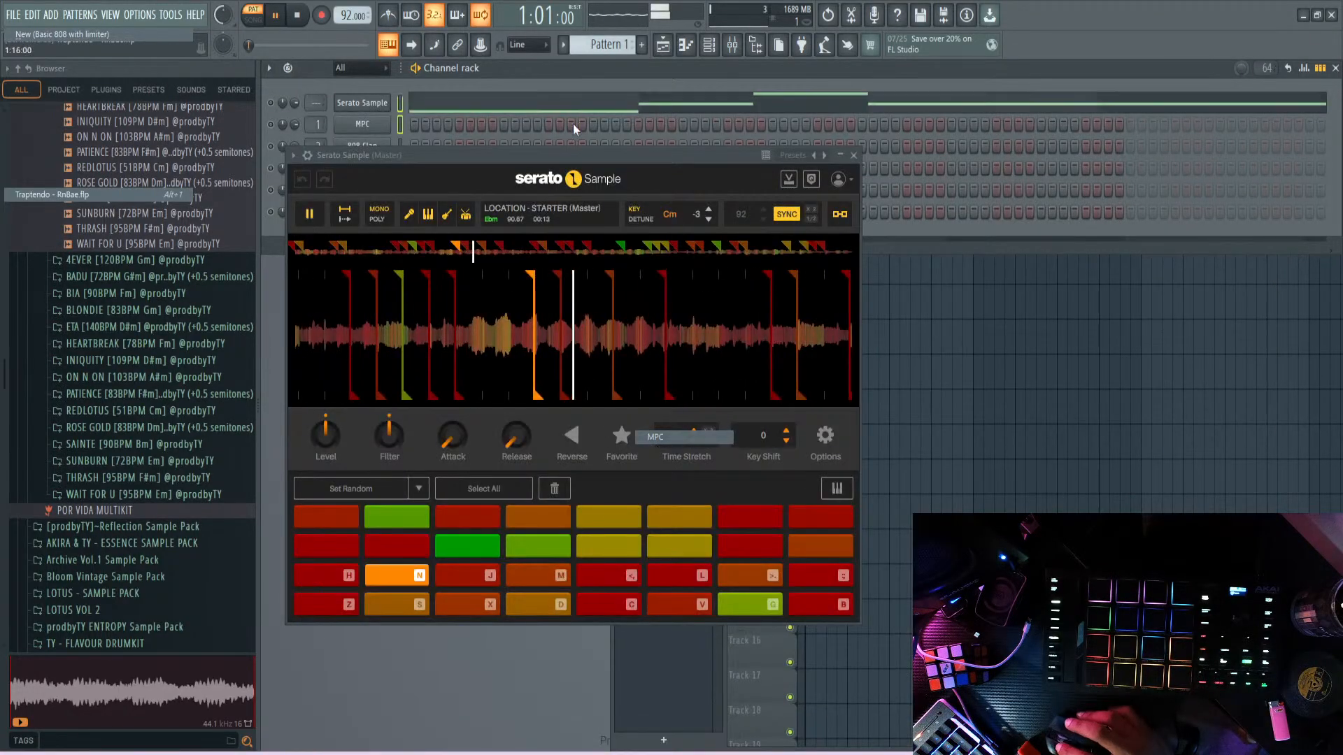
{"action": "left_click", "coordinate": [530, 73]}
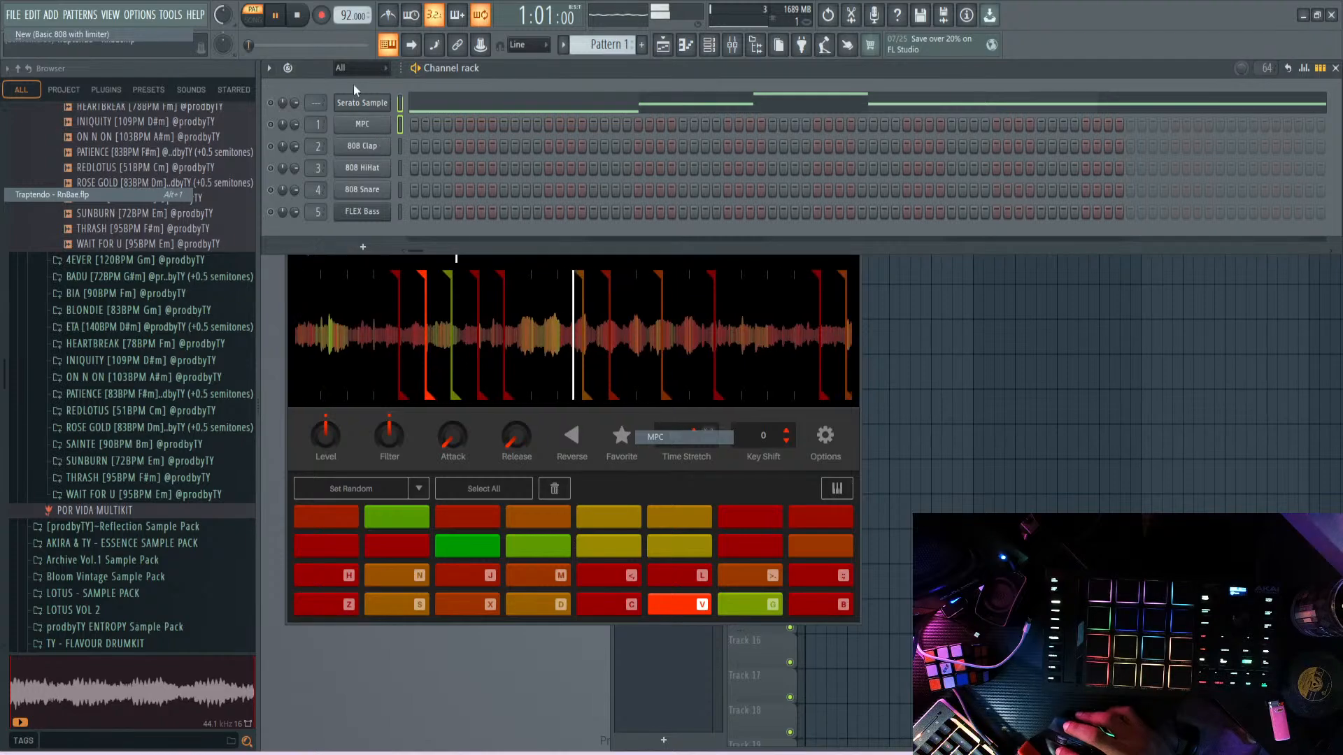
{"action": "left_click", "coordinate": [297, 21]}
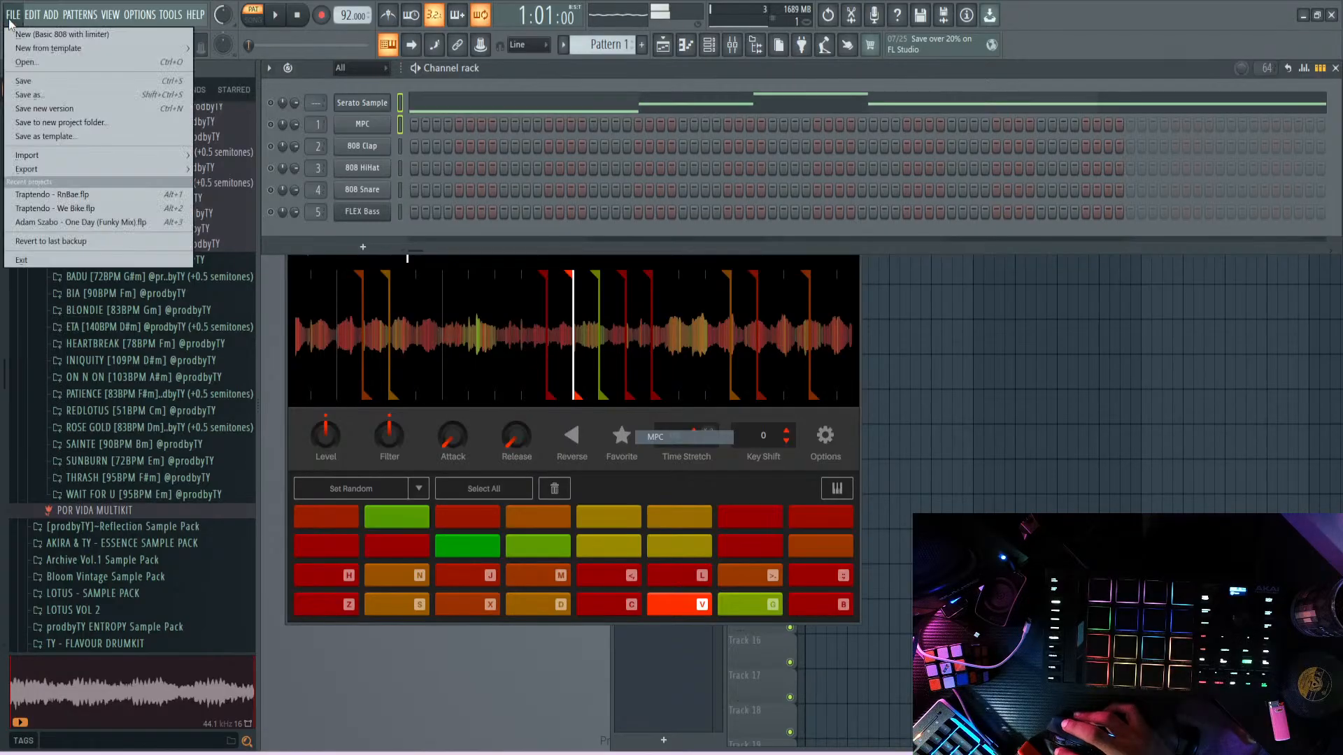
- Save the project as Traptendo - RnBae in its project folder, replacing the existing file
{"action": "left_click", "coordinate": [36, 94]}
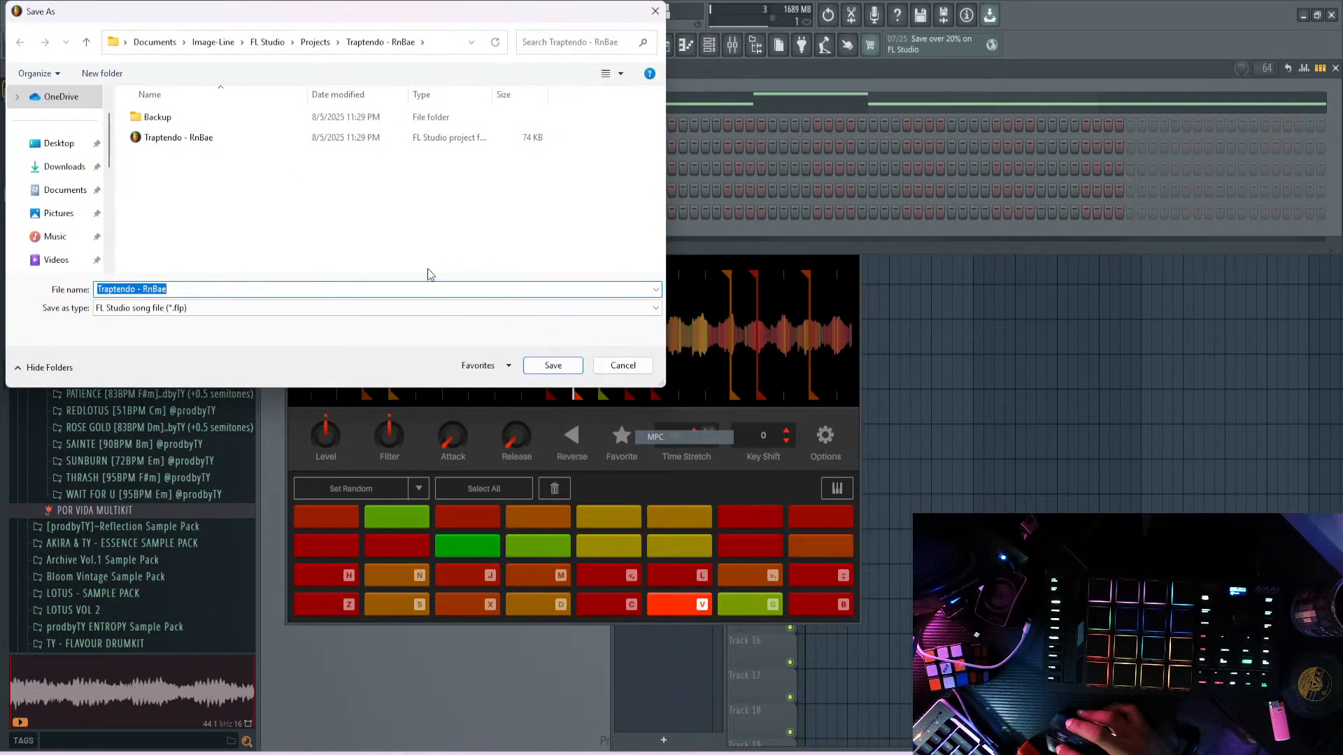
{"action": "left_click", "coordinate": [558, 367]}
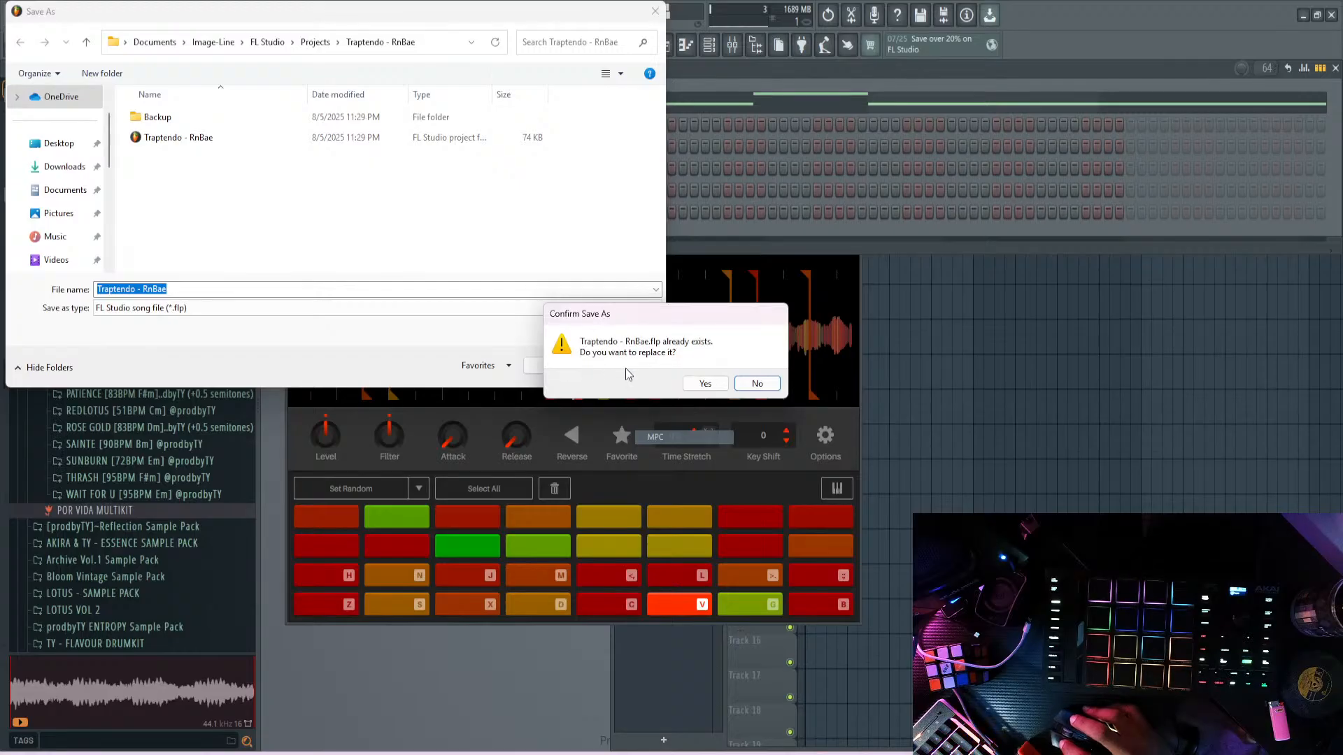
{"action": "left_click", "coordinate": [702, 382]}
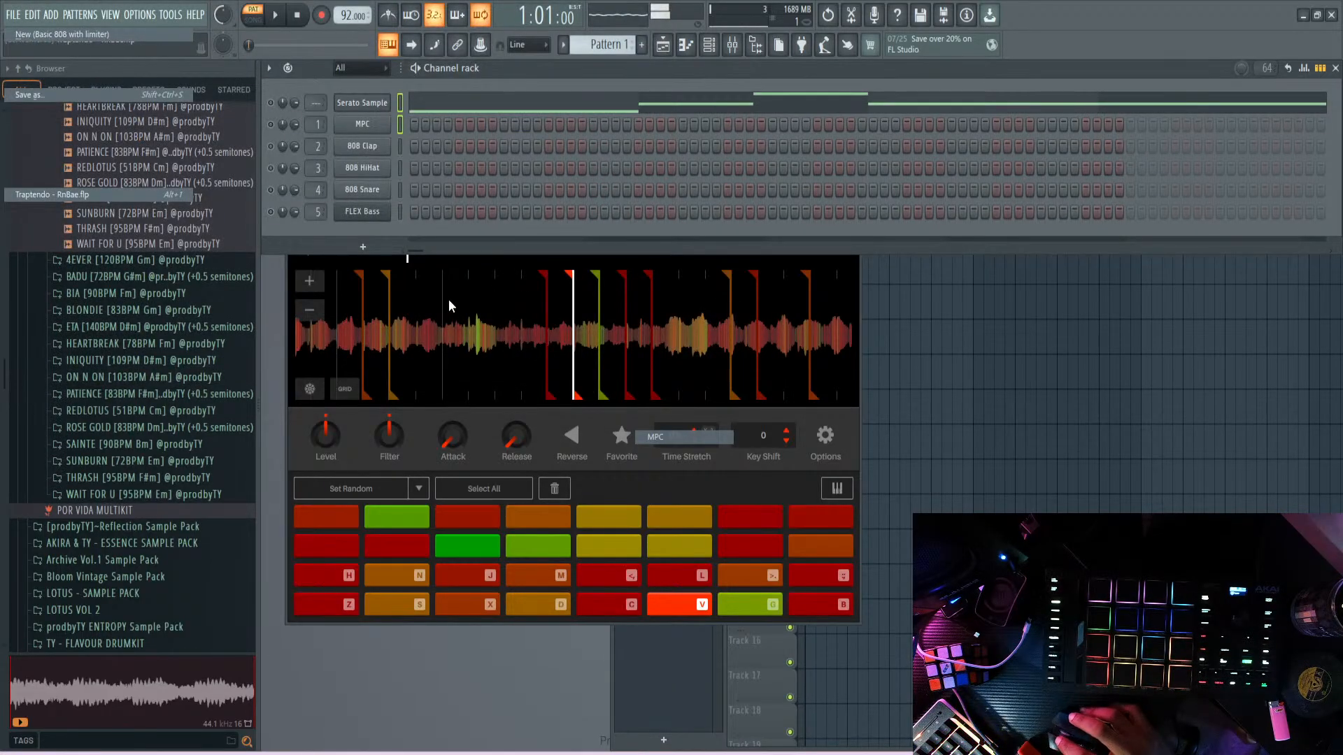